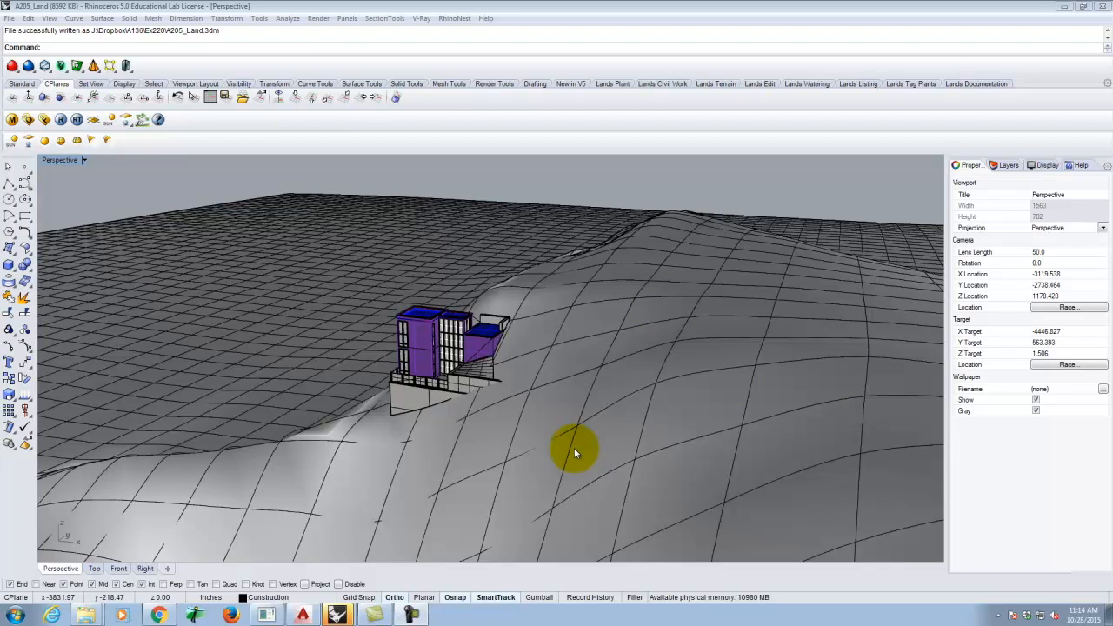
- Orbit and zoom the Perspective view until the building on the terrain is seen from above
right_click_drag(503, 408, 564, 407)
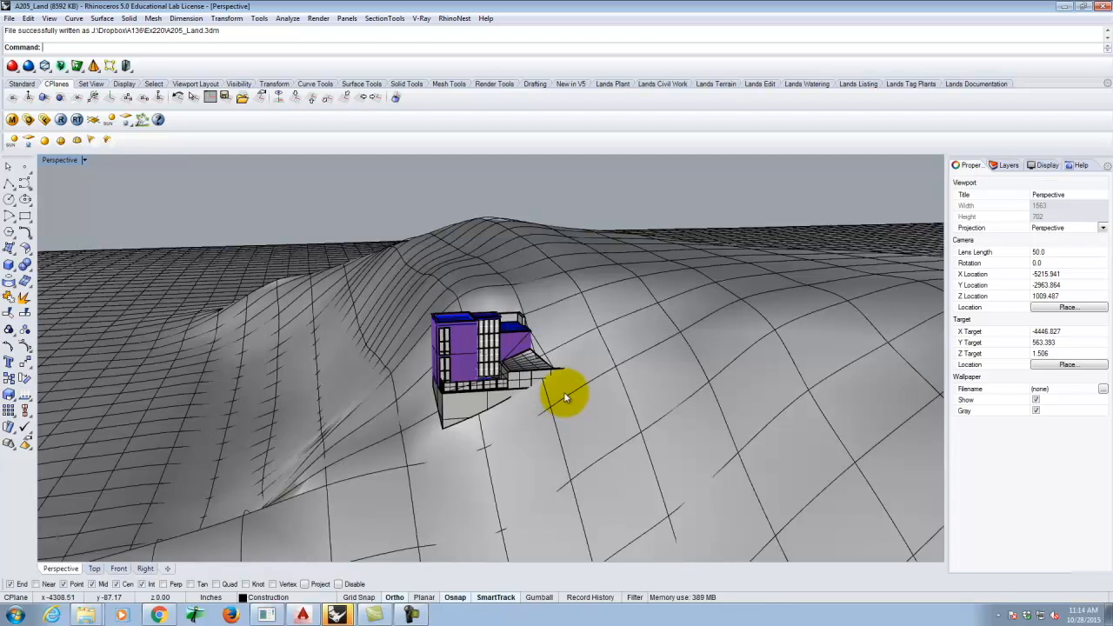
right_click_drag(621, 373, 677, 384)
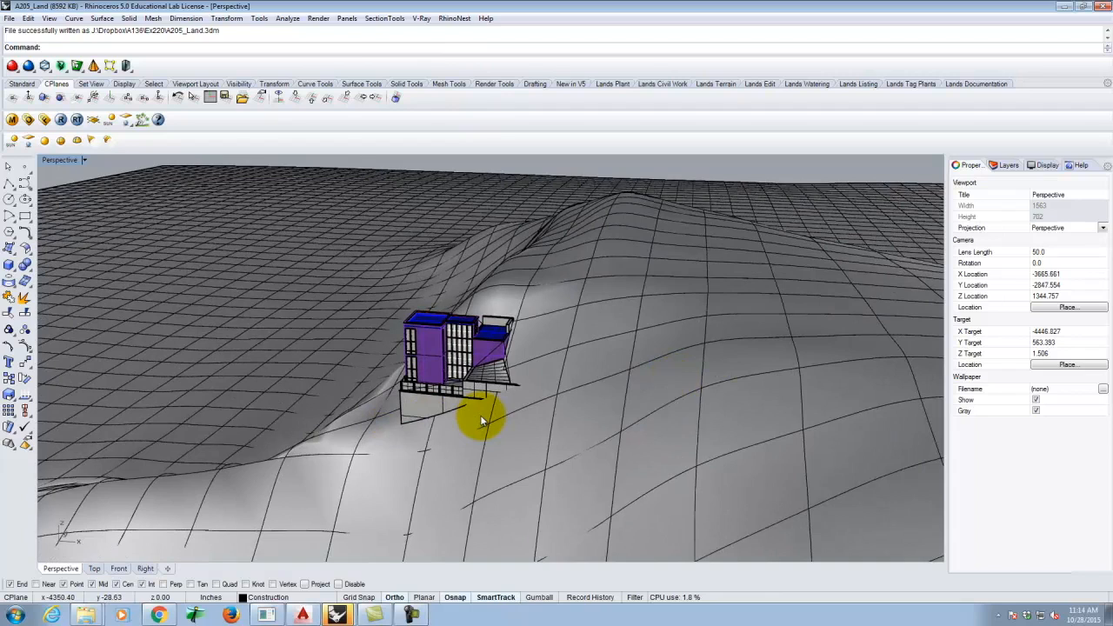
scroll(480, 415, "up", 3)
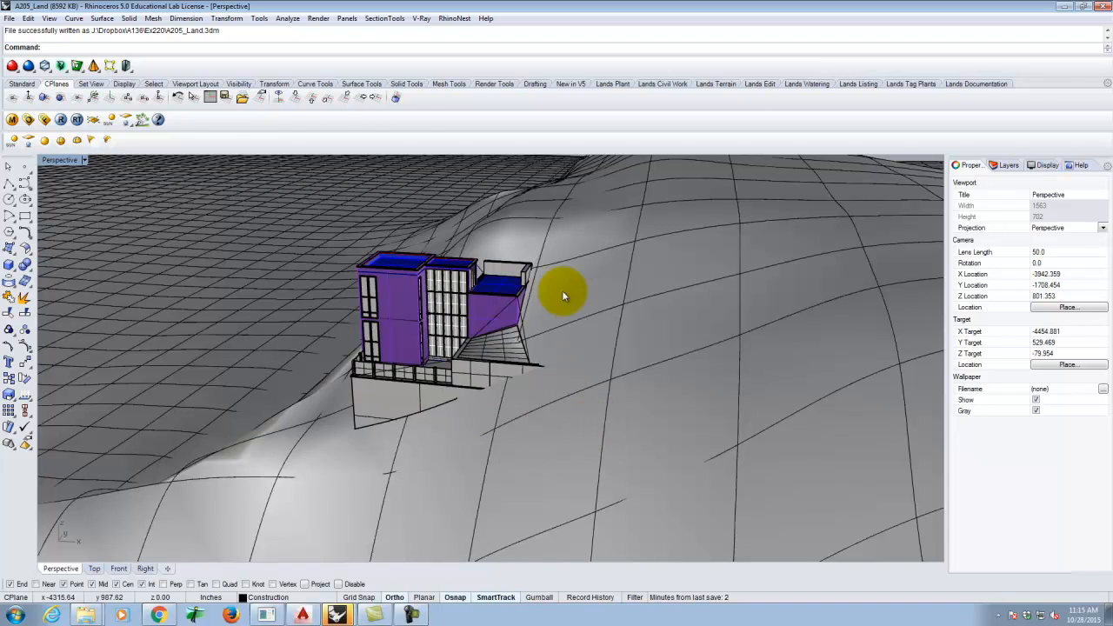
right_click_drag(581, 322, 426, 344)
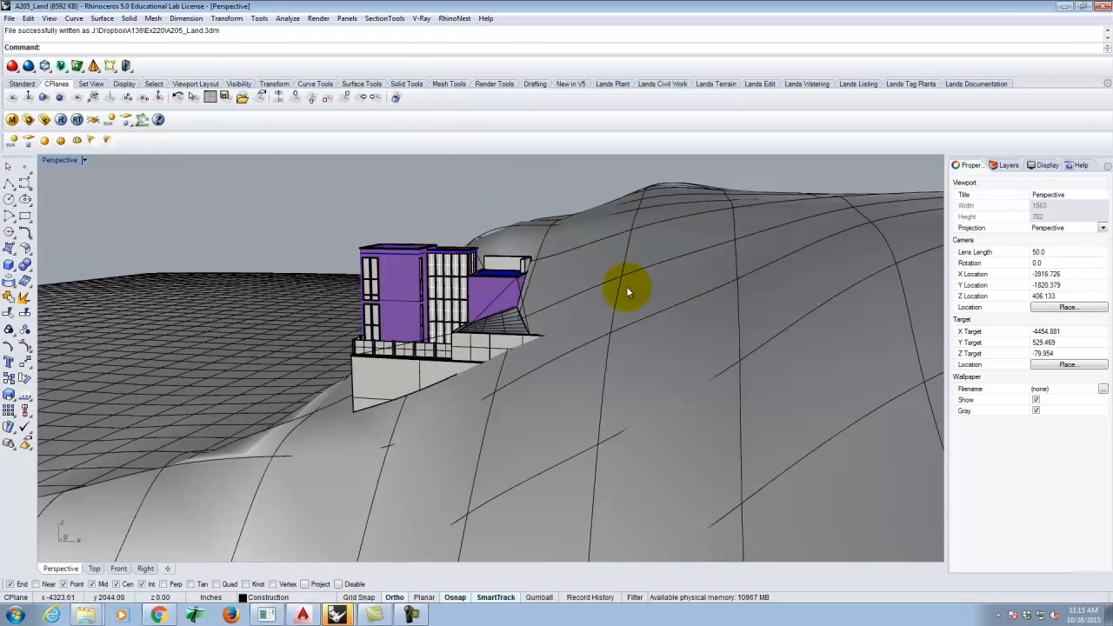
right_click_drag(434, 281, 522, 339)
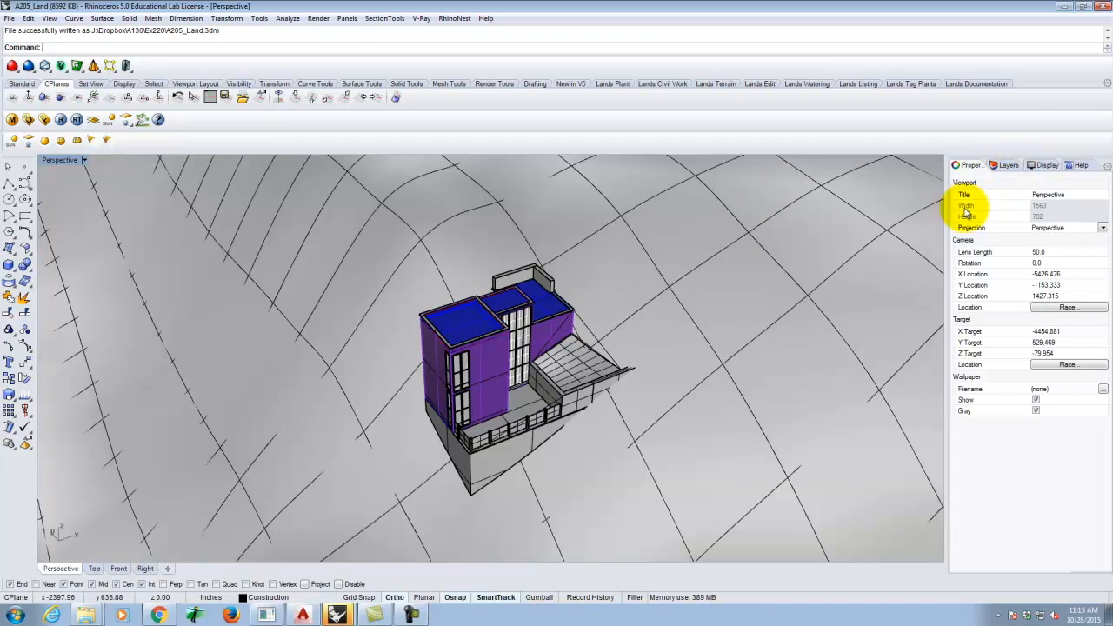
right_click_drag(782, 317, 743, 328)
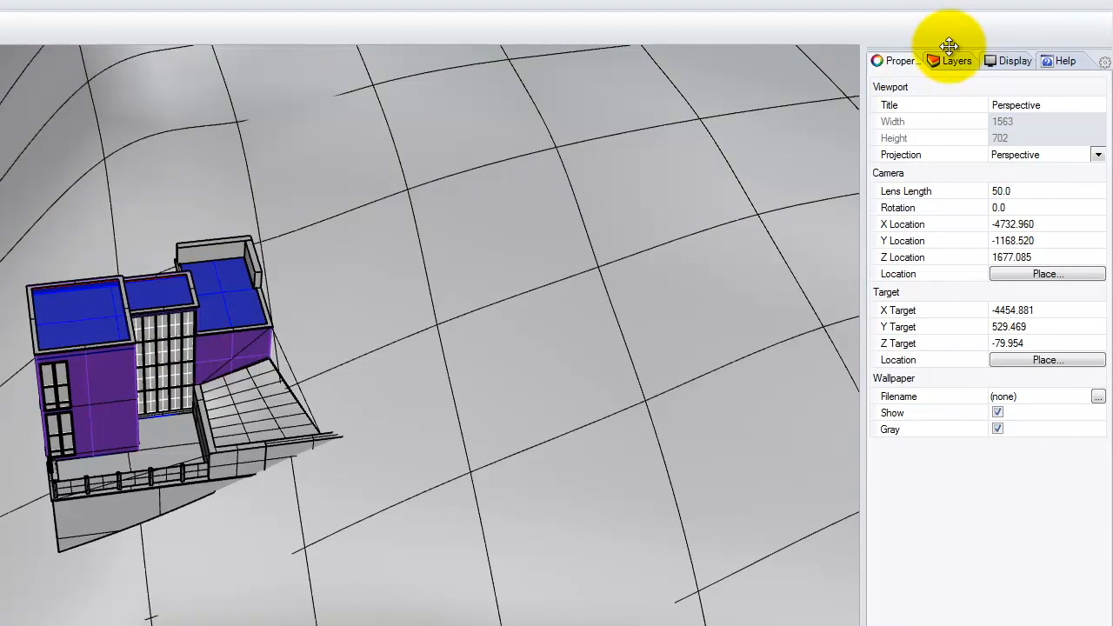
- Collapse the Land, Building and Artist Retreat layer groups in the Layers panel
left_click(951, 57)
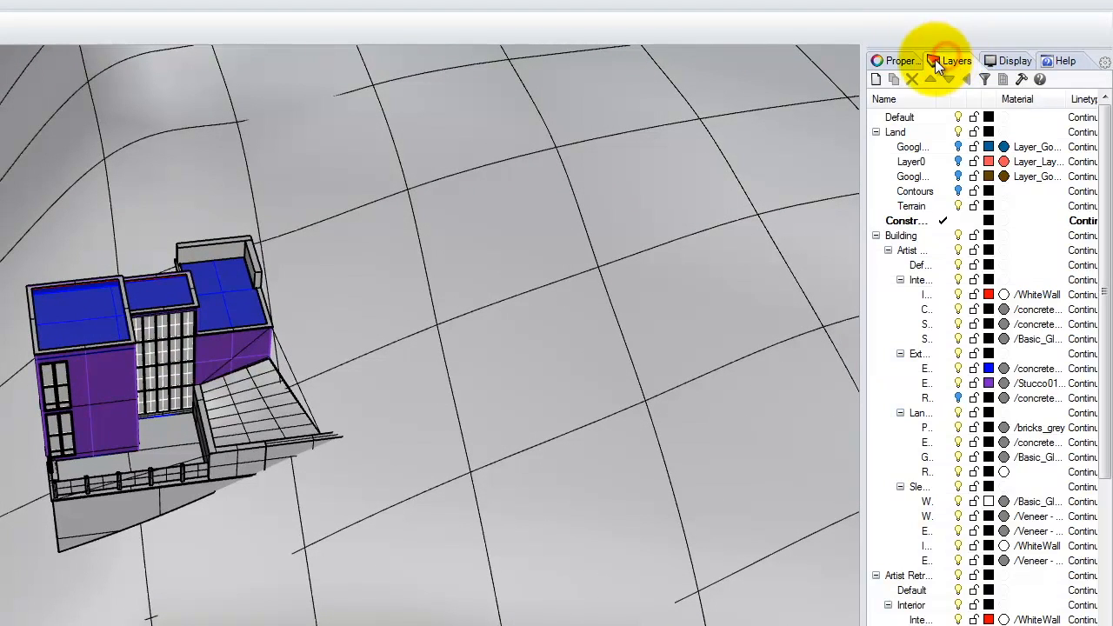
left_click(874, 124)
left_click(876, 132)
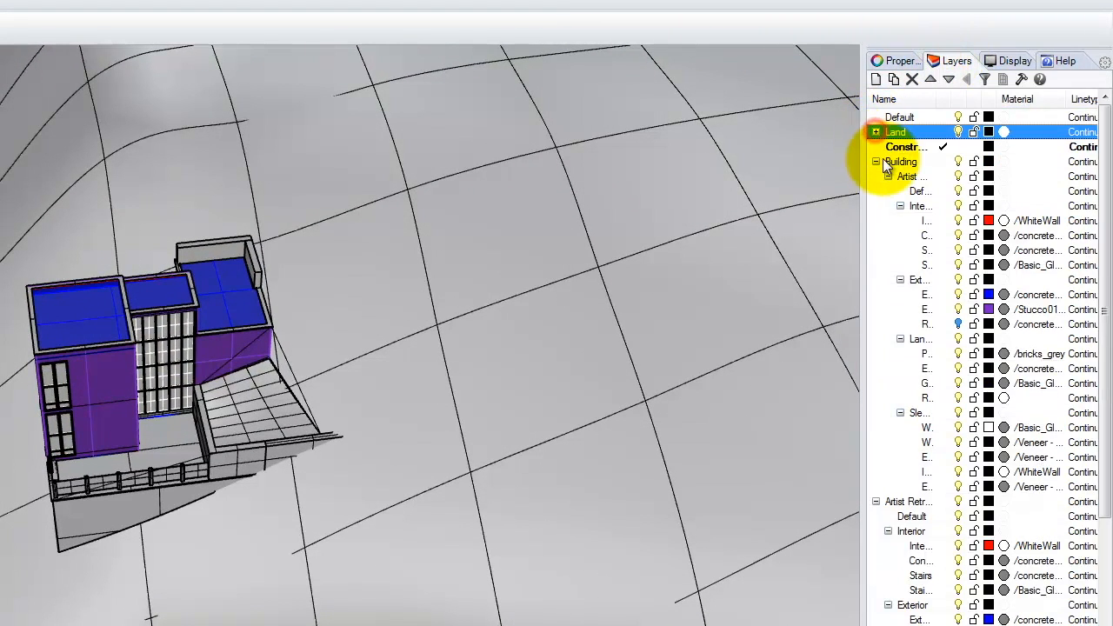
left_click(875, 162)
left_click(876, 177)
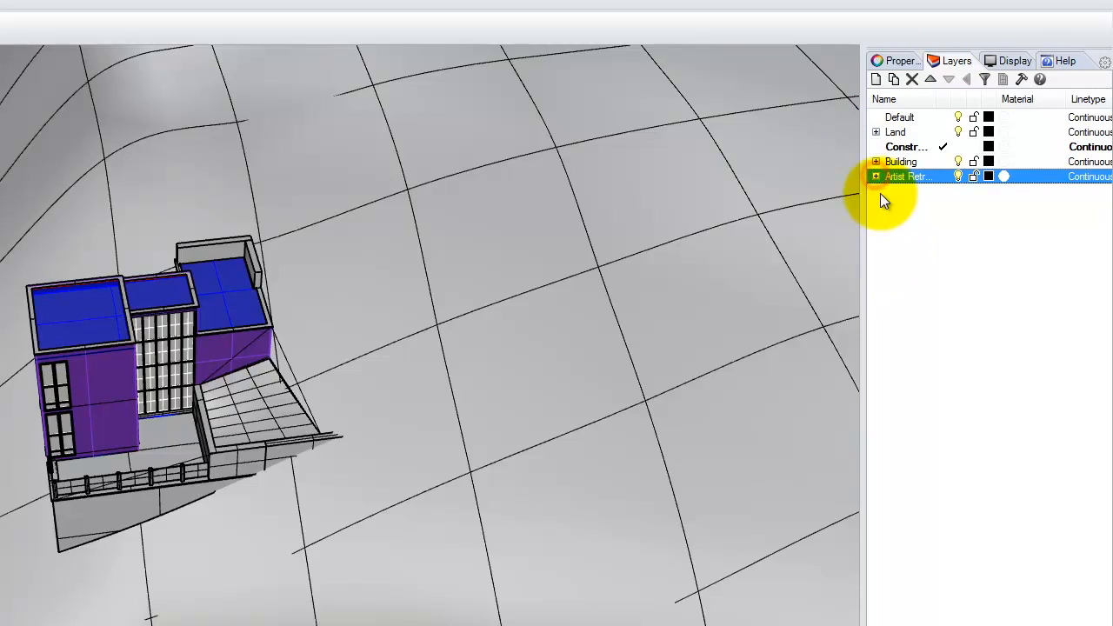
left_click(927, 242)
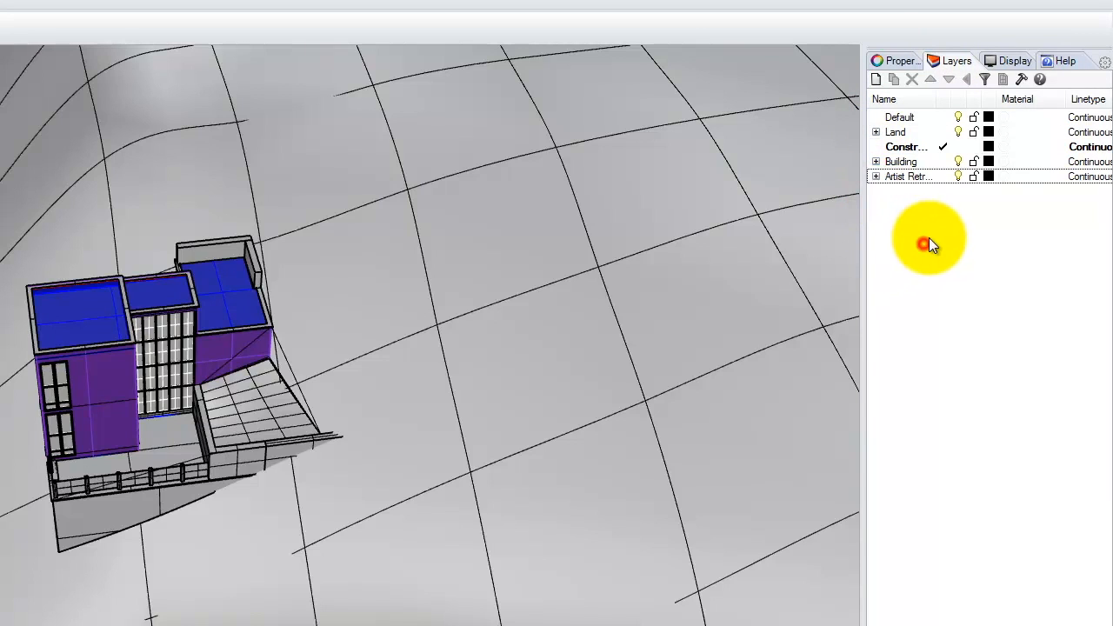
- Create a new layer named 'Environment' with a 'Sun' sublayer beneath it
left_click(877, 80)
type("Environment")
key("Return")
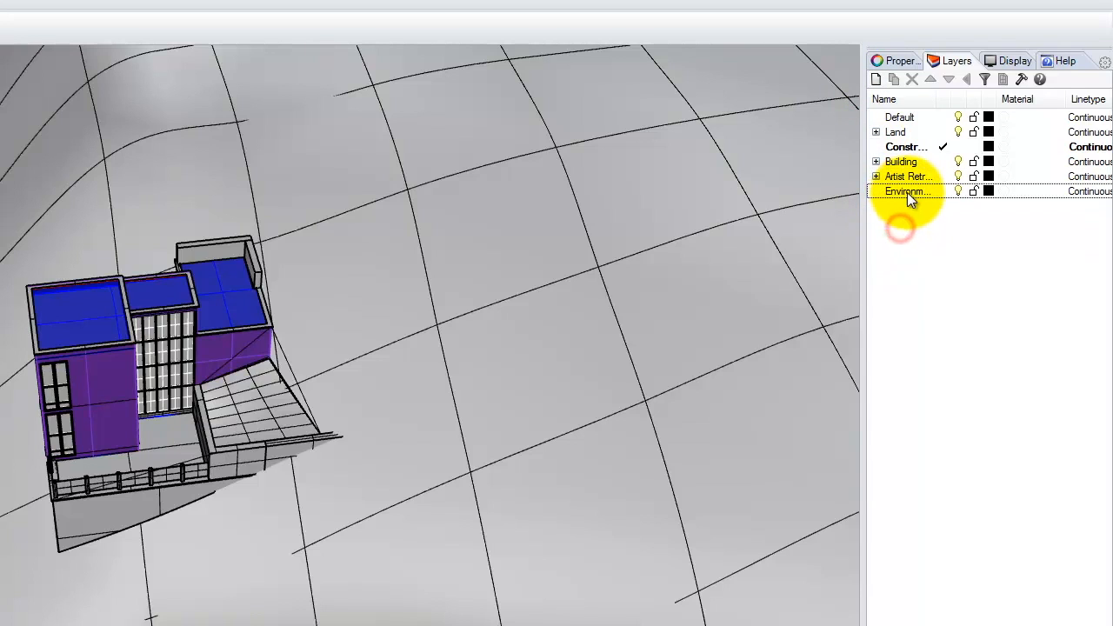
left_click(896, 80)
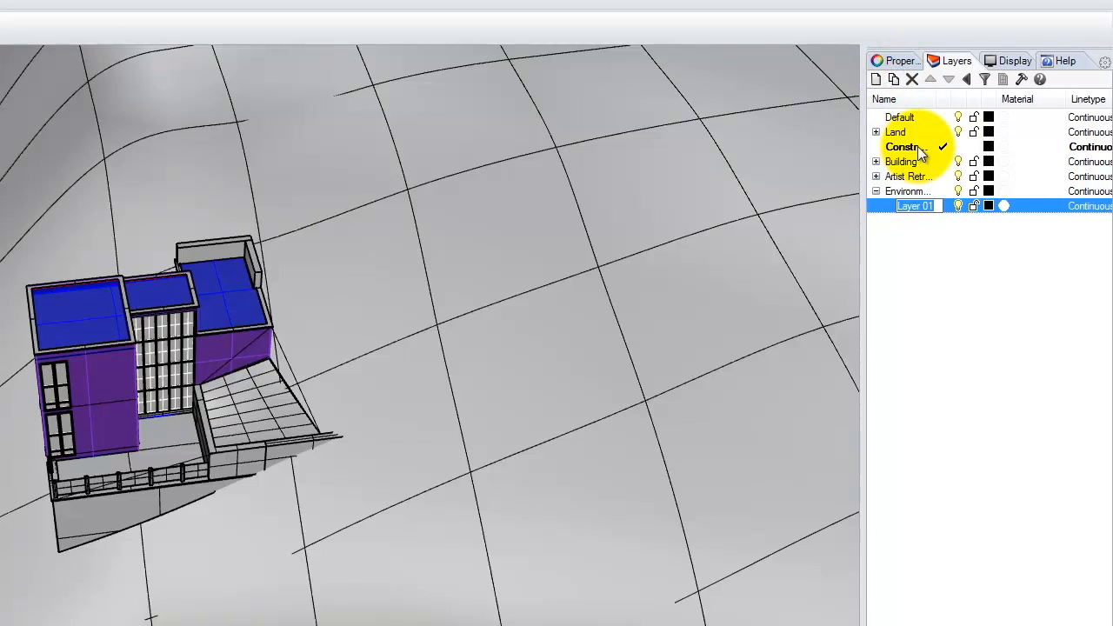
type("Sun")
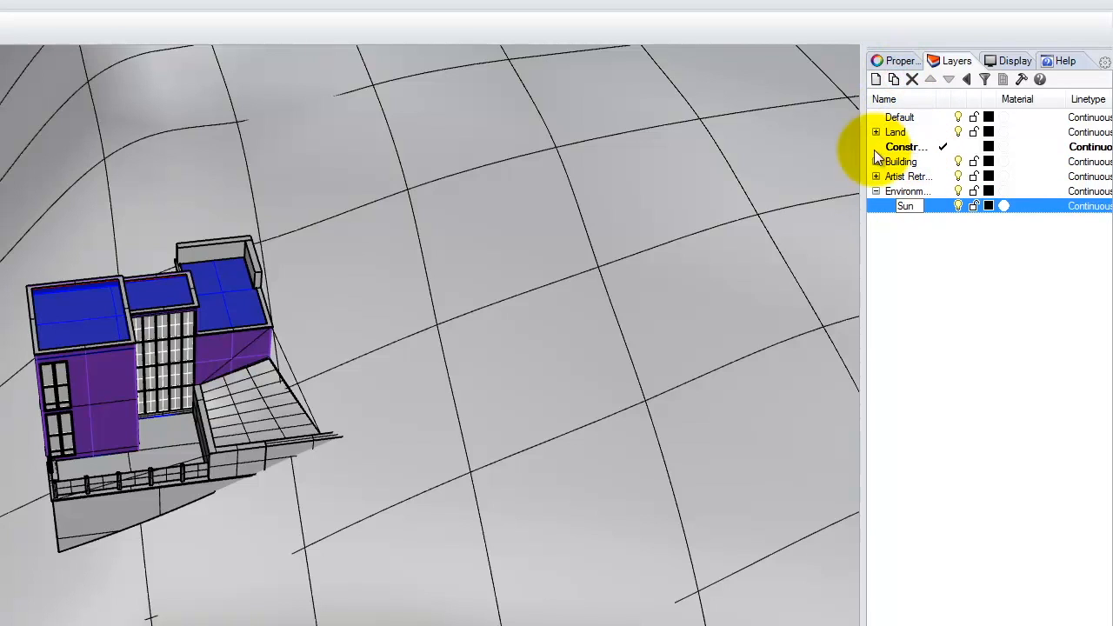
left_click(936, 264)
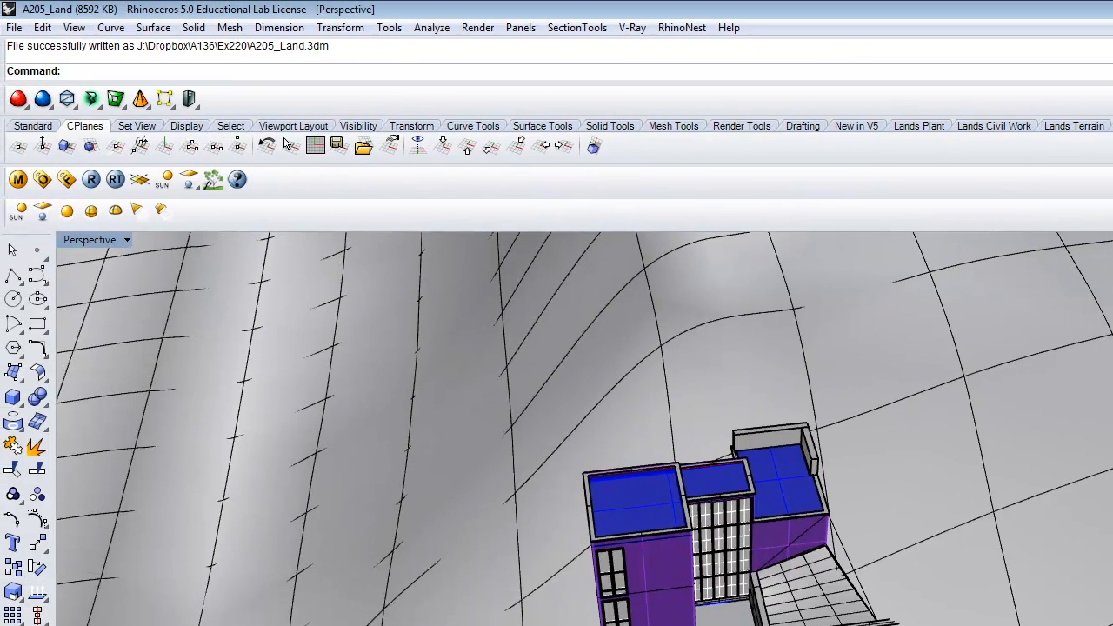
right_click_drag(703, 464, 865, 447)
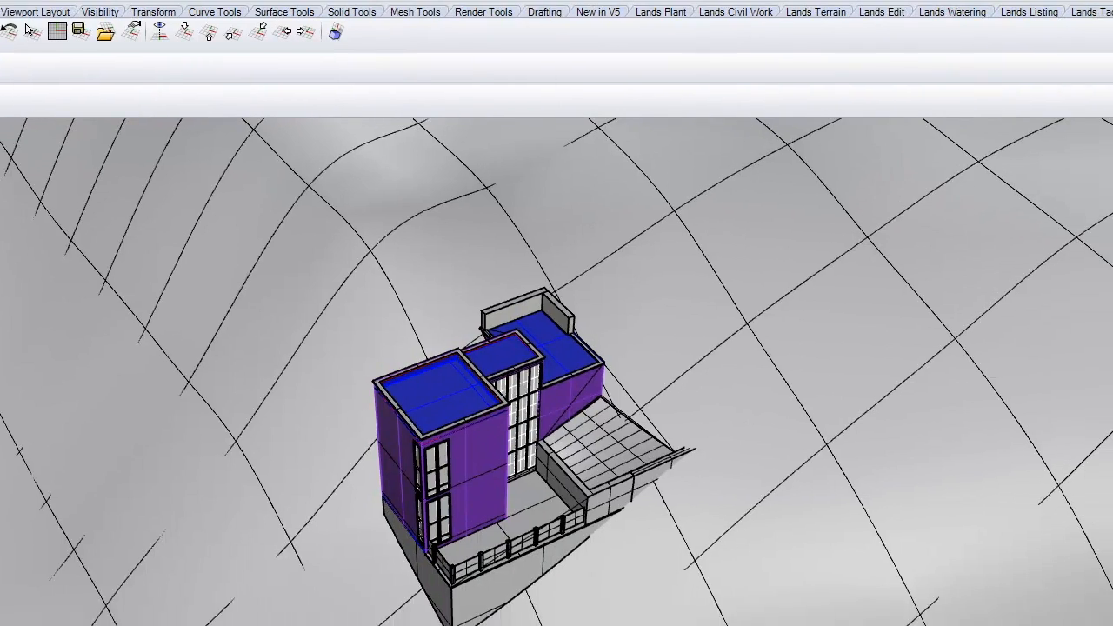
- Switch the sun to date-and-time control and set the location to San Francisco, CA, USA
left_click(17, 211)
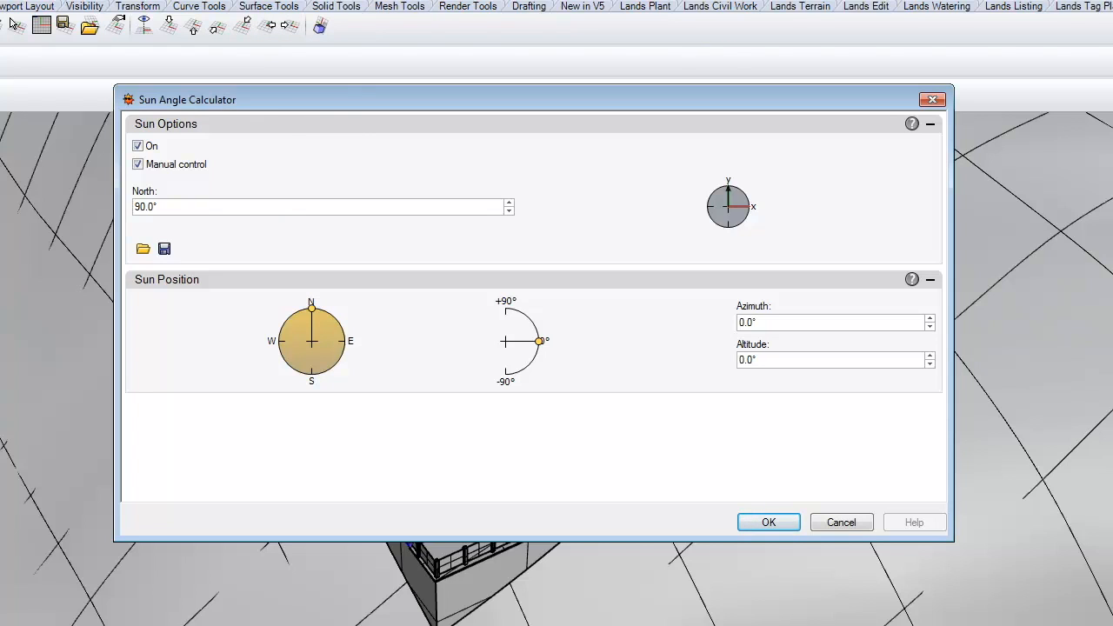
left_click(139, 165)
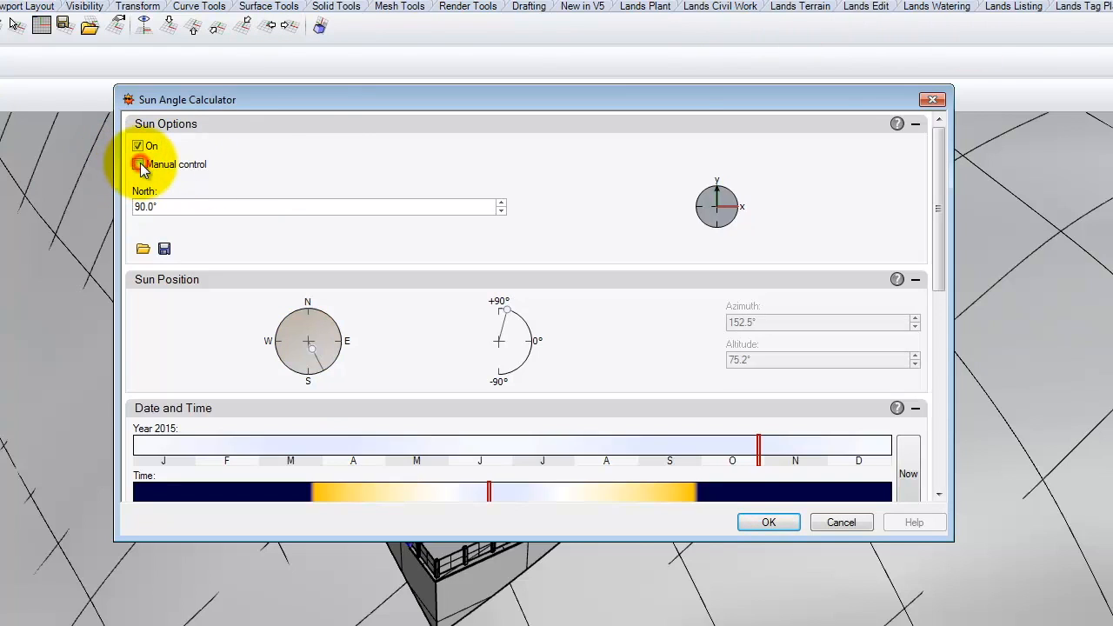
left_click_drag(939, 186, 948, 460)
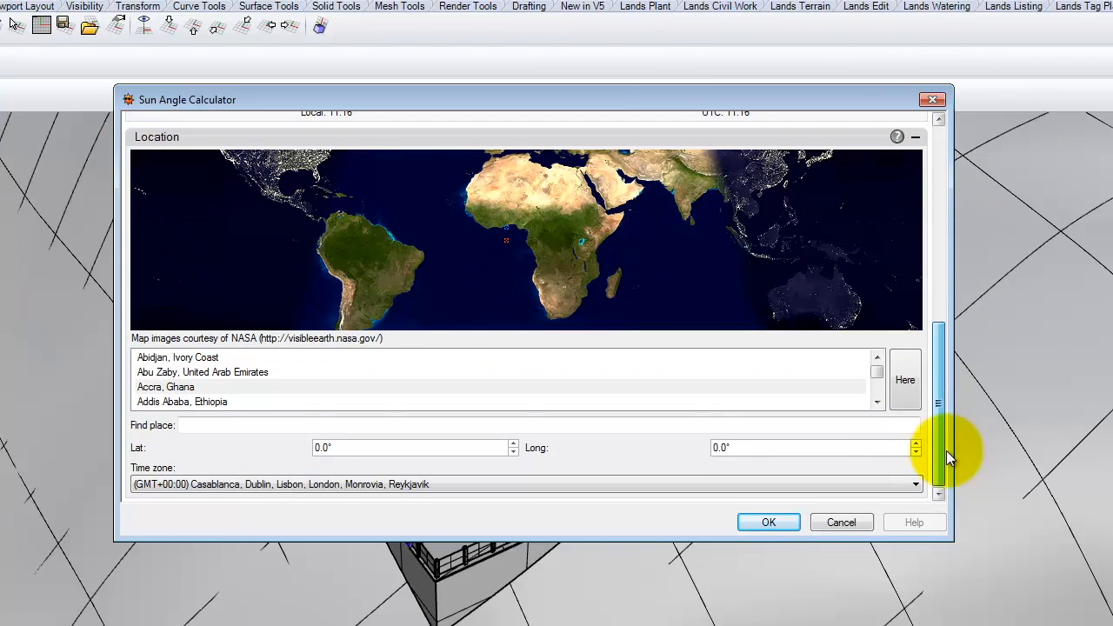
left_click(202, 425)
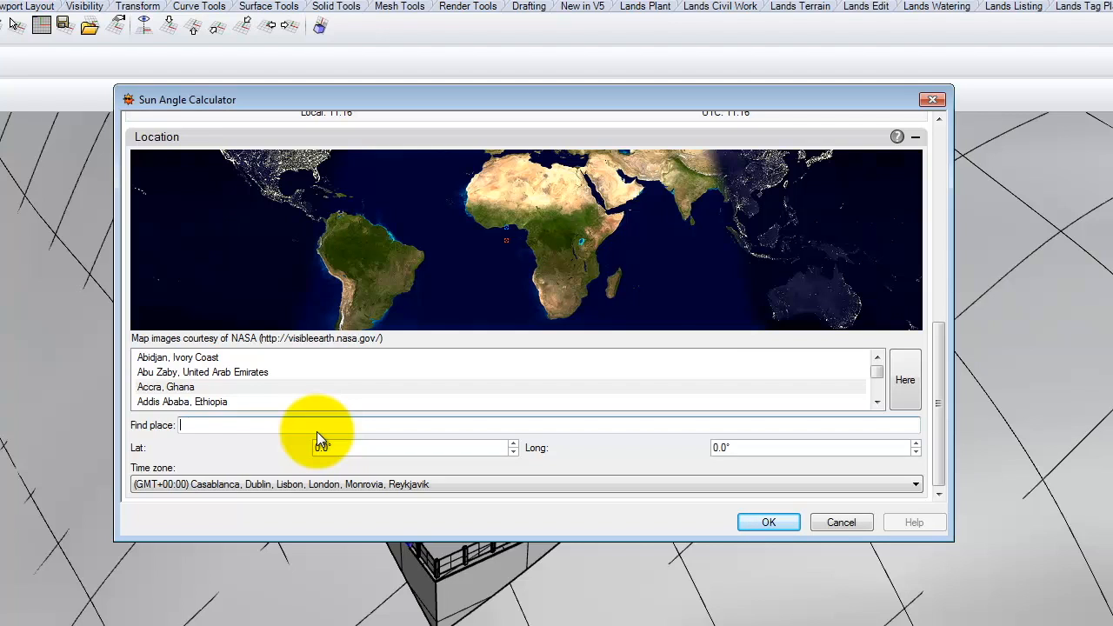
type("San f")
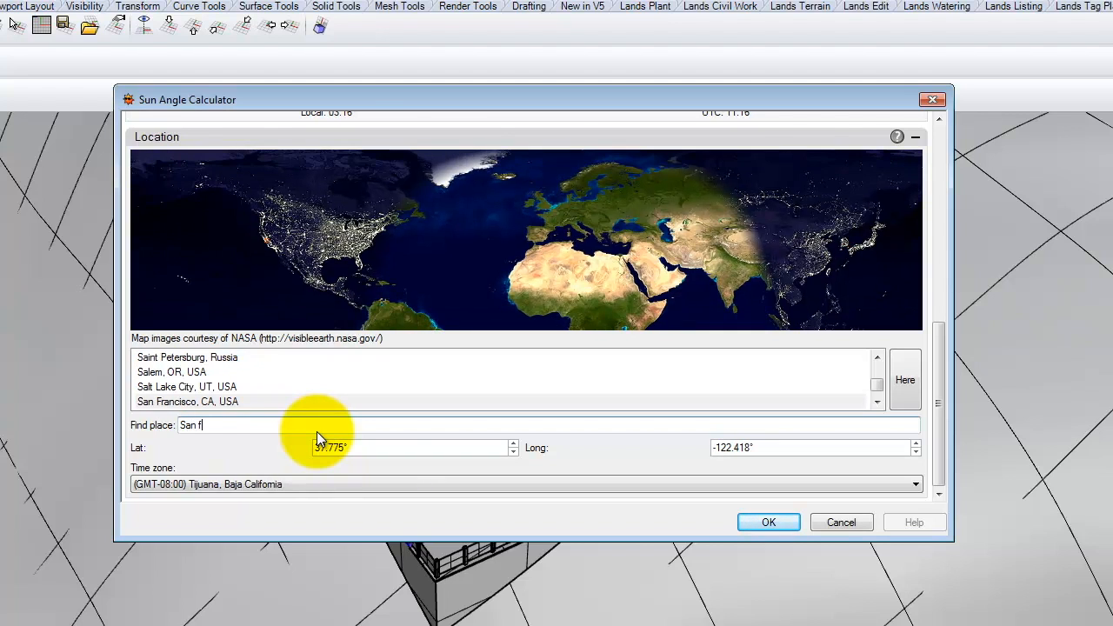
left_click(192, 402)
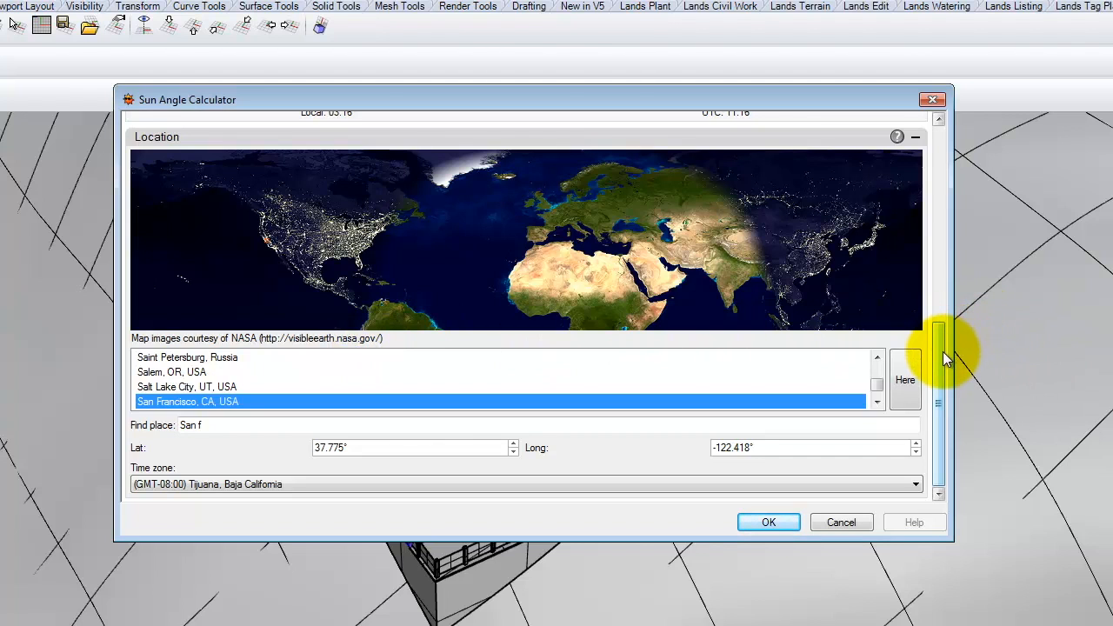
- Set the sun time to morning, 8:52:21 AM on 10/28/2015, and accept
left_click_drag(938, 365, 925, 252)
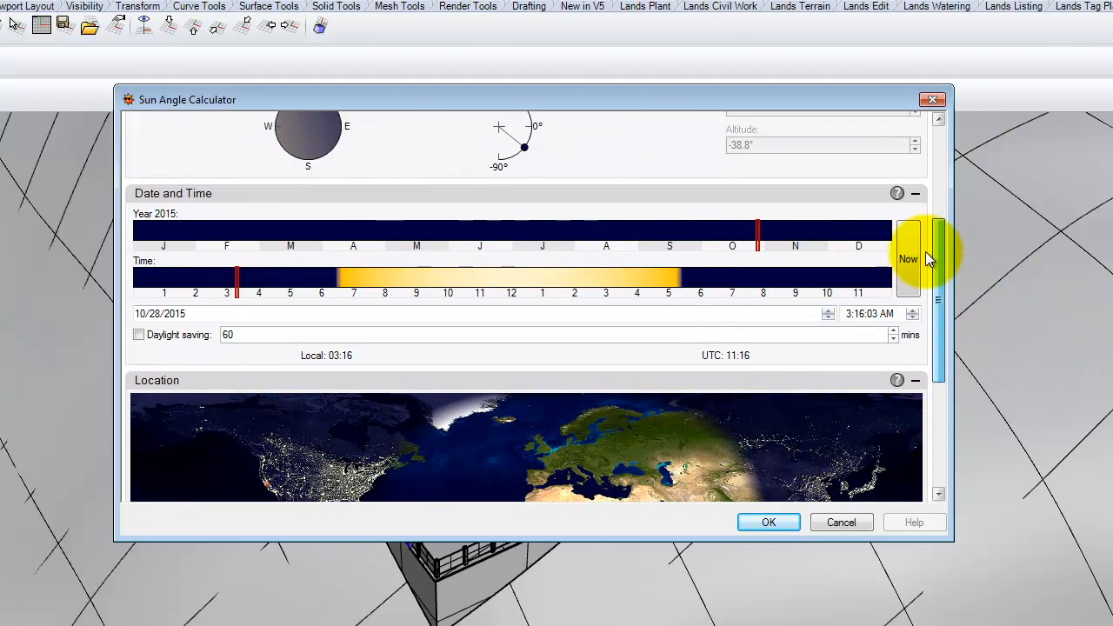
left_click(404, 274)
left_click_drag(403, 272, 416, 275)
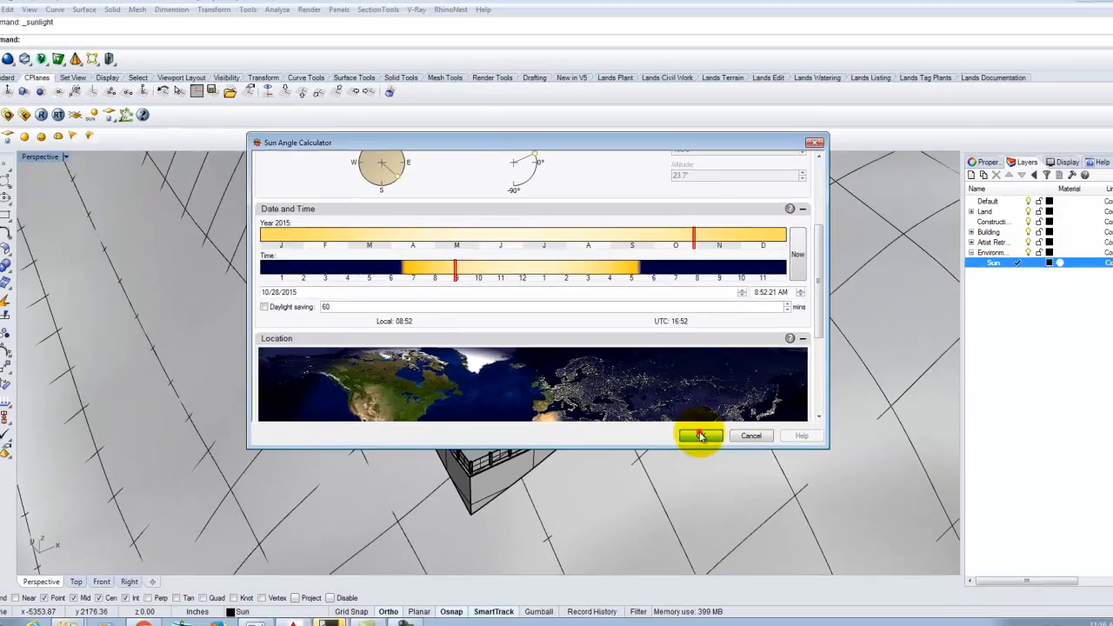
left_click(769, 522)
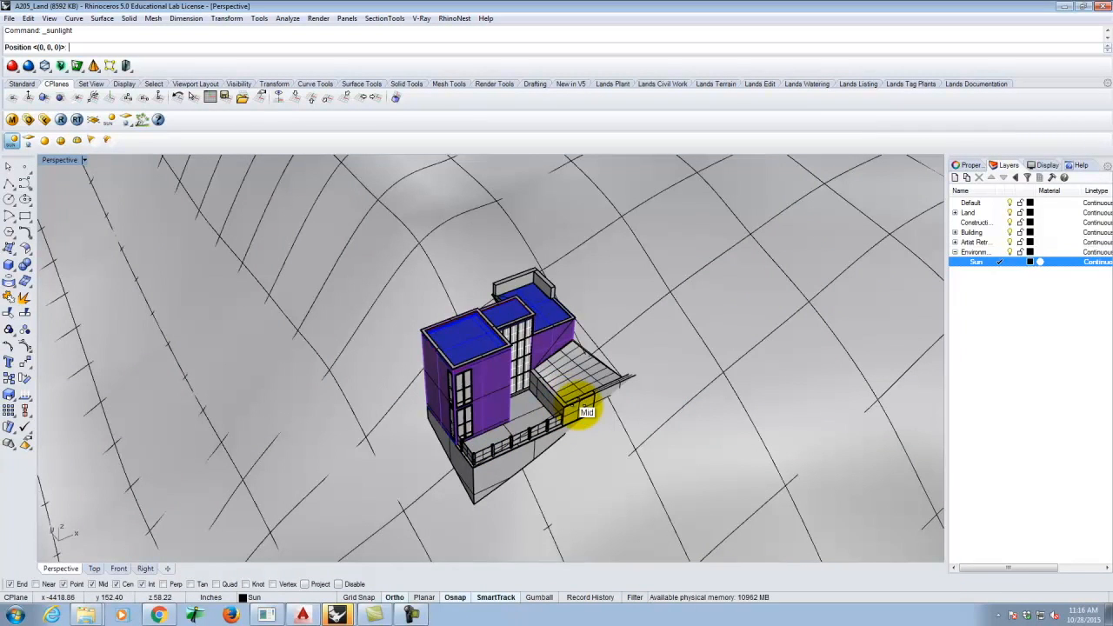
- Snap the sun position to the end point of the terrace edge beside the building
scroll(574, 400, "up", 8)
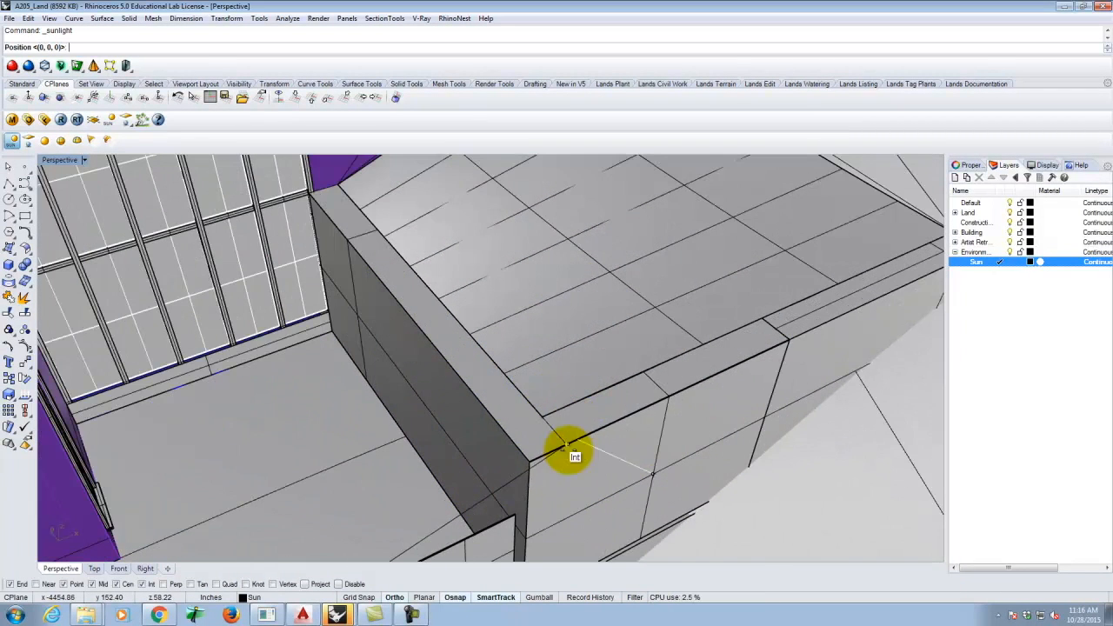
left_click(527, 455)
scroll(597, 472, "down", 6)
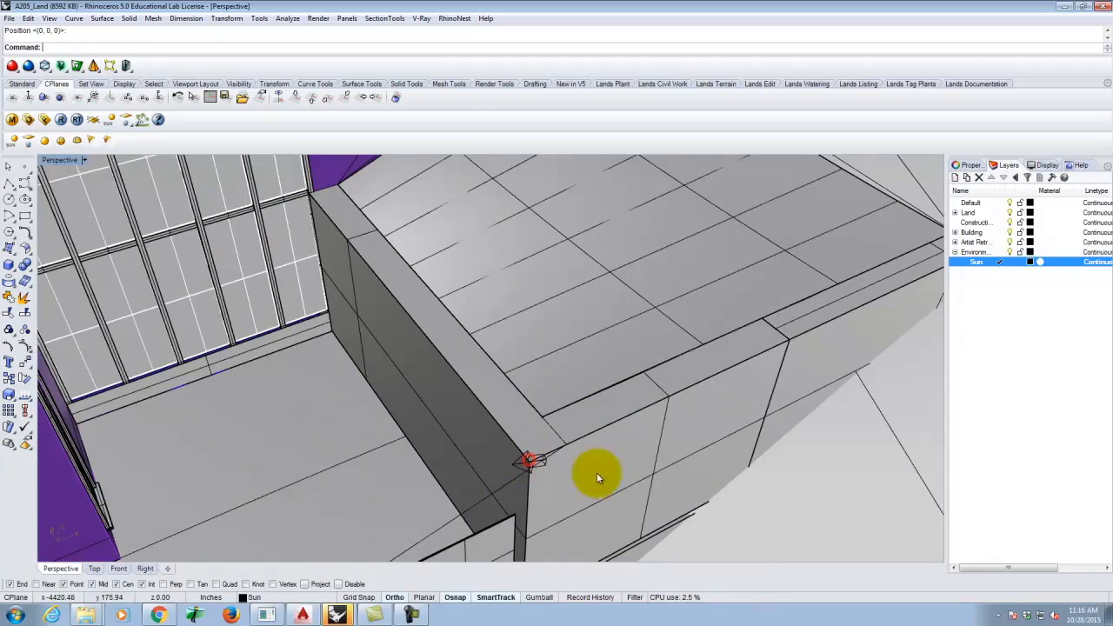
scroll(581, 403, "up", 5)
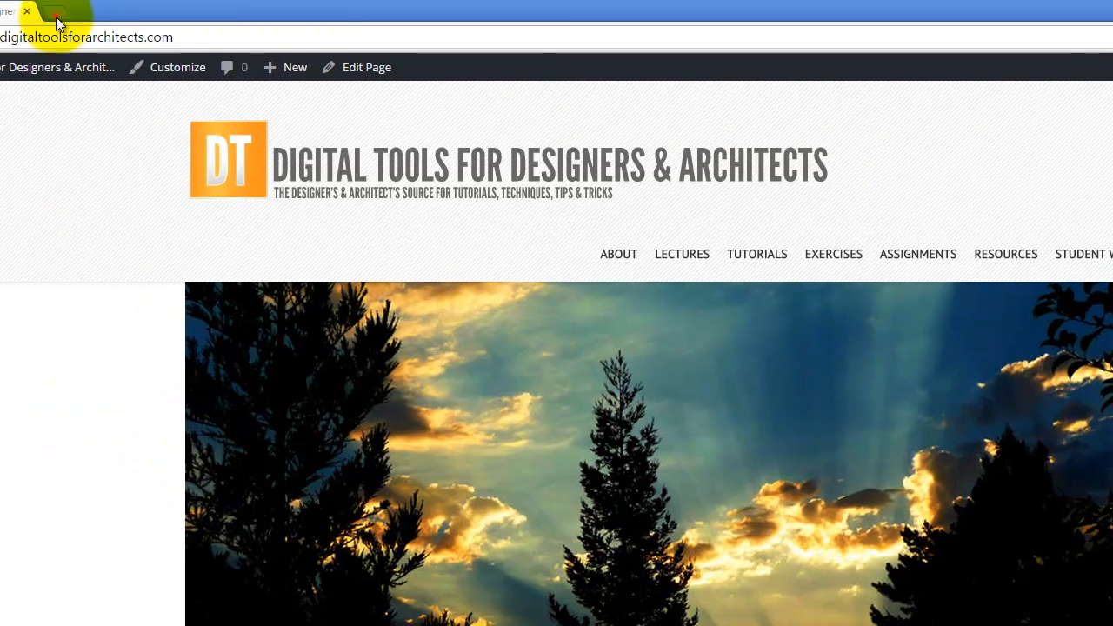
- In a new Chrome tab, search Google for 'hdri background' and open the Render Plus HDRi Skies result
left_click(55, 14)
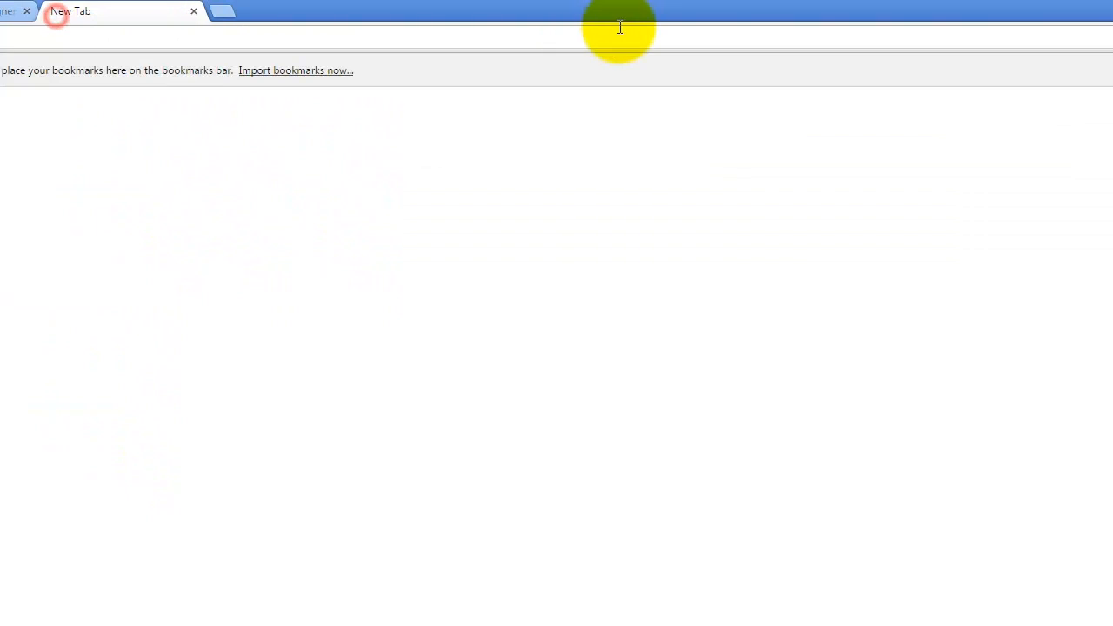
type("HDRI I")
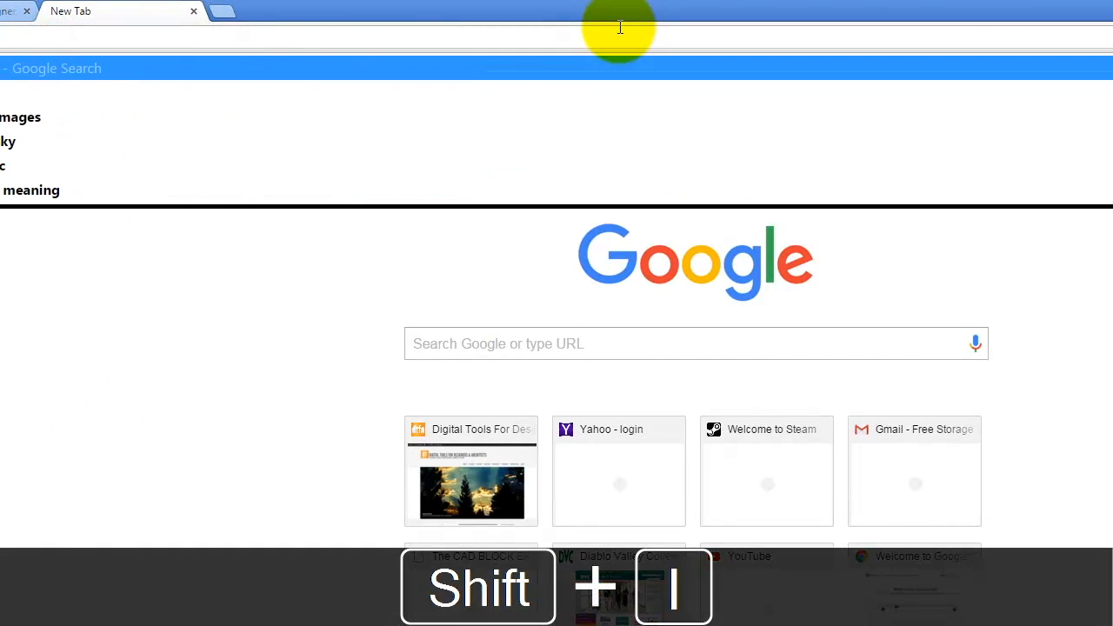
type("m")
key("BackSpace")
key("BackSpace")
key("BackSpace")
type("B")
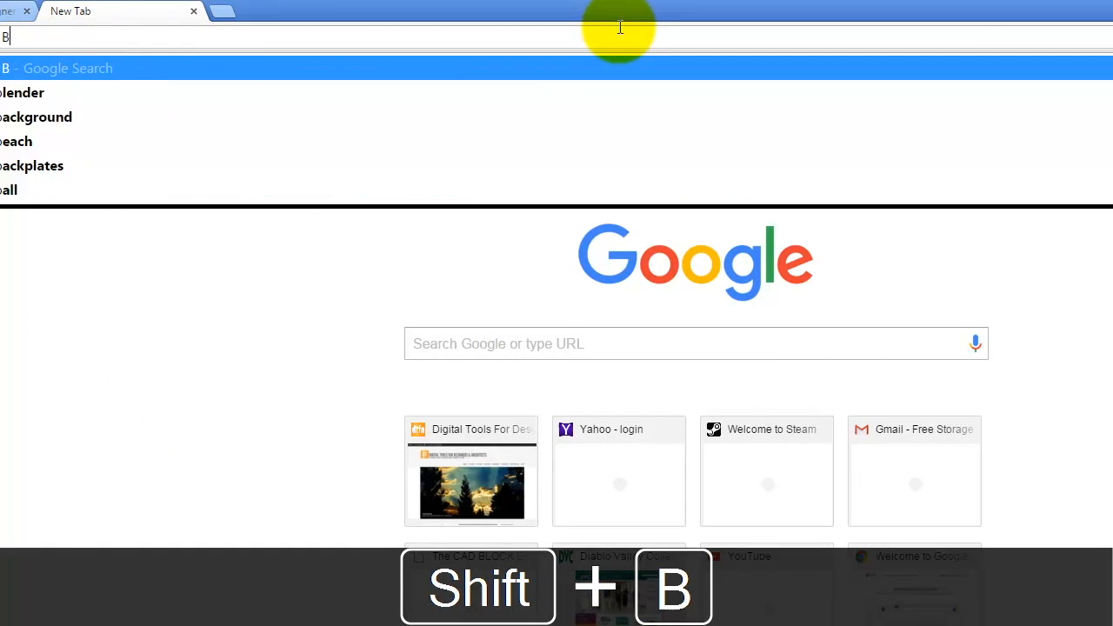
type("ackgrou")
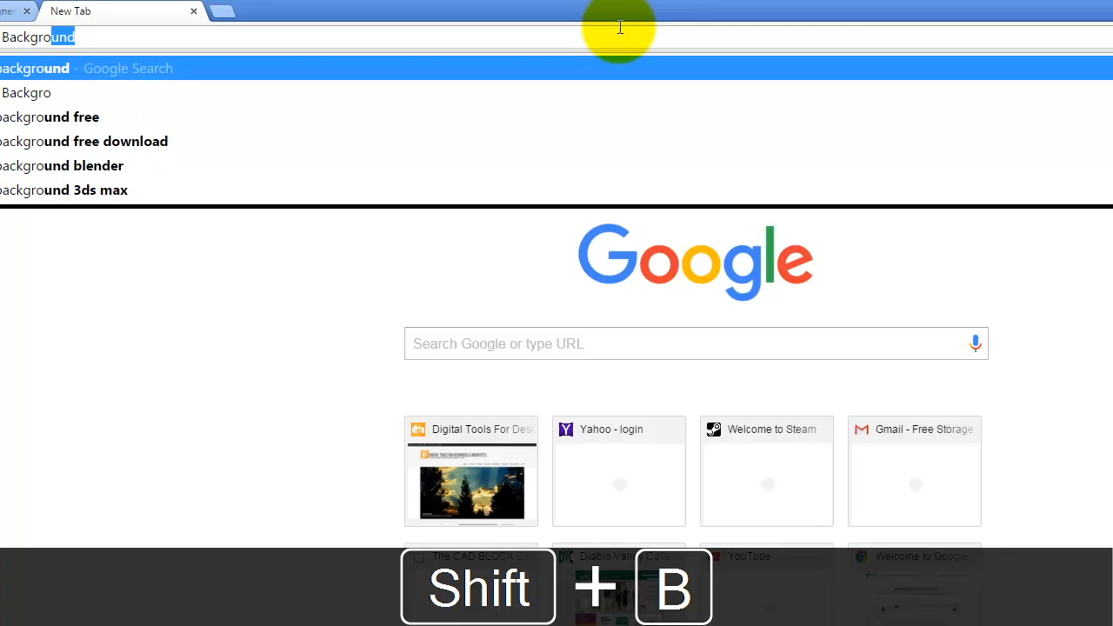
key("Return")
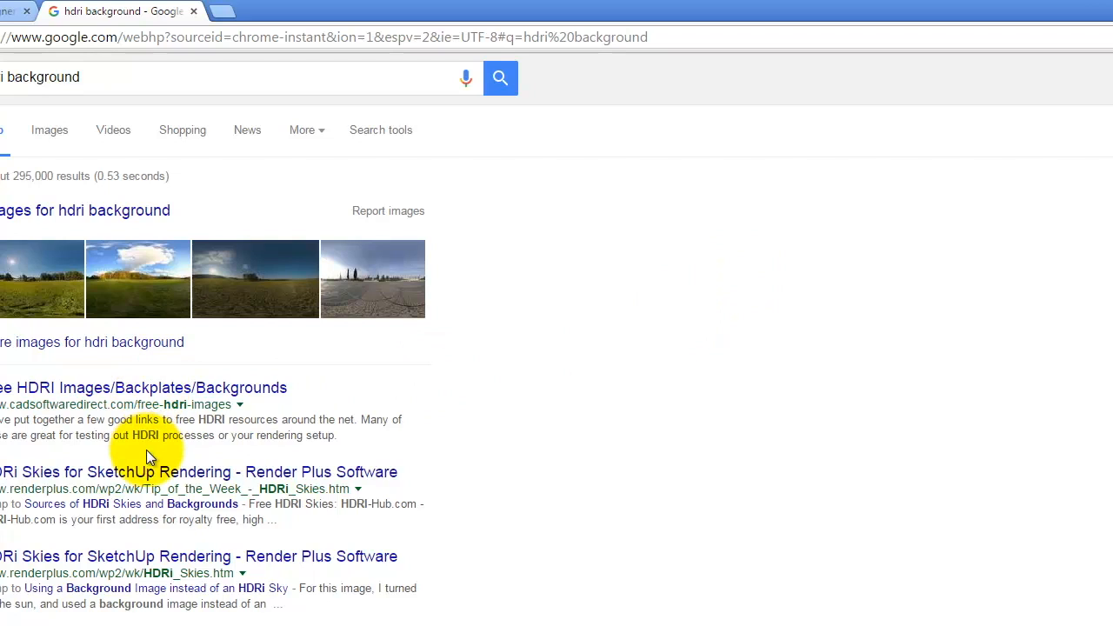
left_click(150, 477)
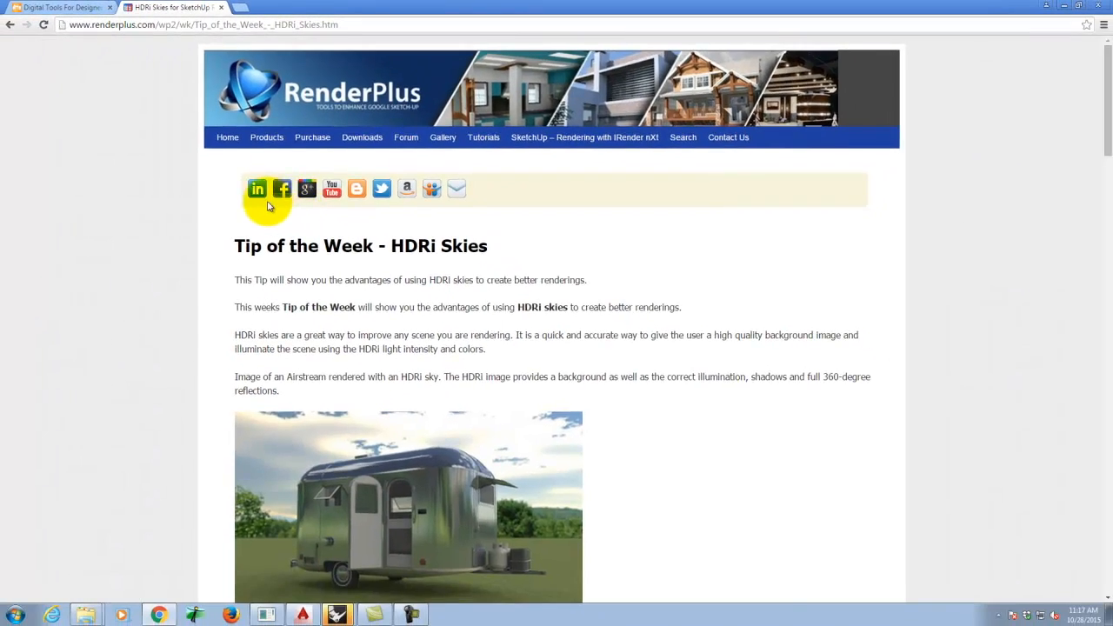
- Scroll the Render Plus page to its HDRi sky sources and follow the HDRI-Hub.com link
scroll(191, 202, "down", 8)
scroll(201, 203, "down", 11)
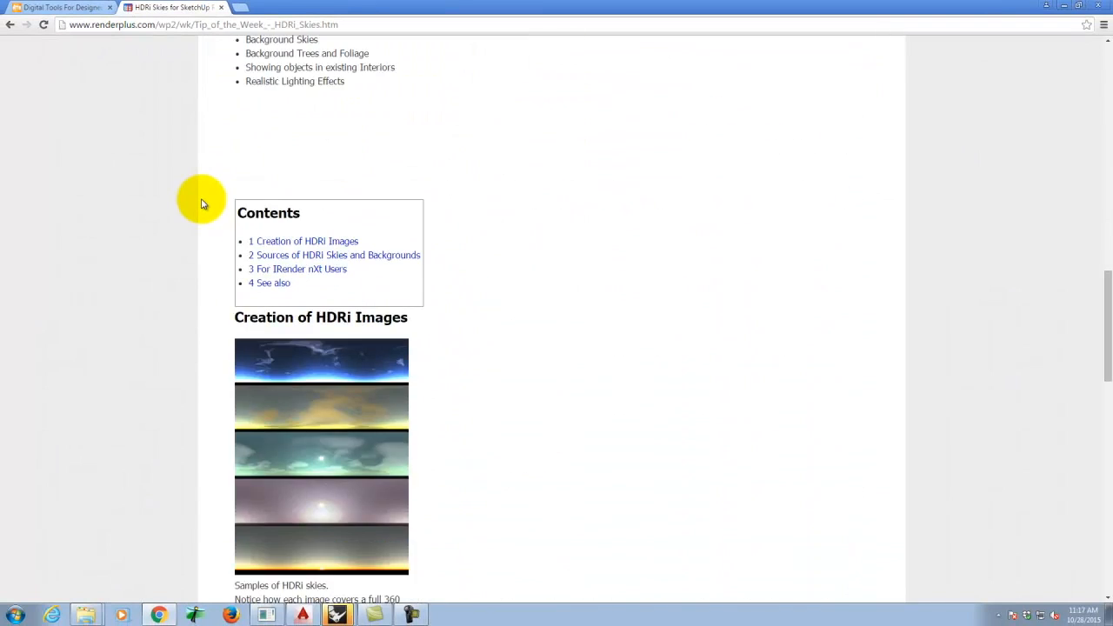
scroll(201, 203, "up", 2)
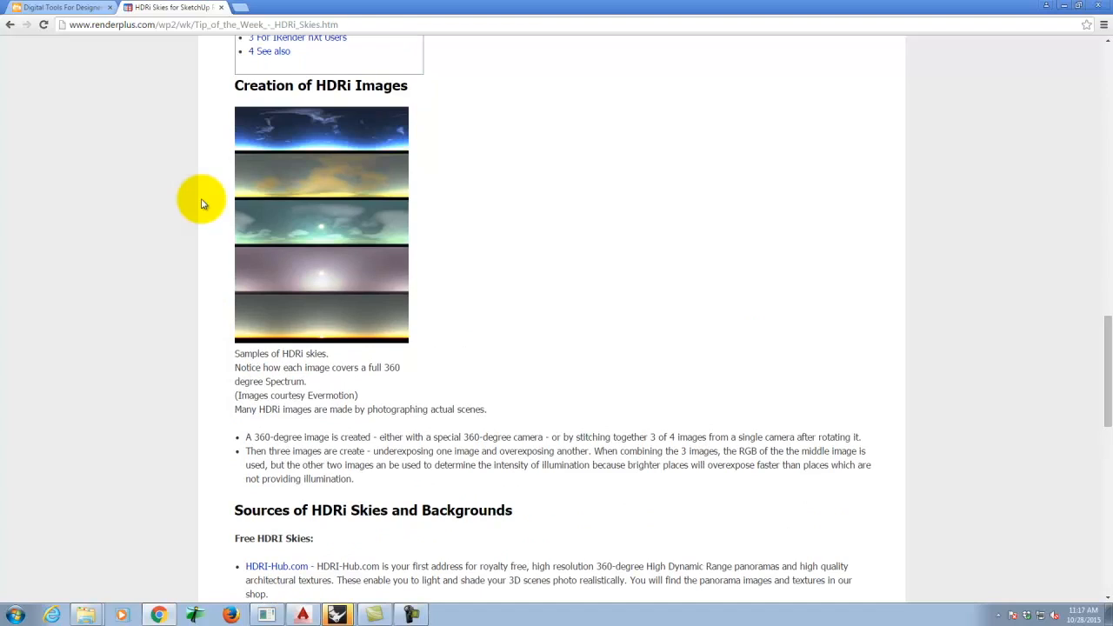
scroll(133, 199, "down", 4)
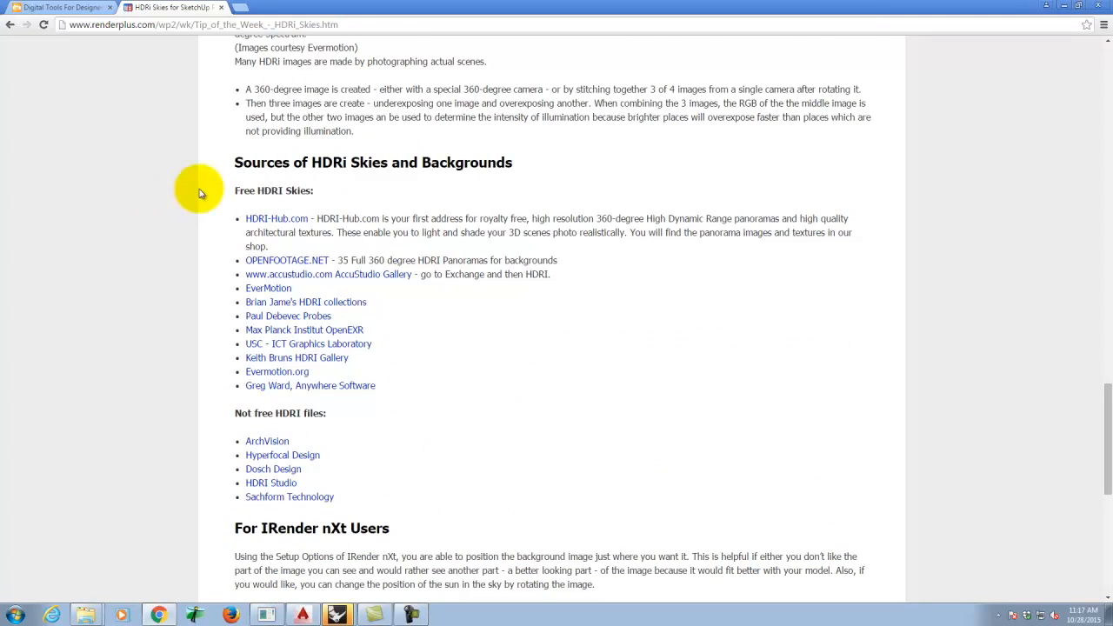
left_click(287, 223)
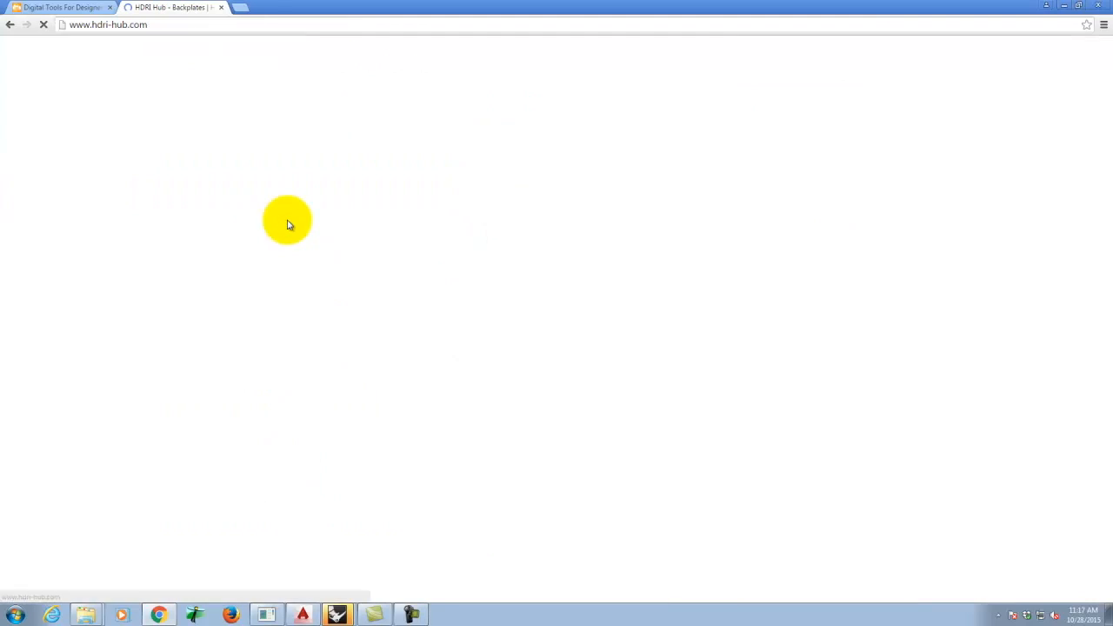
- Browse the HDRI-Hub shop listing and its free samples page
scroll(99, 199, "down", 2)
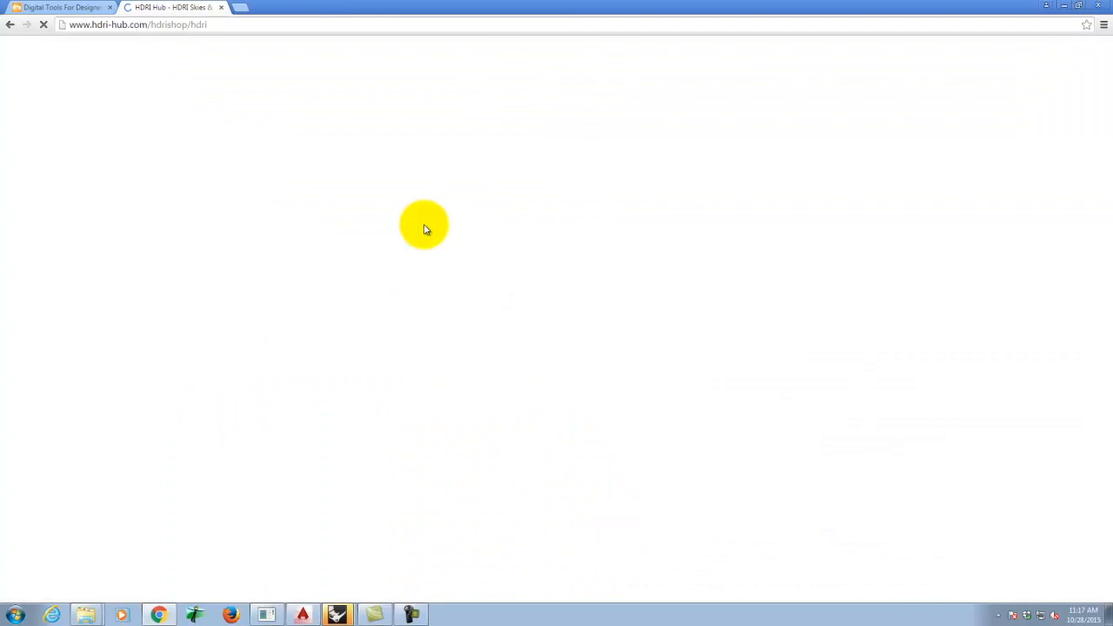
scroll(522, 174, "down", 2)
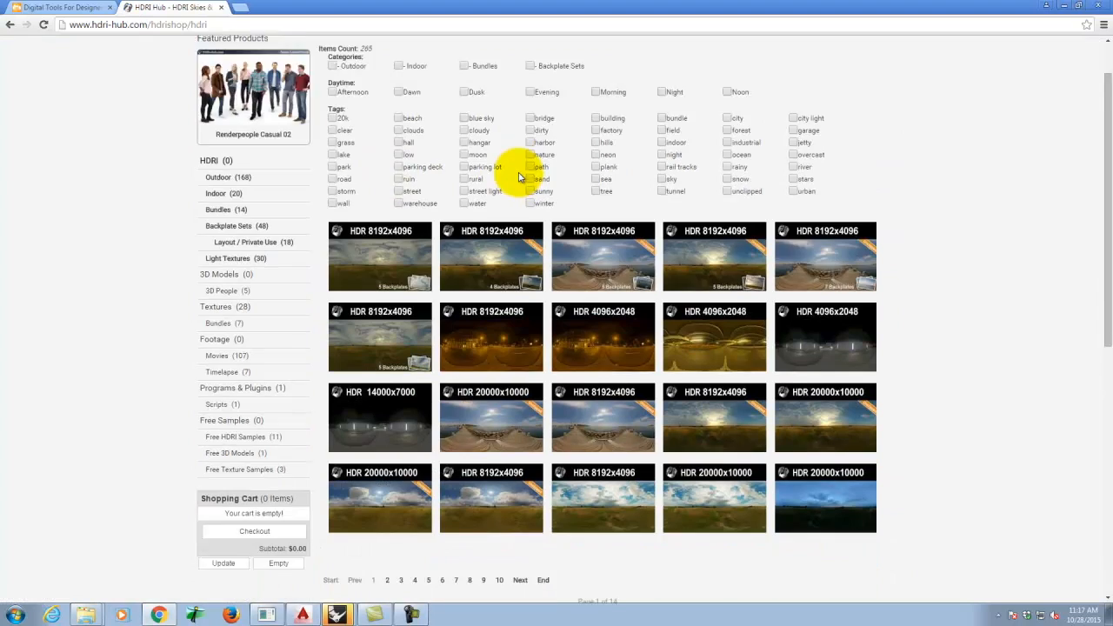
scroll(522, 174, "up", 2)
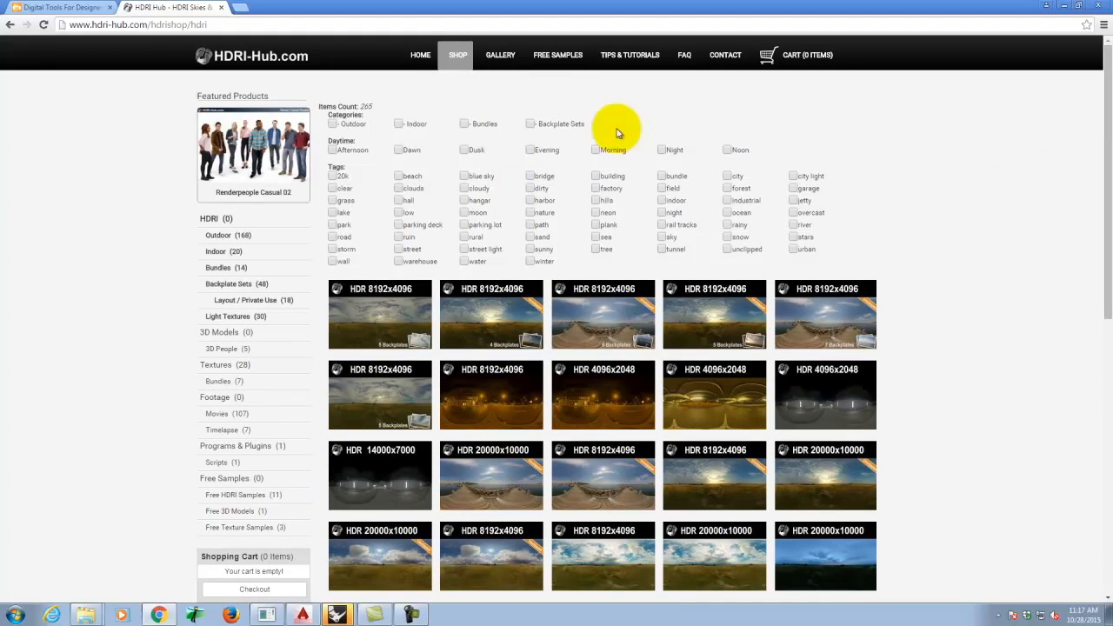
left_click(569, 58)
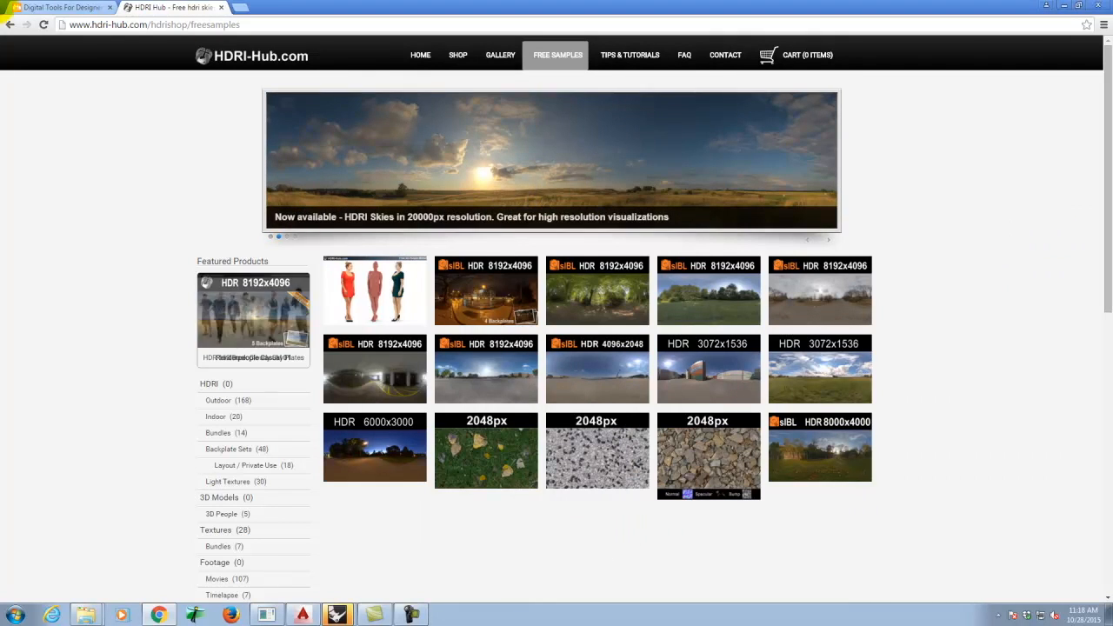
left_click(9, 26)
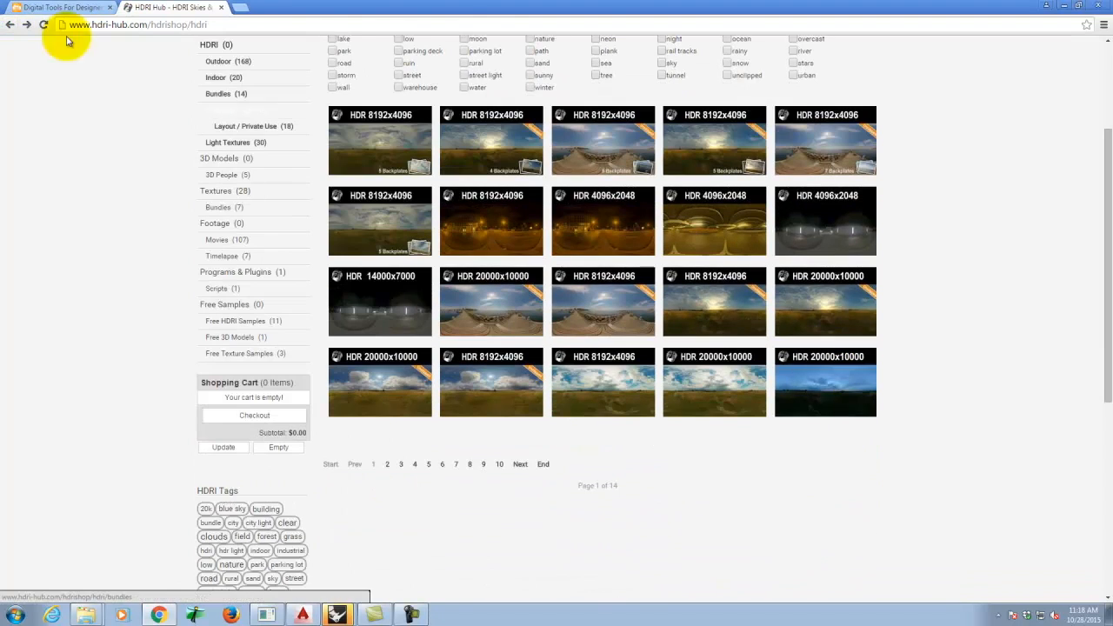
left_click(9, 24)
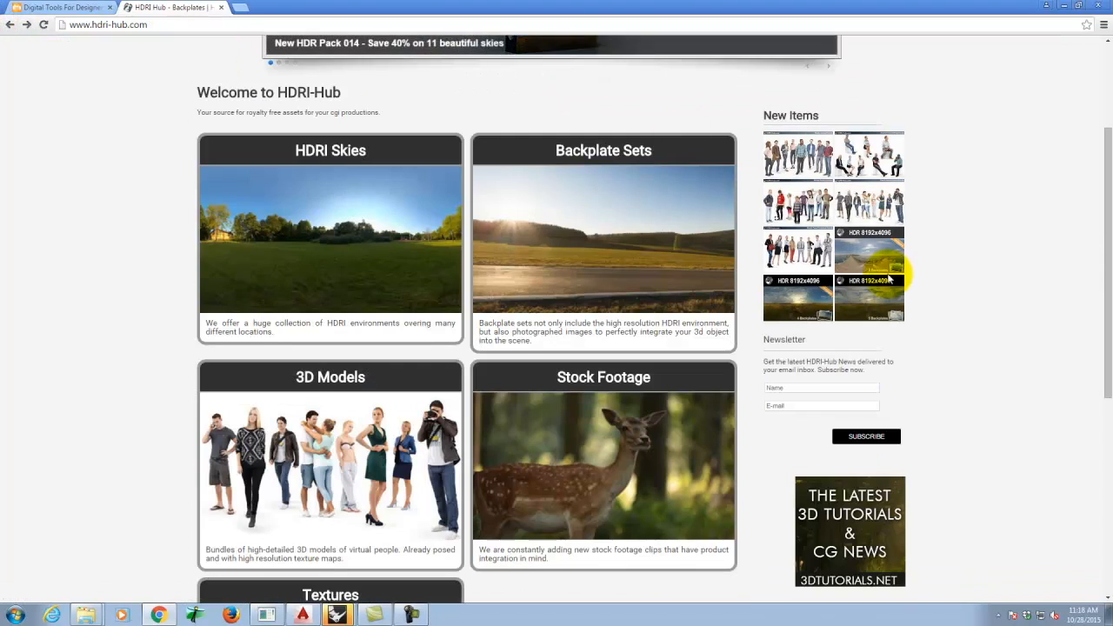
- Go back to the Render Plus HDRi page and minimize Chrome to return to Rhino
scroll(896, 278, "down", 2)
scroll(879, 280, "down", 2)
scroll(878, 280, "up", 5)
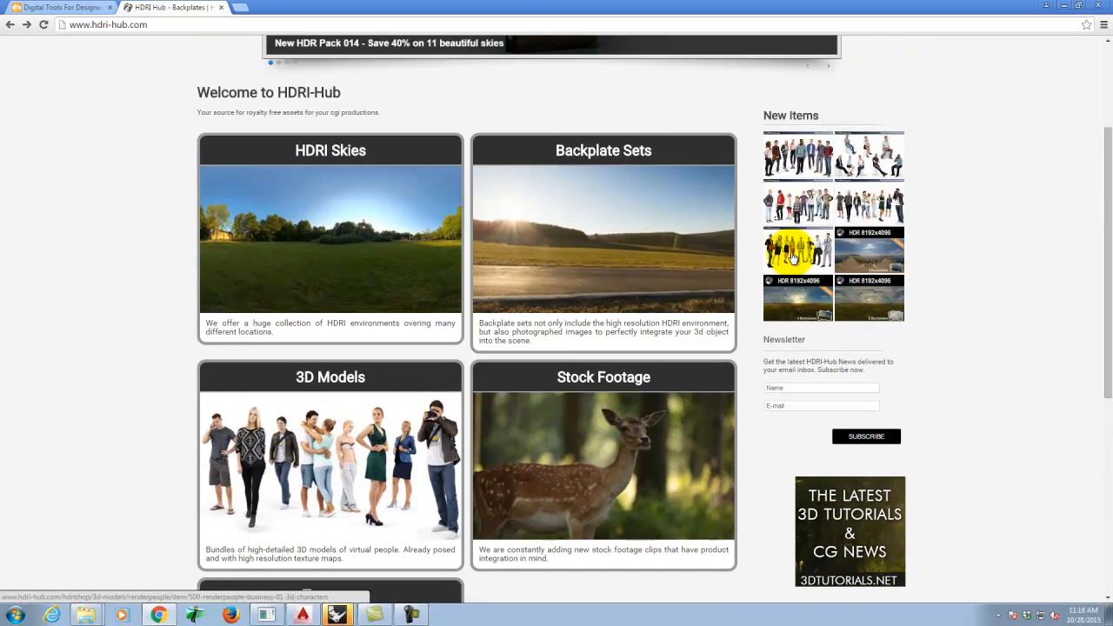
left_click(10, 25)
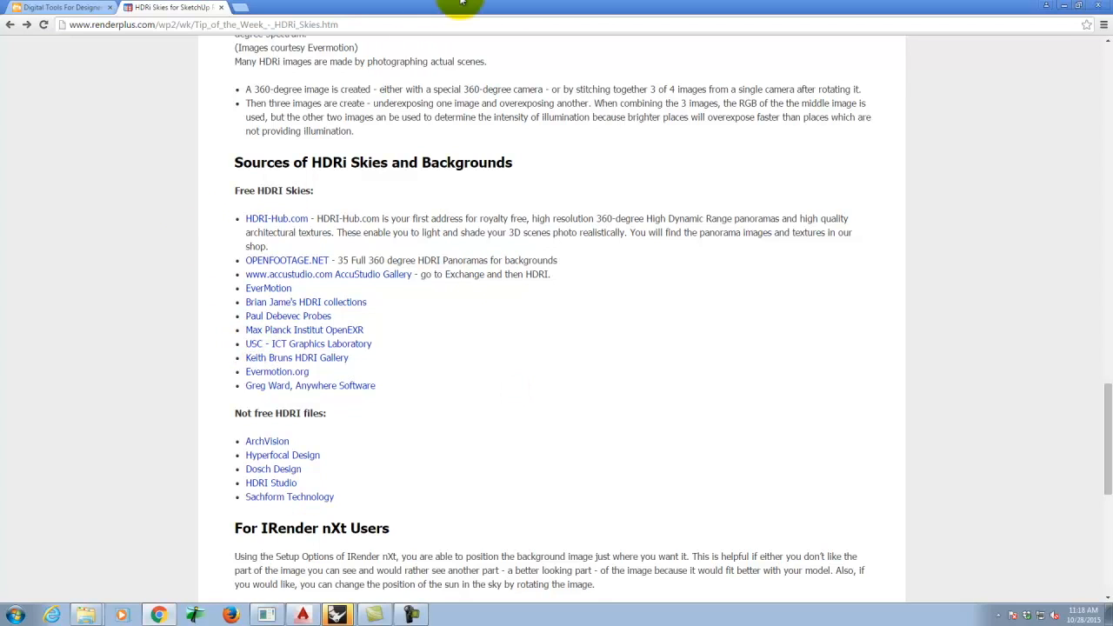
left_click(1064, 7)
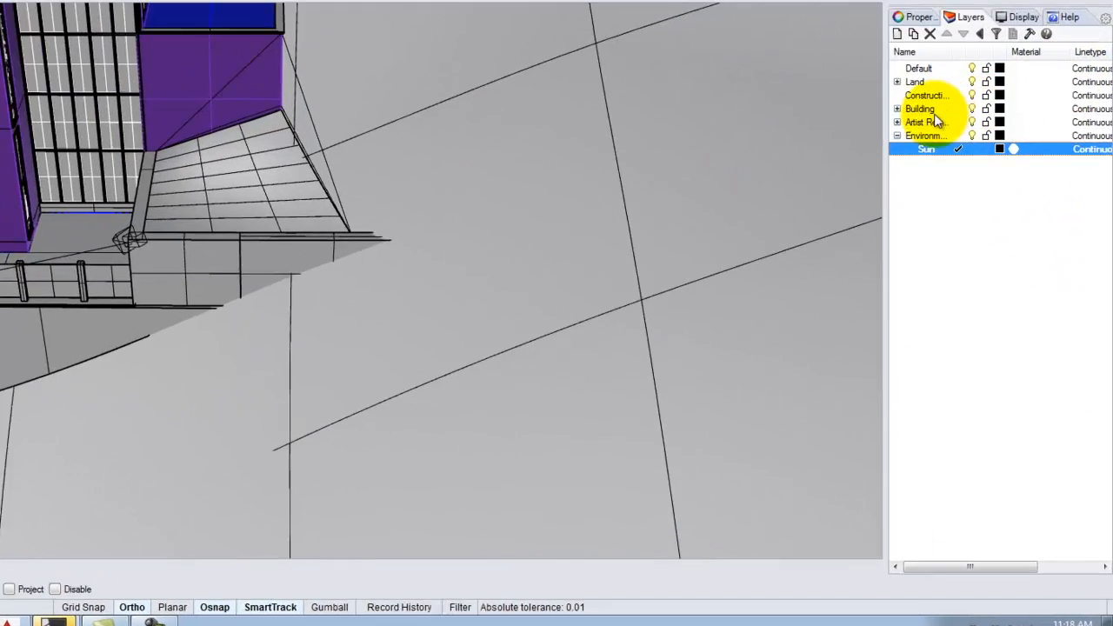
- Add a current 'HDRI Helpers' sublayer under Environment and insert a V-Ray infinite plane
left_click(908, 136)
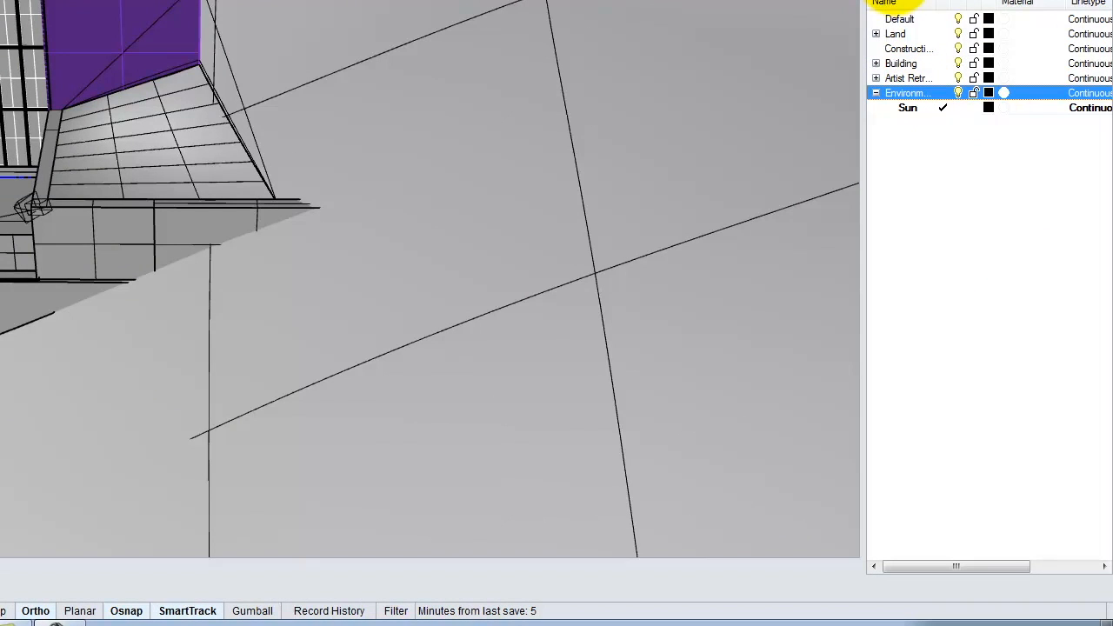
left_click(895, 2)
type("HDRI ")
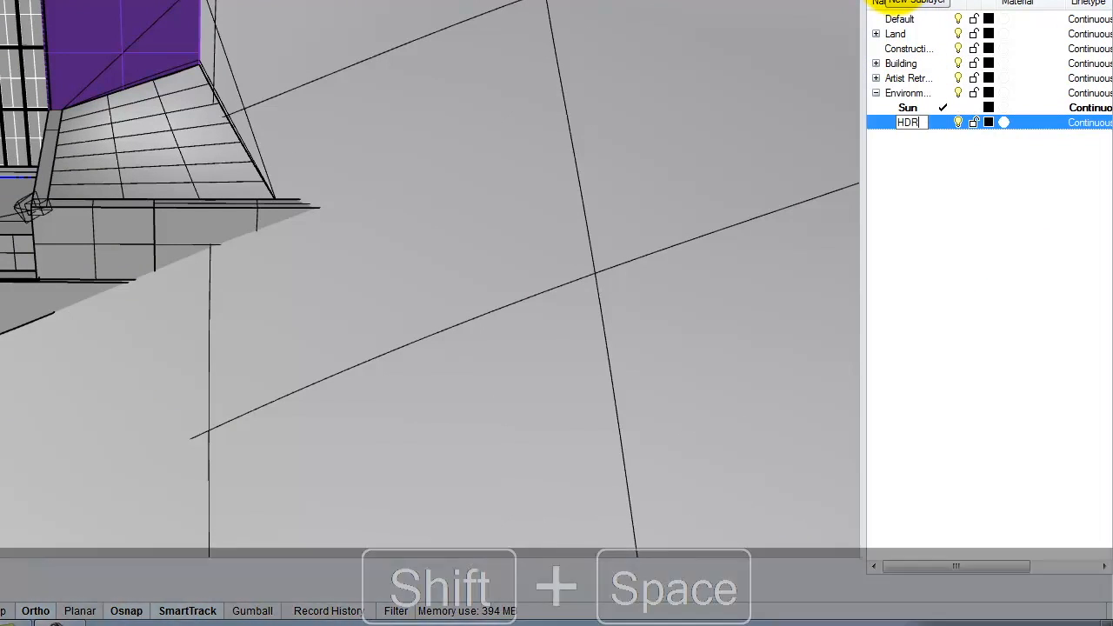
type("Helpers")
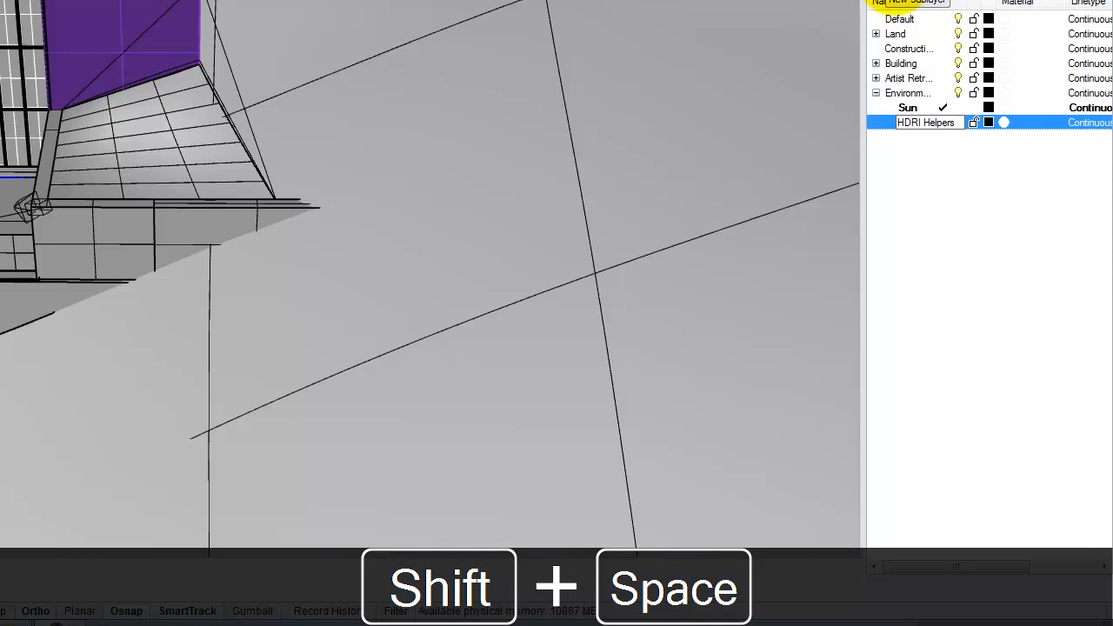
left_click(942, 219)
double_click(932, 121)
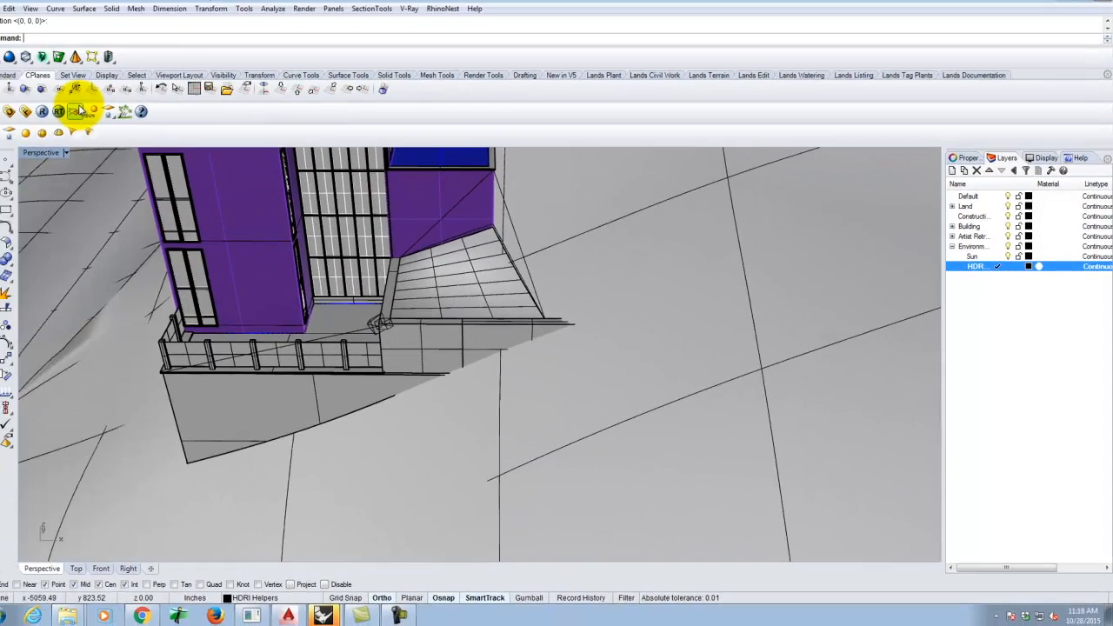
left_click(96, 117)
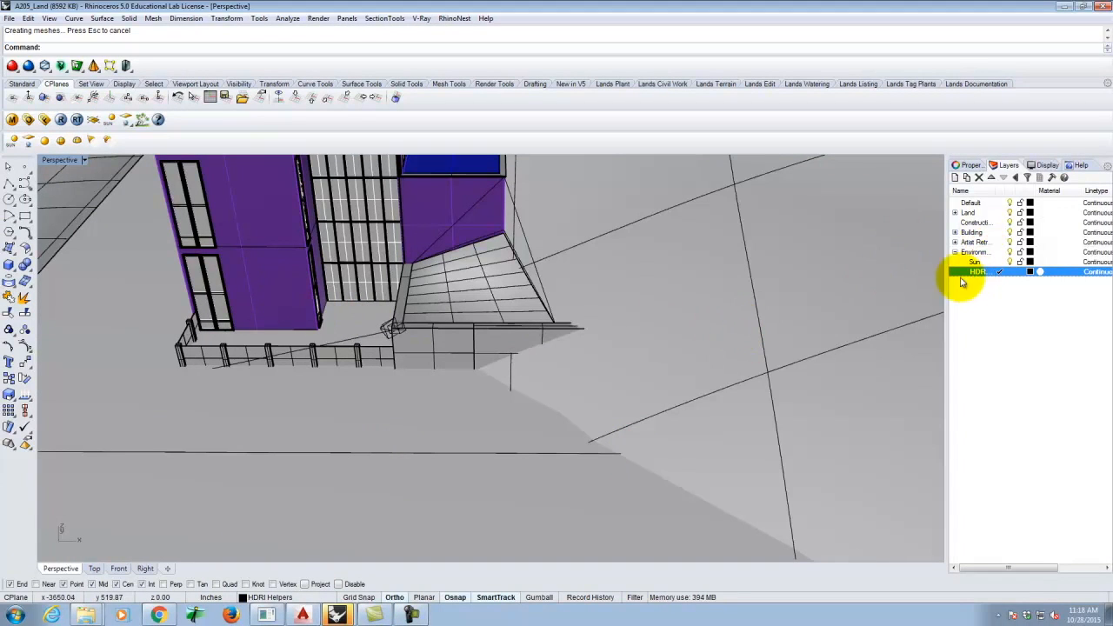
- Sort the layers by name and hide the Land, Building and other model layers
left_click(978, 243)
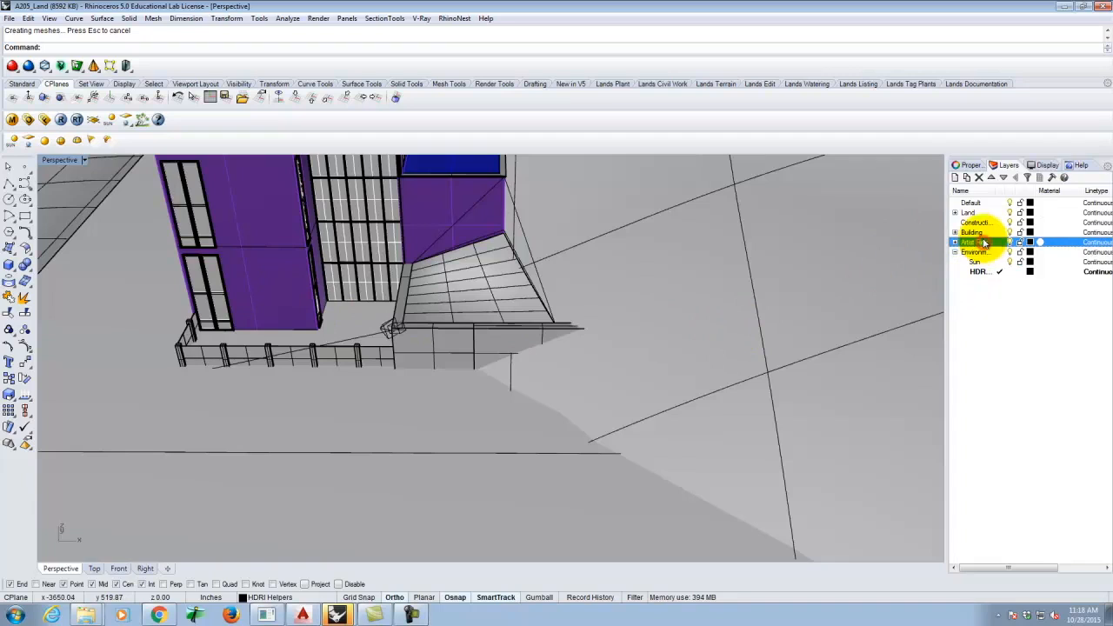
left_click(969, 191)
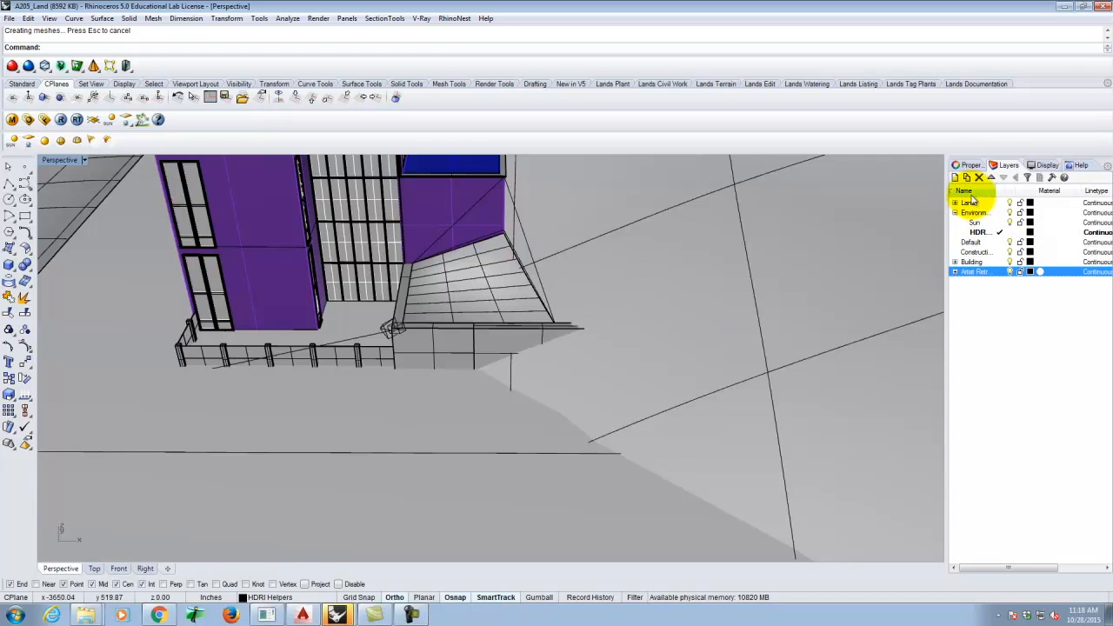
left_click(967, 192)
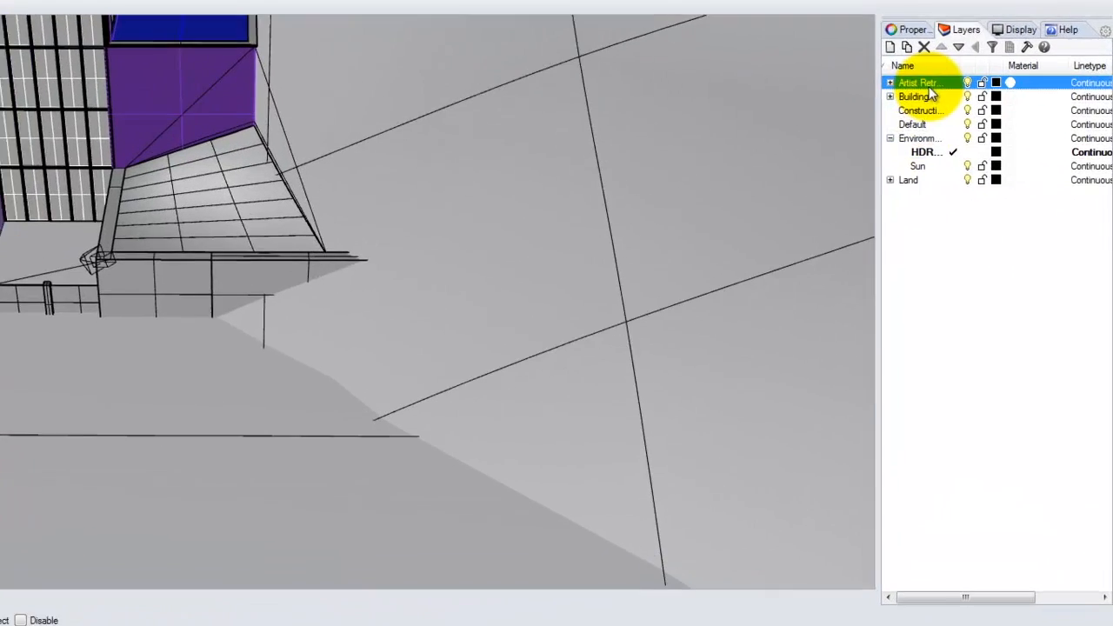
left_click(908, 64)
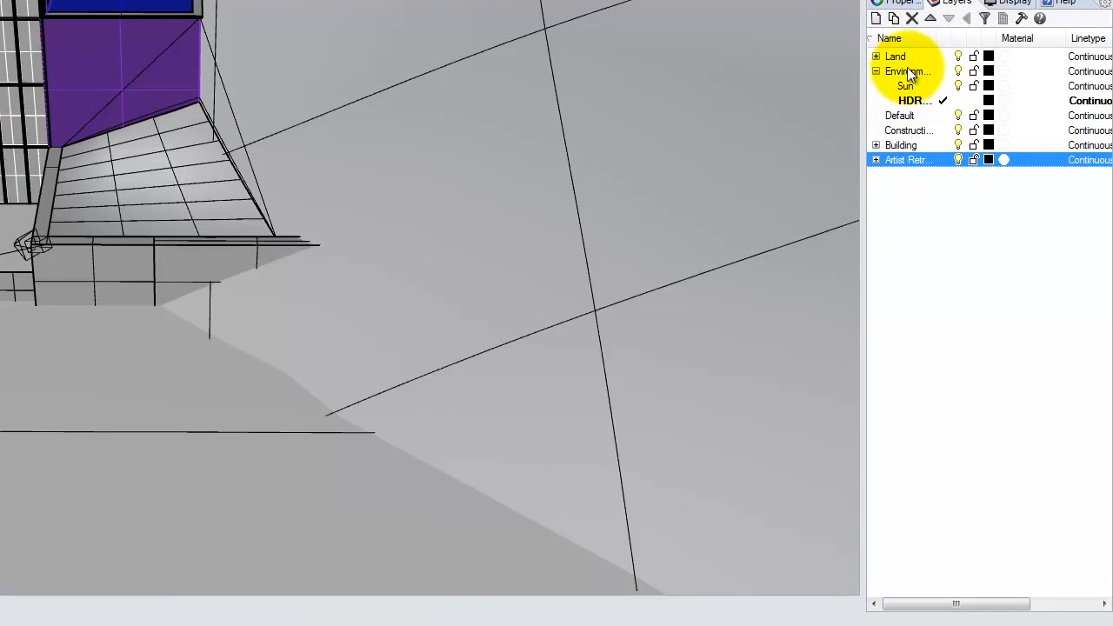
left_click(900, 57)
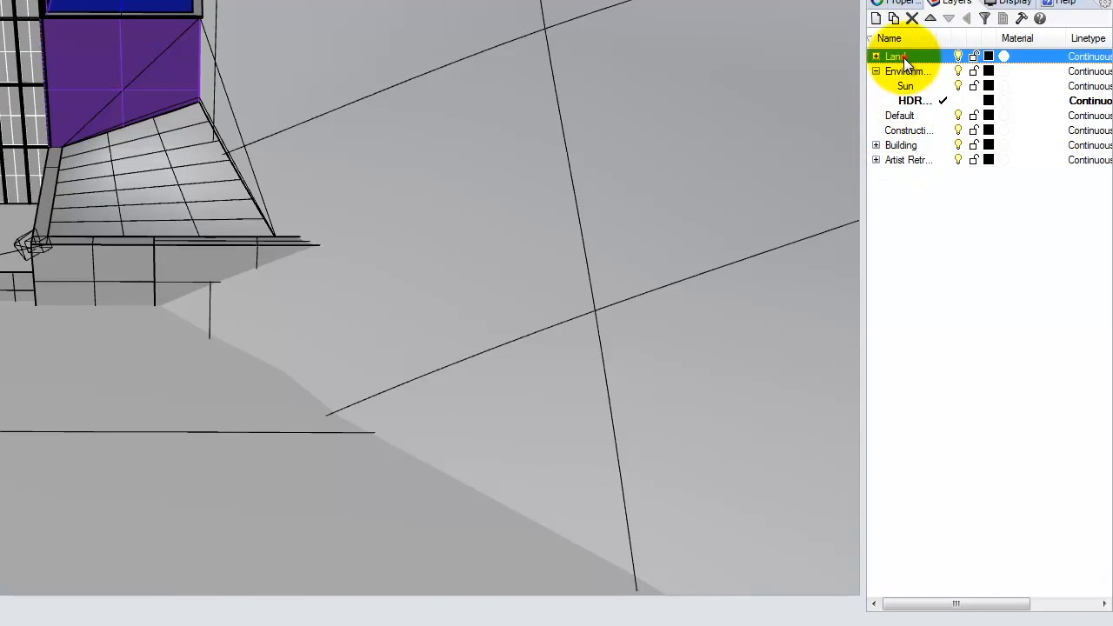
left_click(958, 56)
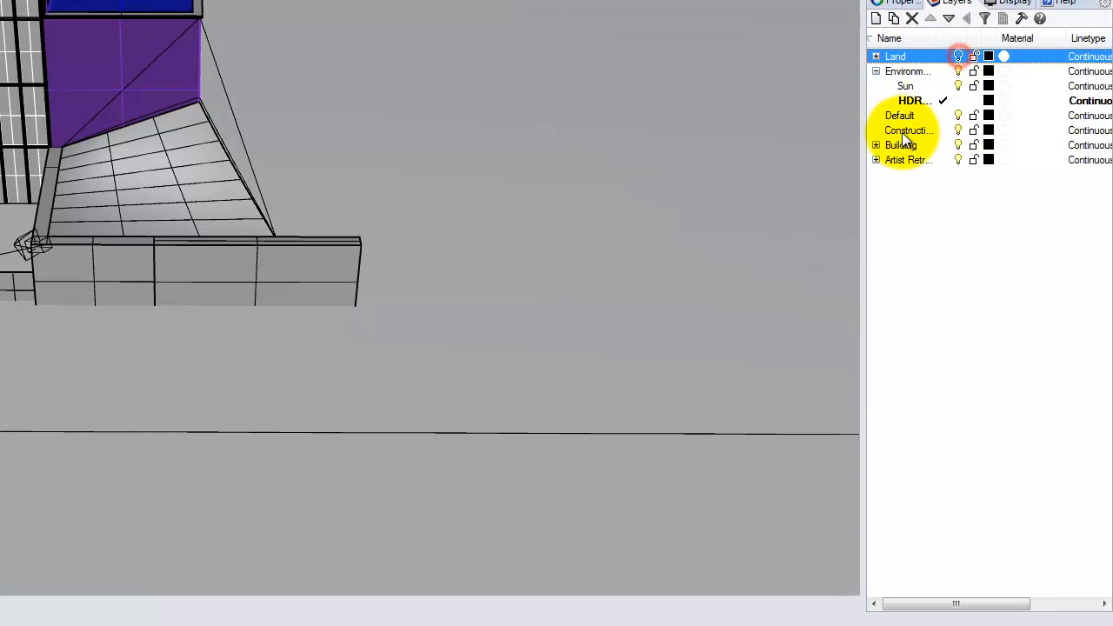
left_click(900, 116)
left_click(904, 160, "shift")
left_click(957, 116)
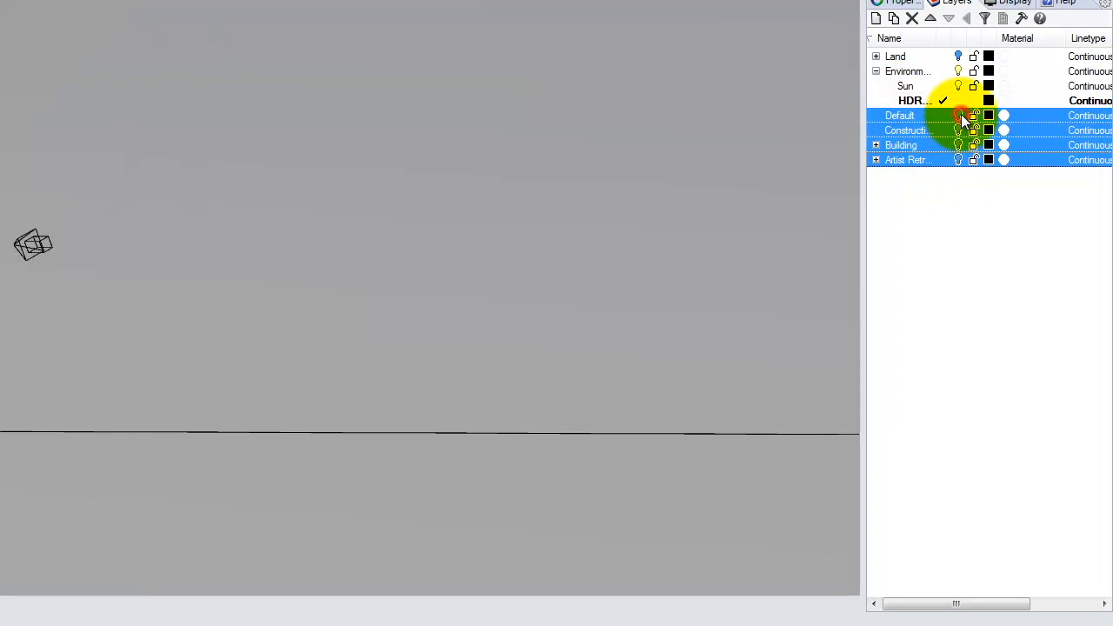
left_click(937, 234)
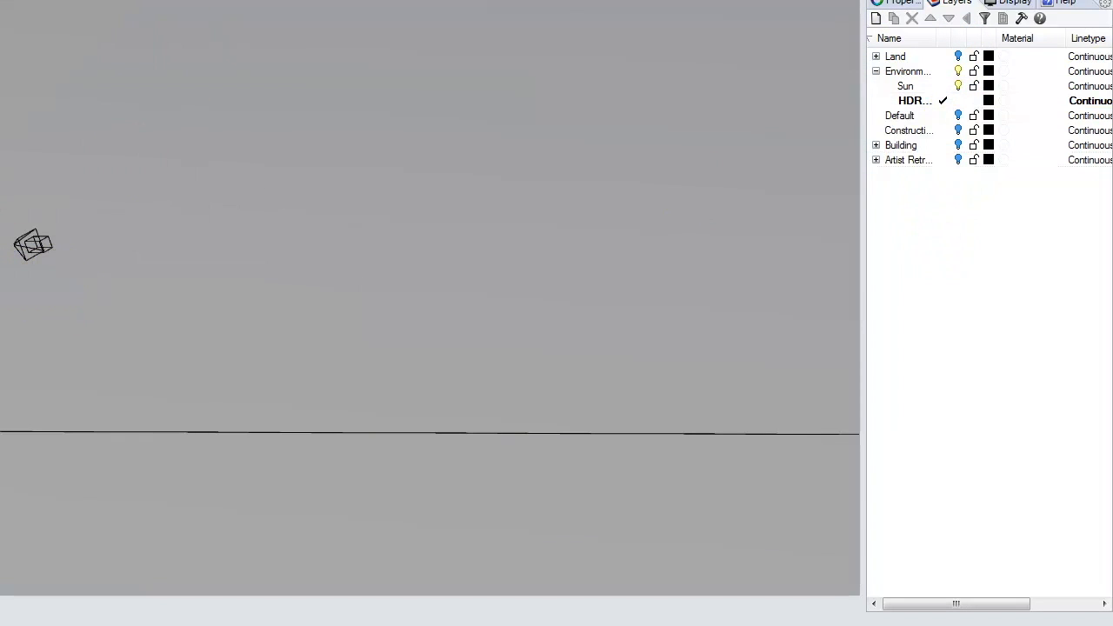
- Draw a sphere centred near the sun marker
left_click(8, 265)
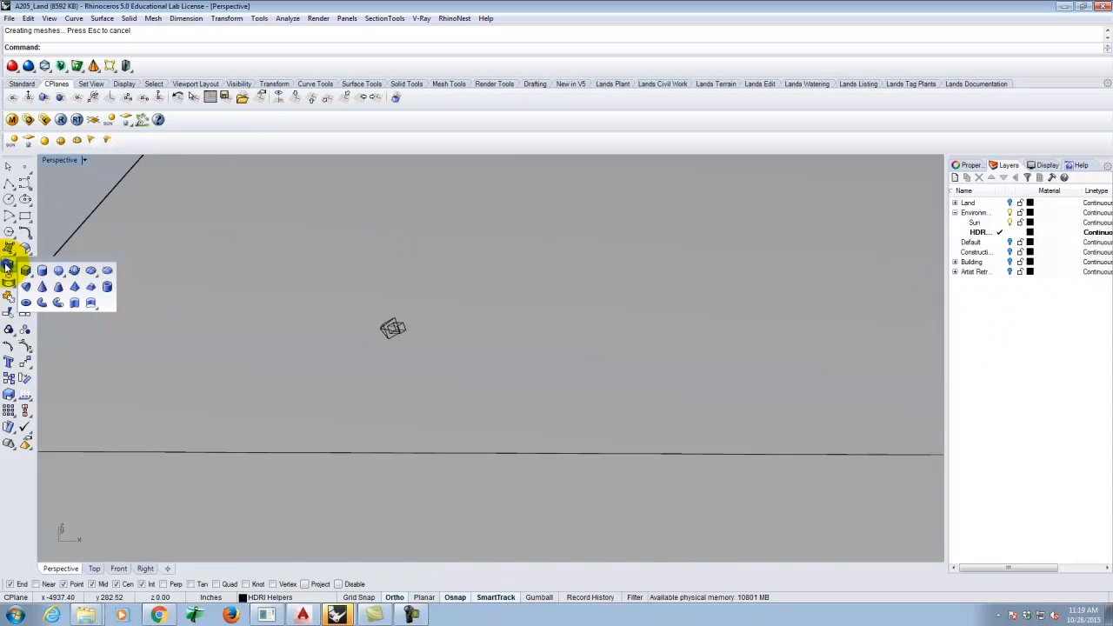
left_click(55, 269)
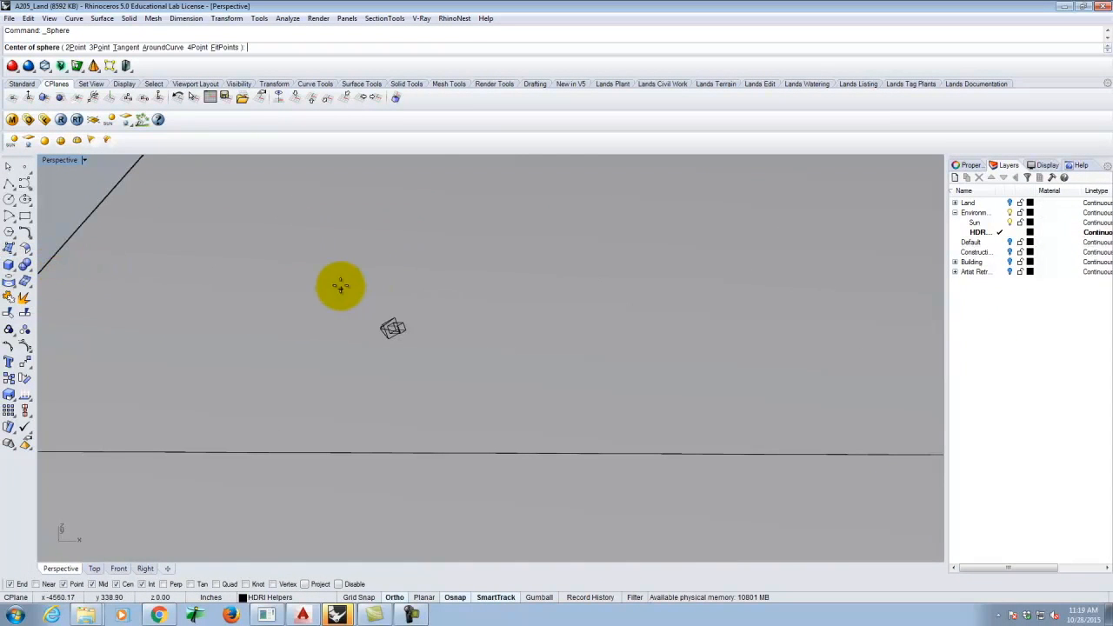
left_click(339, 257)
left_click(503, 357)
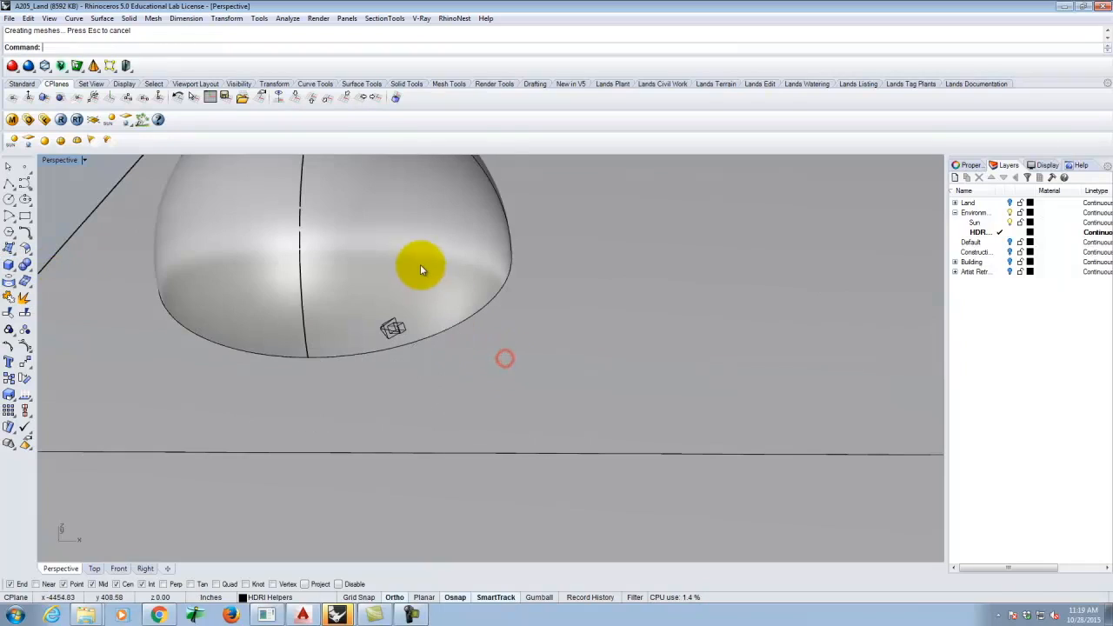
- Move the sphere vertically upward above the ground plane
left_click(420, 265)
type("move")
key("Return")
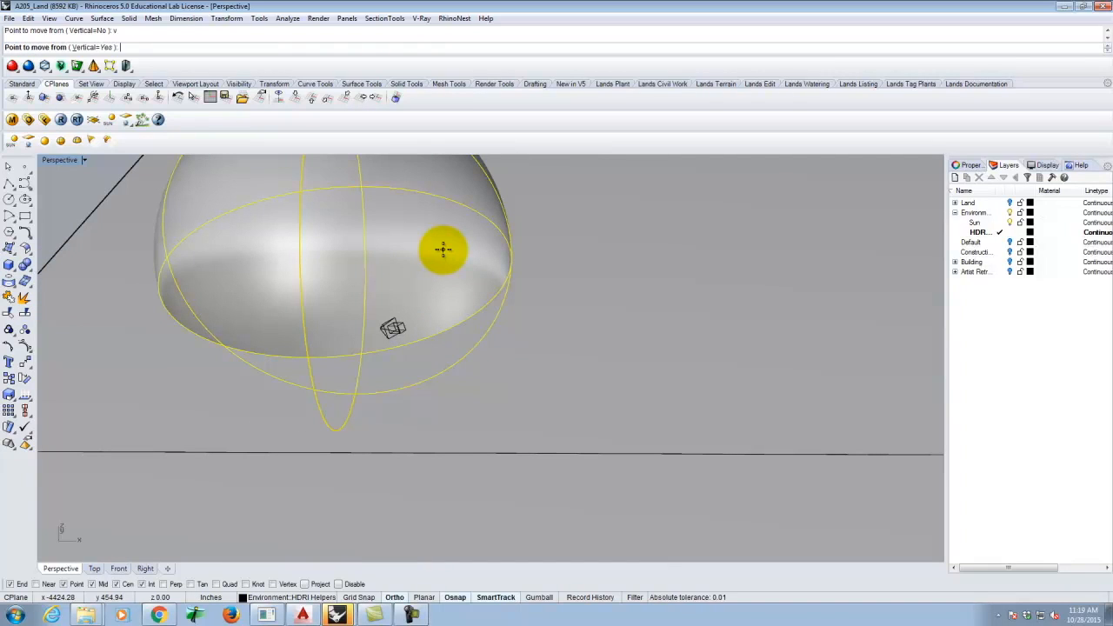
left_click(441, 271)
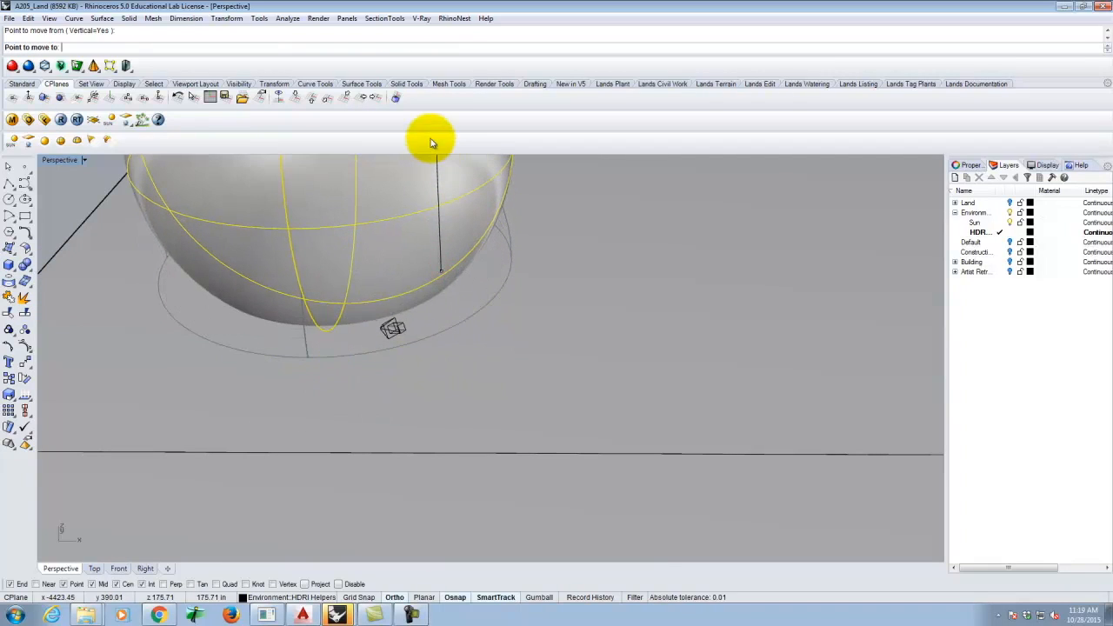
scroll(437, 177, "down", 4)
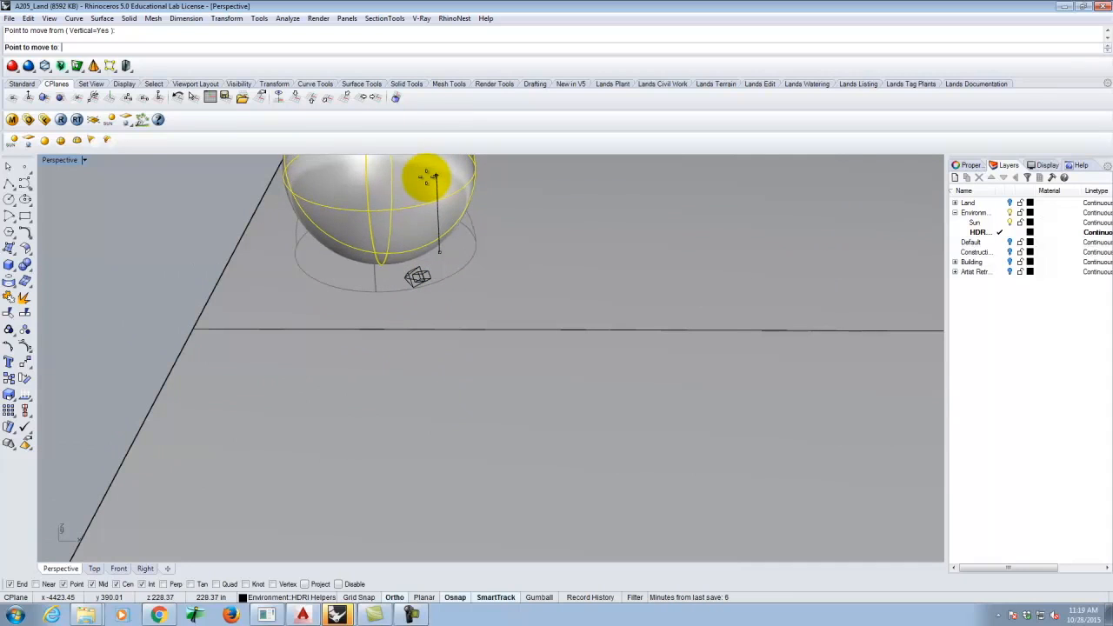
left_click(428, 198)
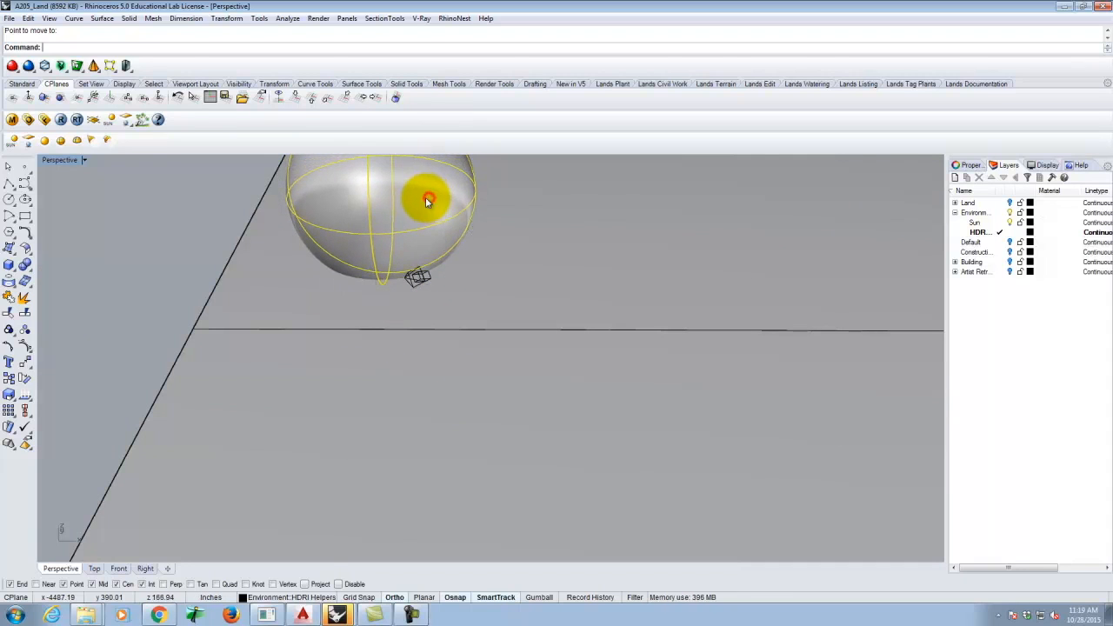
- Return to the four-viewport layout, frame the sphere in Top view and reselect it
double_click(63, 162)
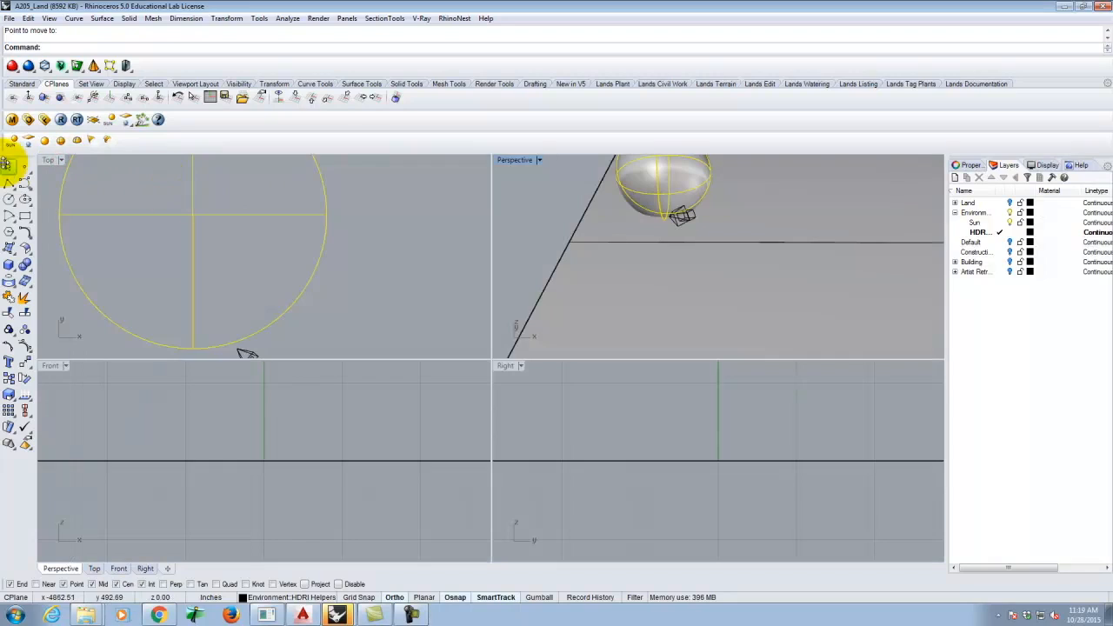
scroll(427, 328, "down", 3)
right_click_drag(296, 249, 260, 219)
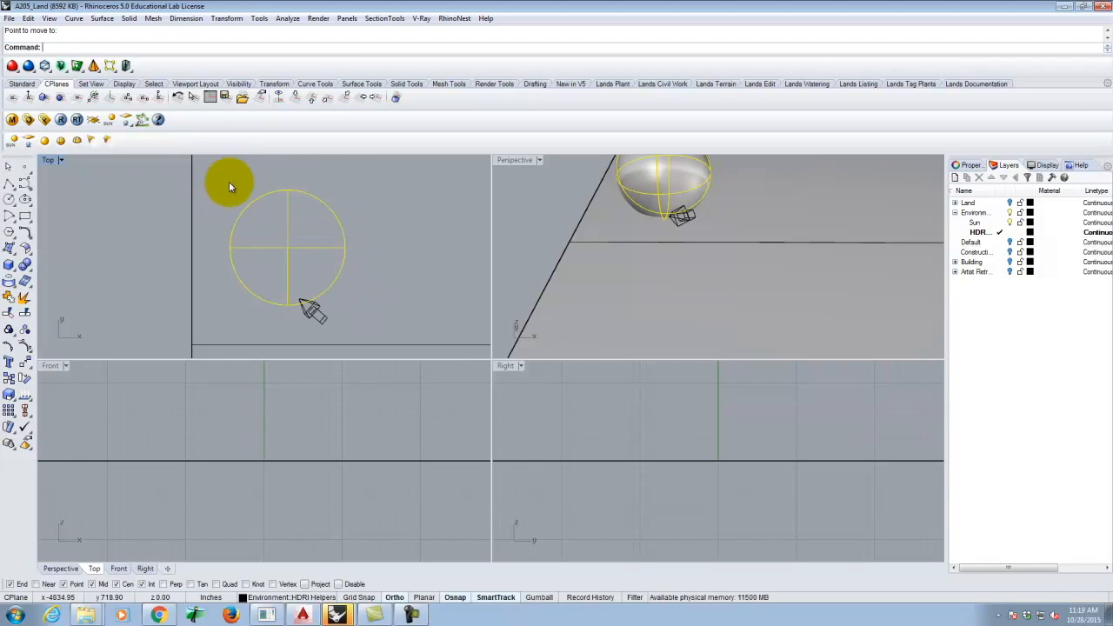
left_click(127, 216)
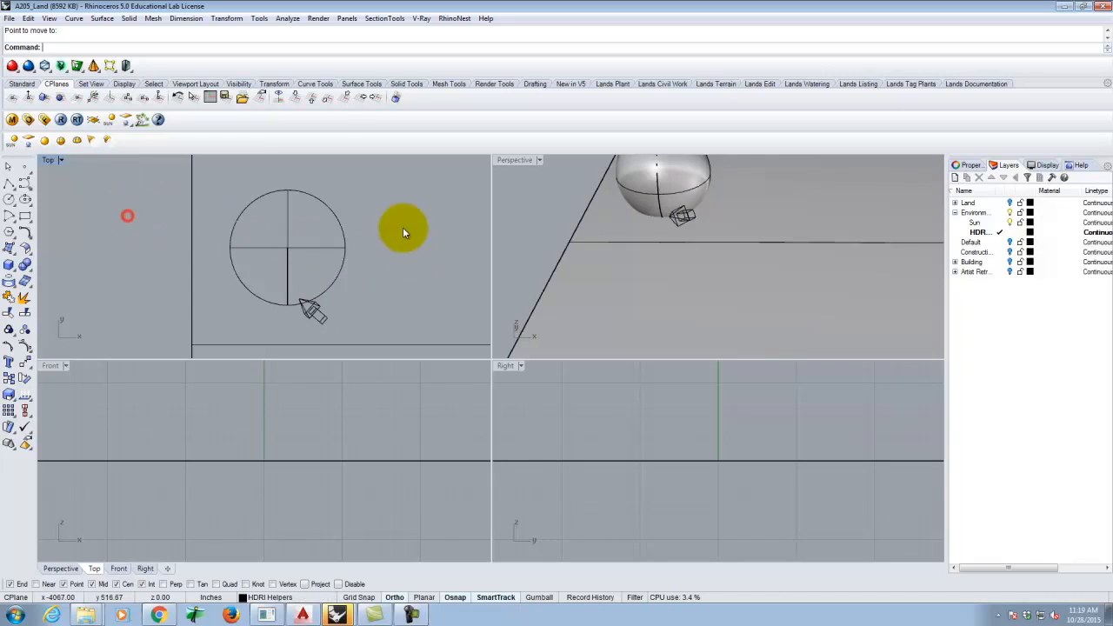
left_click(292, 249)
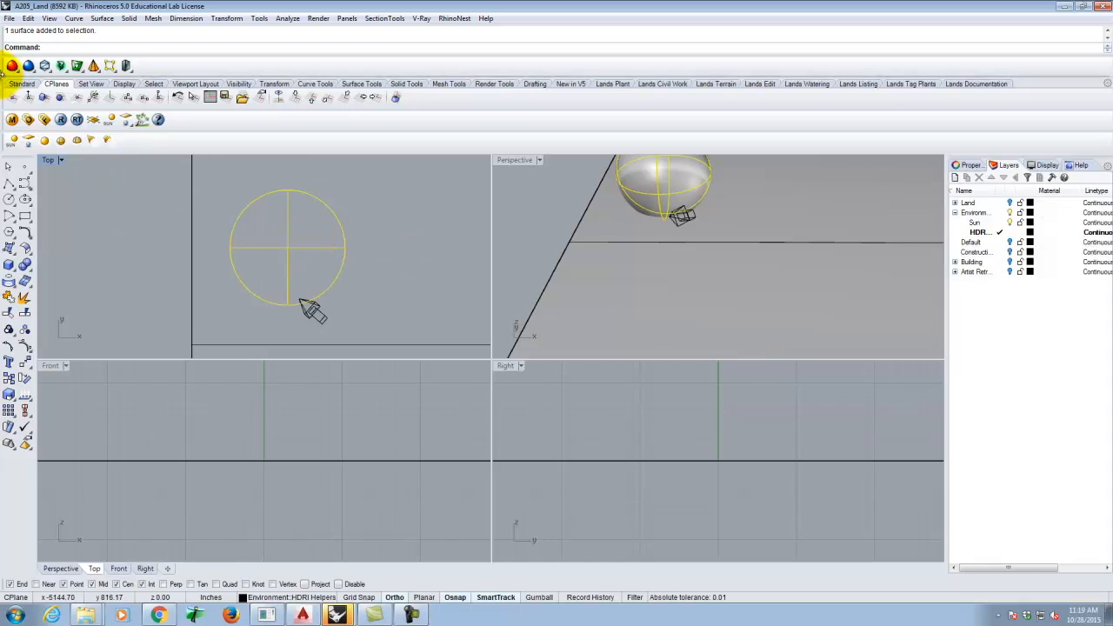
- Load Chrome.vismat from Resources > V-Ray Materials > Metal > Chrome into the scene materials
left_click(14, 120)
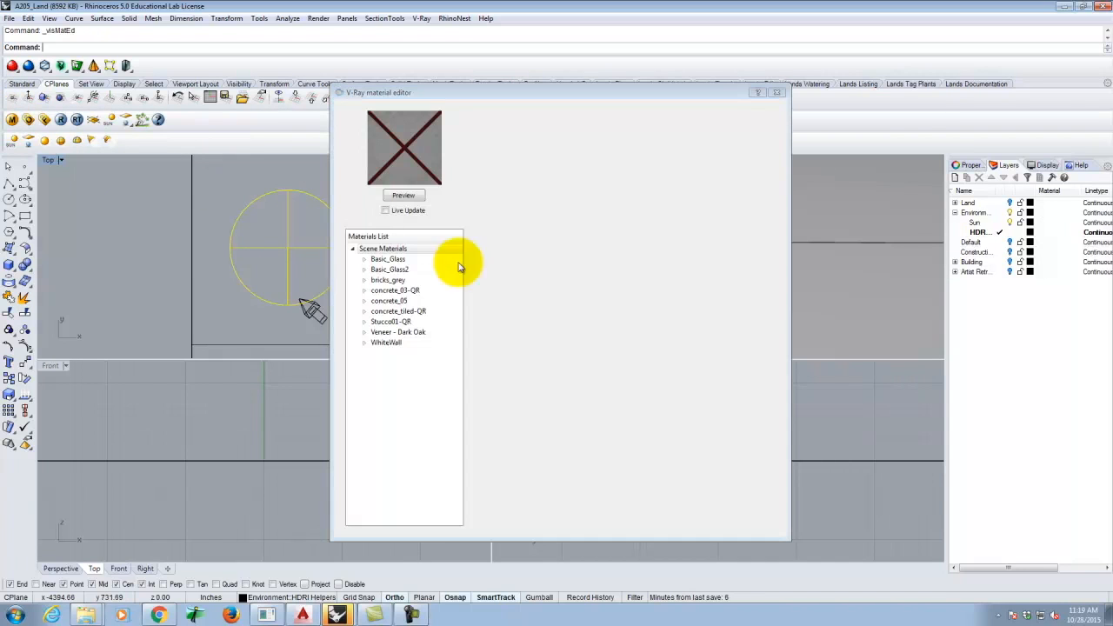
left_click(417, 249)
right_click(413, 250)
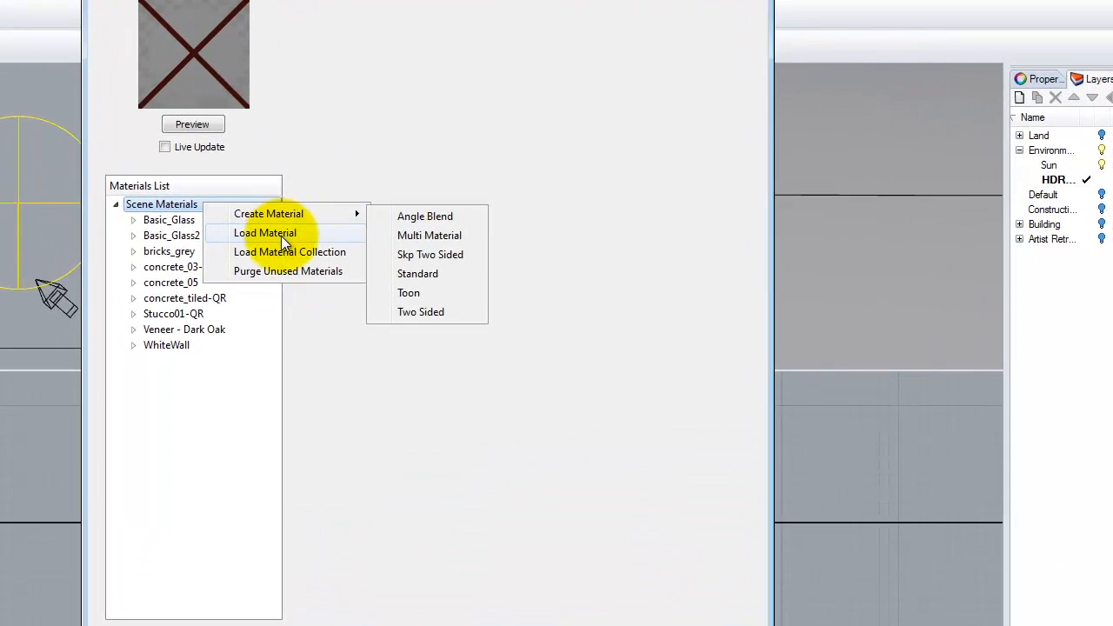
left_click(281, 236)
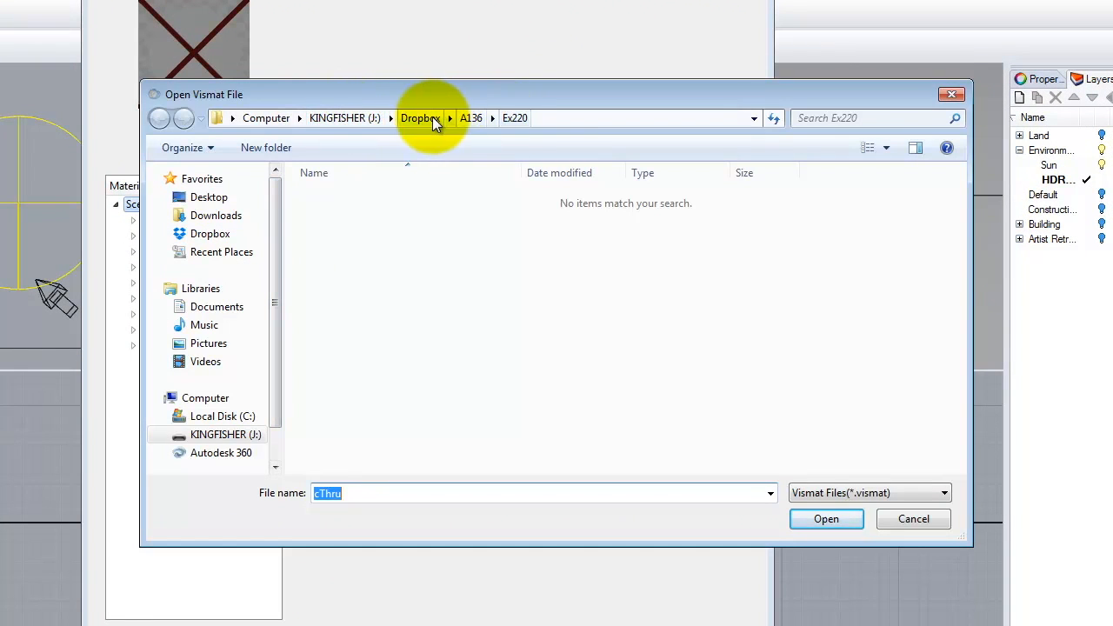
left_click(347, 117)
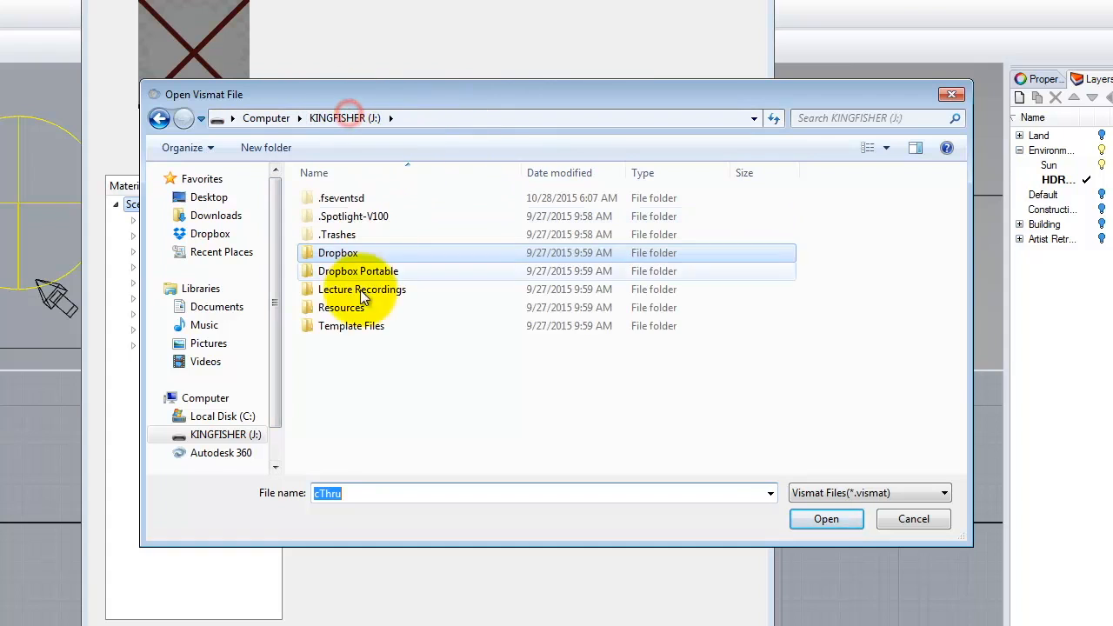
double_click(349, 306)
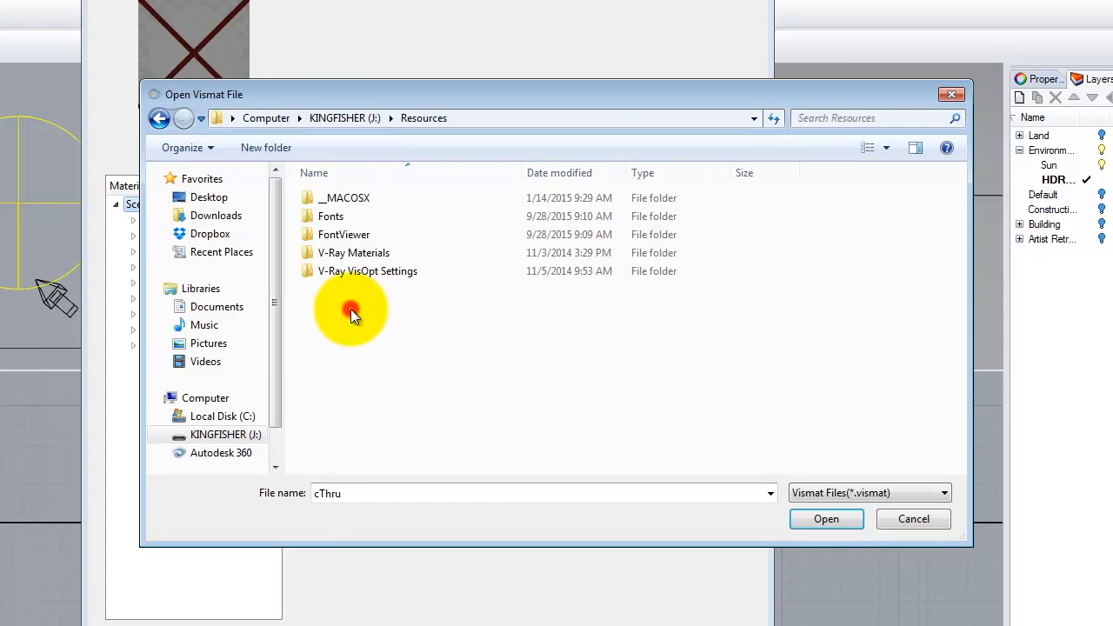
double_click(347, 252)
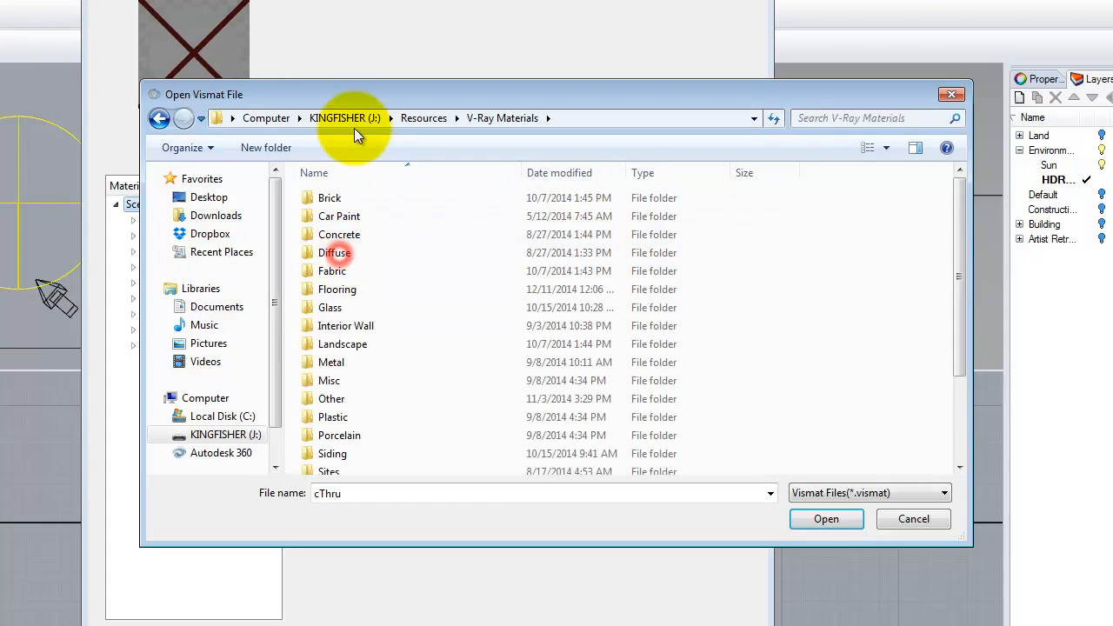
double_click(331, 363)
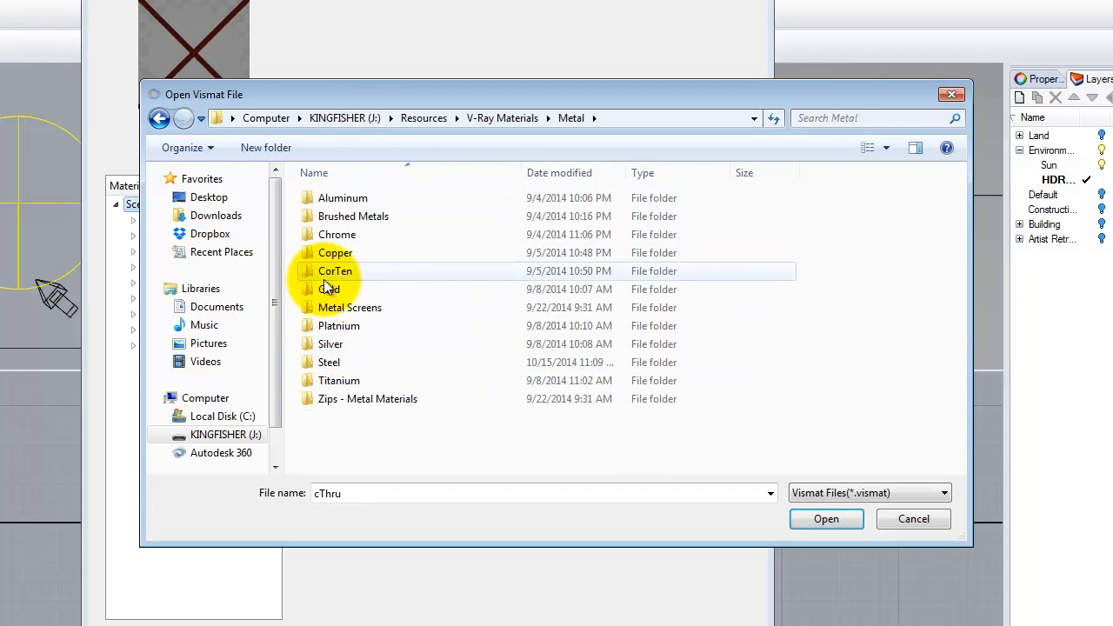
double_click(327, 236)
left_click(338, 257)
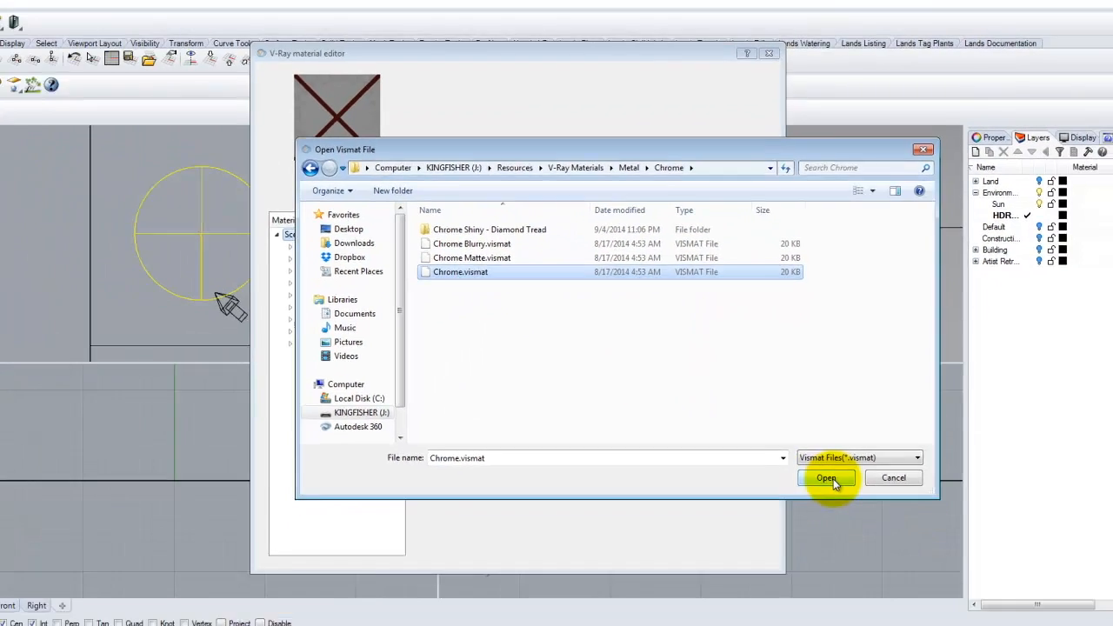
left_click(826, 518)
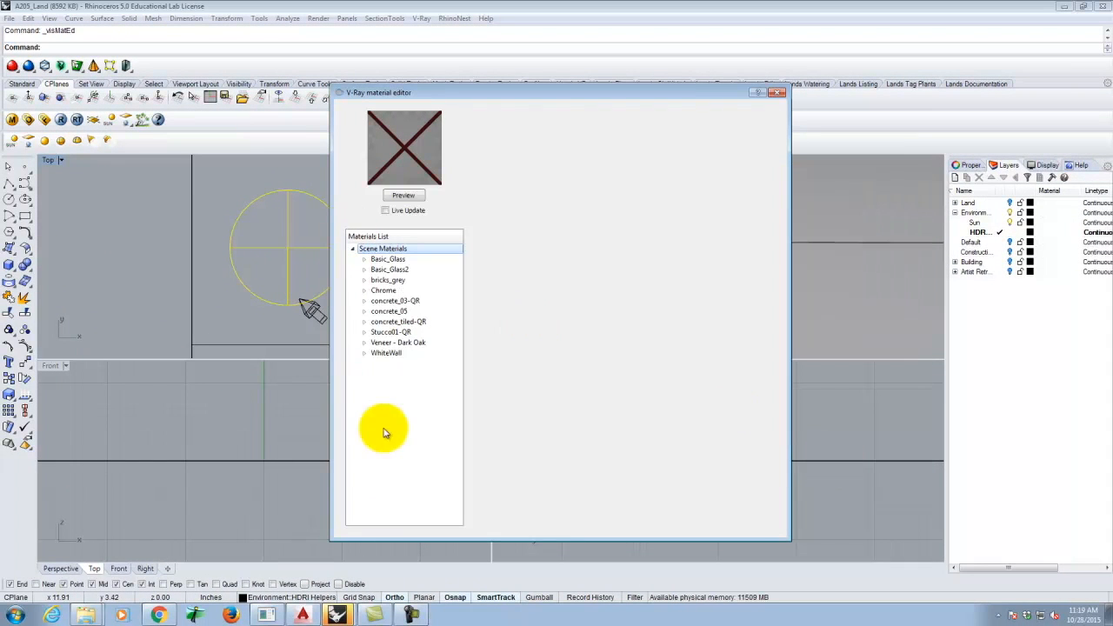
- Apply the Chrome material to the sphere and expand the Environment section of V-Ray Options
left_click(386, 292)
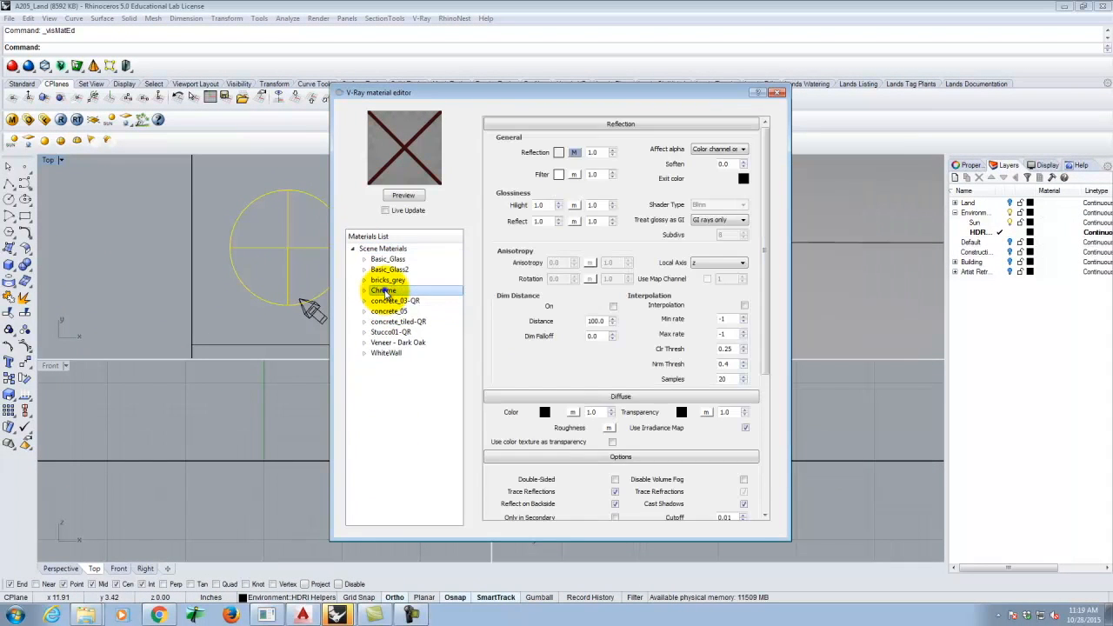
right_click(385, 293)
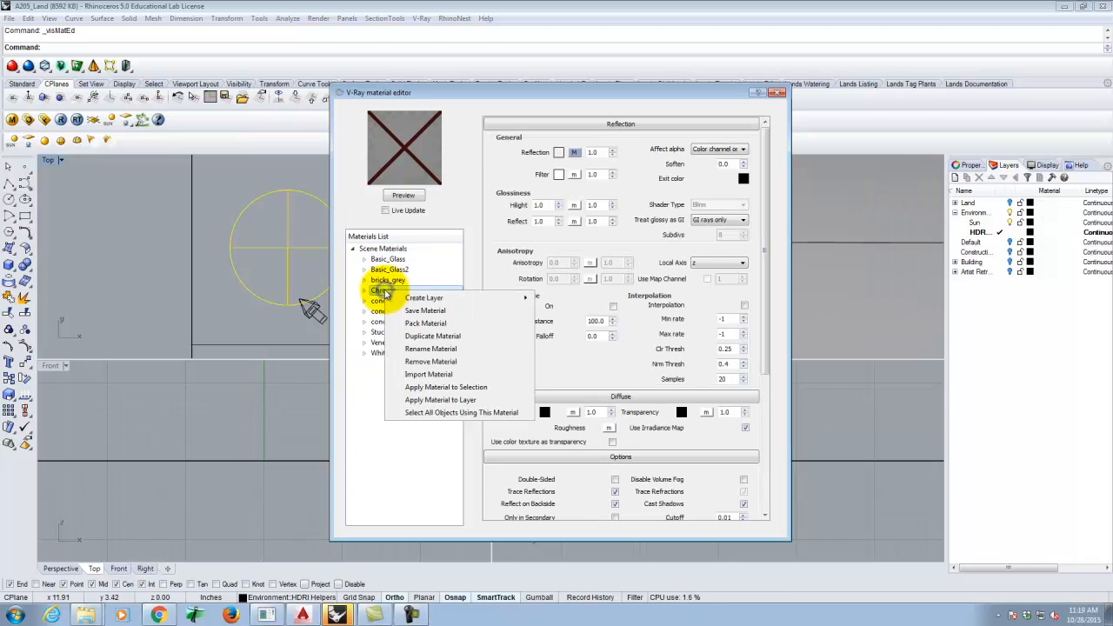
left_click(470, 402)
left_click(779, 92)
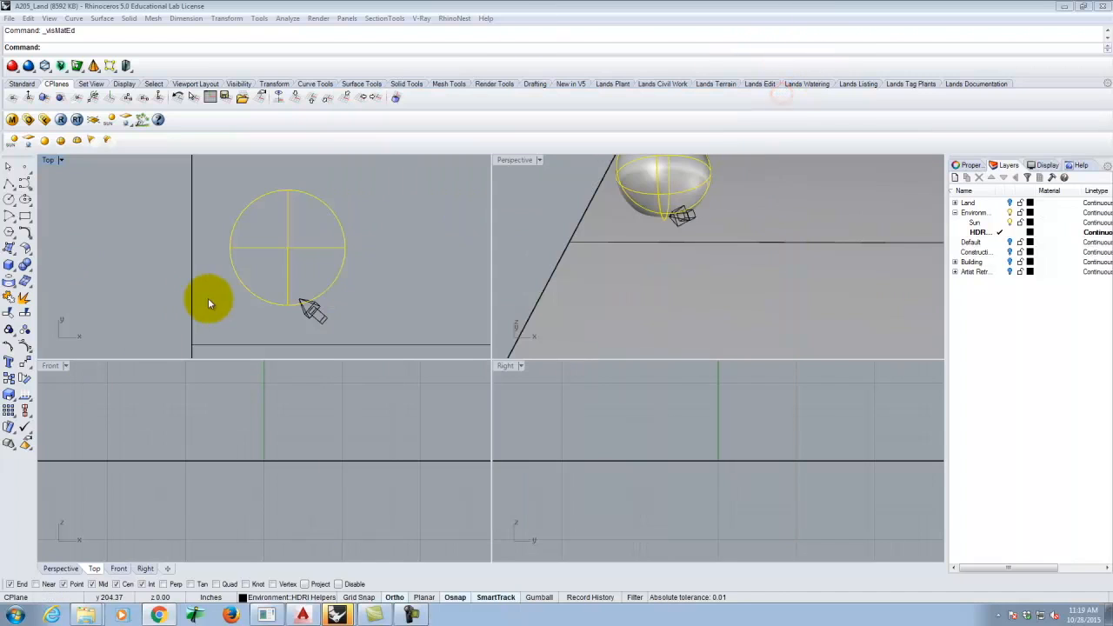
left_click(96, 209)
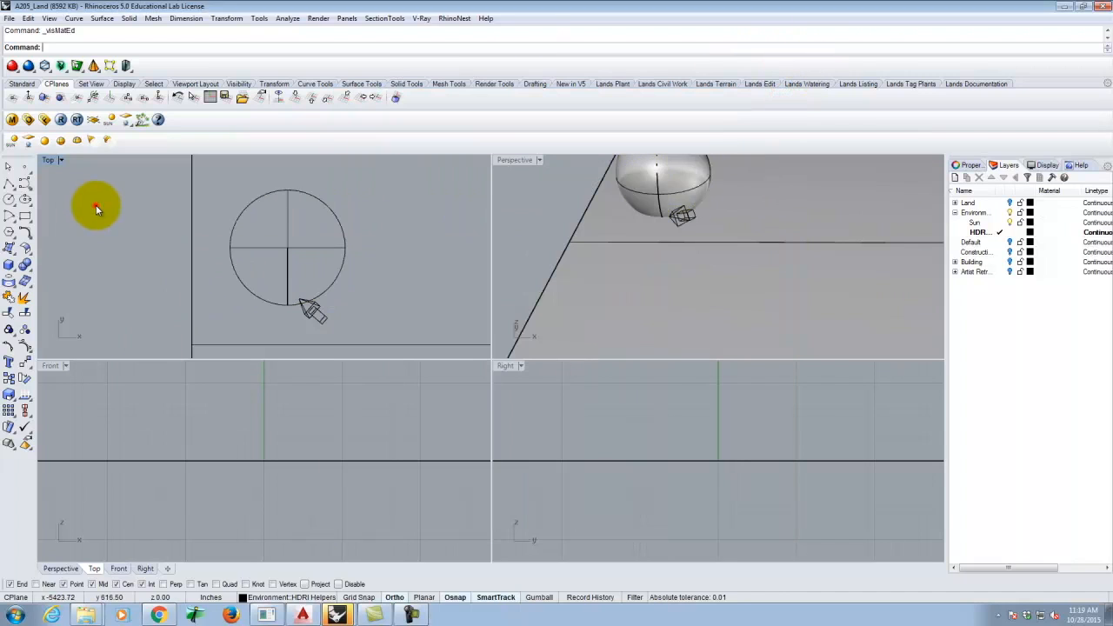
left_click(29, 123)
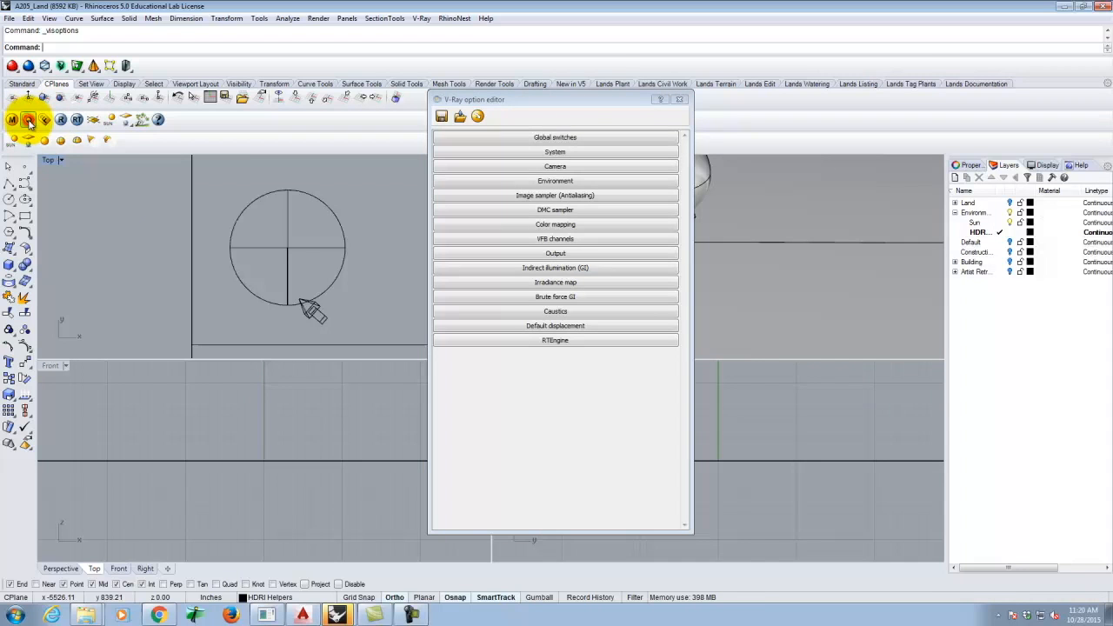
left_click(580, 182)
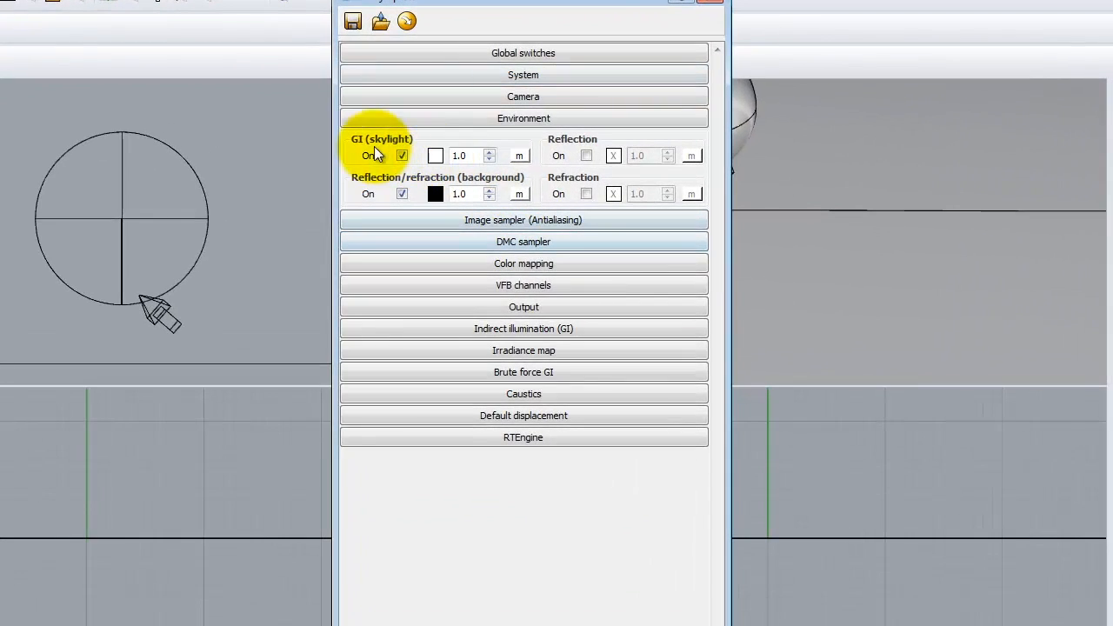
- Give the skylight a bitmap texture and look for an HDRI in Resources > V-Ray Materials
left_click(520, 156)
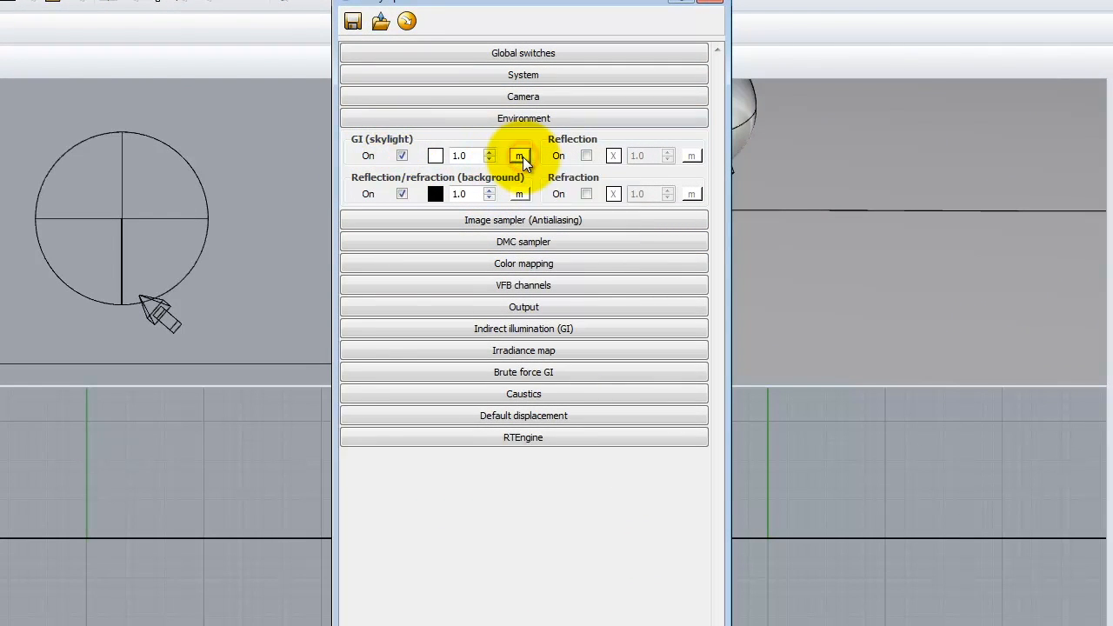
left_click(319, 396)
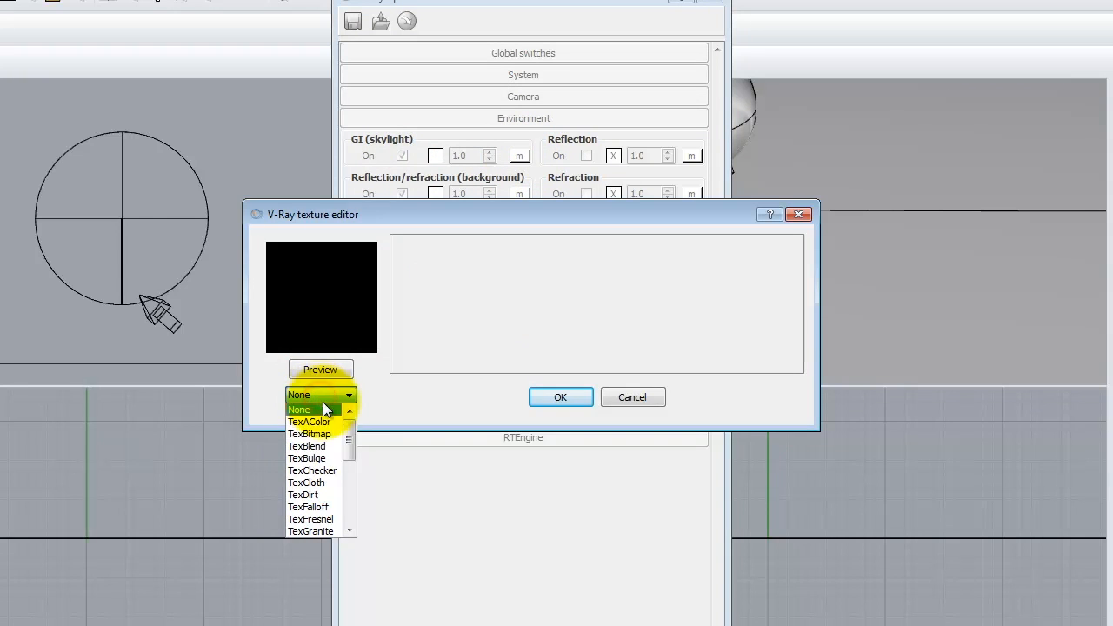
left_click(326, 435)
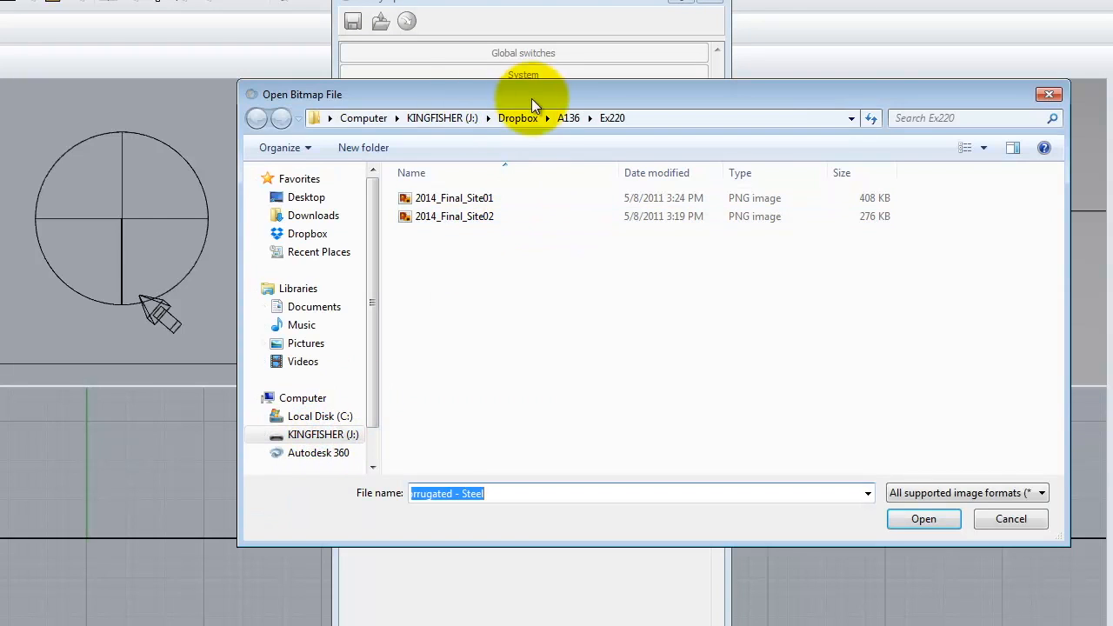
left_click(445, 118)
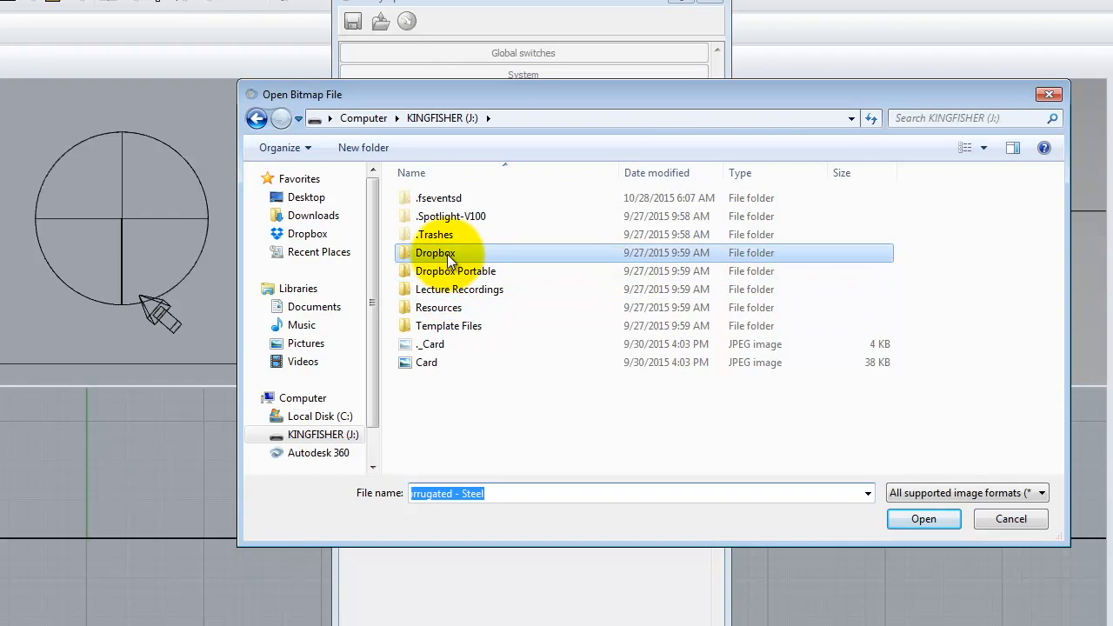
double_click(441, 308)
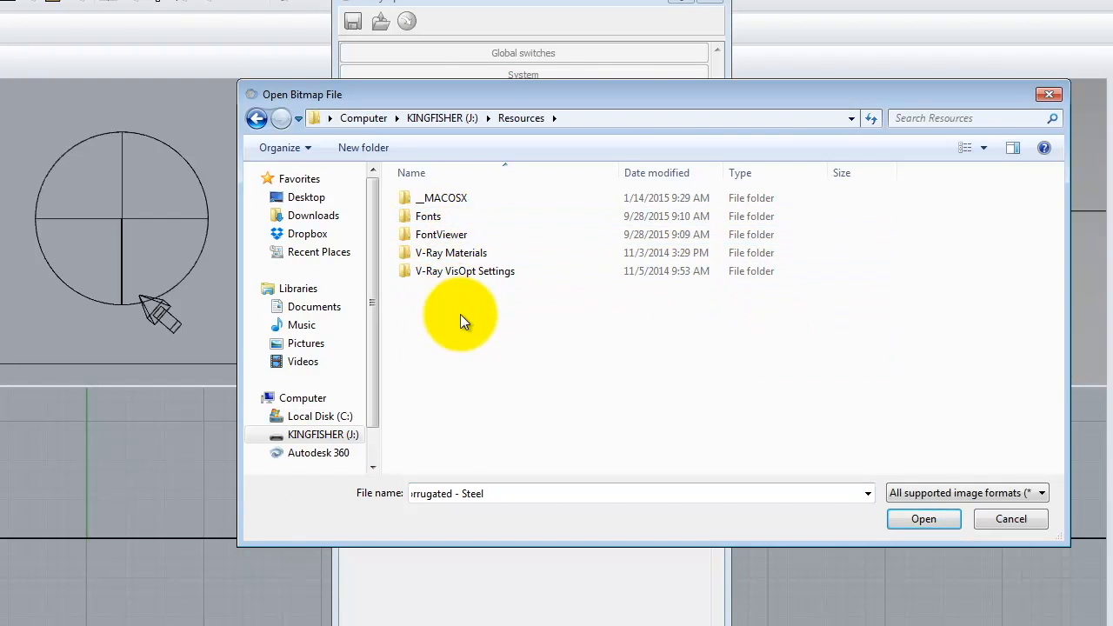
double_click(483, 252)
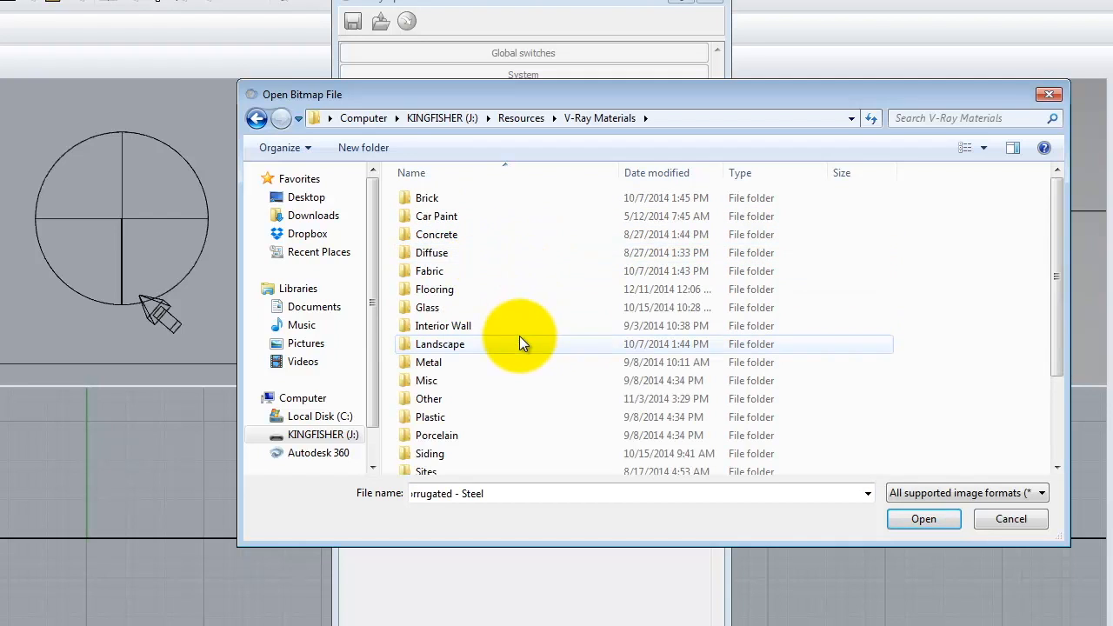
scroll(517, 335, "down", 2)
- Check Dropbox > A136's Ex218, Ex216/F2015 and Ex215 folders, ending back in A136
left_click(257, 119)
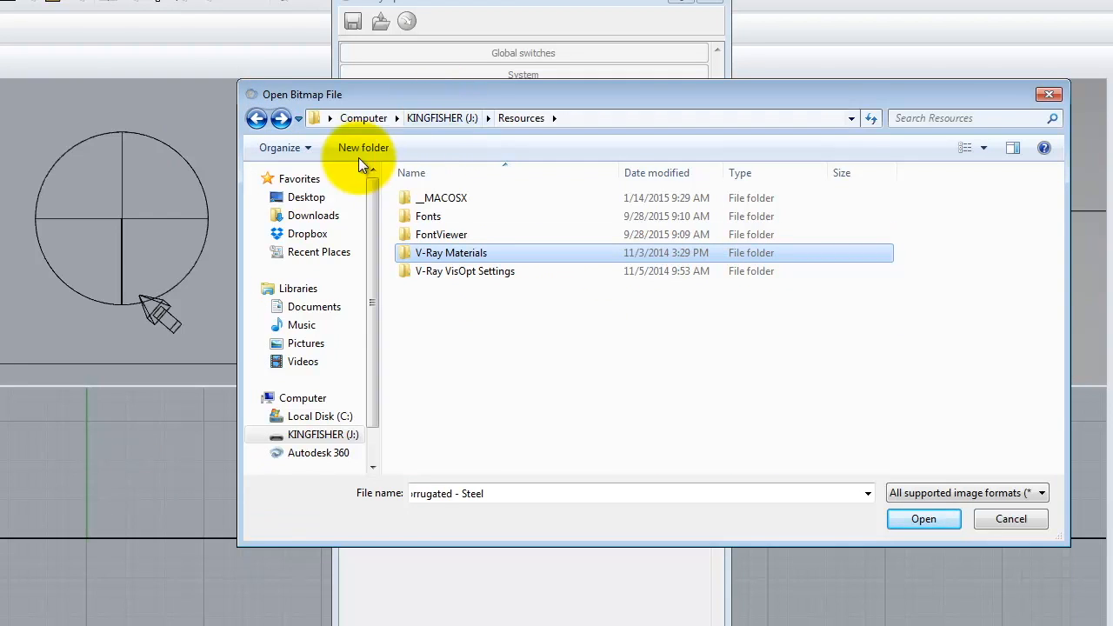
left_click(458, 120)
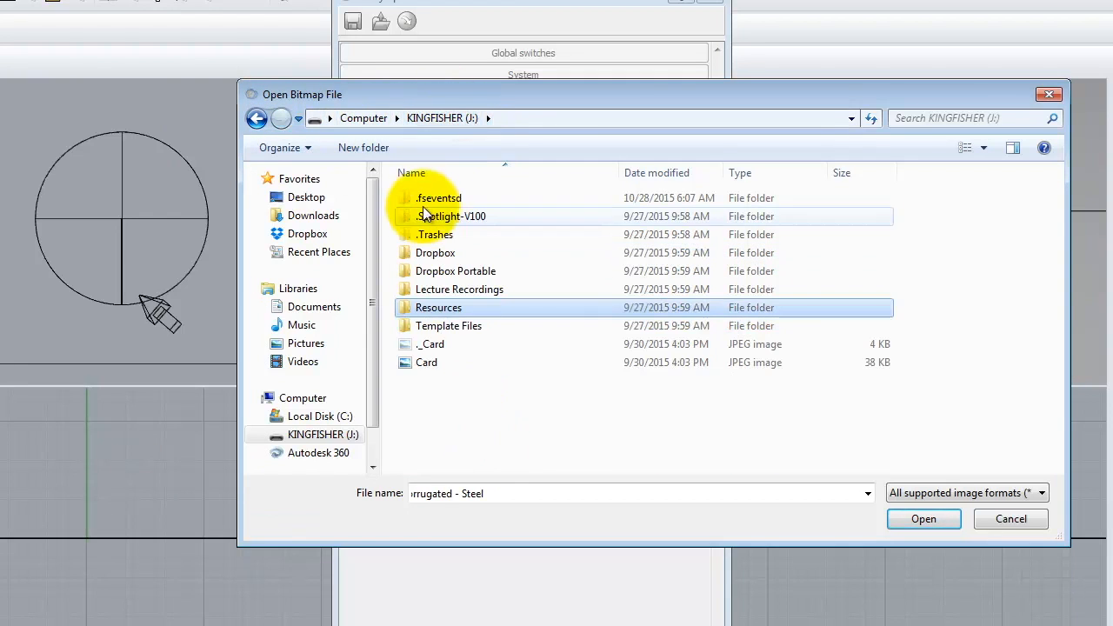
double_click(435, 252)
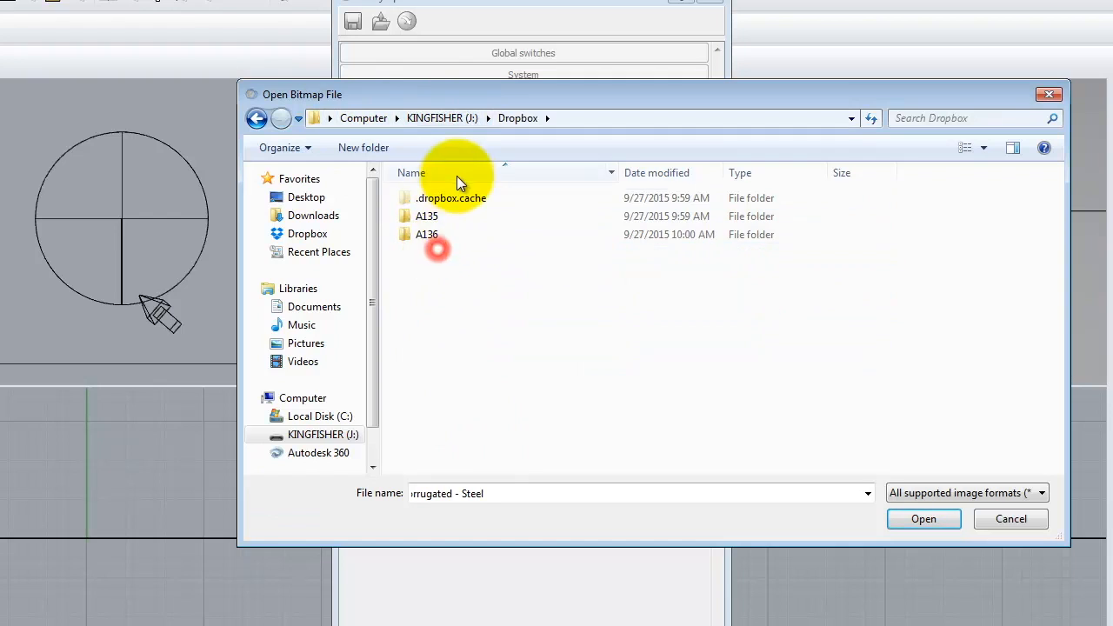
double_click(430, 231)
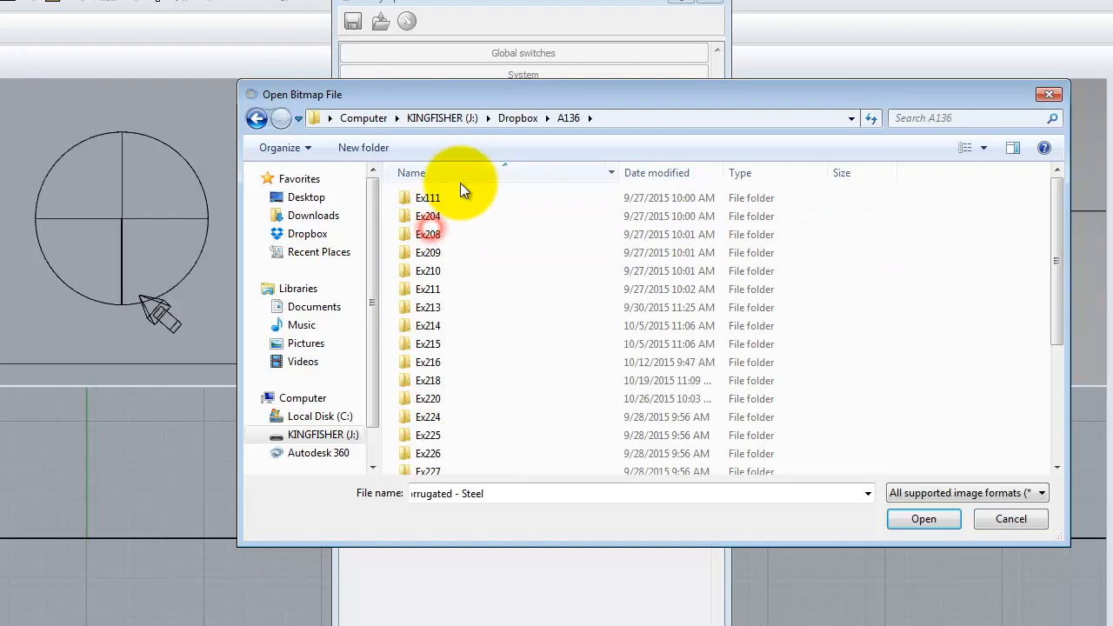
double_click(475, 383)
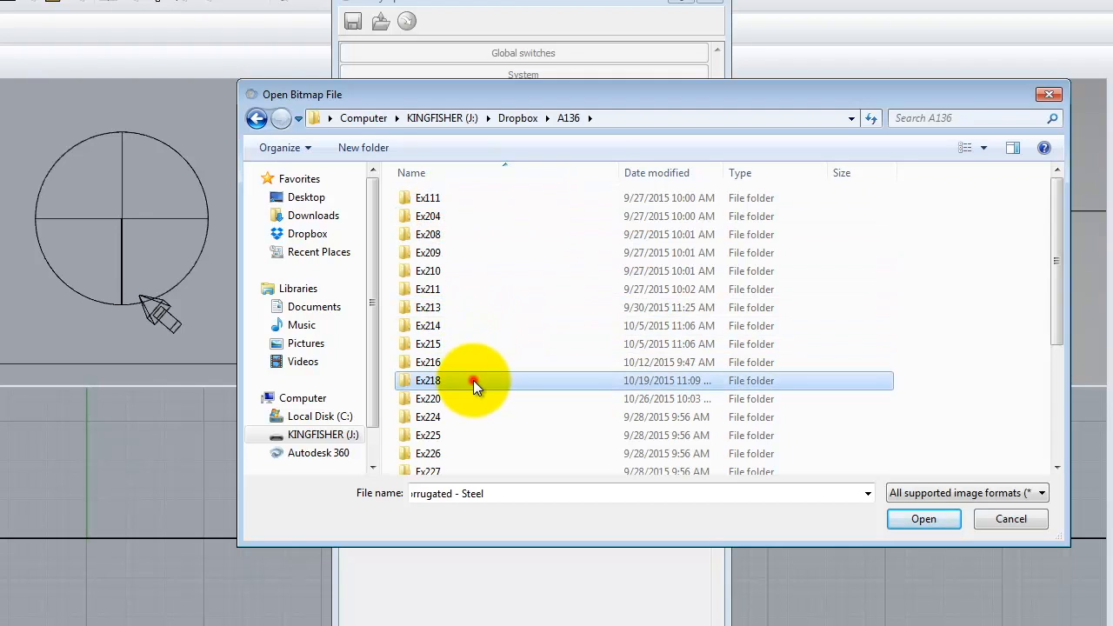
left_click(568, 118)
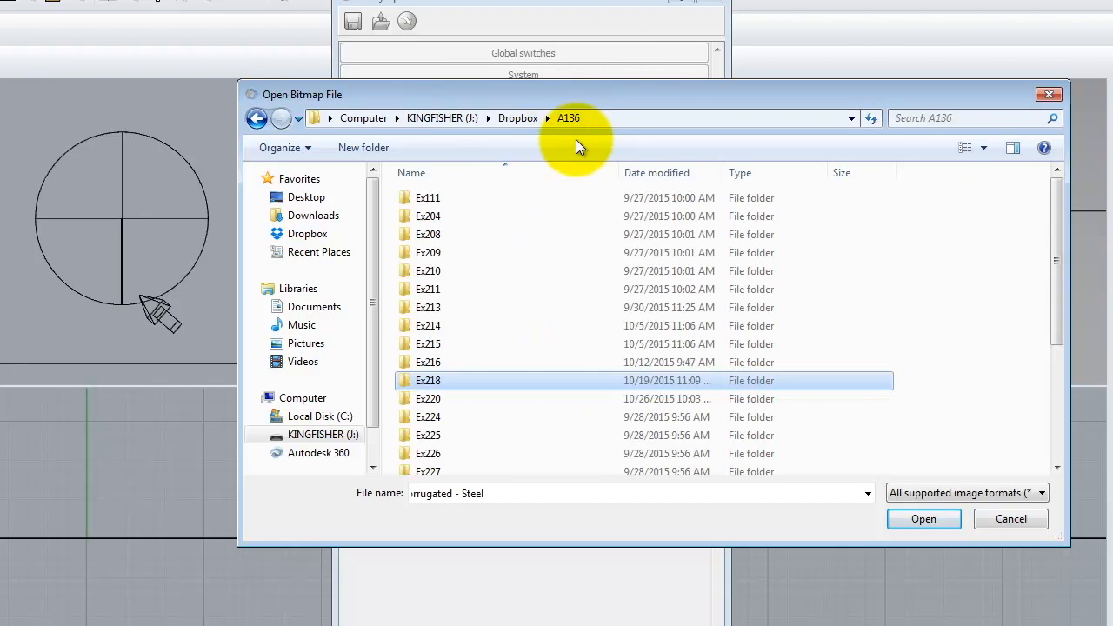
double_click(428, 362)
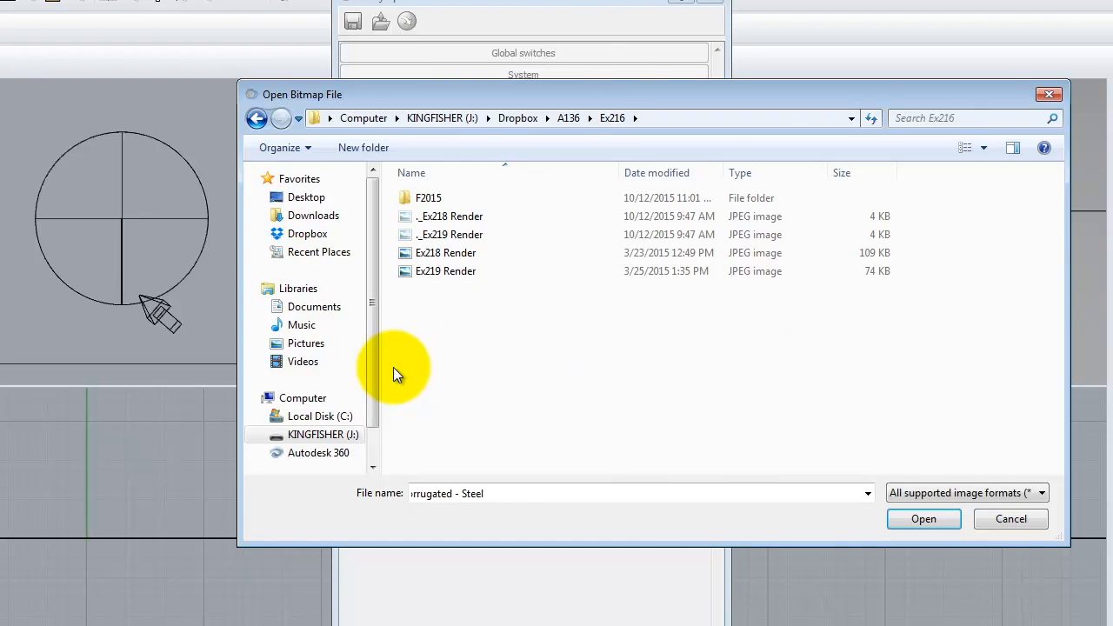
double_click(429, 198)
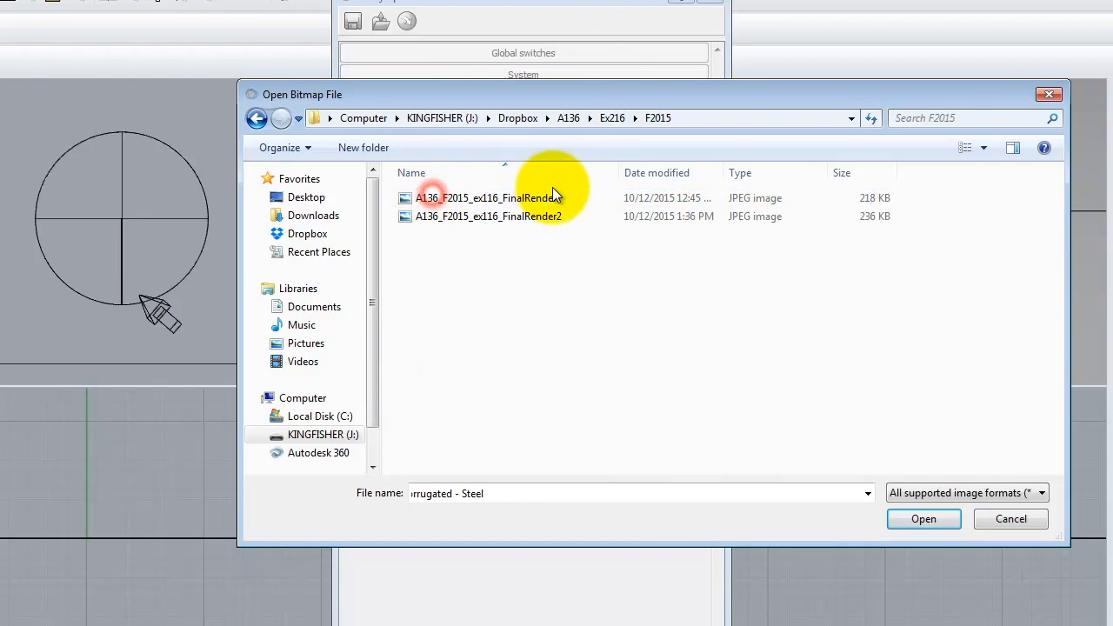
left_click(256, 118)
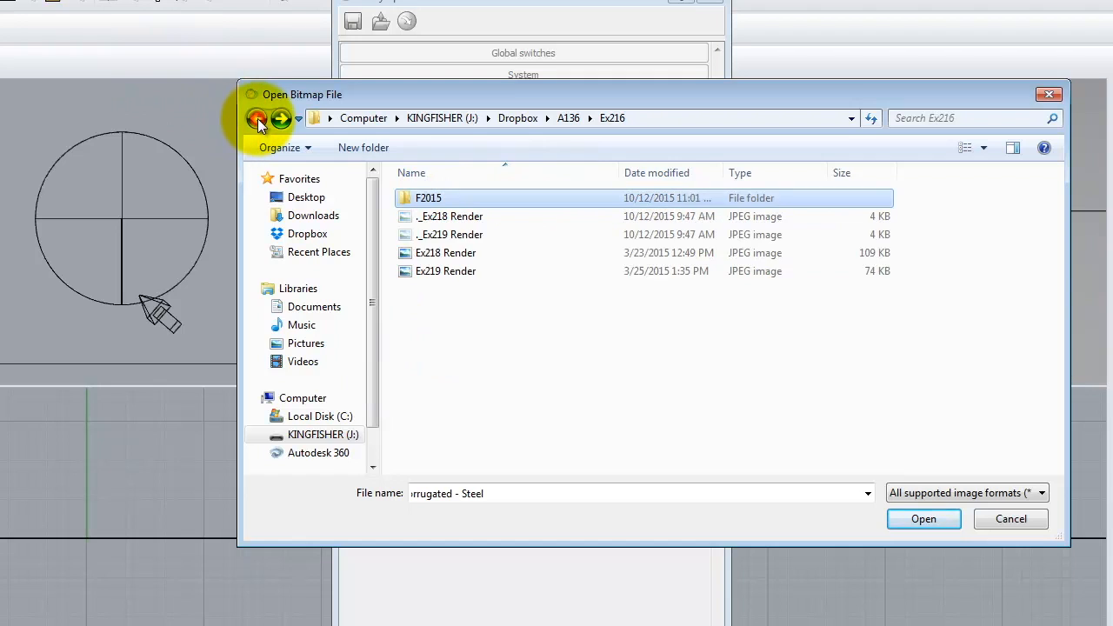
left_click(257, 118)
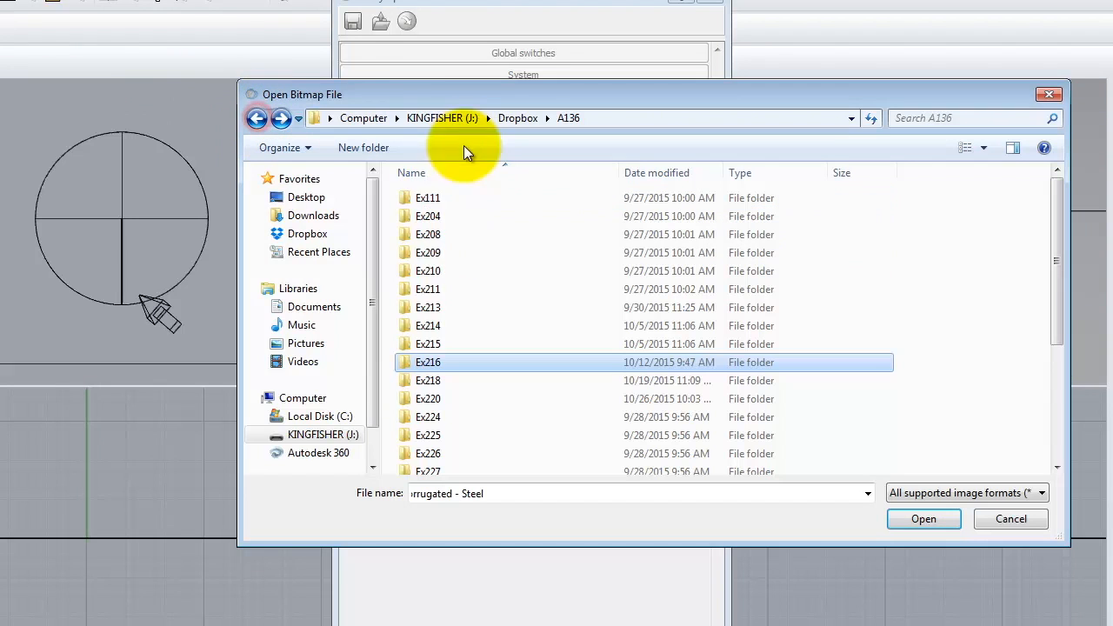
double_click(431, 348)
left_click(256, 118)
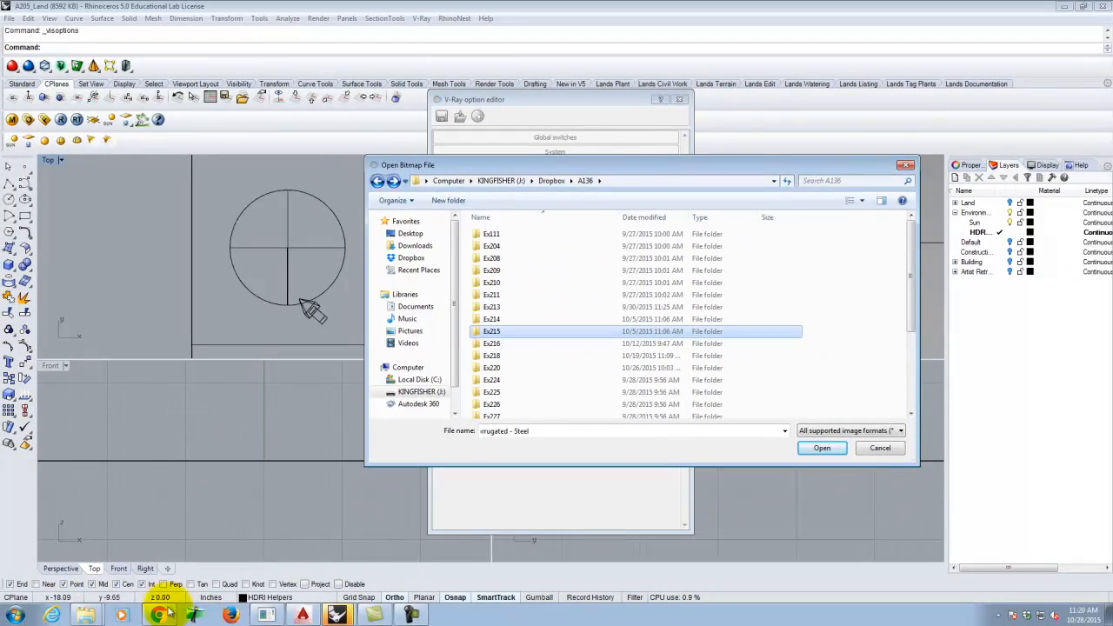
- In Chrome, open Digital Tools' Downloadable Resource Packages and follow the Archi 136 V-Ray HDRI link
left_click(160, 615)
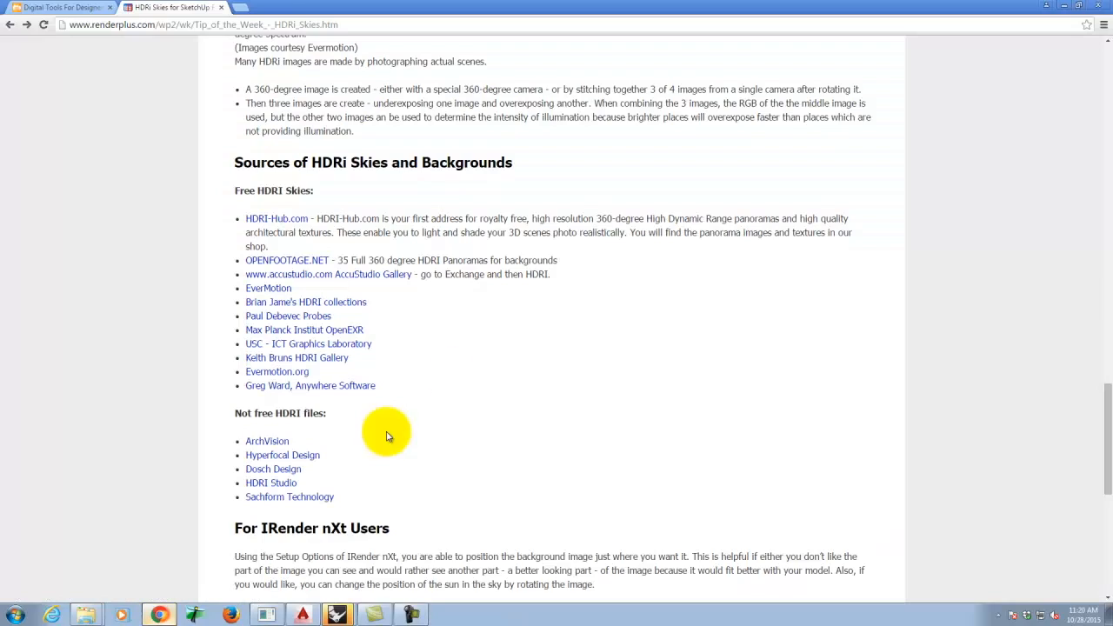
left_click(43, 6)
mouse_move(762, 168)
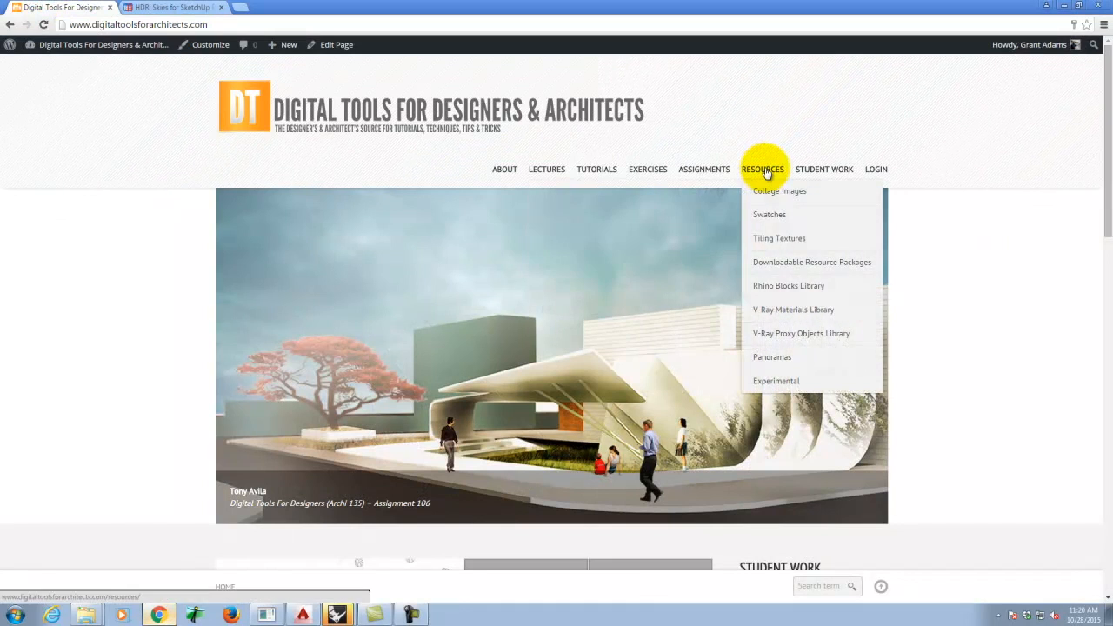
left_click(779, 263)
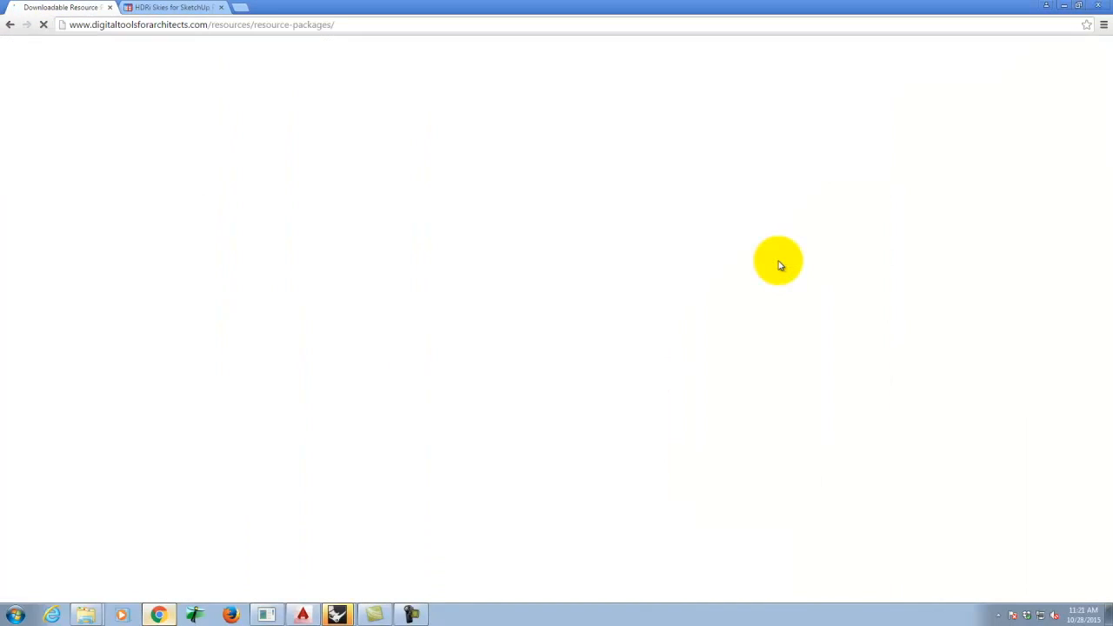
scroll(469, 322, "down", 3)
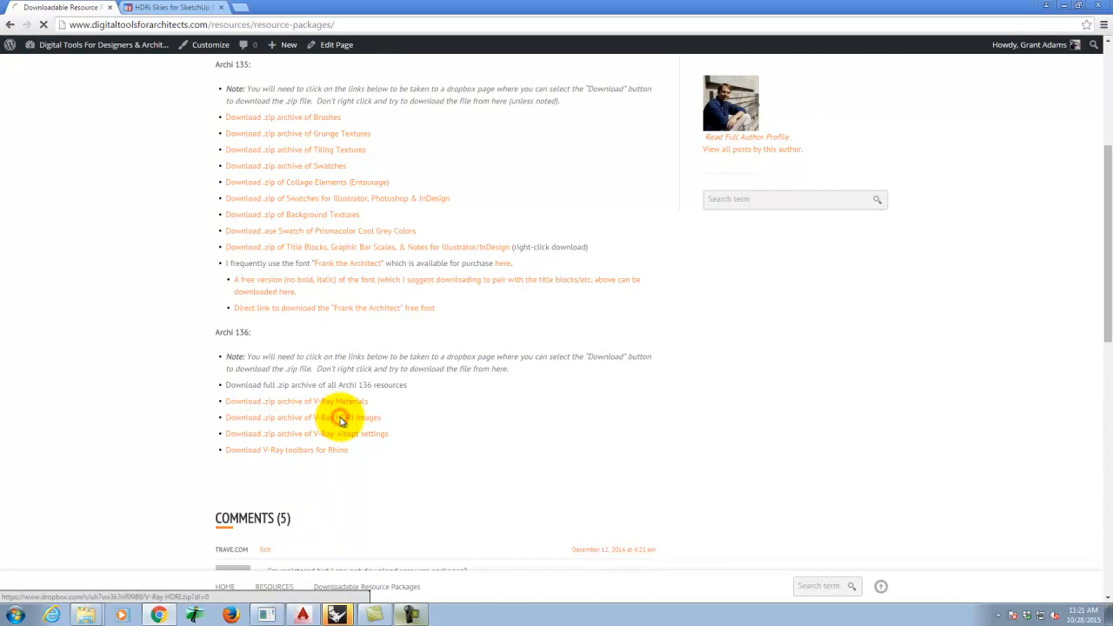
left_click(509, 251)
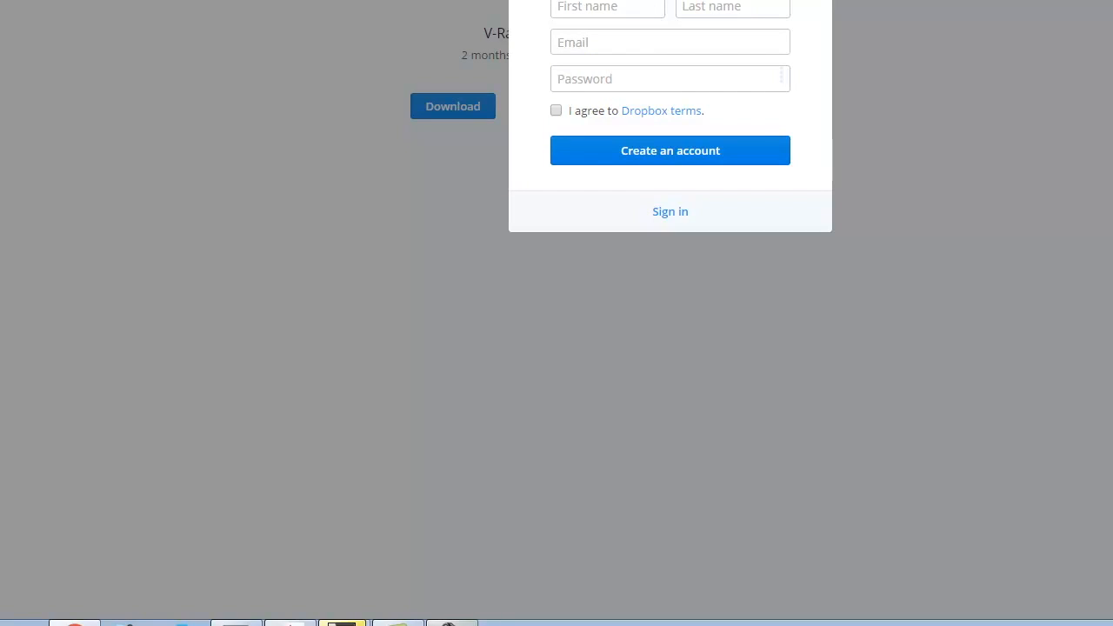
- Download the 245 MB V-Ray HDRI.zip from Dropbox and show it in its folder
key("Escape")
left_click(453, 106)
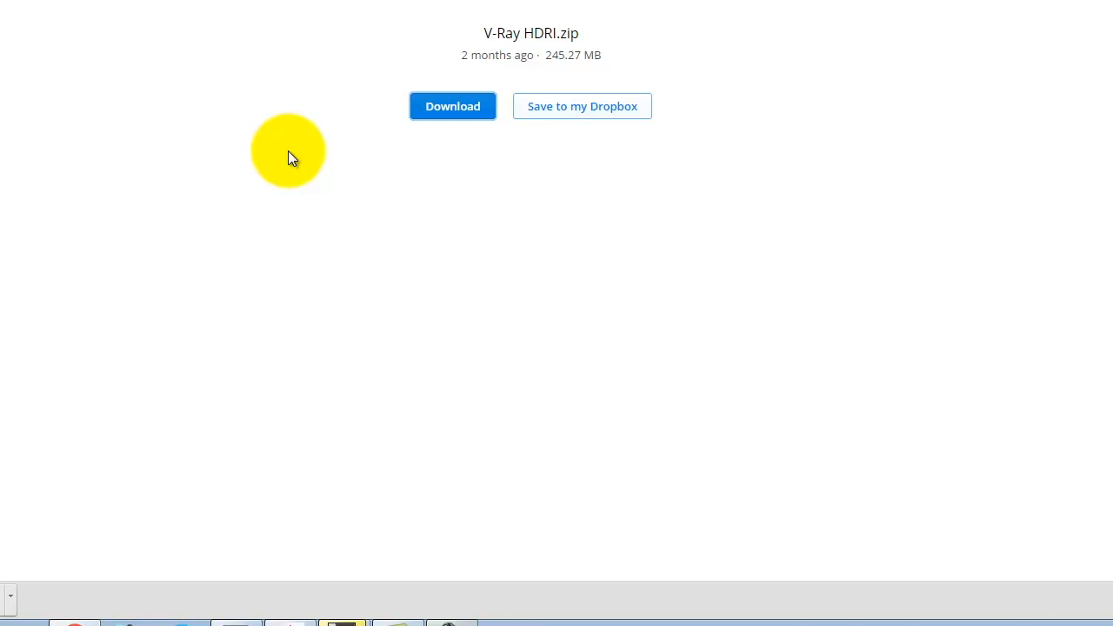
left_click(10, 598)
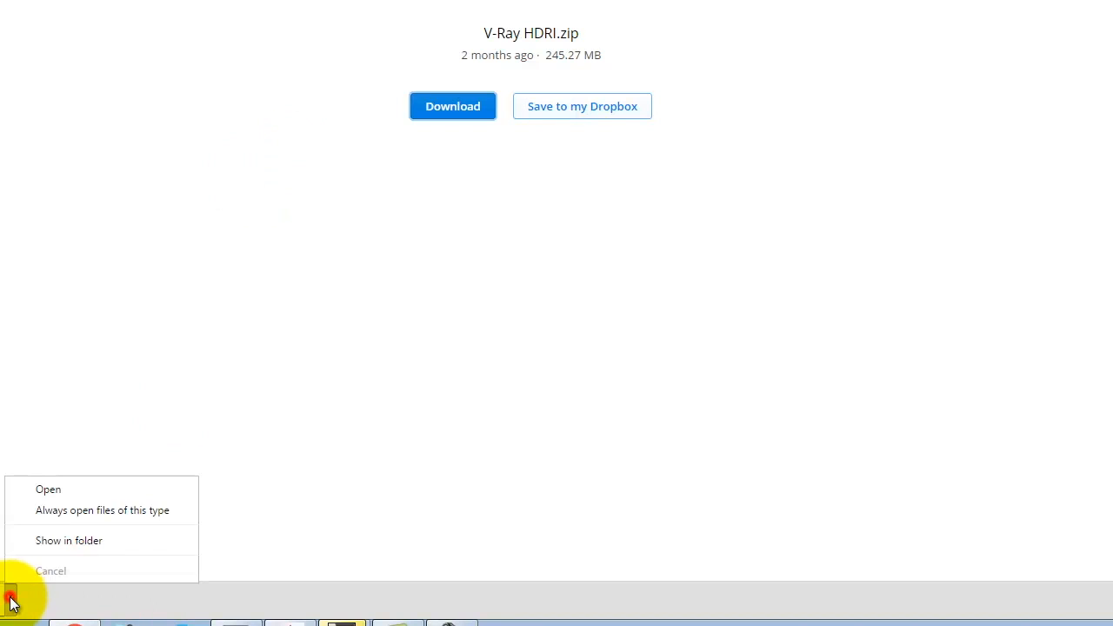
left_click(60, 540)
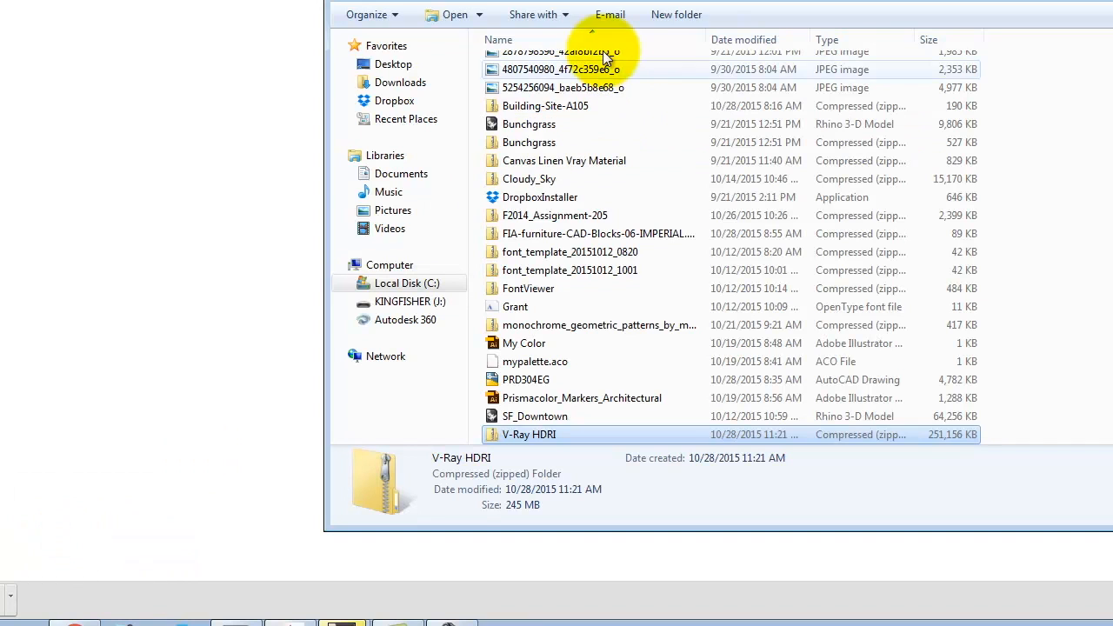
- Start extracting V-Ray HDRI.zip and browse the KINGFISHER drive for a destination
right_click(531, 440)
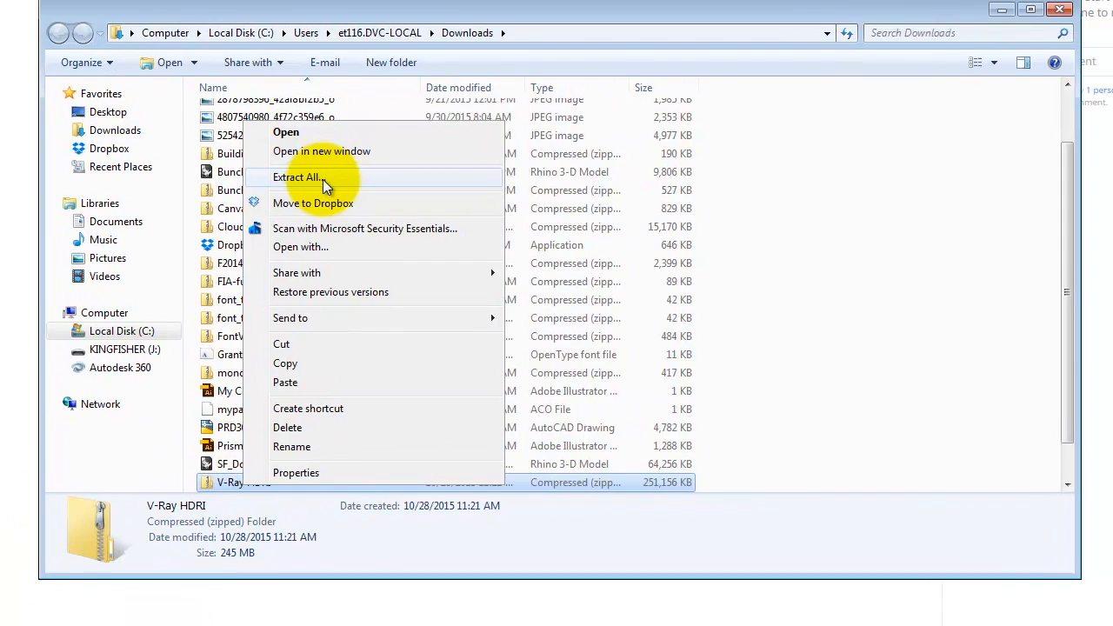
left_click(323, 180)
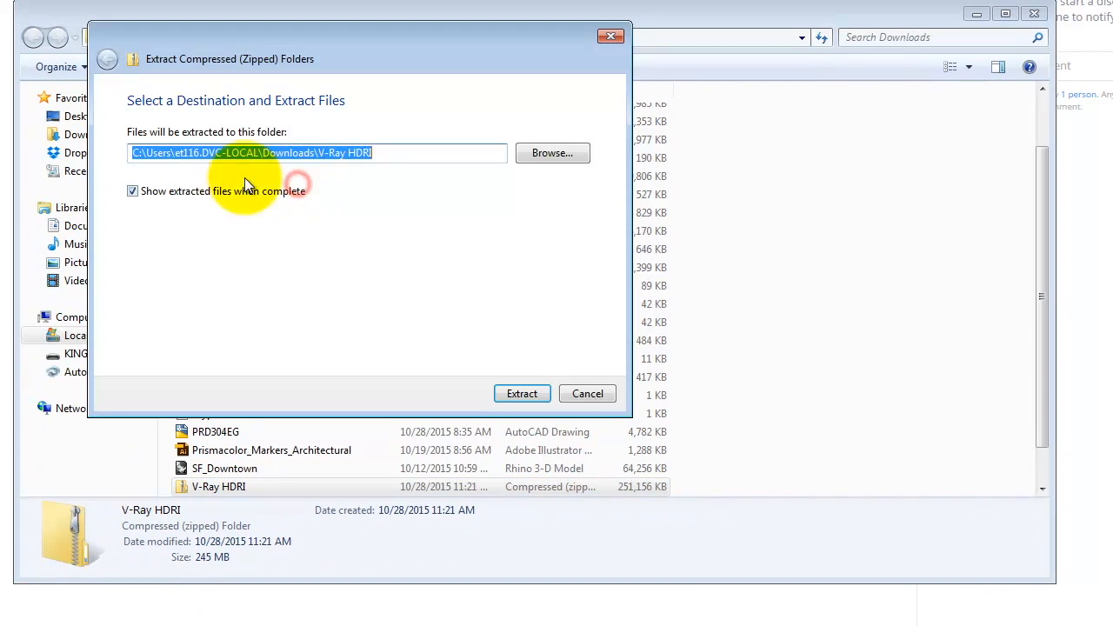
left_click(590, 148)
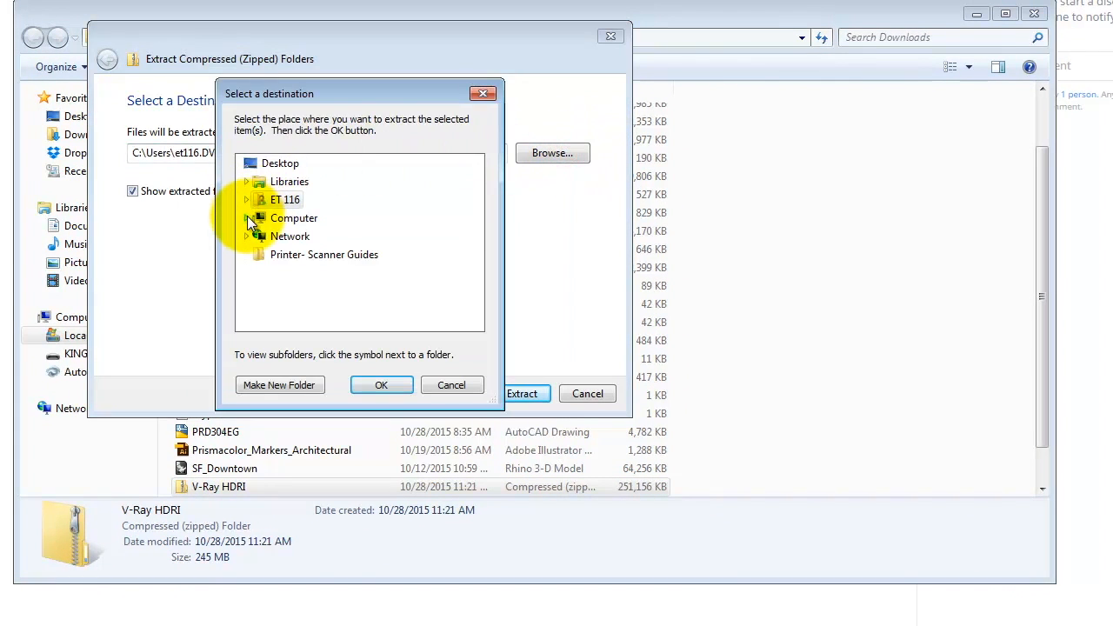
left_click(247, 217)
left_click(255, 291)
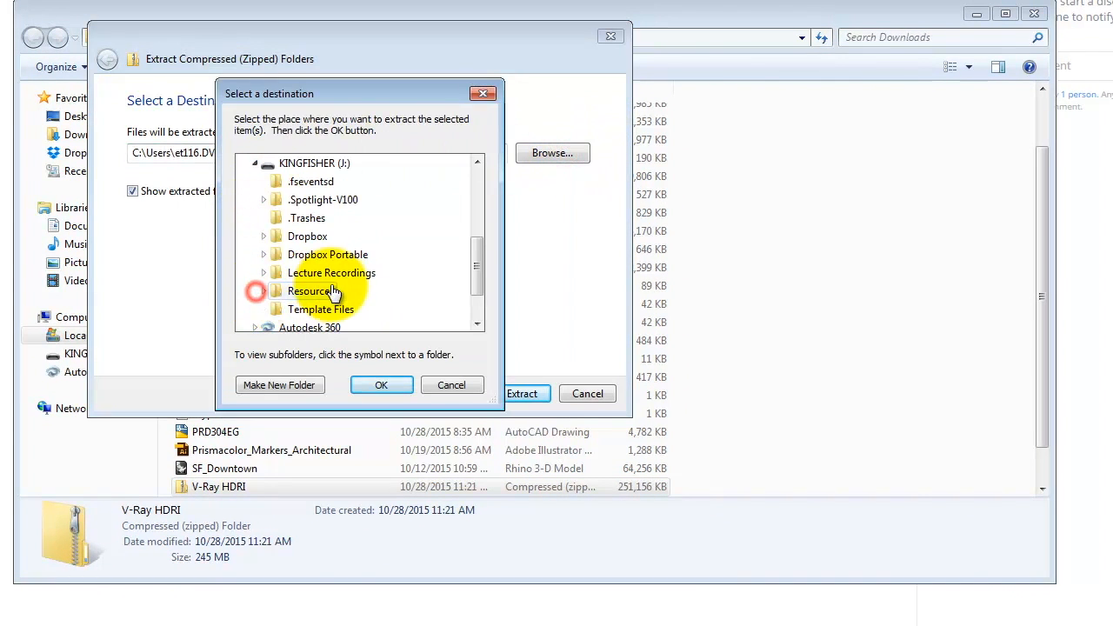
left_click(264, 291)
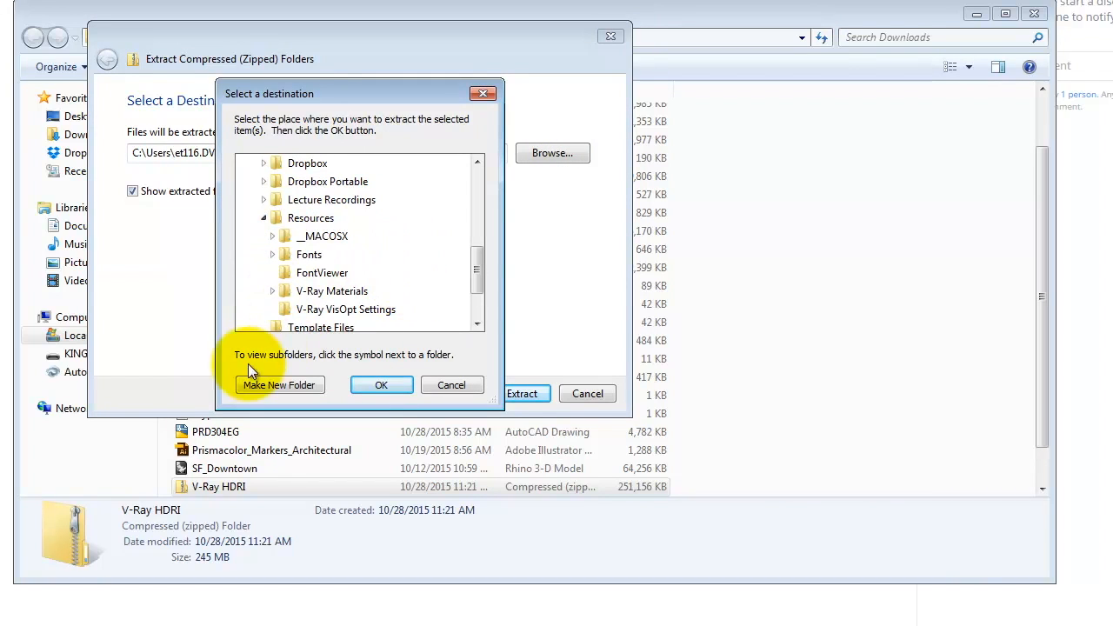
- Extract the archive into a newly created 'V-Ray HDRI' folder, then return to Rhino
left_click(285, 385)
type("V")
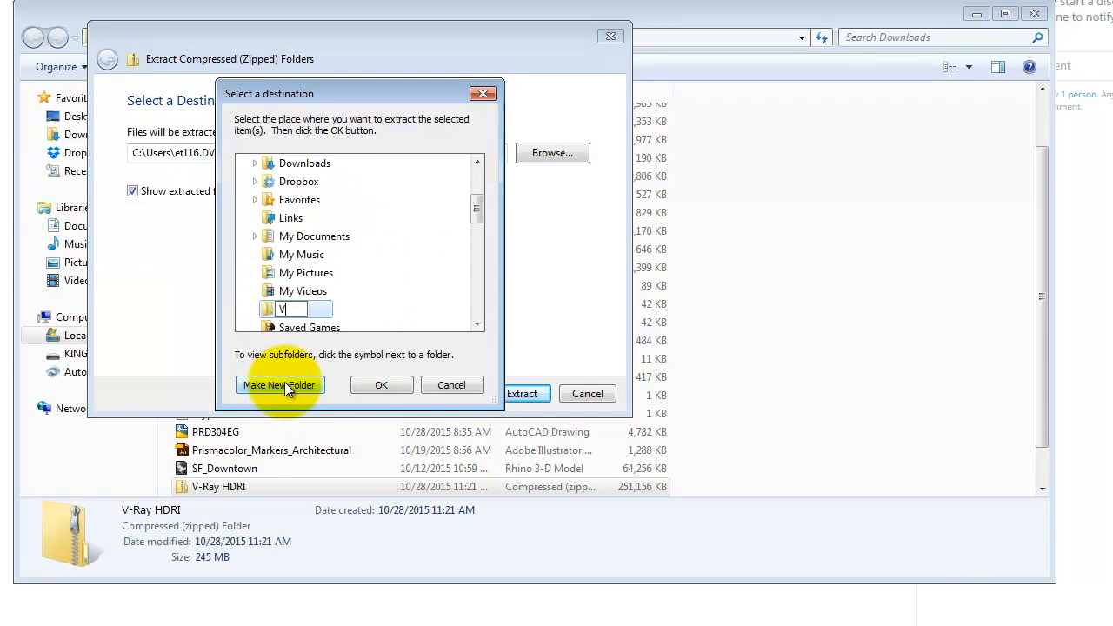
type("-Ray HRDI")
key("BackSpace")
key("BackSpace")
key("BackSpace")
type("DRI")
key("Return")
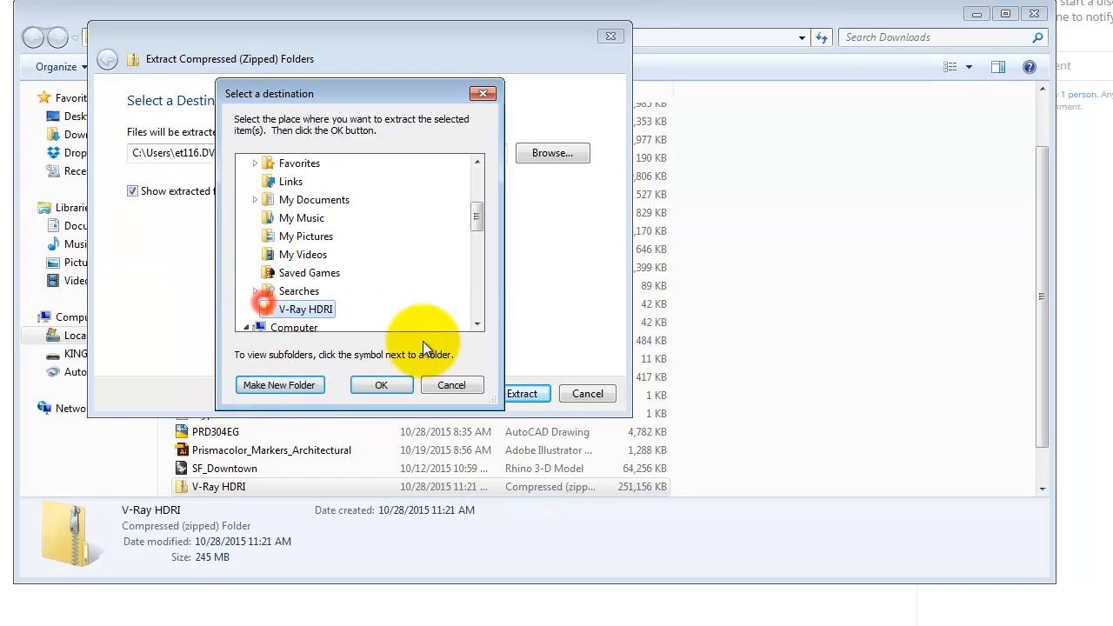
left_click(381, 385)
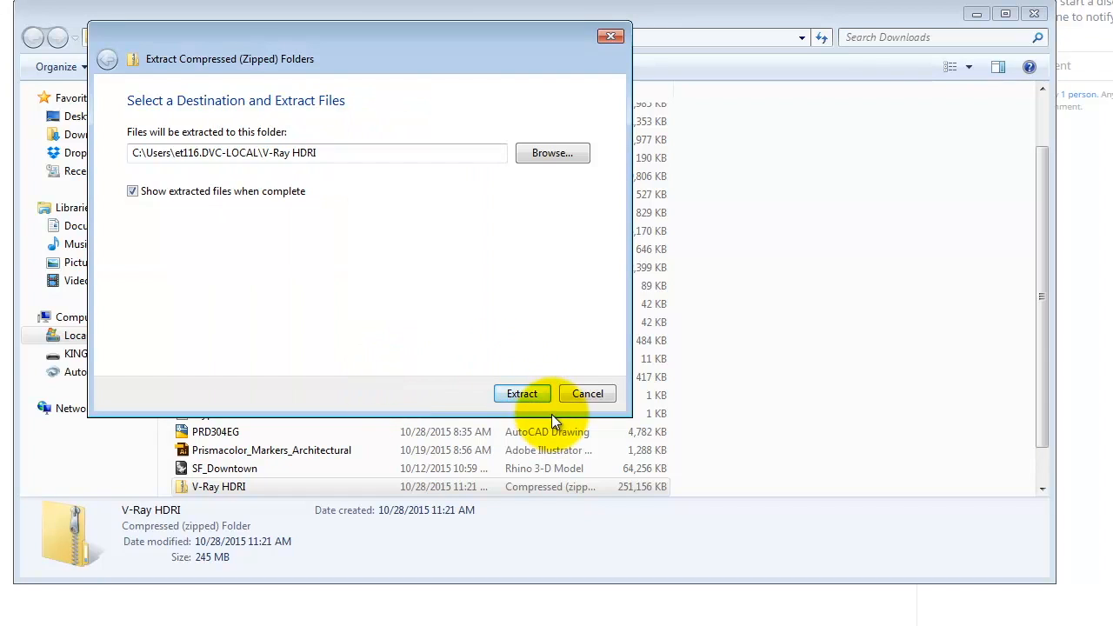
left_click(522, 394)
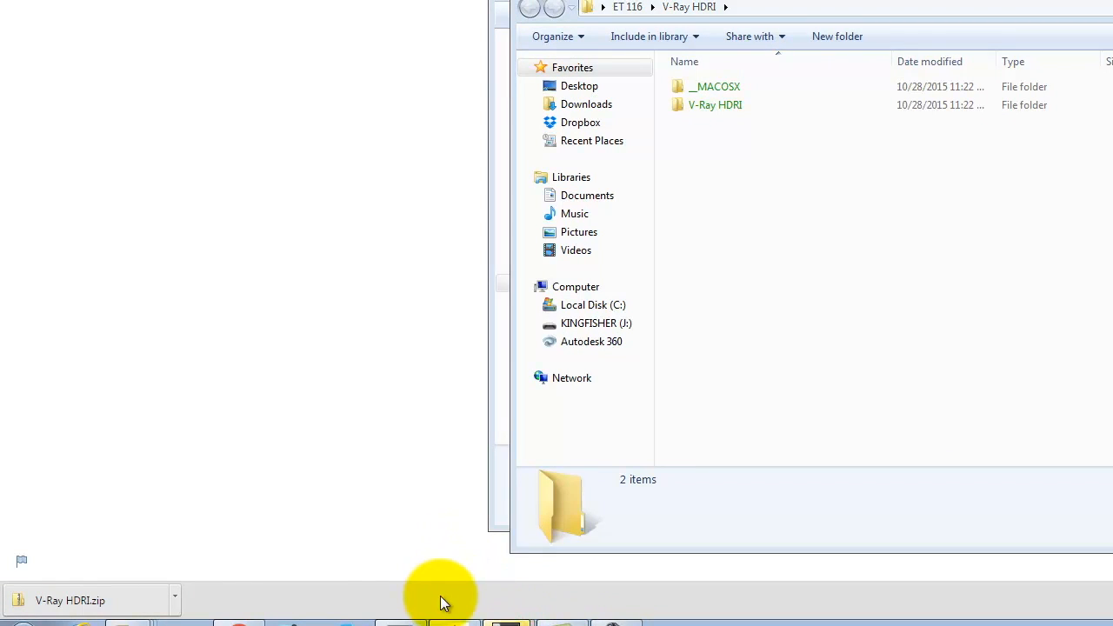
left_click(452, 569)
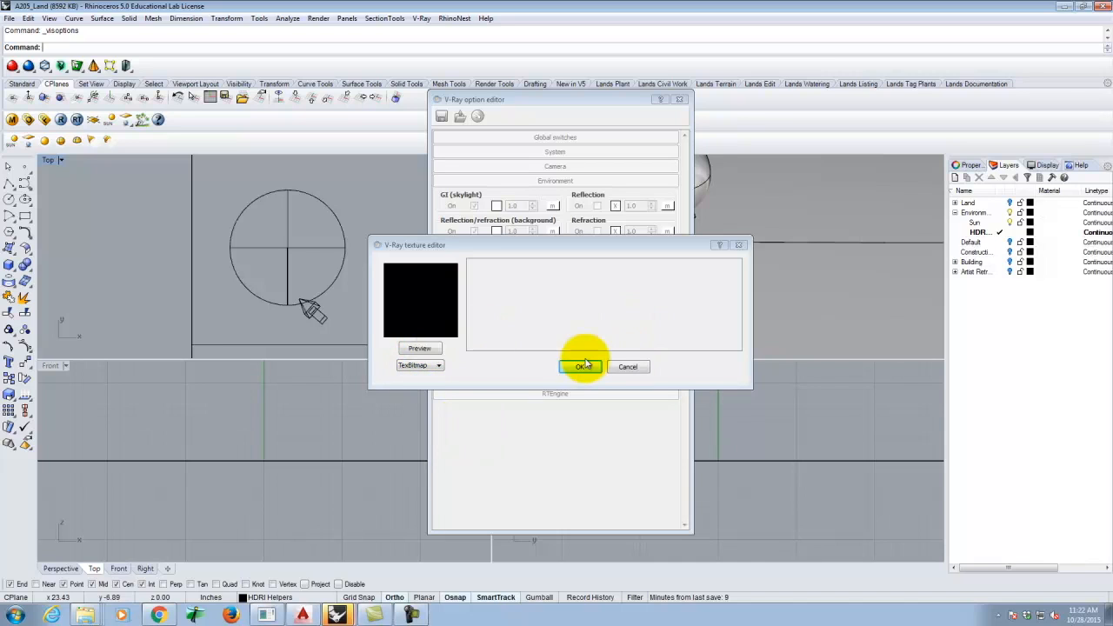
- Browse for the texture's image file in KINGFISHER (J:) > Resources, then switch to Explorer
left_click(424, 366)
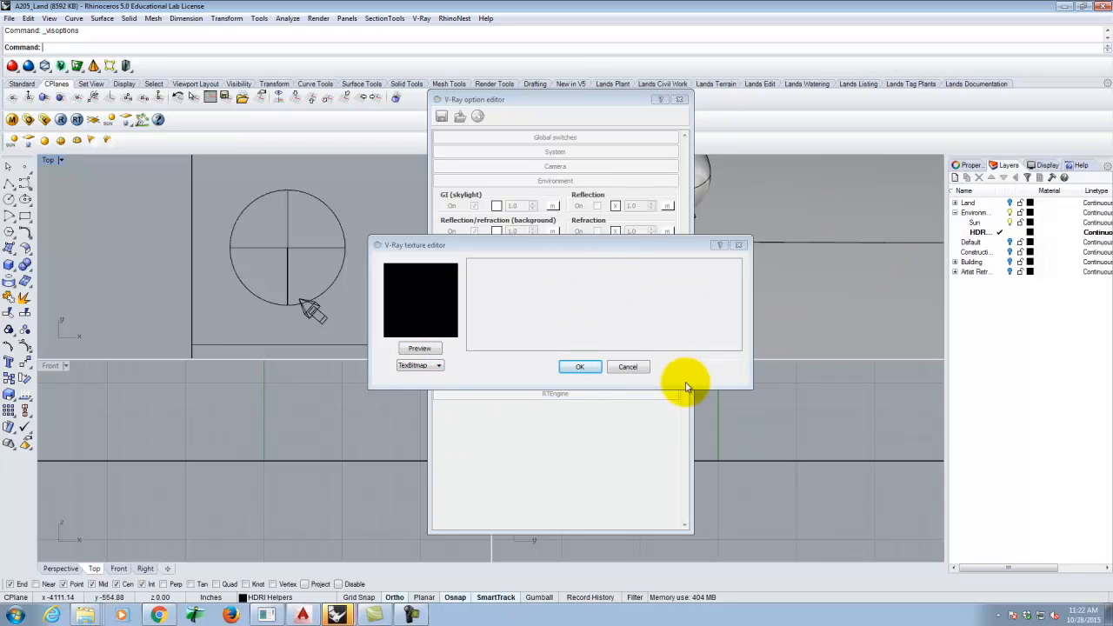
left_click(633, 366)
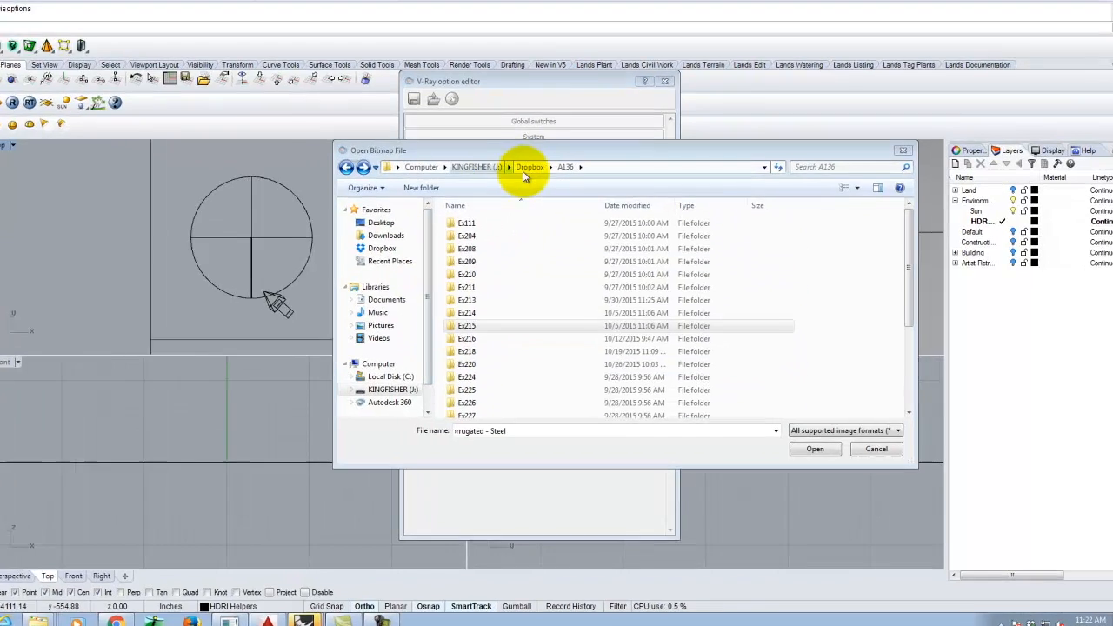
left_click(525, 174)
left_click(476, 166)
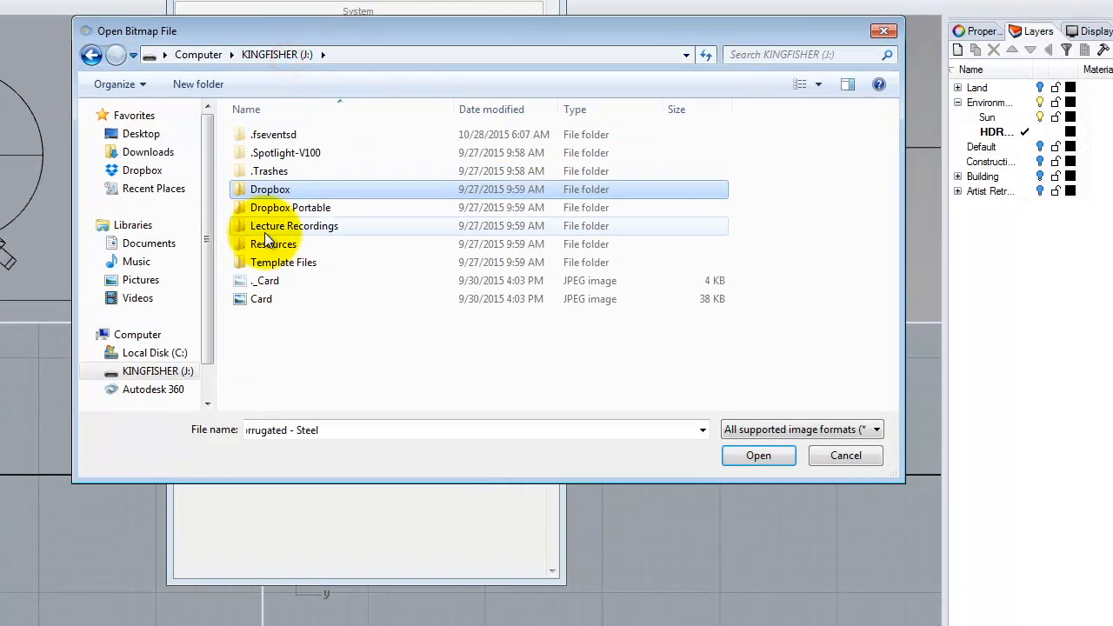
double_click(268, 247)
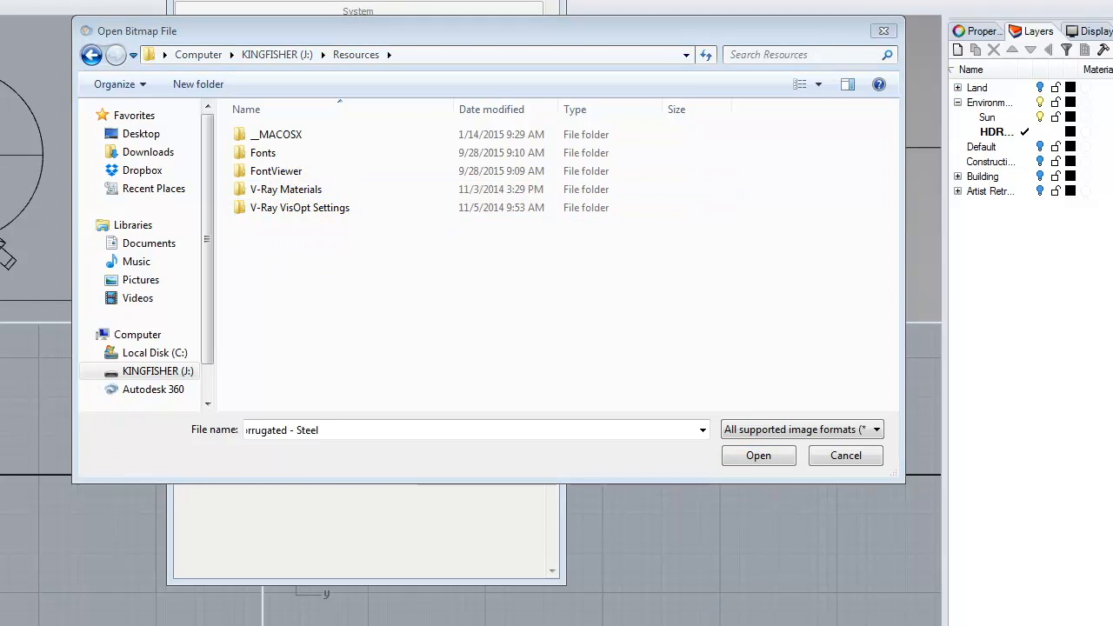
key("alt+Tab")
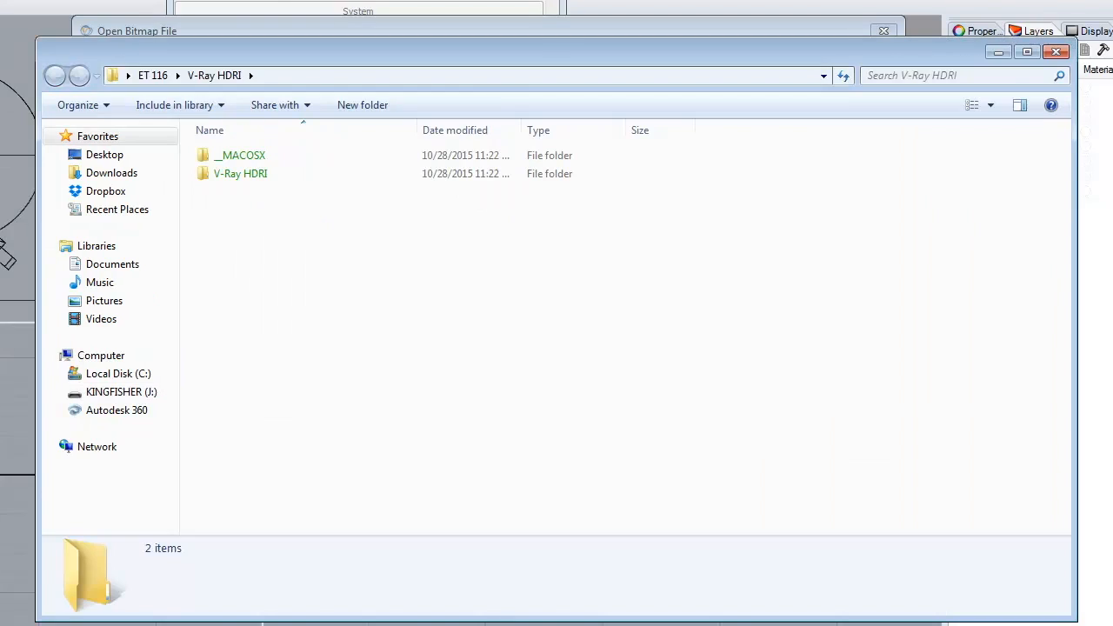
- Copy the extracted V-Ray HDRI folder
left_click(218, 76)
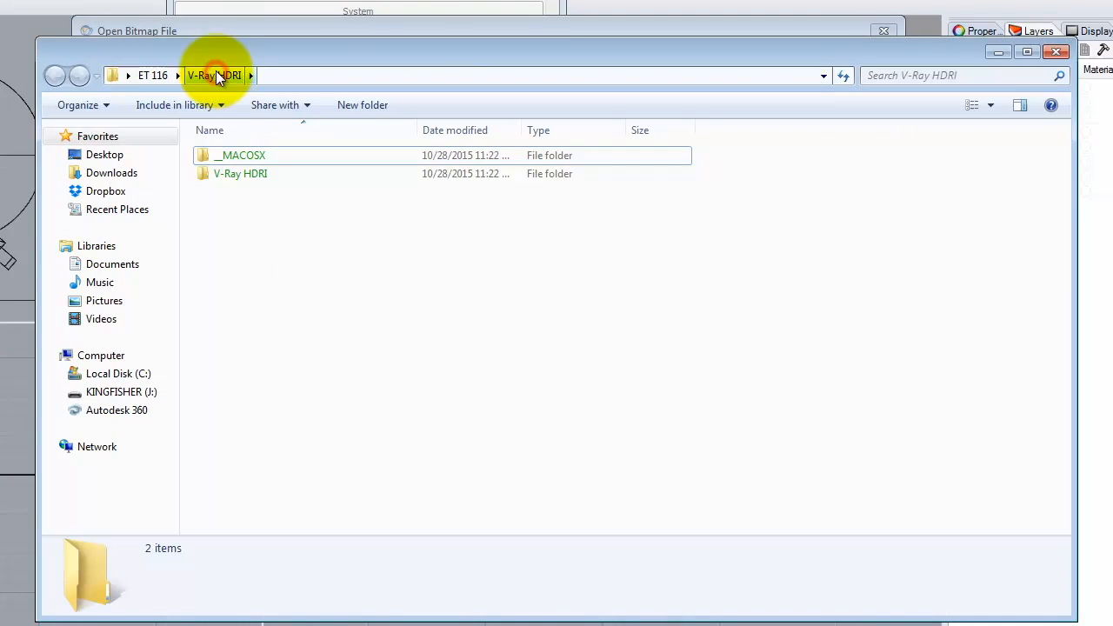
left_click(243, 173)
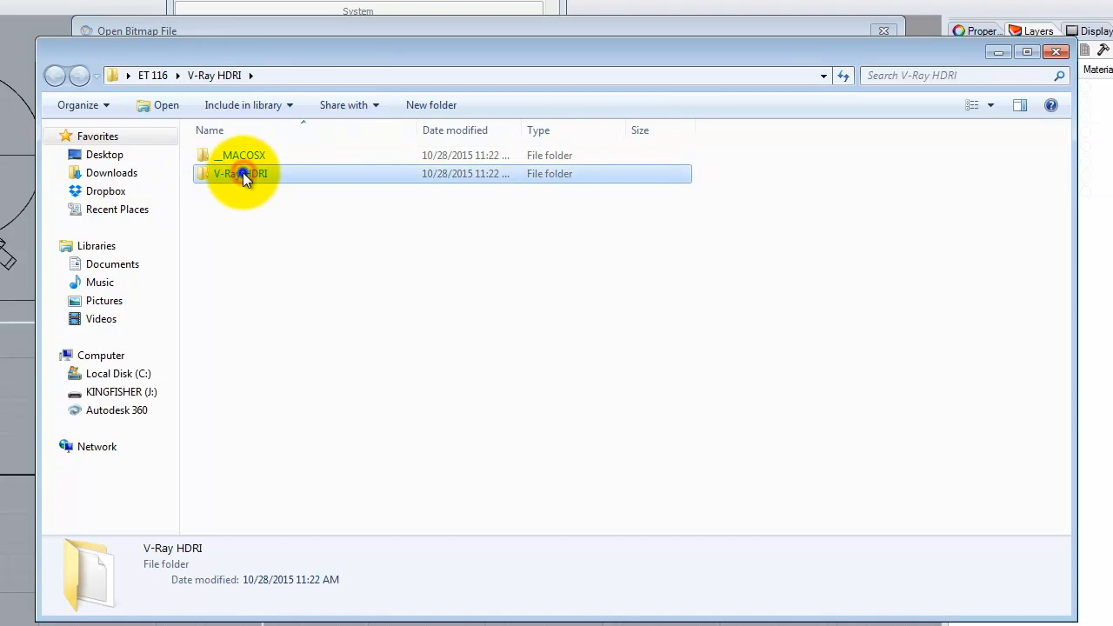
right_click(242, 173)
left_click(284, 442)
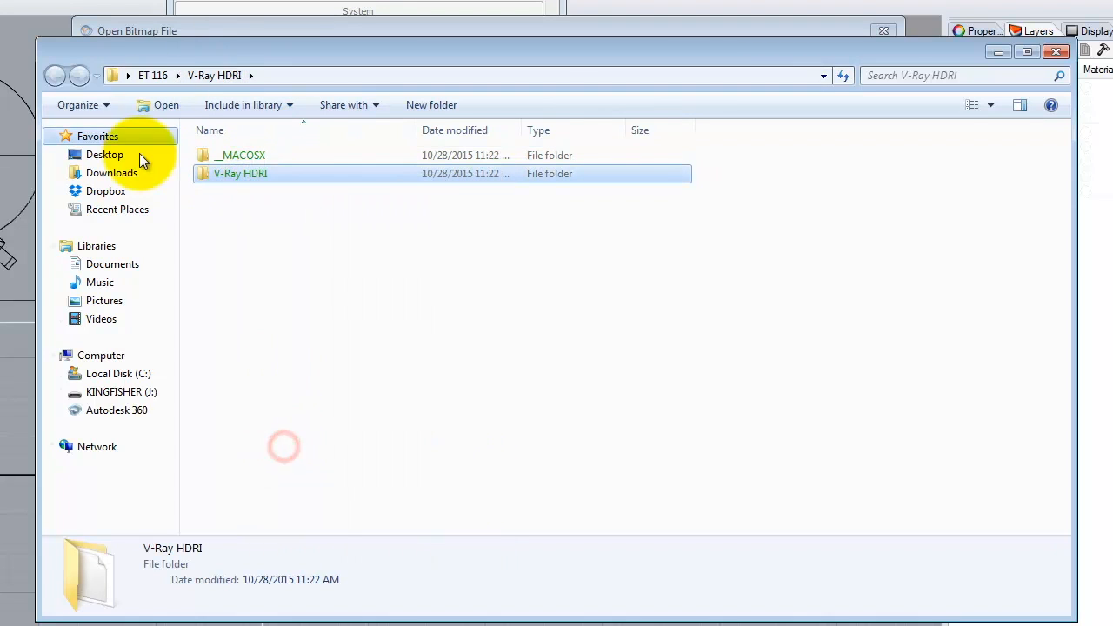
- Paste it into J:\Resources, accepting copy without encryption for all items
left_click(87, 392)
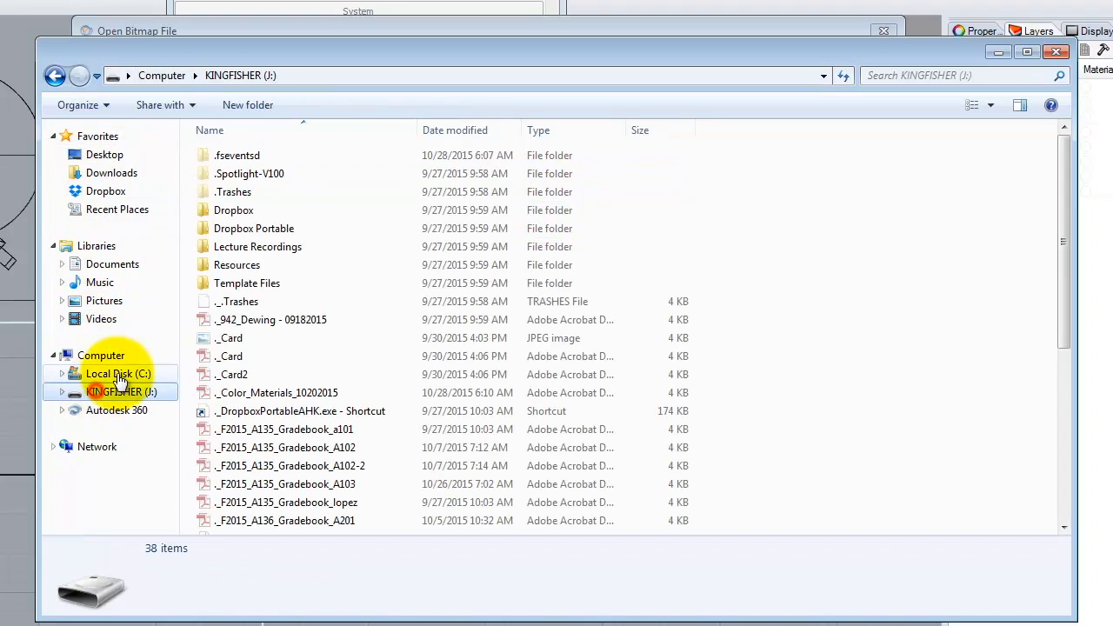
double_click(235, 262)
right_click(290, 359)
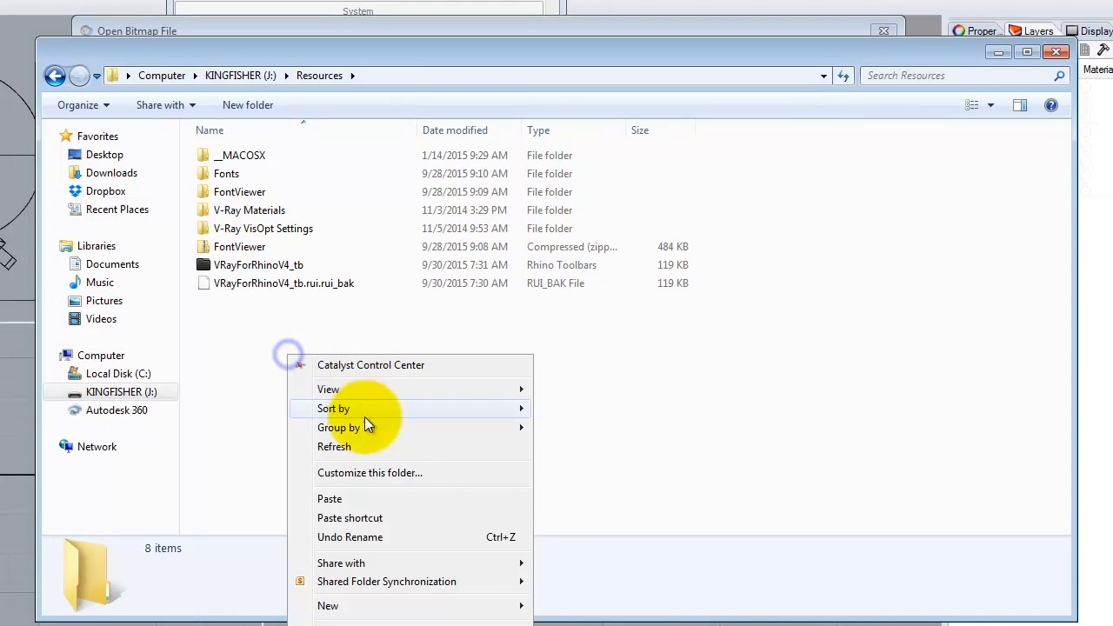
left_click(341, 503)
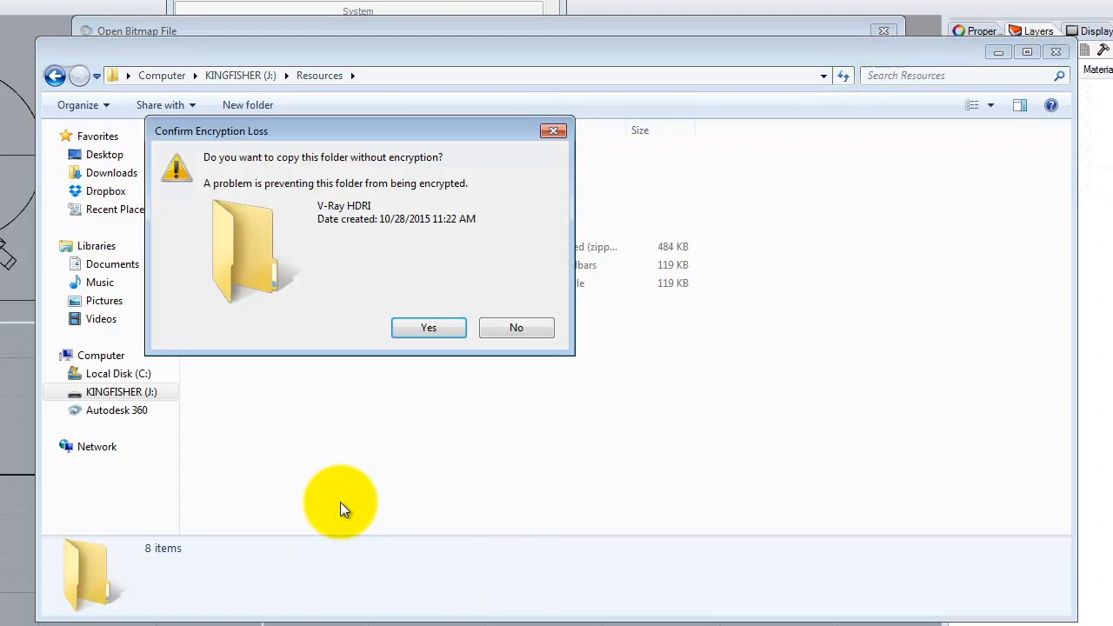
left_click(423, 323)
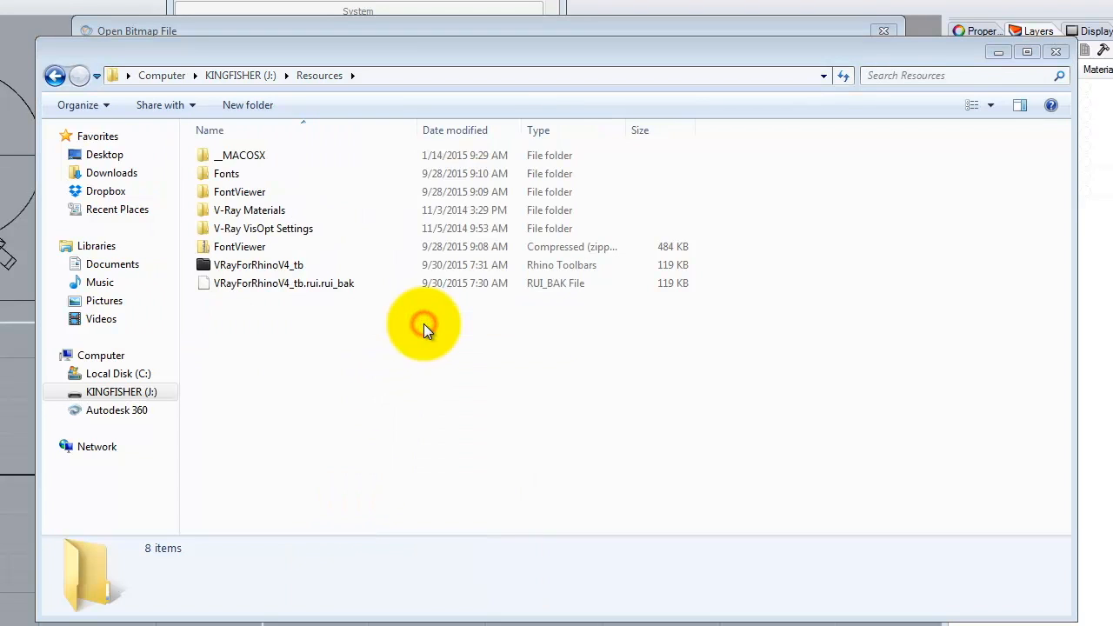
left_click(426, 314)
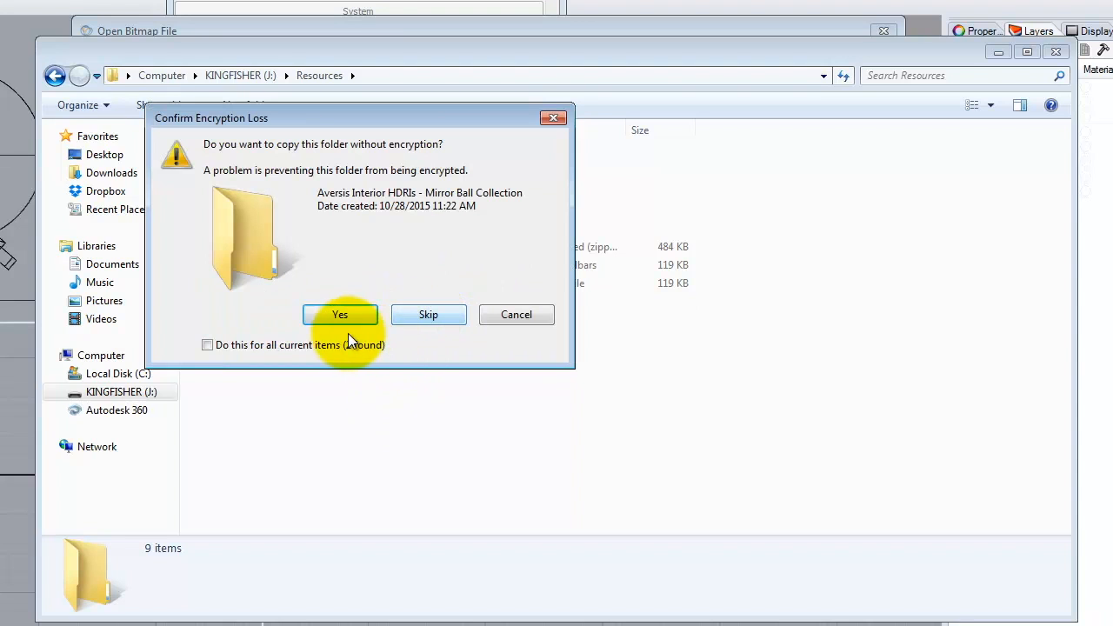
left_click(207, 345)
left_click(339, 315)
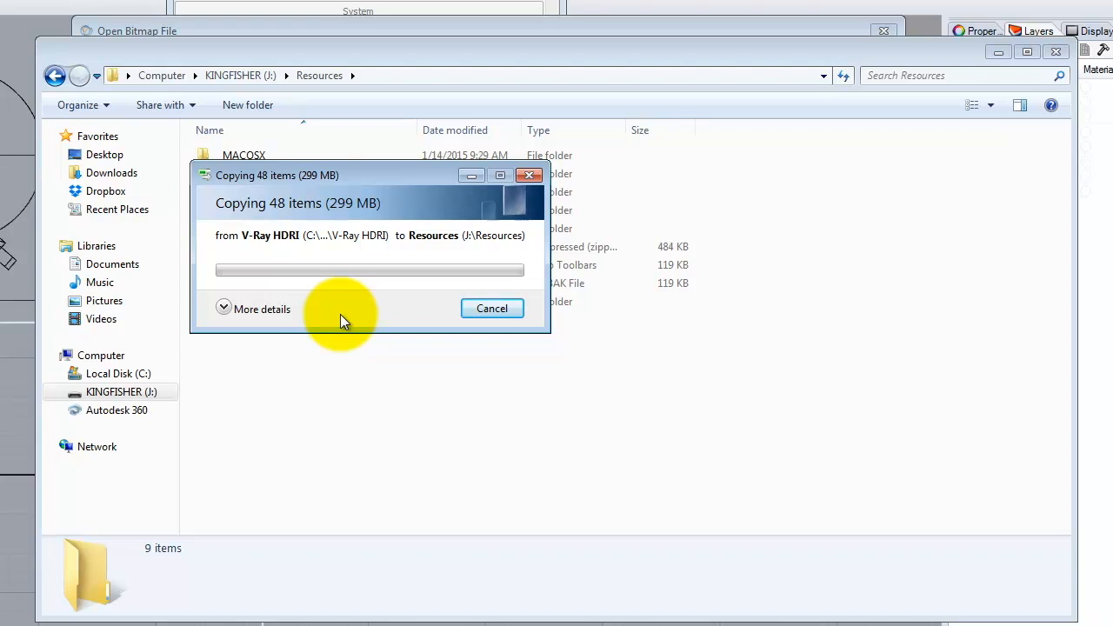
left_click(288, 346)
left_click(356, 314)
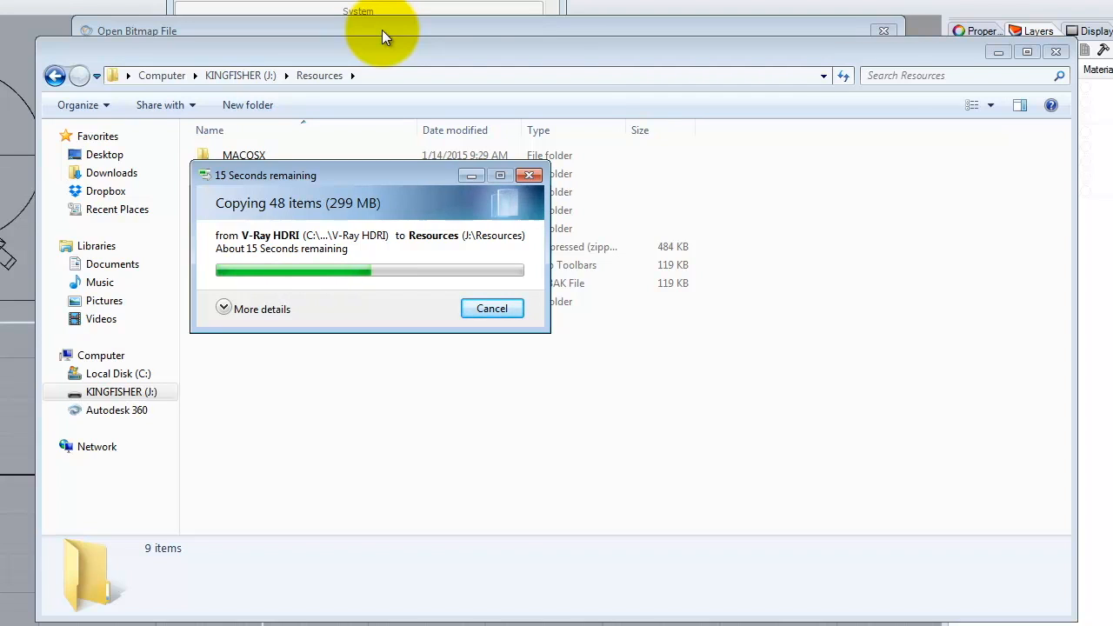
left_click(382, 30)
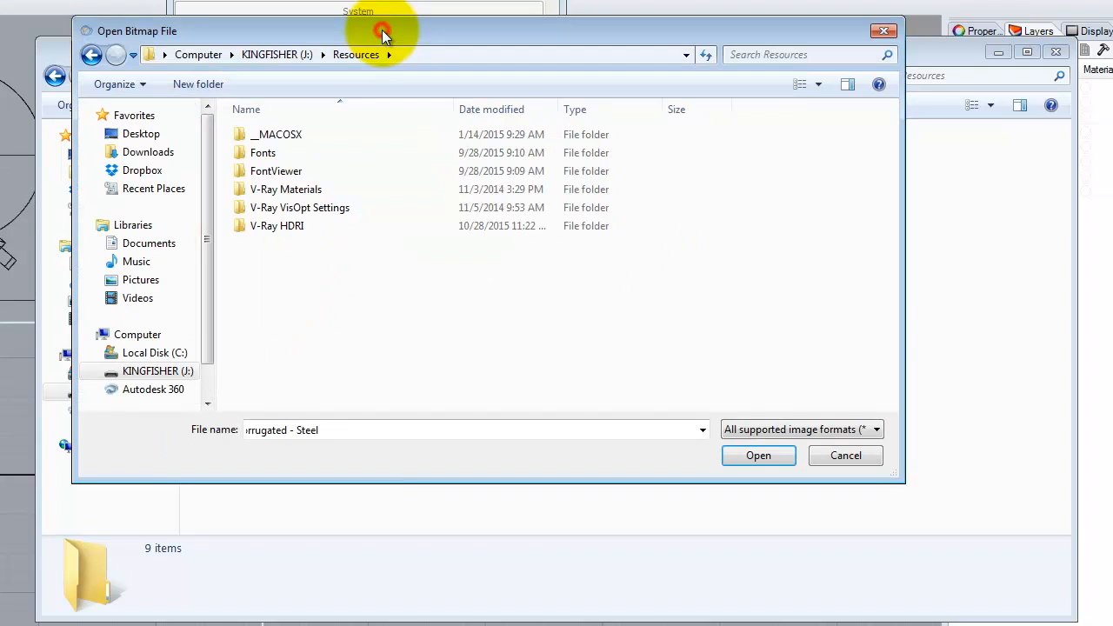
- Explore the copied V-Ray HDRI > Other HDRIs folders, including Sierra_Madre_B and hdrvfx_0016_skyline
double_click(270, 225)
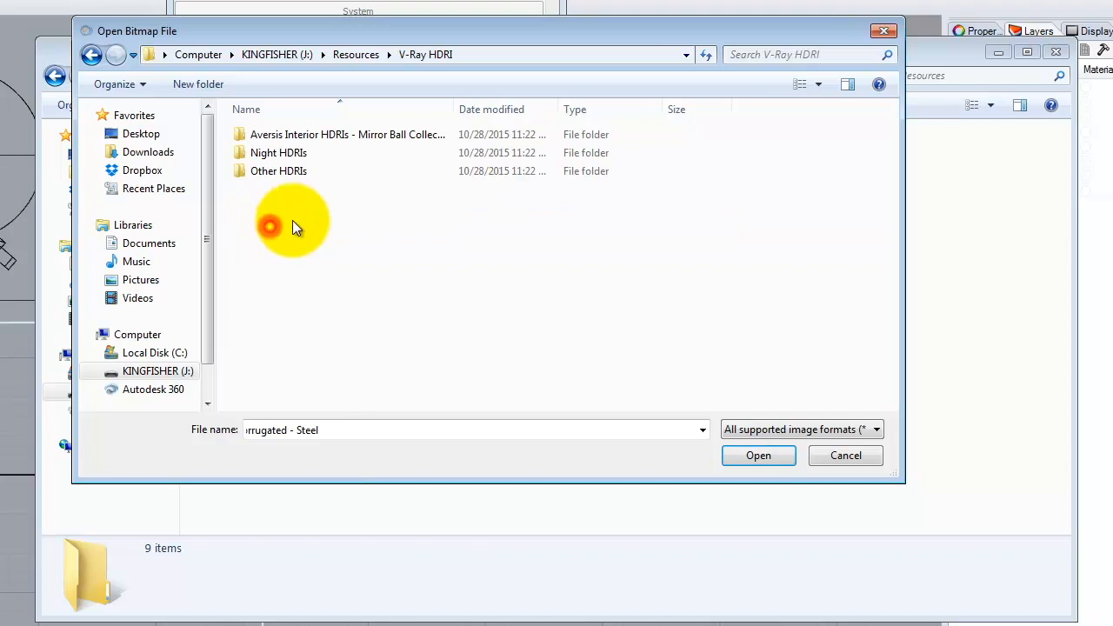
left_click(280, 172)
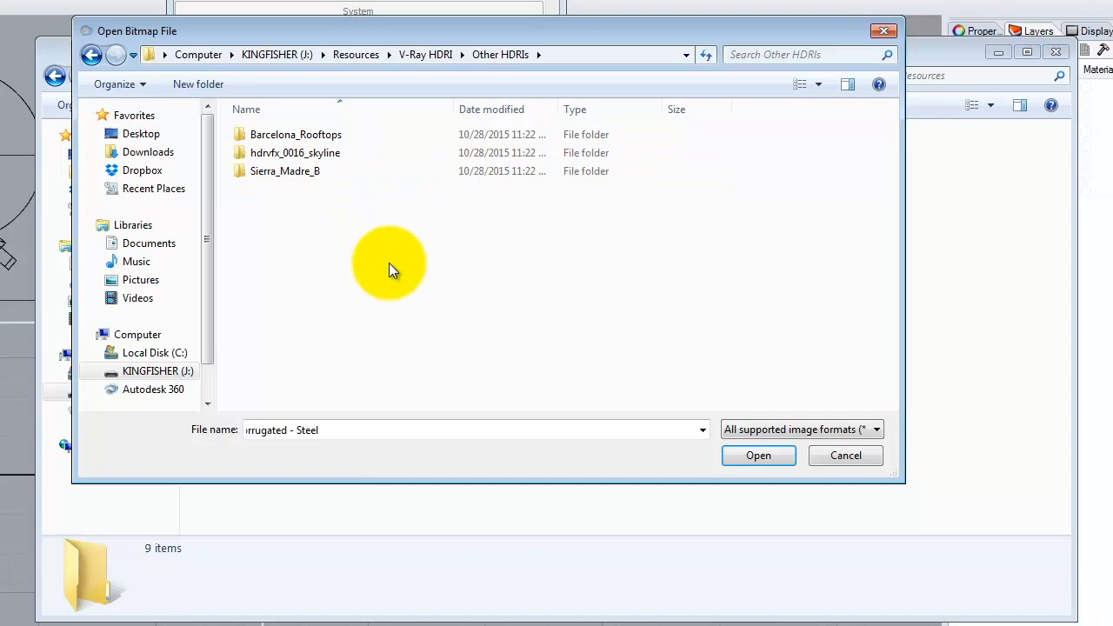
double_click(296, 173)
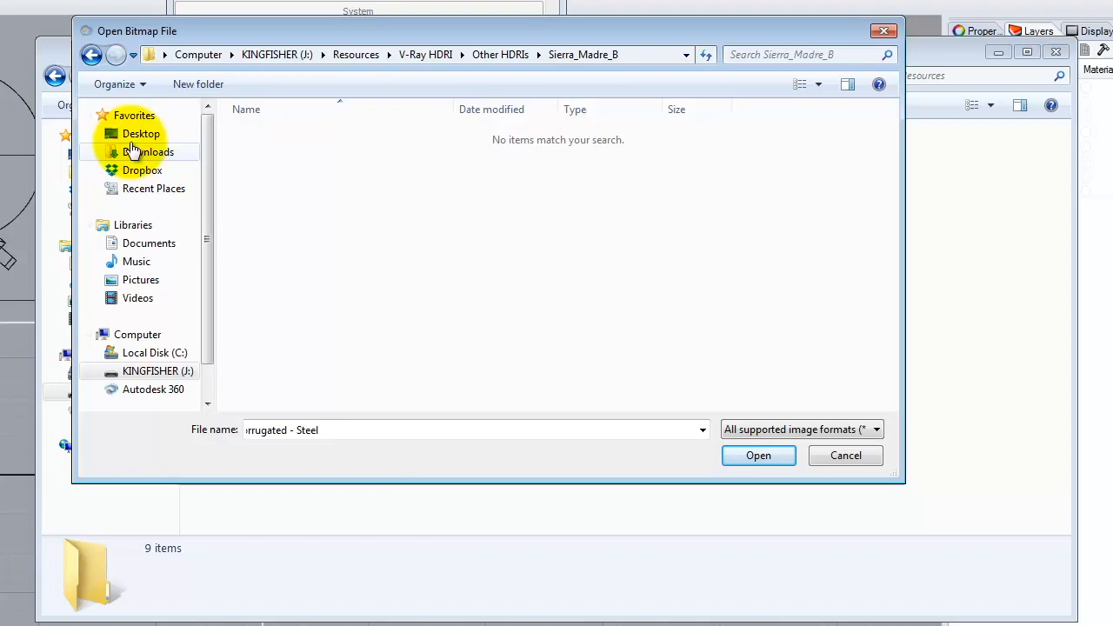
left_click(92, 55)
left_click(91, 55)
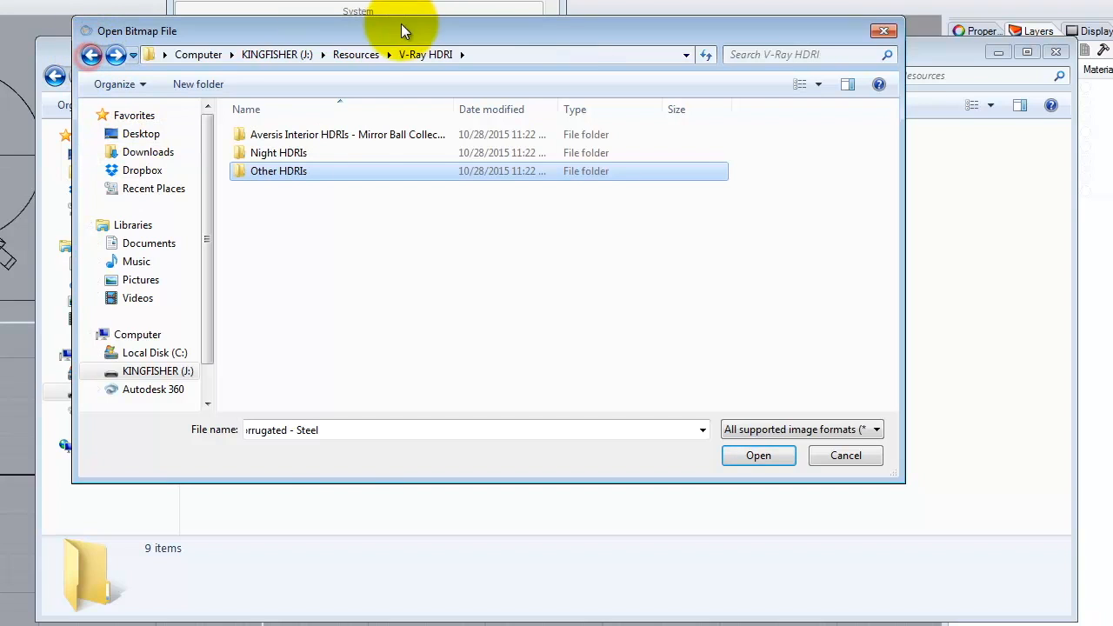
double_click(292, 171)
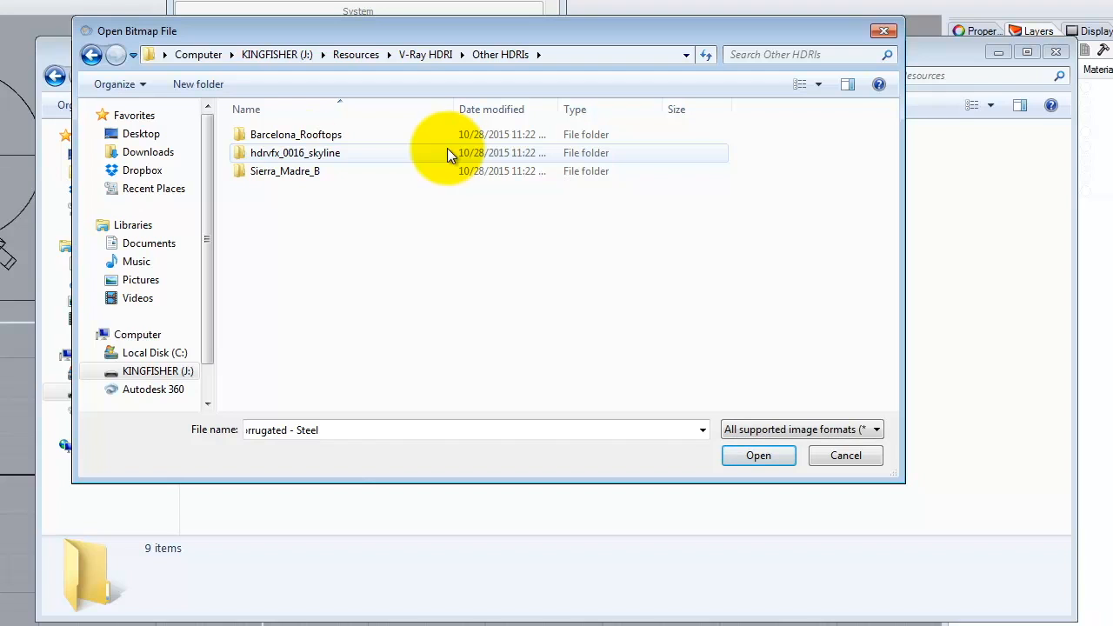
left_click(314, 171)
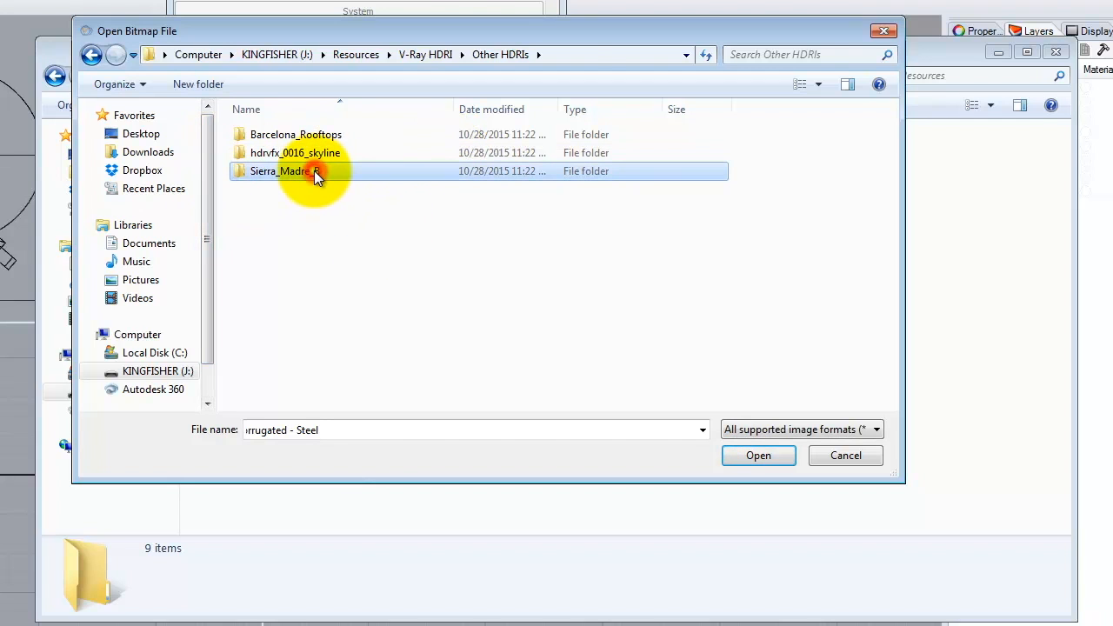
double_click(314, 170)
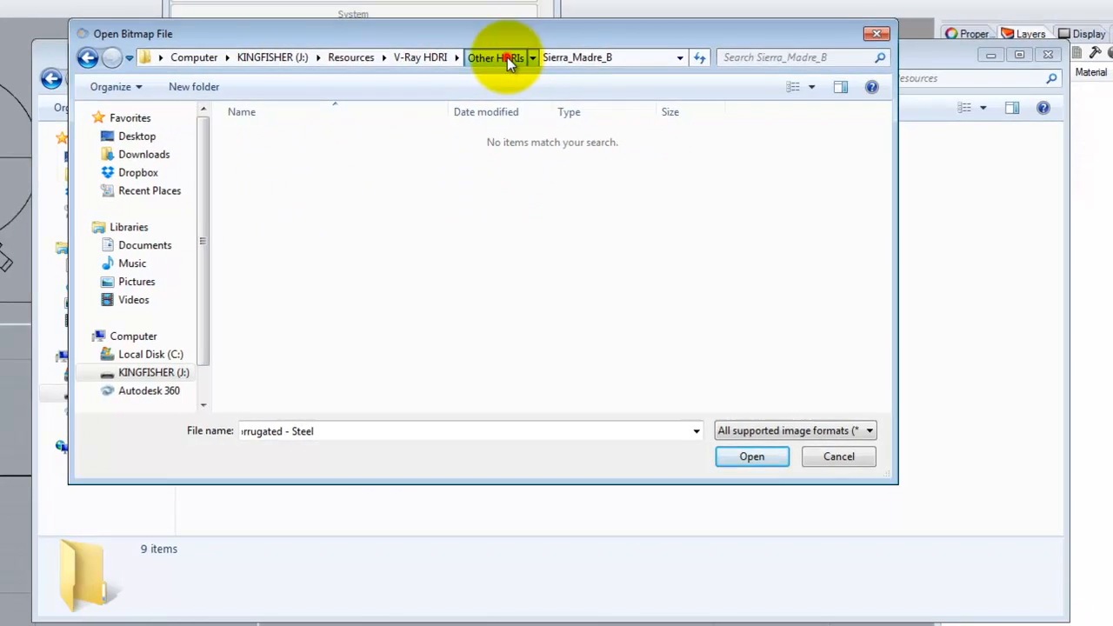
left_click(508, 63)
double_click(252, 176)
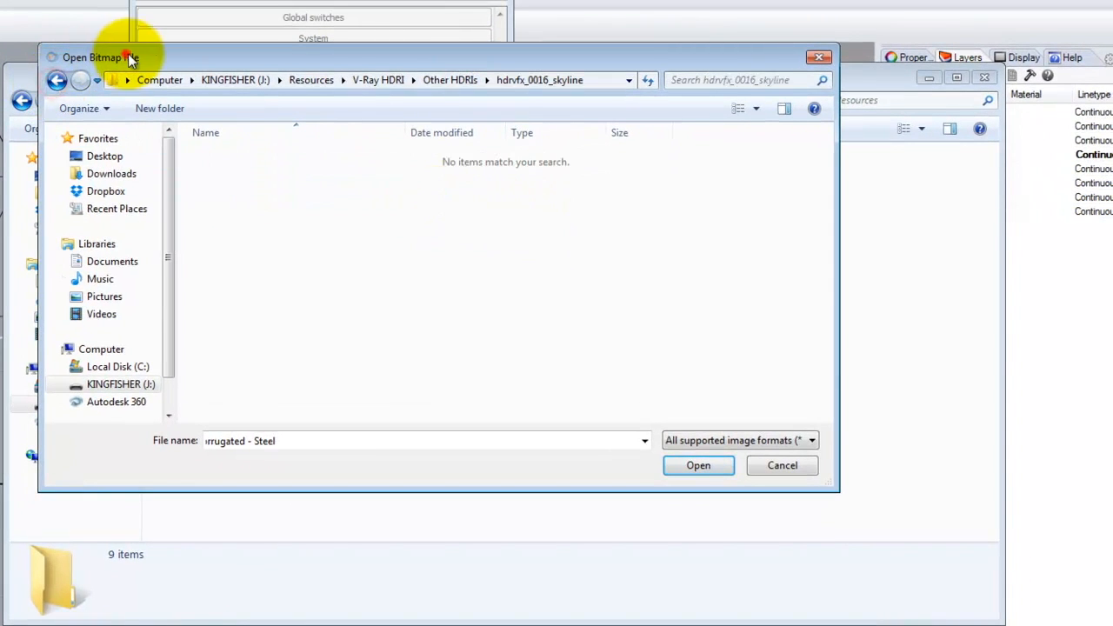
- Load Sierra_Madre_B_Env.hdr from the Sierra_Madre_B folder as the skylight bitmap
left_click_drag(128, 57, 299, 472)
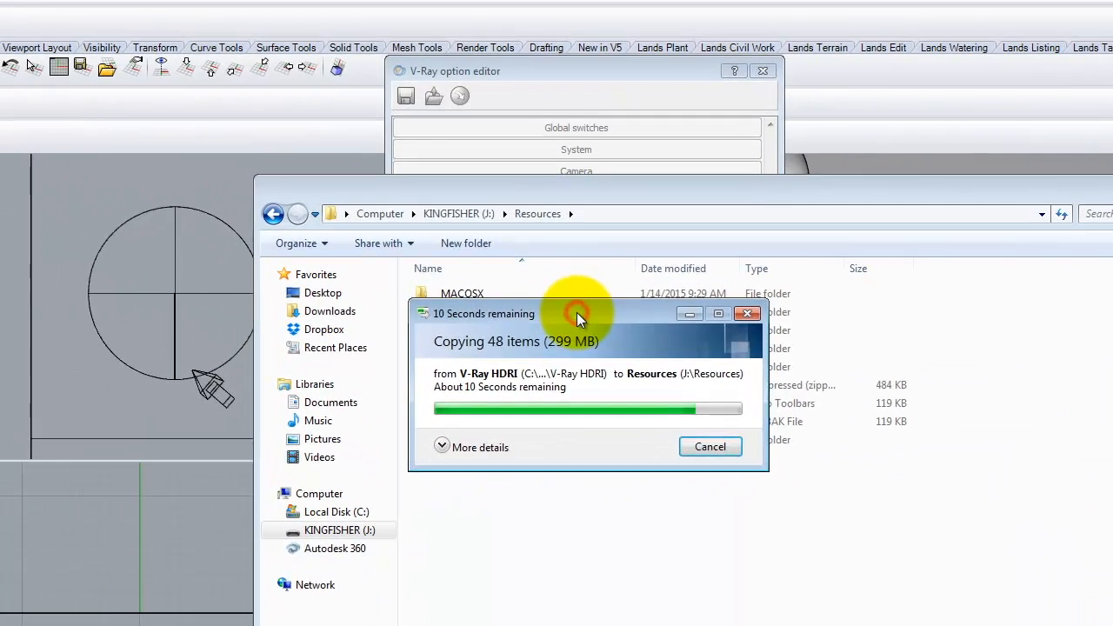
left_click_drag(577, 312, 595, 222)
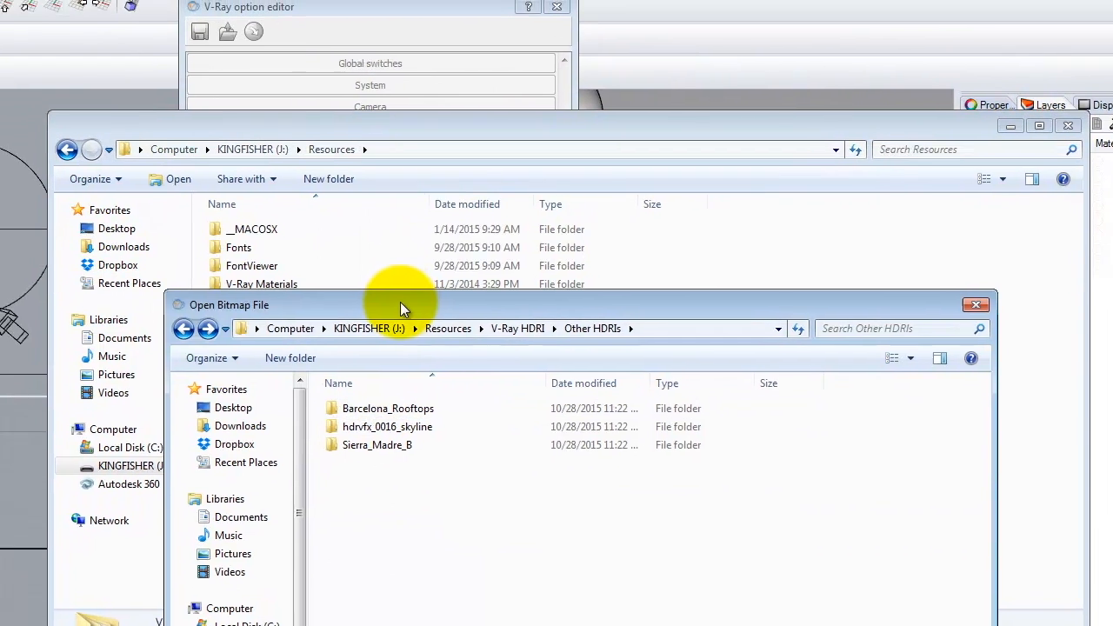
left_click_drag(390, 293, 335, 64)
left_click(298, 189)
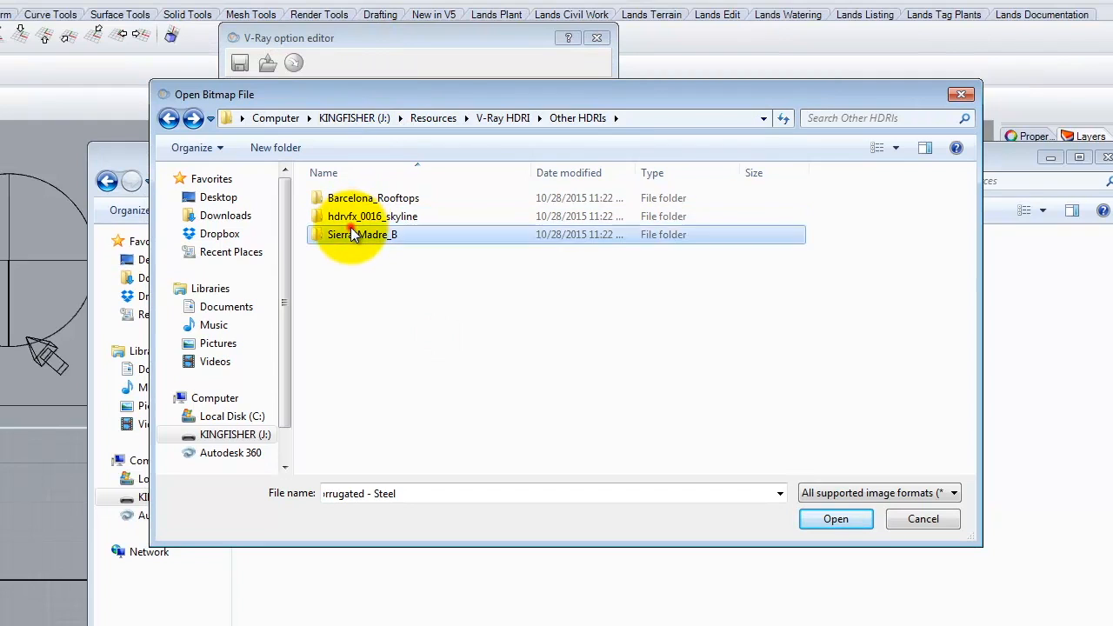
double_click(351, 231)
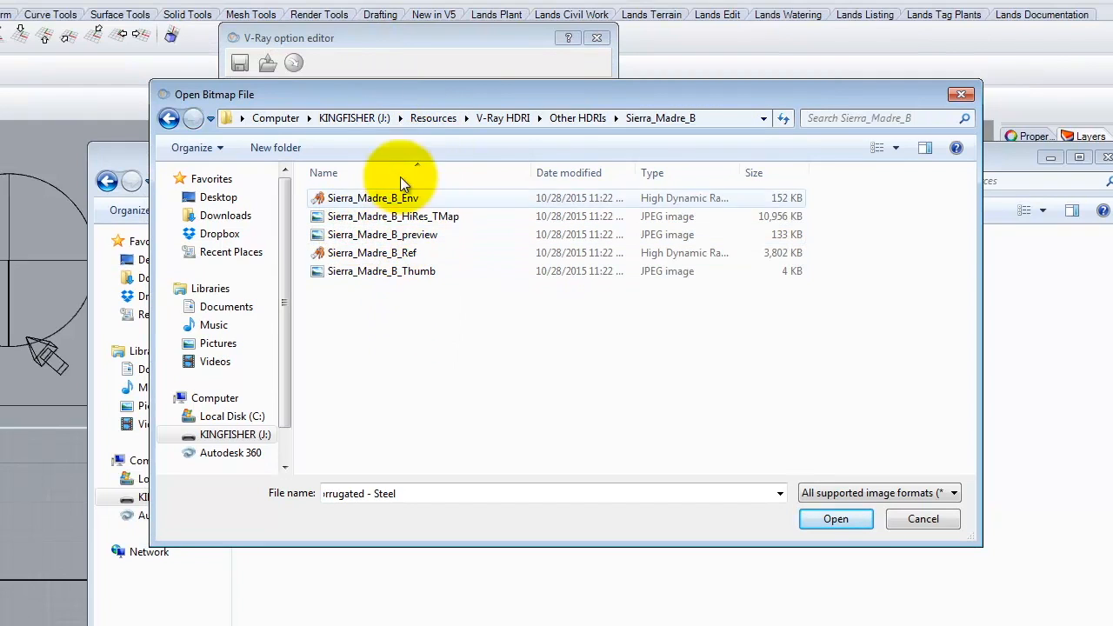
left_click(396, 200)
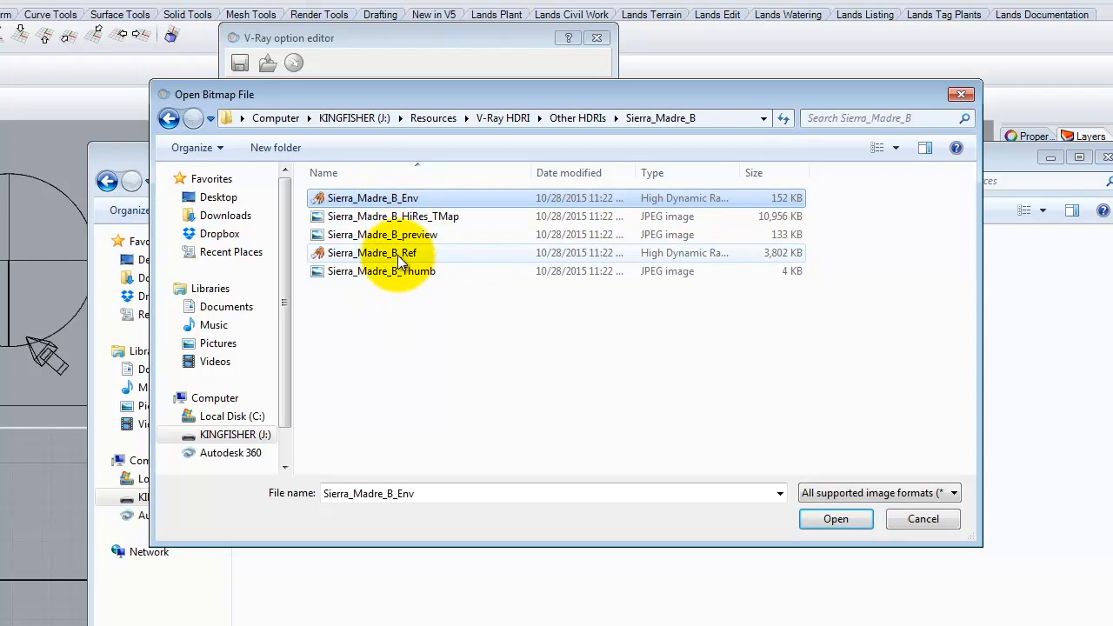
left_click(836, 521)
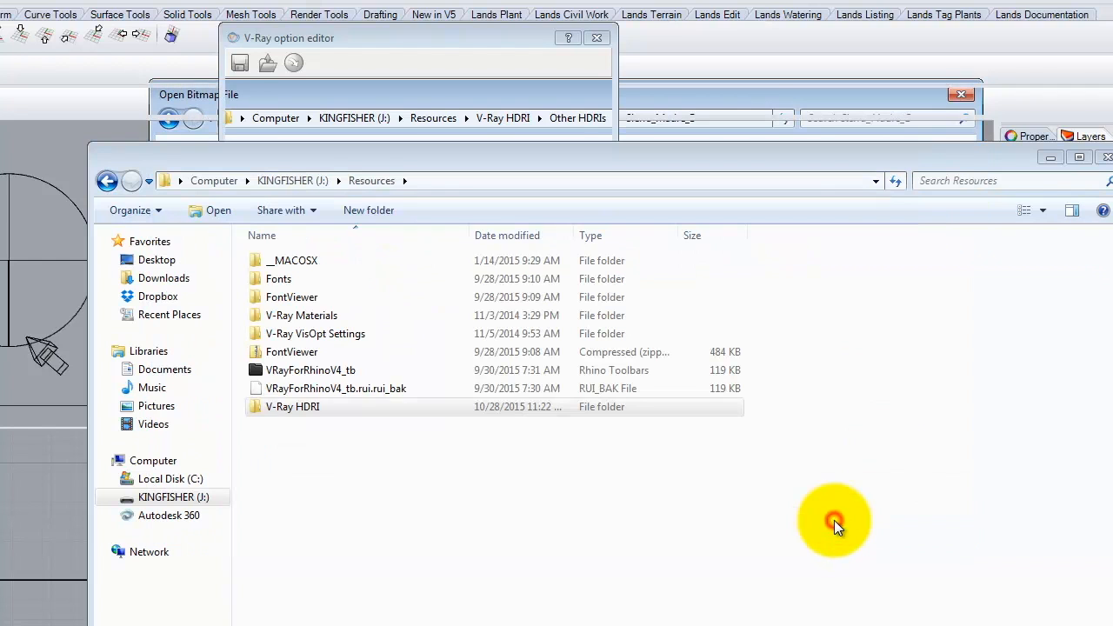
left_click(476, 34)
- Preview the skylight HDR and set its UVW type to UVWGenEnvironment
left_click(204, 409)
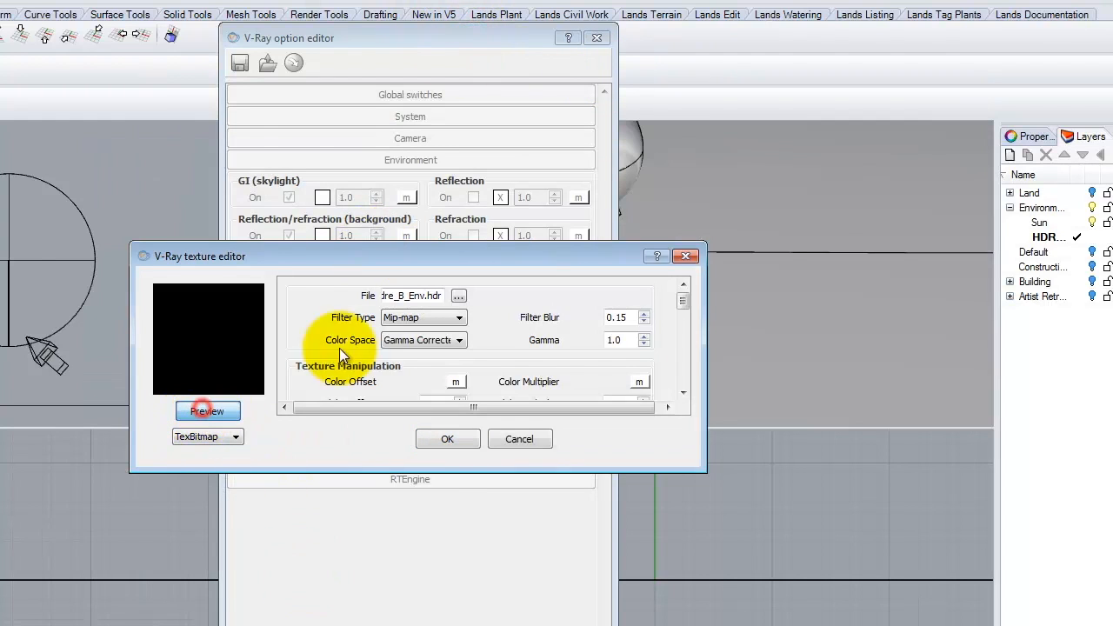
left_click_drag(685, 301, 683, 423)
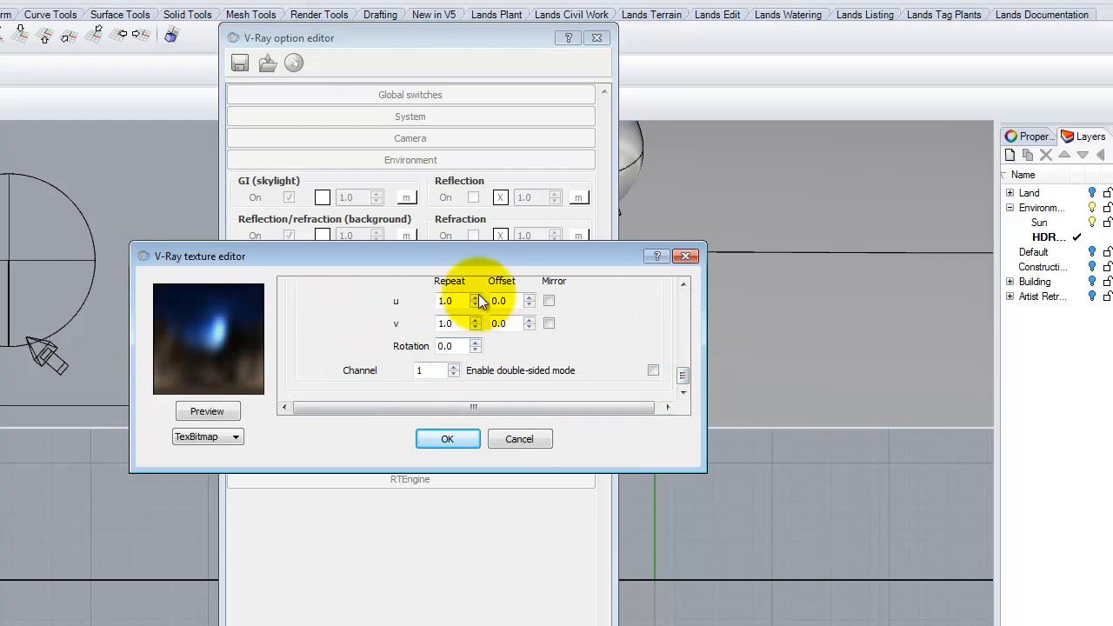
left_click_drag(681, 372, 681, 356)
left_click(514, 355)
left_click(510, 382)
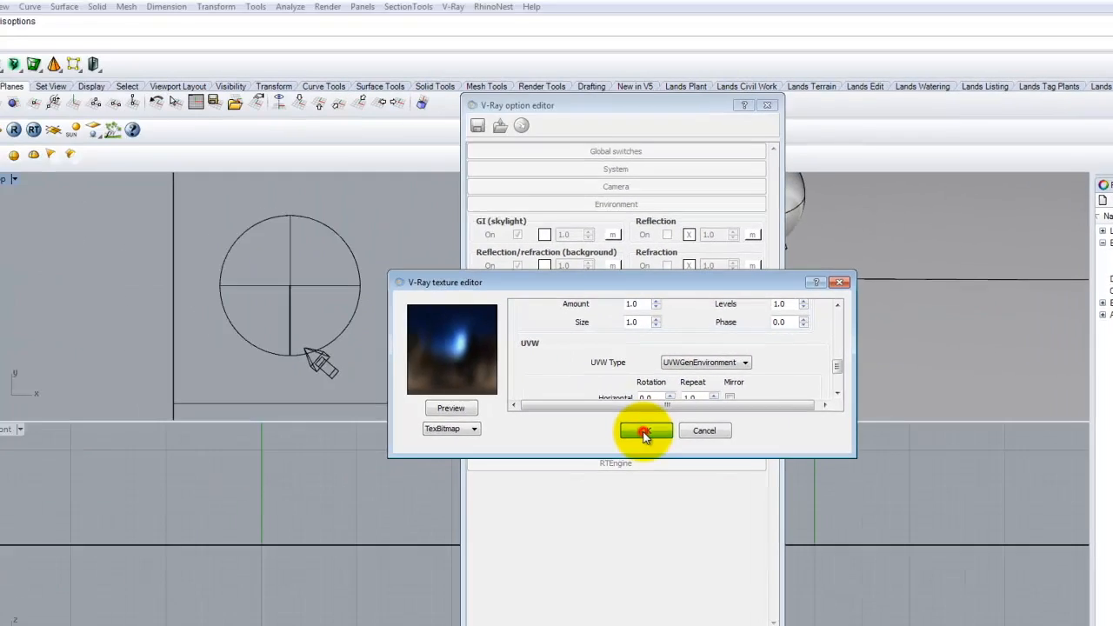
left_click(466, 440)
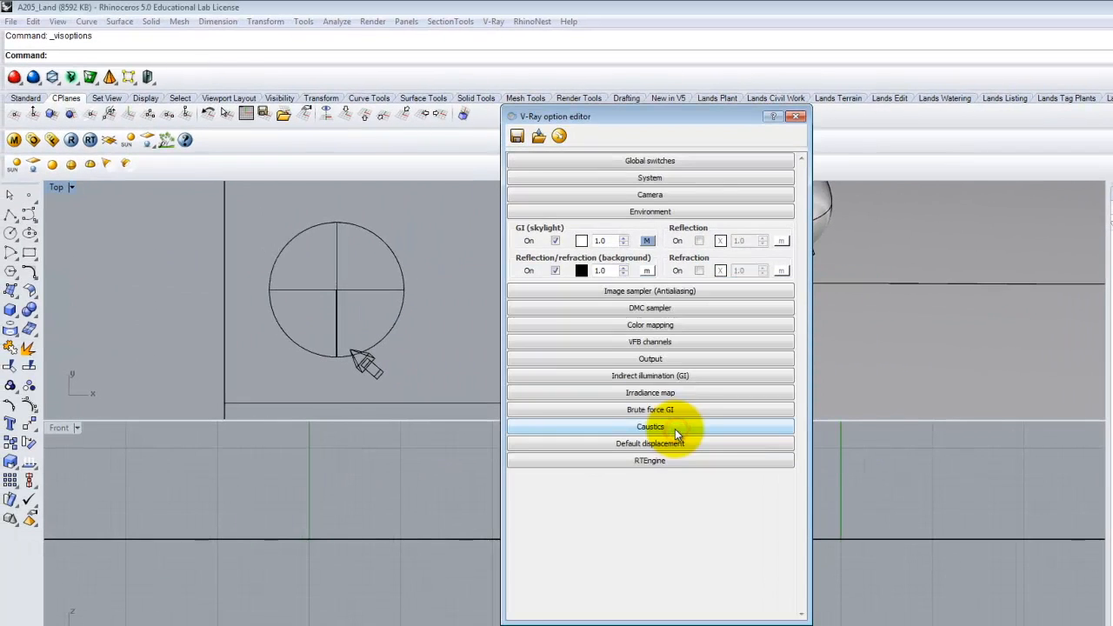
- Give the background a TexBitmap of Sierra_Madre_B_Ref.hdr with UVWGenEnvironment mapping
left_click(648, 271)
left_click(474, 428)
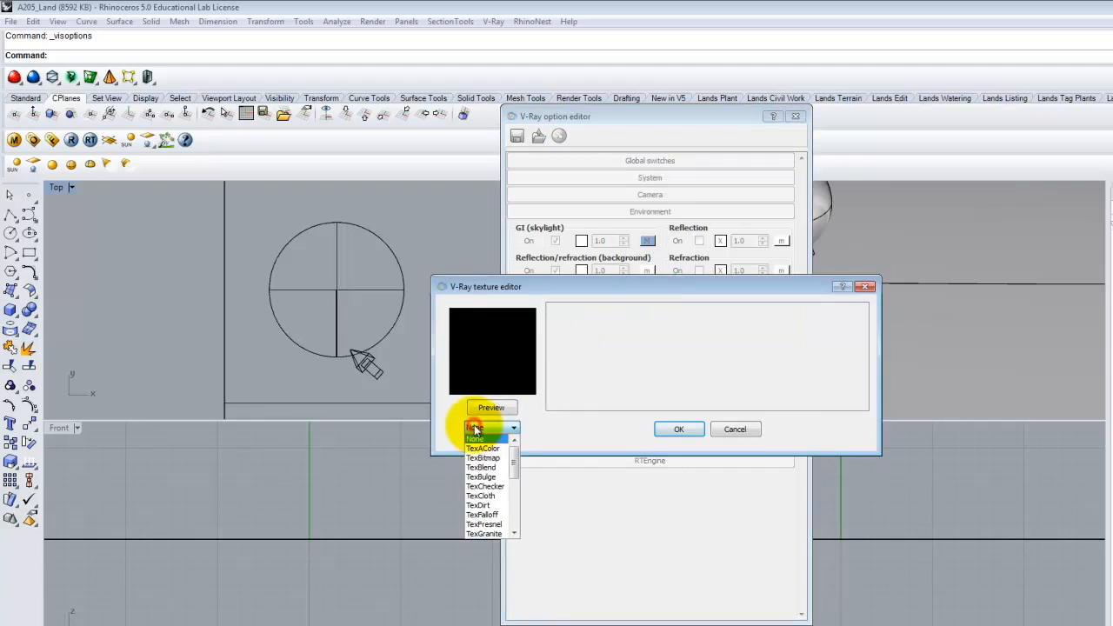
left_click(481, 458)
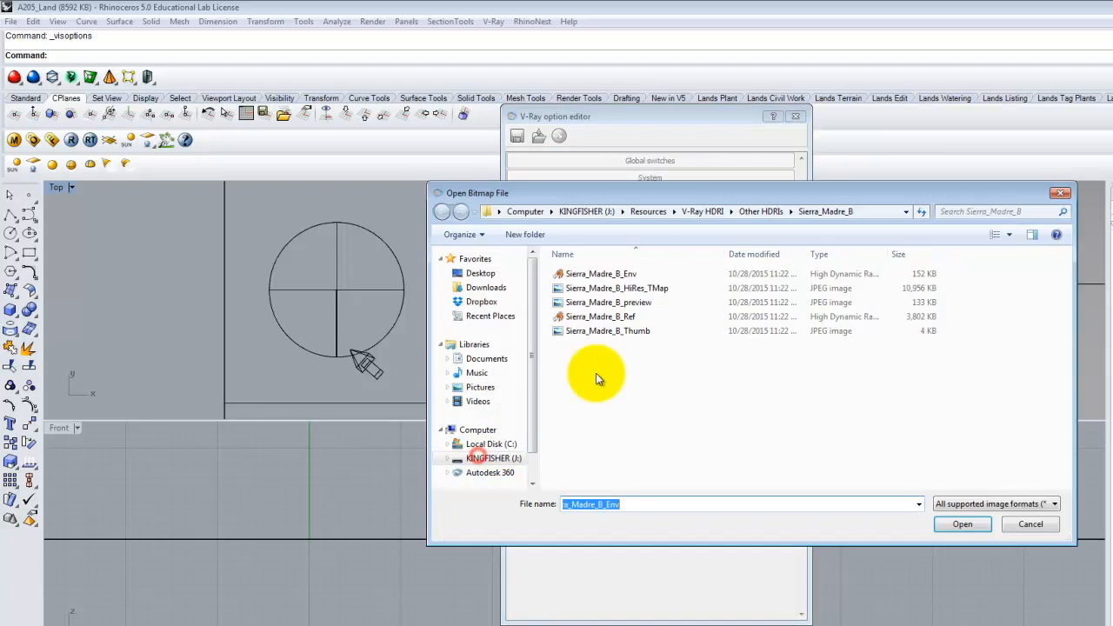
left_click(619, 319)
left_click(961, 524)
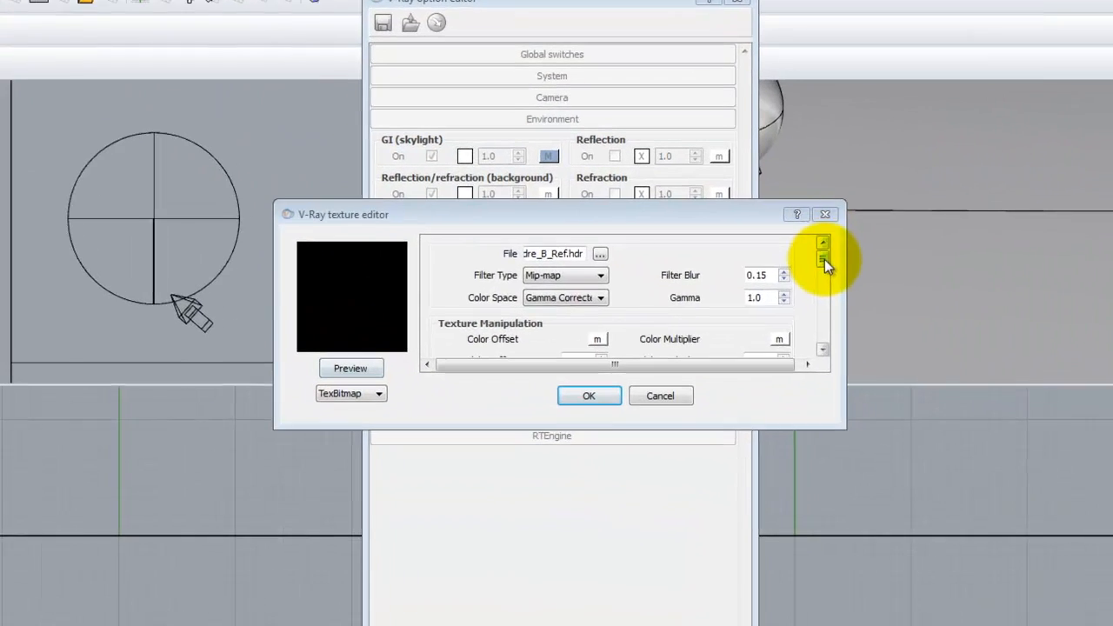
left_click_drag(825, 259, 826, 348)
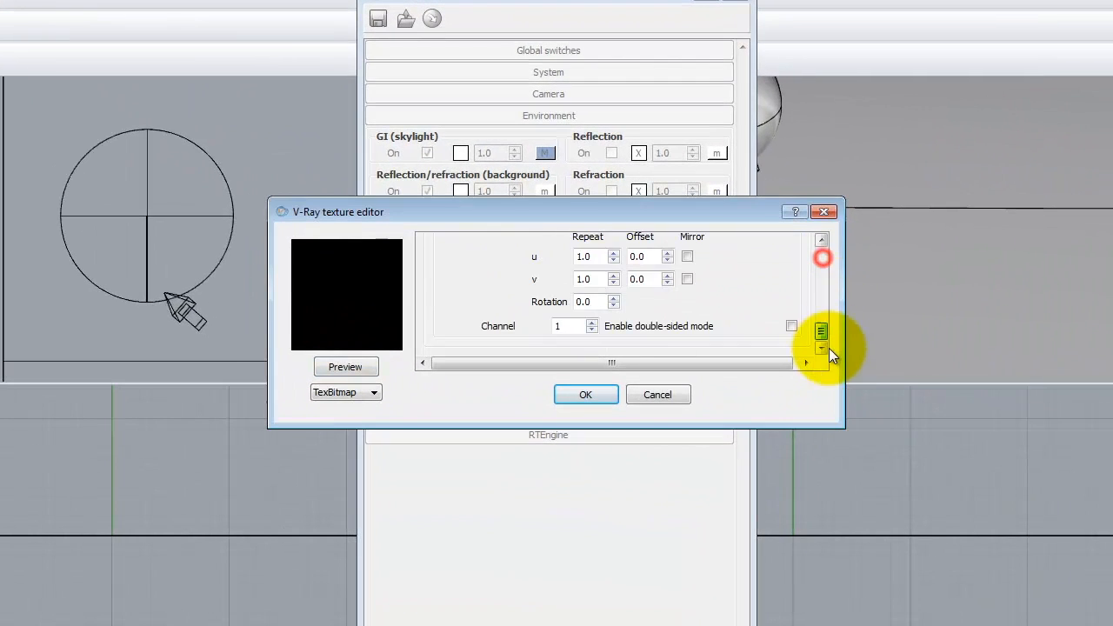
left_click(821, 239)
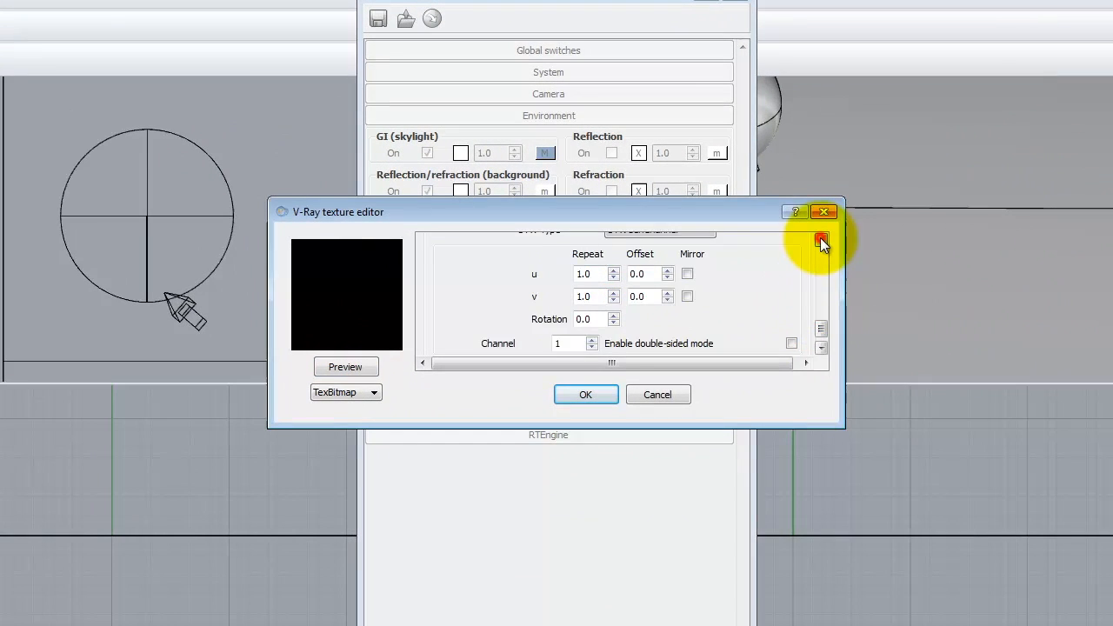
left_click(821, 239)
left_click(623, 278)
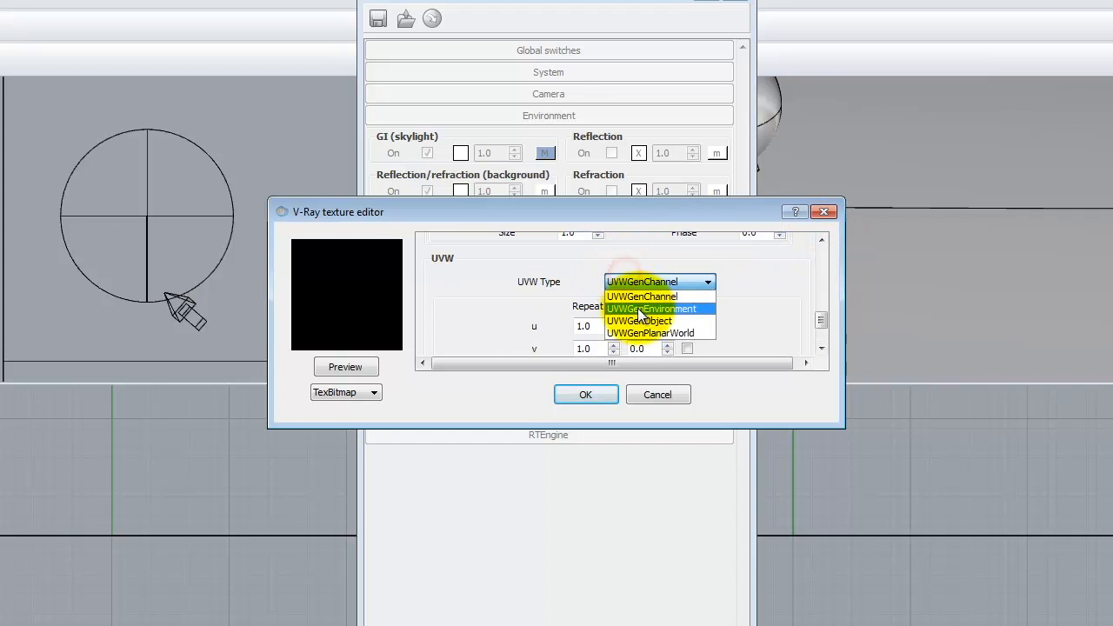
left_click(648, 309)
left_click(352, 366)
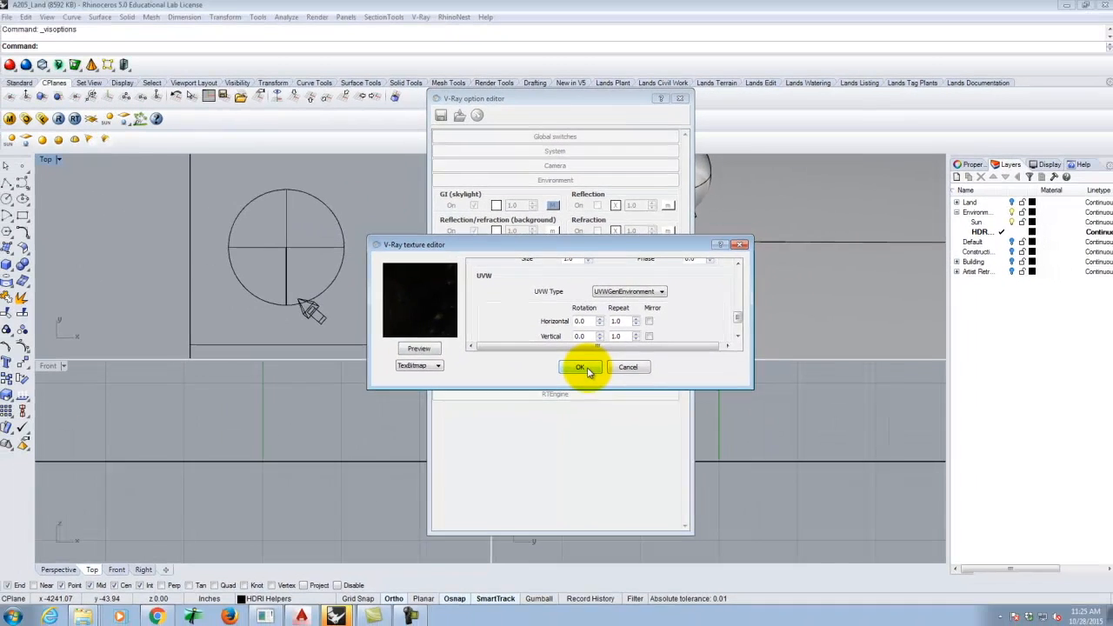
left_click(600, 395)
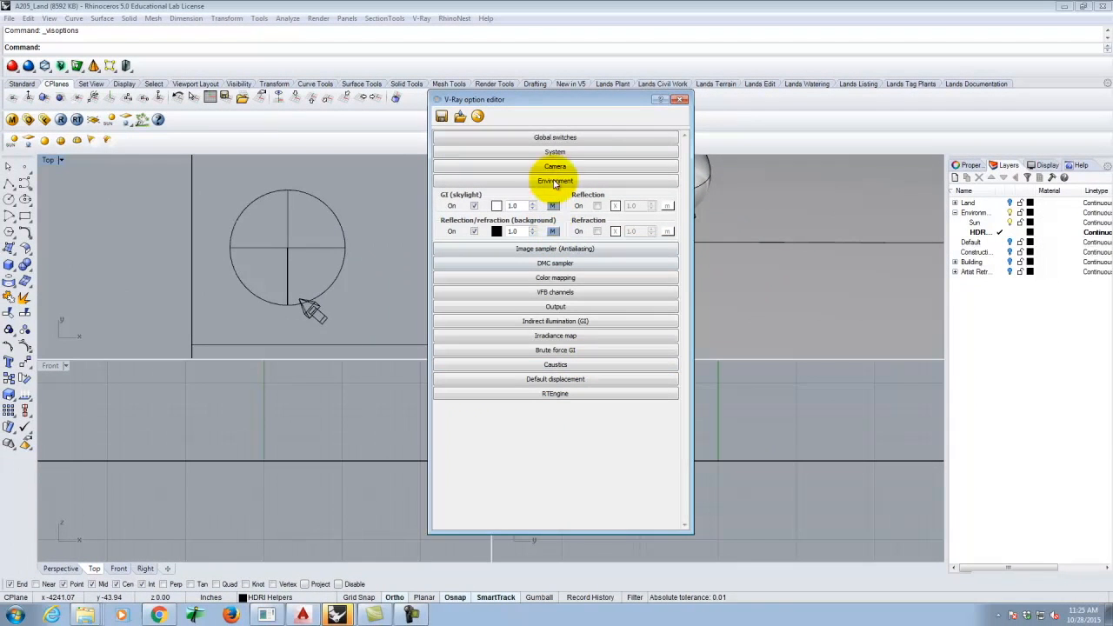
- Render the chrome sphere scene in V-Ray, then reopen the V-Ray option editor
left_click(683, 99)
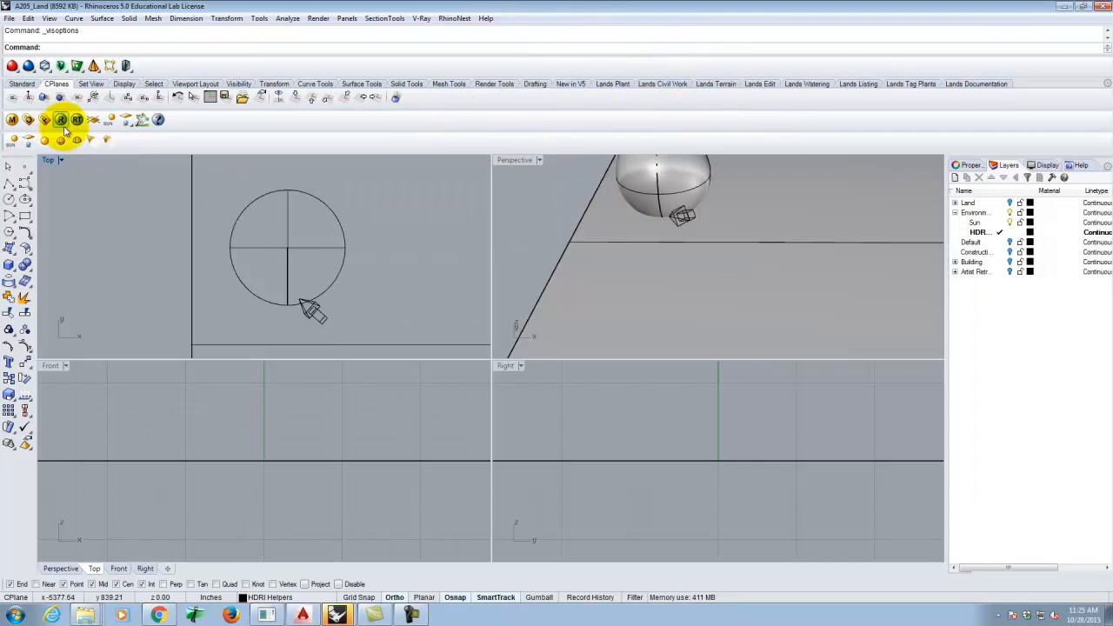
left_click(61, 119)
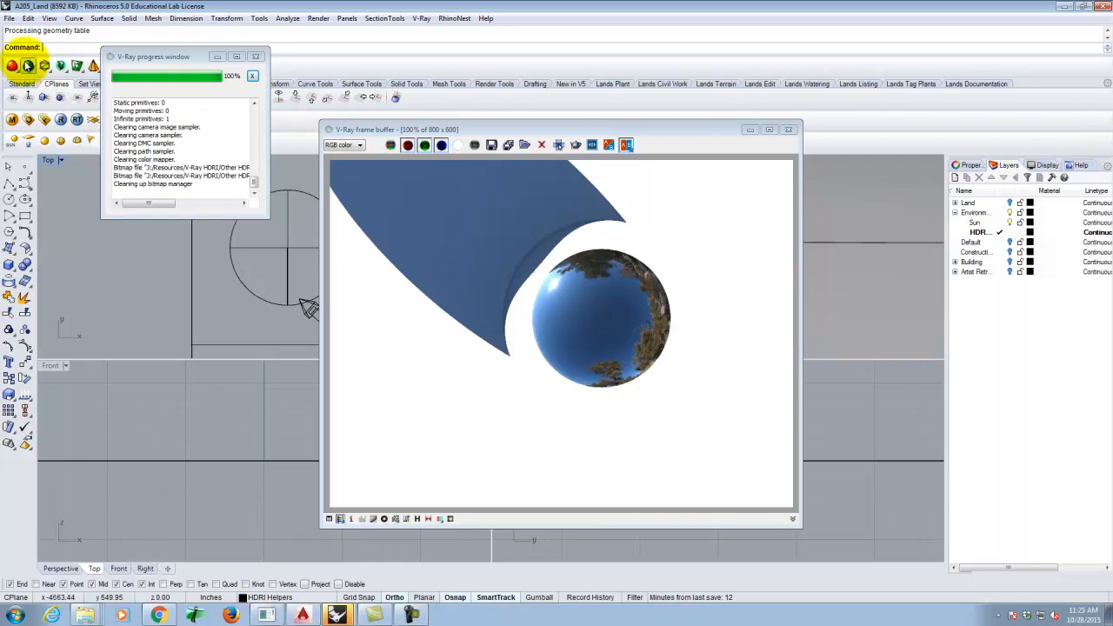
left_click(29, 120)
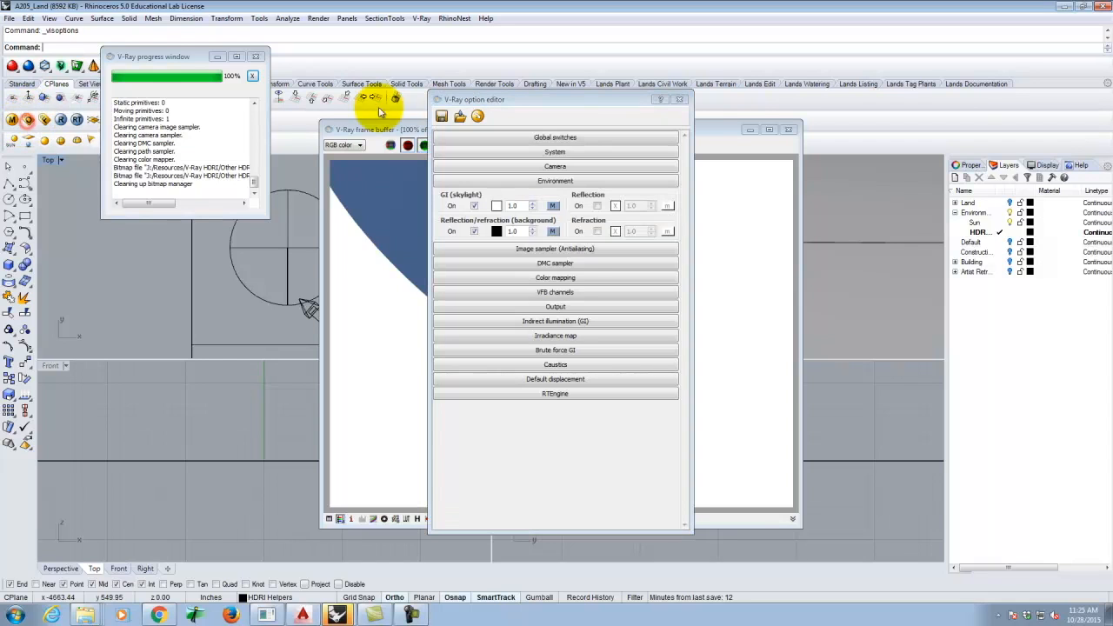
- Set the background HDR texture's horizontal rotation to 180
left_click(553, 232)
left_click_drag(738, 277, 737, 326)
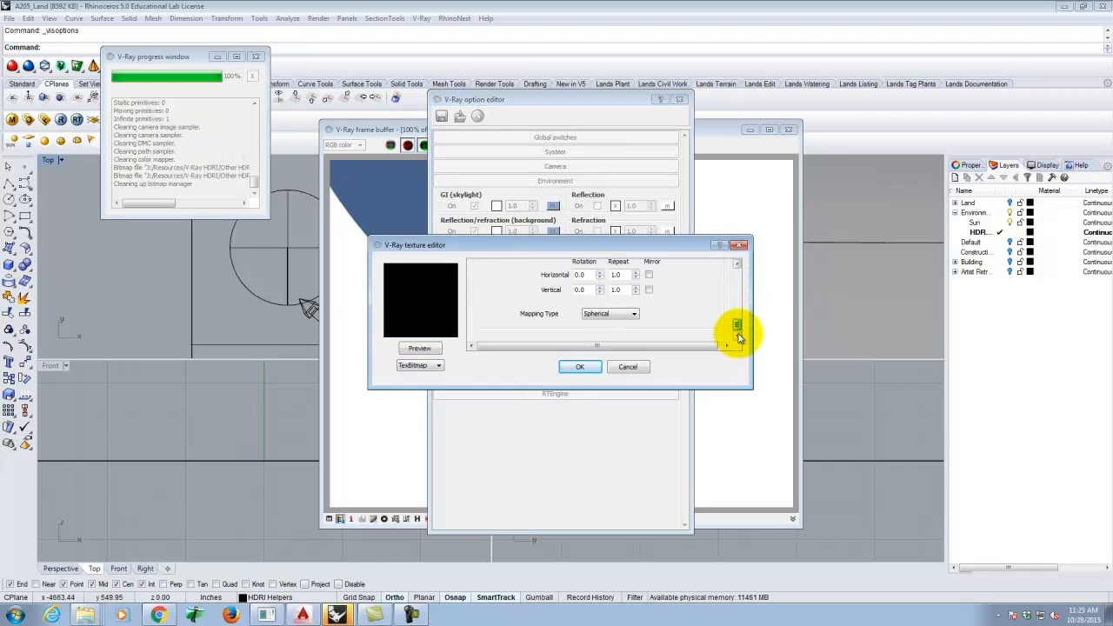
double_click(591, 274)
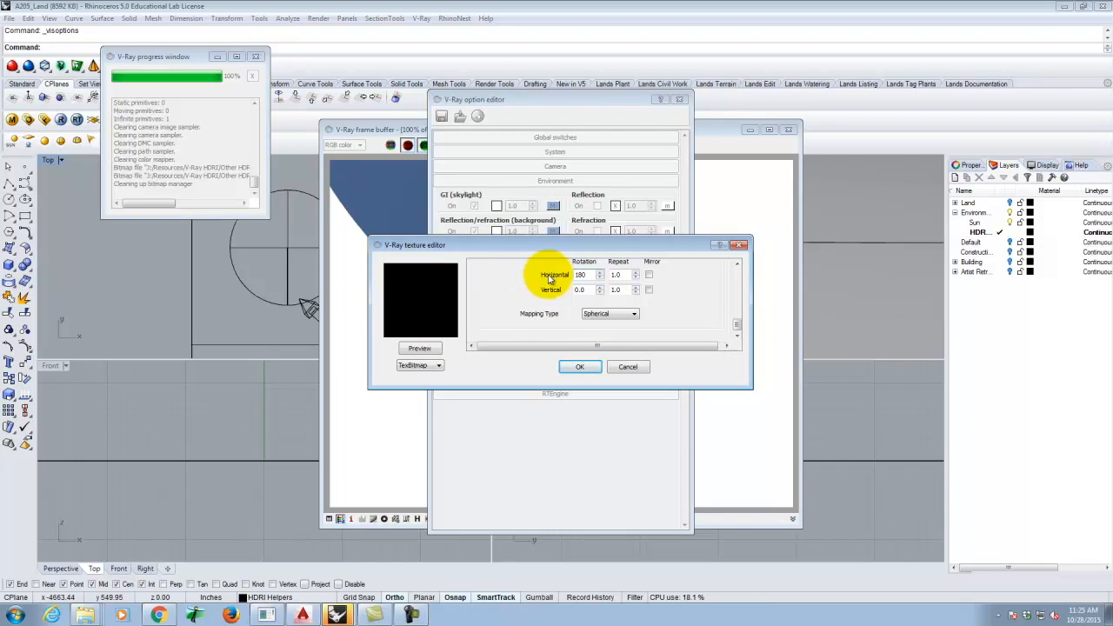
left_click(581, 367)
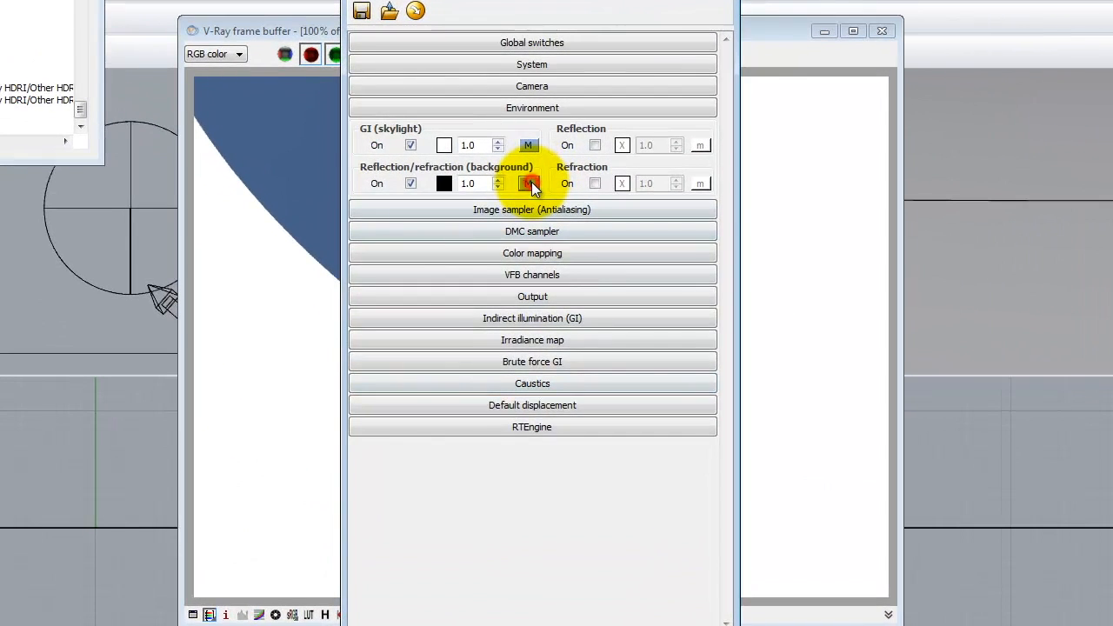
left_click(554, 230)
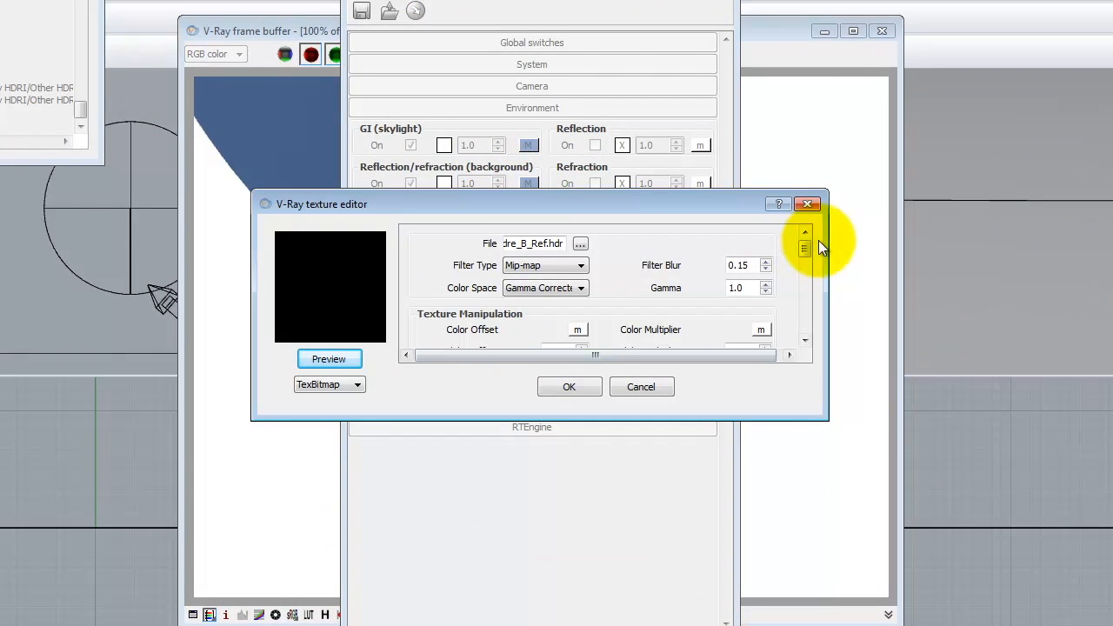
left_click_drag(812, 251, 808, 324)
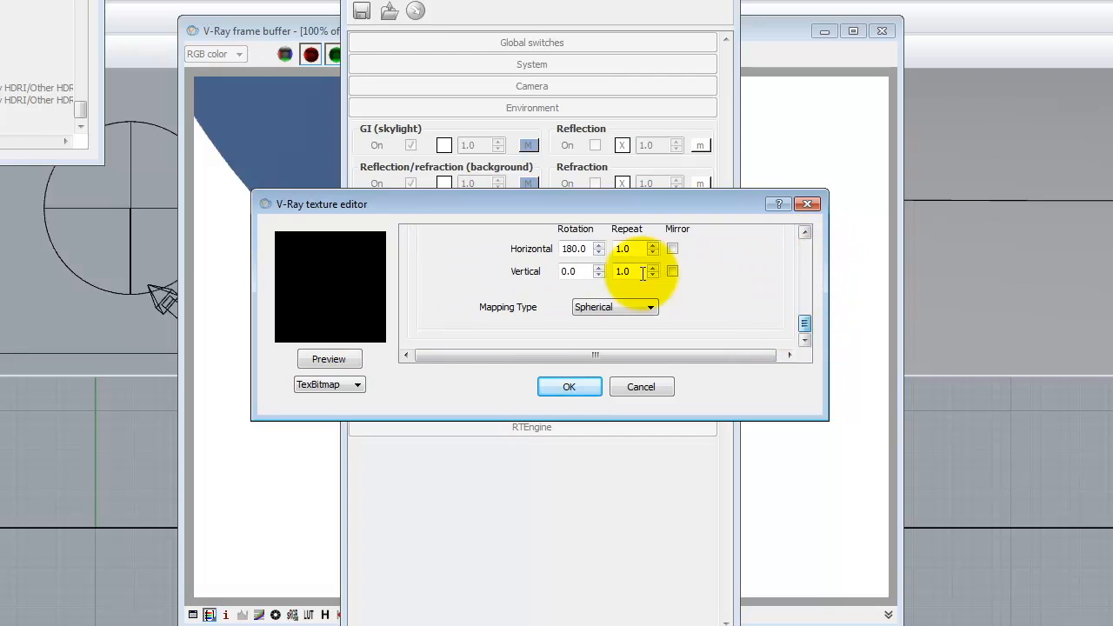
left_click(570, 386)
- Set the skylight HDR's horizontal rotation to 180 and re-render the scene
left_click(526, 145)
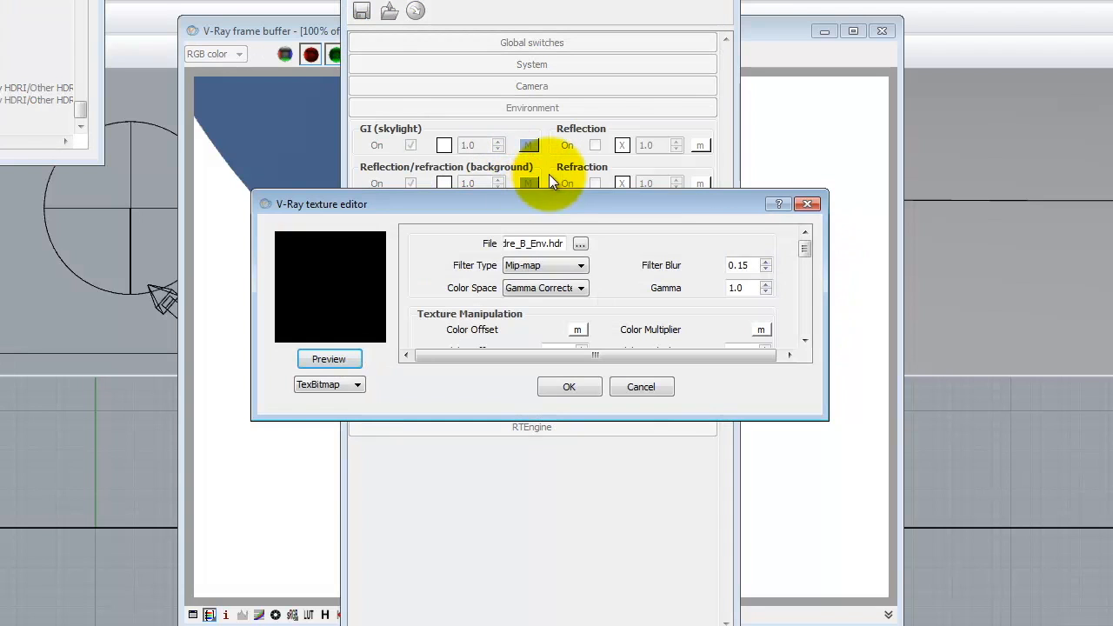
left_click_drag(806, 252, 775, 350)
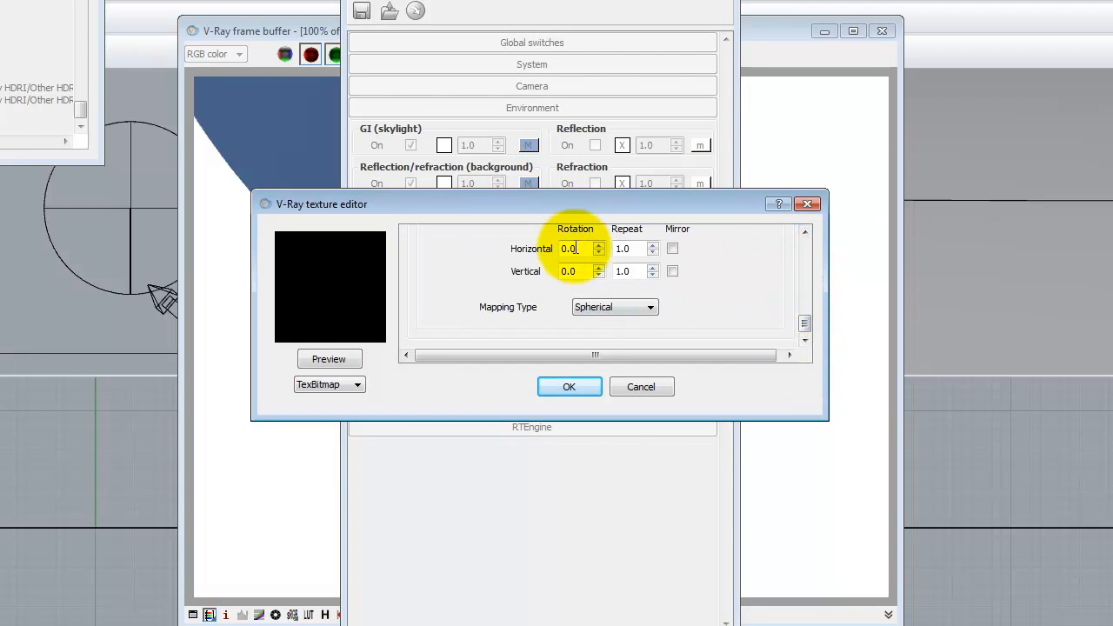
double_click(570, 248)
type("180")
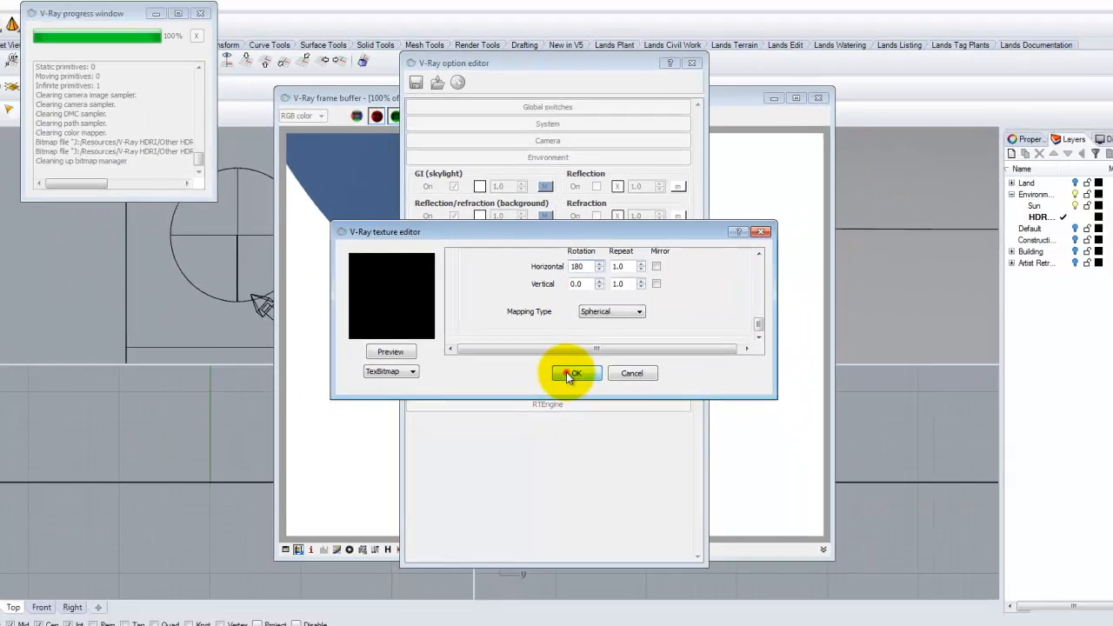
left_click(564, 388)
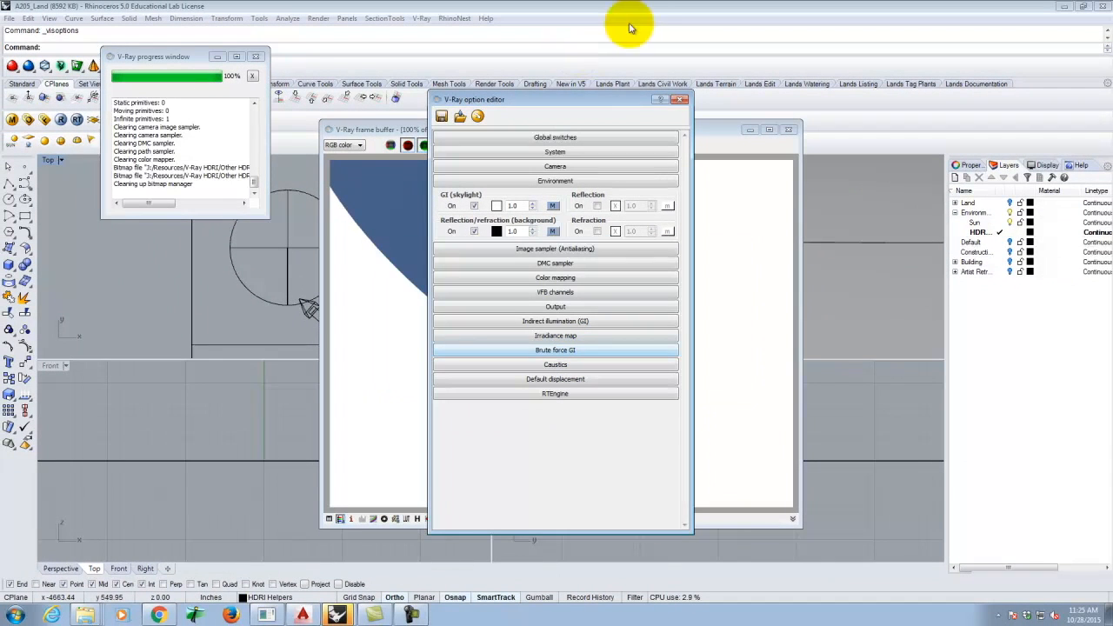
left_click(680, 100)
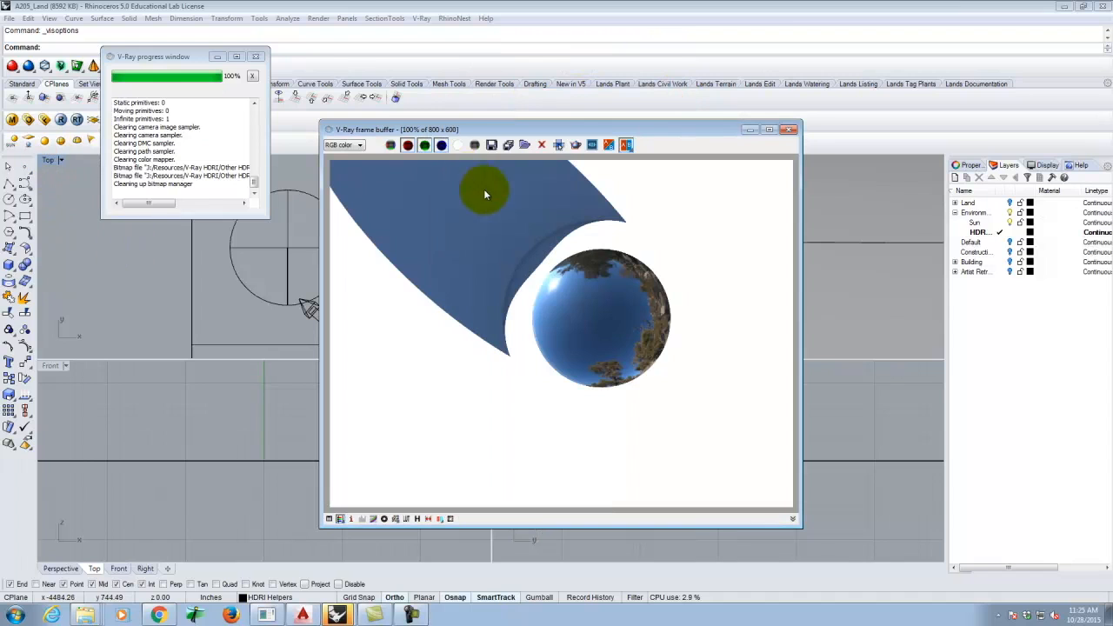
left_click(44, 98)
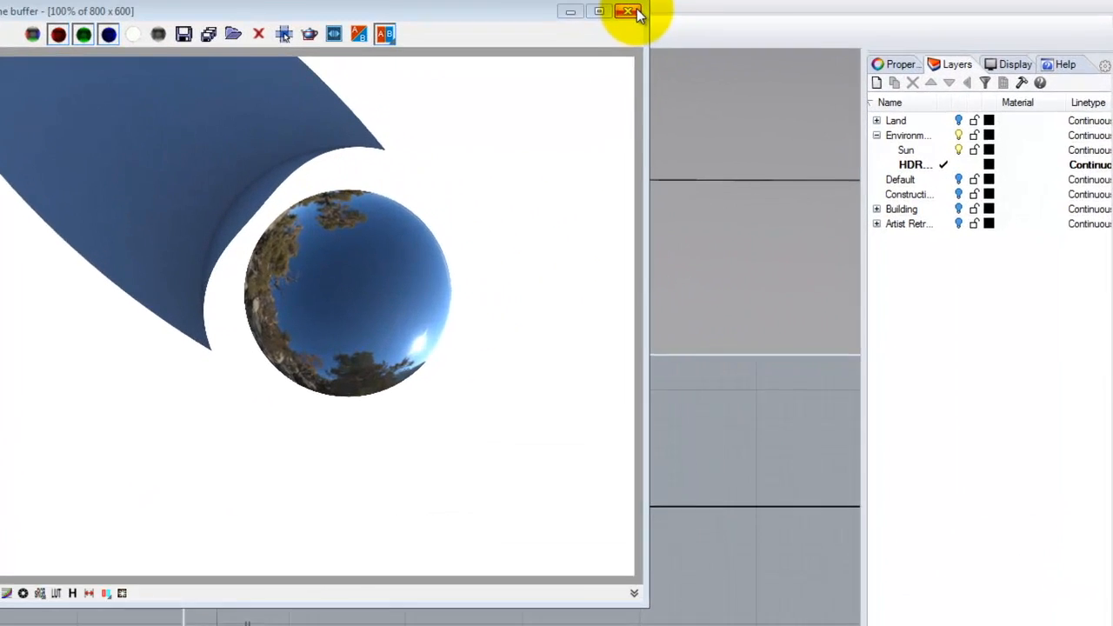
- Hide the HDRI sphere layer and show the Land, Default, Construction, Building and Artist Retreat layers
left_click(788, 128)
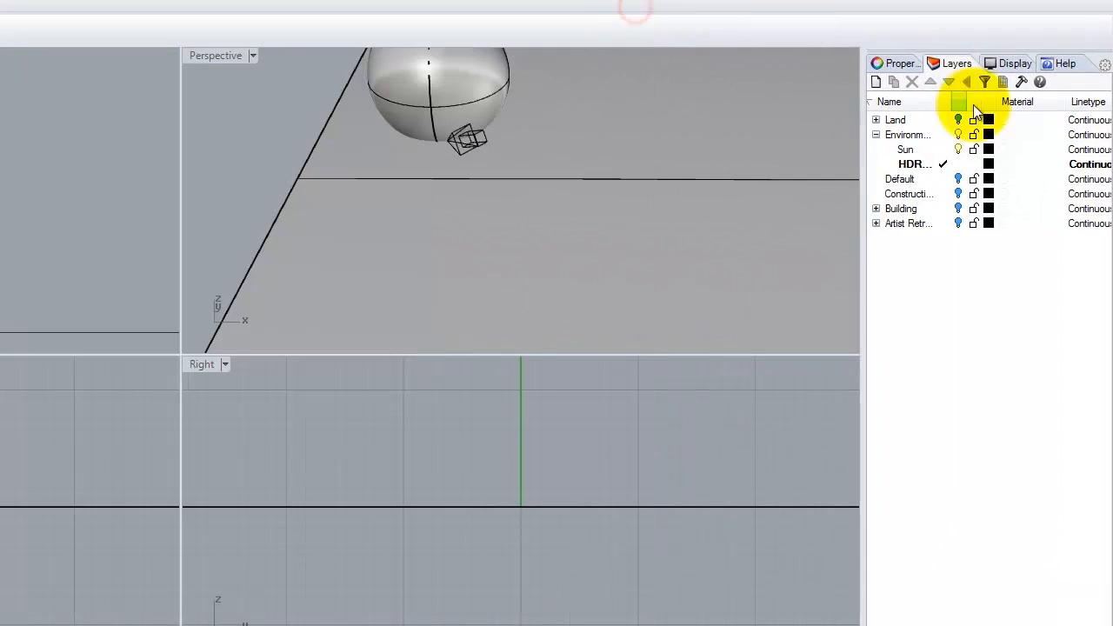
left_click(878, 294)
left_click(941, 134)
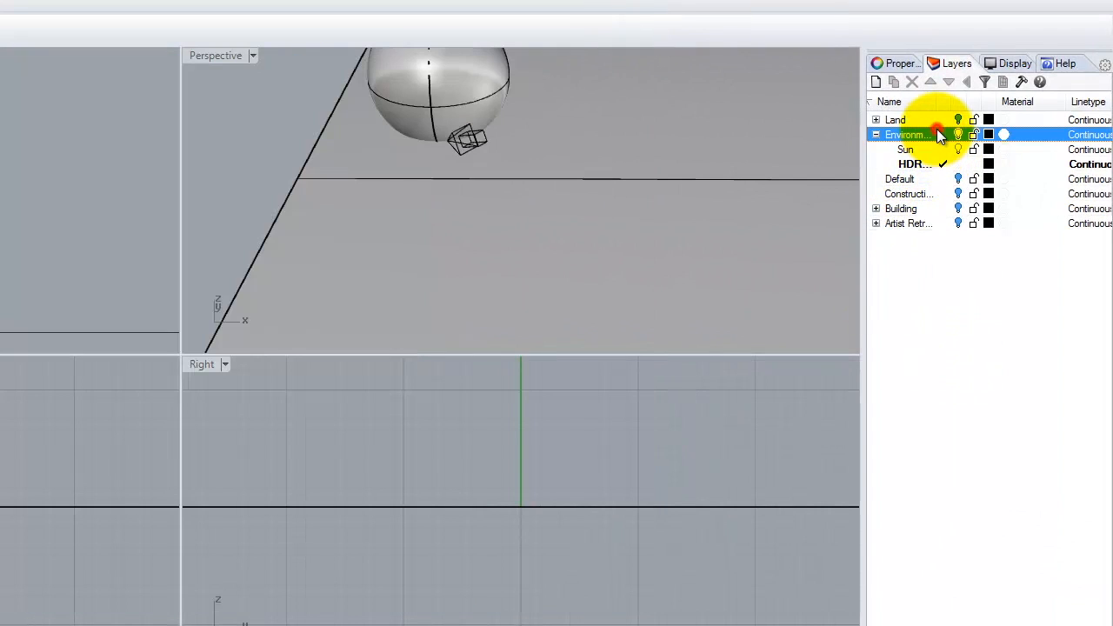
left_click(956, 164)
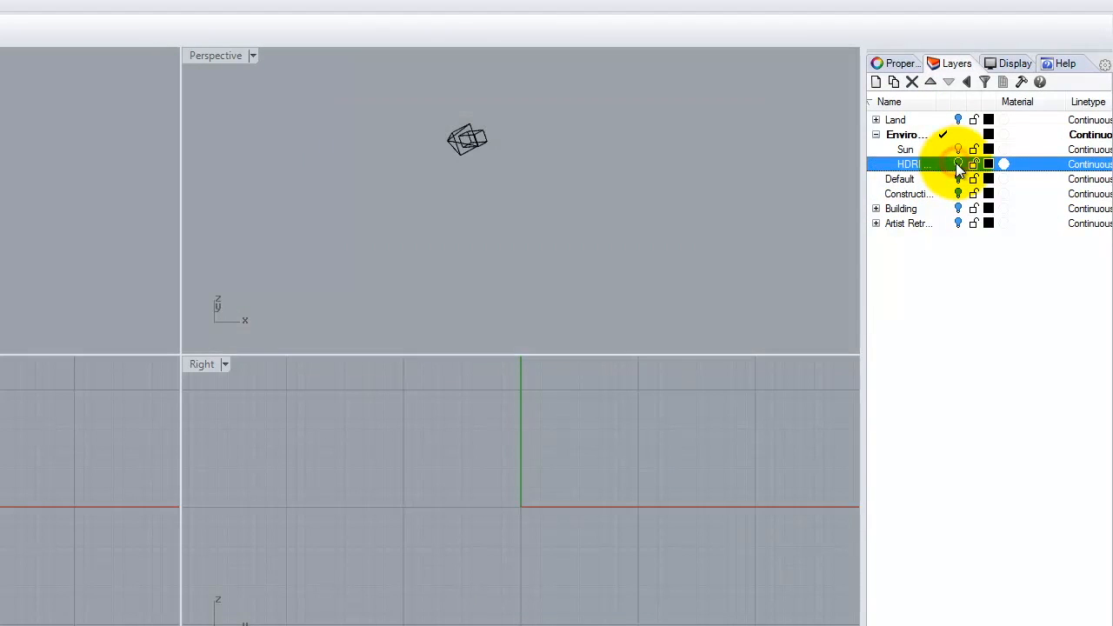
left_click(903, 120)
left_click(958, 121)
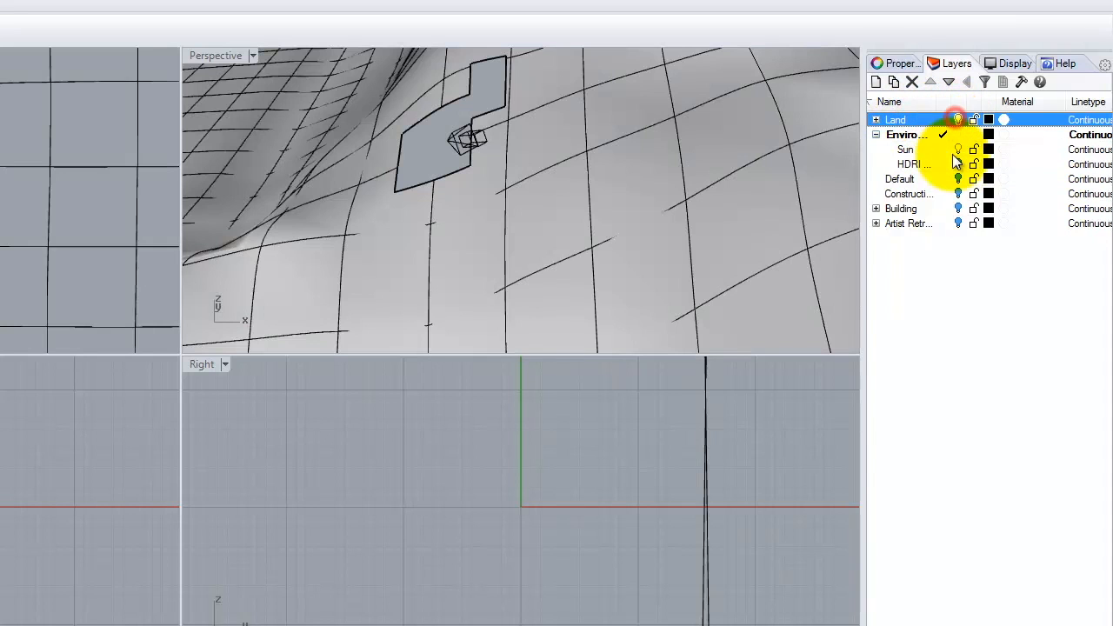
left_click(958, 179)
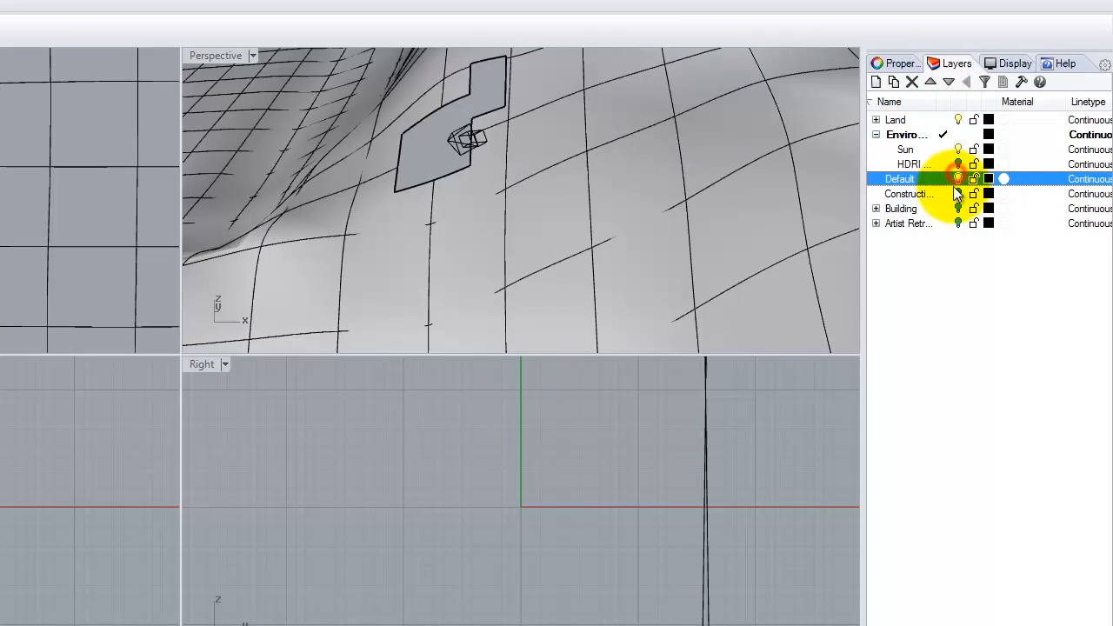
left_click(959, 194)
left_click(958, 209)
left_click(959, 223)
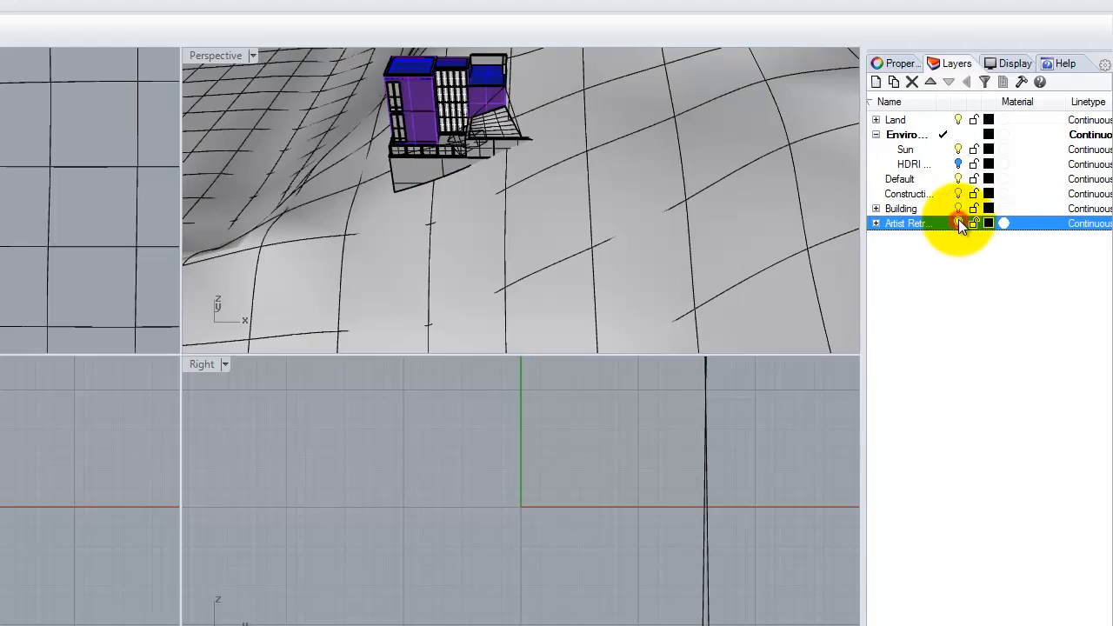
- Maximize the Perspective view, orbit around the building, and start a V-Ray render
double_click(209, 56)
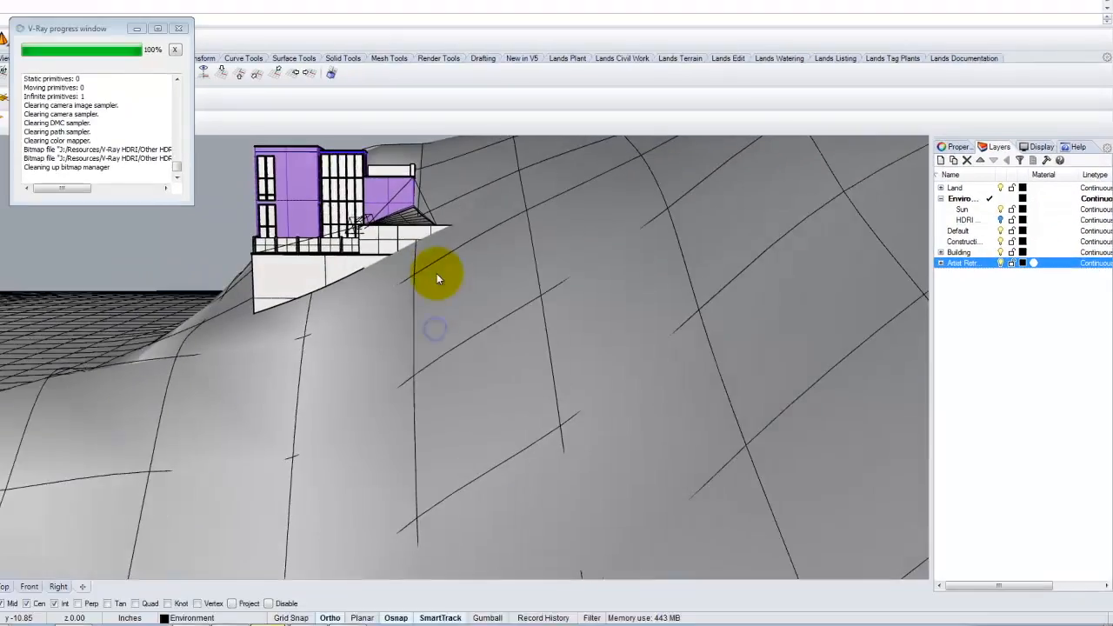
scroll(438, 311, "down", 8)
scroll(309, 266, "up", 10)
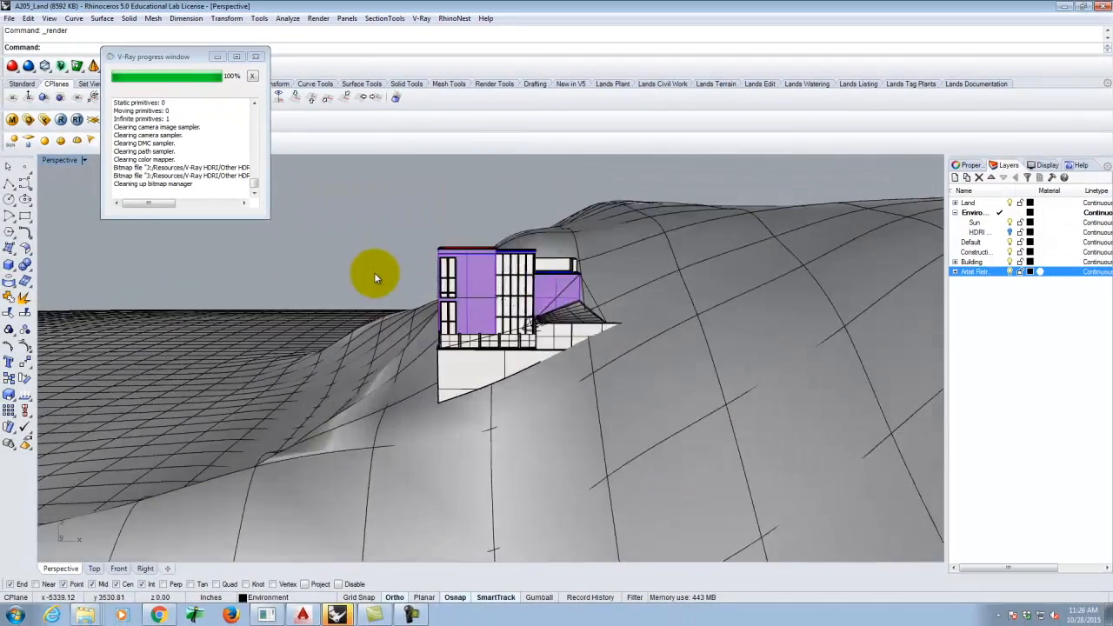
right_click_drag(545, 350, 515, 348)
scroll(609, 313, "up", 2)
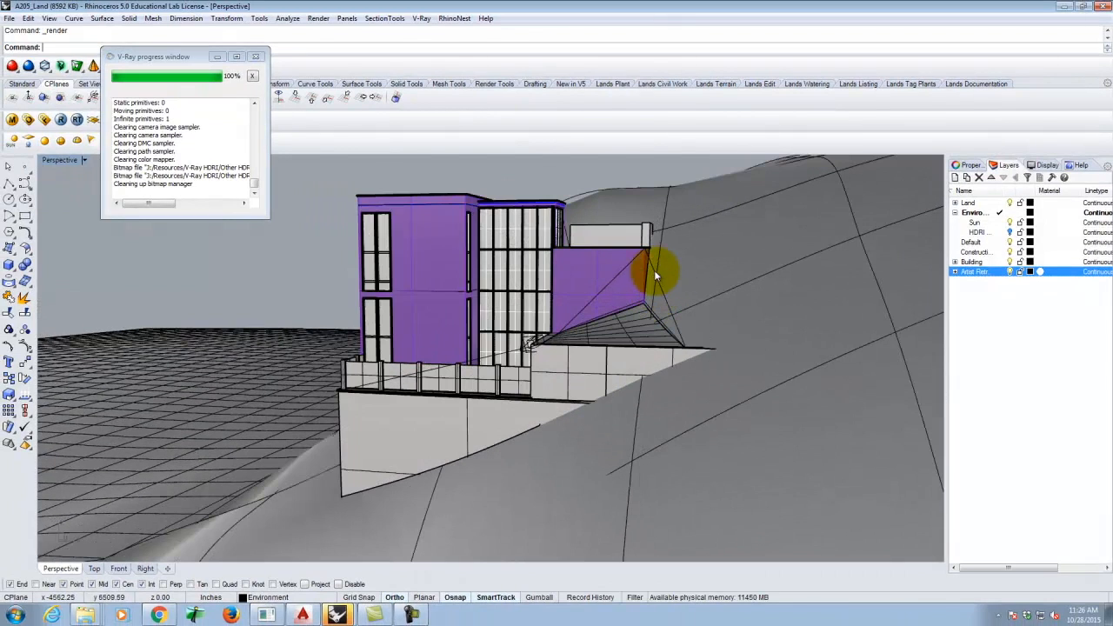
left_click(59, 119)
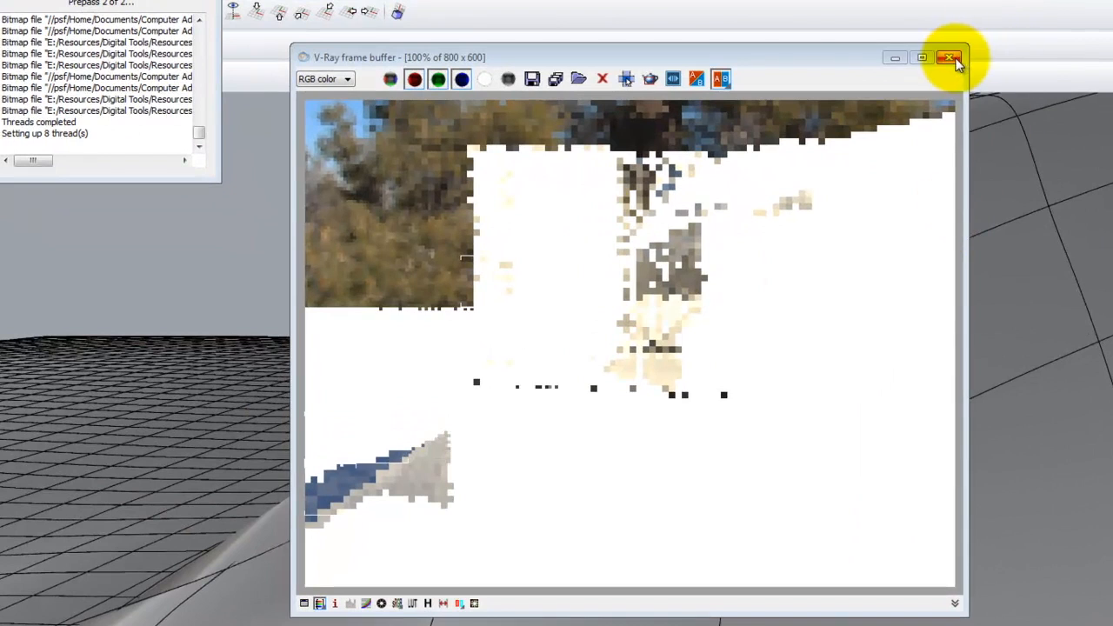
- Close the frame buffer and enable Physical camera On in the V-Ray Camera settings
left_click(950, 58)
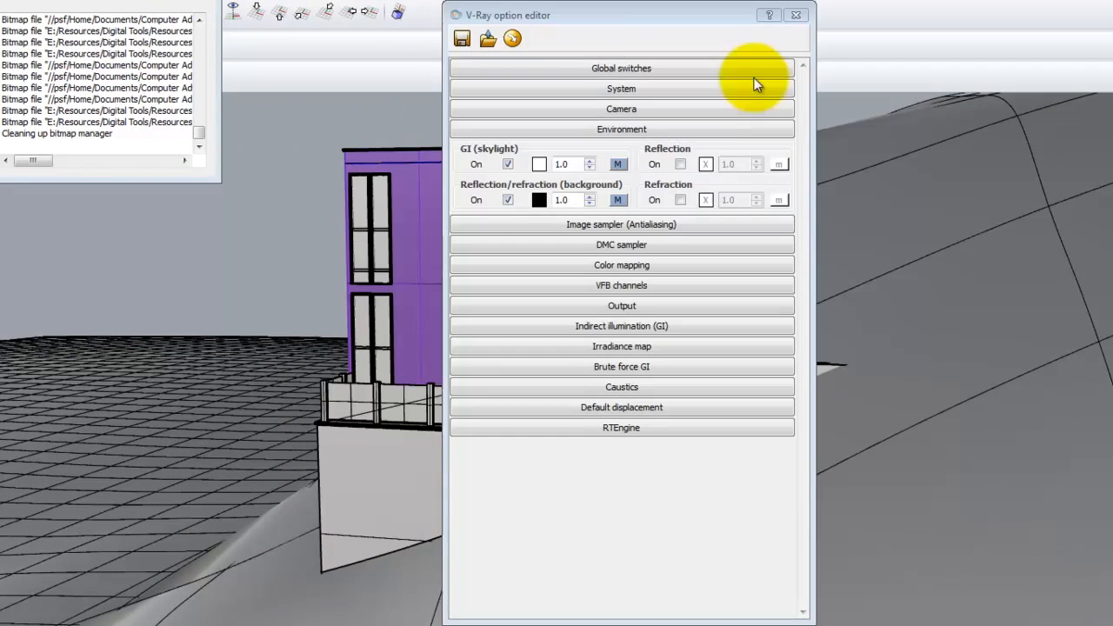
left_click(619, 110)
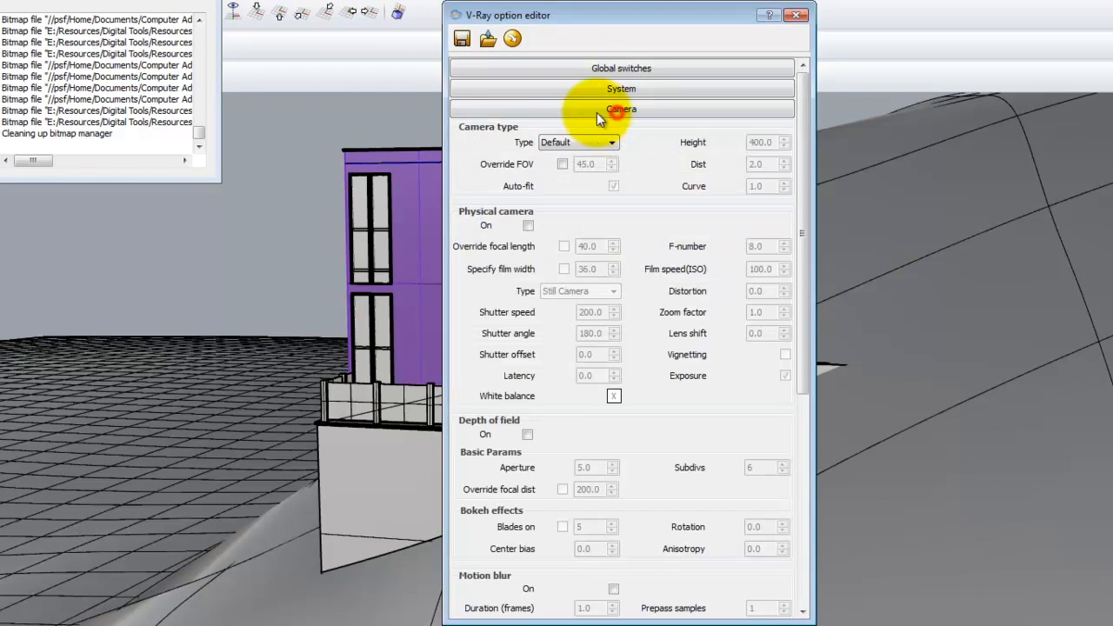
left_click(528, 226)
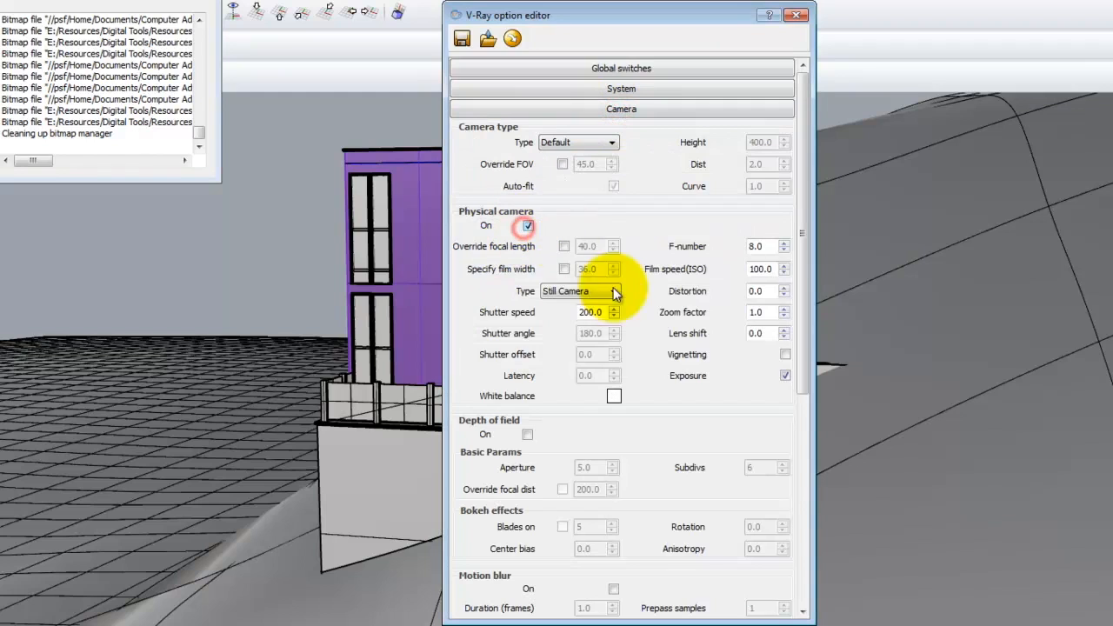
left_click(795, 15)
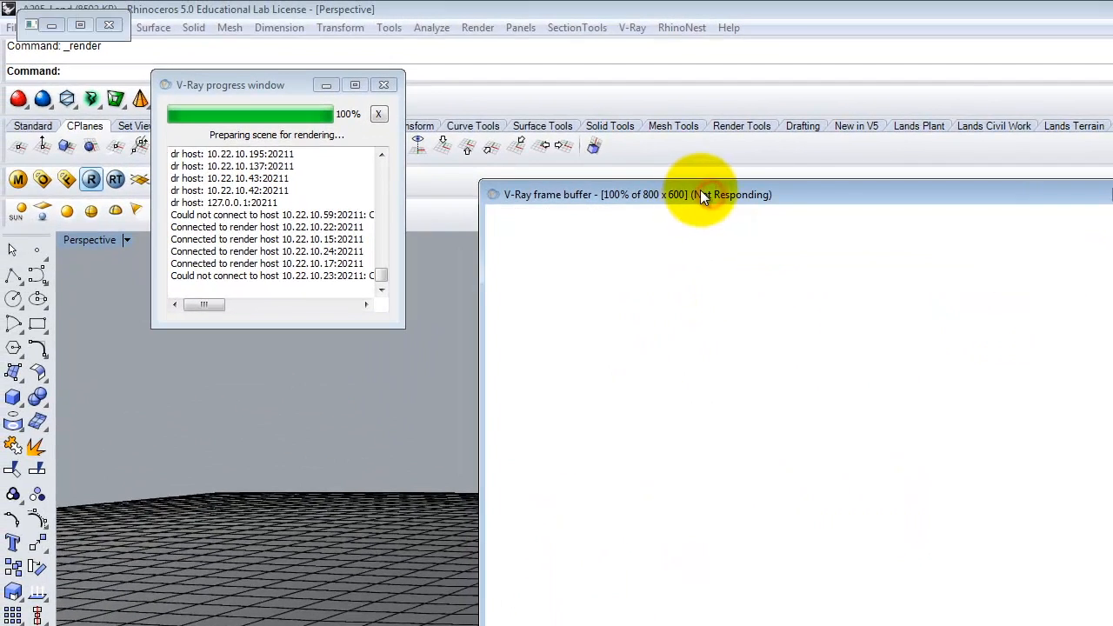
- Wait for the unresponsive render to finish, then return to the sIBL Archive page
left_click(108, 25)
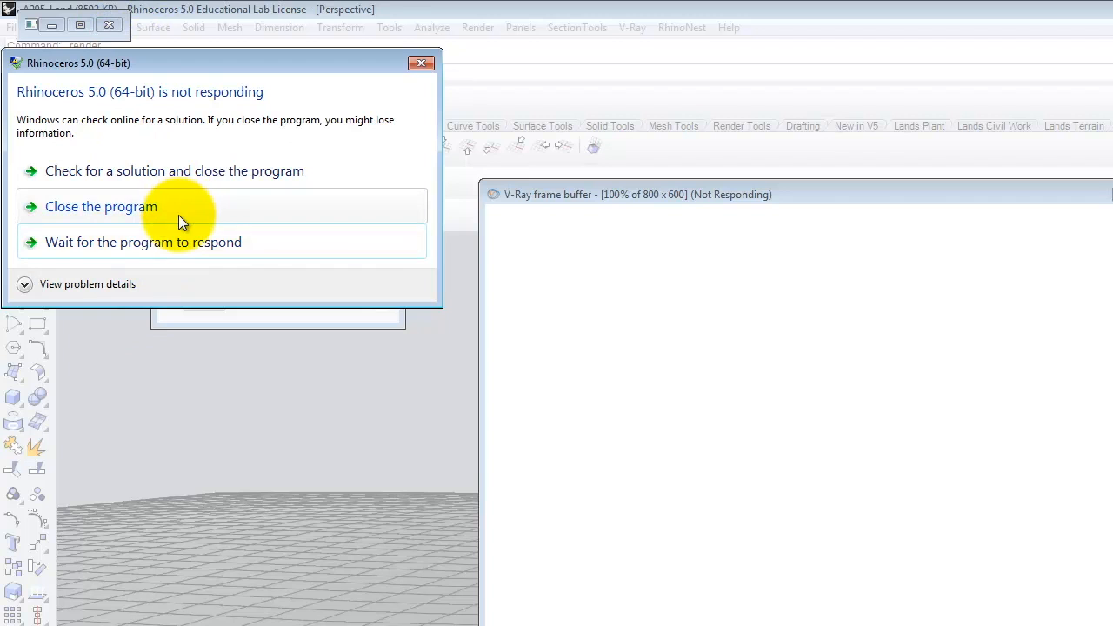
left_click(159, 242)
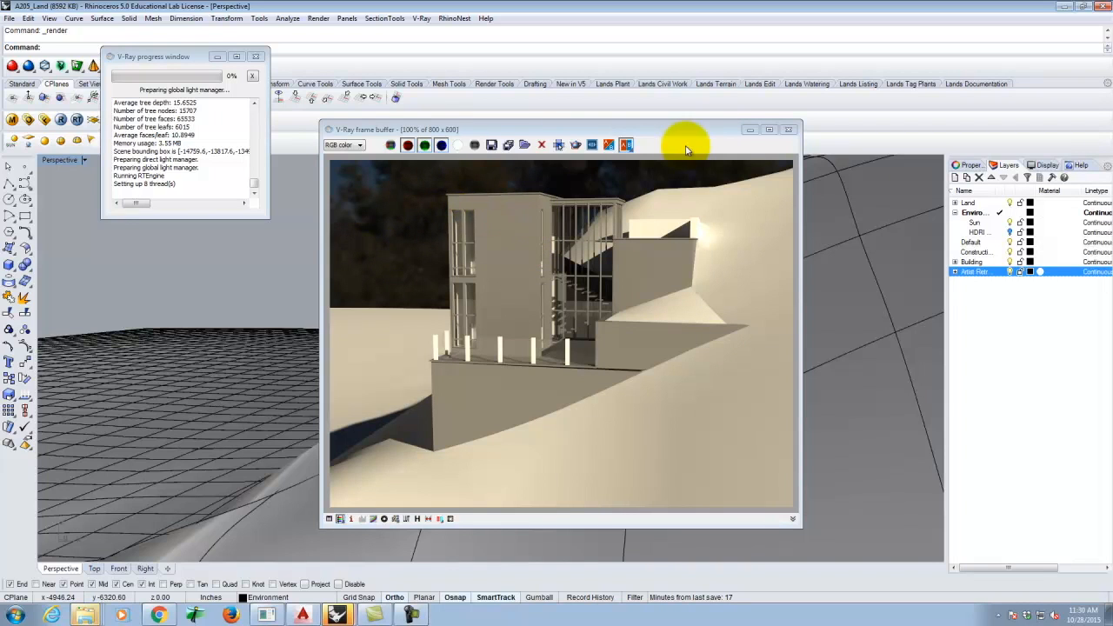
left_click(158, 615)
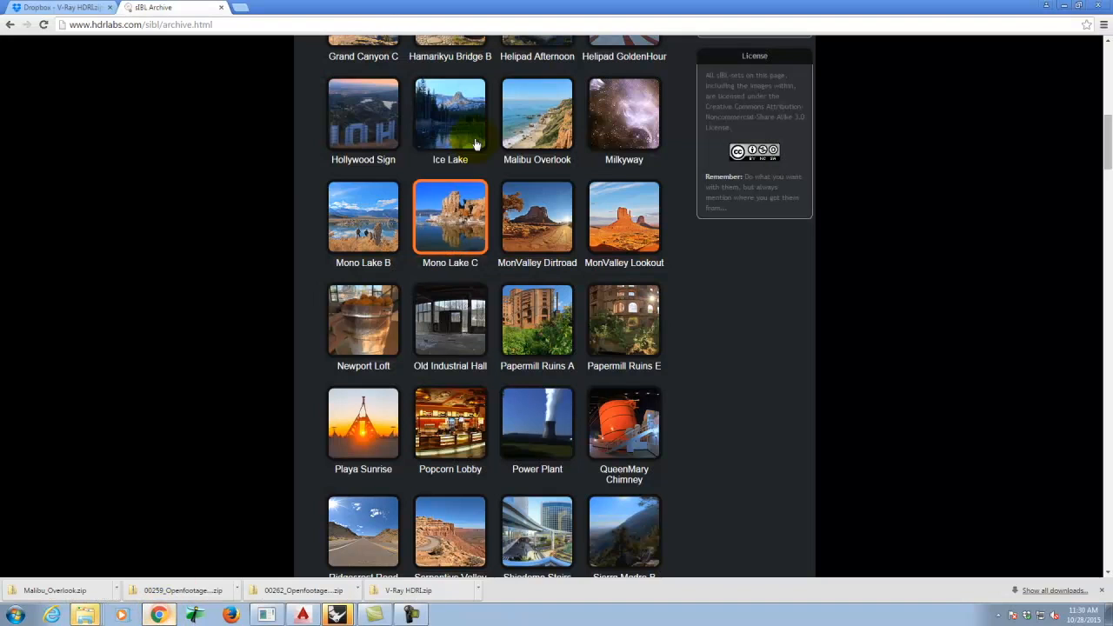
scroll(689, 339, "up", 4)
scroll(689, 359, "up", 4)
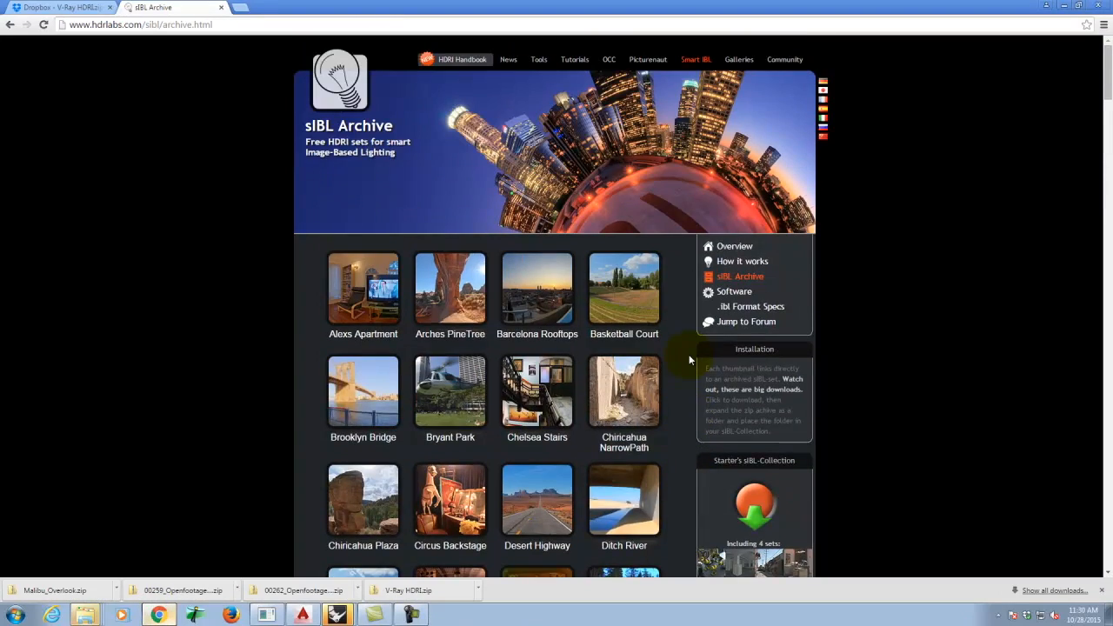
scroll(687, 362, "down", 5)
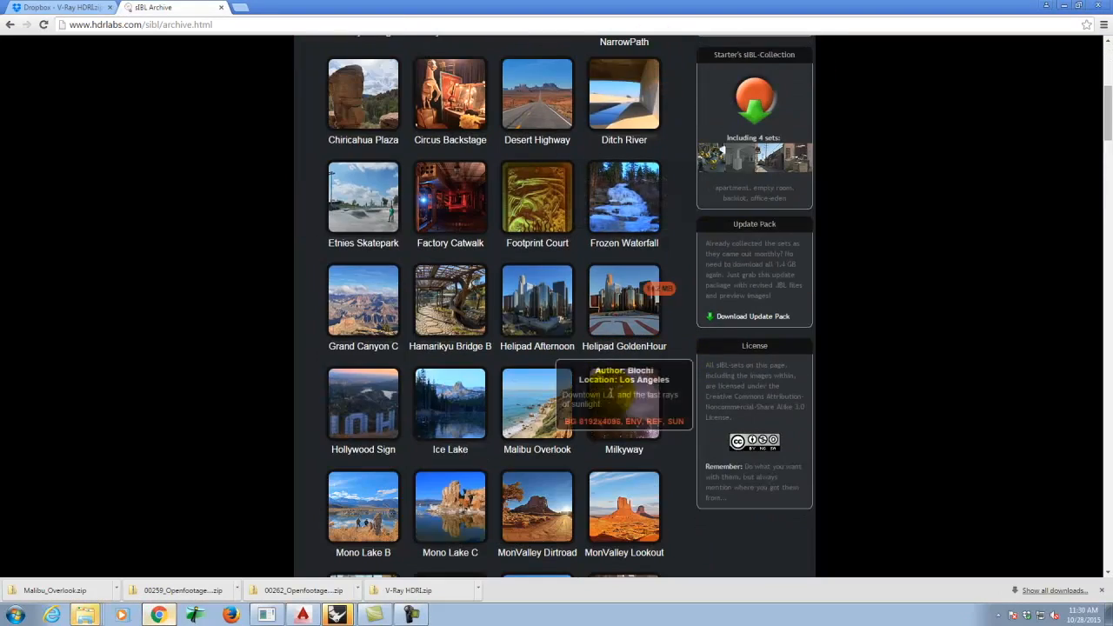
scroll(567, 408, "down", 2)
mouse_move(533, 294)
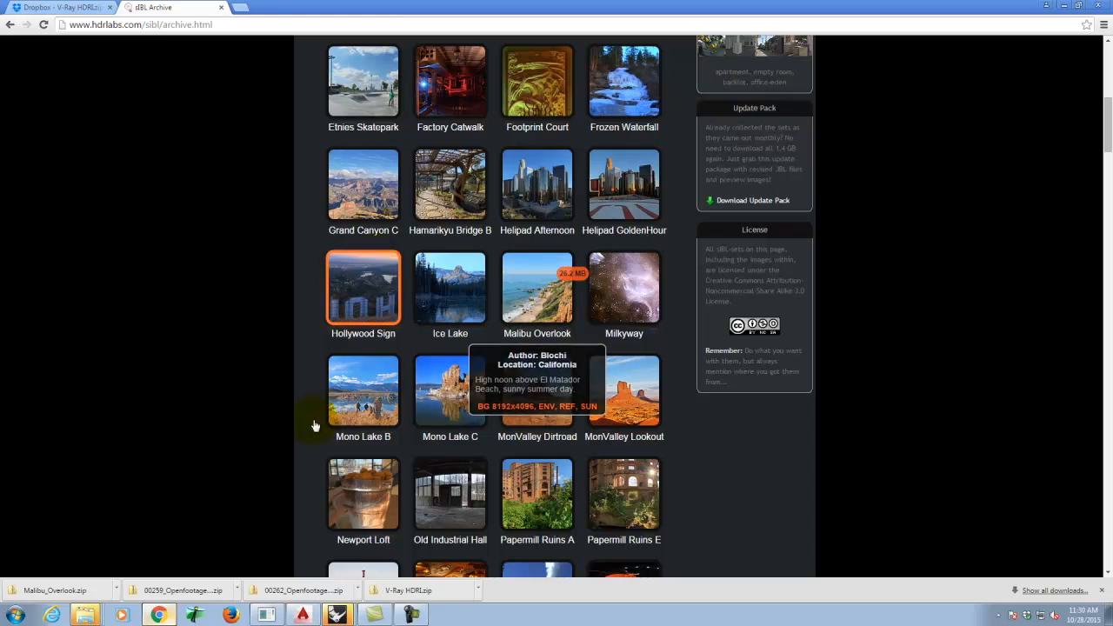
left_click(335, 615)
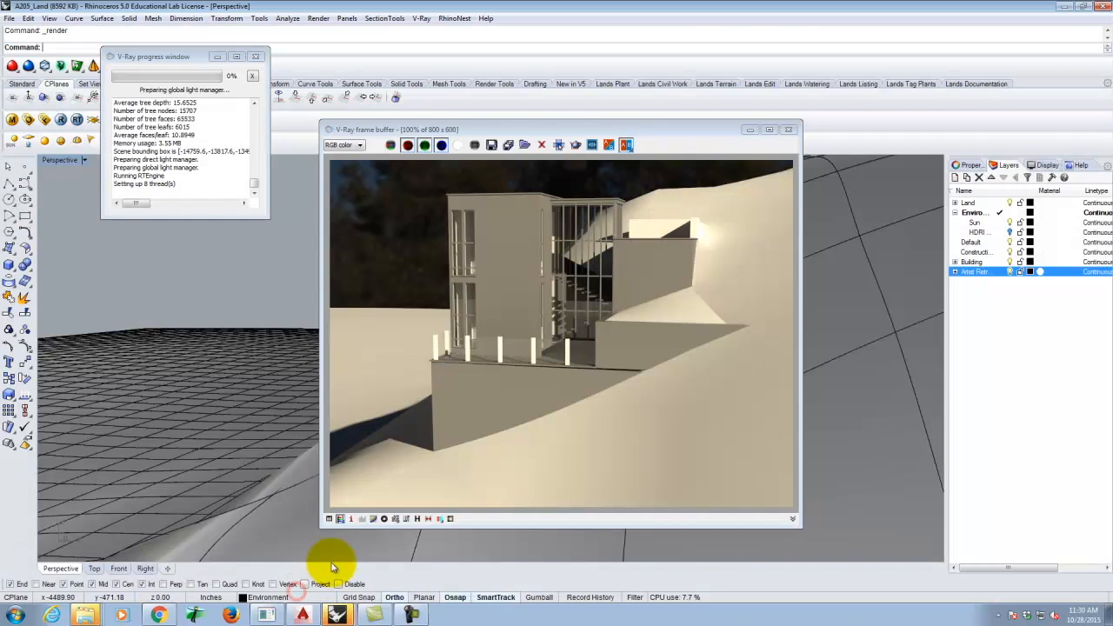
- Show only the HDRI sphere layer, hiding terrain and building layers, and maximize the Top view
left_click(788, 129)
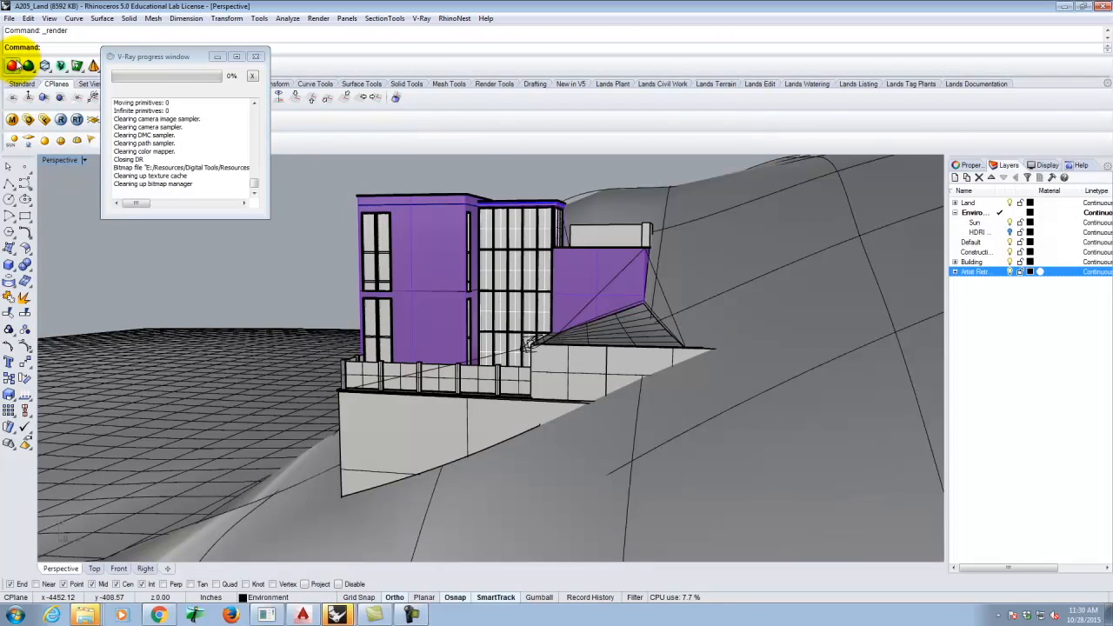
left_click(1011, 232)
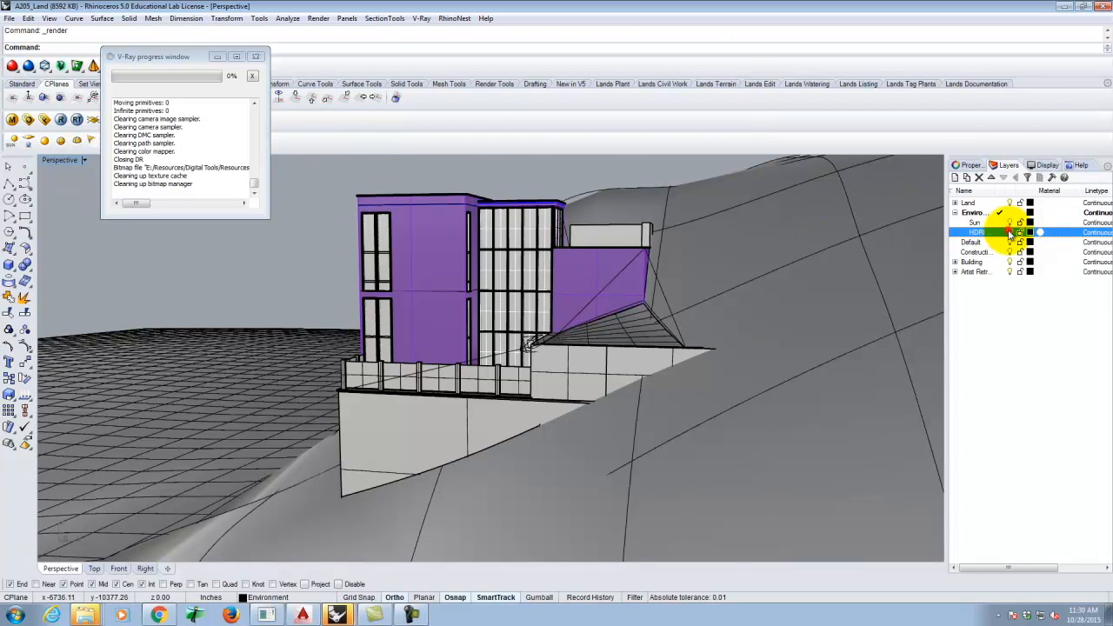
left_click(1010, 231)
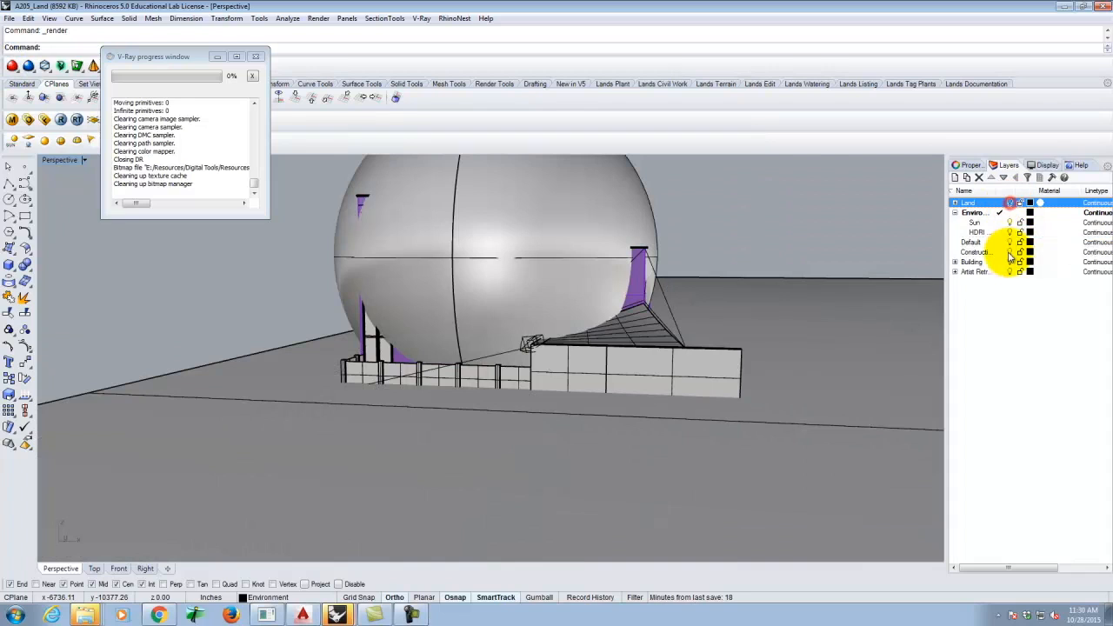
left_click(1009, 263)
left_click(1010, 273)
left_click(1010, 252)
left_click(1010, 244)
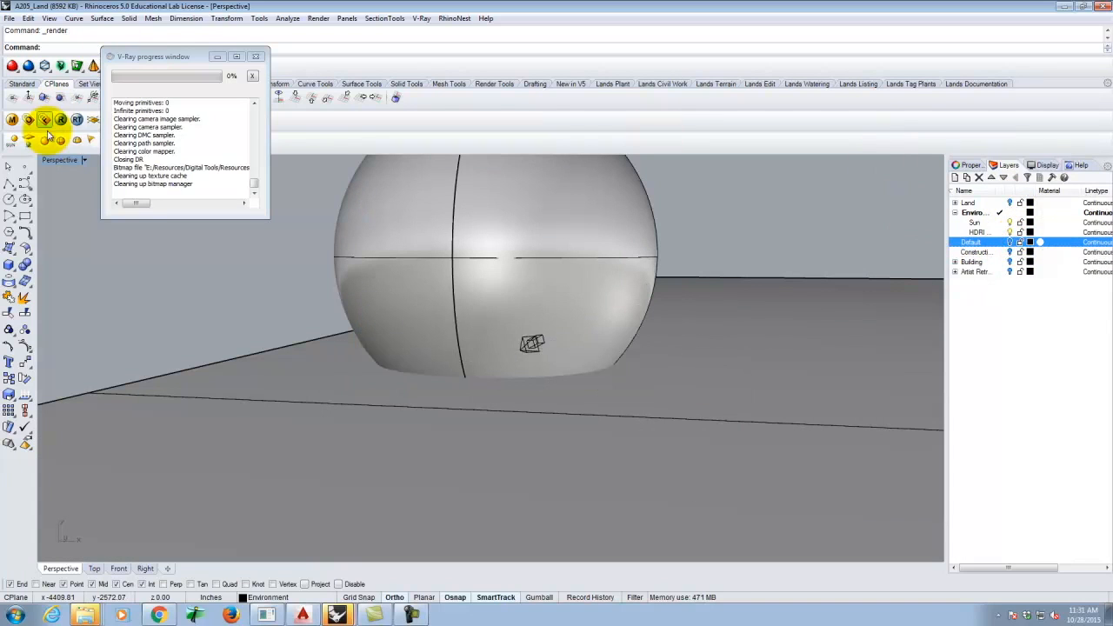
double_click(46, 161)
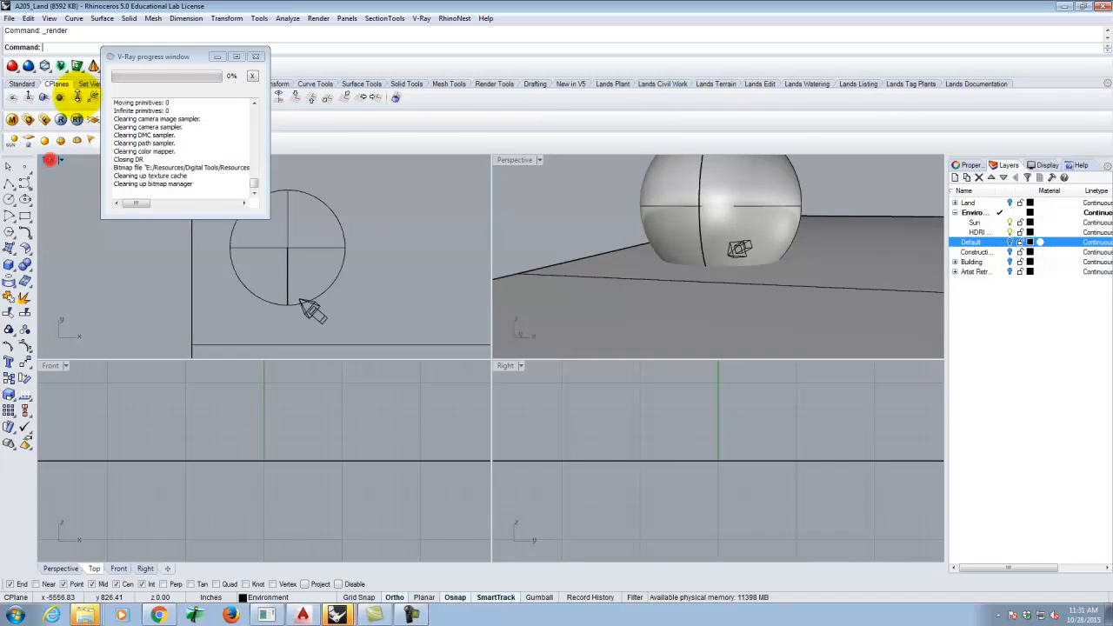
double_click(51, 160)
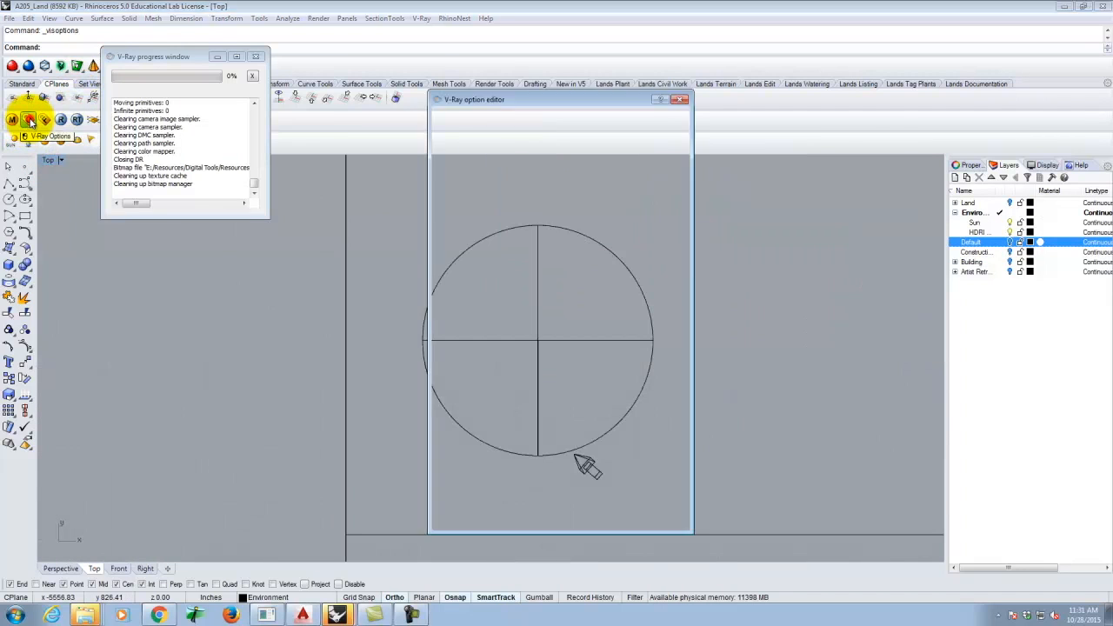
- Set the skylight environment map to the Malibu_Overlook_Env HDR image
left_click(29, 120)
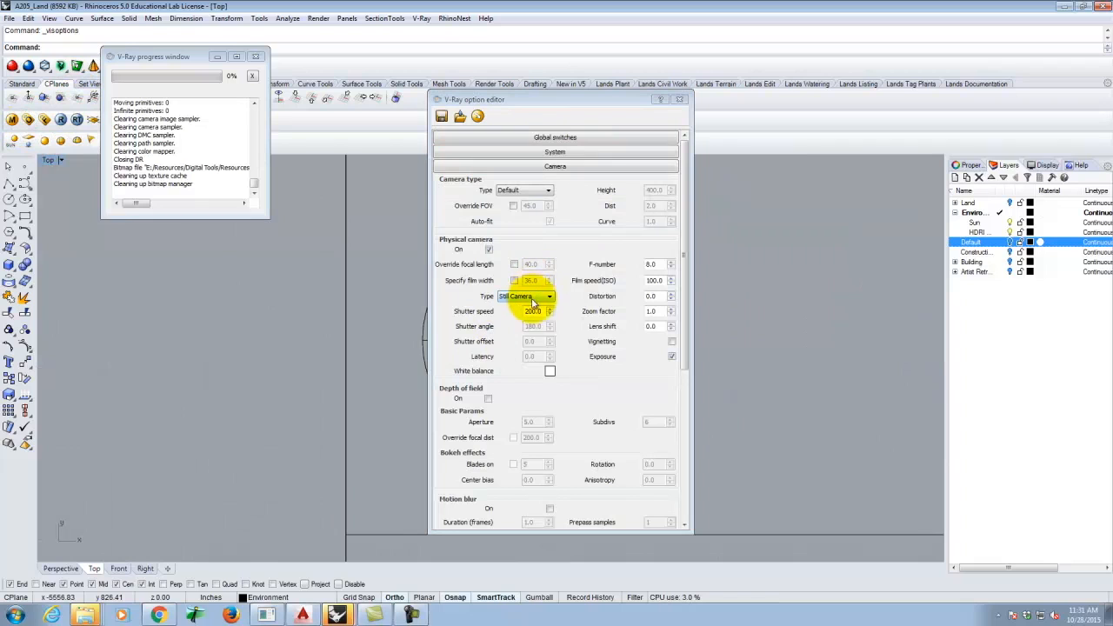
left_click(553, 165)
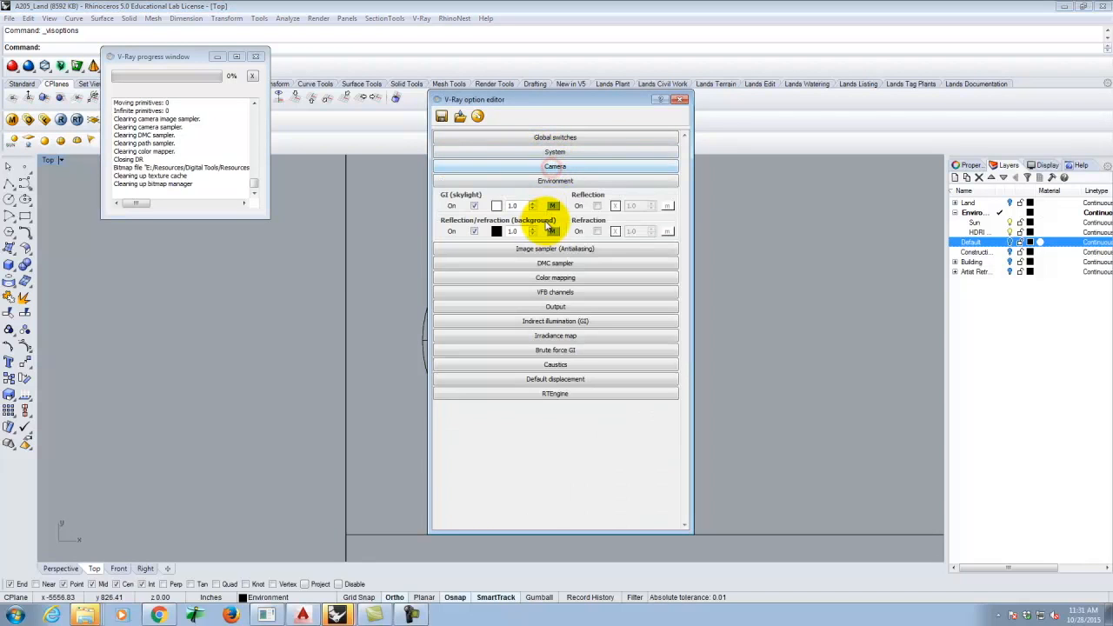
left_click(553, 206)
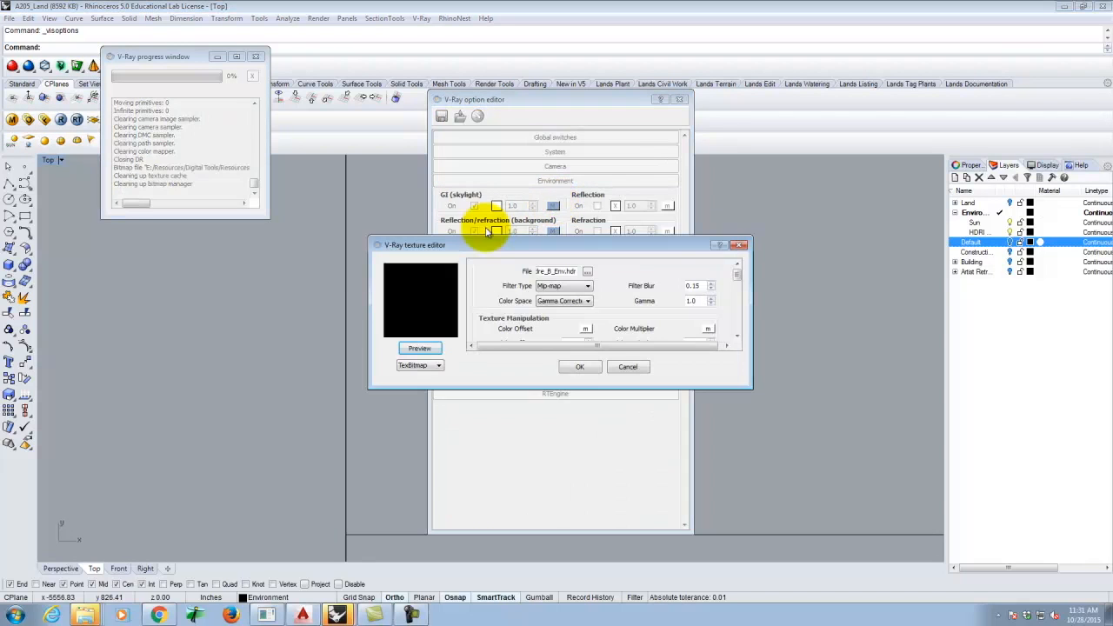
left_click(587, 272)
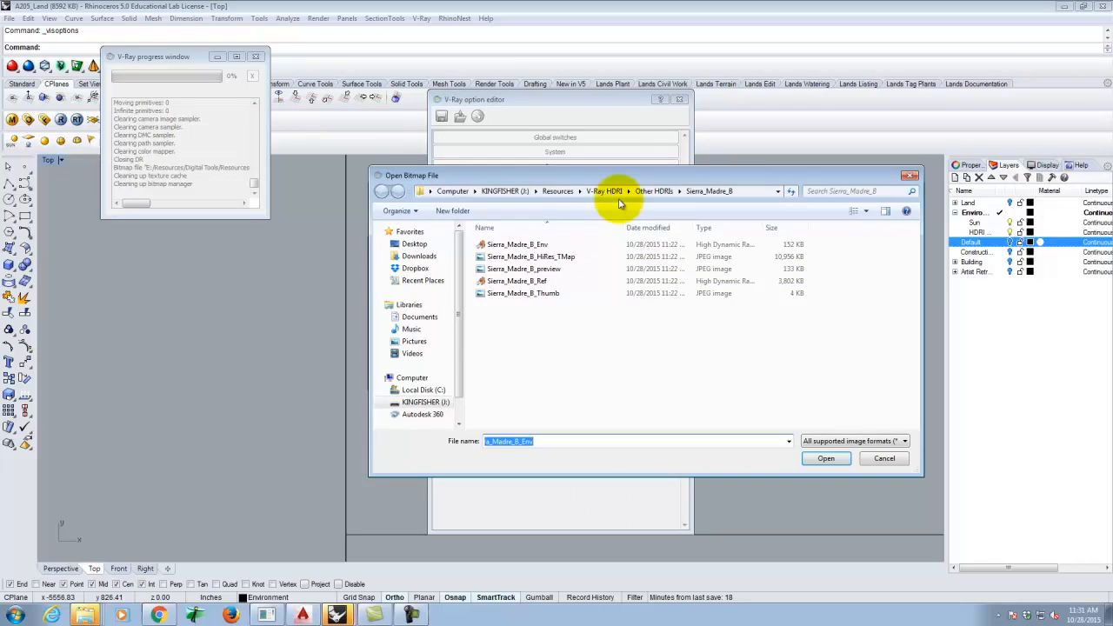
left_click(654, 190)
left_click(605, 191)
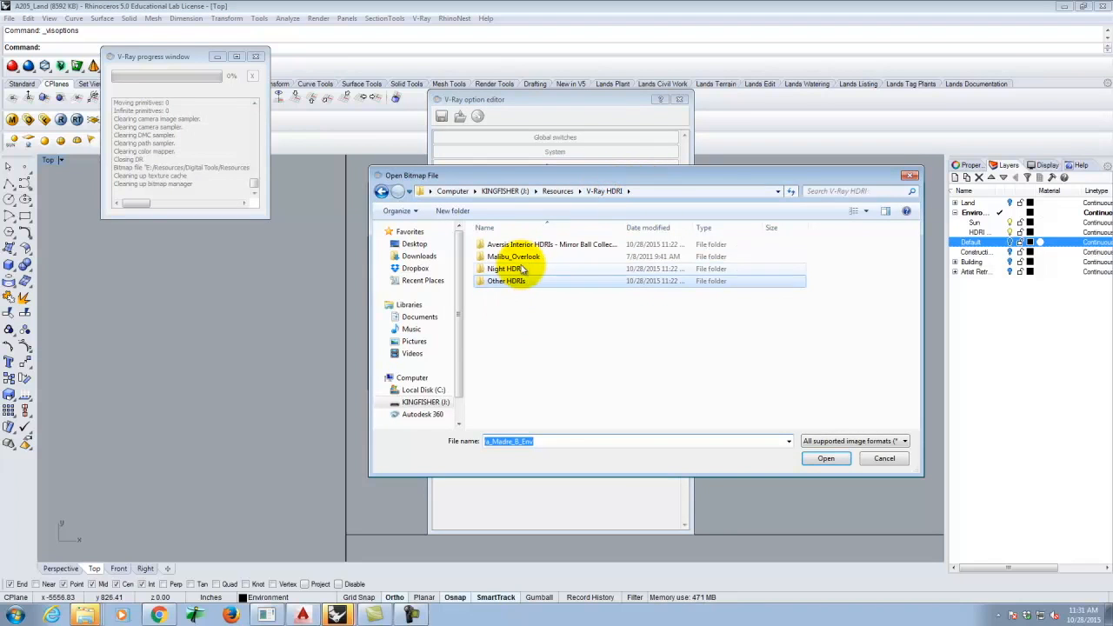
double_click(513, 257)
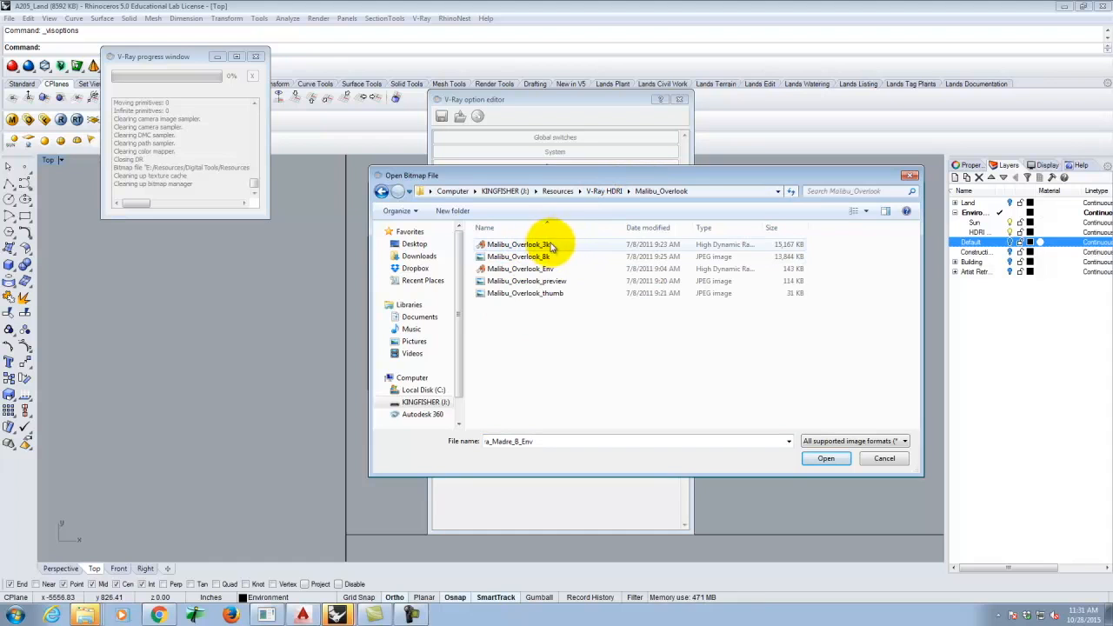
left_click(546, 269)
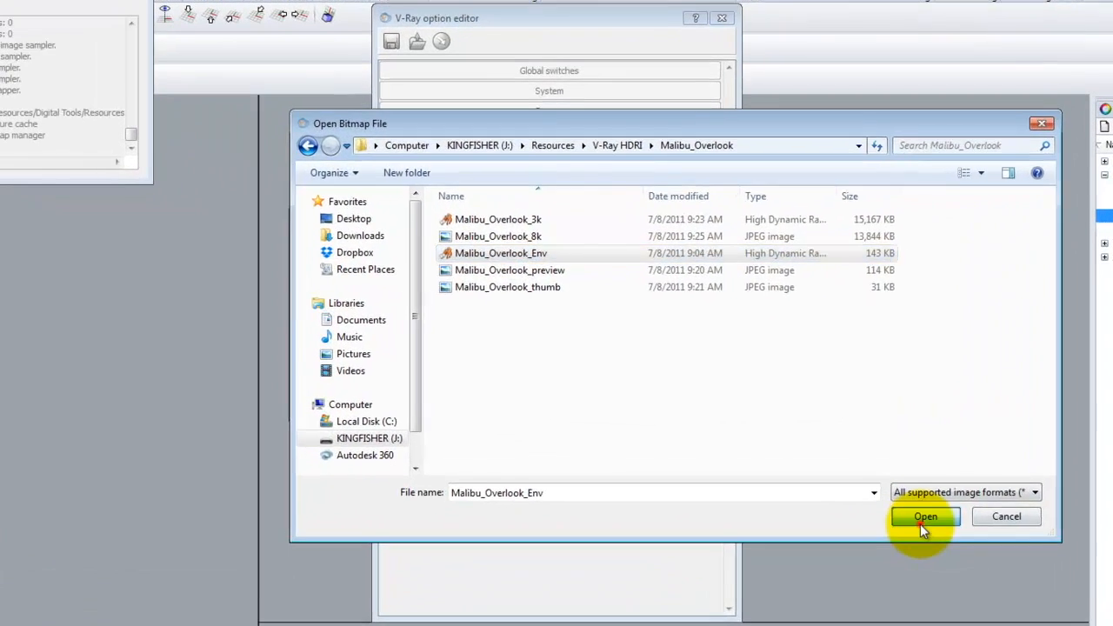
left_click(844, 471)
left_click(581, 366)
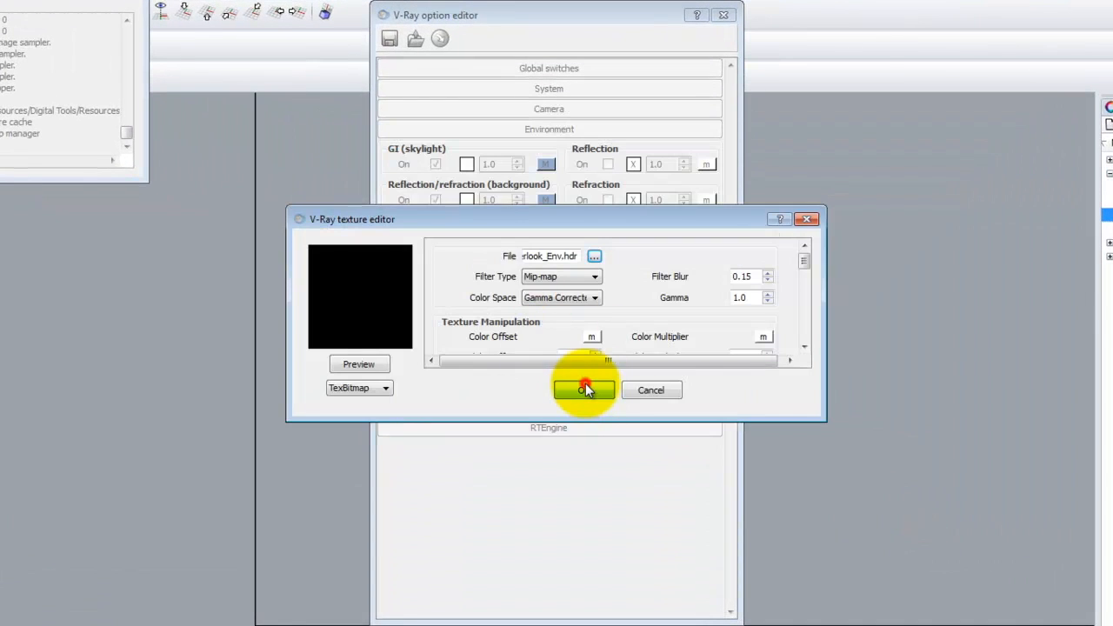
- Load Sierra_Madre_B_Ref.hdr as the background map texture
left_click(545, 201)
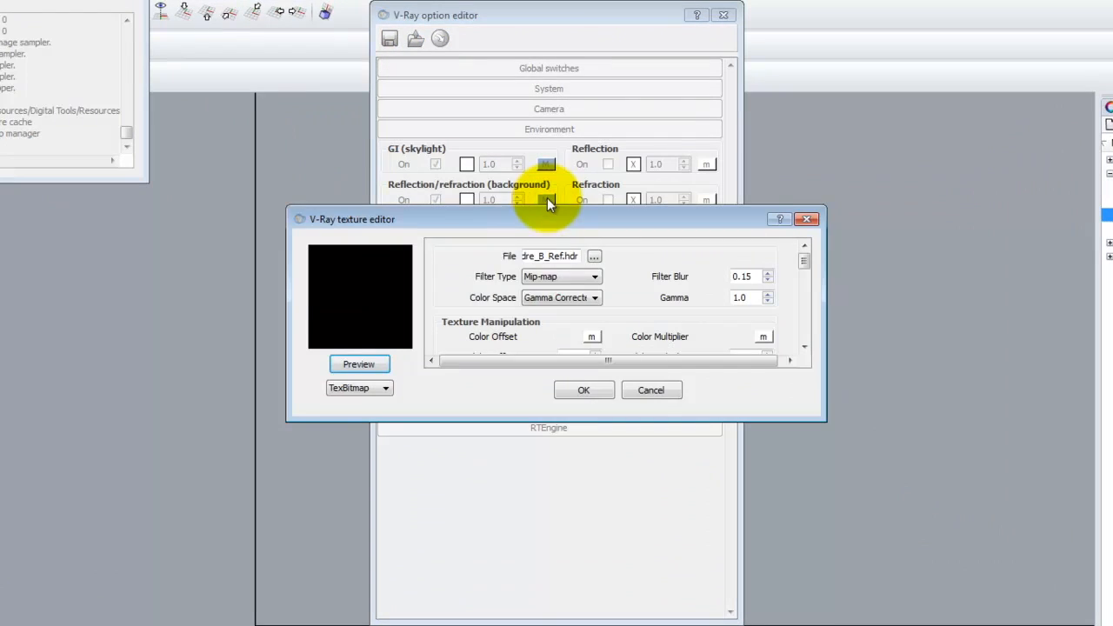
left_click(594, 256)
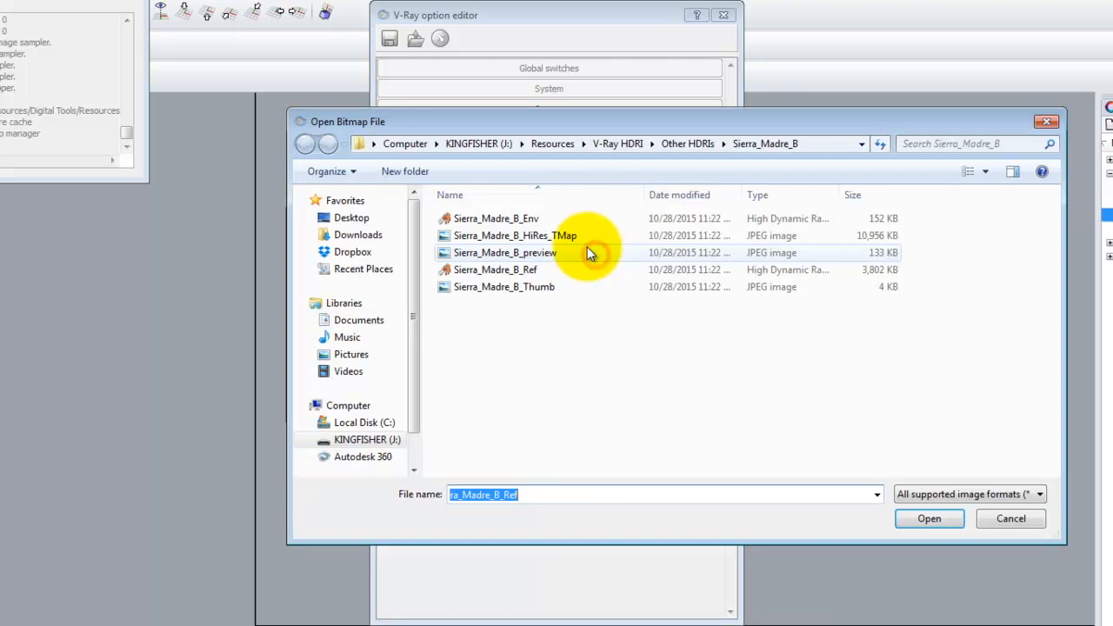
left_click(516, 276)
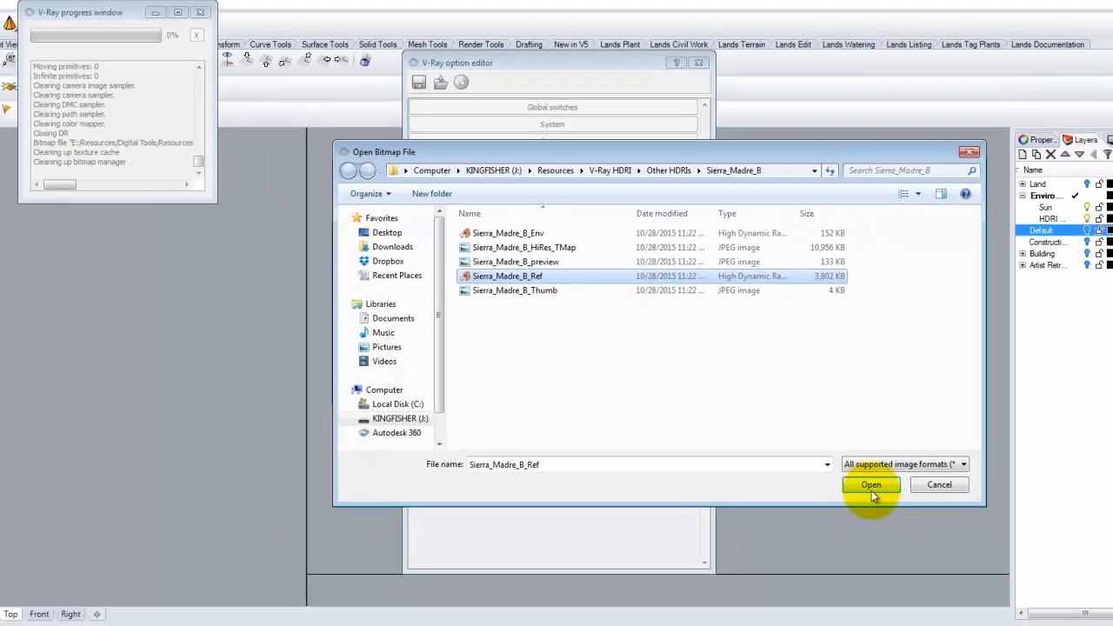
left_click(929, 518)
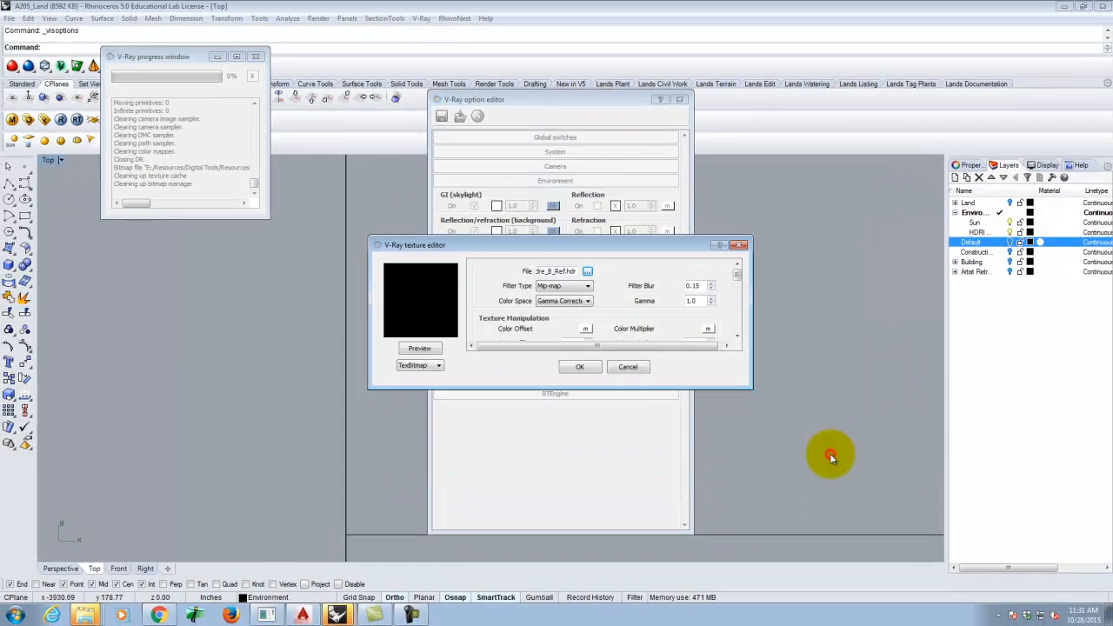
left_click(581, 366)
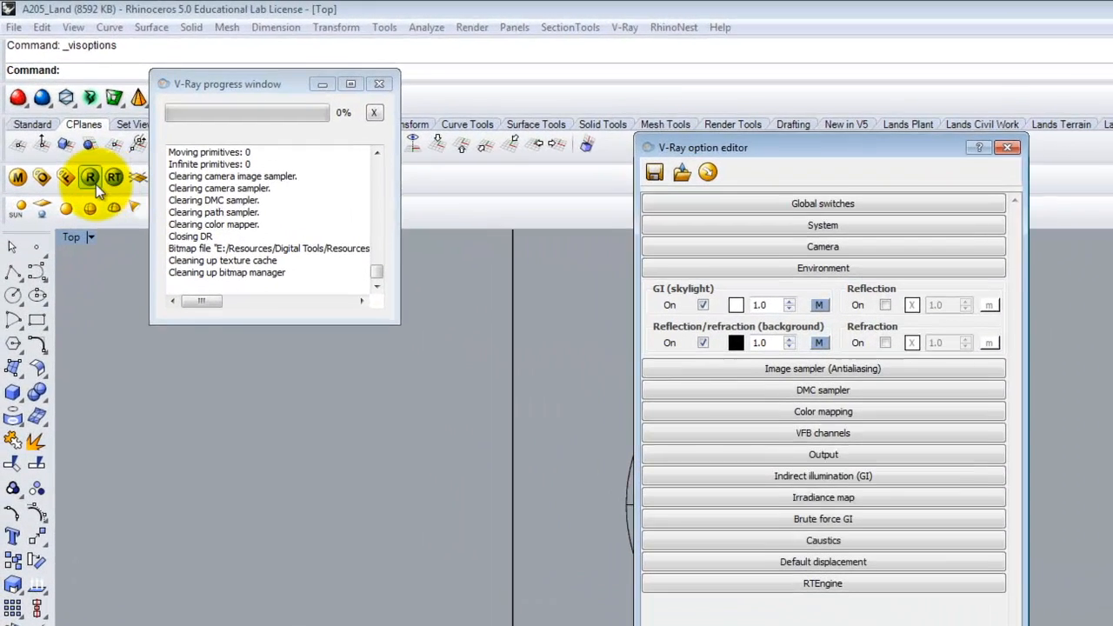
- Render the chrome sphere with V-Ray and close the render options
left_click(63, 124)
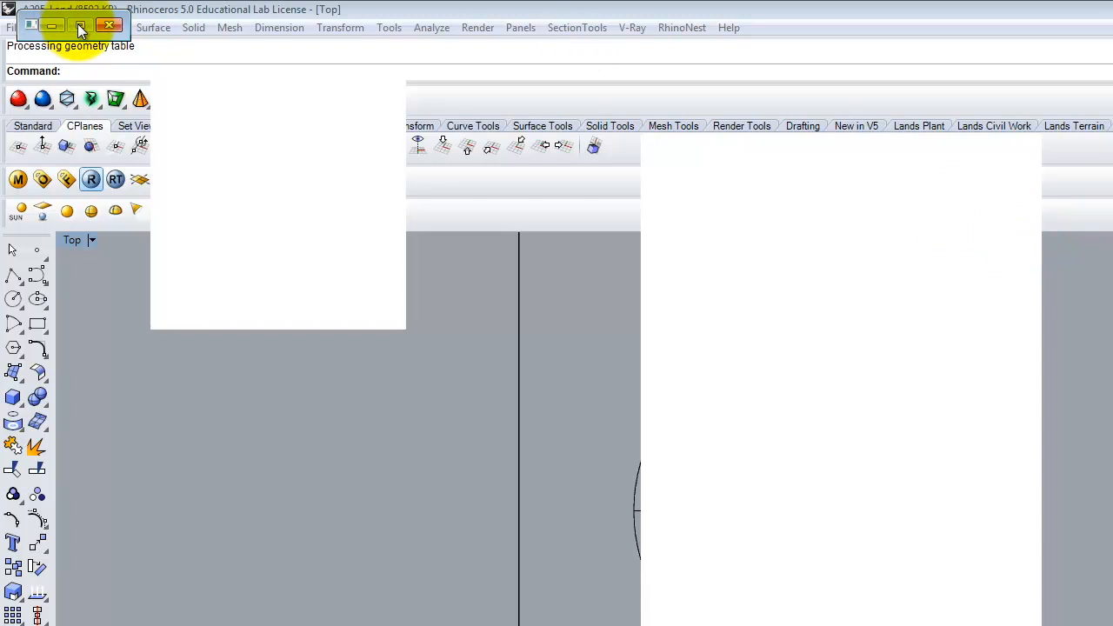
left_click_drag(85, 27, 190, 67)
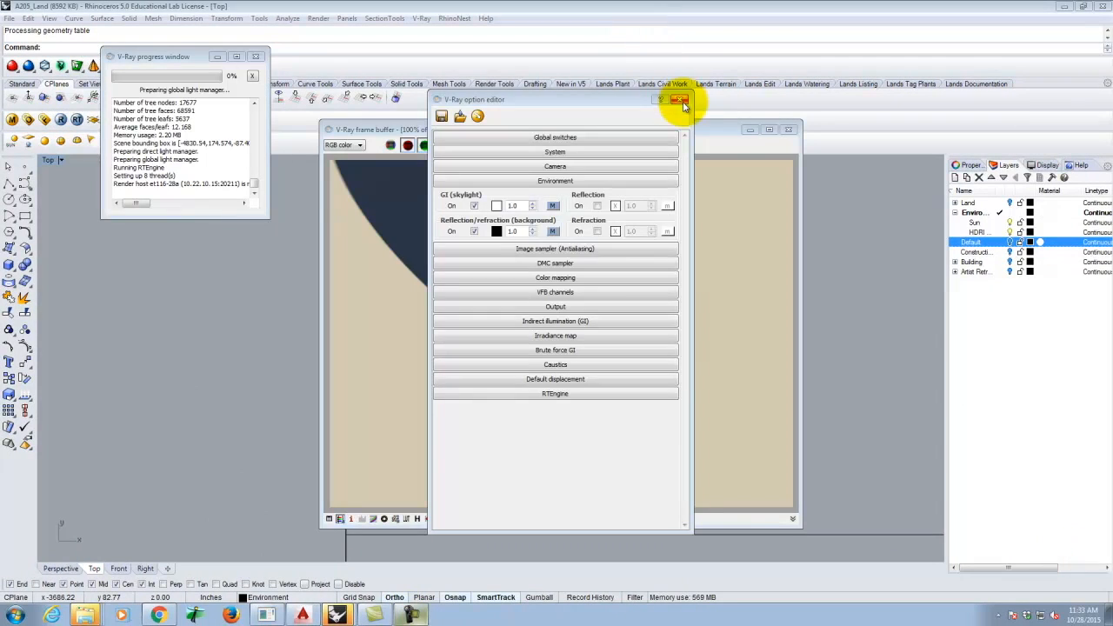
left_click(680, 100)
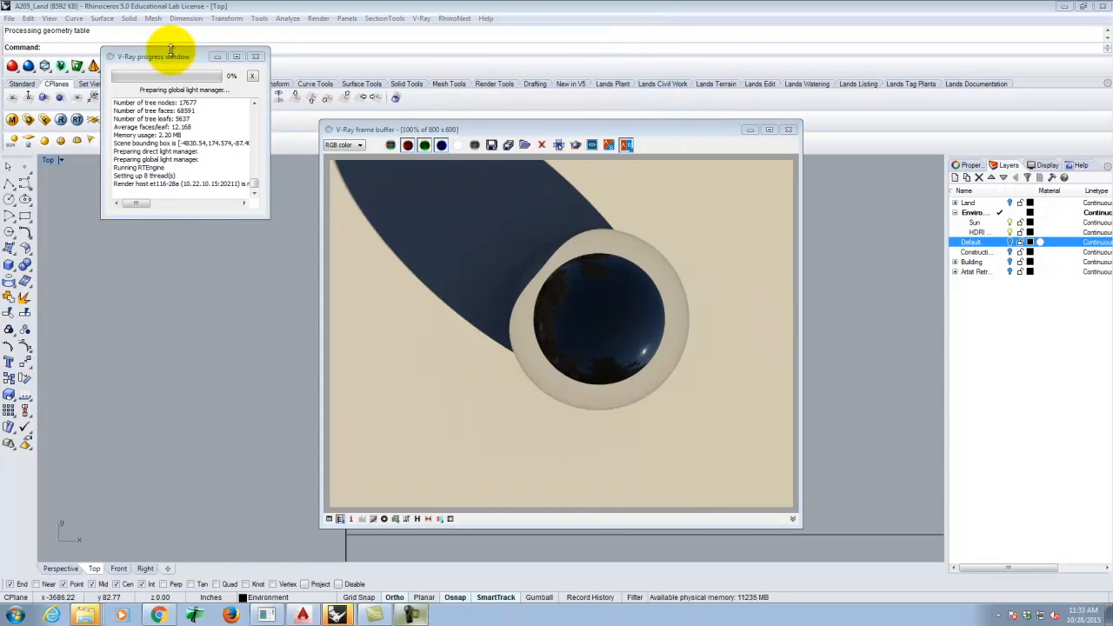
- Close the V-Ray progress log, load default V-Ray options, and close the rendered image
left_click_drag(174, 54, 178, 65)
left_click_drag(194, 219, 215, 432)
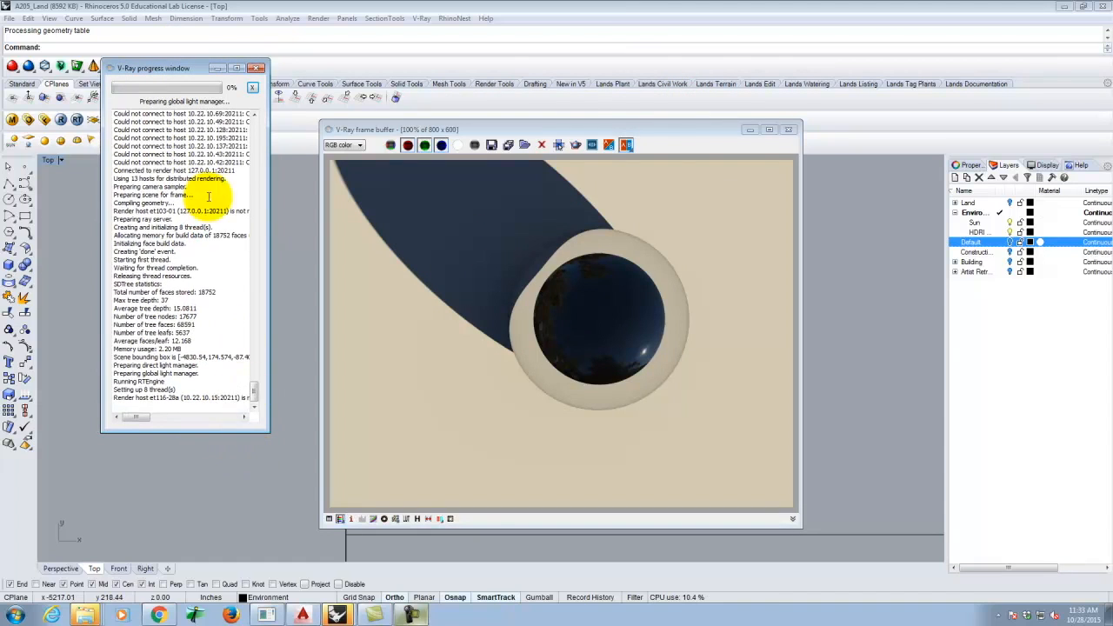
left_click(256, 68)
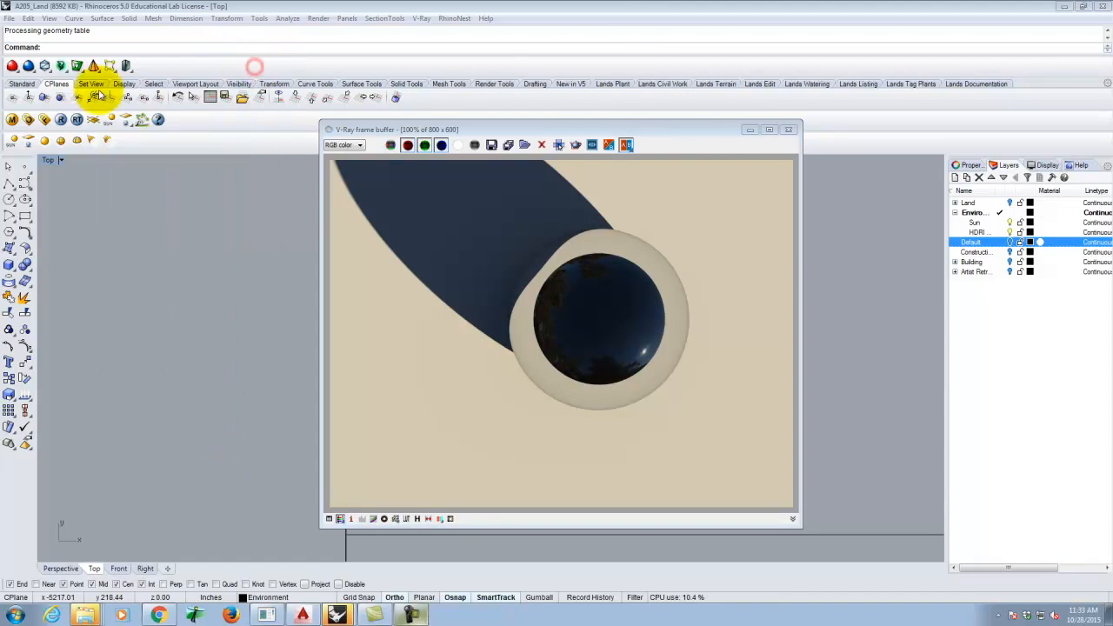
left_click(26, 119)
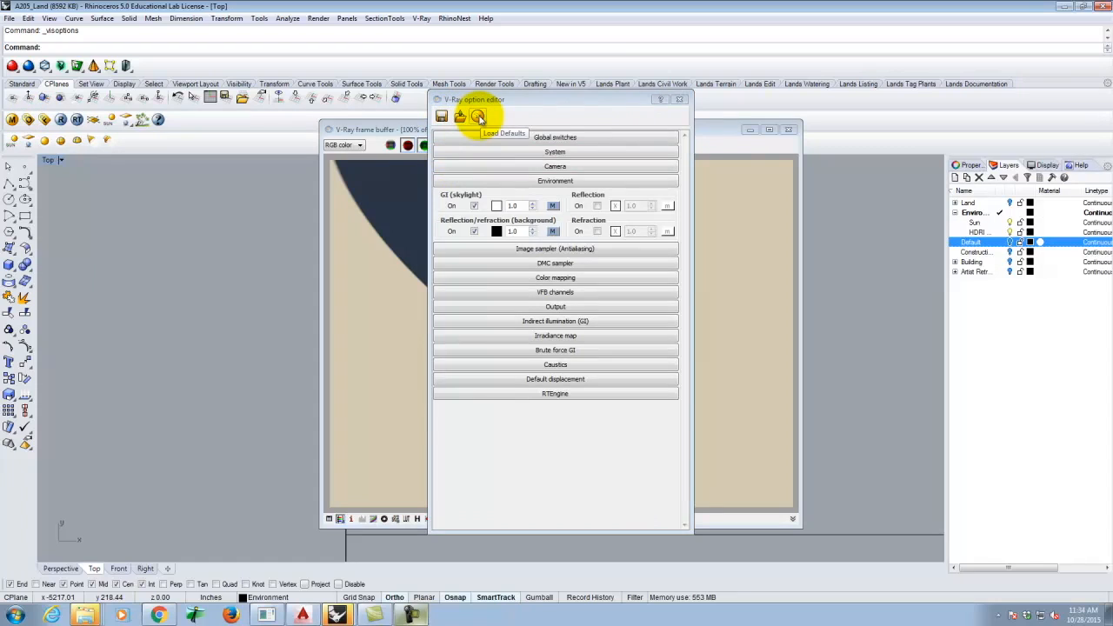
left_click(479, 118)
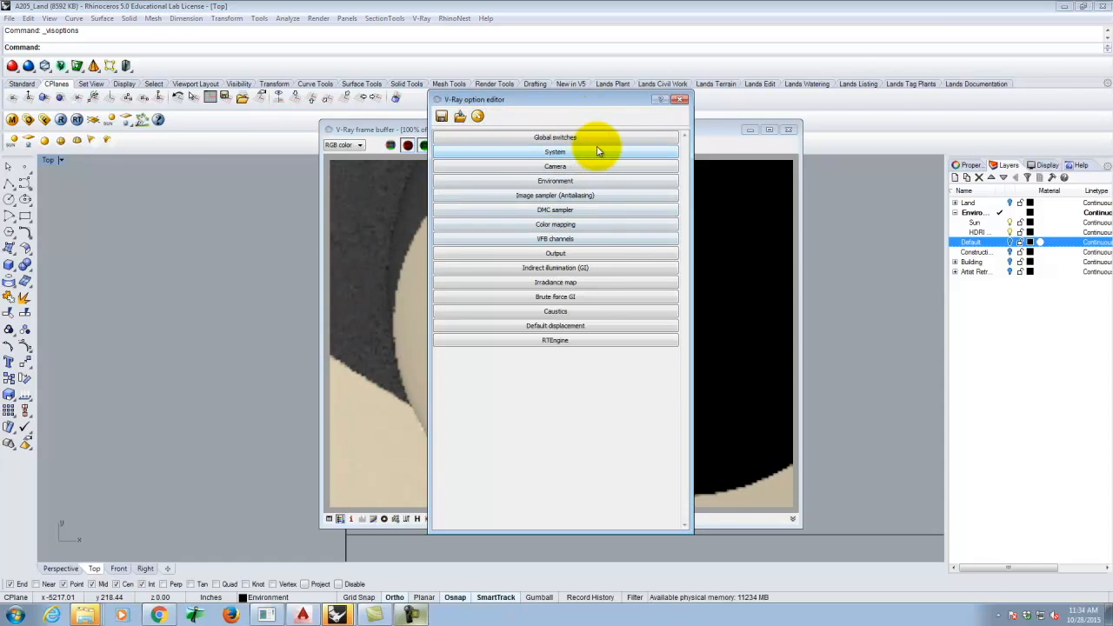
left_click(787, 129)
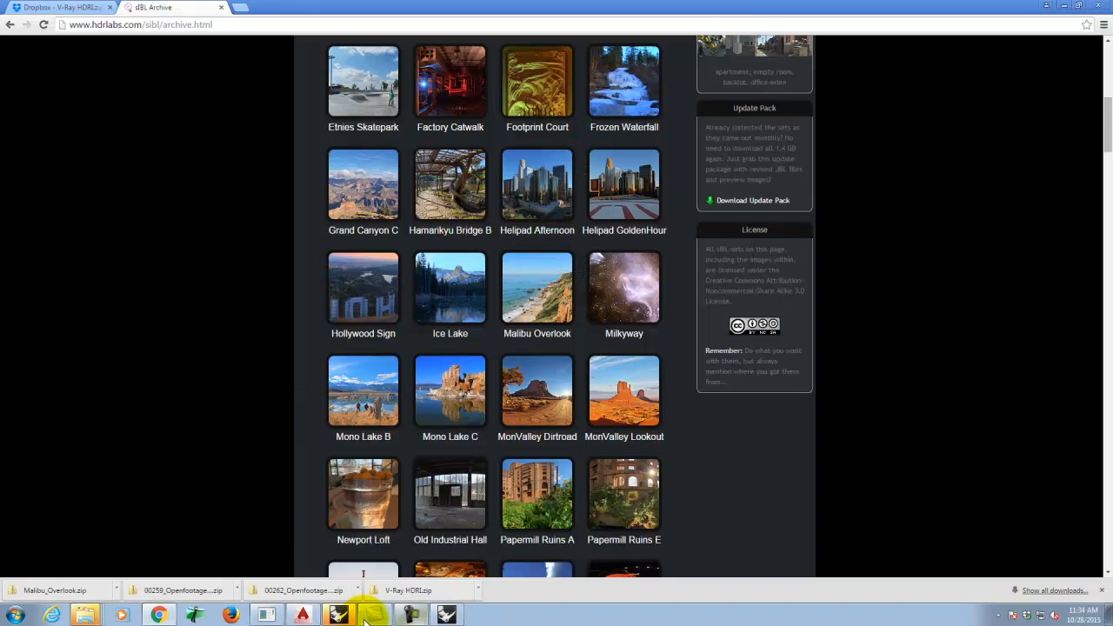
left_click(342, 618)
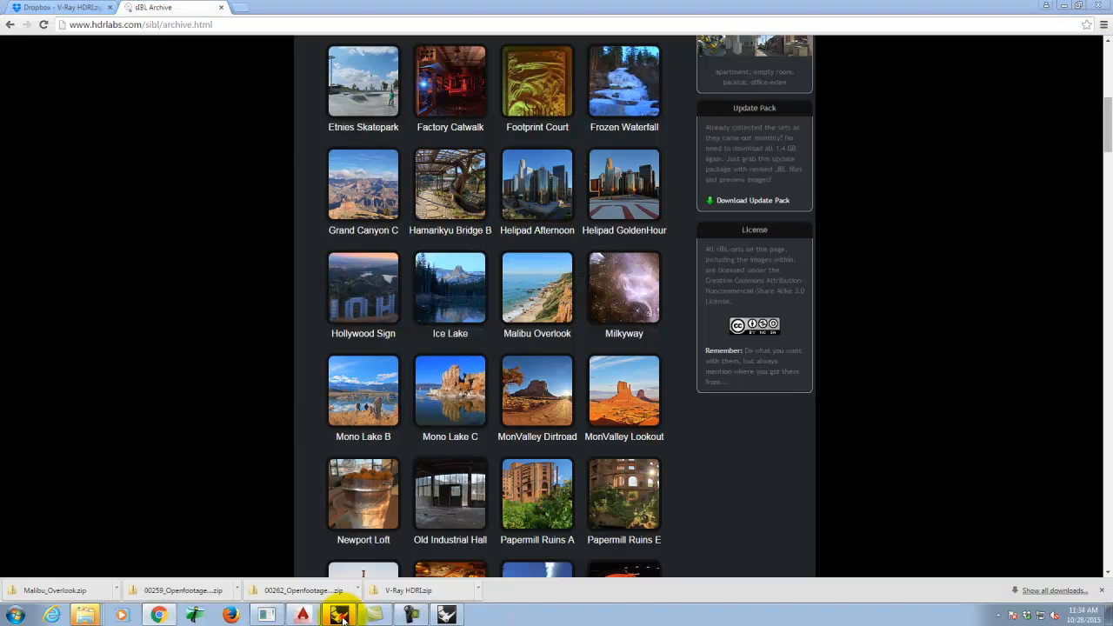
- Dismiss the McNeel error report with Don't Send and return to A205_Land
left_click(449, 615)
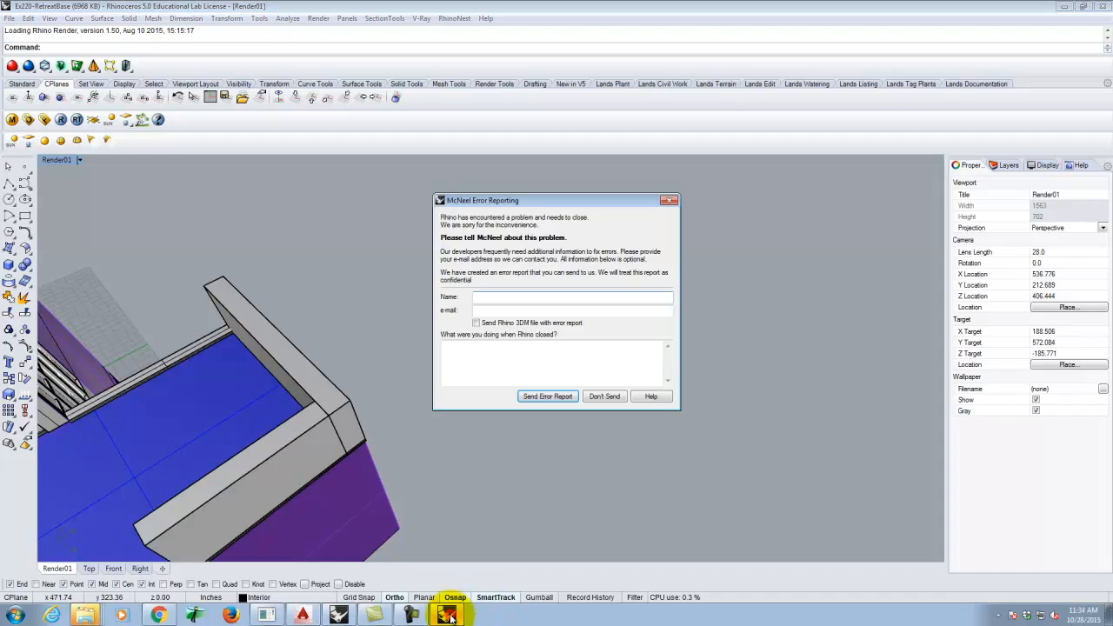
left_click(616, 398)
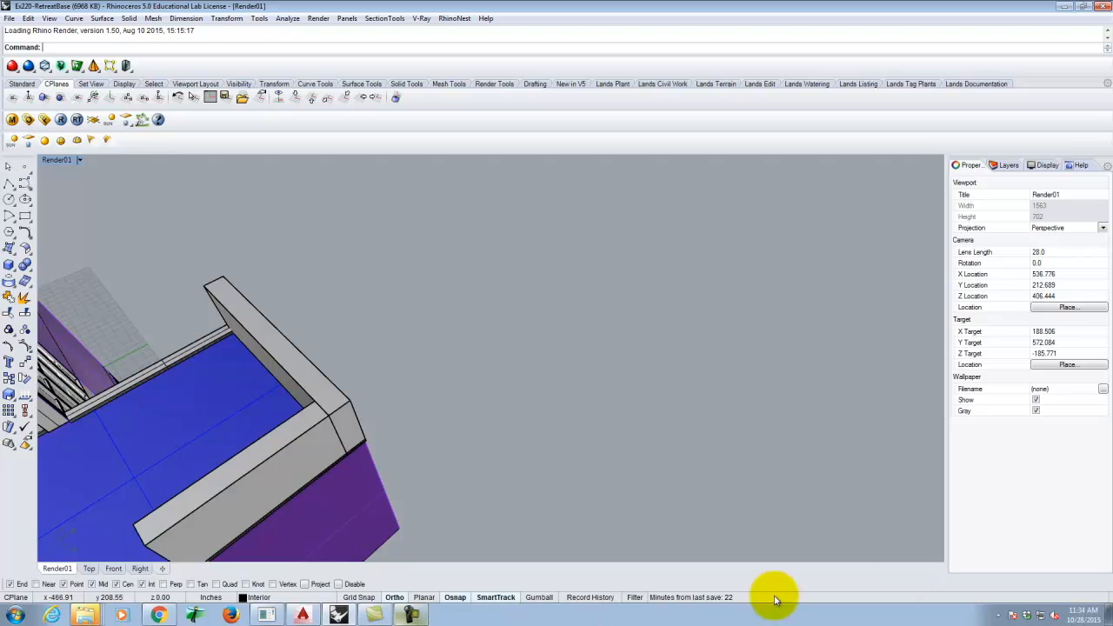
left_click(412, 613)
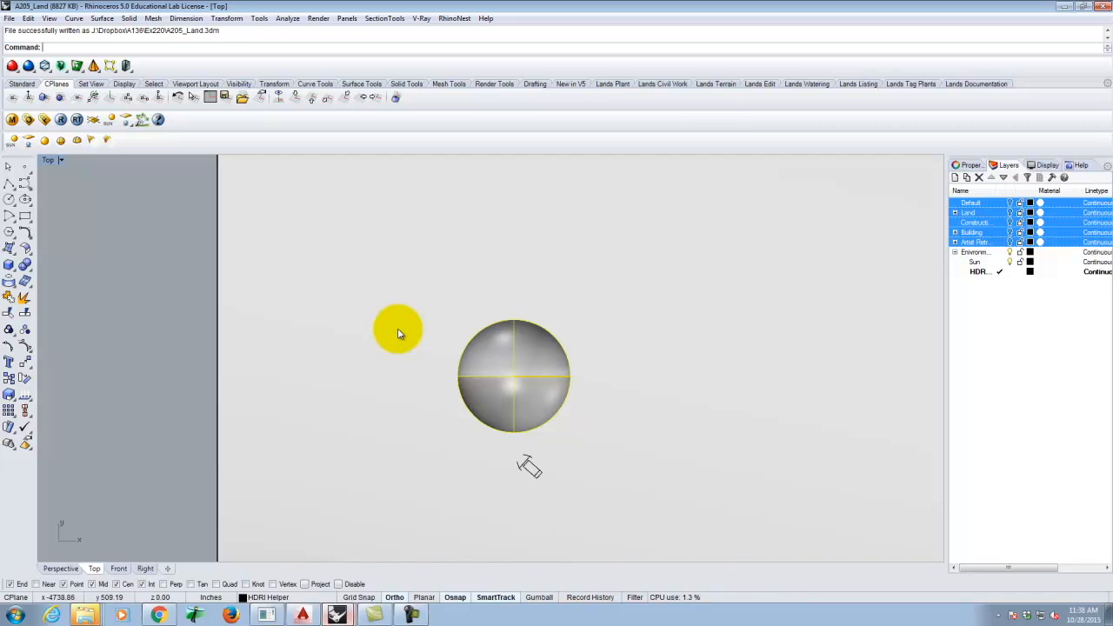
- Set the background map's horizontal rotation to 90 and re-render the sphere
left_click(61, 120)
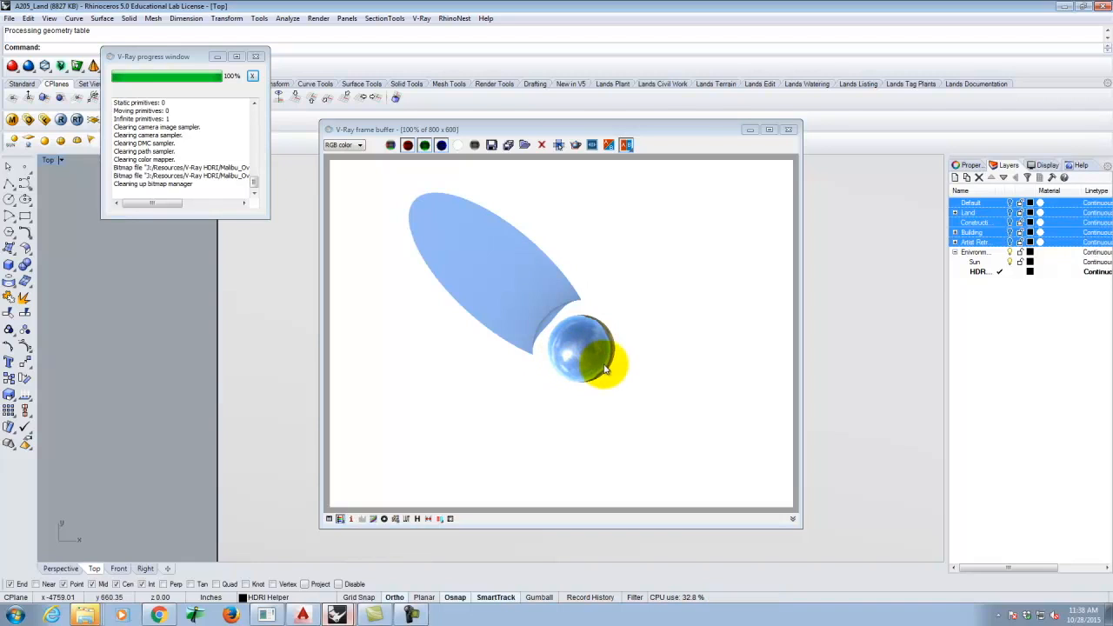
left_click(29, 123)
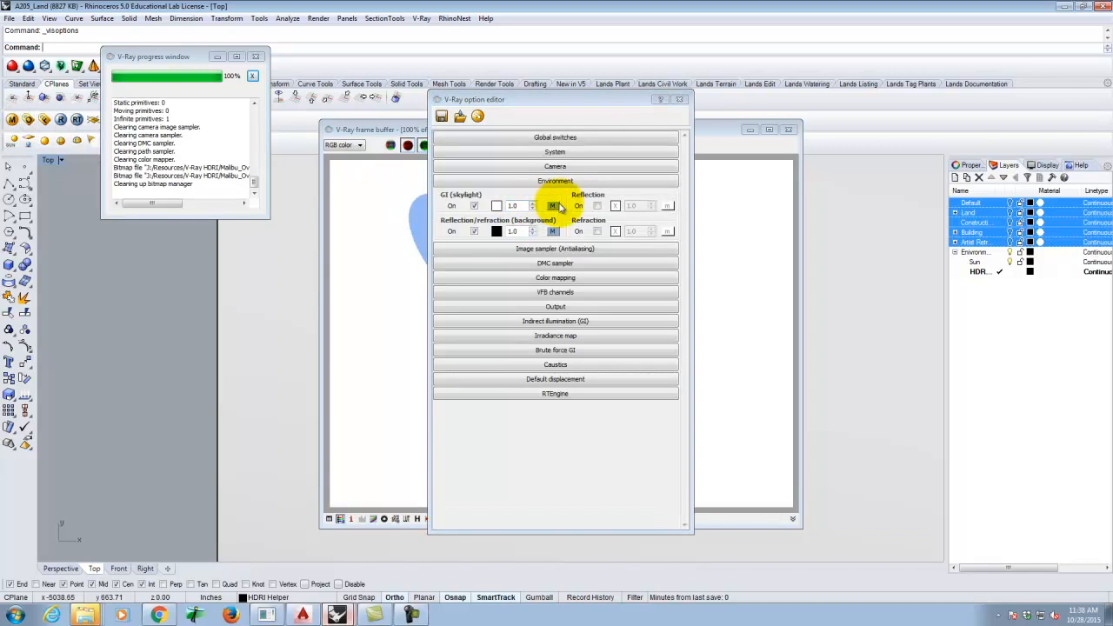
left_click(553, 231)
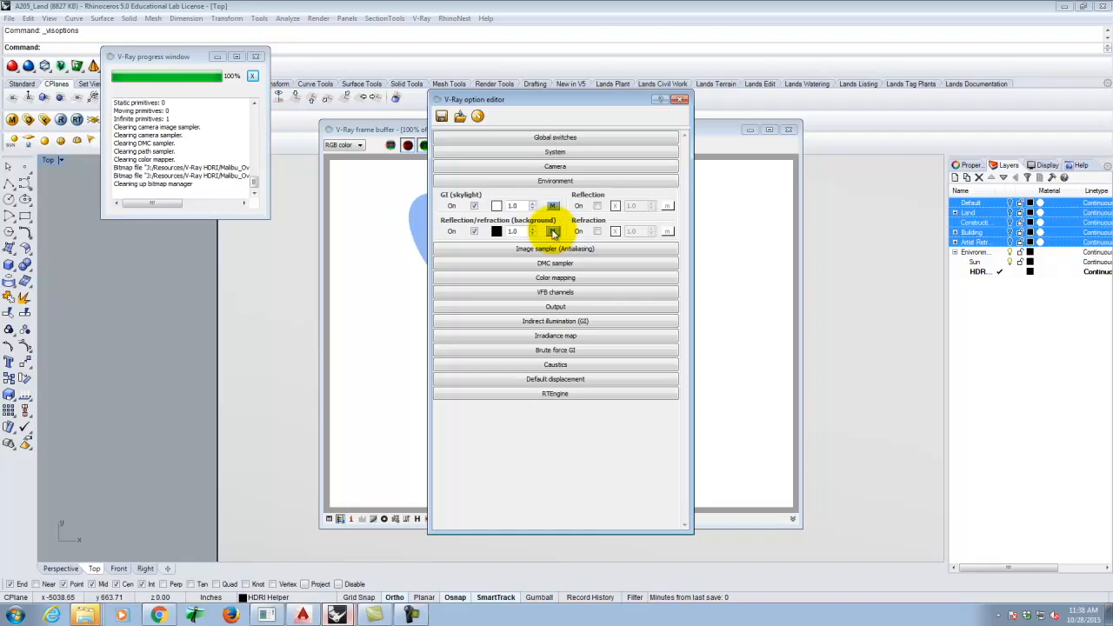
left_click_drag(737, 276, 736, 338)
double_click(585, 275)
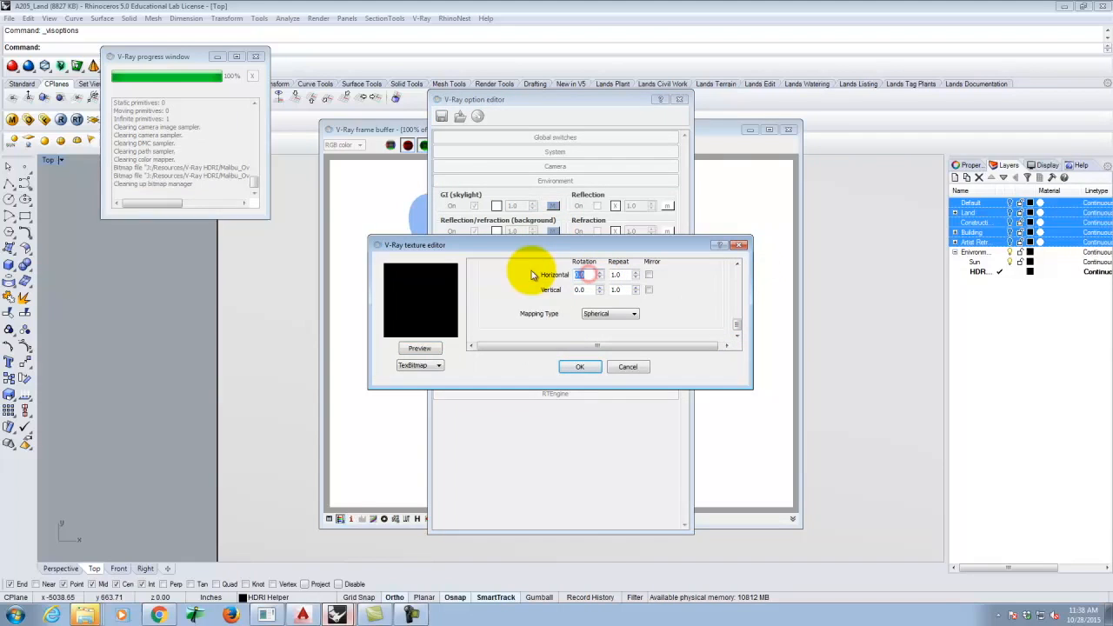
left_click(588, 367)
left_click(682, 101)
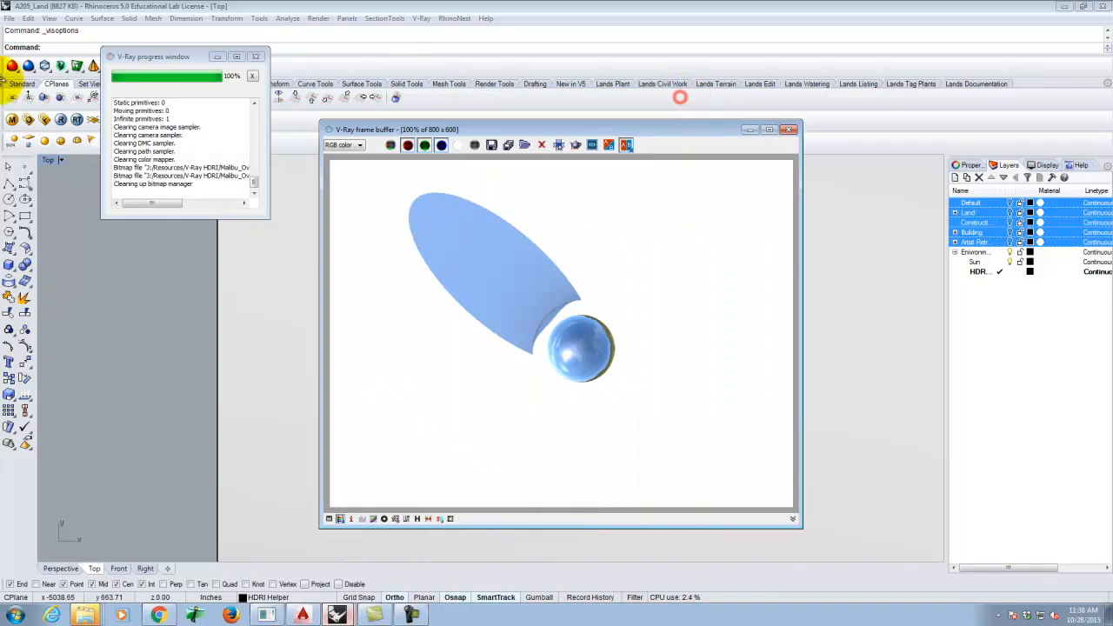
left_click(60, 120)
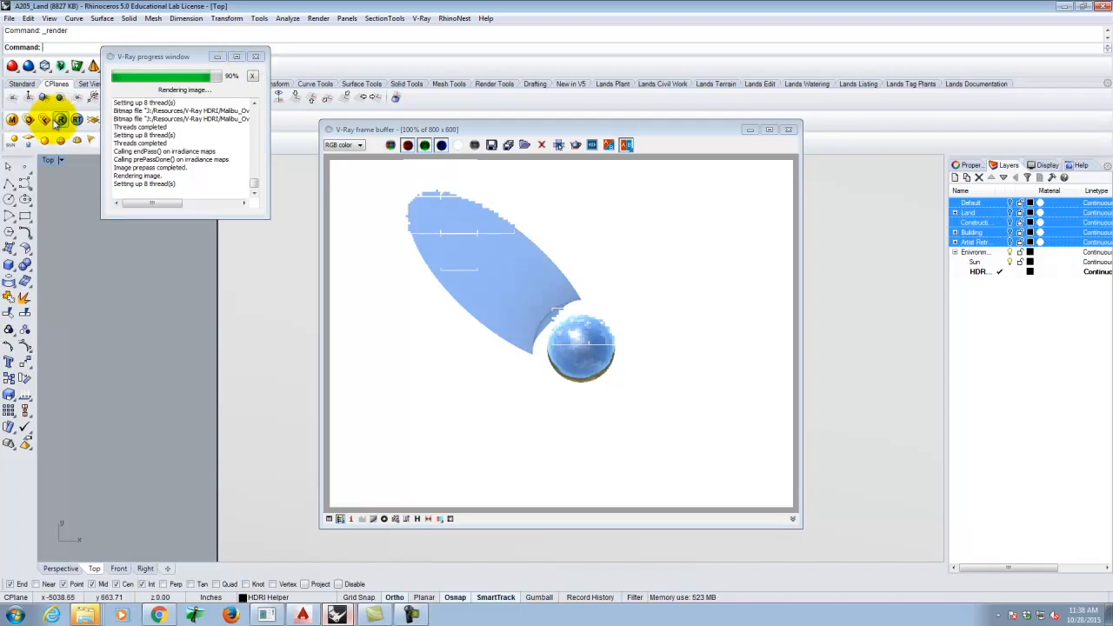
- Change the background's horizontal rotation from 90 to 270 and re-render
left_click(28, 119)
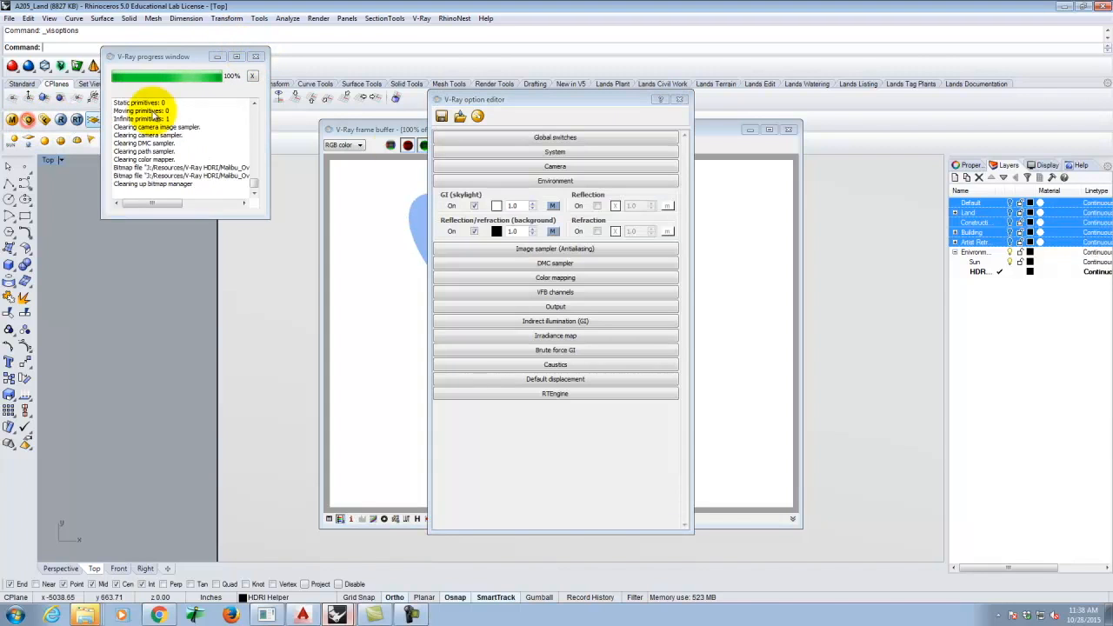
left_click(554, 231)
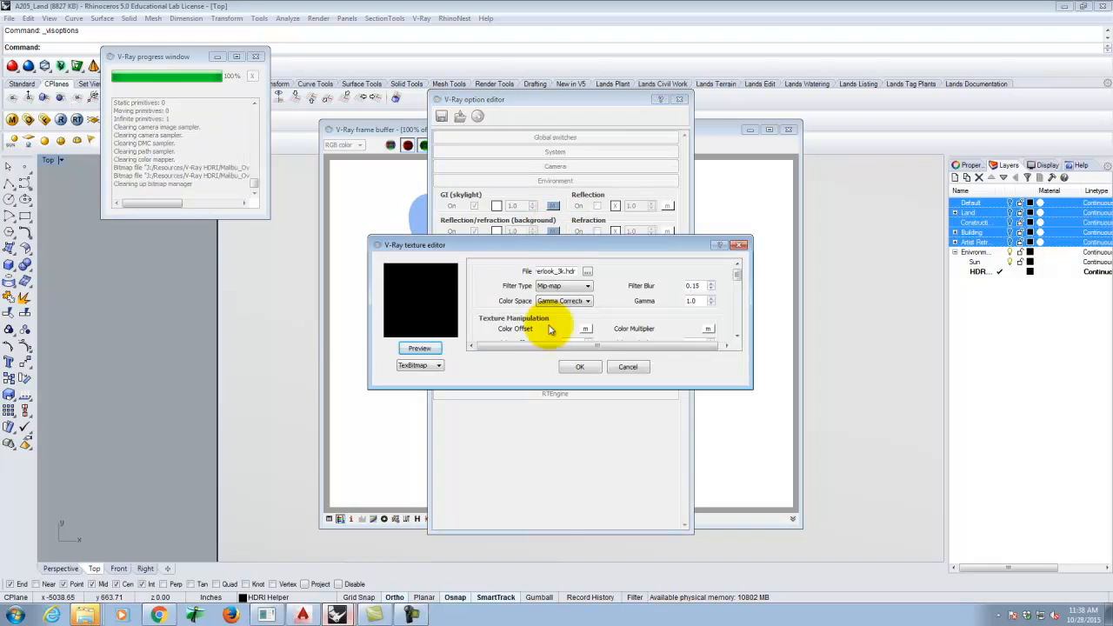
left_click_drag(738, 276, 738, 320)
left_click(589, 283)
left_click_drag(589, 283, 515, 271)
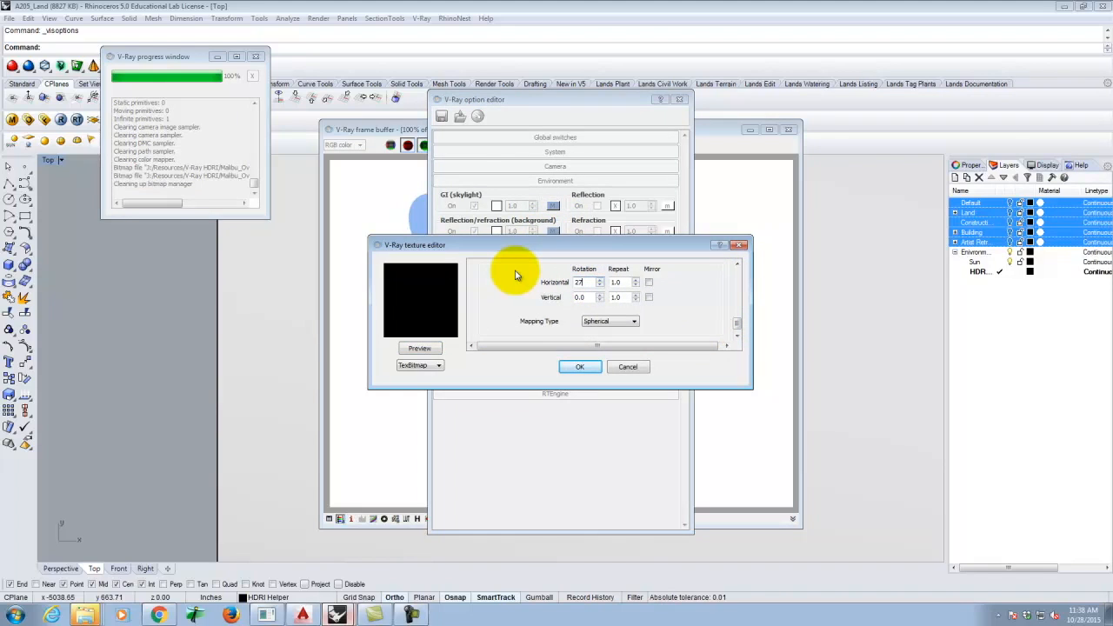
left_click(577, 366)
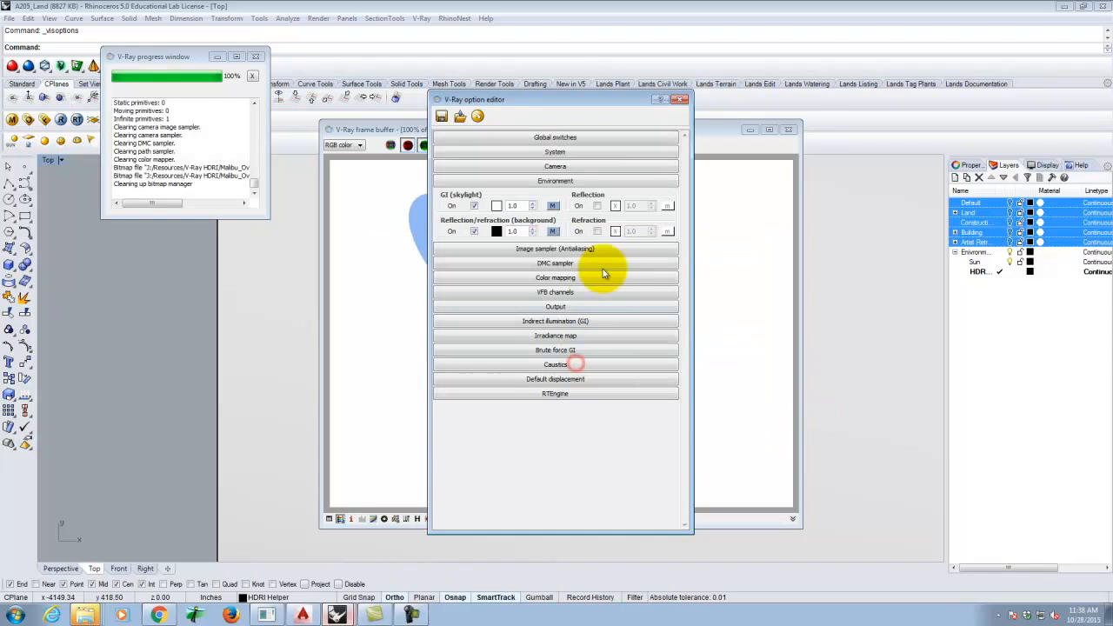
left_click(680, 101)
left_click(61, 119)
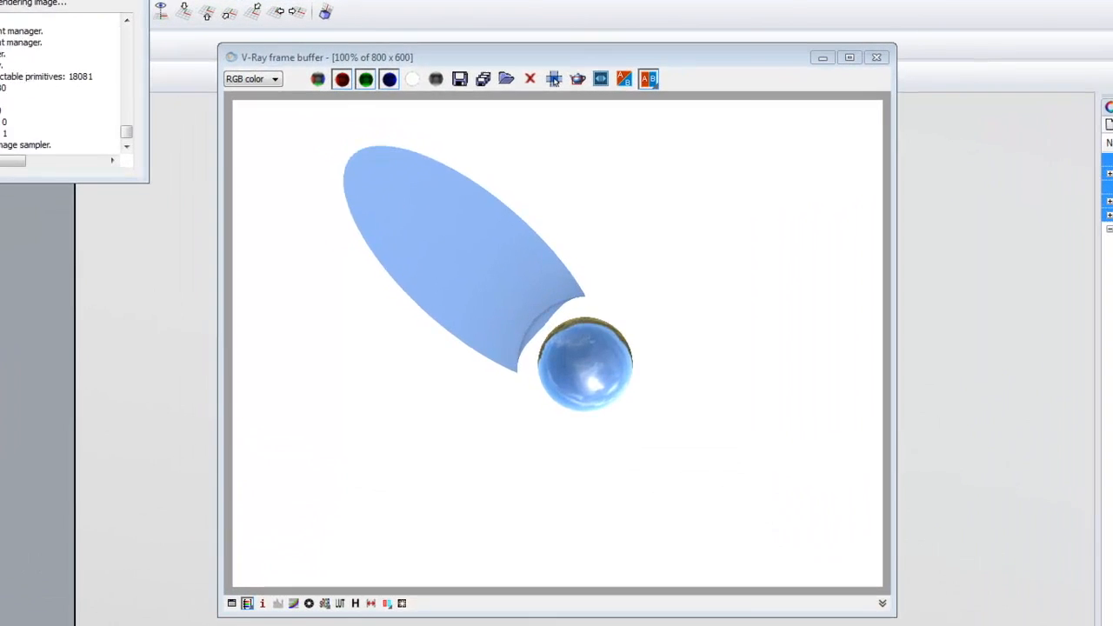
- Set the environment map's horizontal rotation to 250, re-render, and close the finished render
left_click(554, 80)
left_click(545, 200)
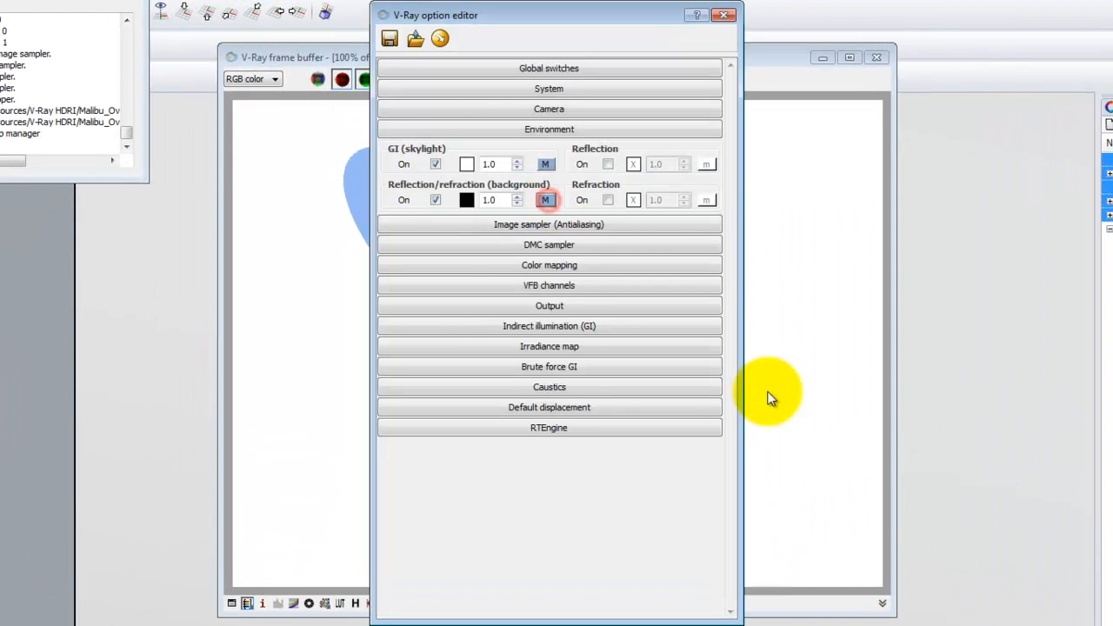
left_click_drag(799, 264, 806, 318)
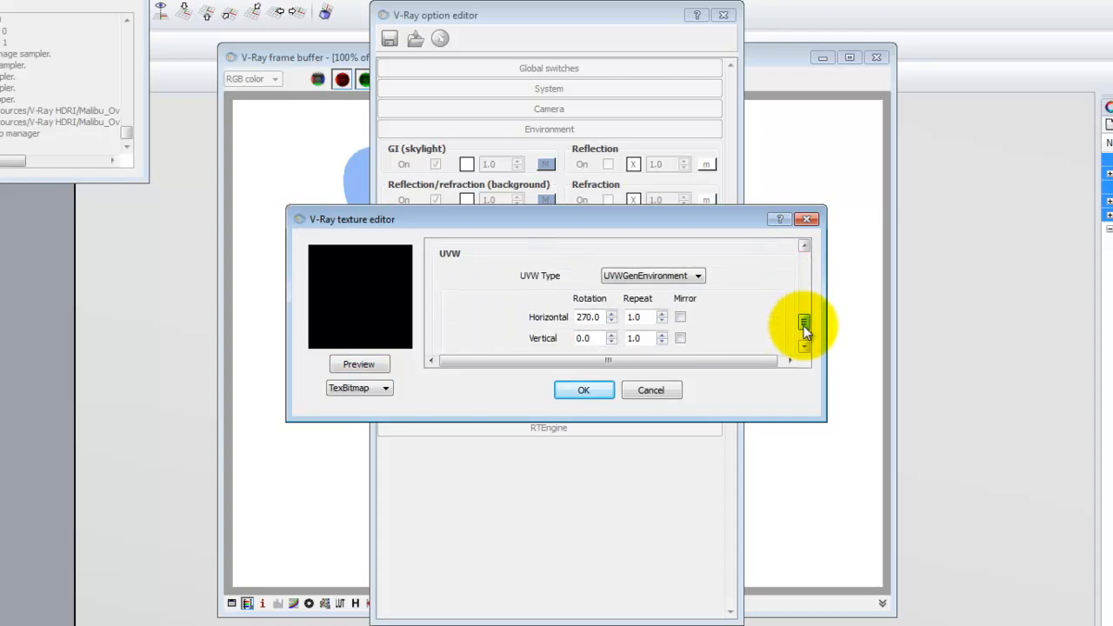
double_click(583, 317)
type("250")
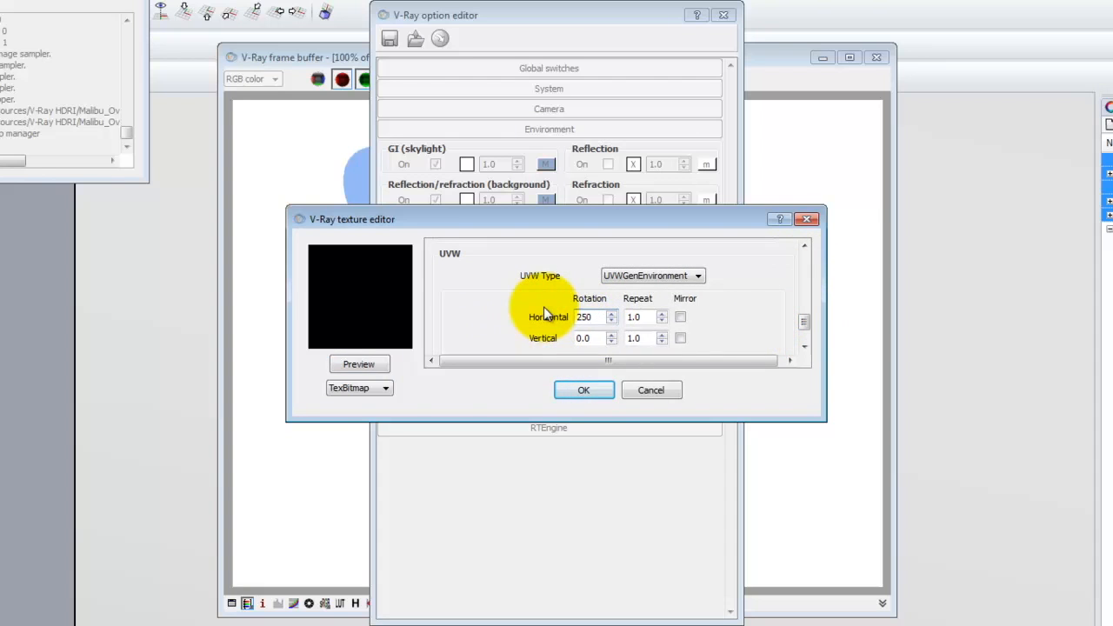
left_click(589, 393)
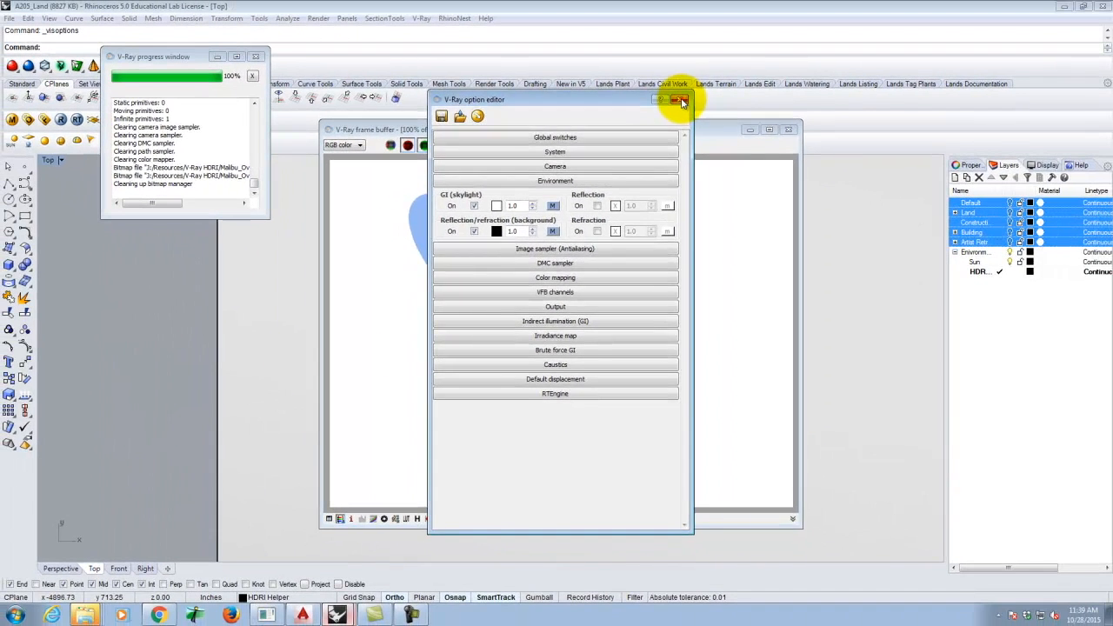
left_click(727, 15)
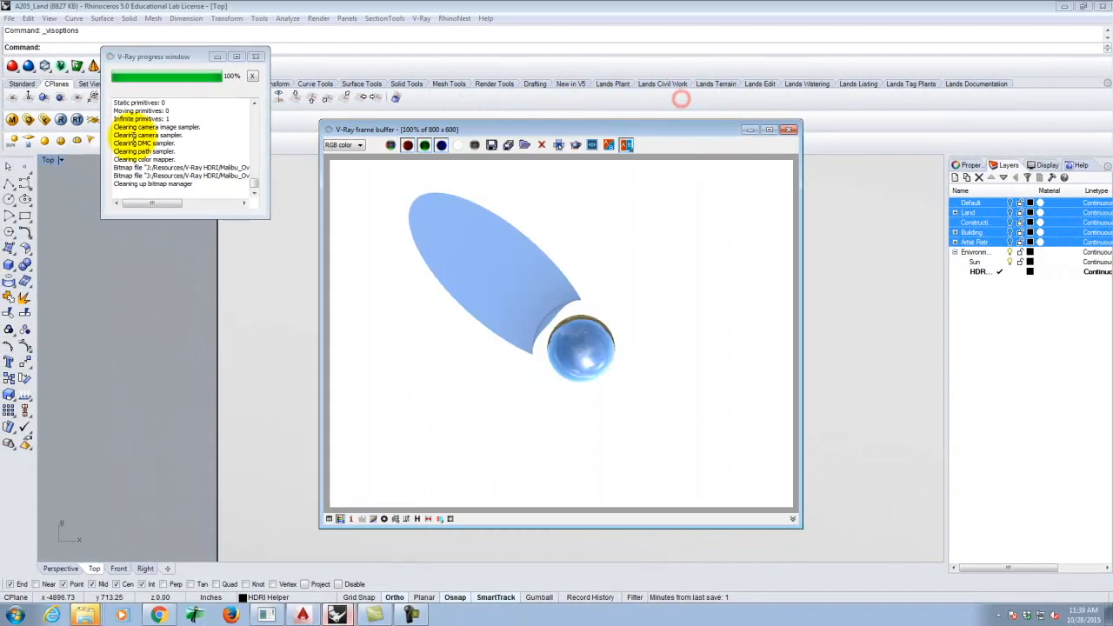
left_click(60, 119)
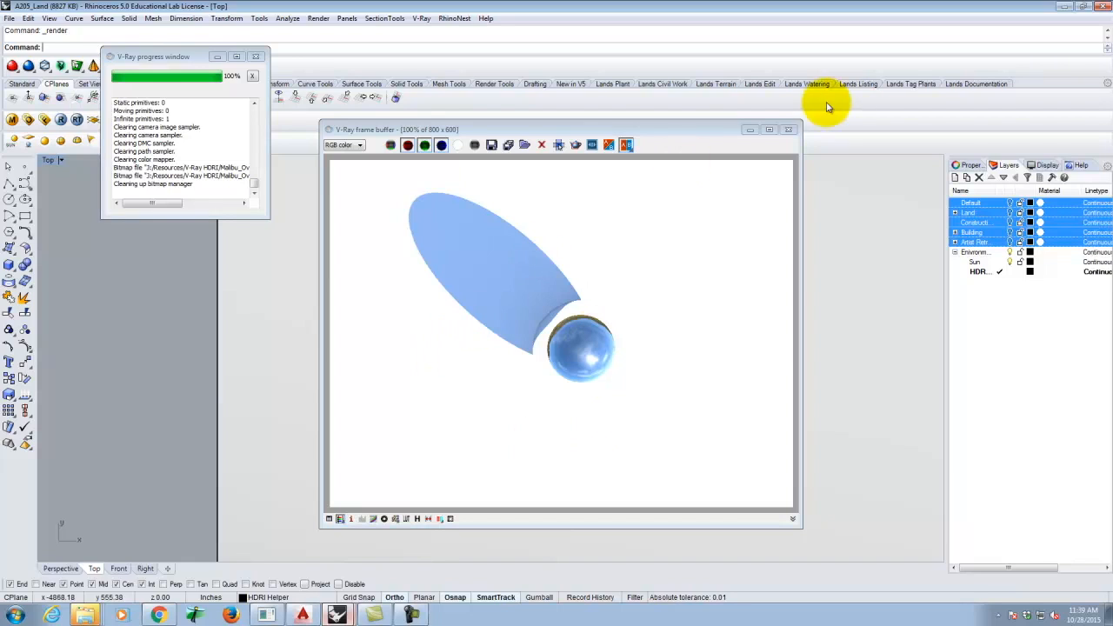
left_click(789, 129)
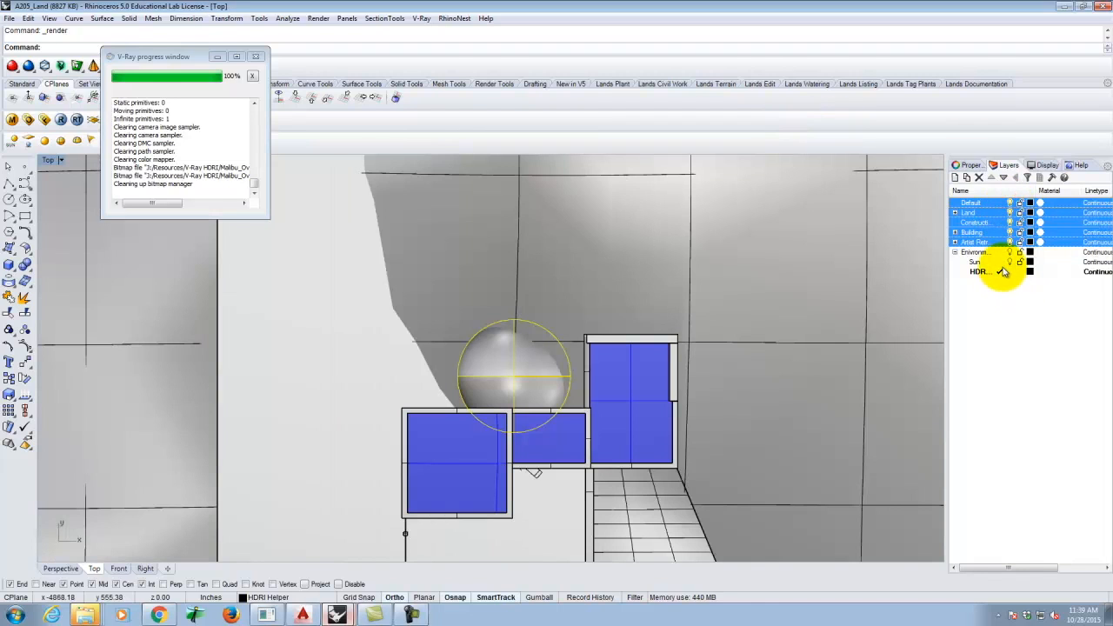
- Make the Sun layer current and hide the HDRI sphere layer
left_click(1005, 253)
left_click(1000, 261)
left_click(1009, 252)
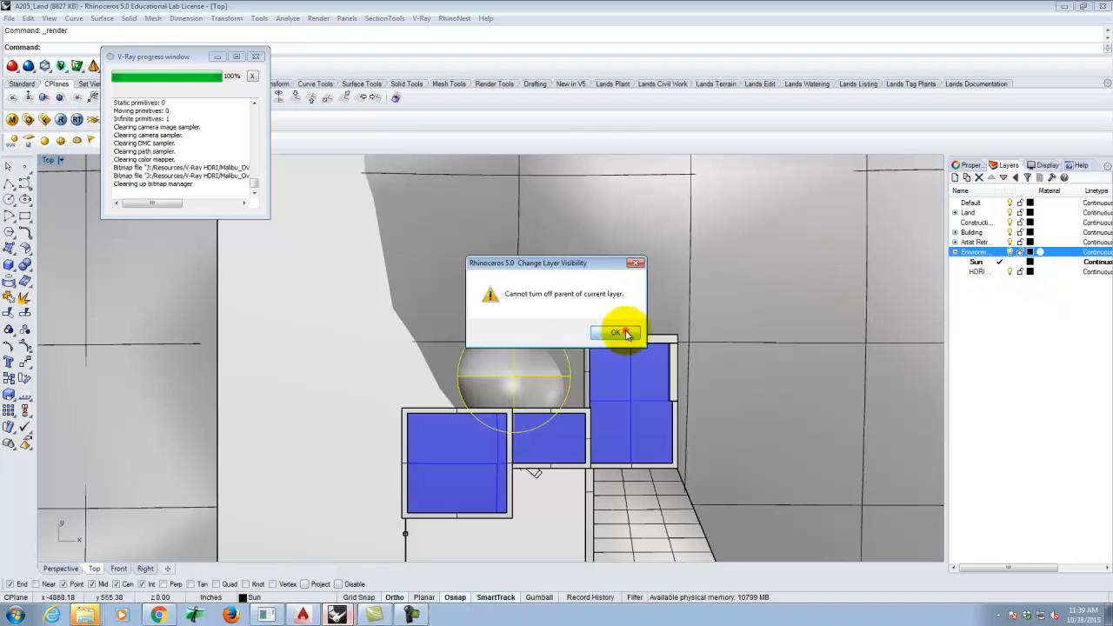
left_click(626, 330)
left_click(1009, 271)
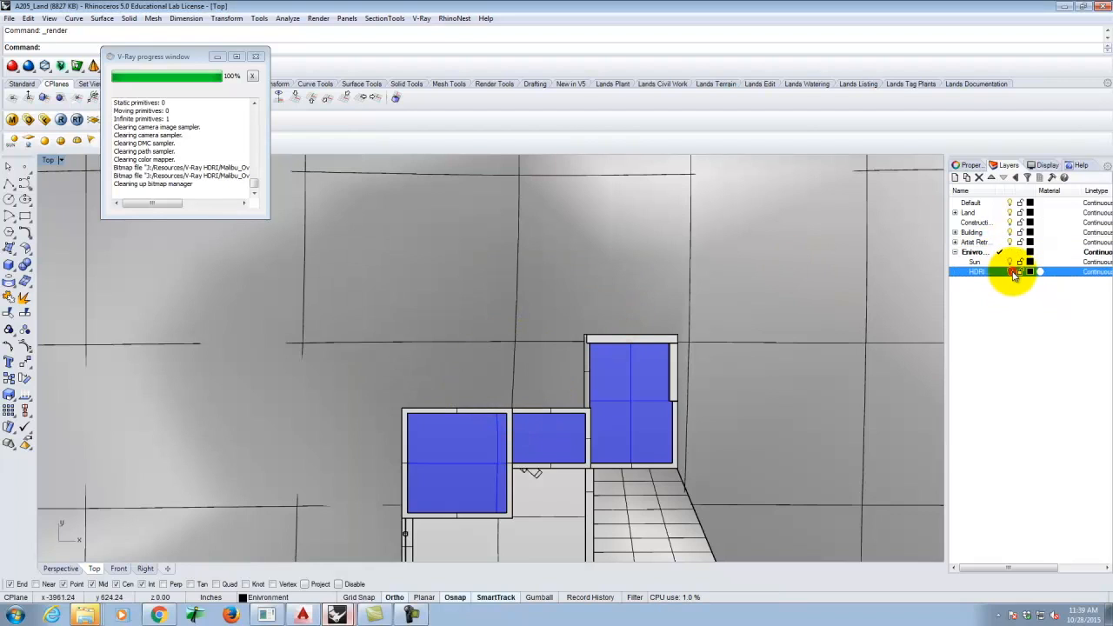
- Maximize the Perspective view, orbit to a low side view, and render the building
double_click(45, 160)
double_click(526, 157)
right_click_drag(722, 430, 523, 322)
scroll(440, 255, "up", 5)
right_click_drag(656, 299, 632, 301)
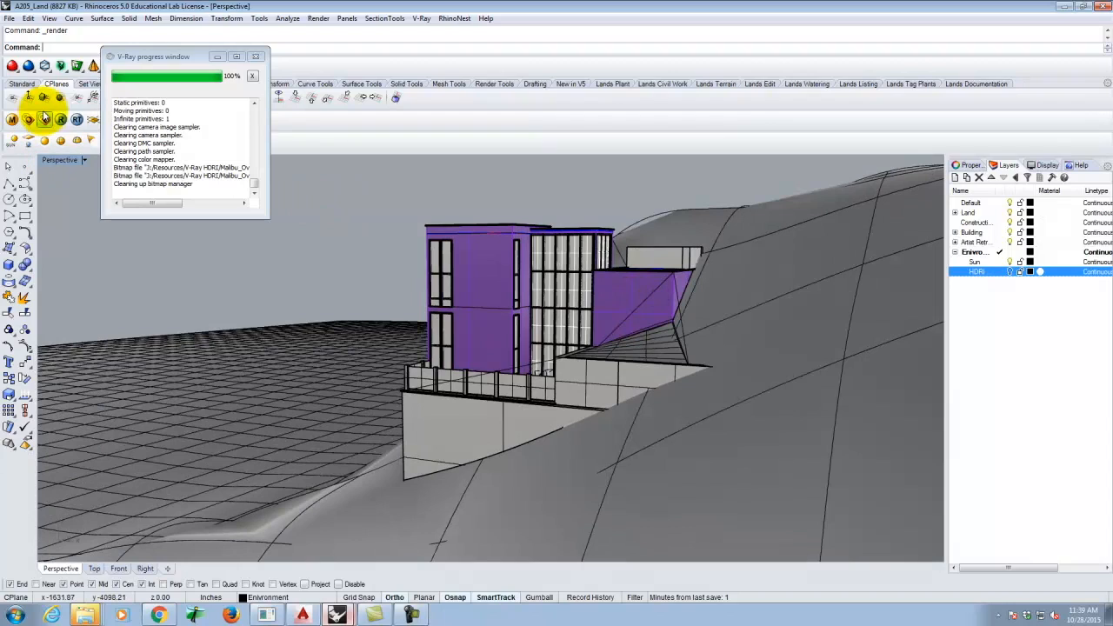
left_click(61, 119)
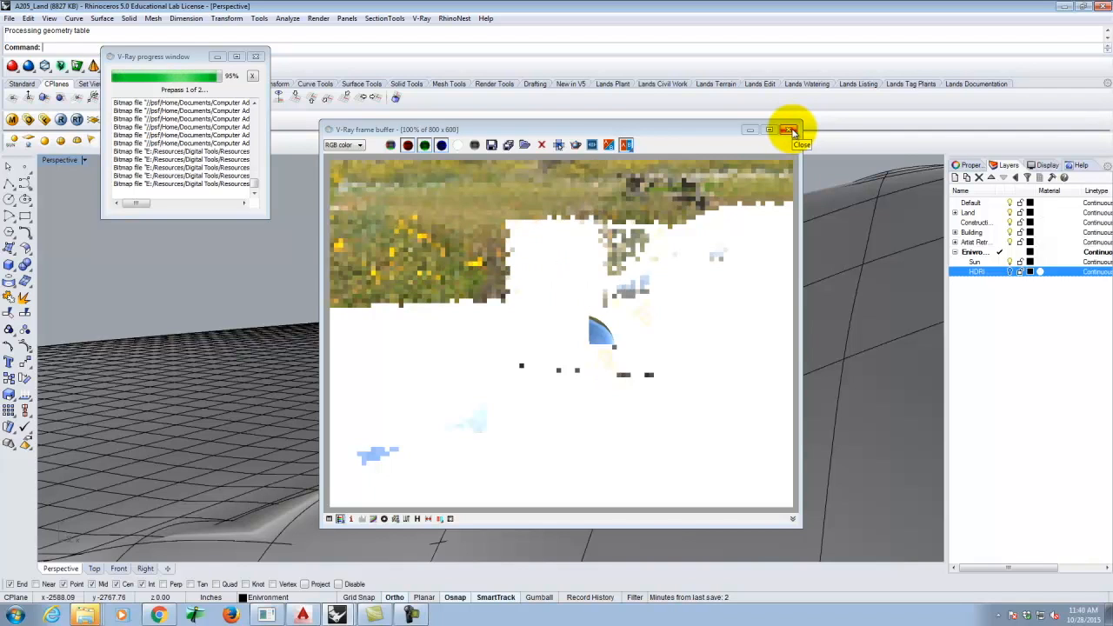
- Close the render result, review the V-Ray camera settings, and show the HDRI layer again
left_click(790, 131)
left_click(29, 119)
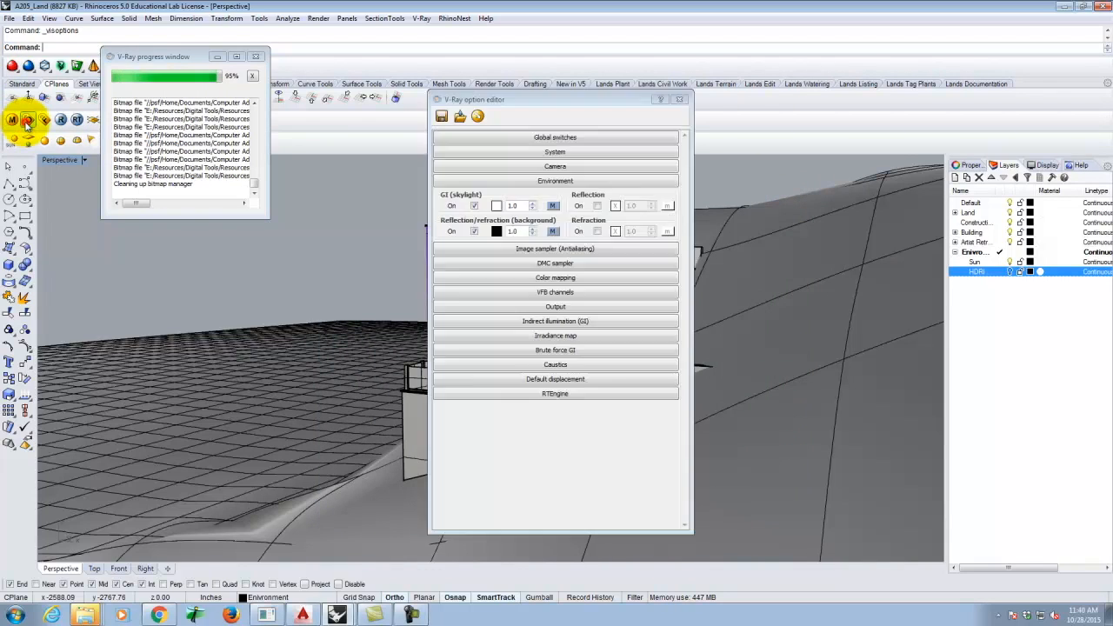
left_click(532, 165)
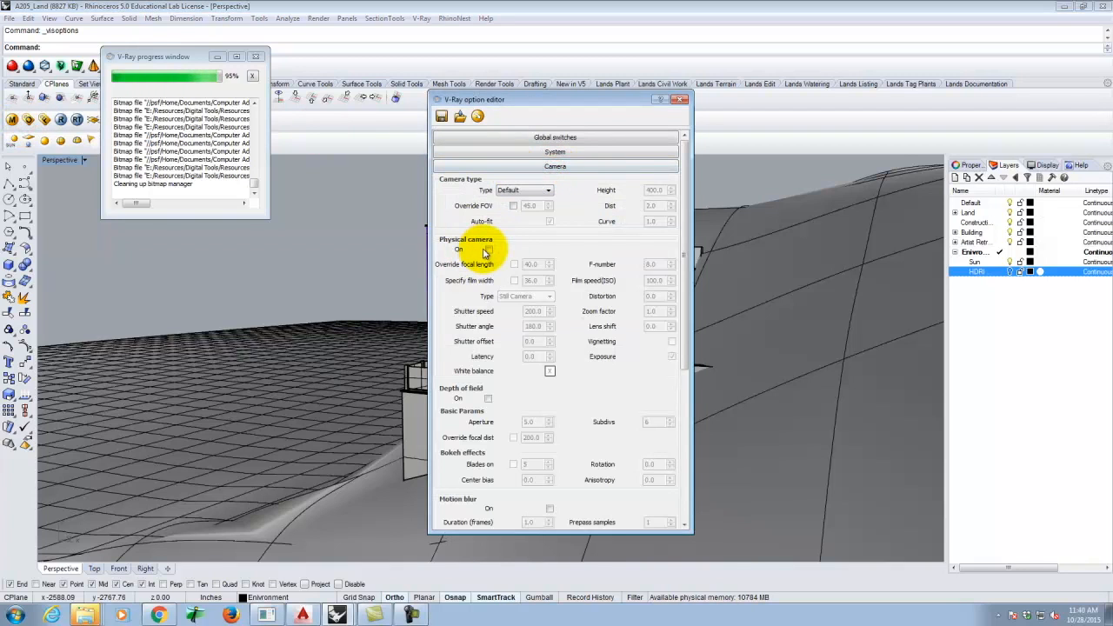
left_click(681, 100)
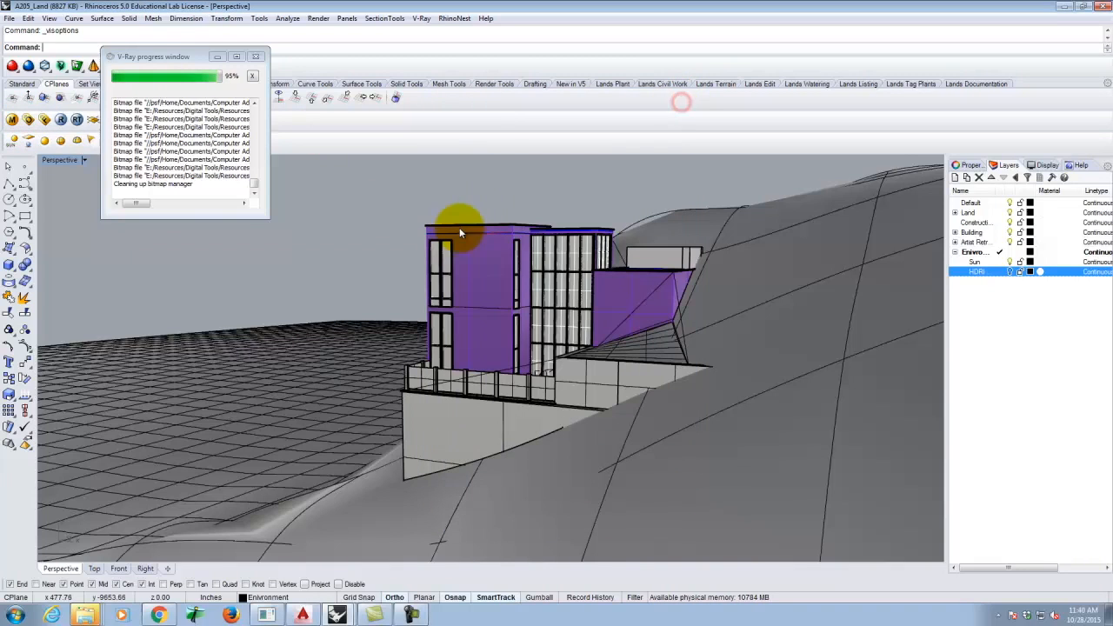
left_click(1009, 272)
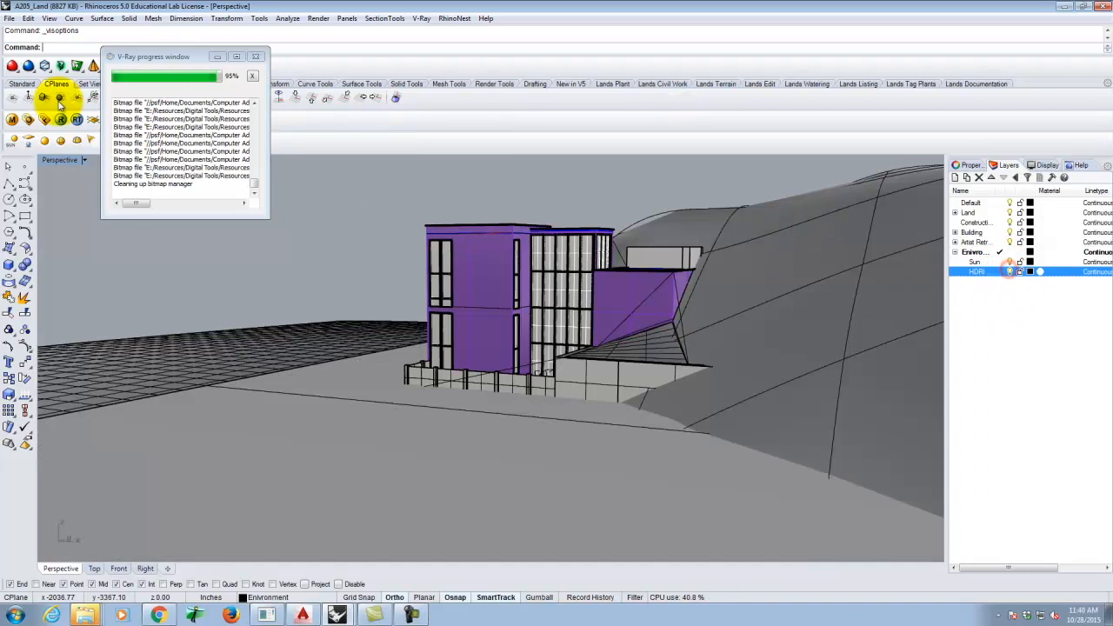
- Maximize the Top view and hide the Default, Land, Construction, Building and Artist Rendering layers
double_click(62, 162)
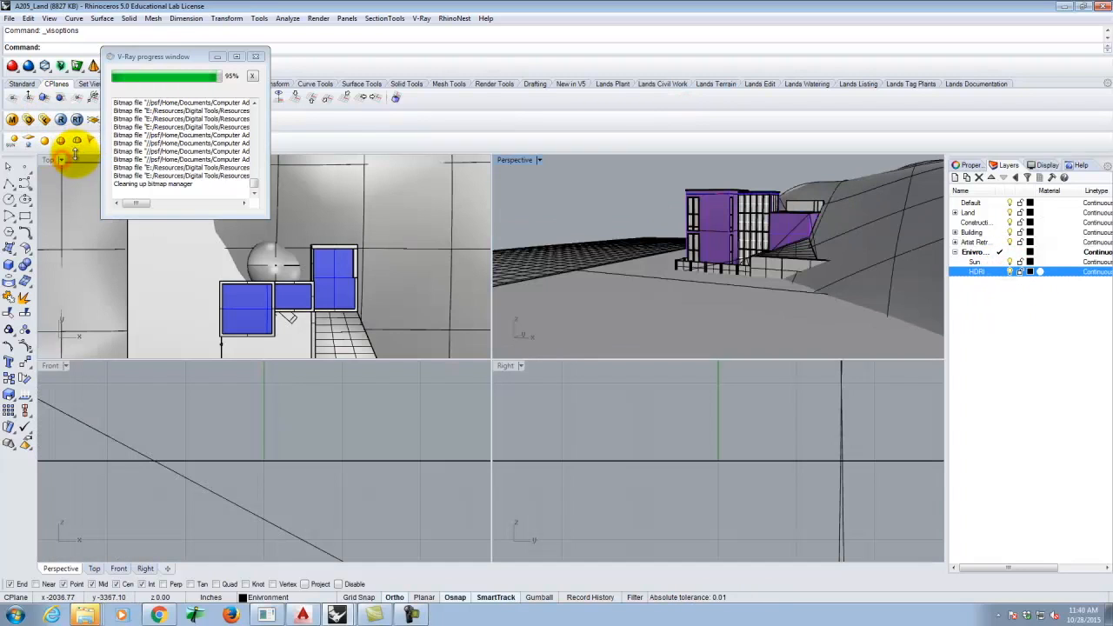
double_click(50, 160)
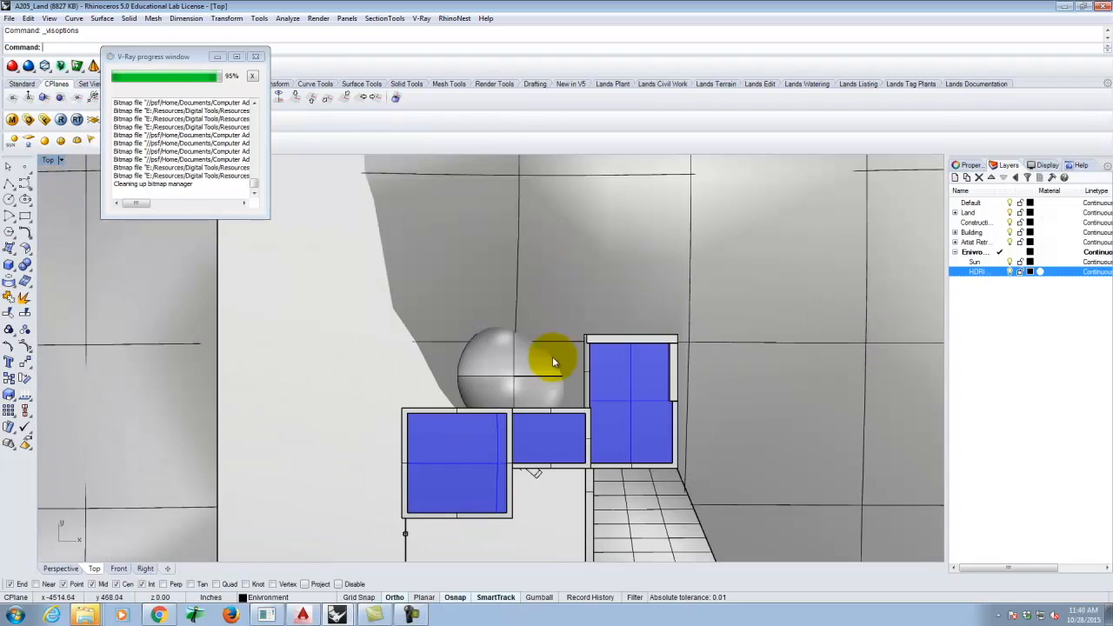
scroll(558, 354, "down", 10)
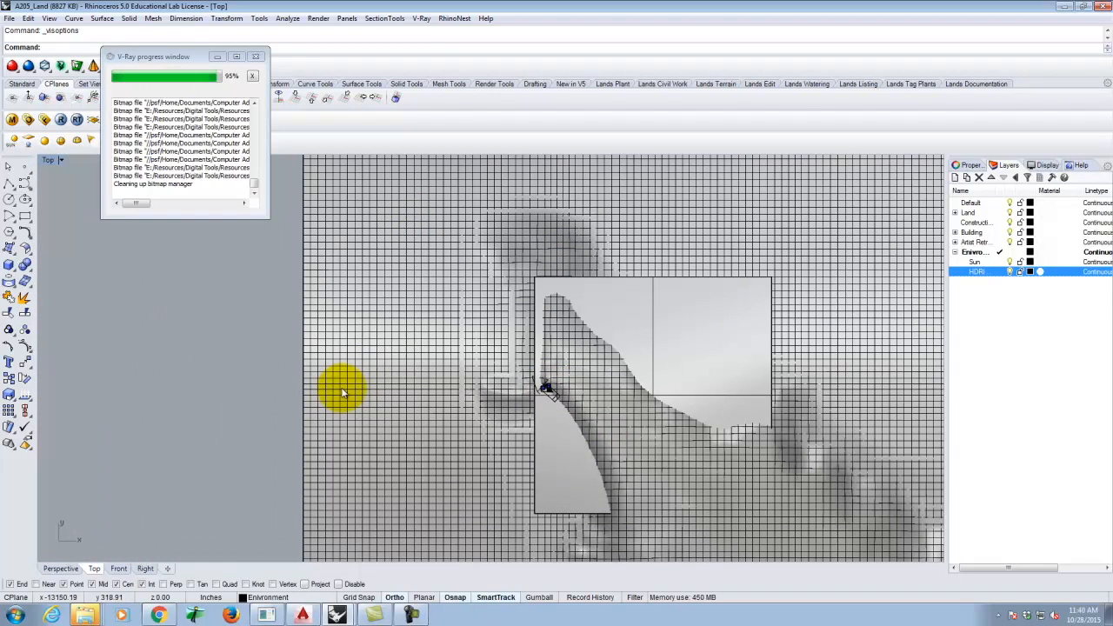
scroll(552, 377, "up", 5)
scroll(522, 394, "up", 4)
left_click(1011, 203)
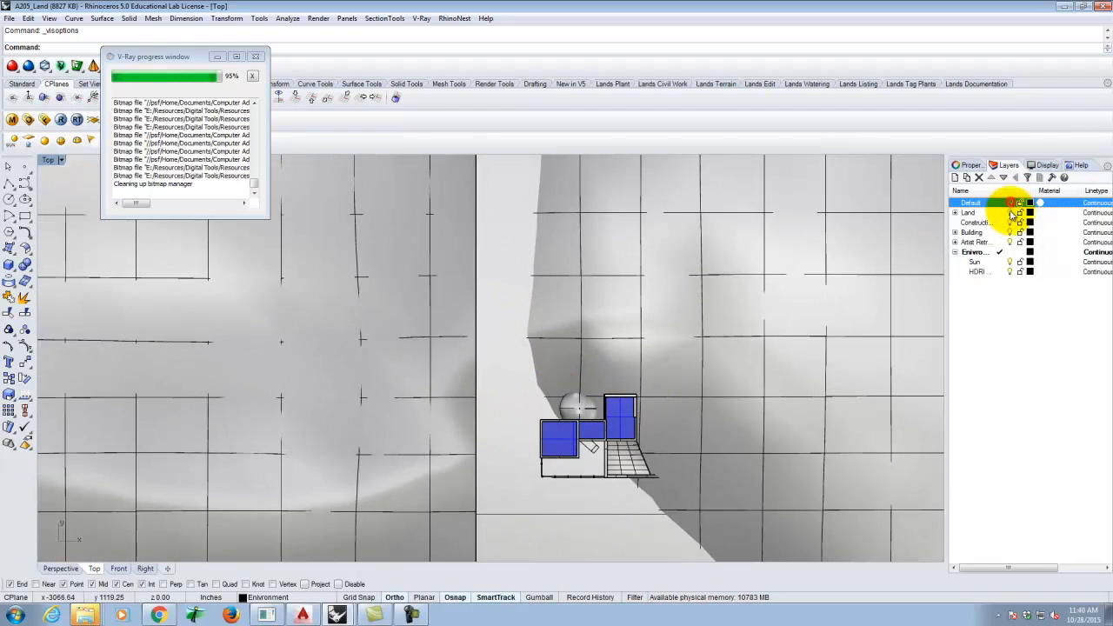
left_click(1011, 212)
left_click(1011, 223)
left_click(1010, 233)
left_click(1011, 241)
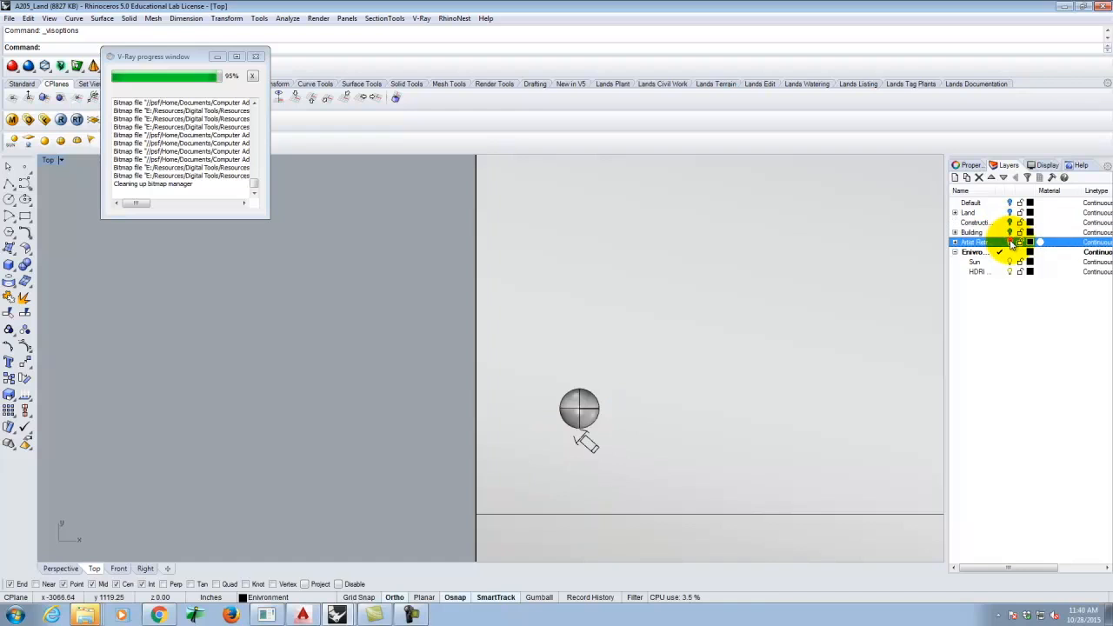
scroll(581, 424, "up", 3)
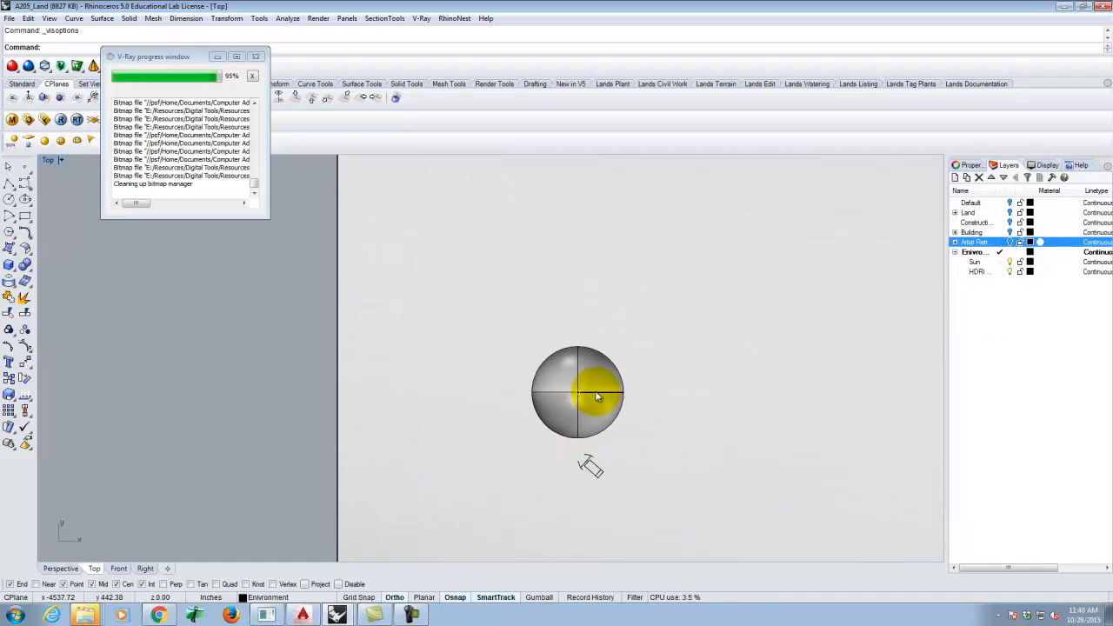
left_click(59, 120)
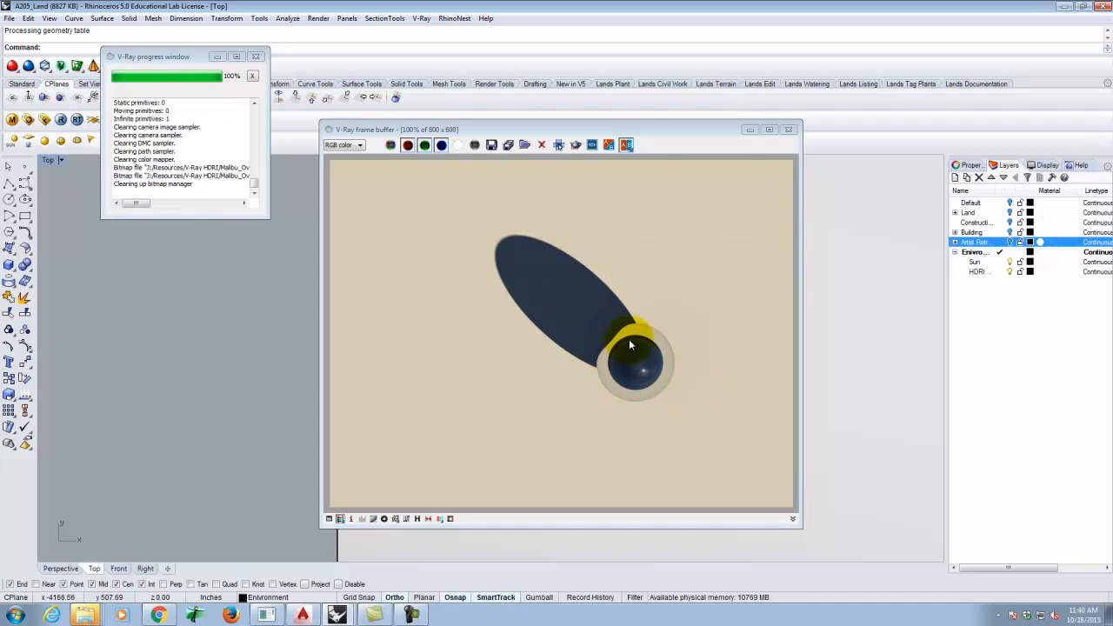
left_click(788, 130)
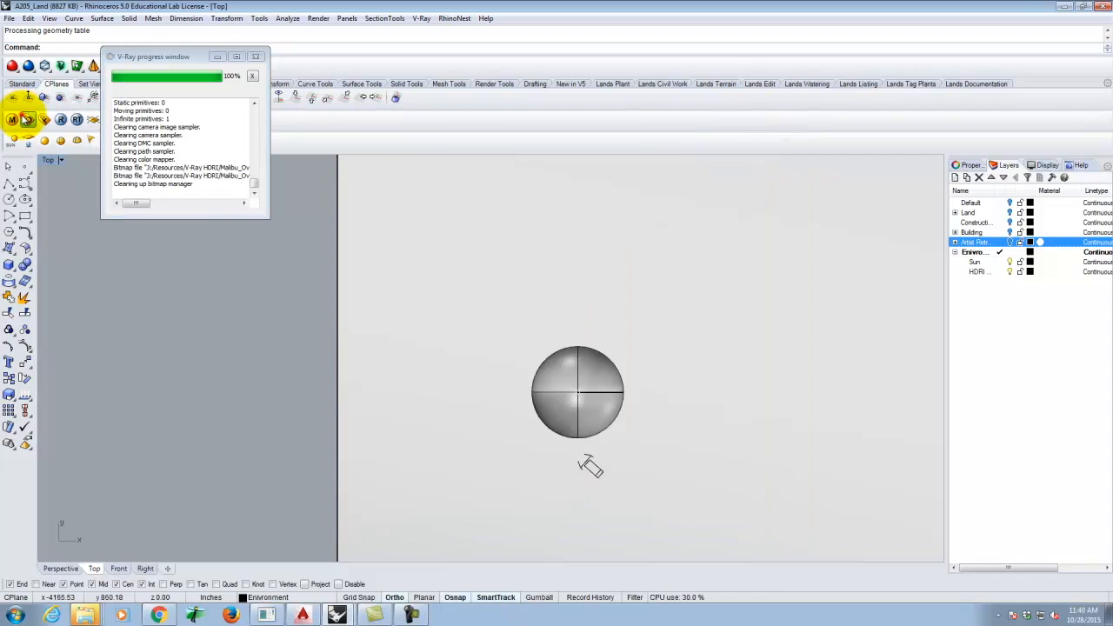
- Reset the V-Ray background HDRI's horizontal rotation from 250 to 0
left_click(27, 119)
left_click(554, 167)
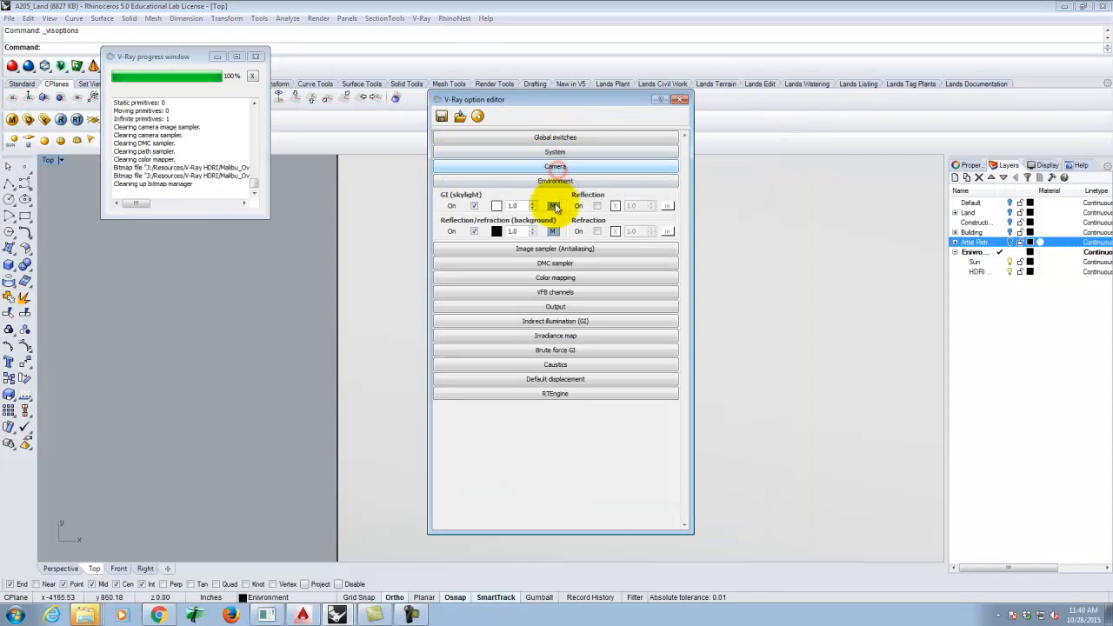
left_click(553, 230)
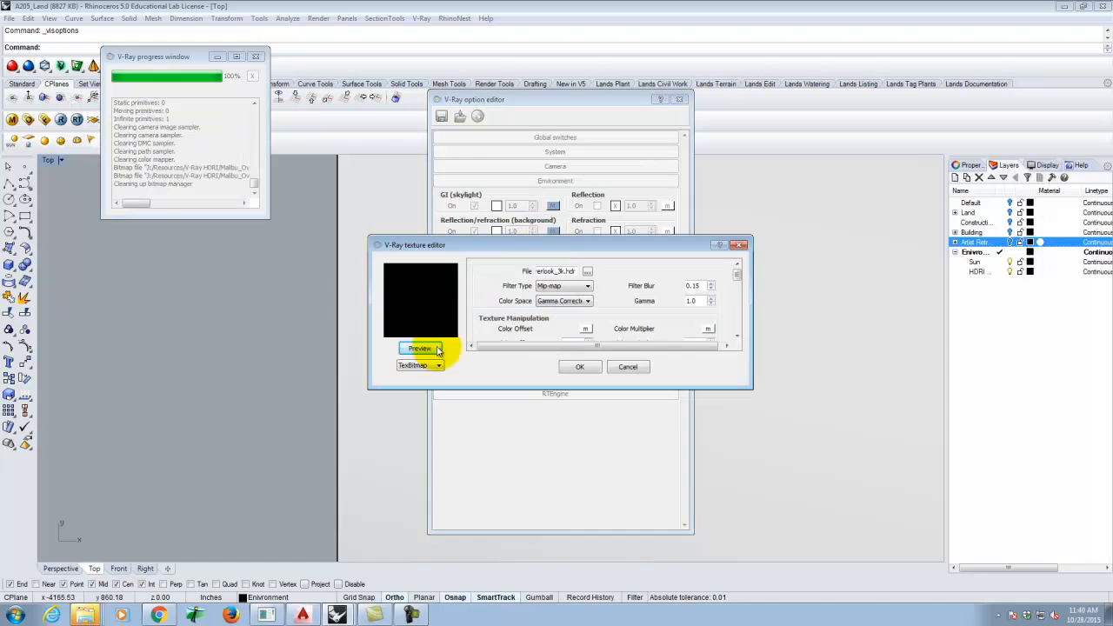
left_click_drag(738, 275, 737, 327)
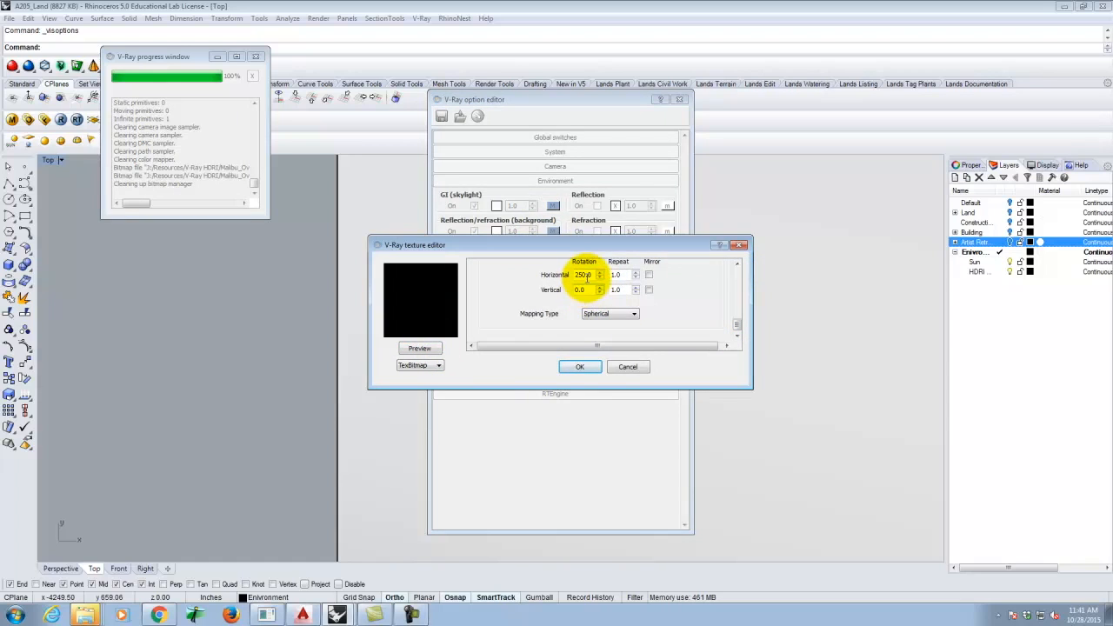
left_click_drag(592, 275, 542, 272)
left_click(920, 224)
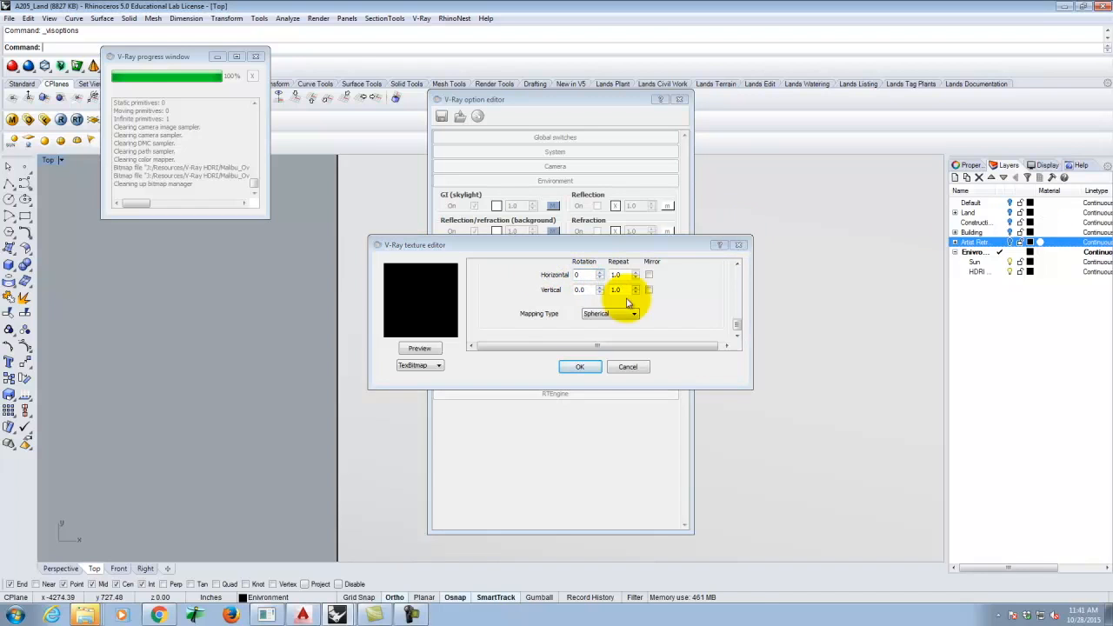
left_click(579, 365)
left_click(579, 366)
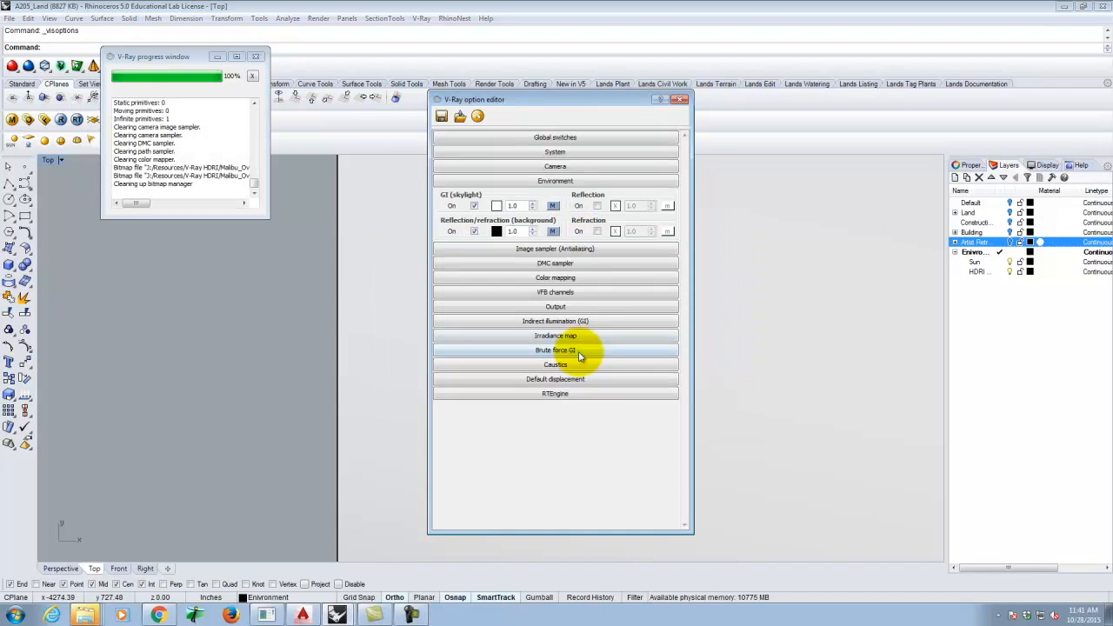
- Check that the skylight GI map's rotation matches and confirm its settings
left_click(554, 206)
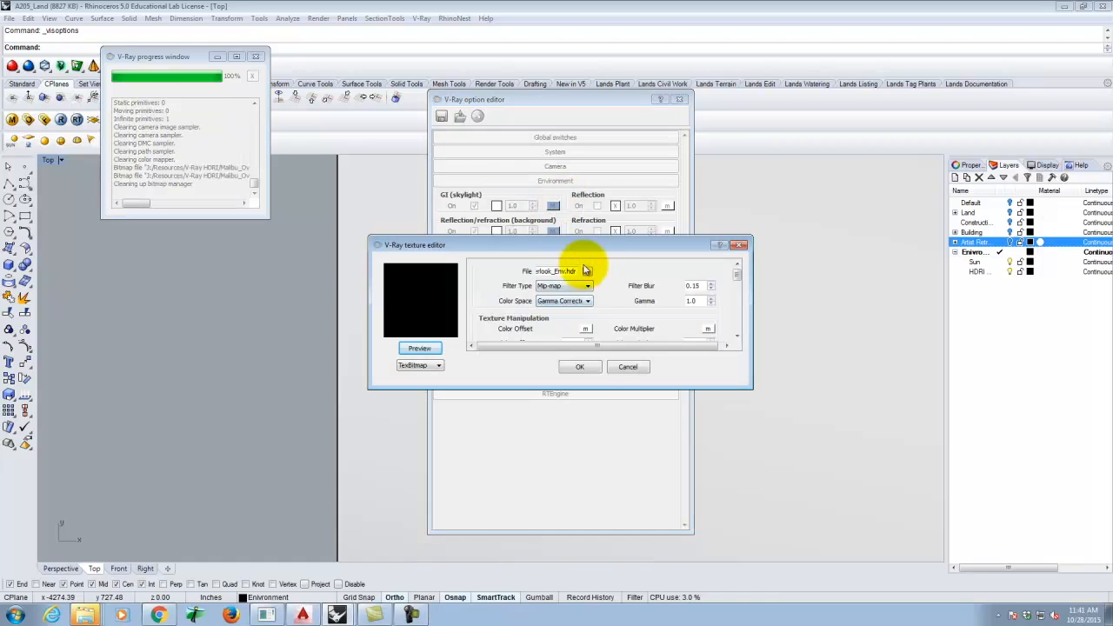
left_click_drag(739, 281, 735, 352)
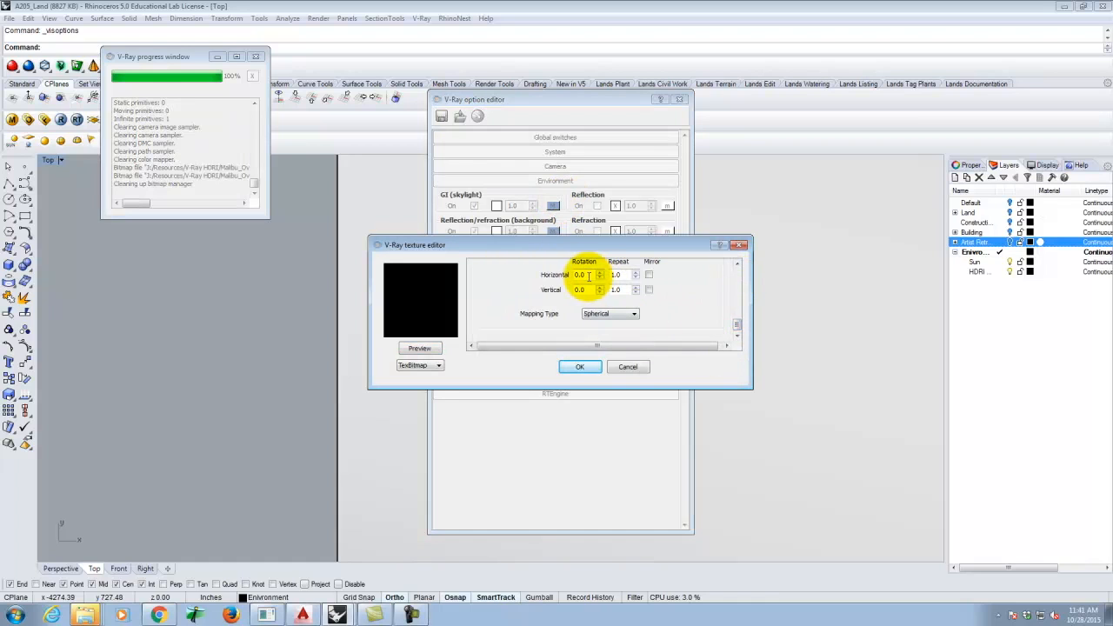
left_click(579, 367)
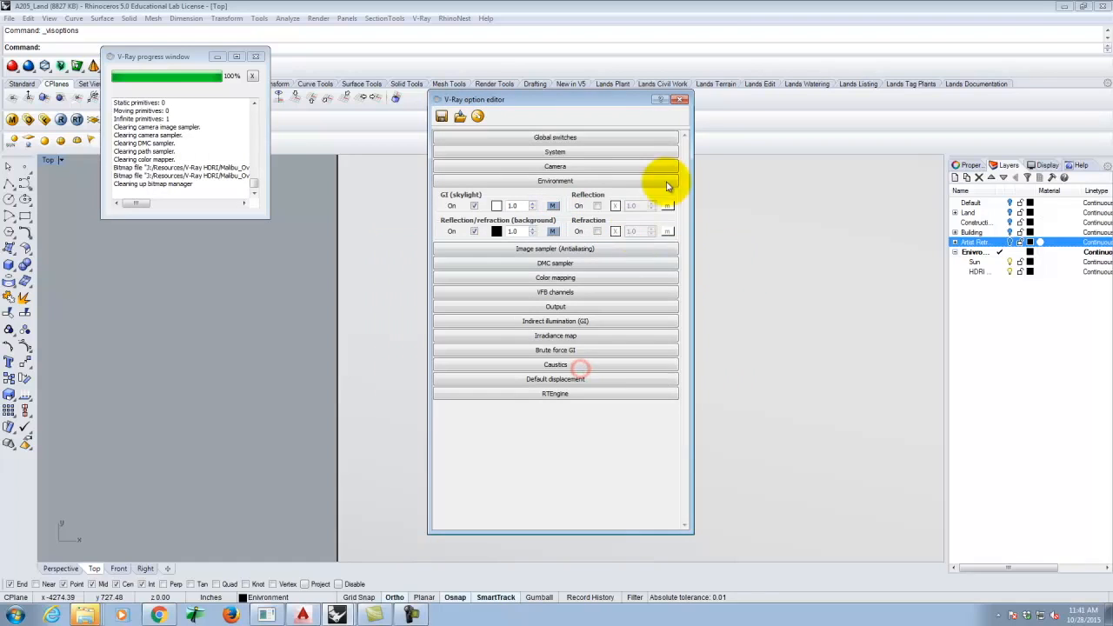
left_click(681, 101)
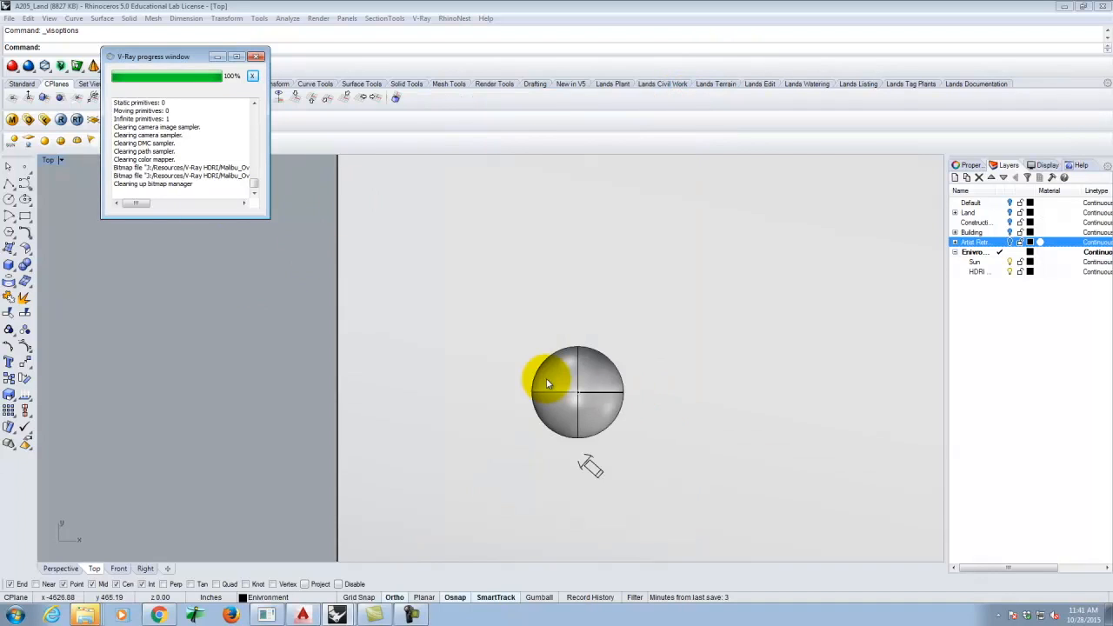
- Render the test sphere in V-Ray with HDRI rotation 0, then close the frame buffer
left_click(633, 398)
scroll(592, 396, "up", 5)
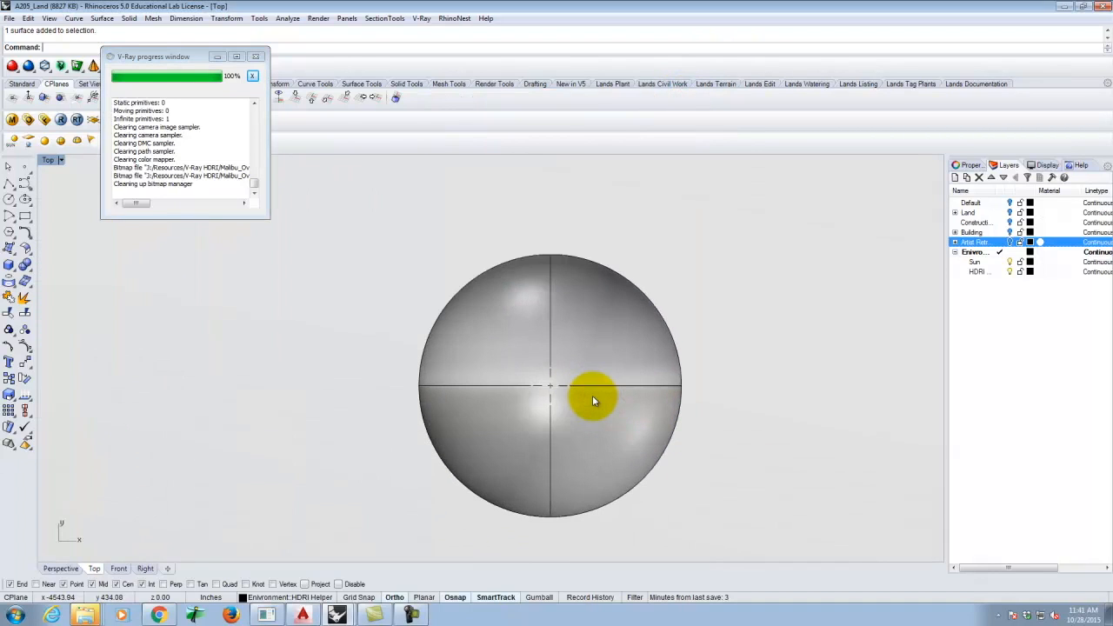
left_click(12, 68)
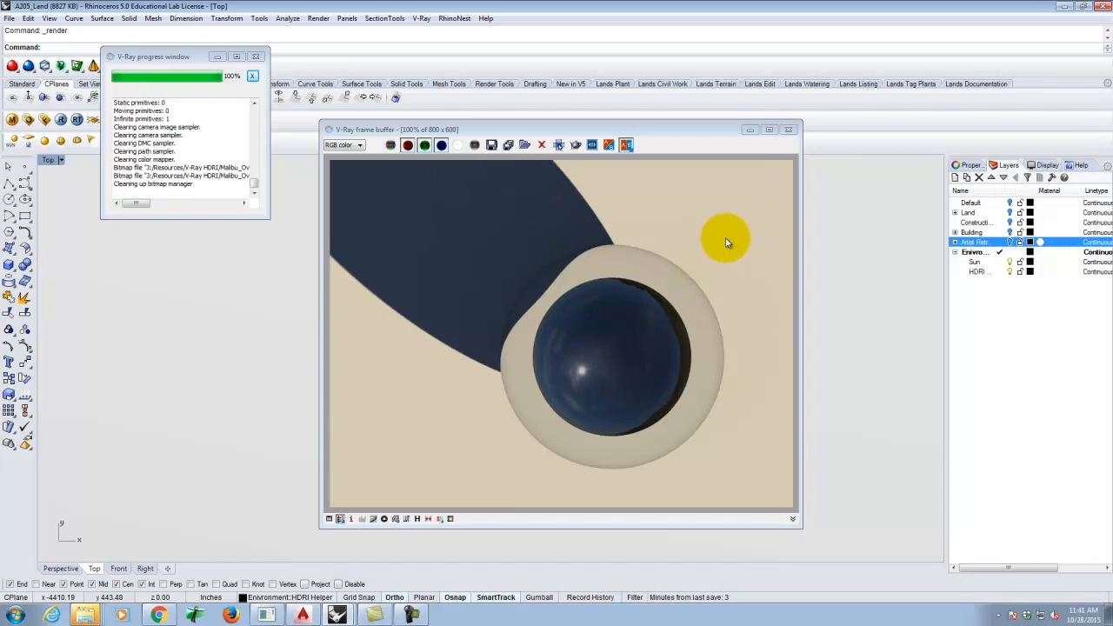
left_click(788, 129)
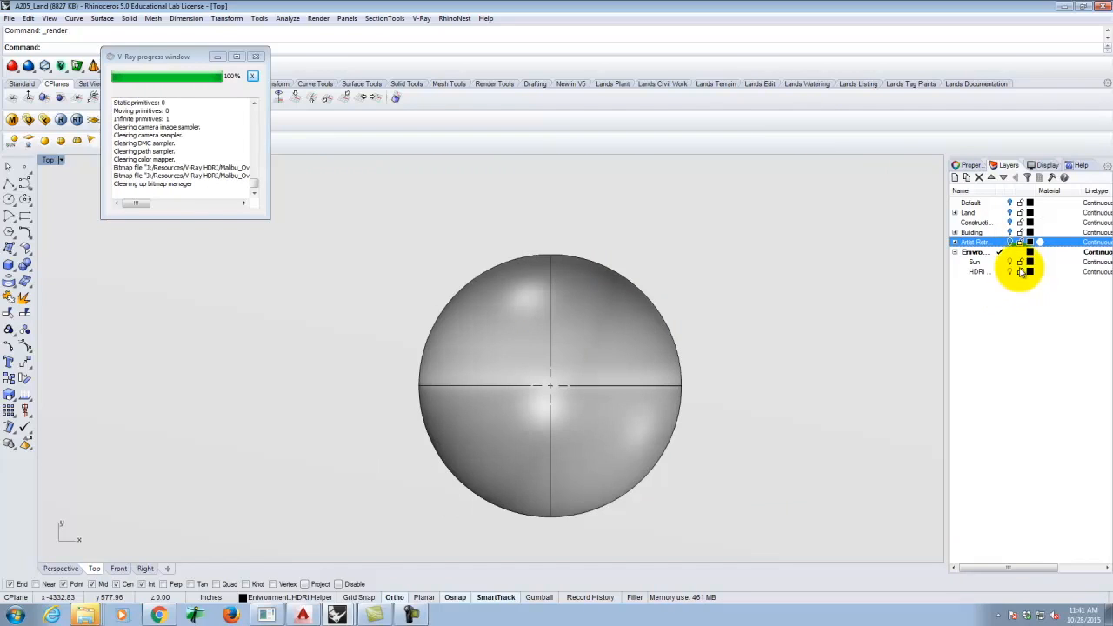
scroll(555, 294, "down", 4)
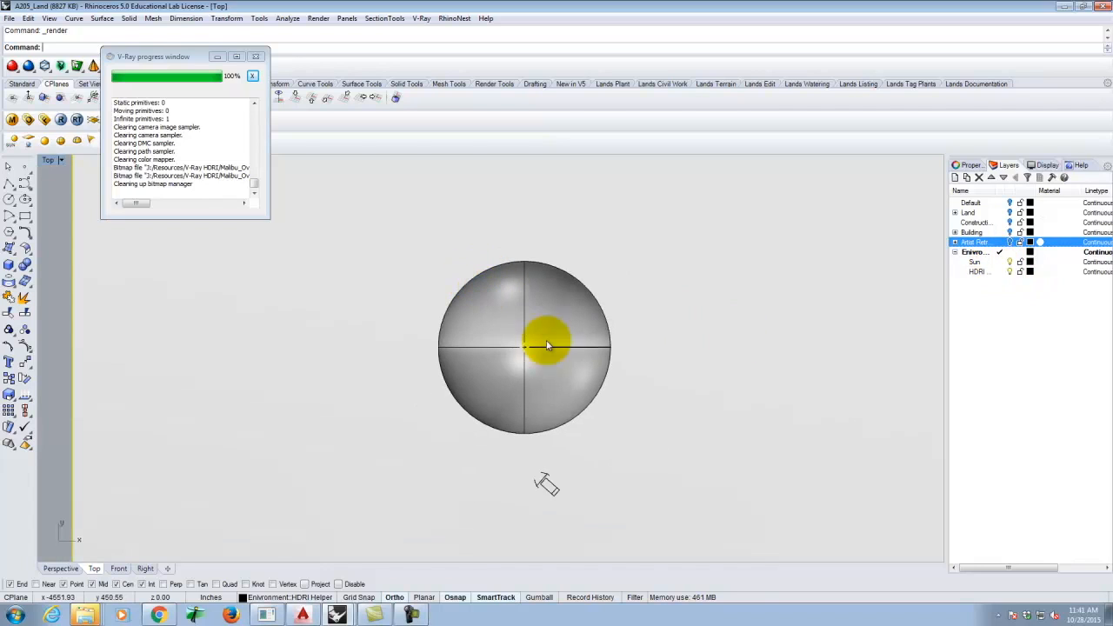
- Select the V-Ray sun light and bring up its Sun Angle Calculator
left_click(963, 164)
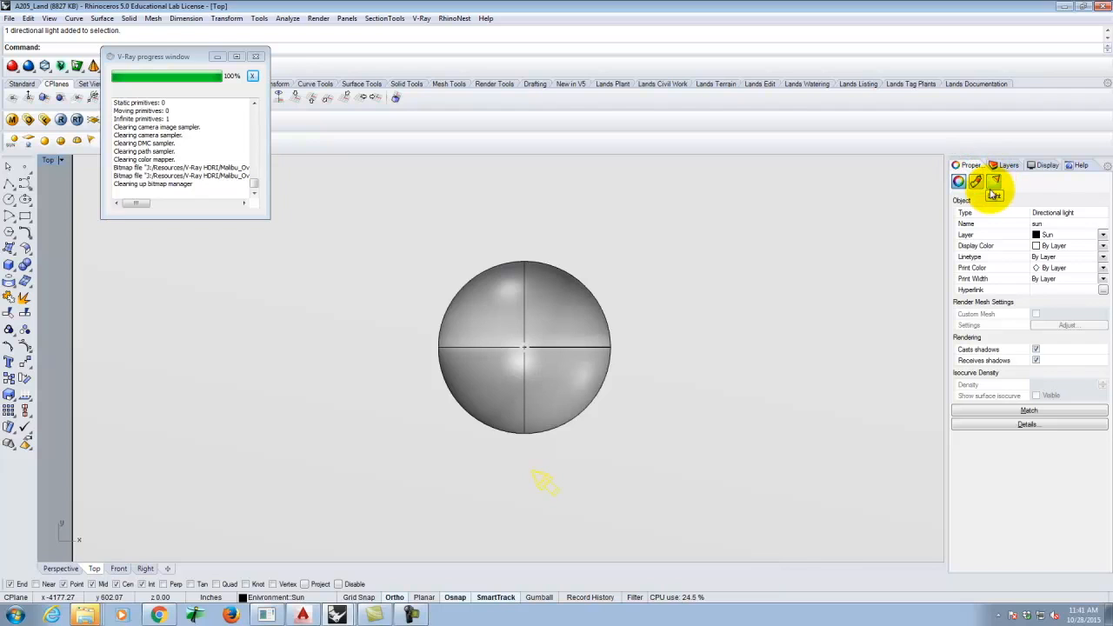
left_click(548, 485)
left_click(547, 485)
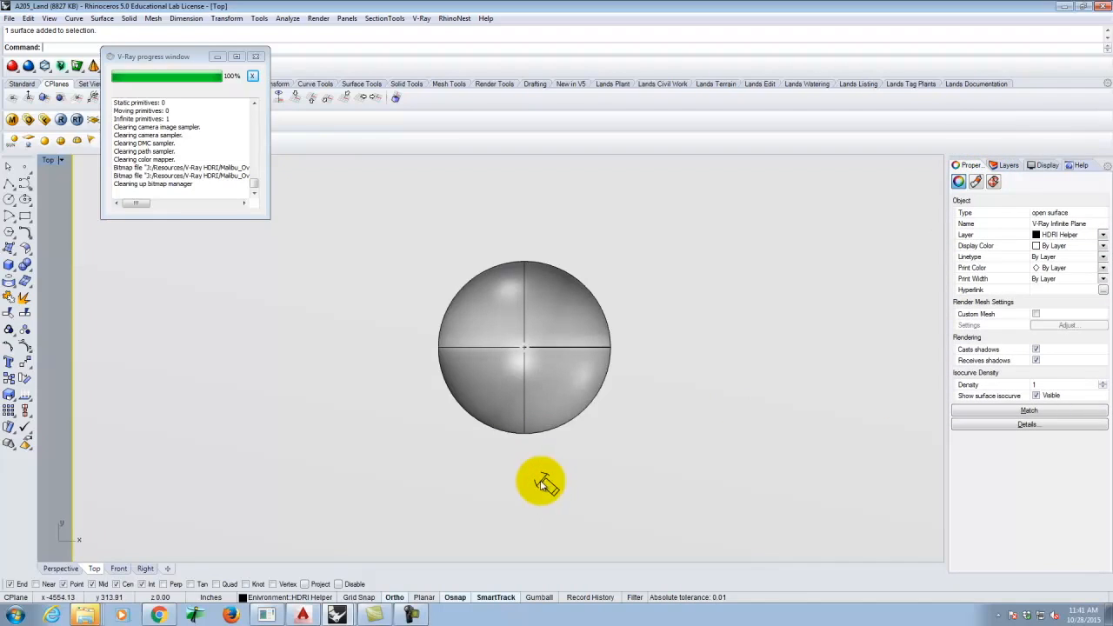
left_click(541, 485)
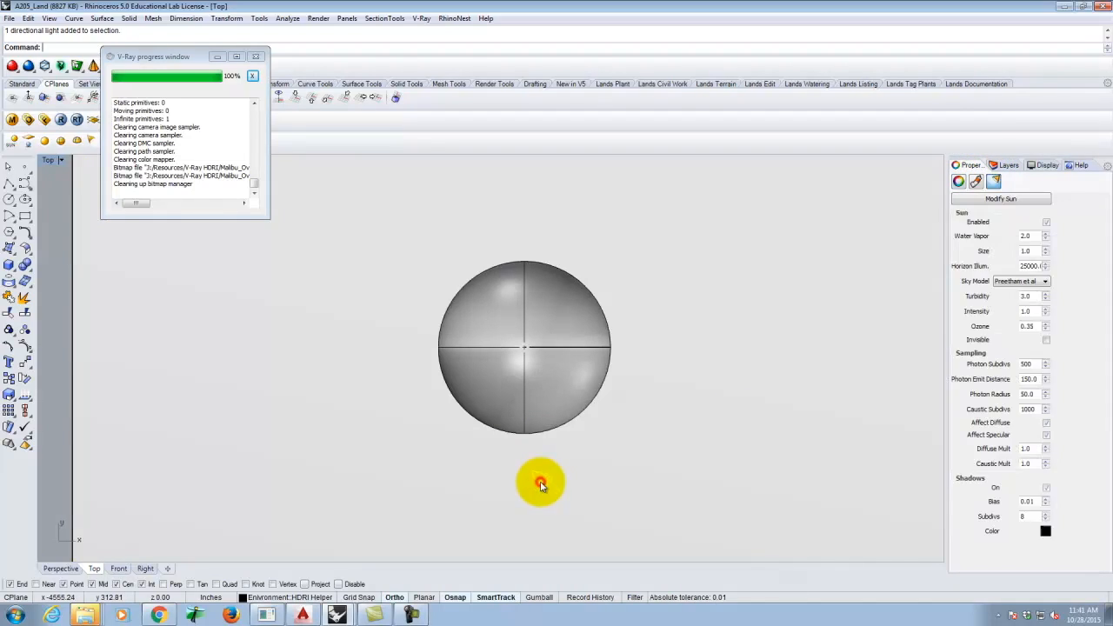
left_click(993, 182)
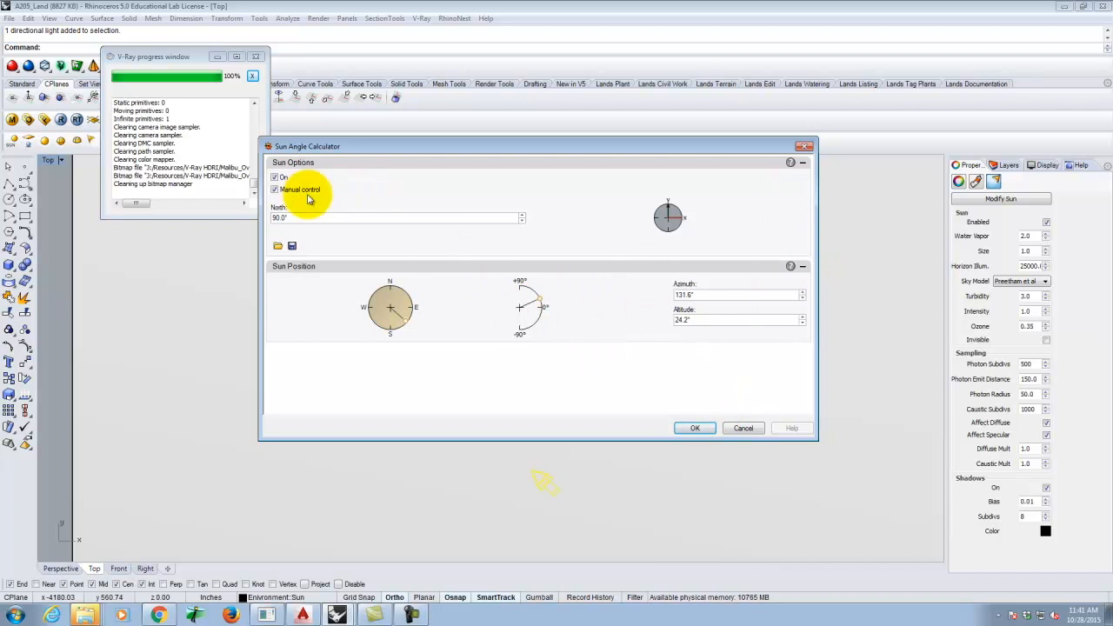
- Turn off manual control, set location to San Francisco, CA, and time to about 3 PM
left_click(275, 188)
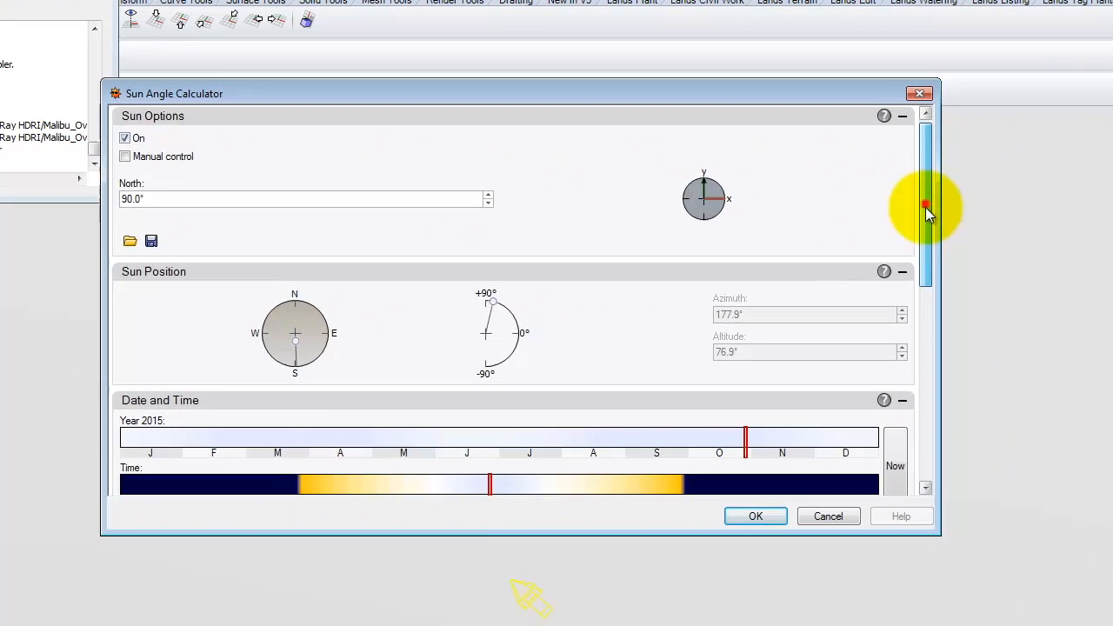
left_click_drag(873, 215, 874, 461)
left_click(290, 419)
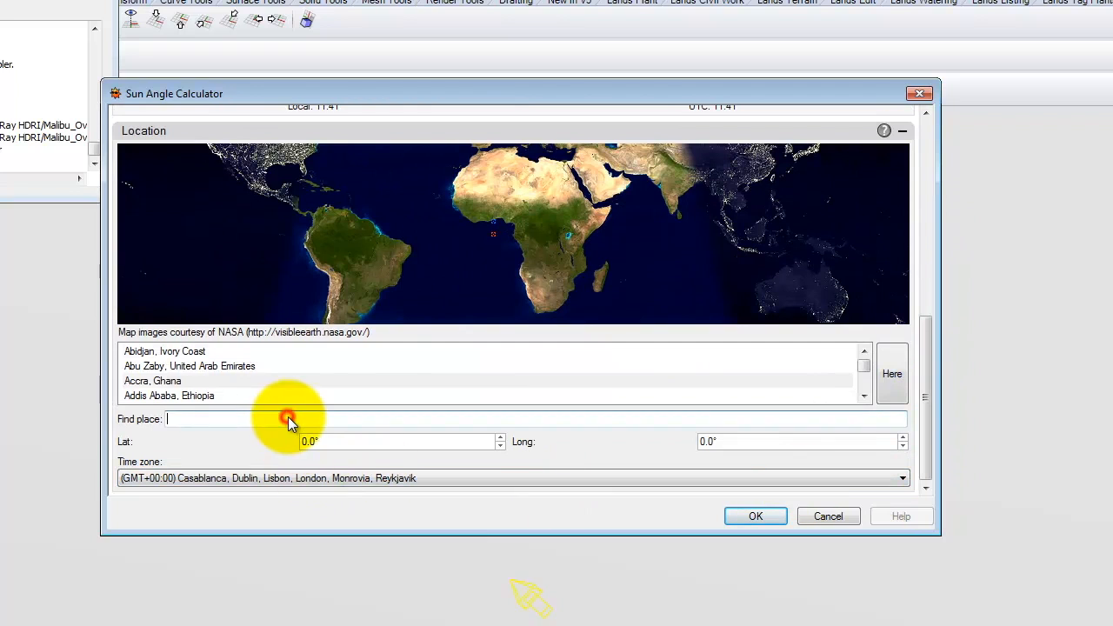
type("san fran")
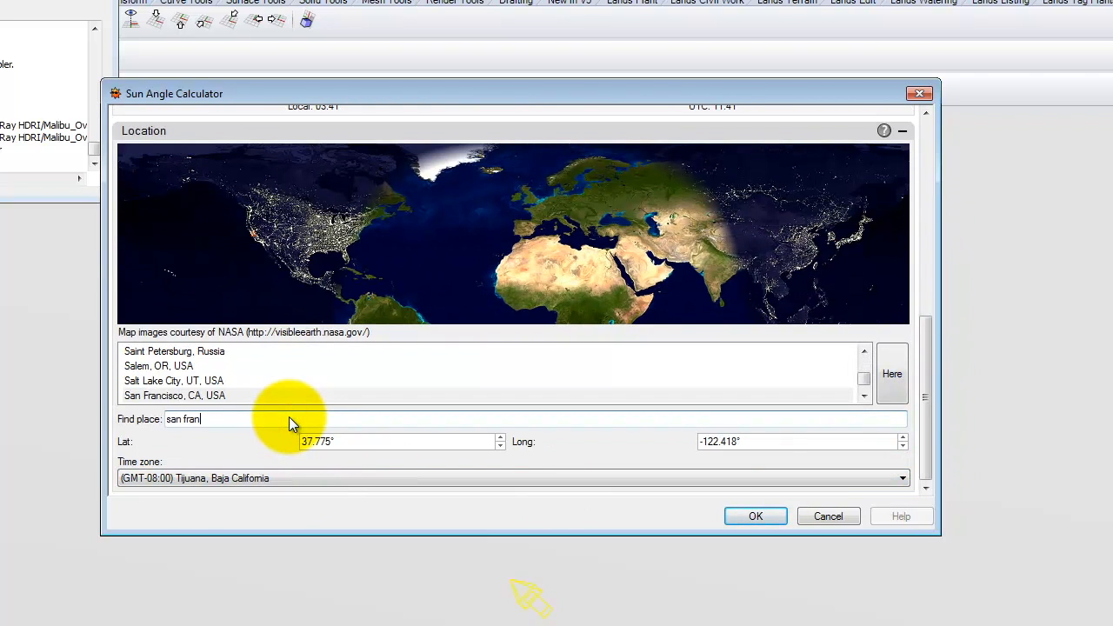
left_click(219, 397)
left_click_drag(929, 337, 944, 217)
mouse_move(536, 326)
left_mouse_down()
mouse_move(602, 333)
mouse_move(579, 328)
left_mouse_up()
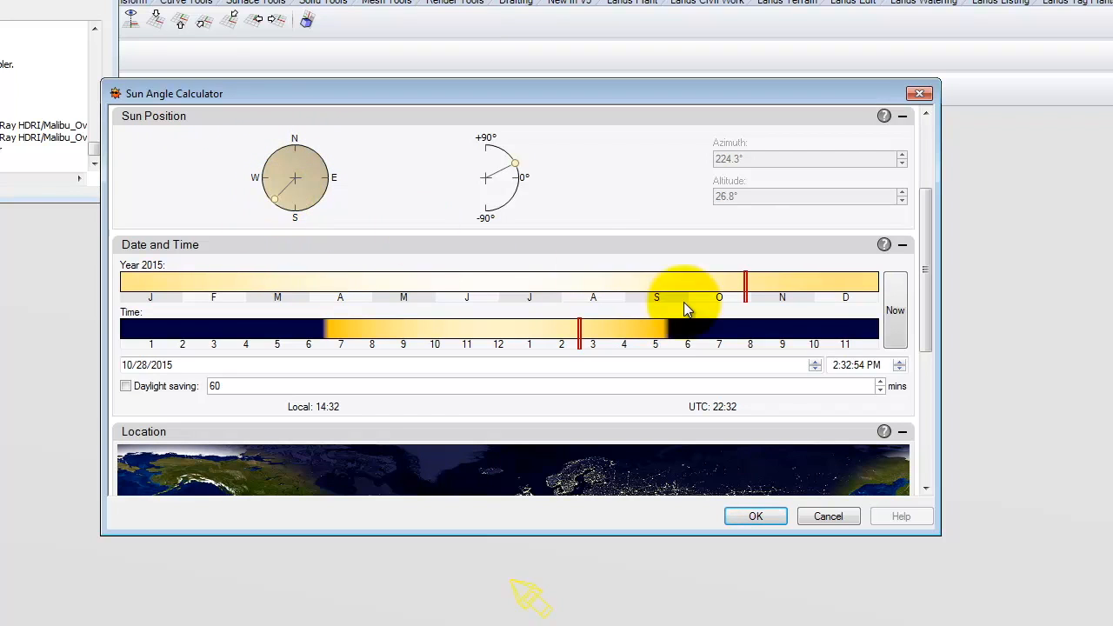
mouse_move(580, 333)
left_mouse_down()
mouse_move(606, 321)
mouse_move(514, 310)
mouse_move(595, 297)
left_mouse_up()
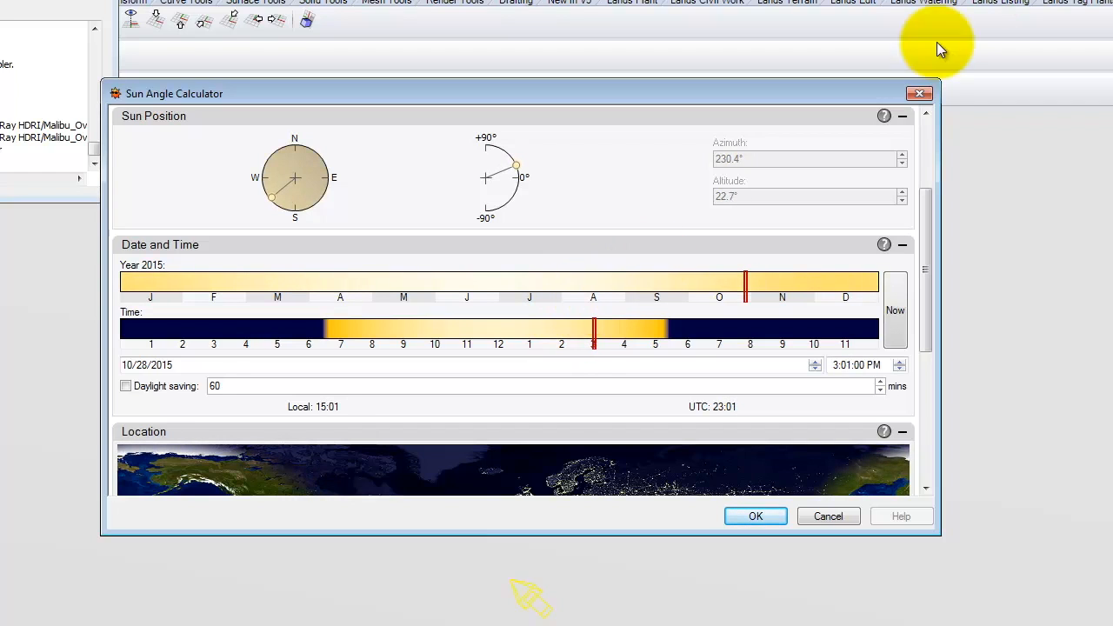
left_click(918, 93)
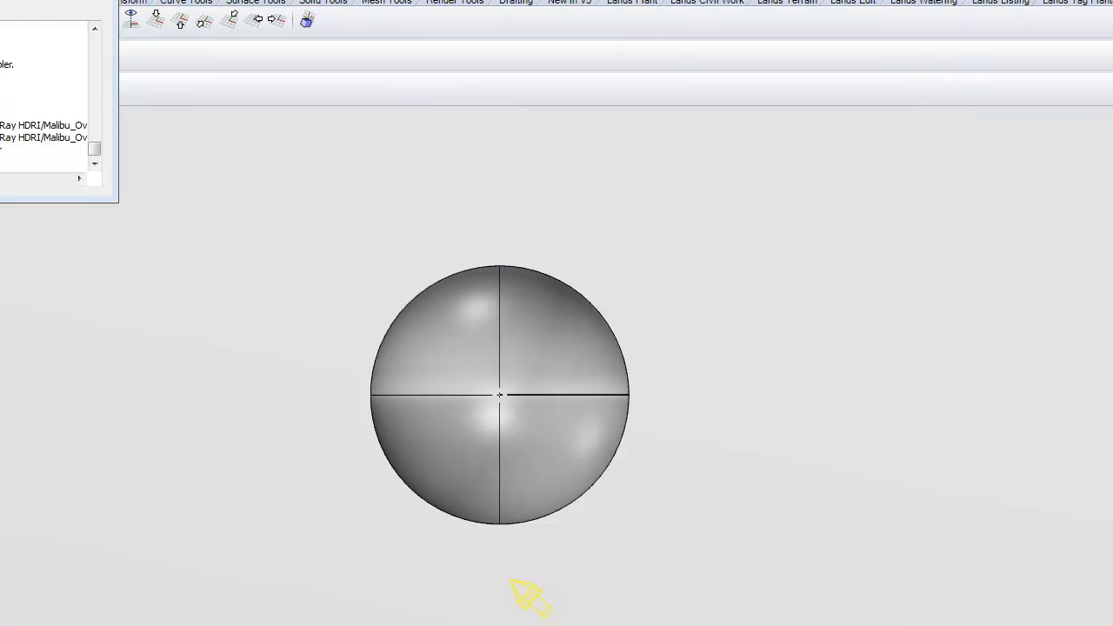
- Redo the sun for San Francisco on 10/28/2015 at 2:57:42 PM and apply it
key("Return")
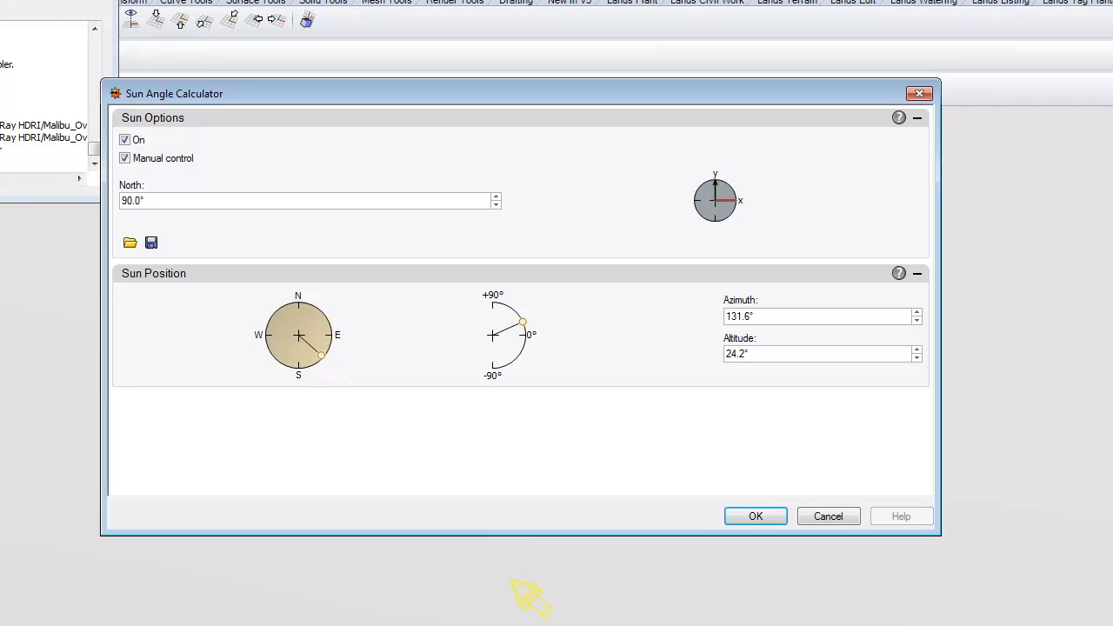
left_click(125, 158)
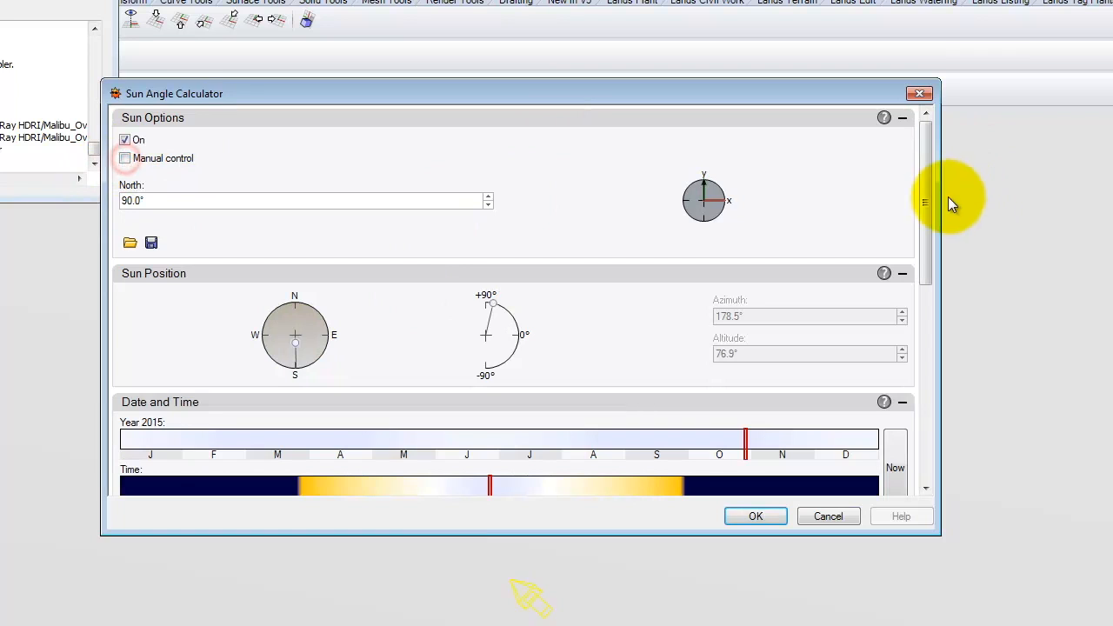
left_click_drag(924, 189, 927, 430)
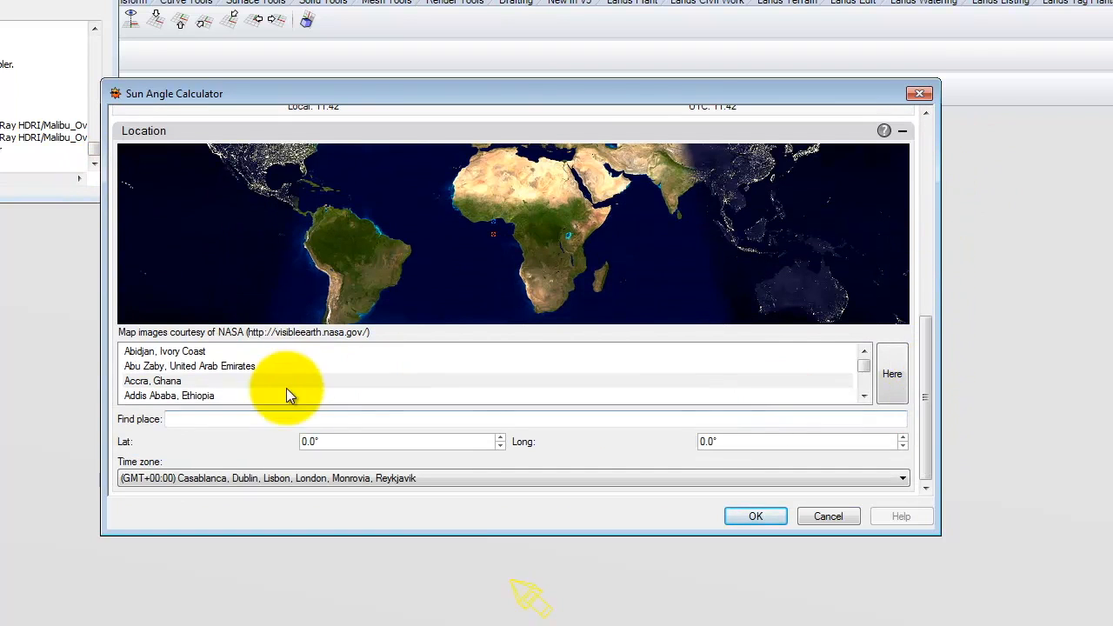
type("san")
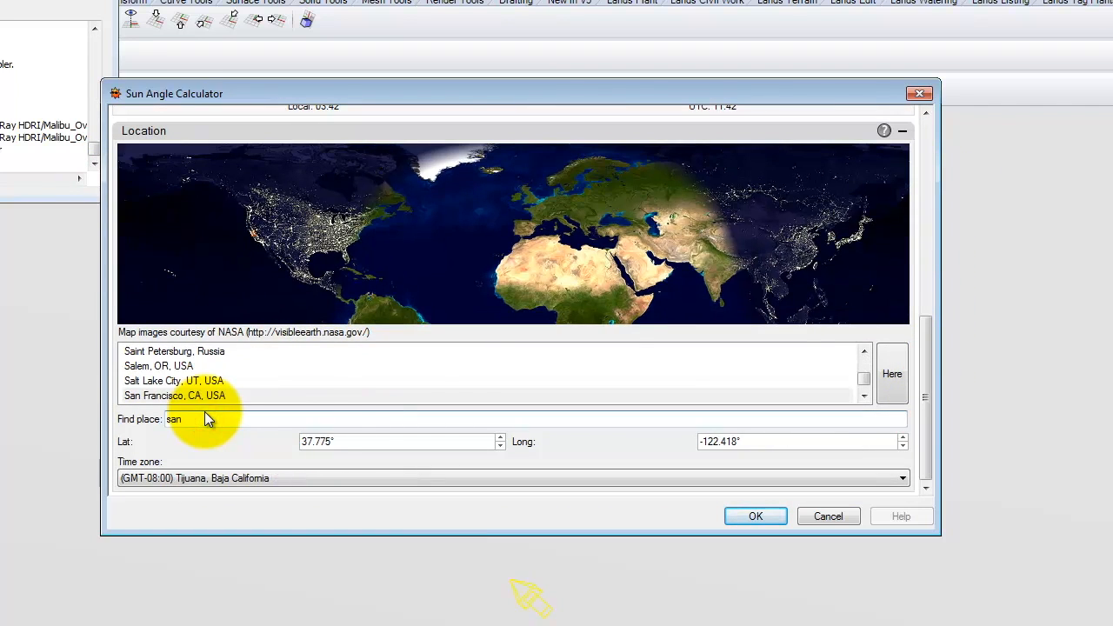
left_click(252, 396)
mouse_move(925, 367)
left_mouse_down()
mouse_move(573, 270)
mouse_move(551, 278)
mouse_move(595, 276)
left_mouse_up()
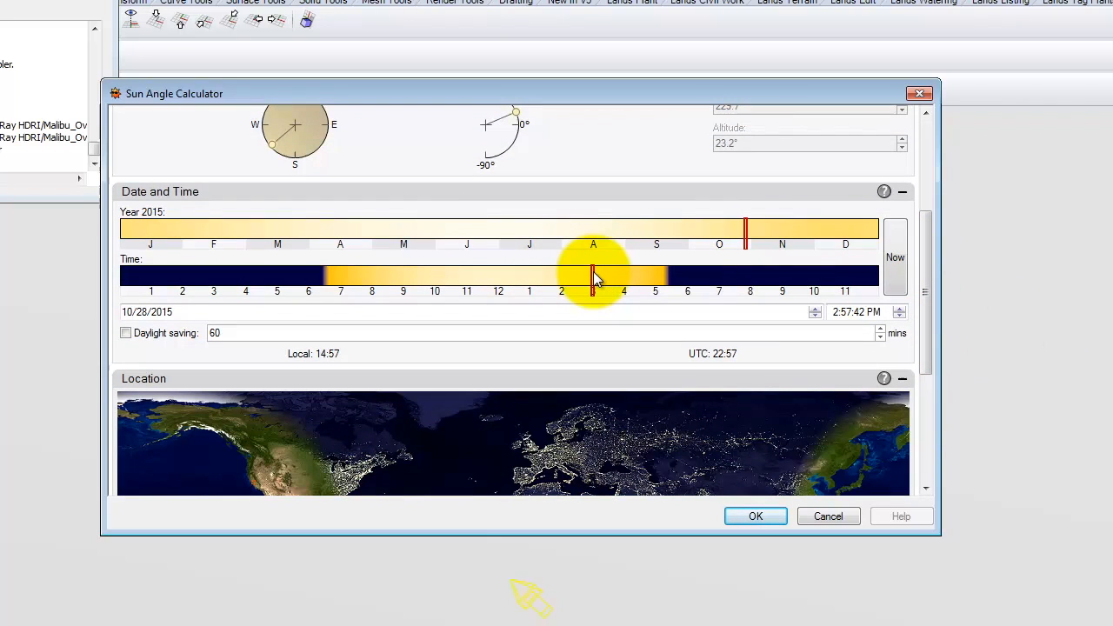
left_click_drag(926, 257, 921, 431)
left_click(755, 516)
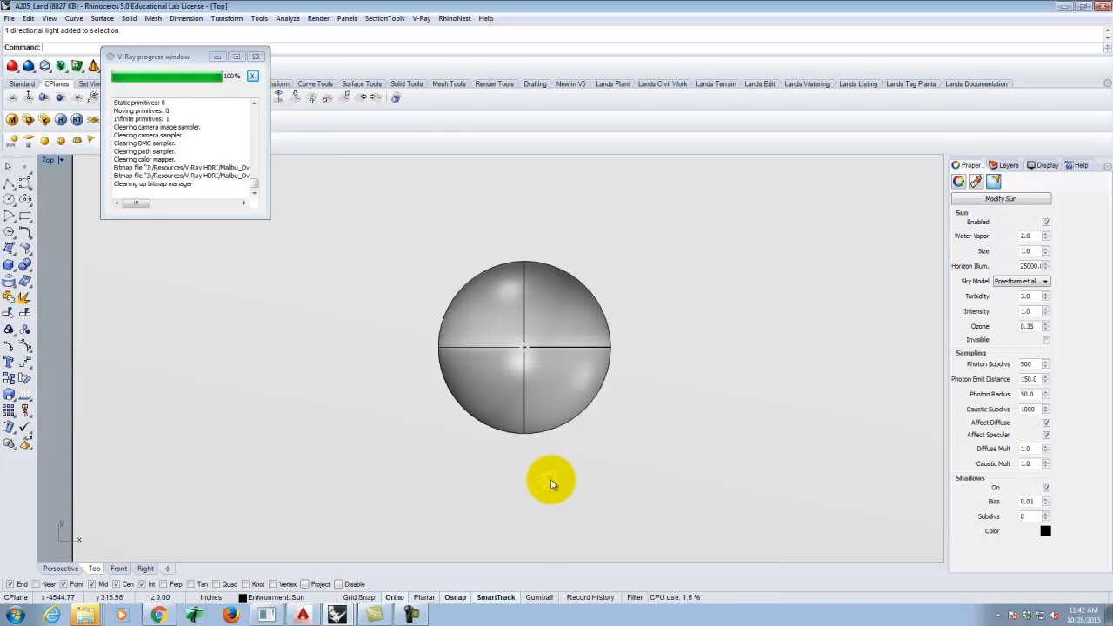
- Re-render the sphere with the 3 PM sun, close the render, and restore four viewports
left_click(62, 121)
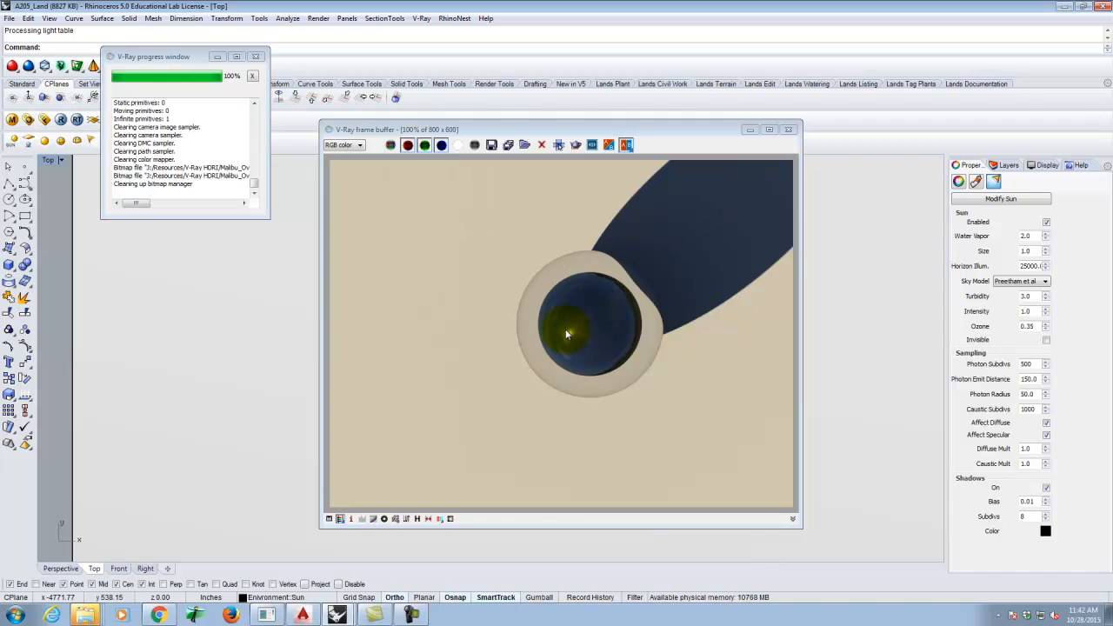
left_click(792, 130)
double_click(45, 159)
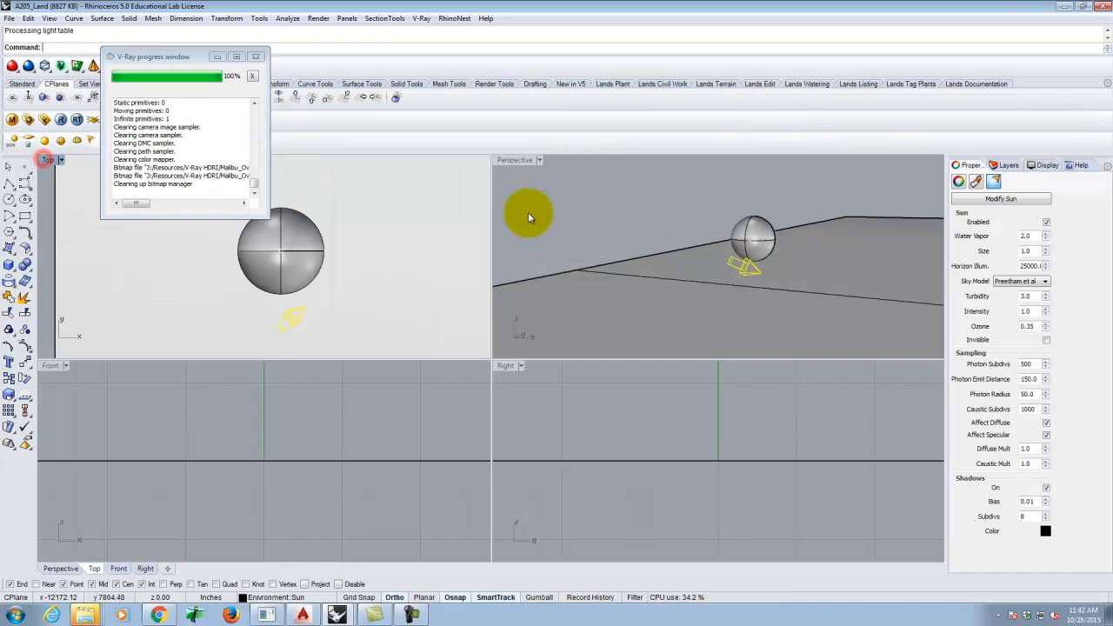
- Maximize Perspective, hide the HDRI Helper layer, and turn on the building and Land layers
double_click(513, 160)
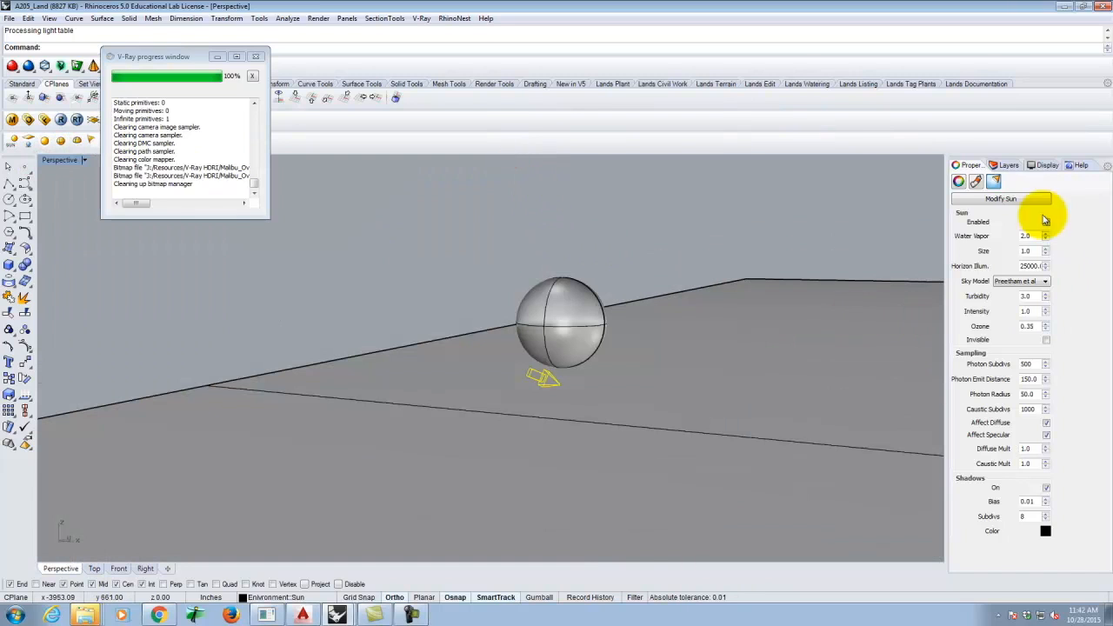
left_click(1006, 165)
left_click(1010, 271)
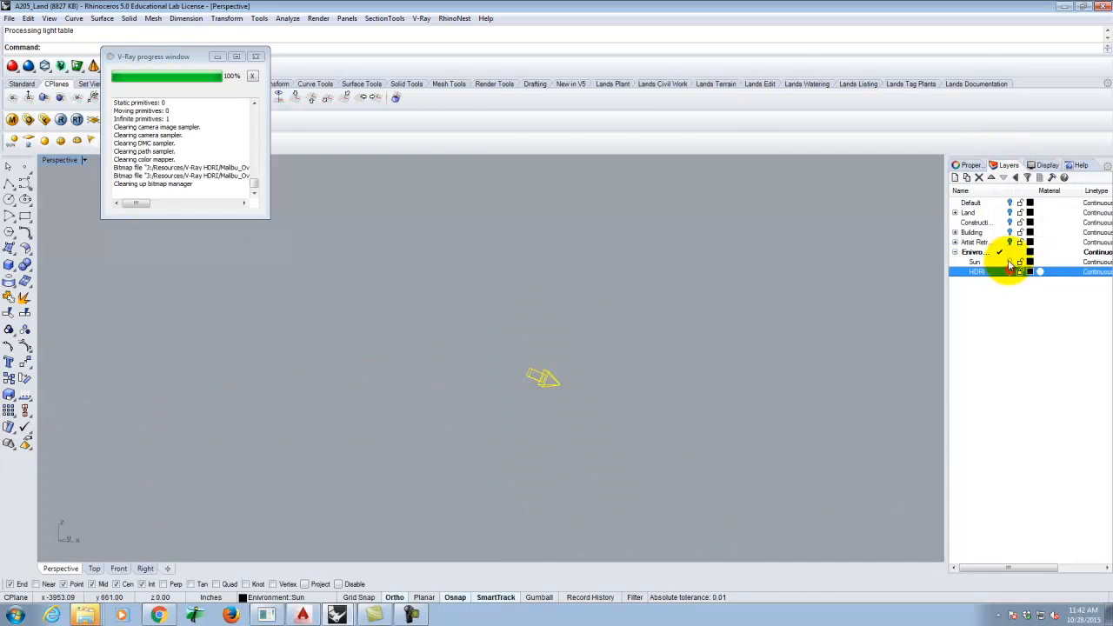
left_click(1009, 242)
left_click(1010, 232)
left_click(1010, 222)
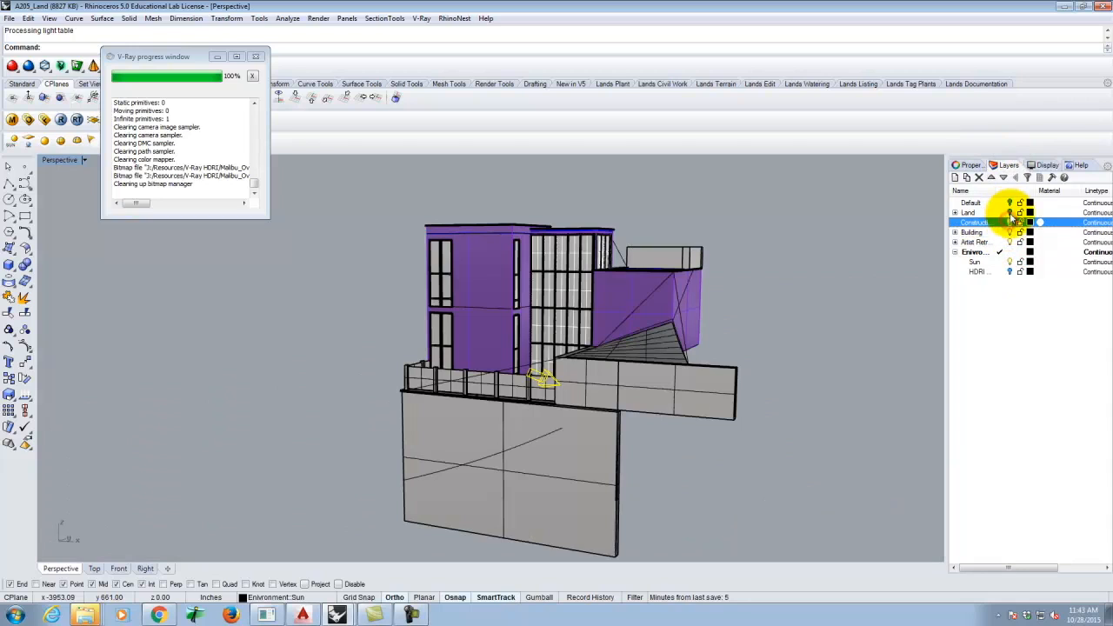
left_click(1010, 212)
left_click(1013, 203)
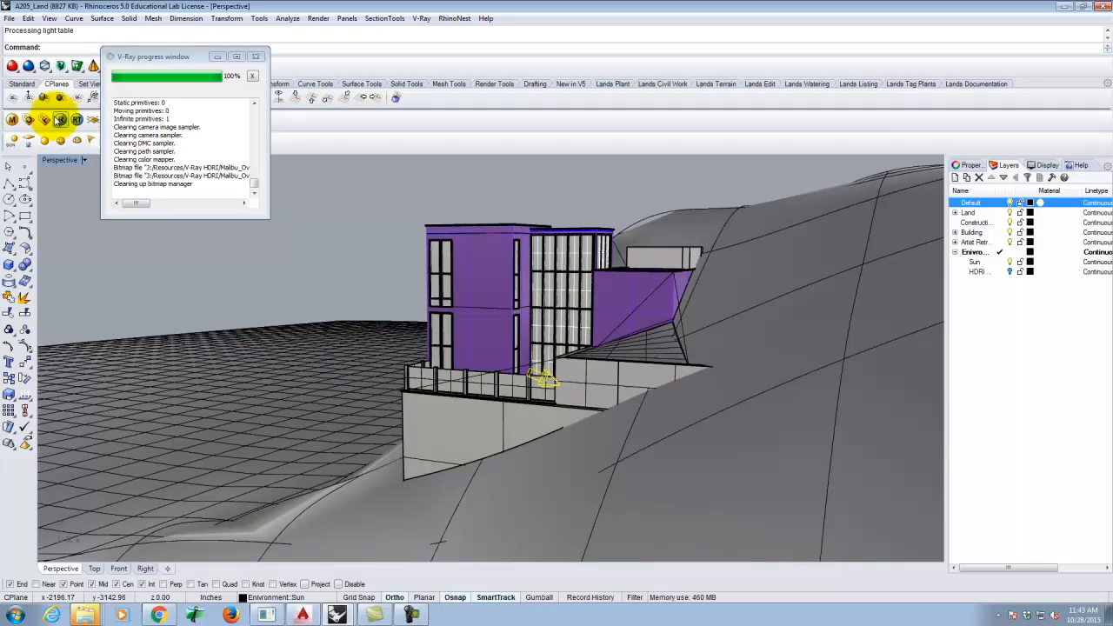
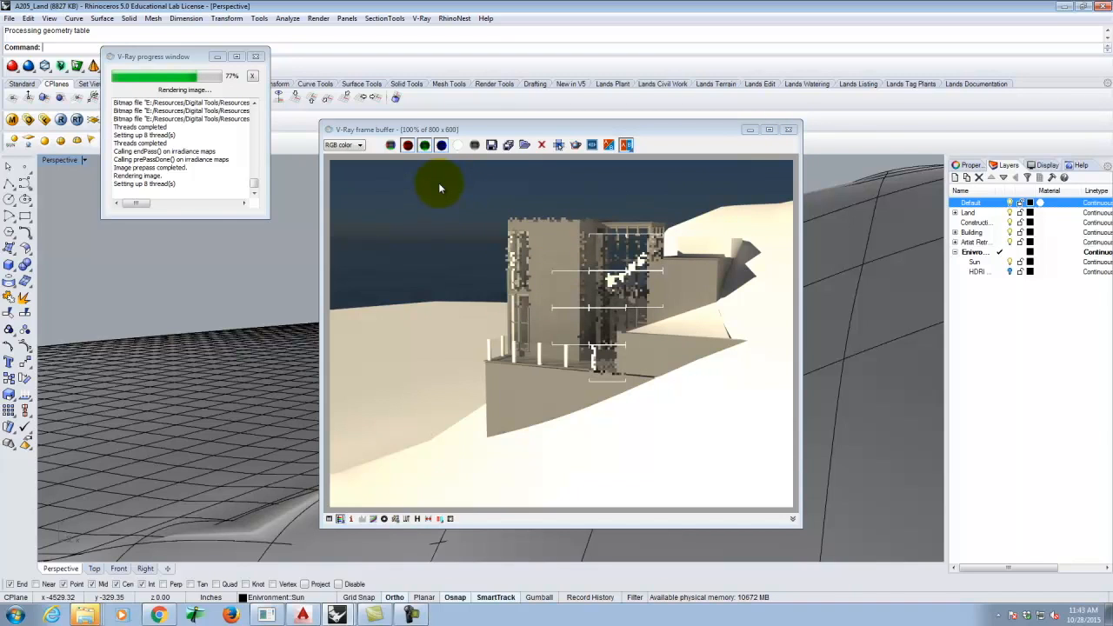
- Close the render image and set the V-Ray background reflection/refraction multiplier to 0.5
left_click(788, 129)
left_click(28, 121)
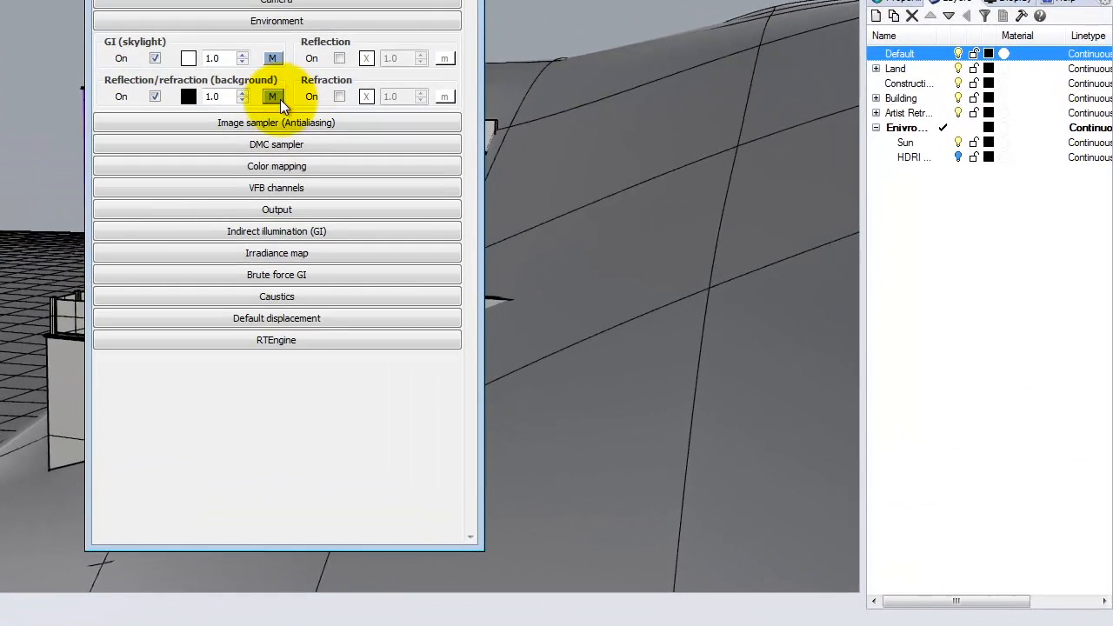
left_click(456, 201)
double_click(224, 97)
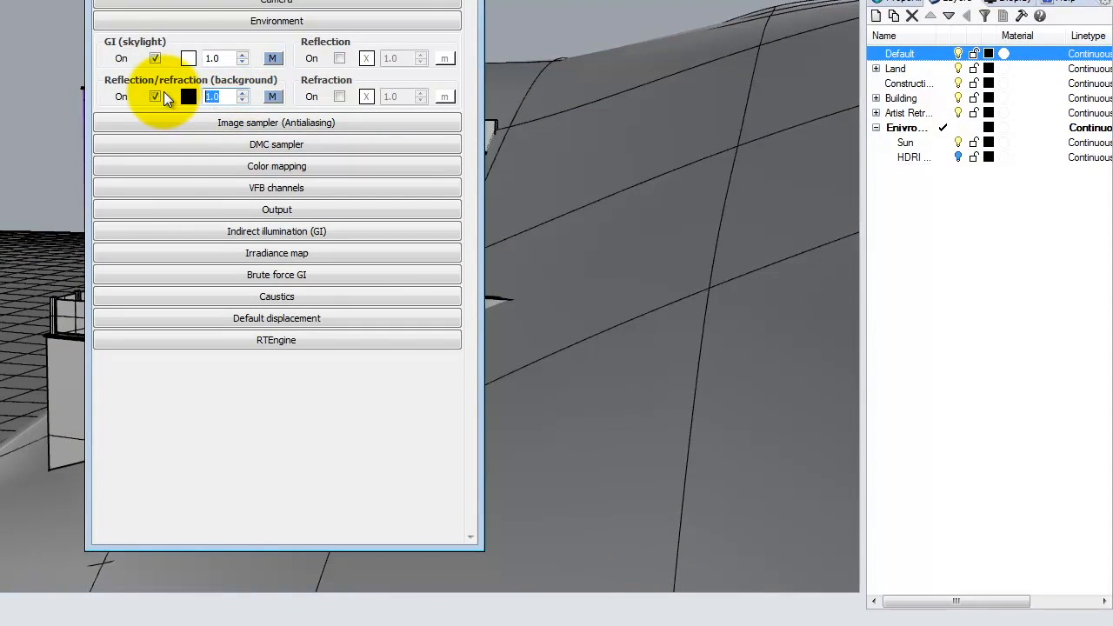
type(".5")
left_click(223, 57)
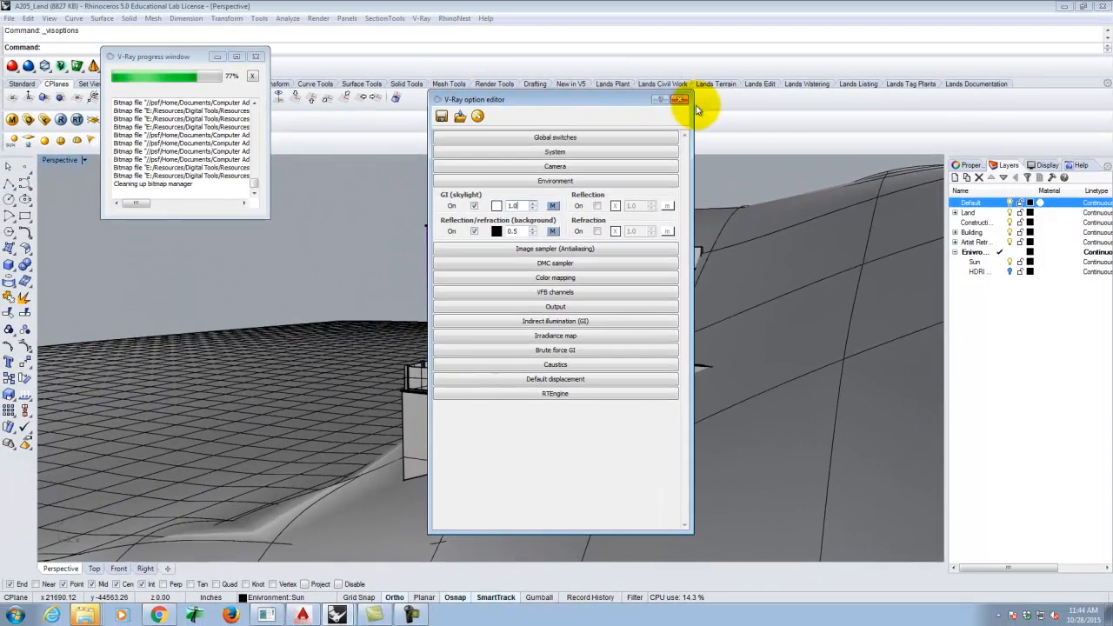
- Close the V-Ray settings and render progress windows, and select then deselect the terrain
left_click(679, 99)
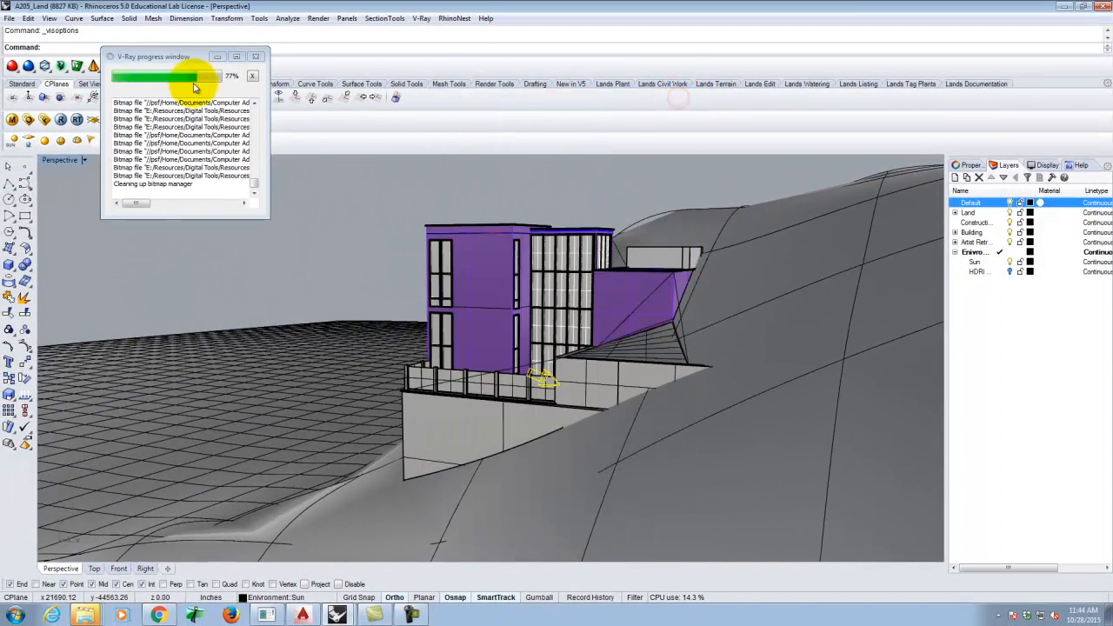
left_click(257, 57)
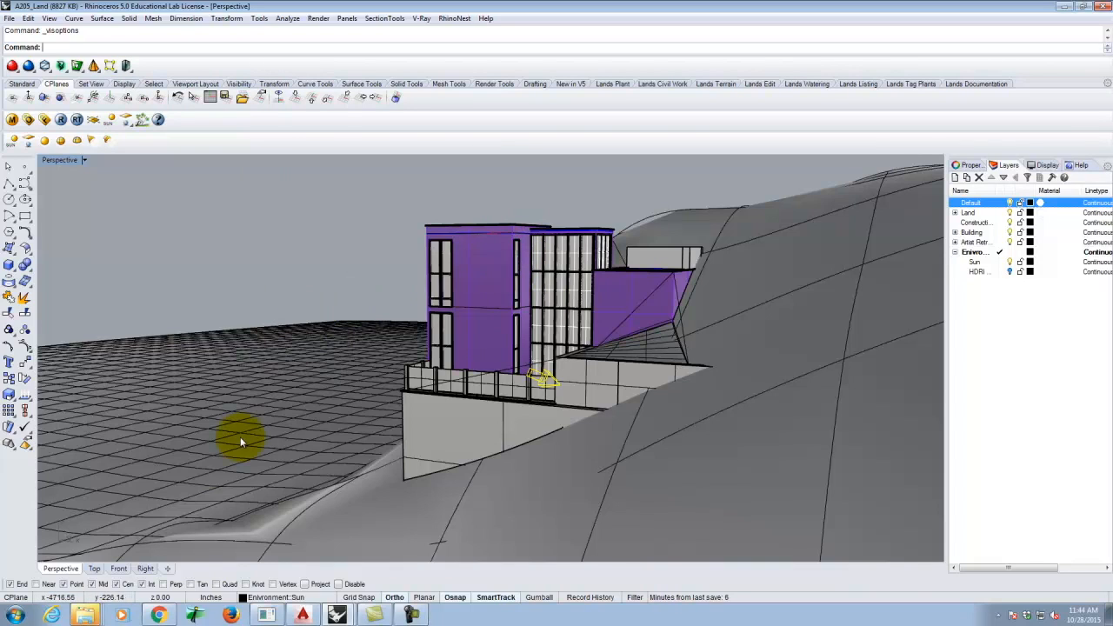
left_click(252, 382)
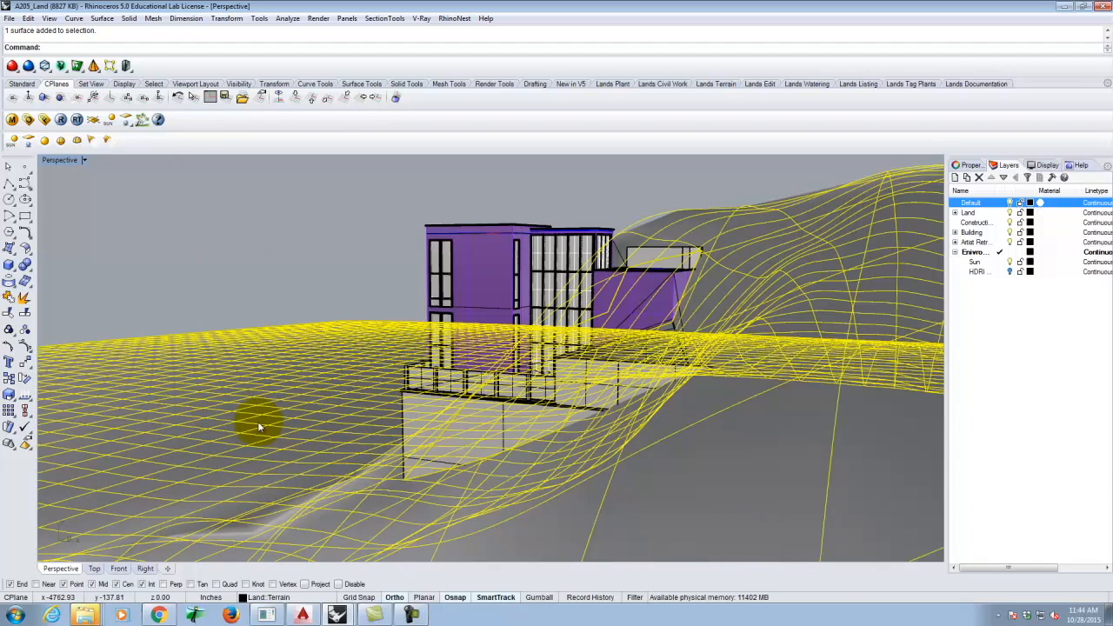
left_click(175, 252)
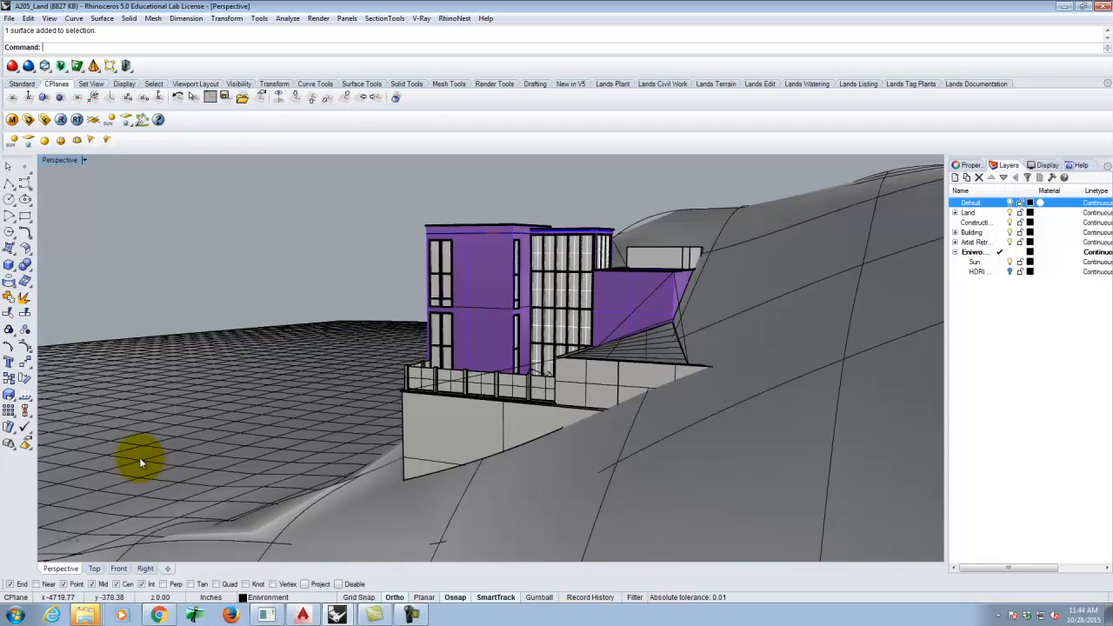
left_click(159, 616)
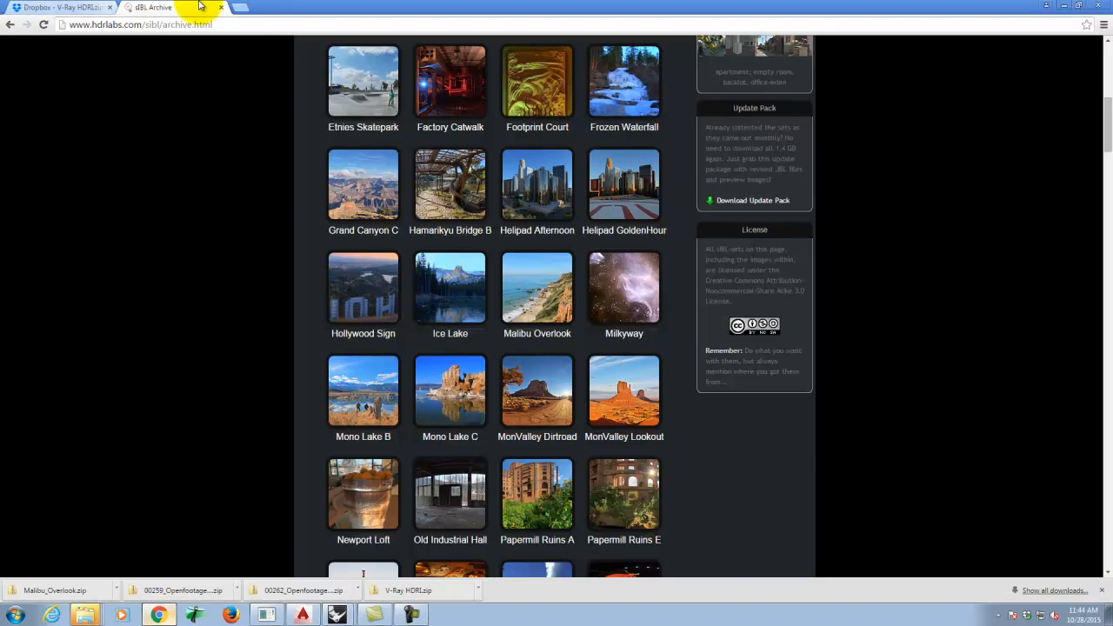
- On digitaltoolsforarchitects.com, open the Ocean post in the Rhino Blocks Library and download Ocean.3dm
left_click(242, 8)
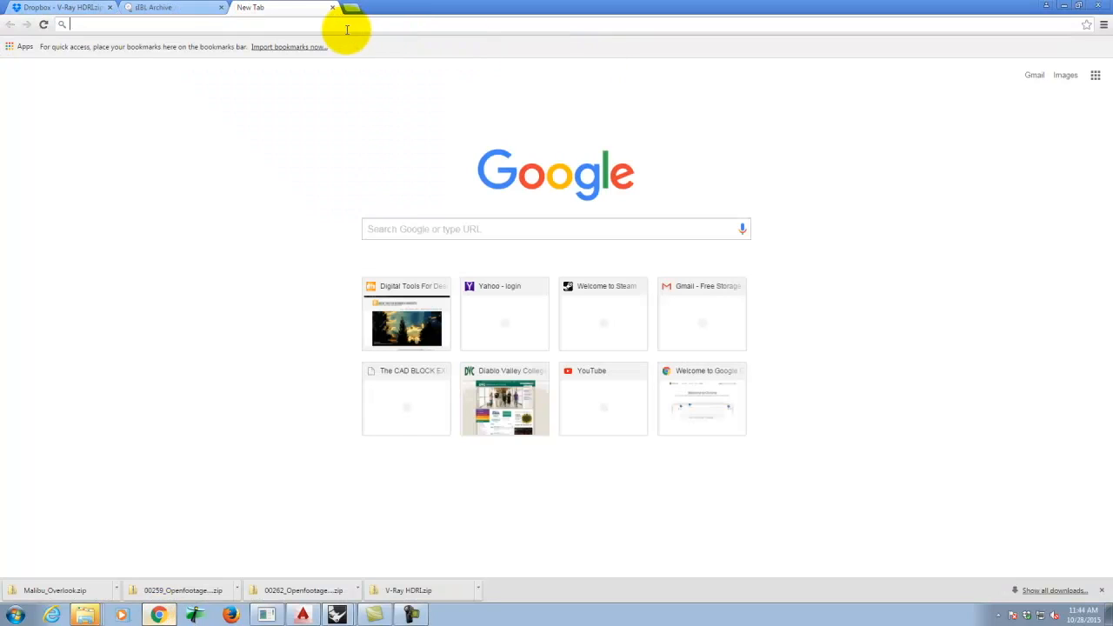
type("www.")
key("Return")
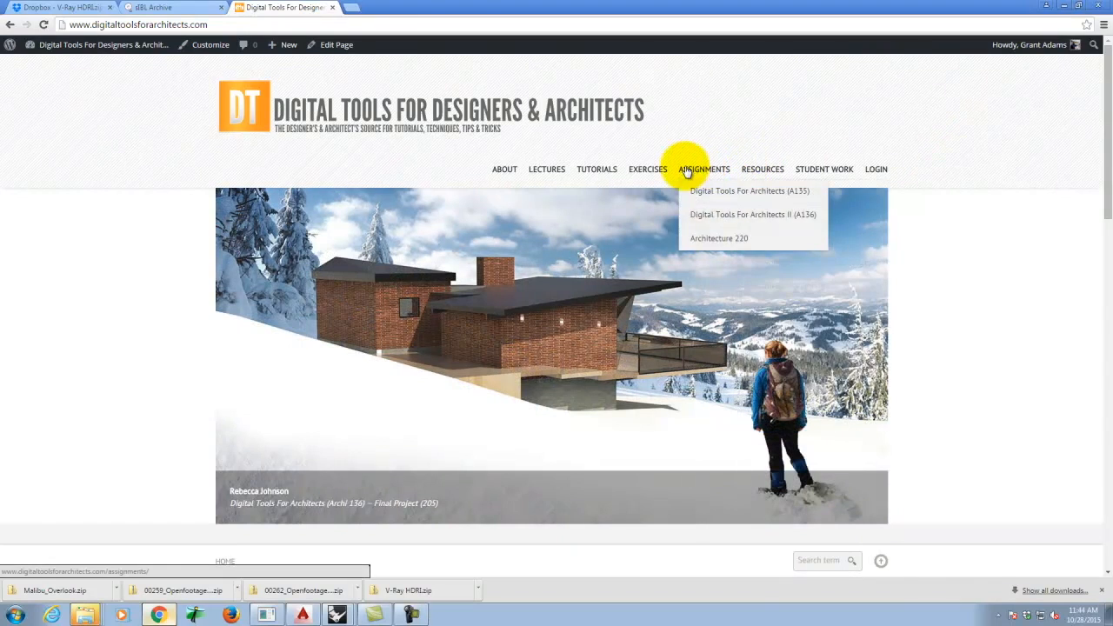
mouse_move(763, 171)
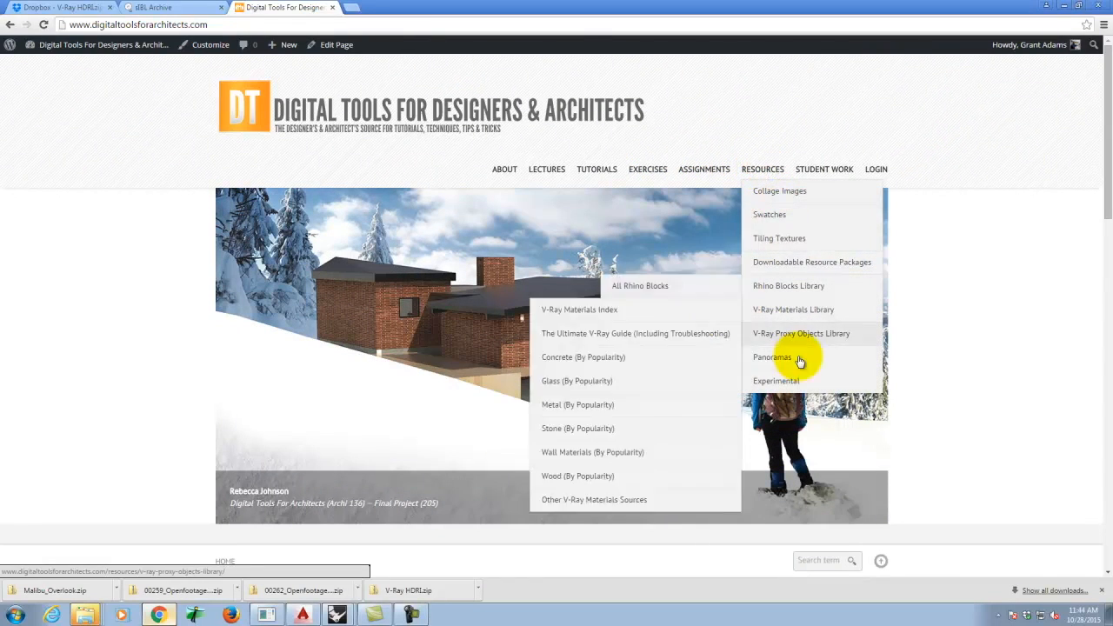
mouse_move(794, 297)
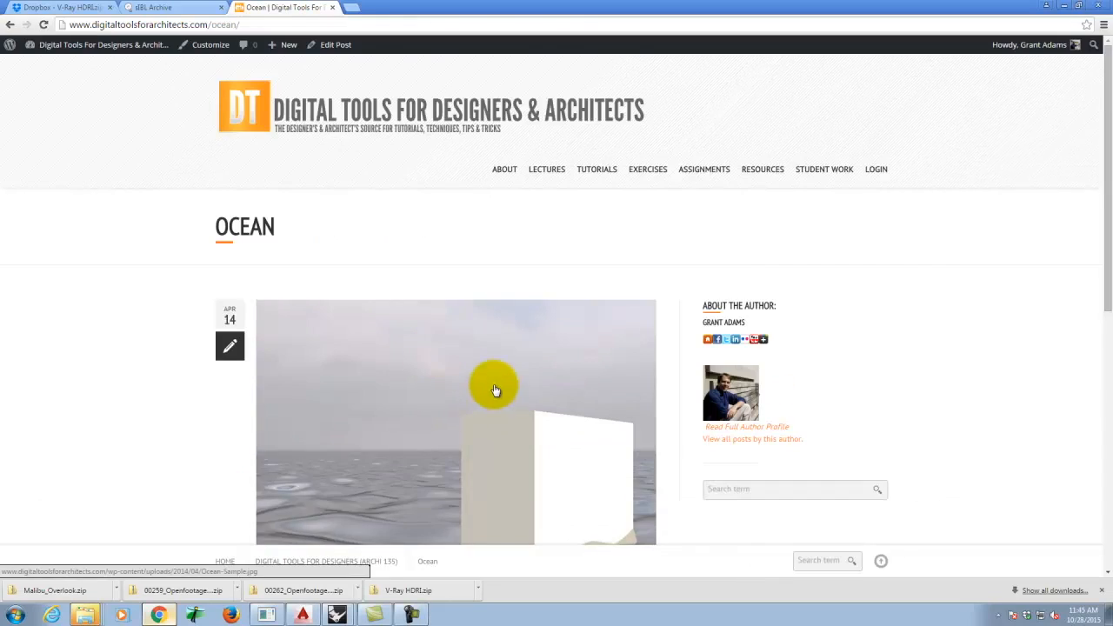
scroll(487, 392, "down", 2)
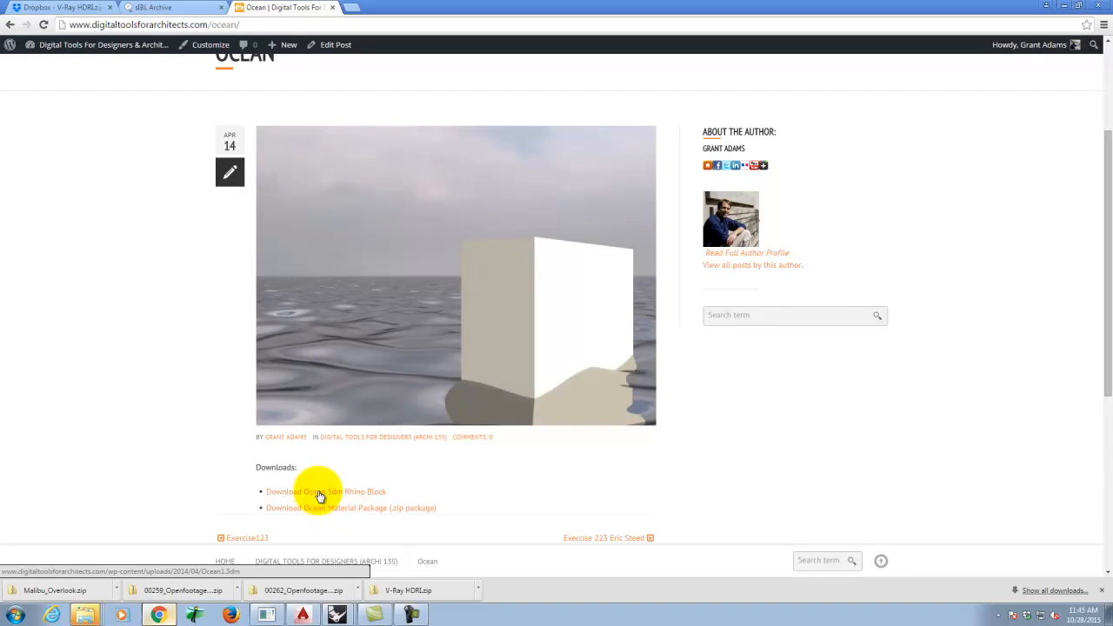
left_click(318, 495)
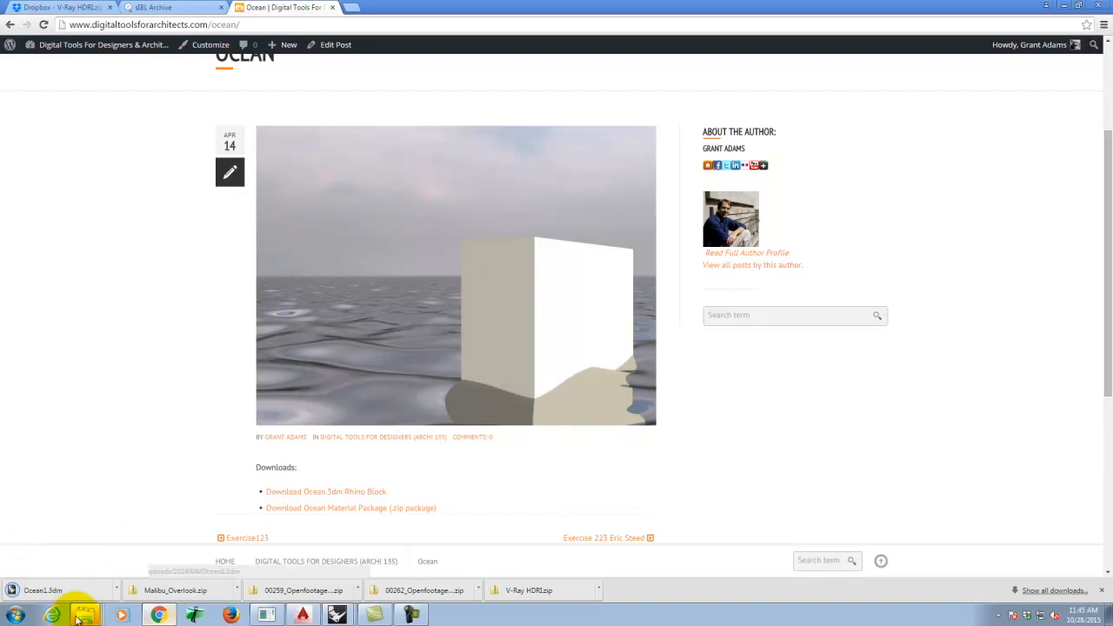
- Copy the downloaded Ocean1.3dm file from its download folder
left_click(113, 591)
left_click(144, 551)
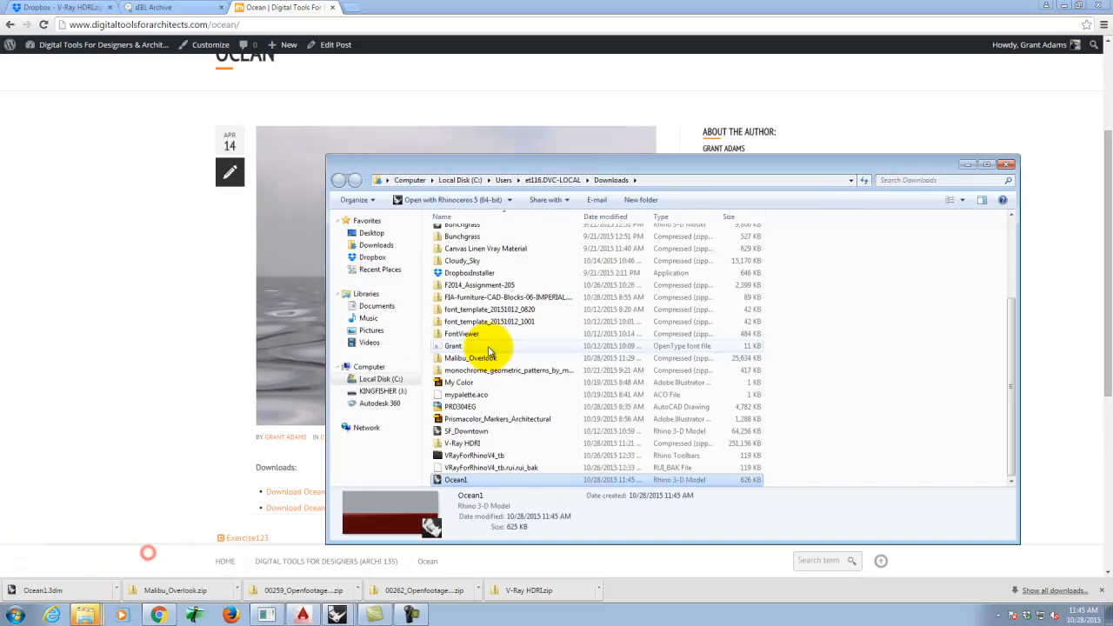
right_click(452, 484)
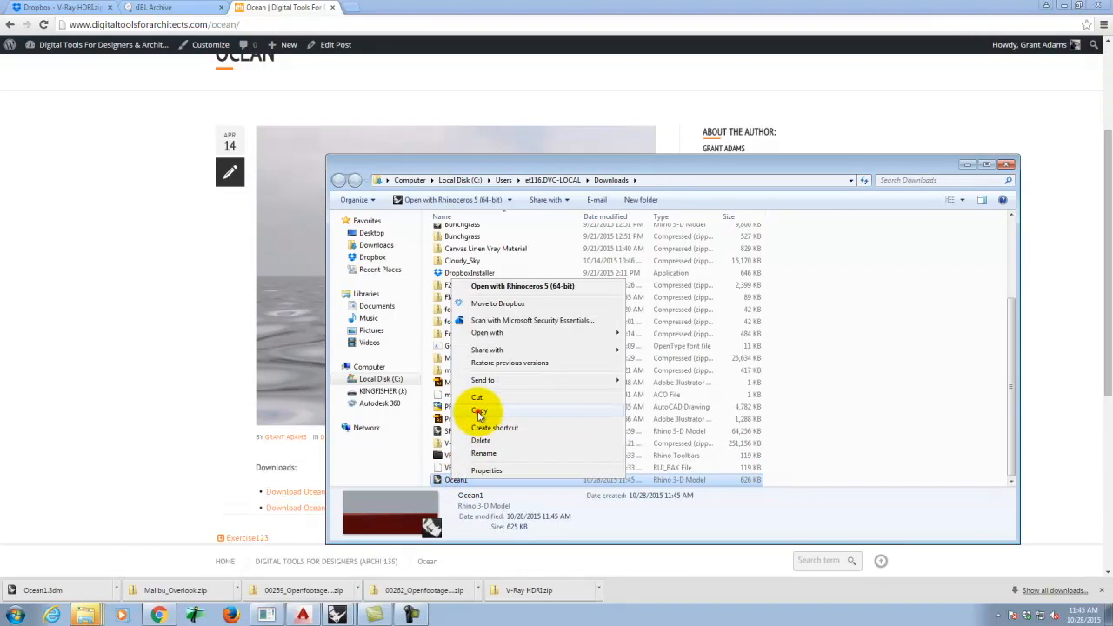
left_click(480, 410)
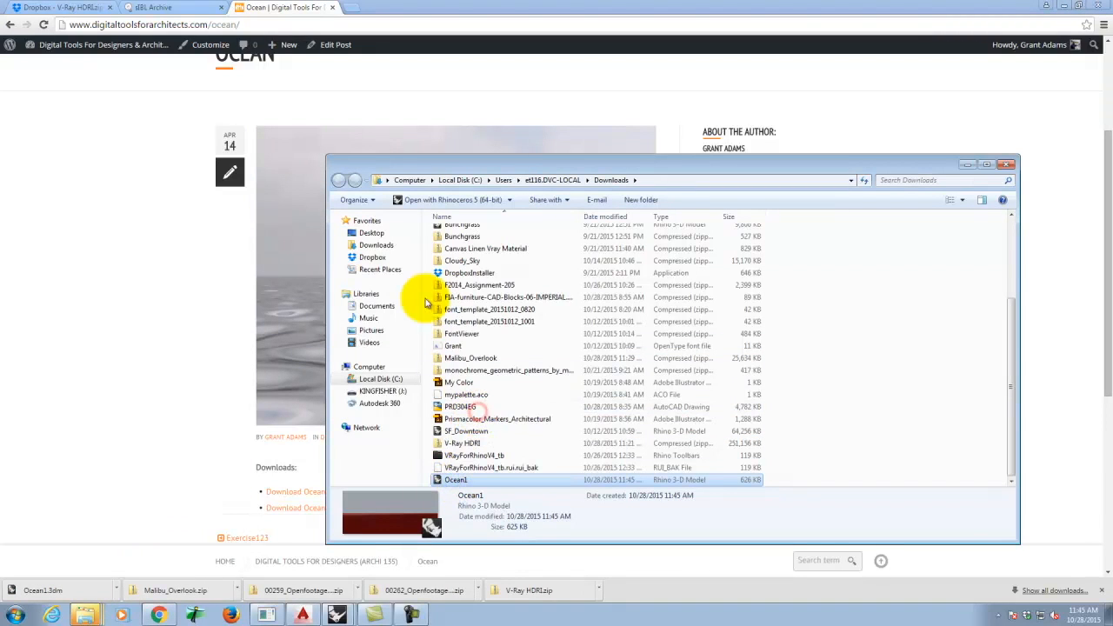
- Create a Rhino Blocks folder in Resources on the KINGFISHER (J:) drive
left_click(381, 390)
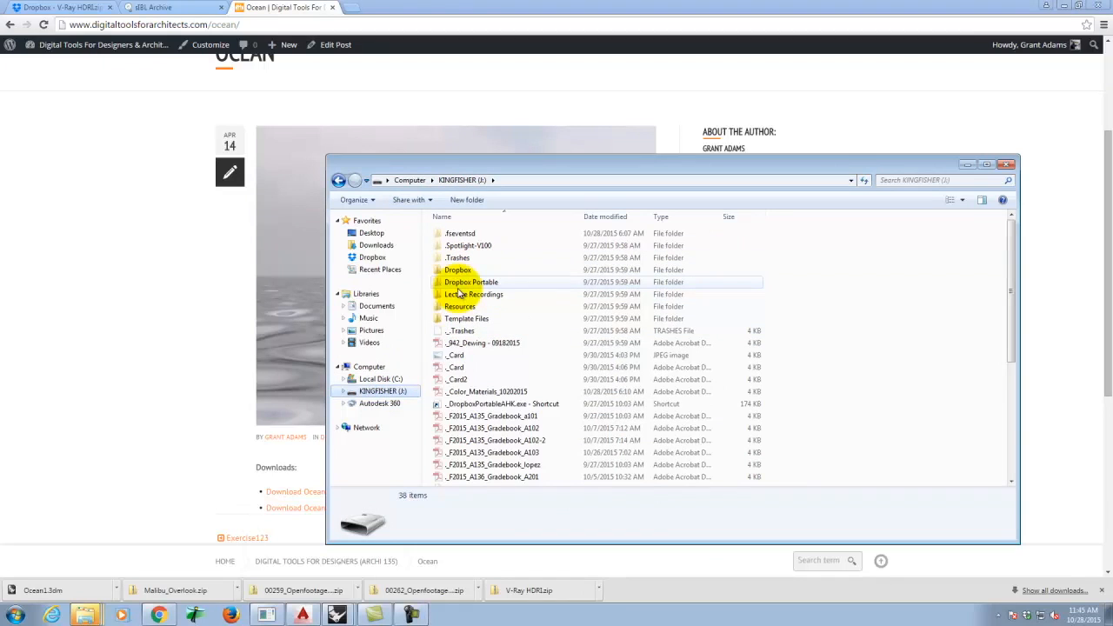
double_click(458, 307)
right_click(493, 374)
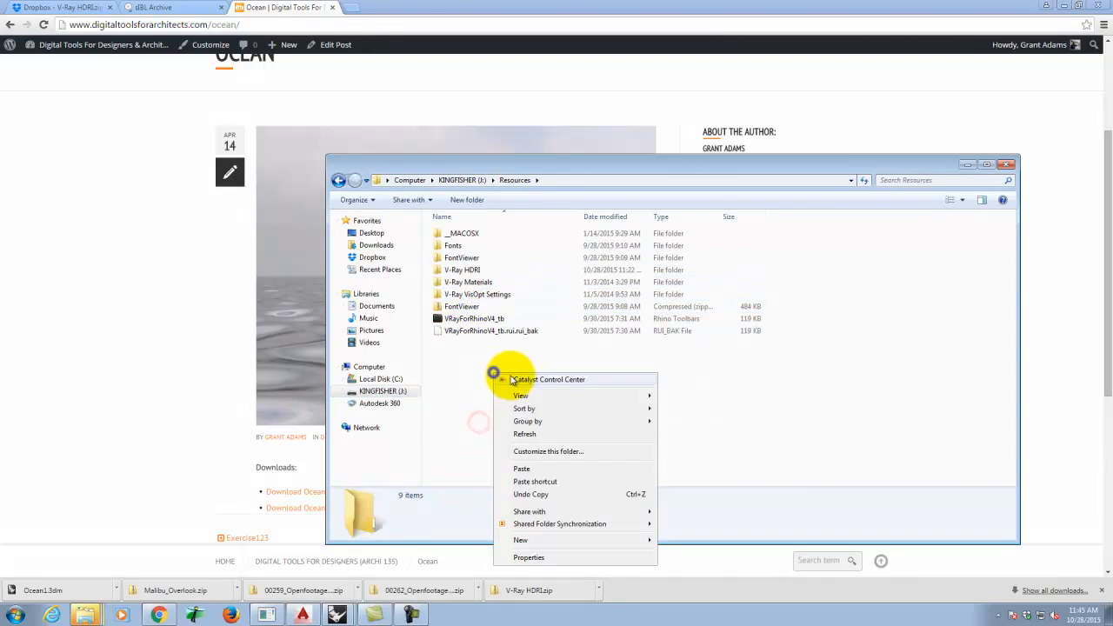
left_click(464, 200)
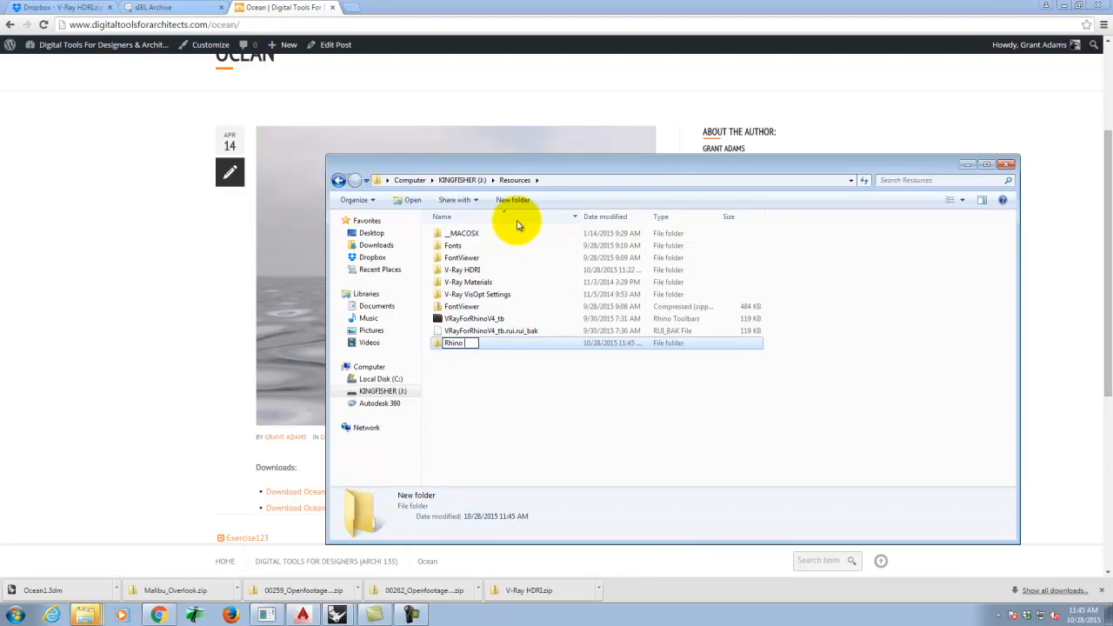
double_click(526, 346)
- Create a Landscape folder inside Rhino Blocks, paste Ocean1 into it, and return to Rhino
right_click(497, 328)
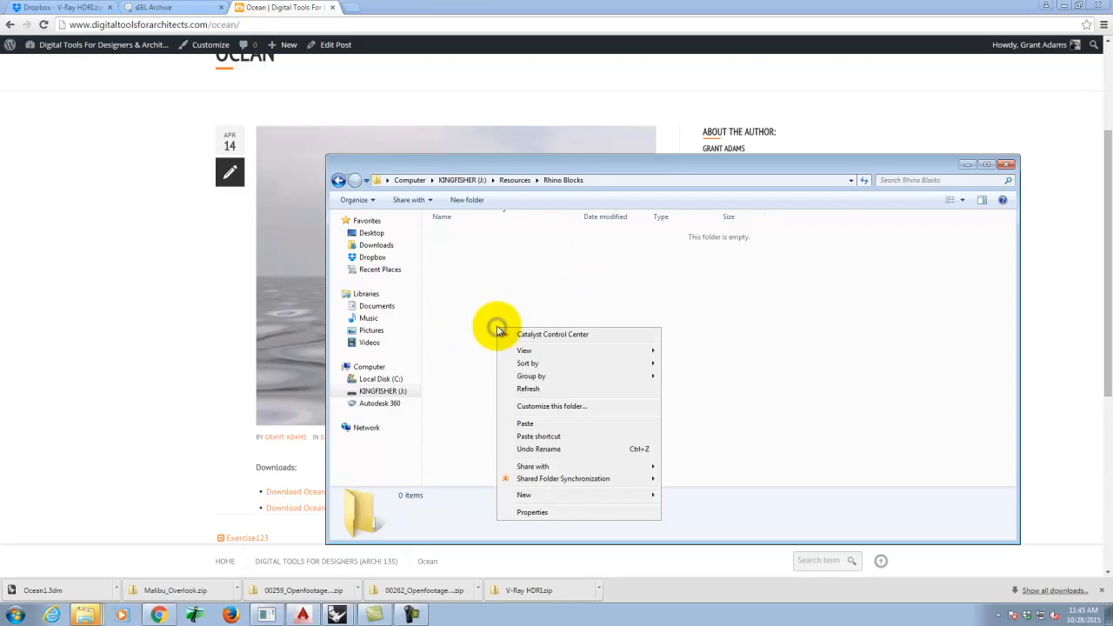
left_click(492, 264)
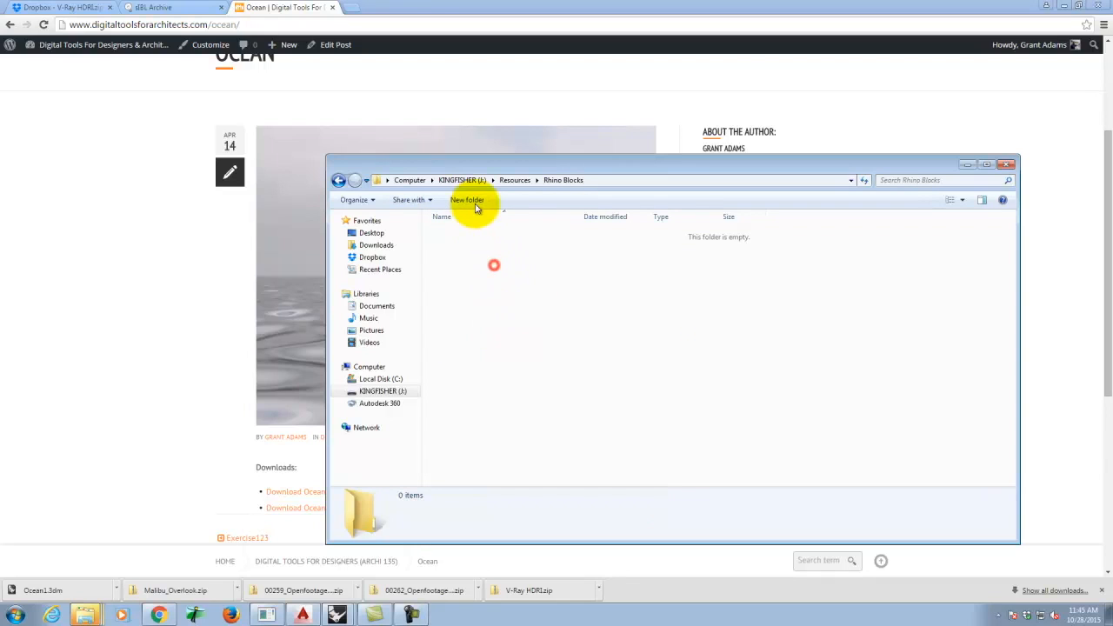
left_click(471, 199)
type("Land")
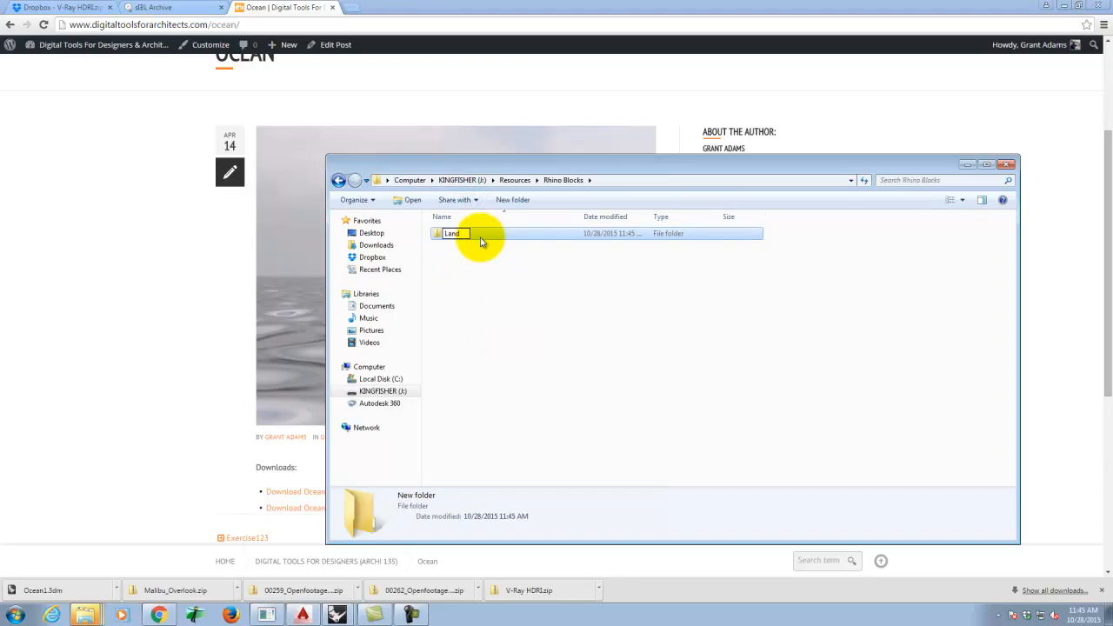
left_click(437, 234)
double_click(442, 234)
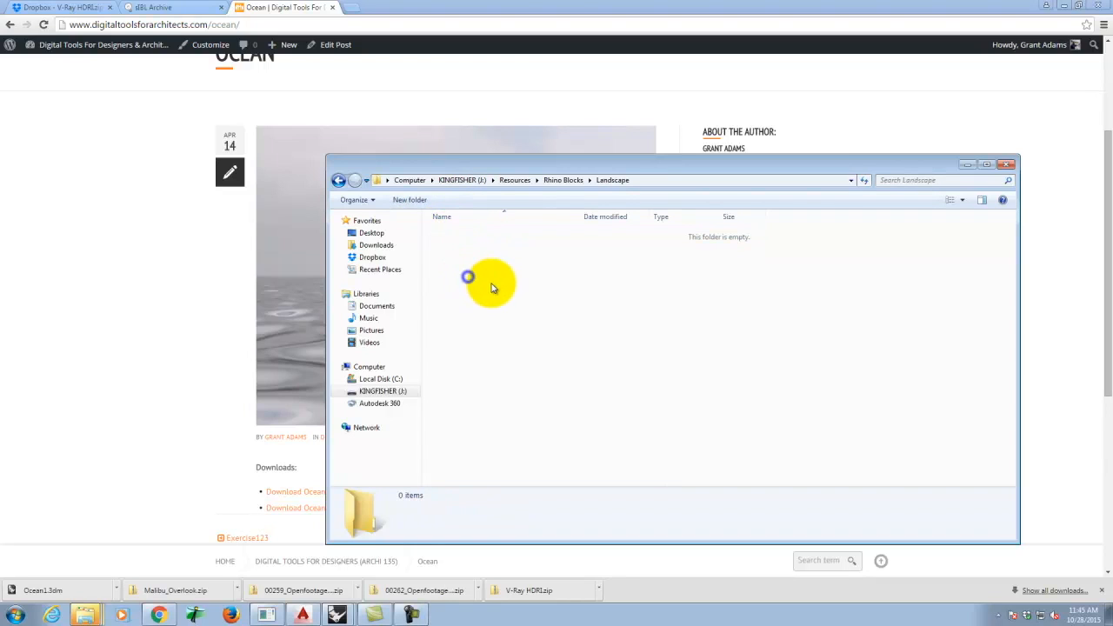
right_click(468, 276)
left_click(505, 373)
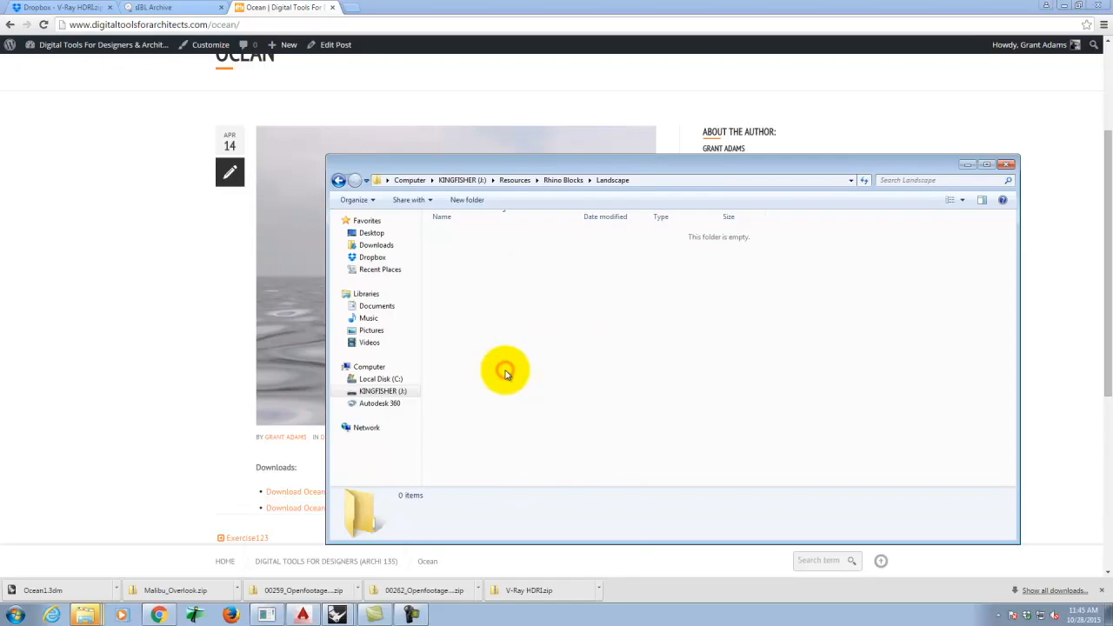
left_click(211, 406)
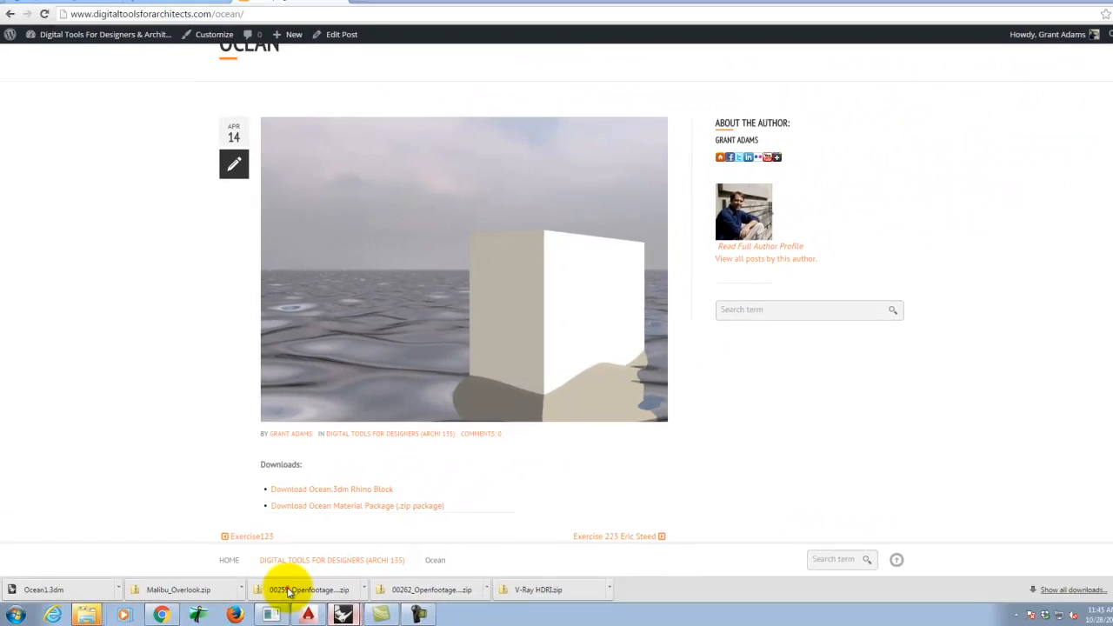
left_click(505, 608)
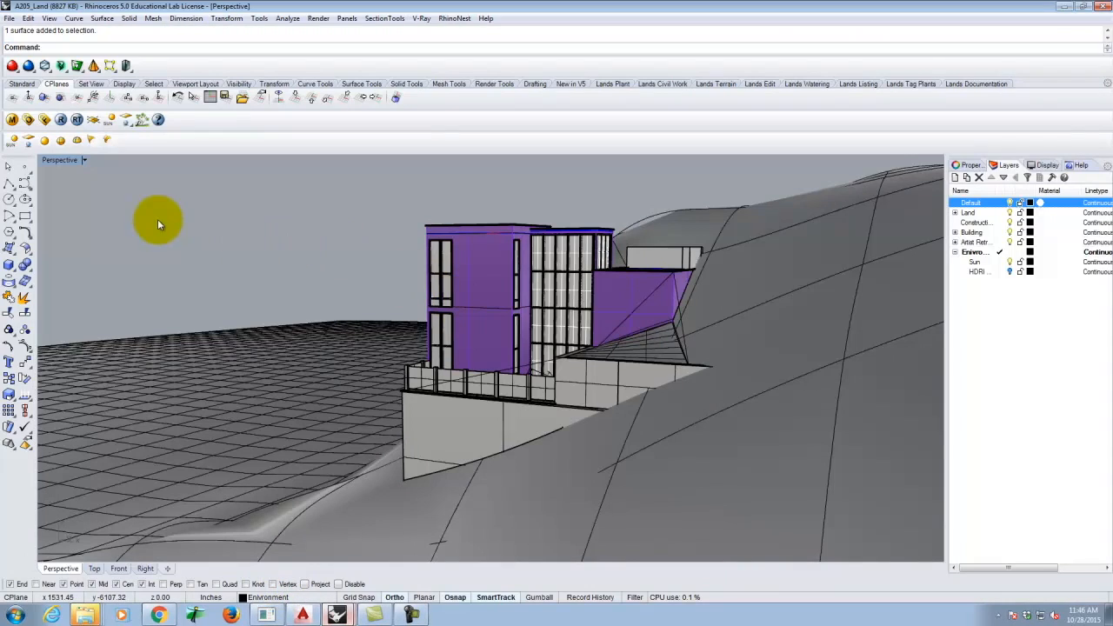
- Insert the Ocean1 block from Resources\Rhino Blocks\Landscape, accepting the settings and embedding its definition
left_click(28, 18)
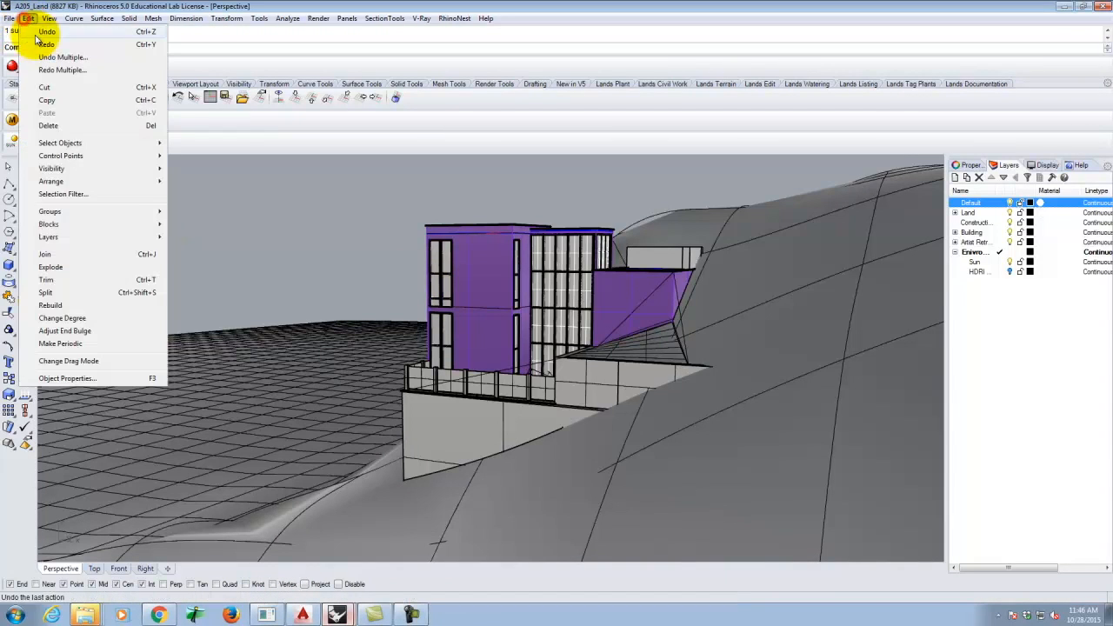
mouse_move(63, 226)
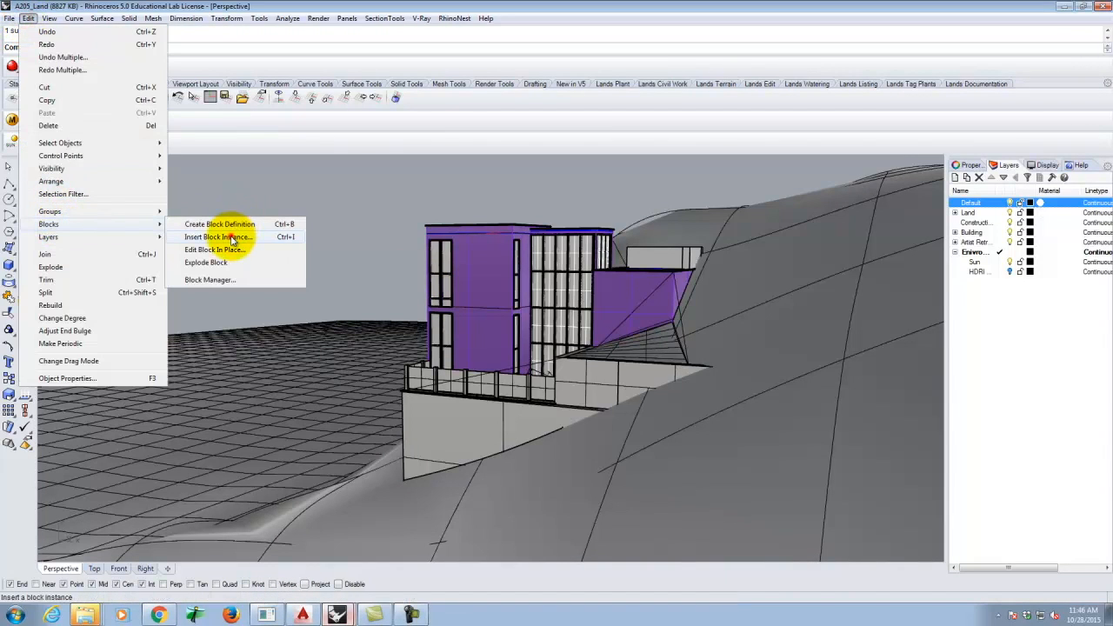
left_click(233, 237)
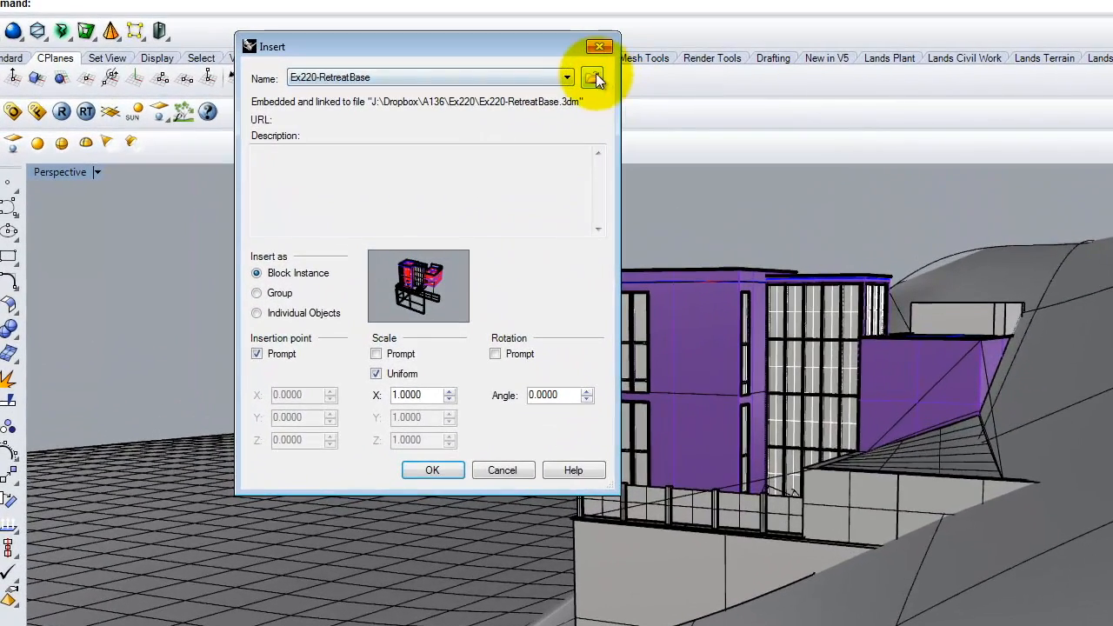
left_click(591, 77)
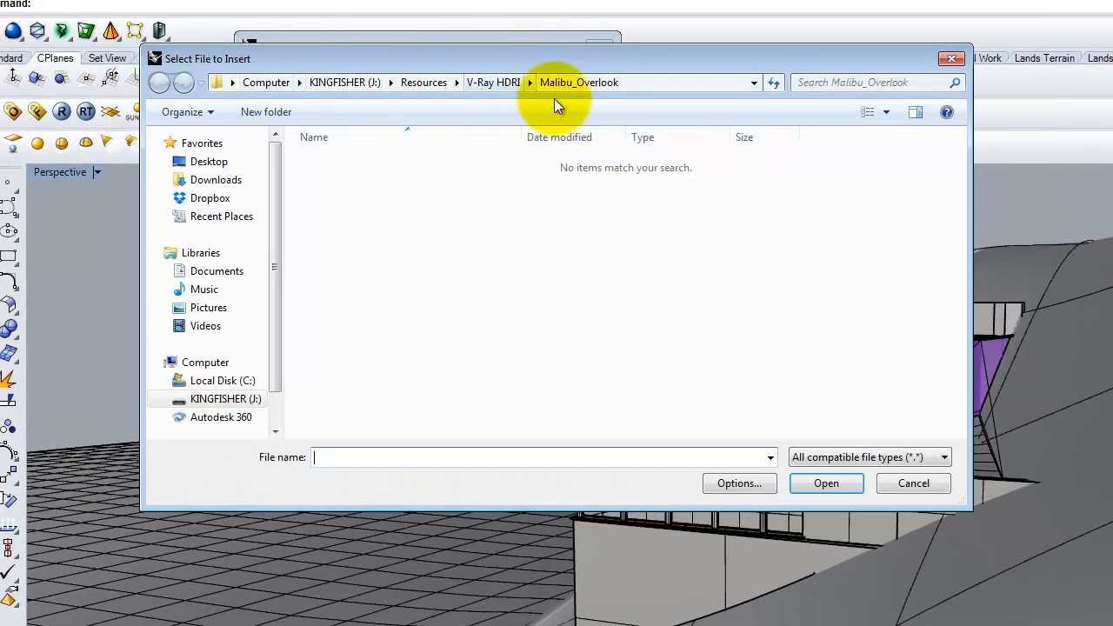
left_click(426, 81)
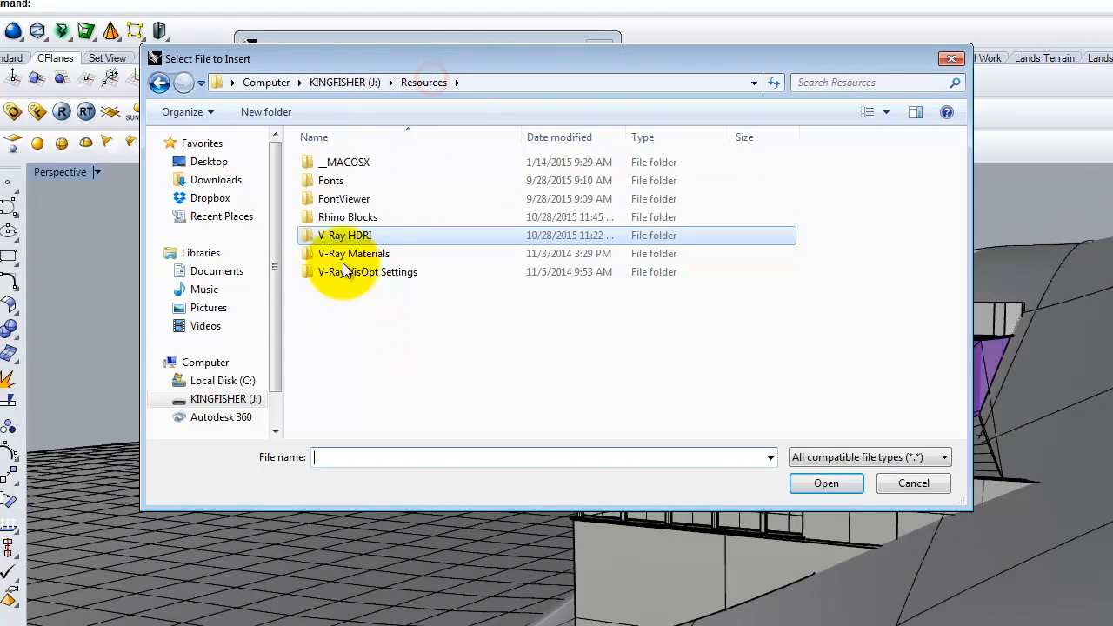
left_click(338, 217)
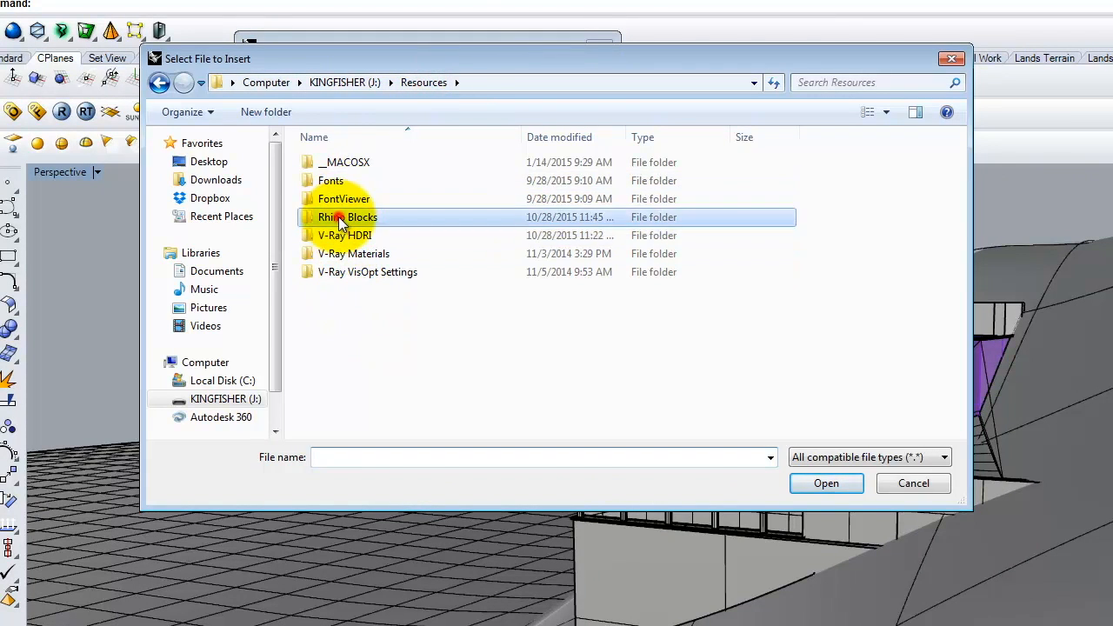
double_click(339, 217)
double_click(344, 162)
left_click(347, 163)
left_click(836, 485)
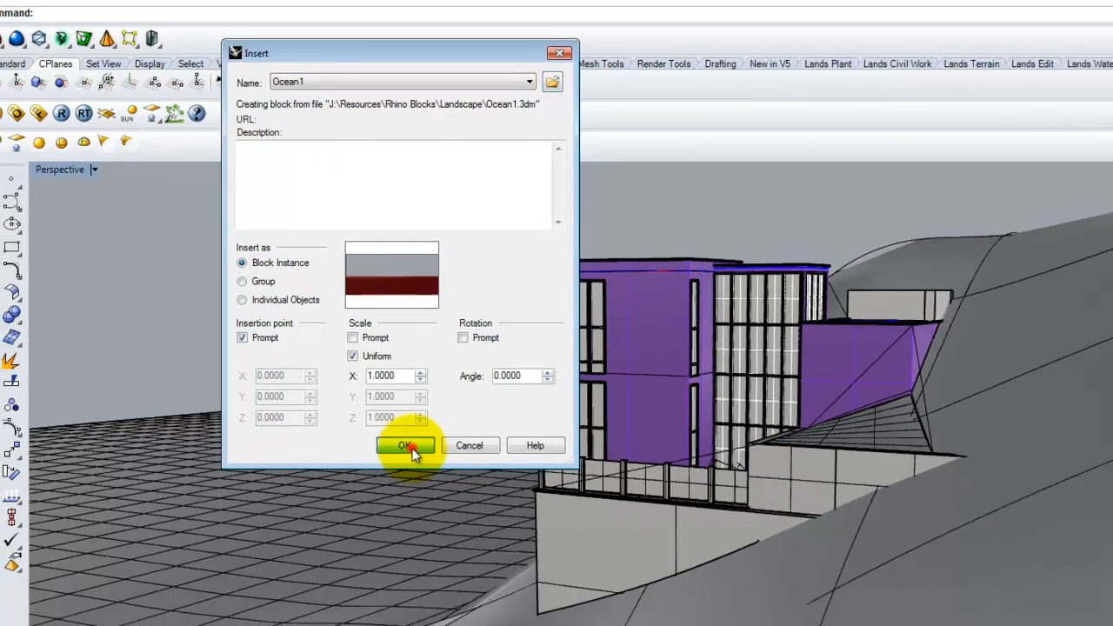
left_click(443, 477)
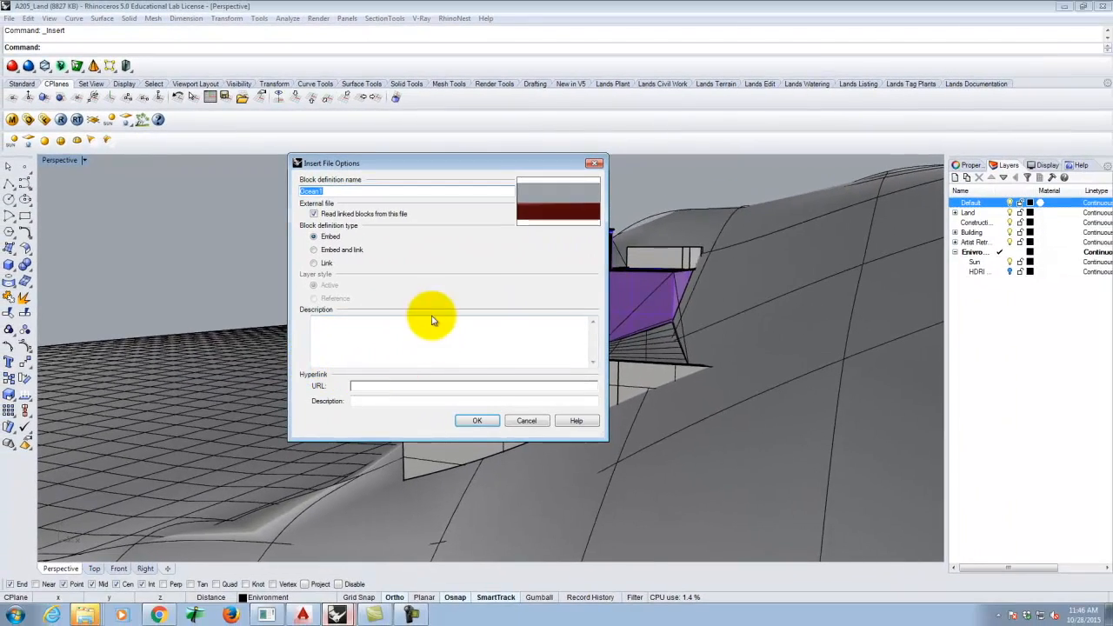
left_click(477, 423)
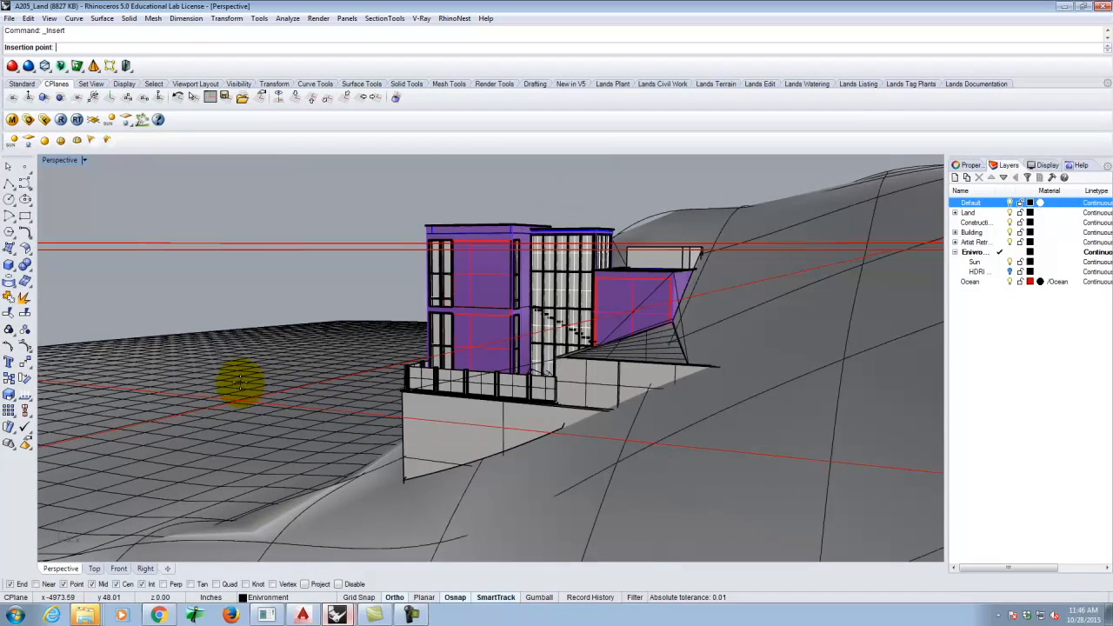
- Place the Ocean block with its insertion point at the model's centre
double_click(61, 160)
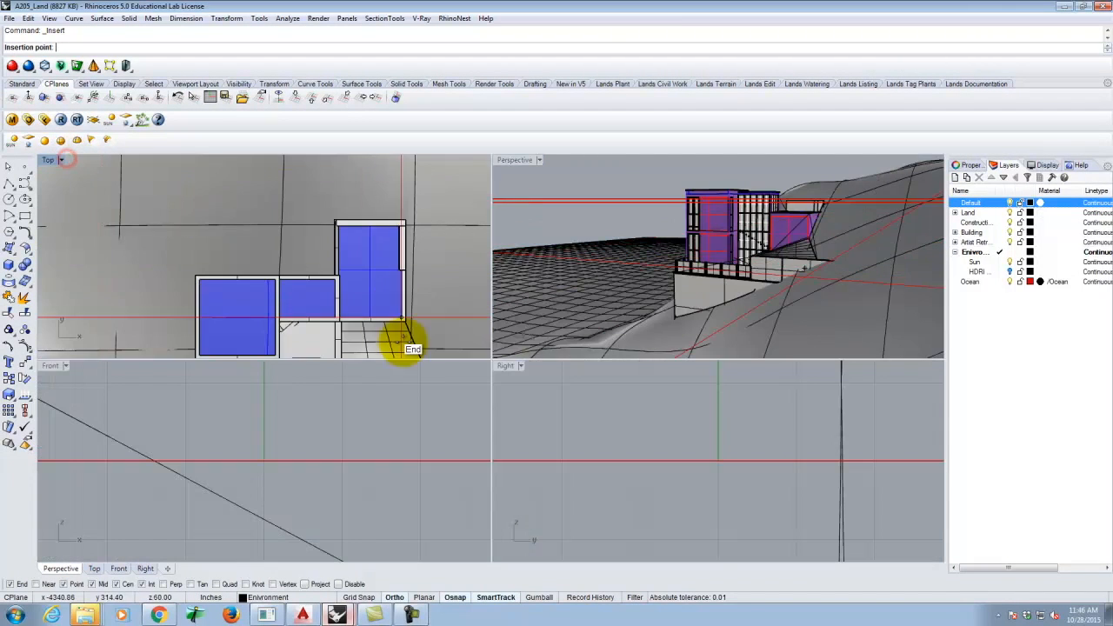
scroll(374, 313, "down", 4)
scroll(356, 272, "down", 6)
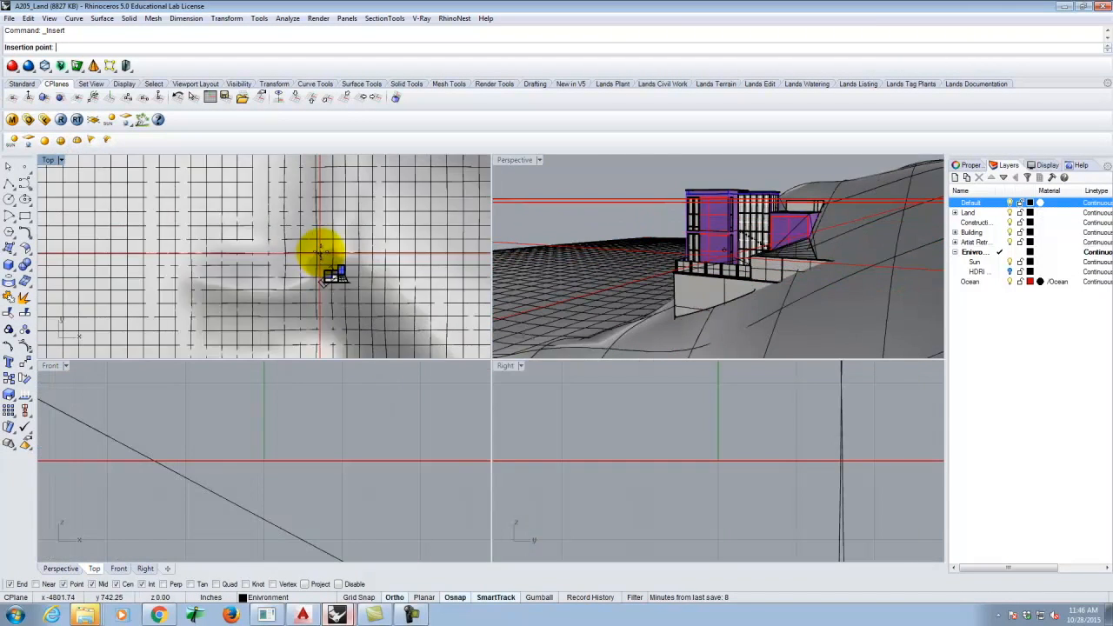
scroll(318, 252, "down", 6)
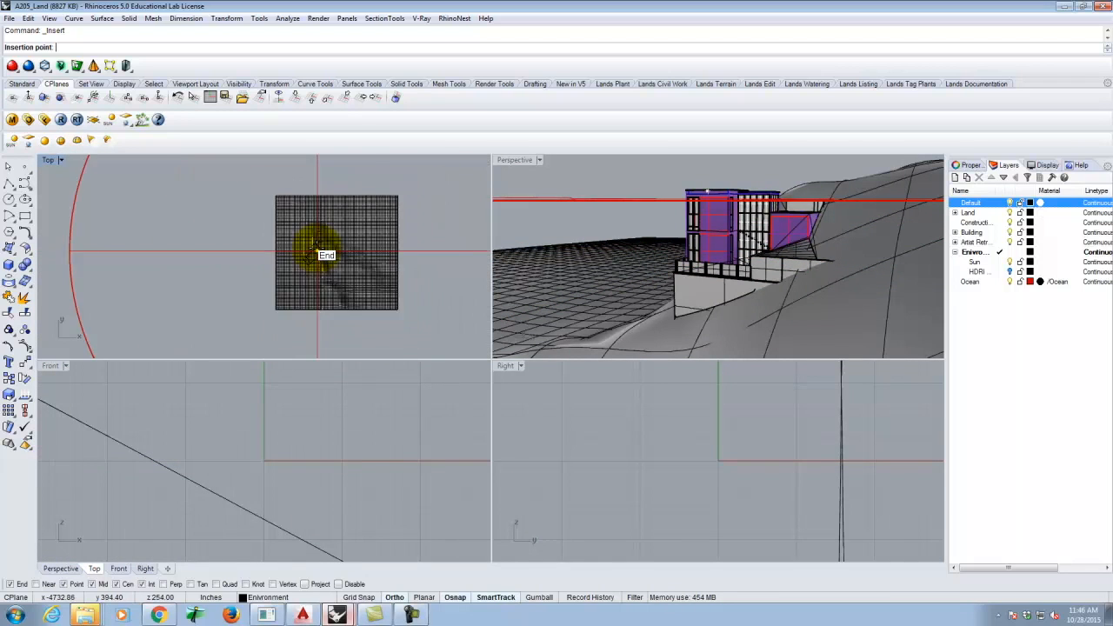
left_click(318, 252)
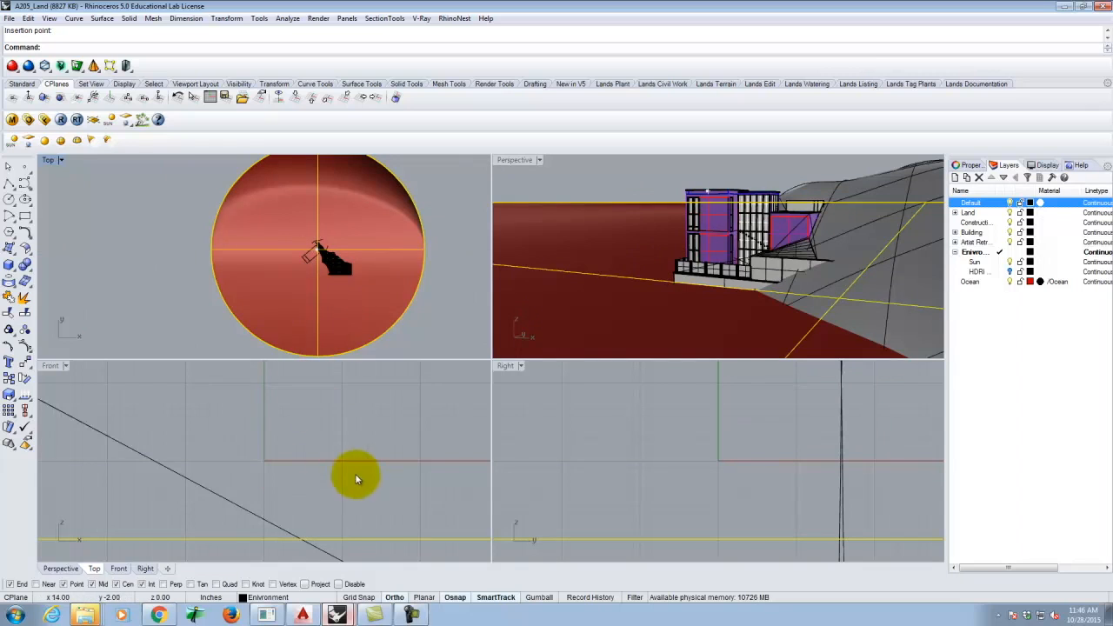
- Maximize Perspective and orbit to inspect the Ocean surface's rim and thickness
scroll(369, 472, "down", 5)
scroll(216, 223, "up", 4)
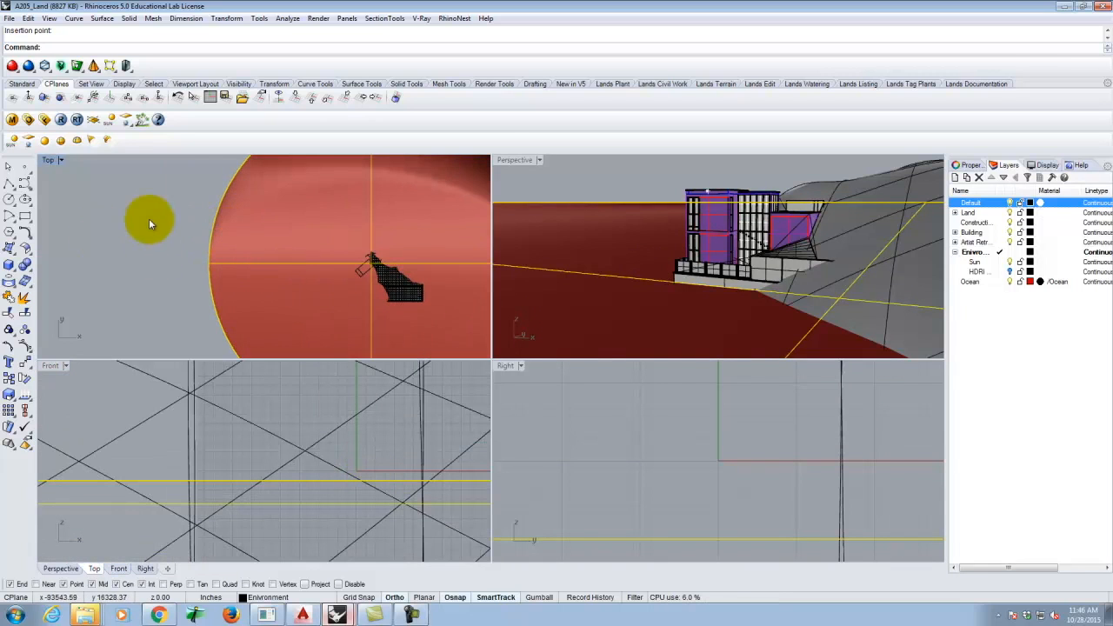
double_click(507, 162)
scroll(301, 315, "down", 6)
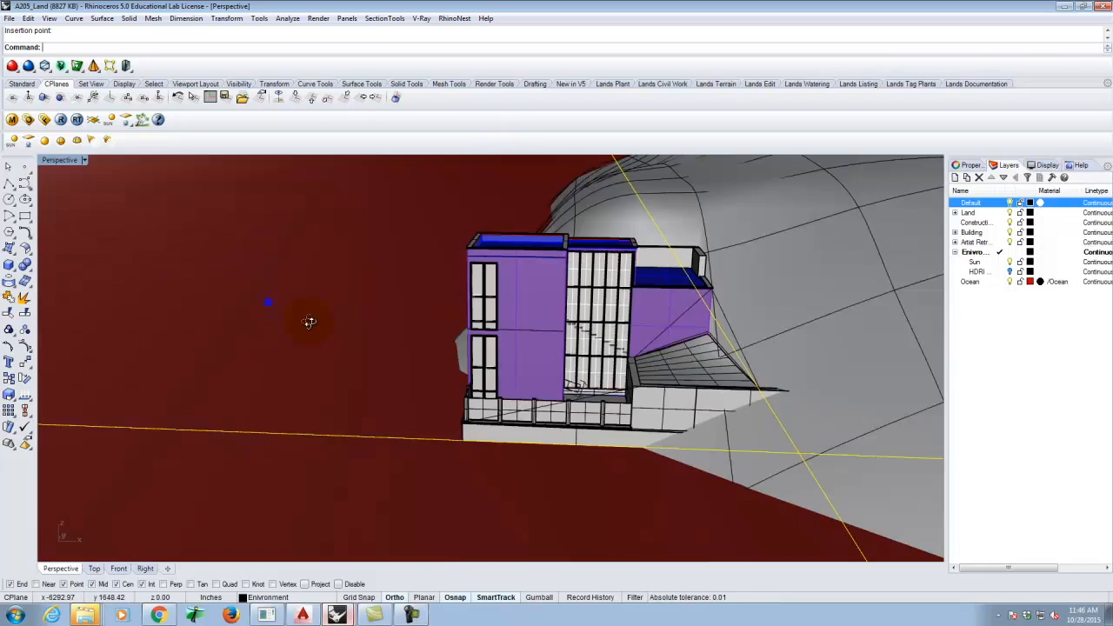
scroll(720, 380, "down", 3)
scroll(186, 403, "up", 6)
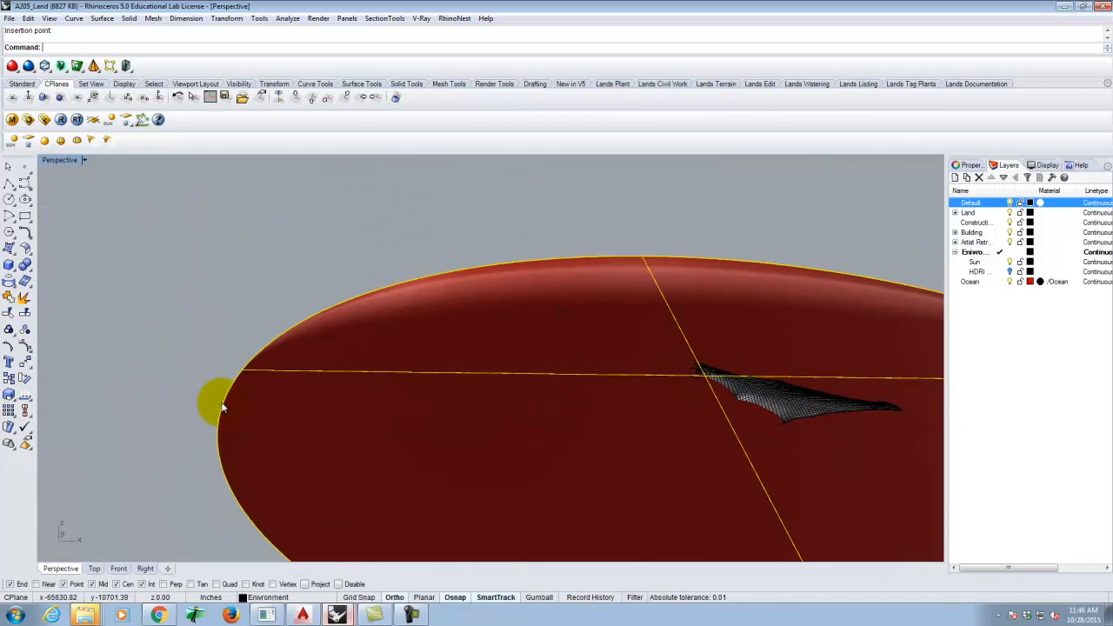
right_click_drag(252, 337, 293, 315)
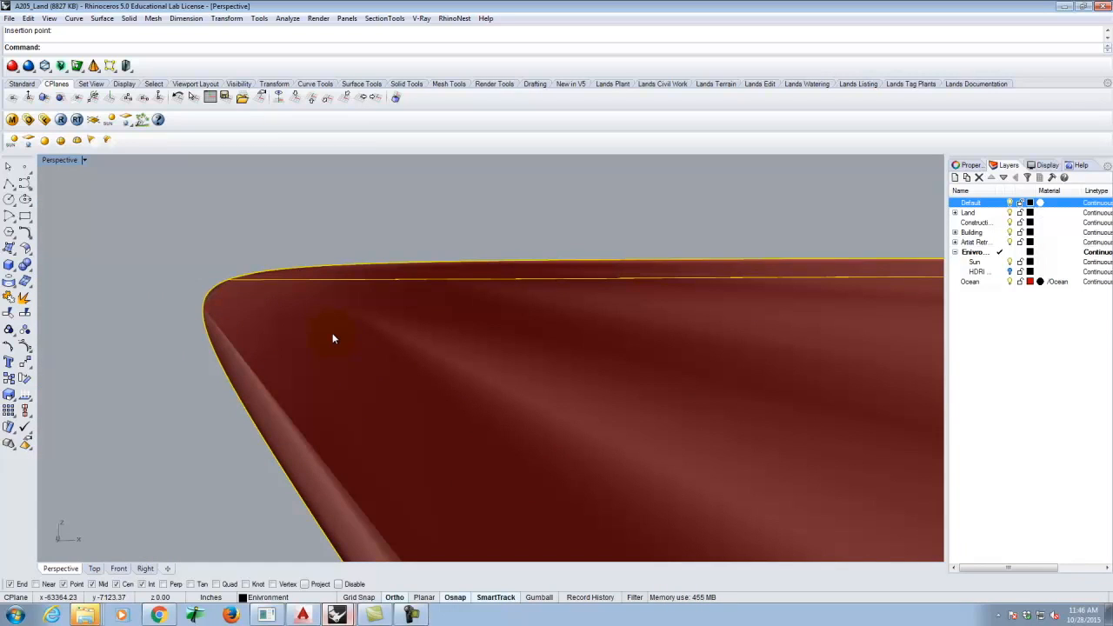
scroll(207, 283, "down", 3)
scroll(368, 317, "up", 3)
right_click_drag(392, 309, 365, 309)
scroll(233, 296, "down", 5)
scroll(509, 298, "down", 3)
scroll(423, 299, "up", 10)
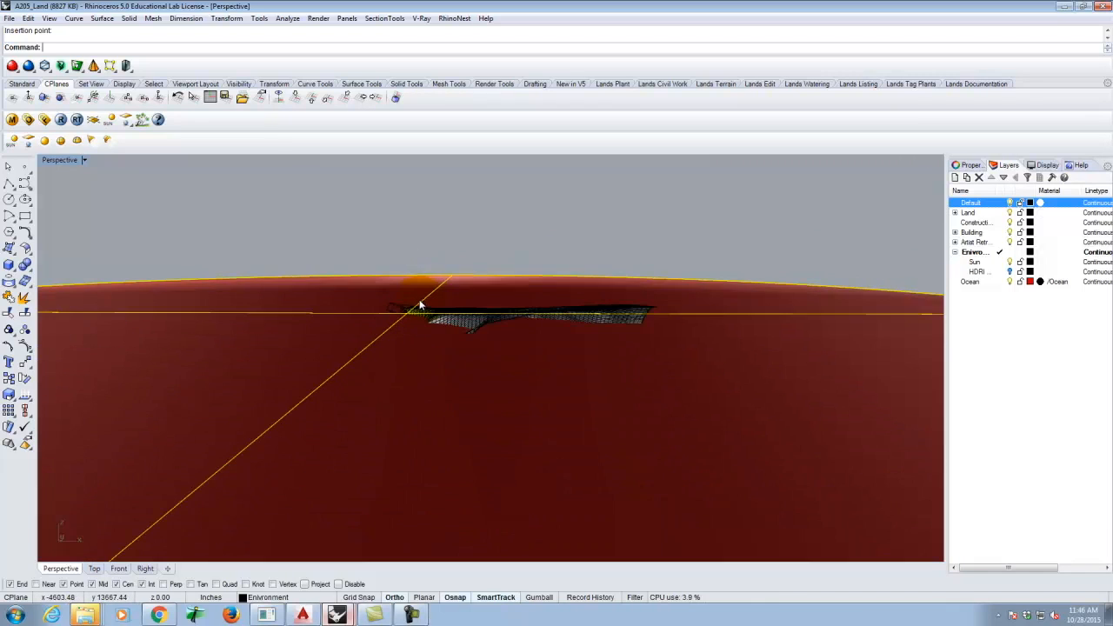
scroll(407, 298, "up", 10)
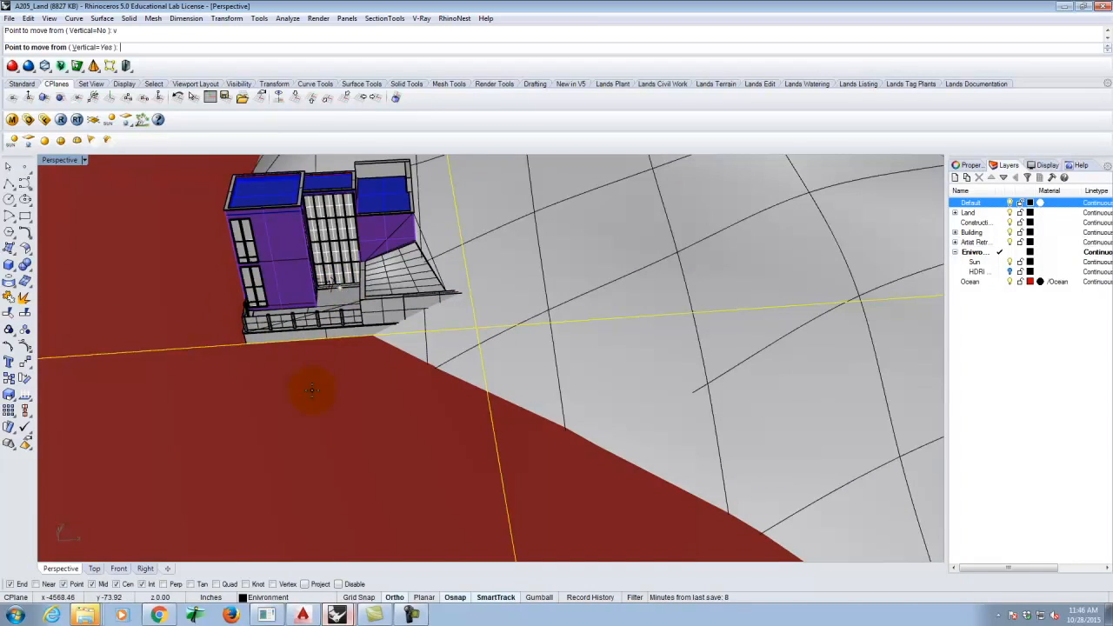
scroll(334, 365, "down", 8)
- Nest the Ocean layer under the Enviro layer in the Layers panel
right_click_drag(274, 291, 272, 323)
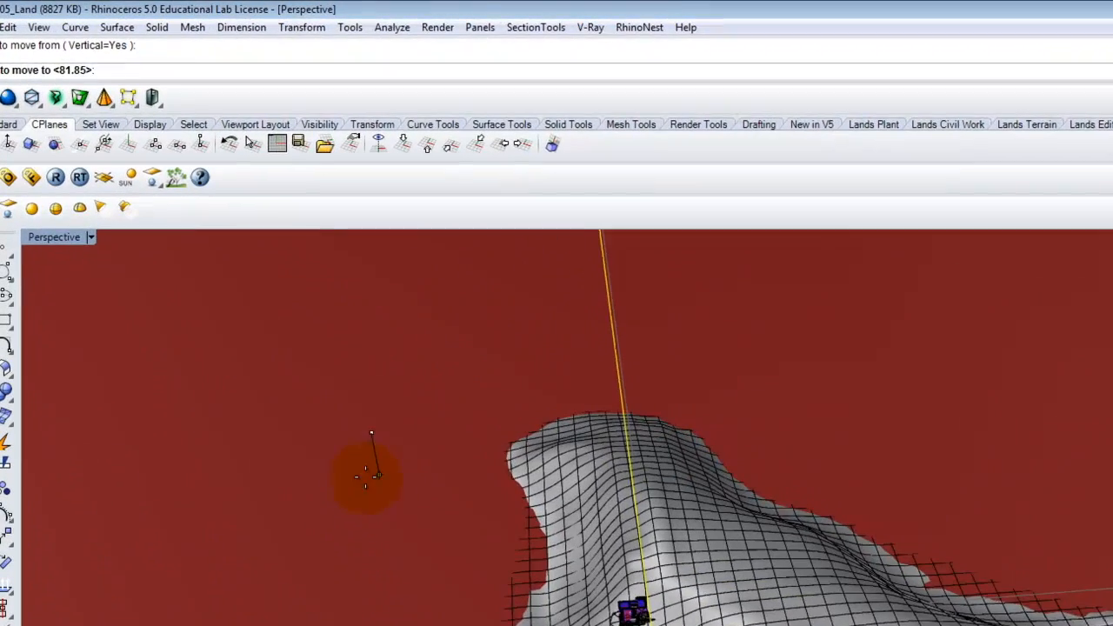
left_click(270, 324)
right_click_drag(995, 370, 937, 402)
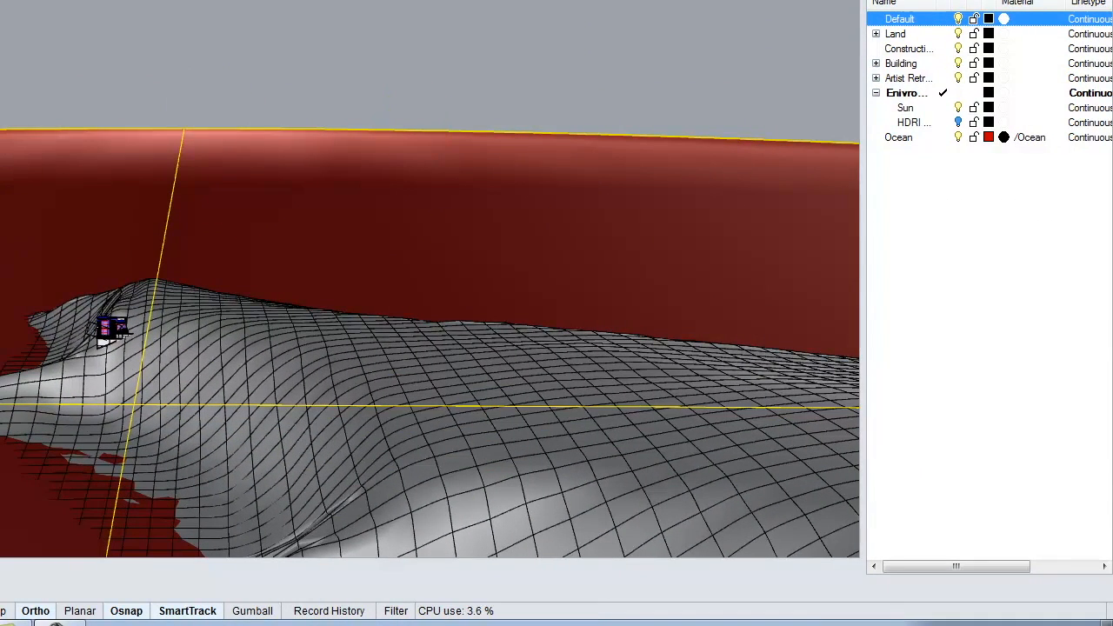
left_click(903, 137)
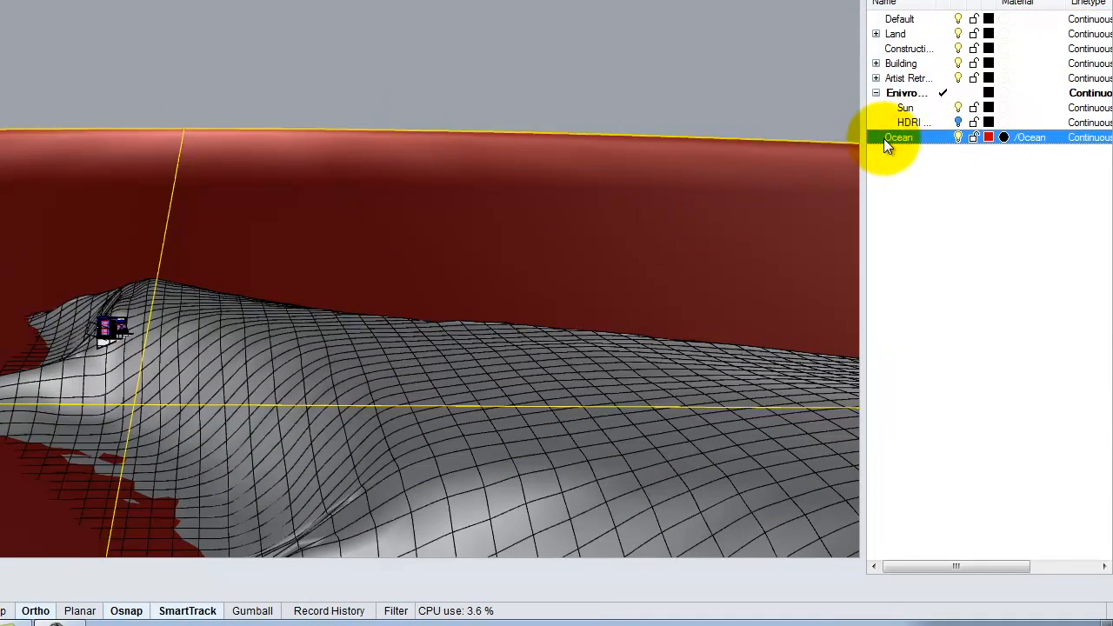
left_click_drag(896, 134, 900, 90)
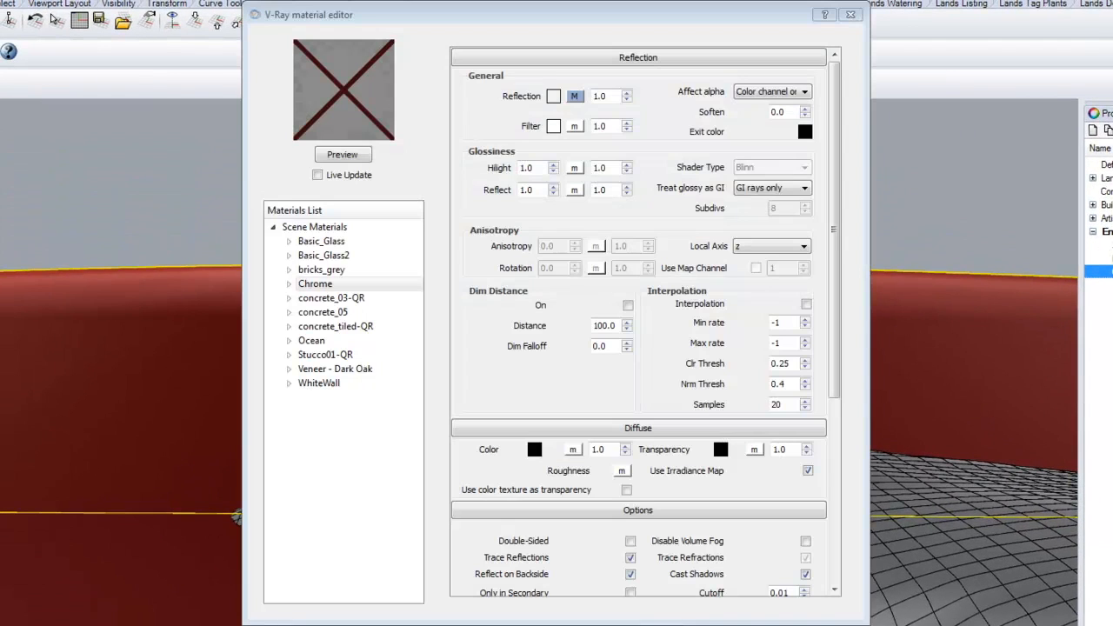
- Preview the Ocean material and browse Resources\V-Ray Materials for a material file to import
left_click(323, 343)
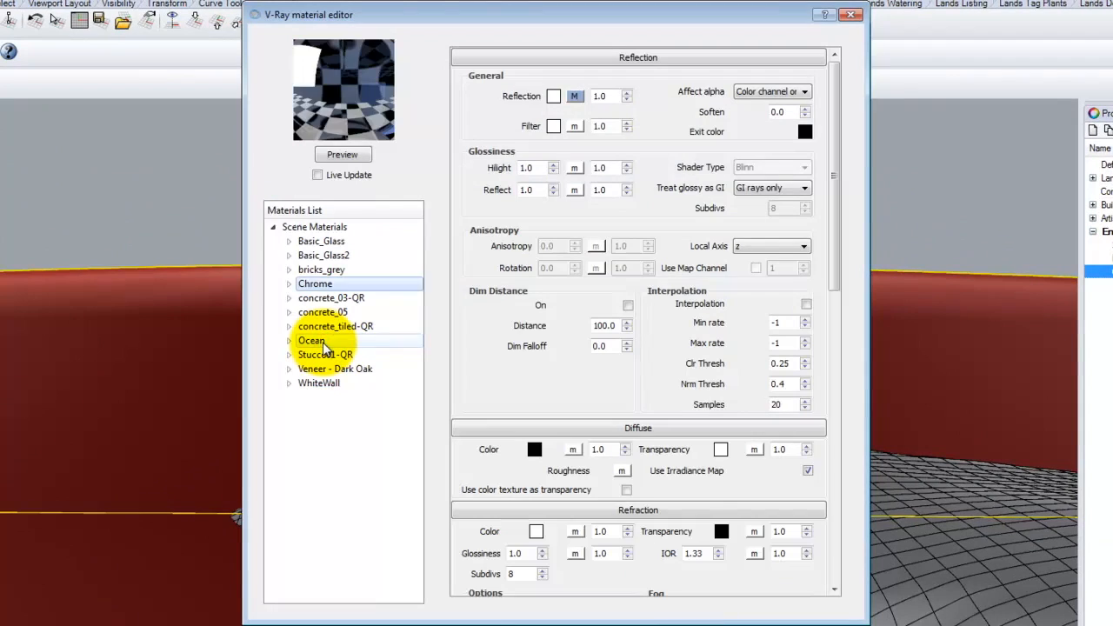
left_click(341, 155)
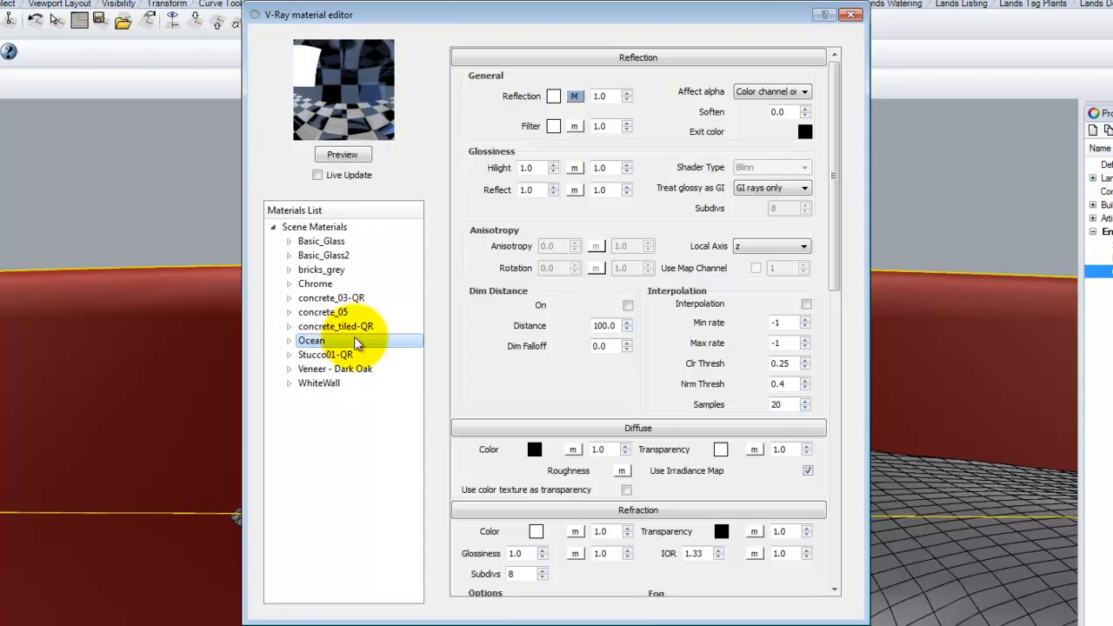
left_click(310, 342)
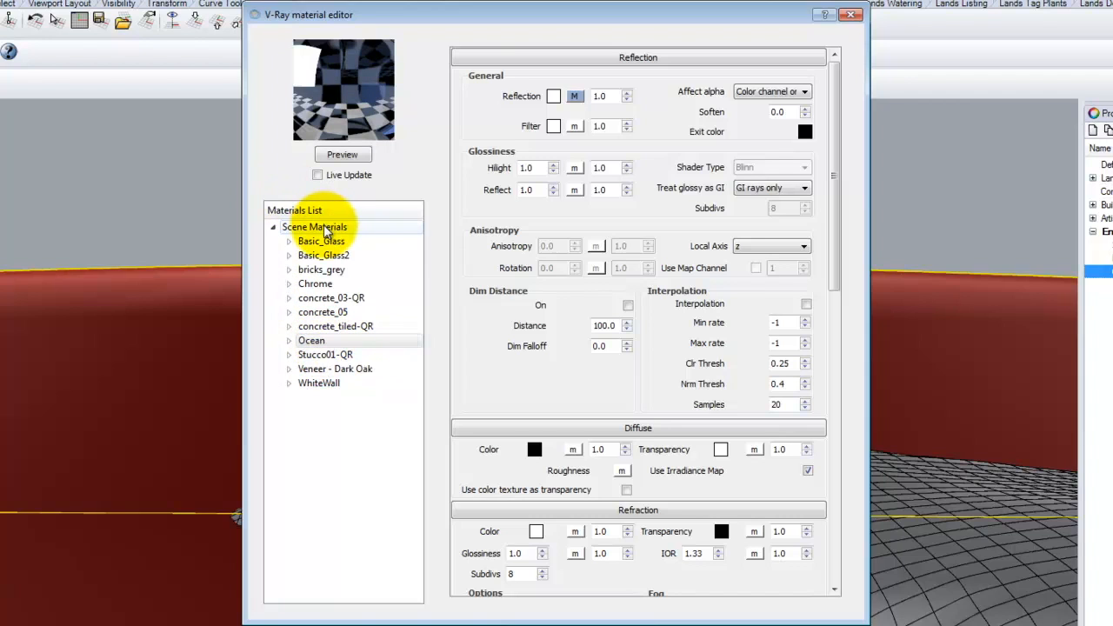
right_click(313, 341)
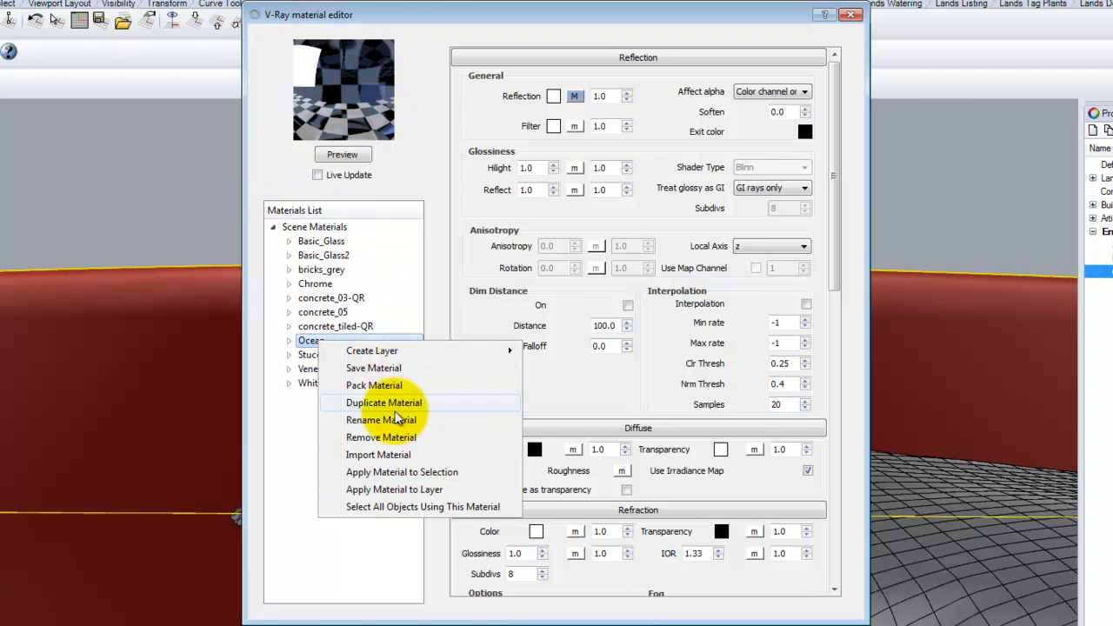
left_click(382, 454)
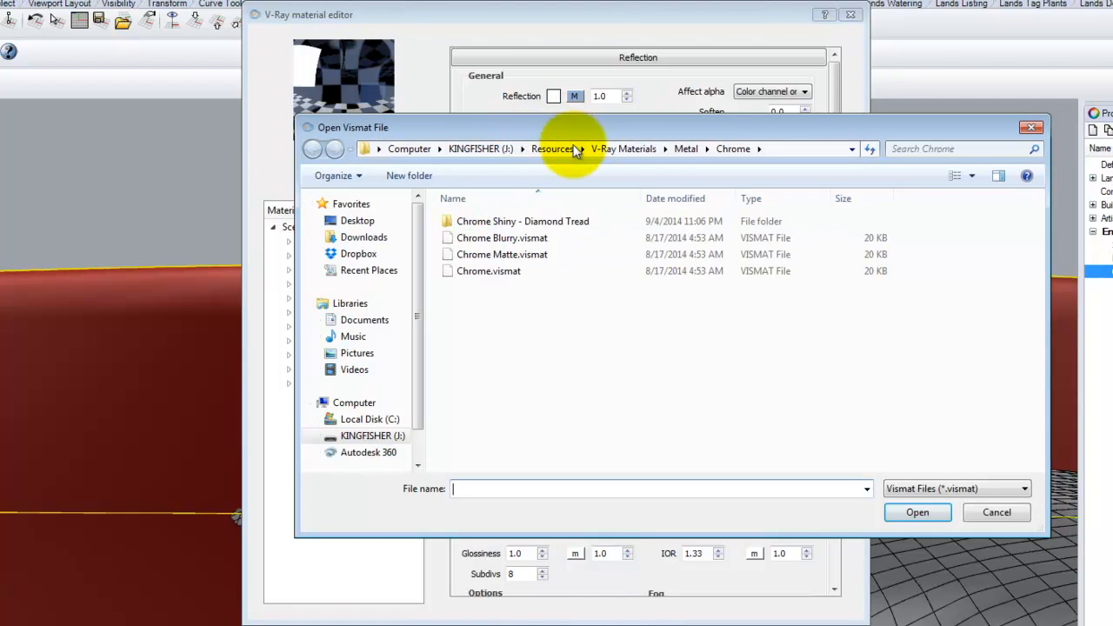
left_click(552, 149)
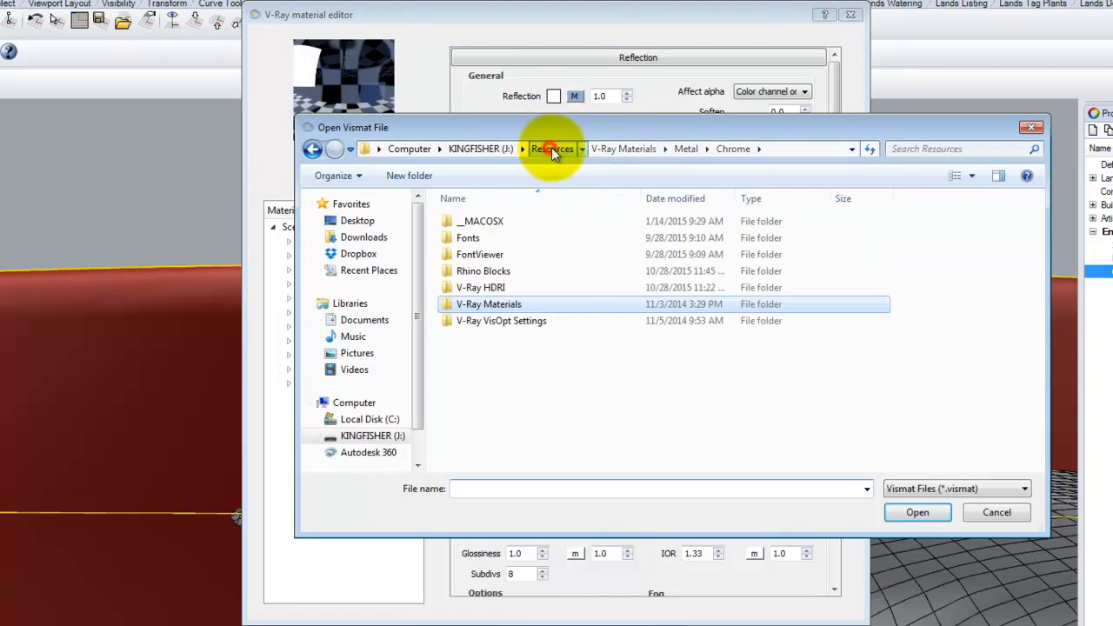
double_click(498, 303)
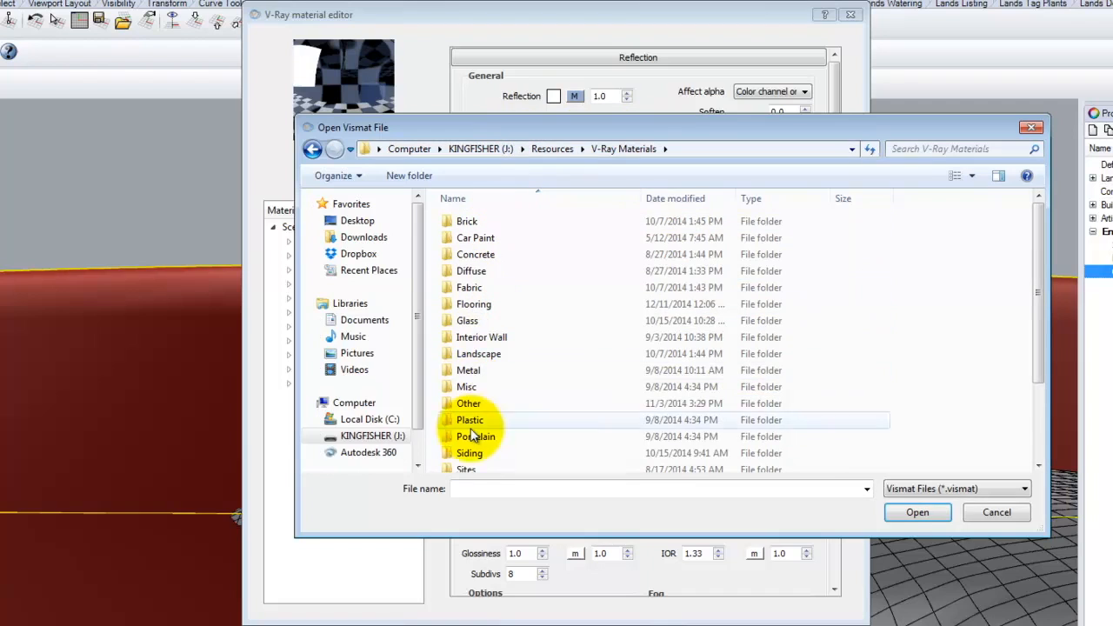
double_click(484, 354)
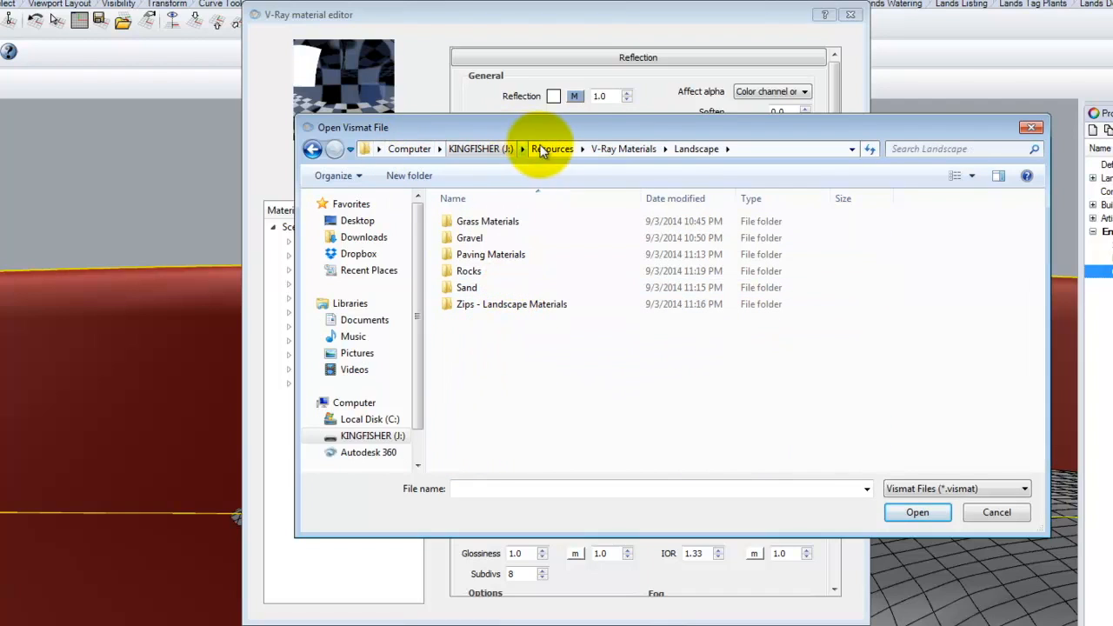
- Load Ocean.vismat from V-Ray Materials\Water\Ocean and refresh the material preview
left_click(609, 150)
scroll(485, 402, "down", 2)
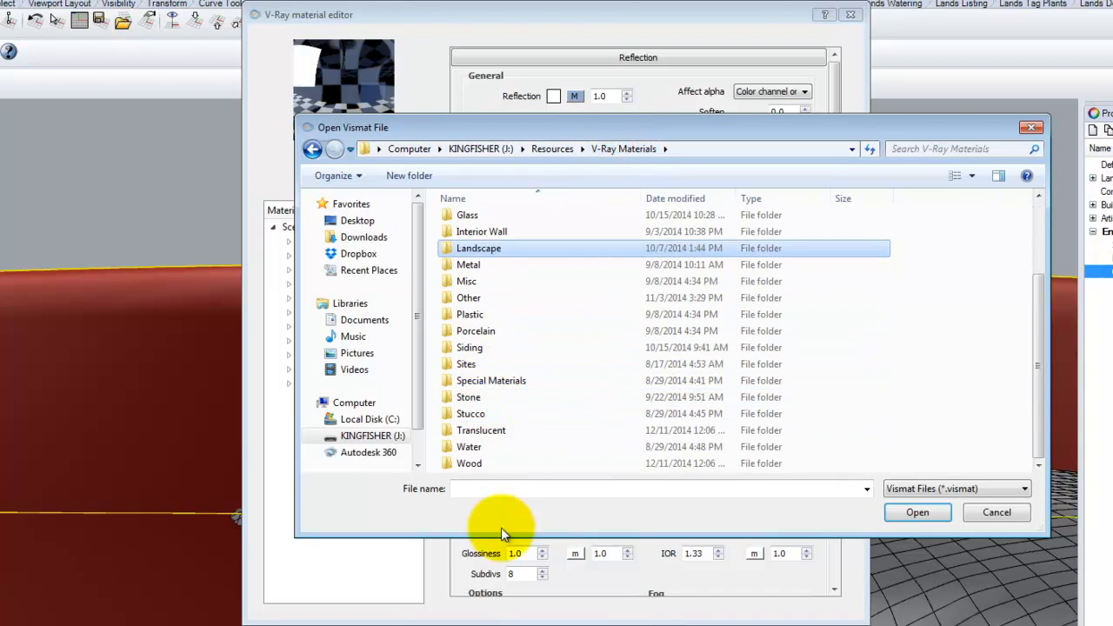
left_click(469, 447)
double_click(469, 447)
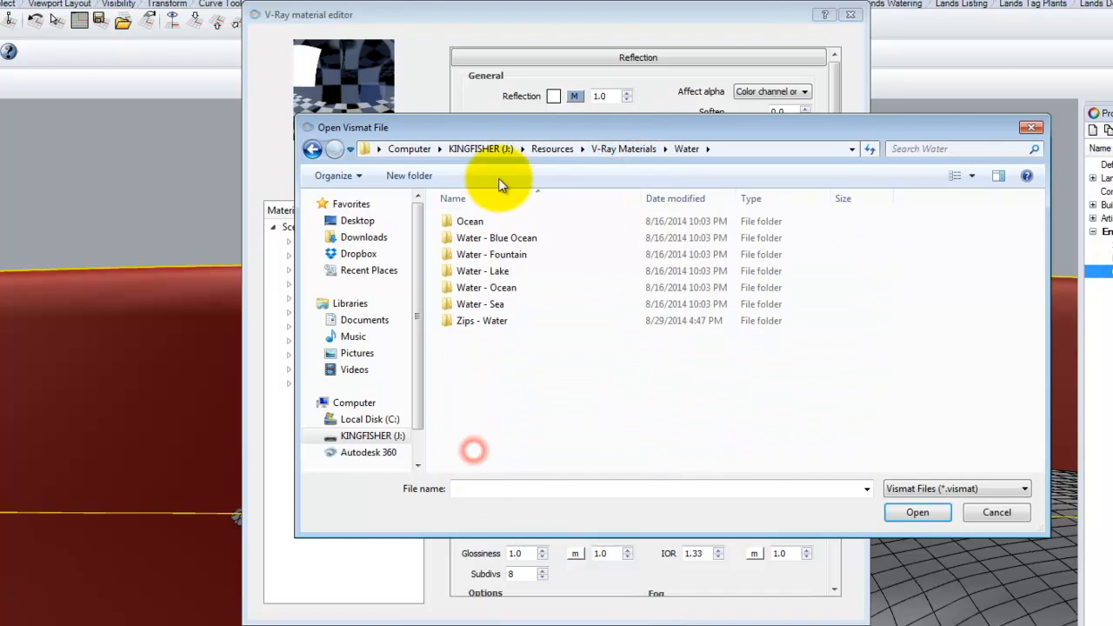
double_click(472, 218)
left_click(492, 222)
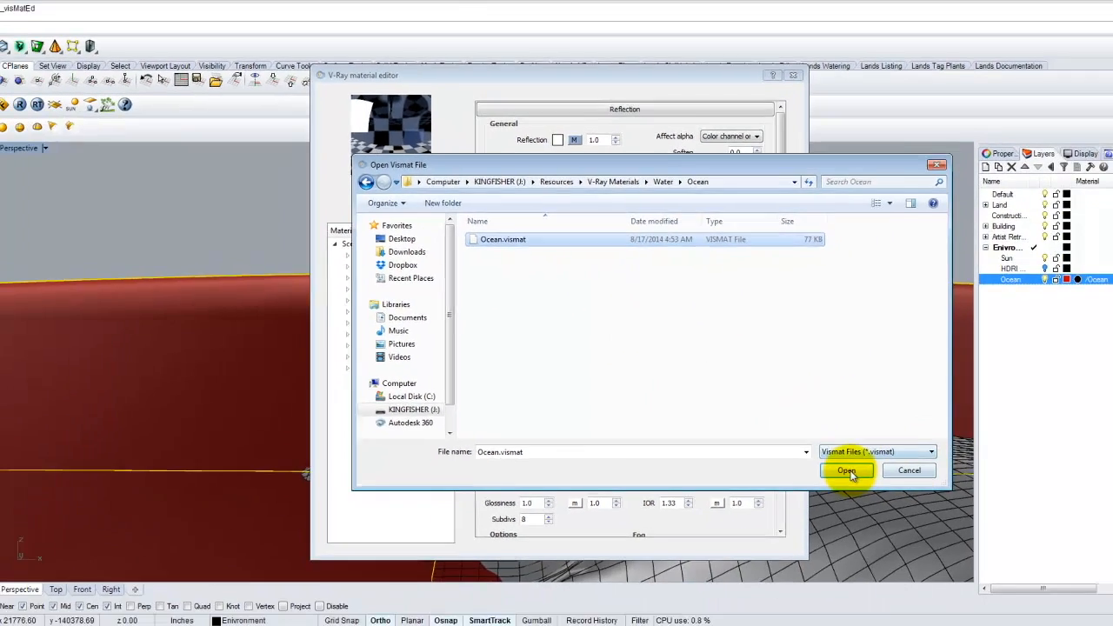
left_click(904, 513)
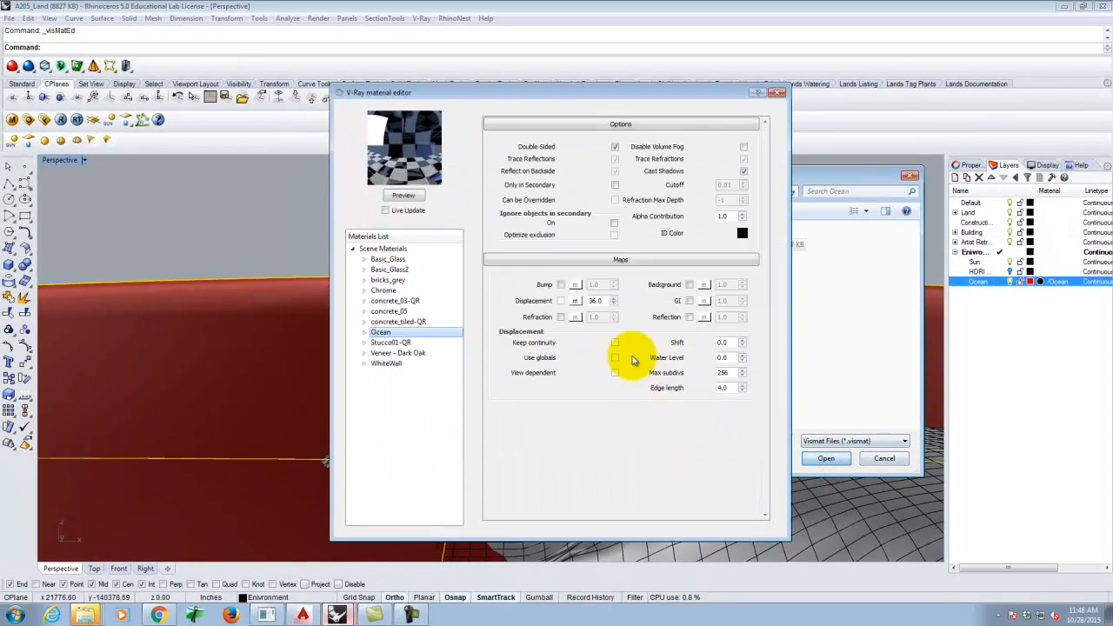
left_click(405, 196)
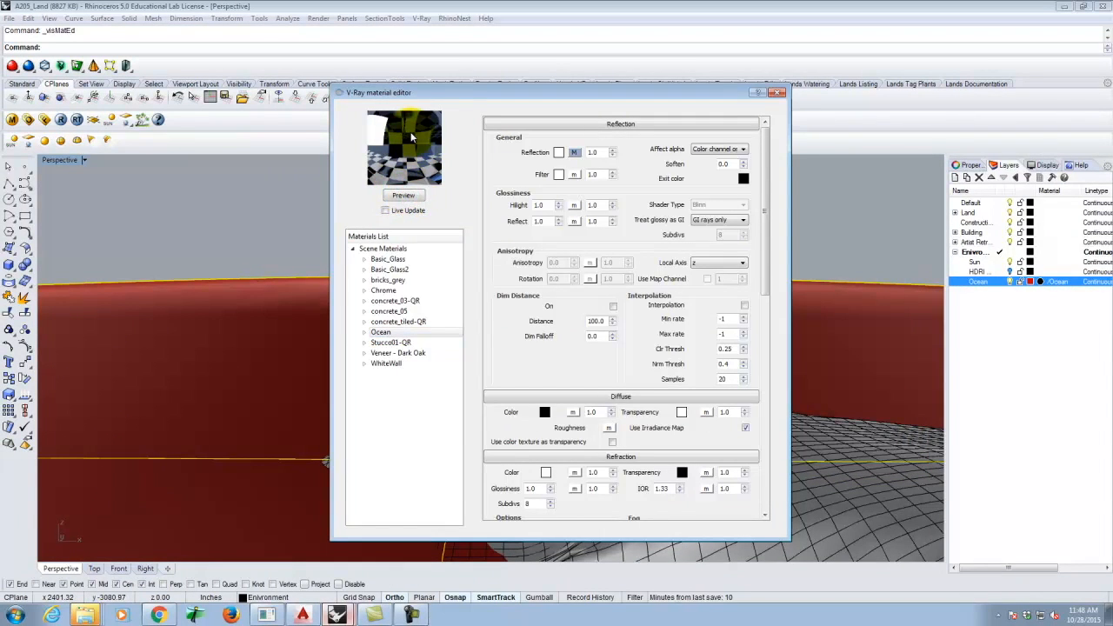
- Close the material editor, orbit to a low side view of the house, and clear the selection
left_click(780, 92)
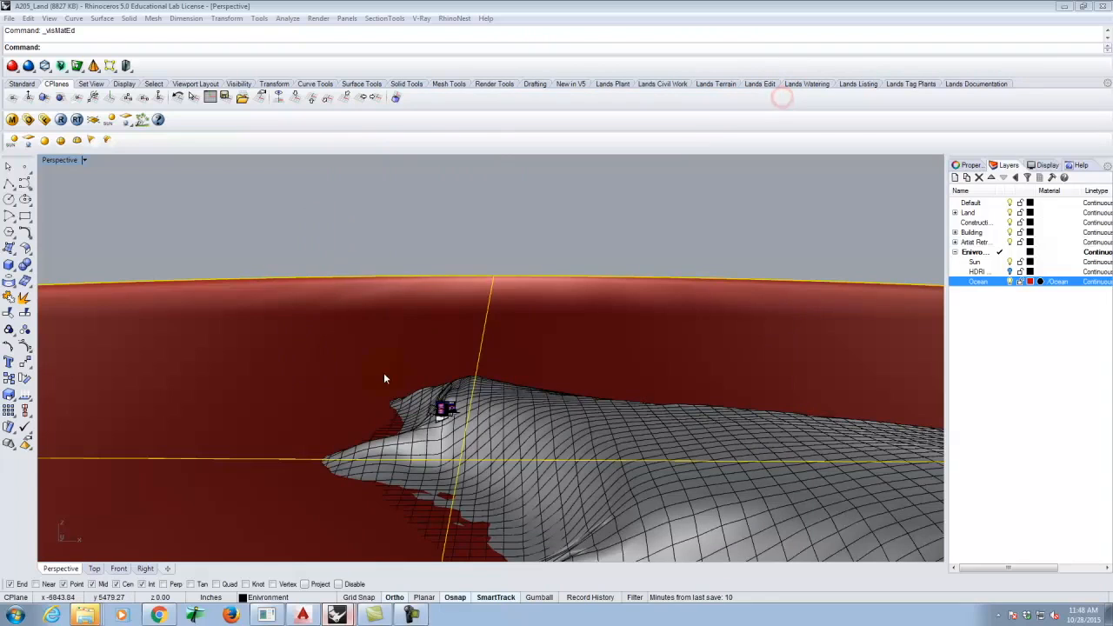
right_click_drag(455, 427, 445, 475)
scroll(437, 421, "up", 7)
scroll(461, 372, "up", 9)
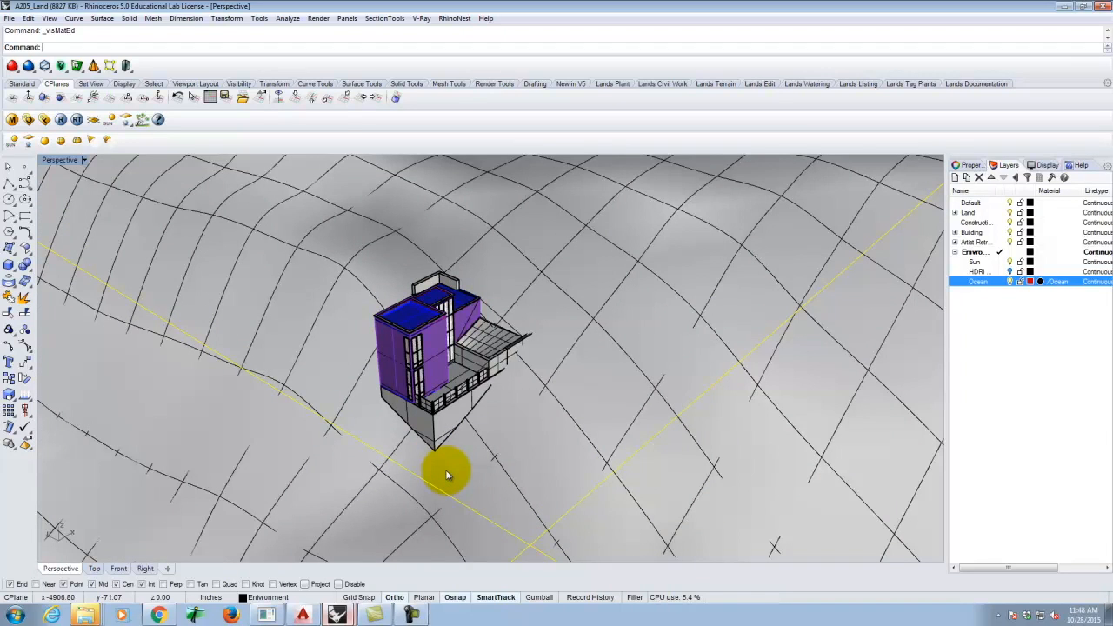
right_click_drag(446, 474, 493, 399)
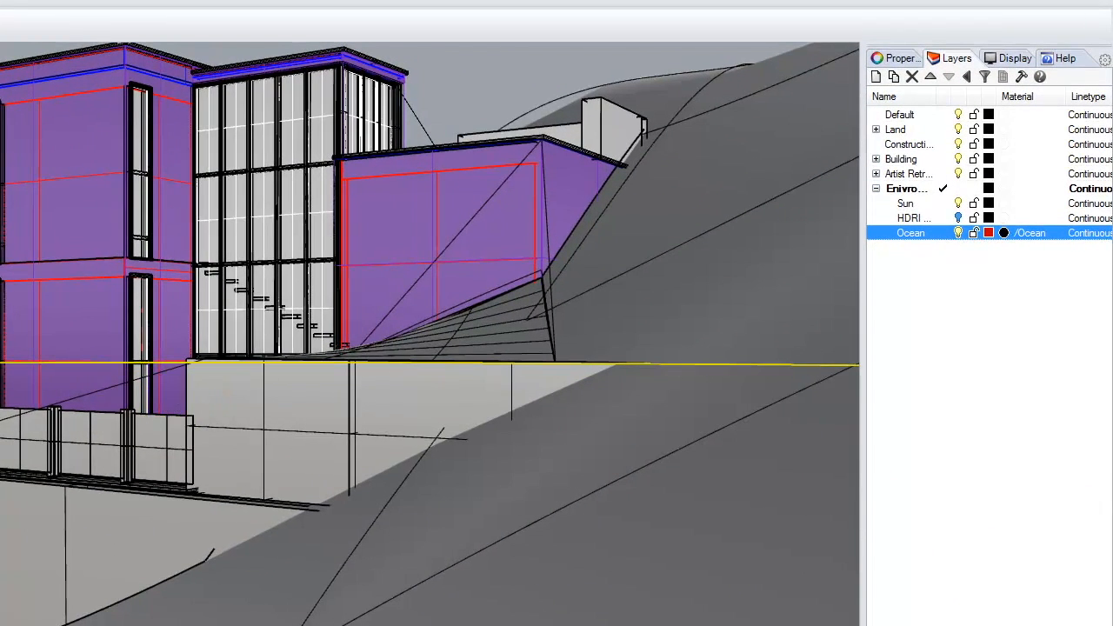
scroll(3, 438, "up", 1)
scroll(3, 438, "down", 2)
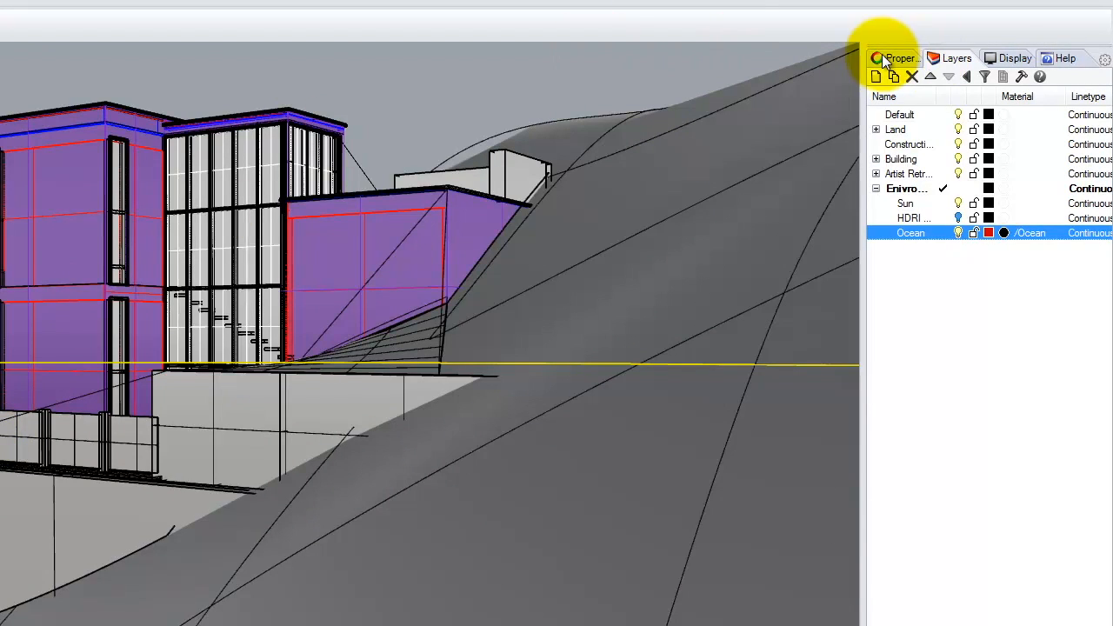
key("Escape")
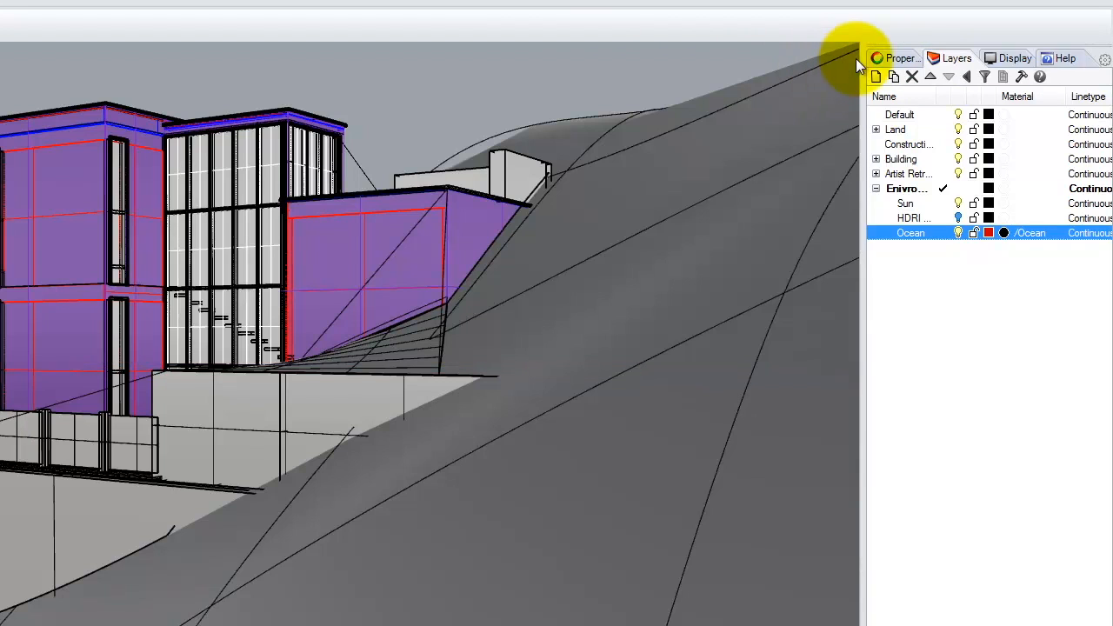
- Set the Perspective camera lens length to 28 and lower the view toward the building
left_click(899, 57)
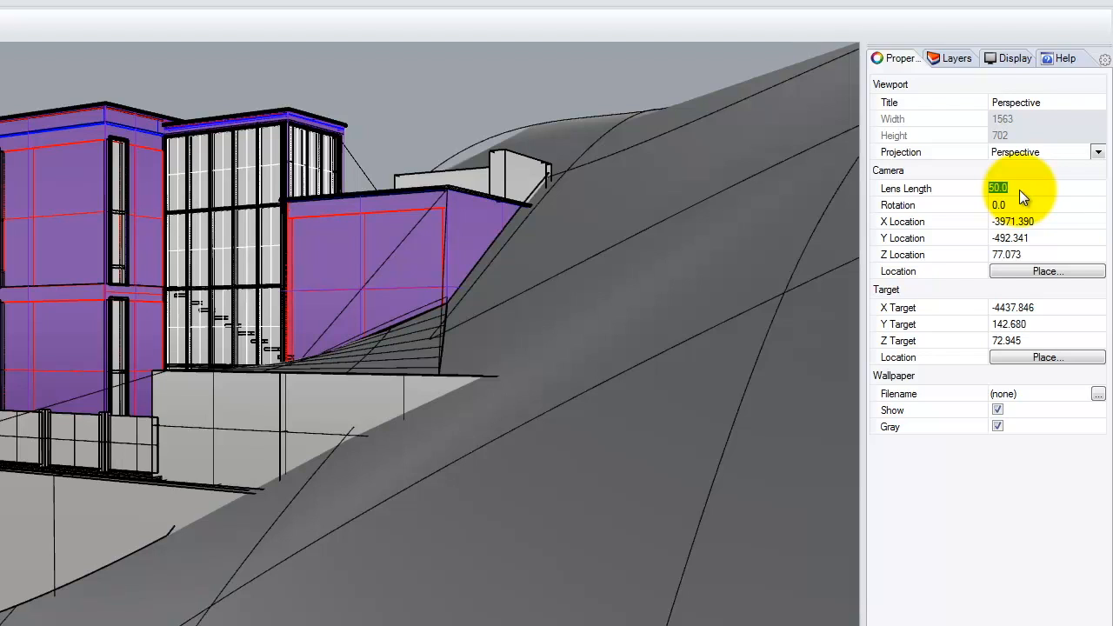
key("Tab")
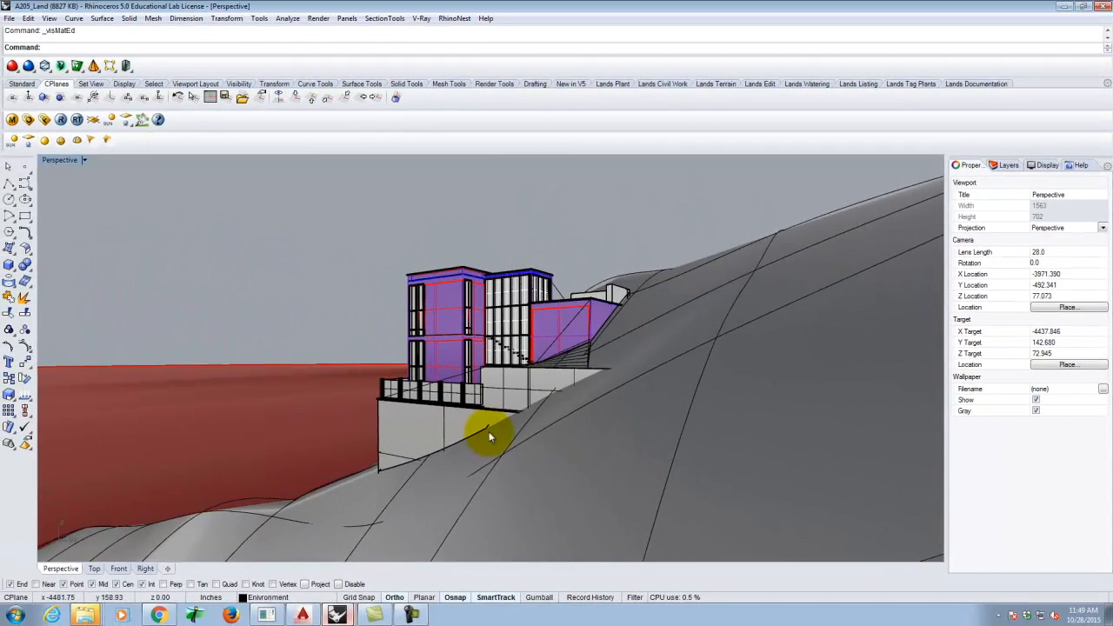
left_click(467, 224)
scroll(496, 385, "up", 6)
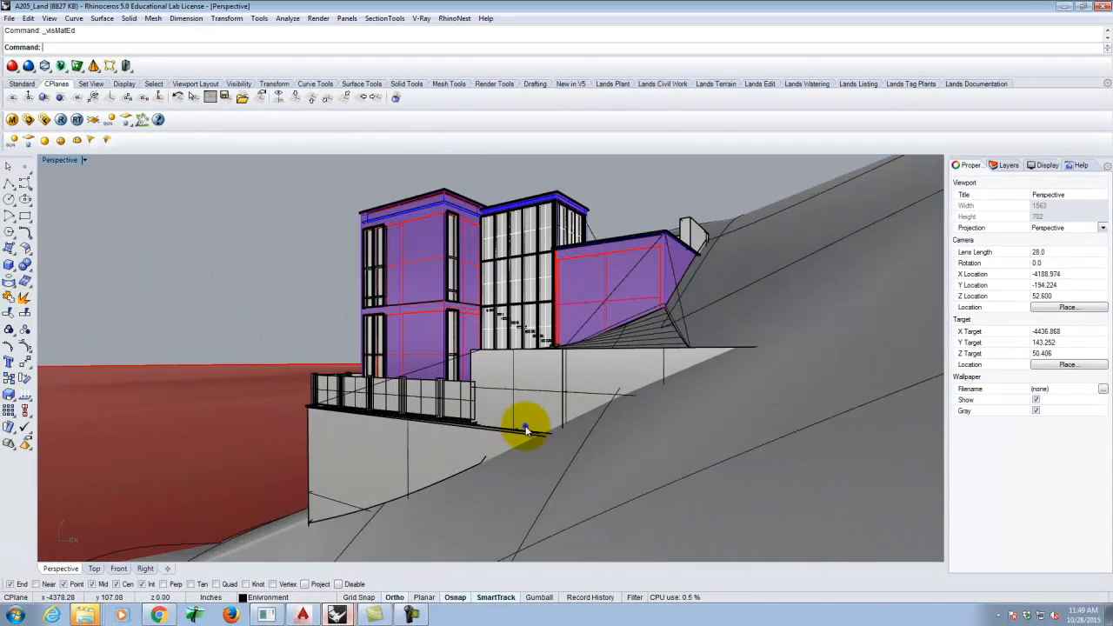
right_click_drag(525, 431, 525, 424)
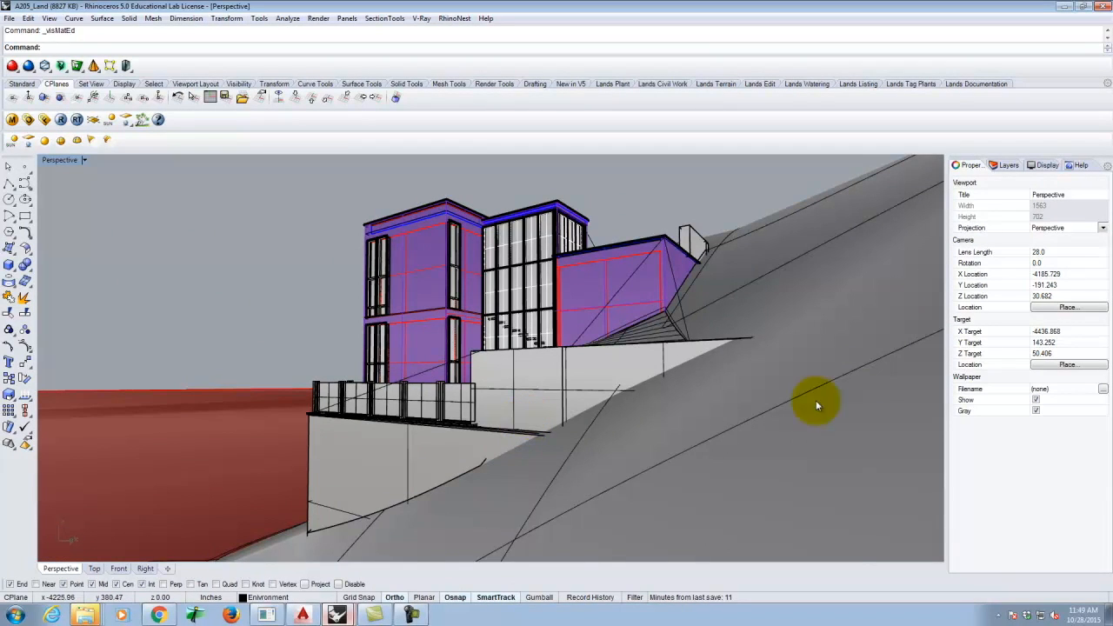
- Widen the lens length to 18, then to 10
left_click(1064, 253)
type("1")
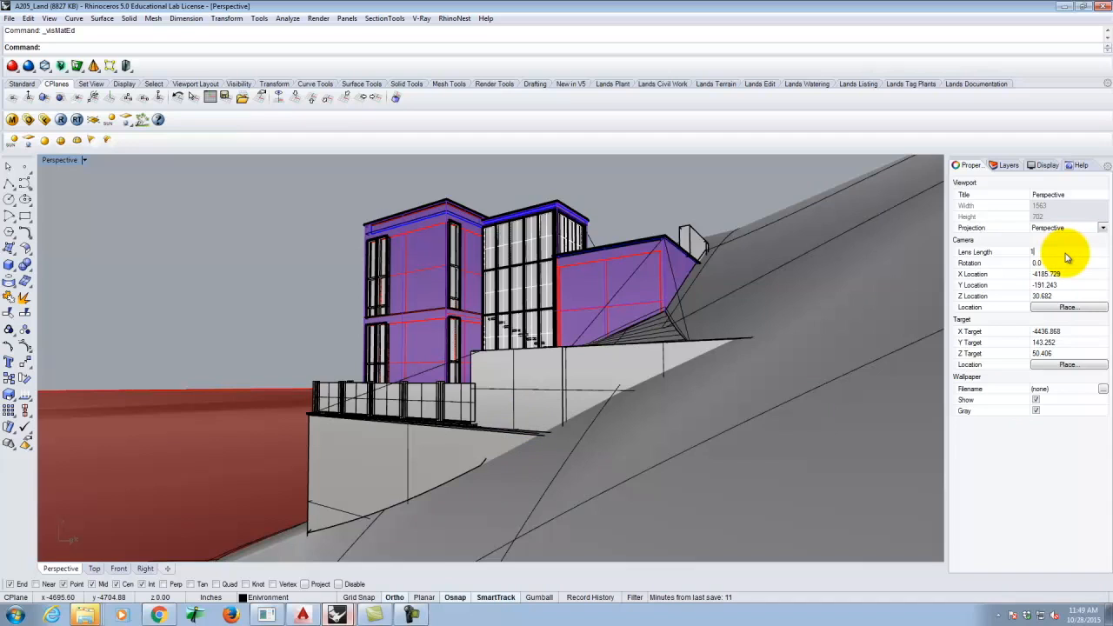
type("8")
key("Return")
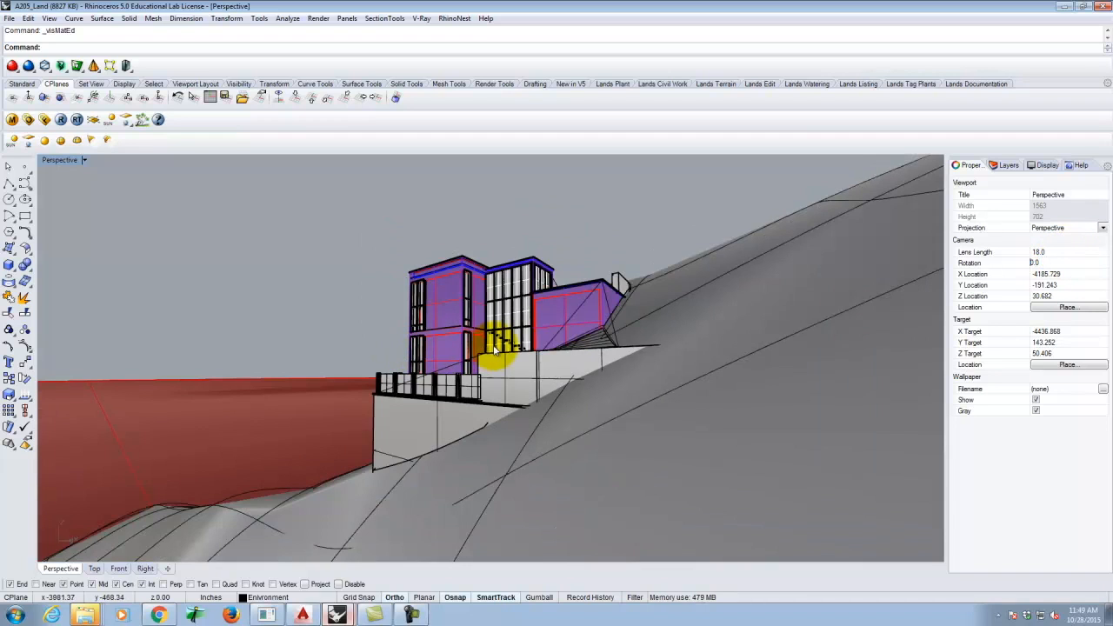
left_click(507, 219)
scroll(512, 333, "up", 8)
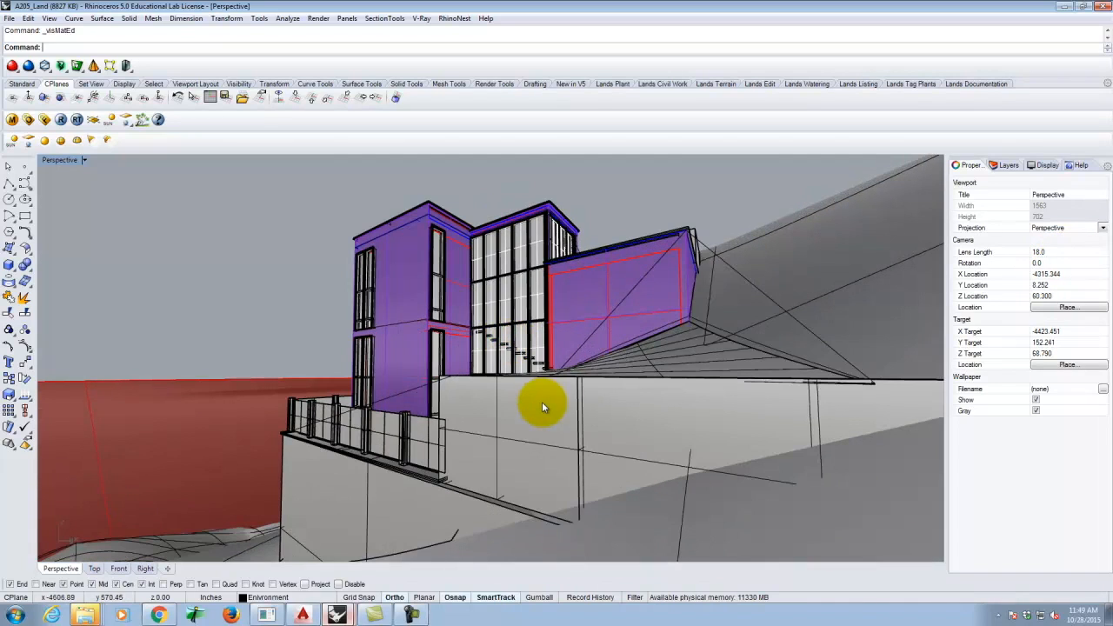
scroll(526, 404, "down", 2)
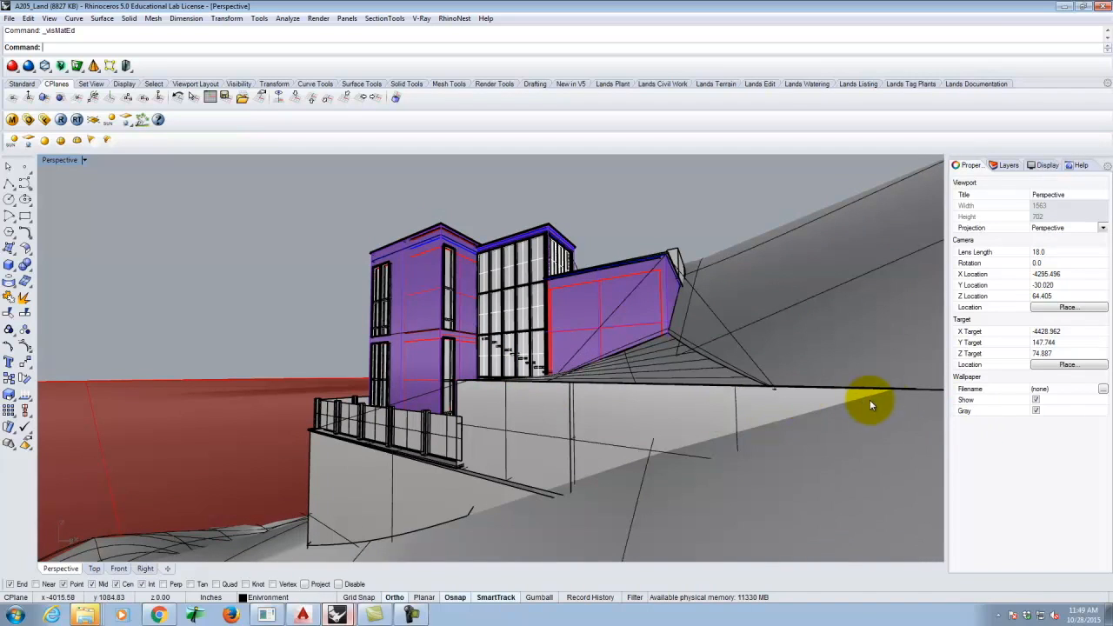
left_click(1054, 252)
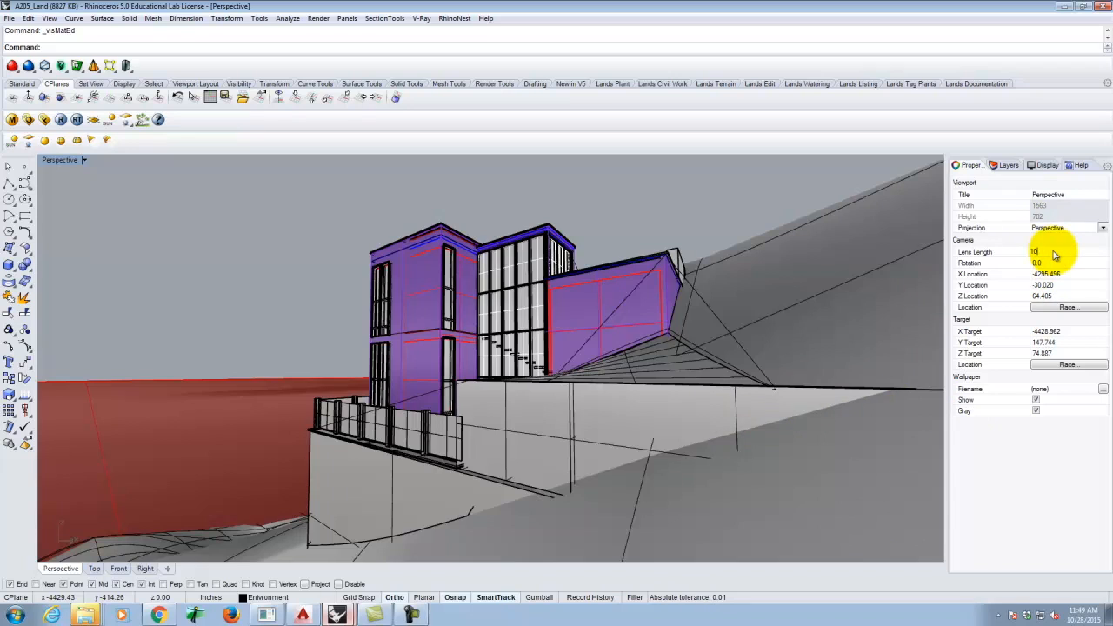
type("10")
key("Return")
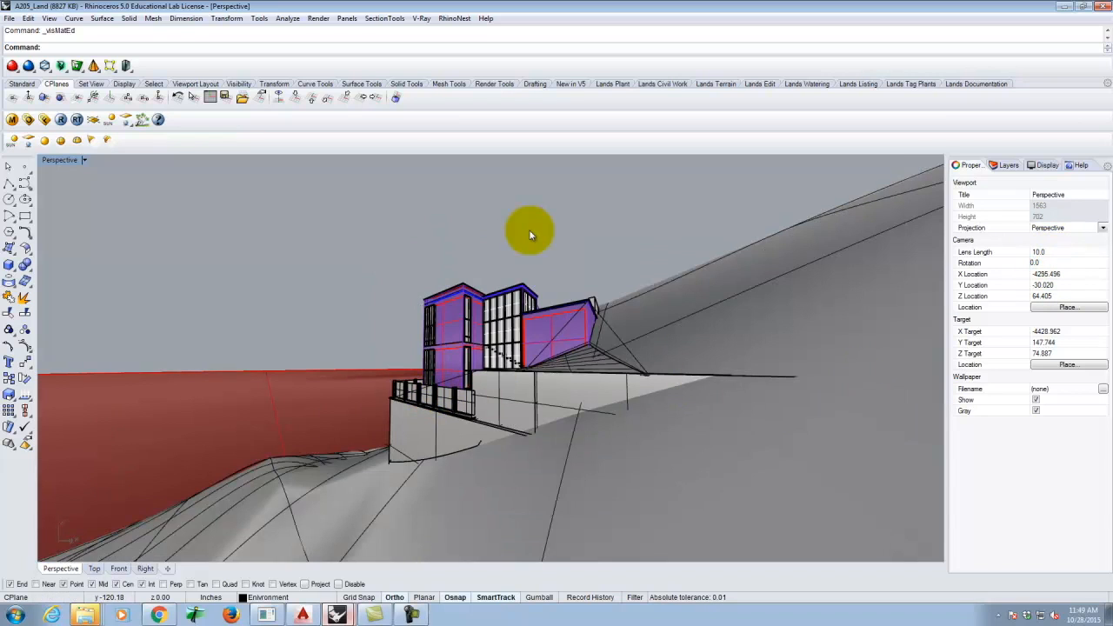
left_click(530, 198)
- Zoom the Perspective view and reset the lens length to 28
scroll(480, 410, "up", 10)
scroll(489, 419, "down", 8)
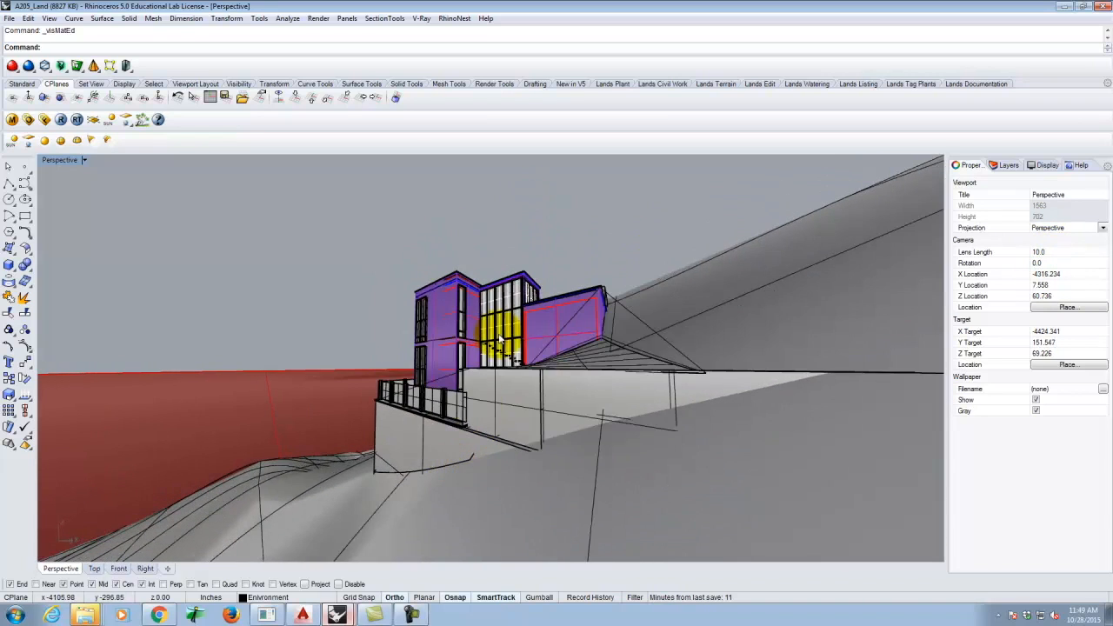
scroll(505, 315, "up", 5)
scroll(496, 357, "up", 3)
scroll(417, 373, "up", 4)
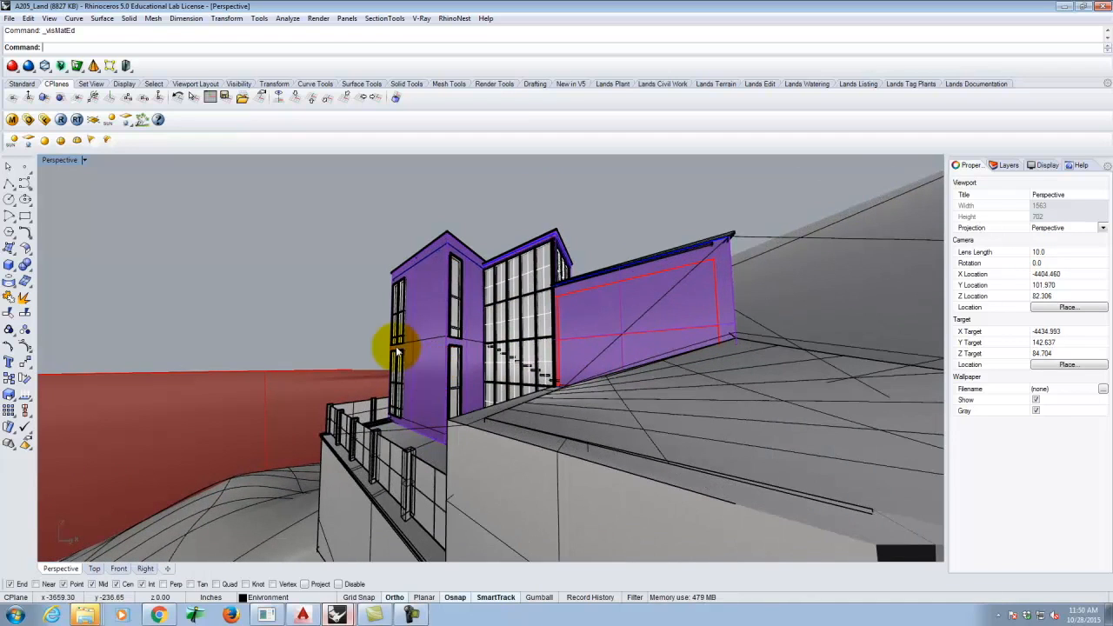
scroll(509, 465, "down", 3)
scroll(486, 376, "up", 5)
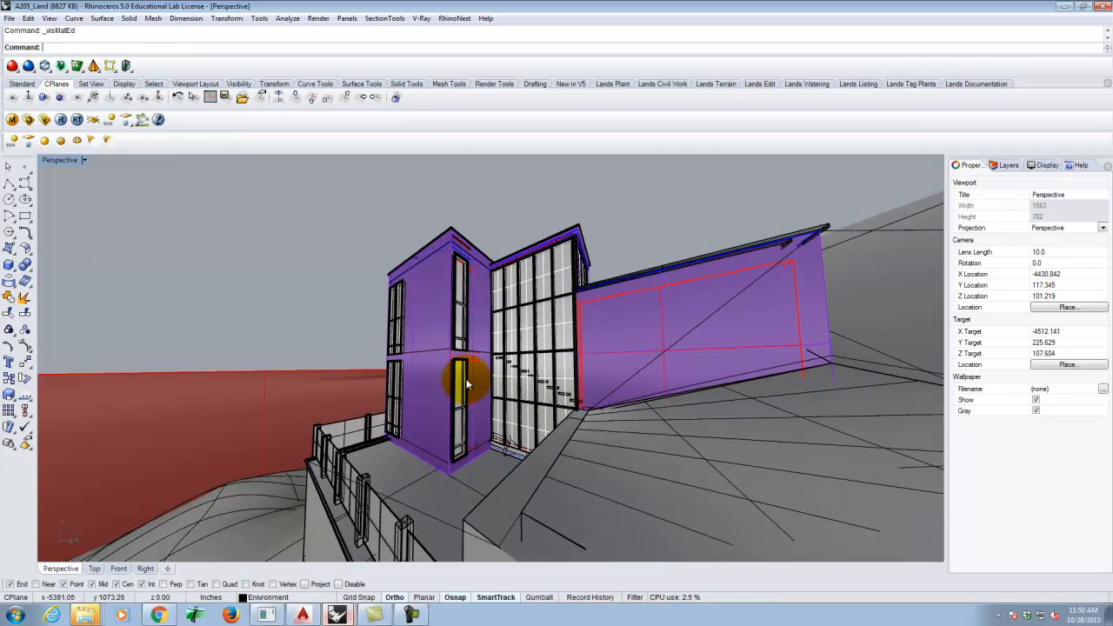
left_click(1079, 253)
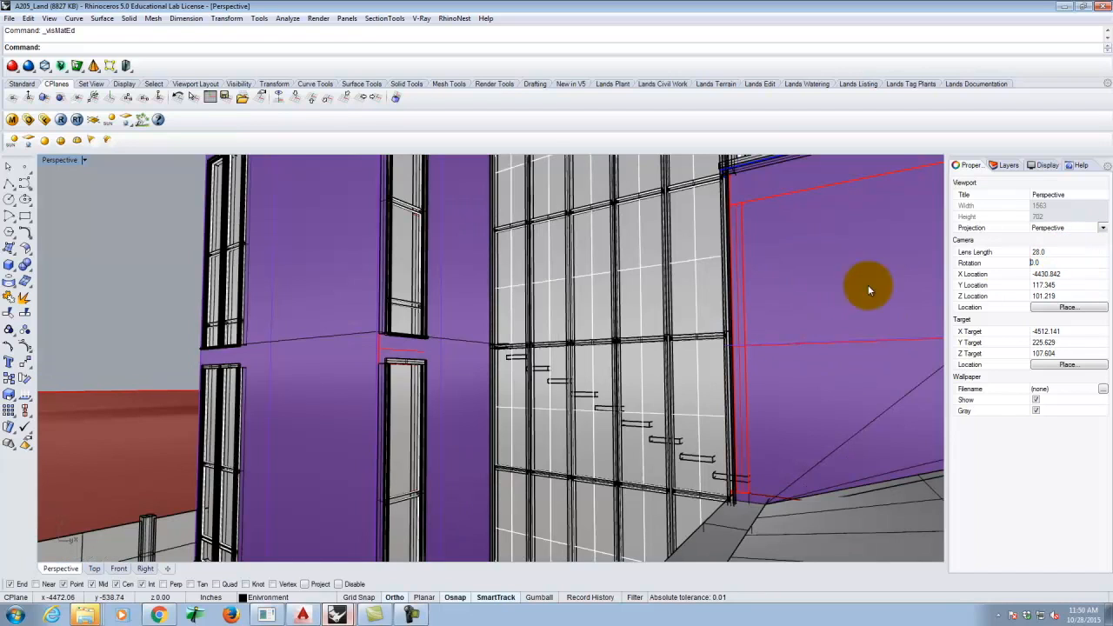
left_click(130, 209)
- Orbit to a side view framing the whole building on the slope
scroll(217, 278, "down", 9)
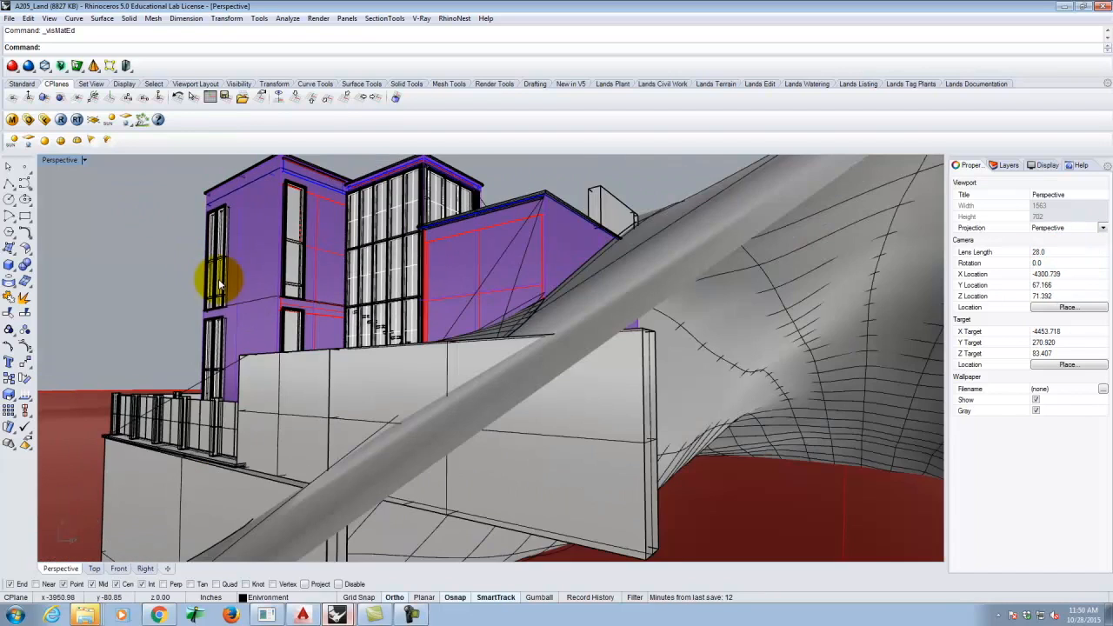
right_click_drag(385, 276, 413, 307)
scroll(563, 361, "down", 8)
scroll(412, 311, "up", 6)
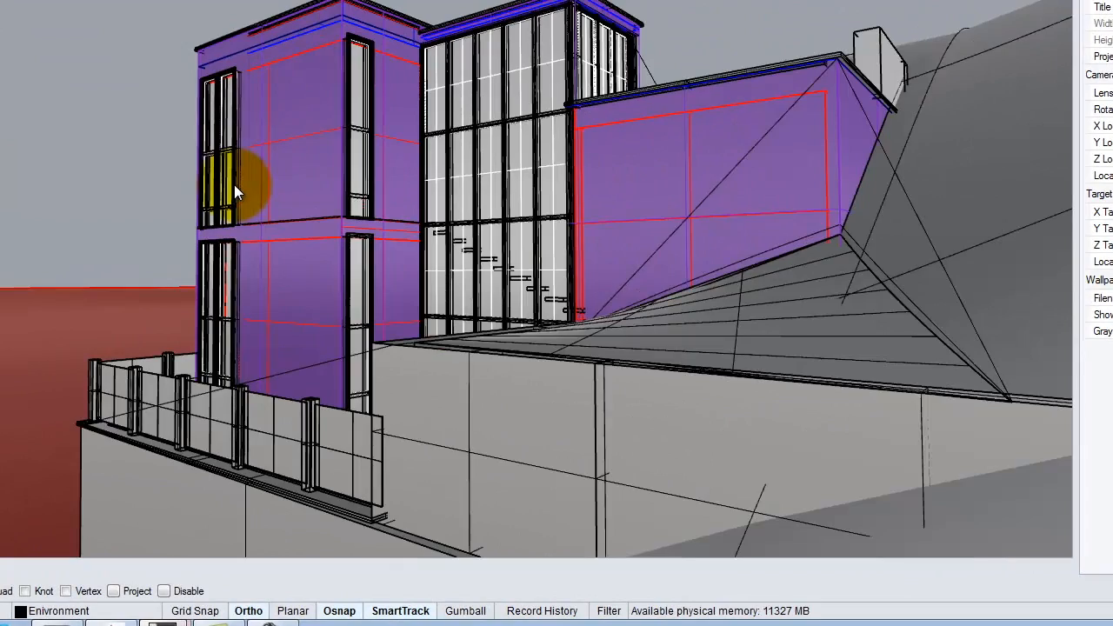
scroll(234, 185, "down", 3)
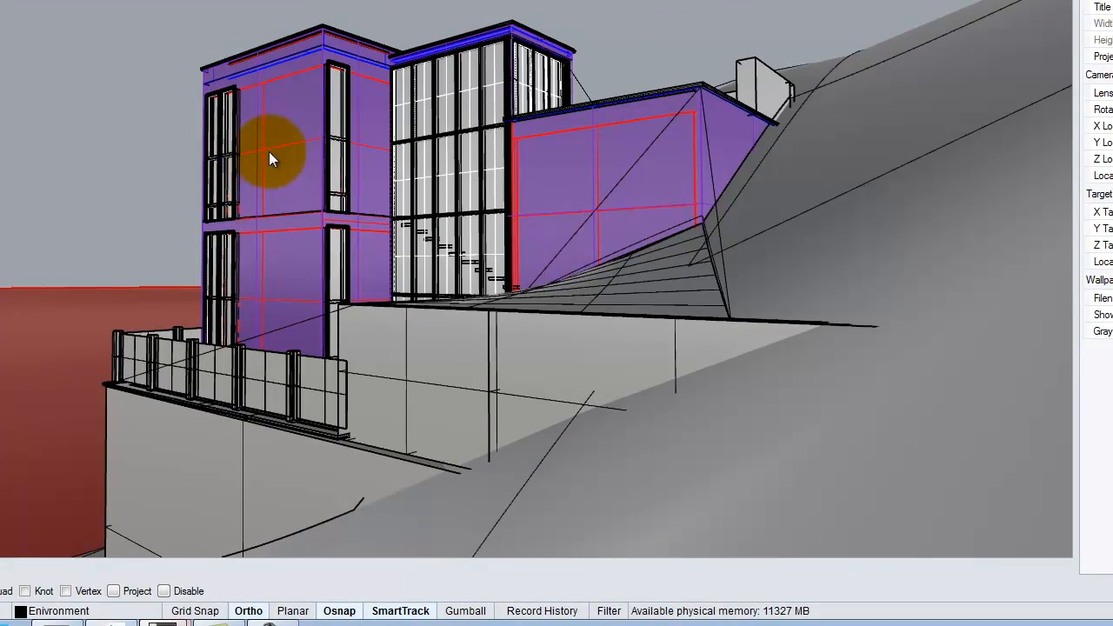
right_click_drag(315, 150, 254, 166)
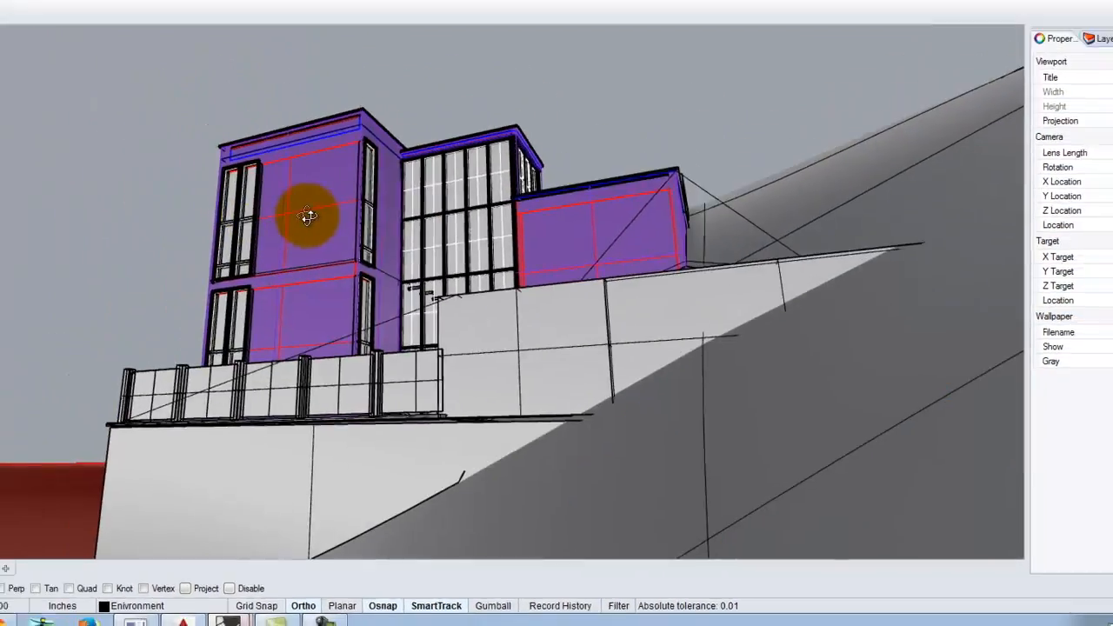
right_click_drag(307, 216, 335, 333)
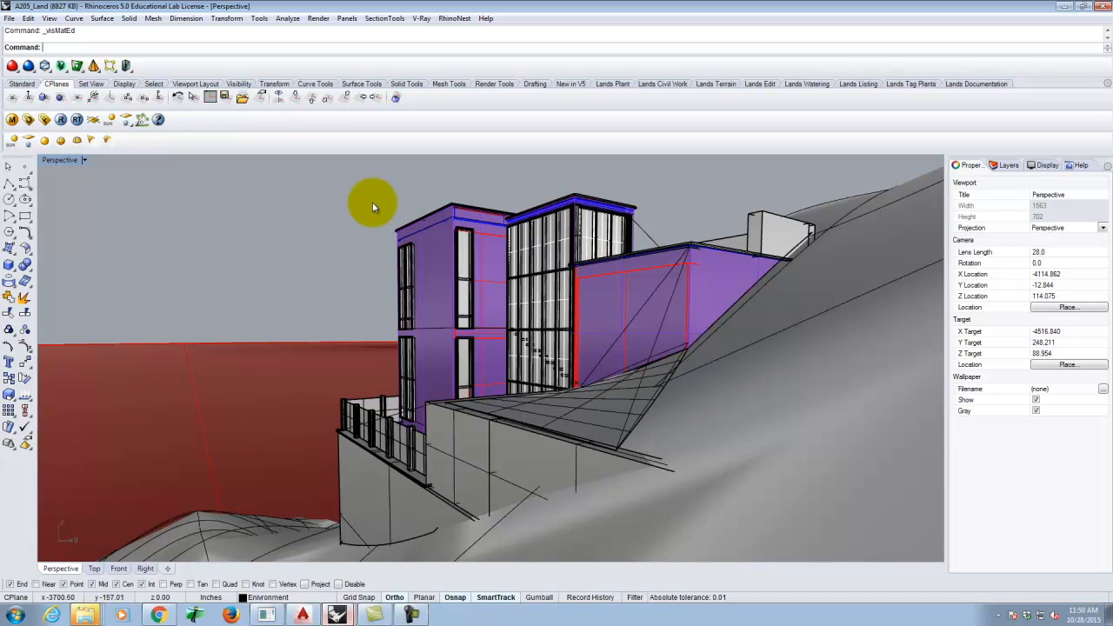
- Save the current Perspective view as named view Render01 and close the Named Views panel
left_click(85, 160)
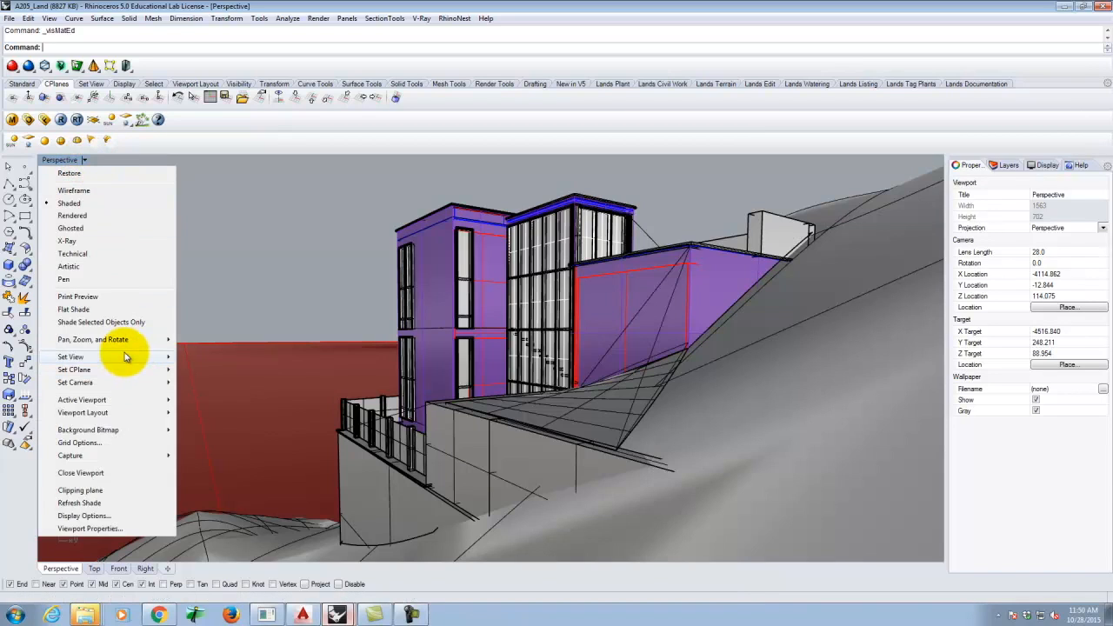
mouse_move(157, 356)
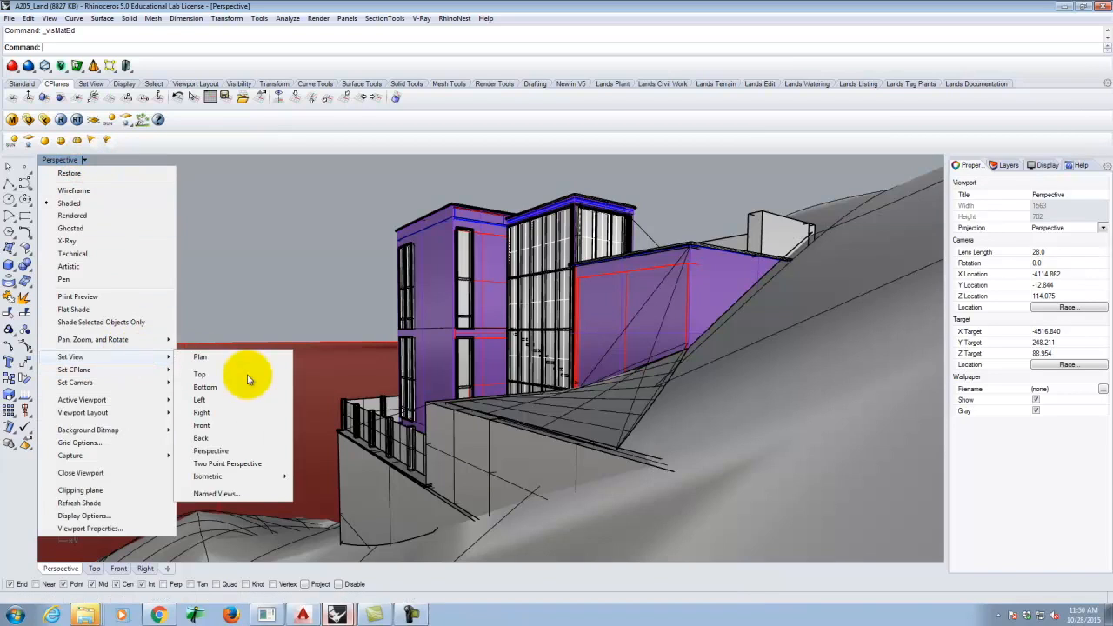
left_click(223, 496)
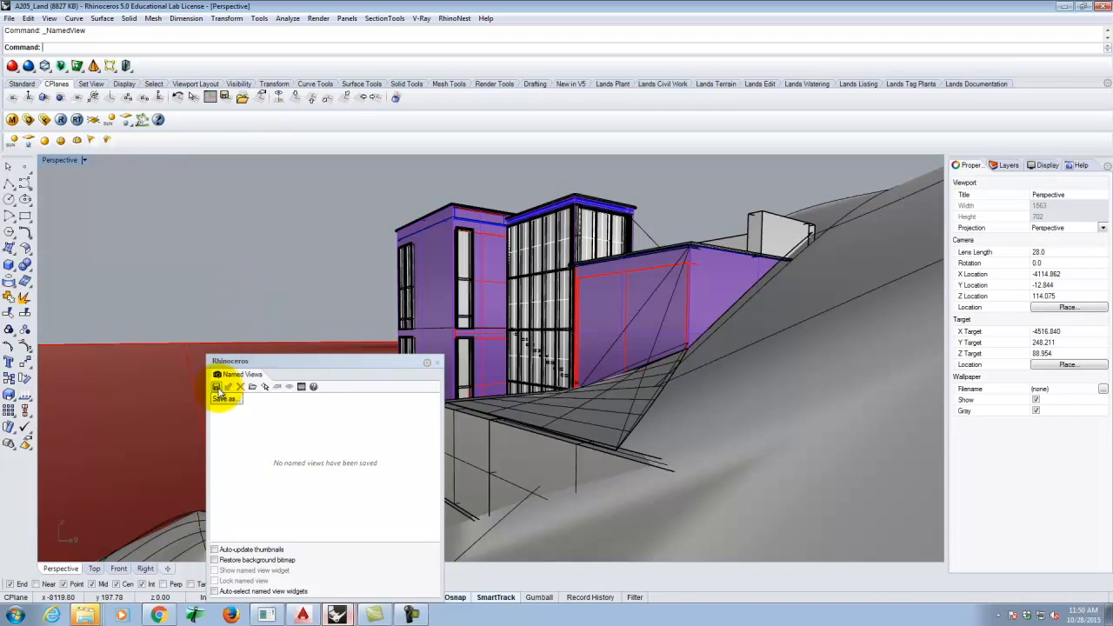
left_click(218, 388)
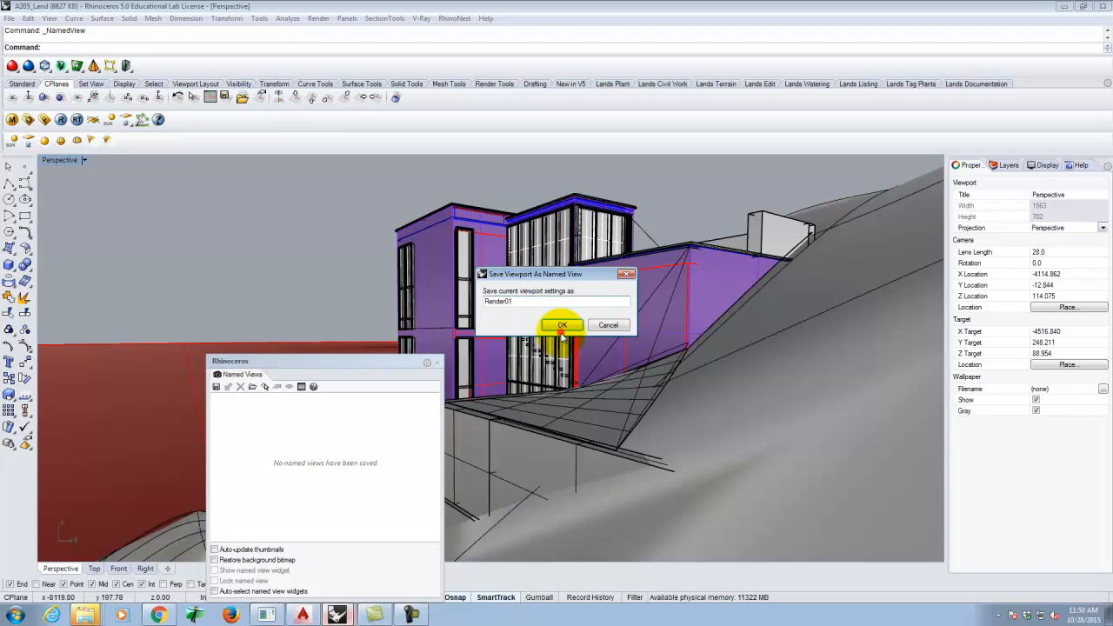
left_click(561, 326)
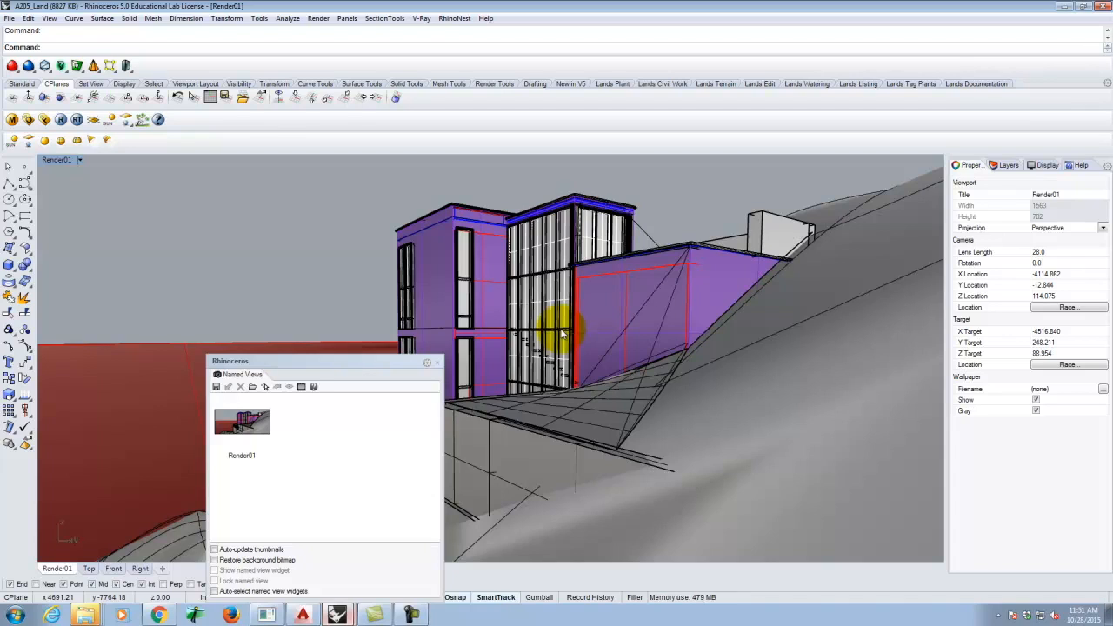
left_click(436, 363)
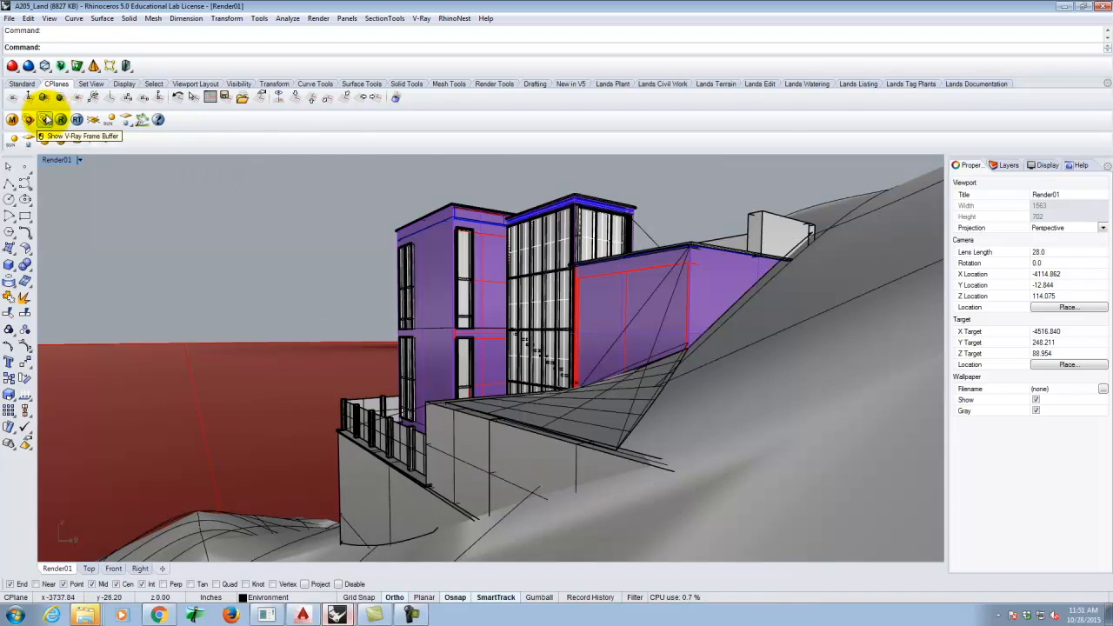
- Import the V-Ray library Pavers - Gray material (Landscape > Paving Materials) into bricks_grey
left_click(16, 120)
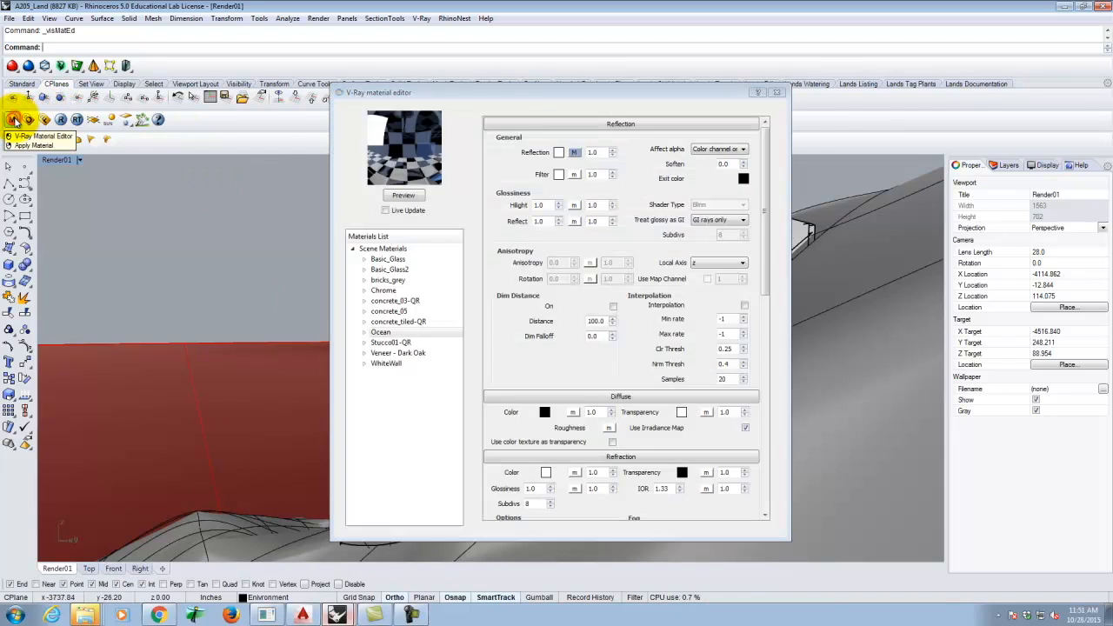
right_click(396, 283)
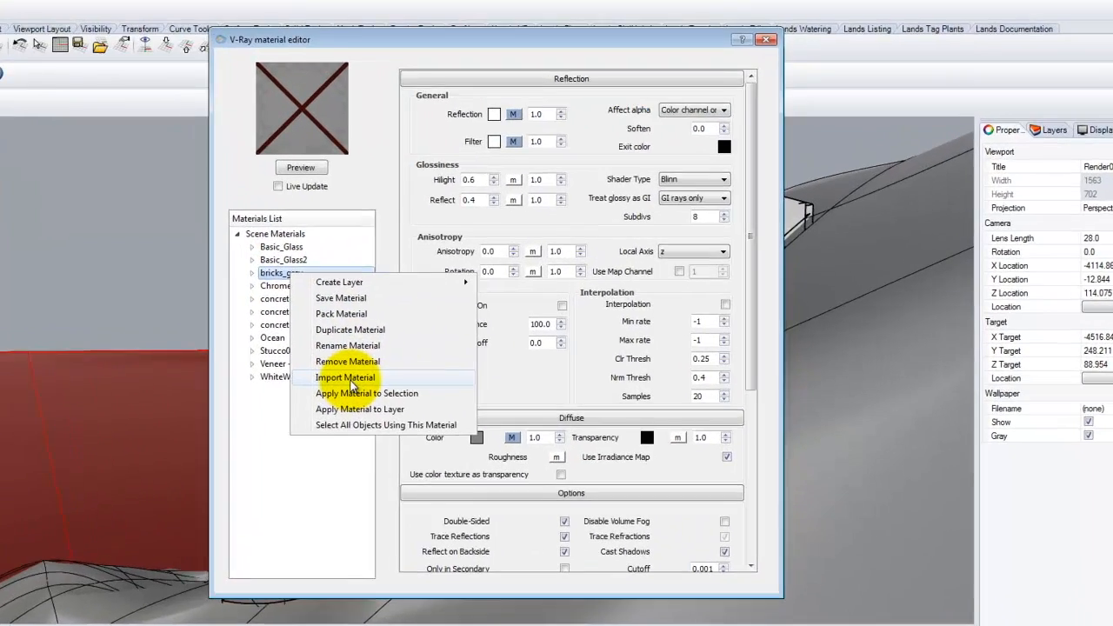
left_click(363, 377)
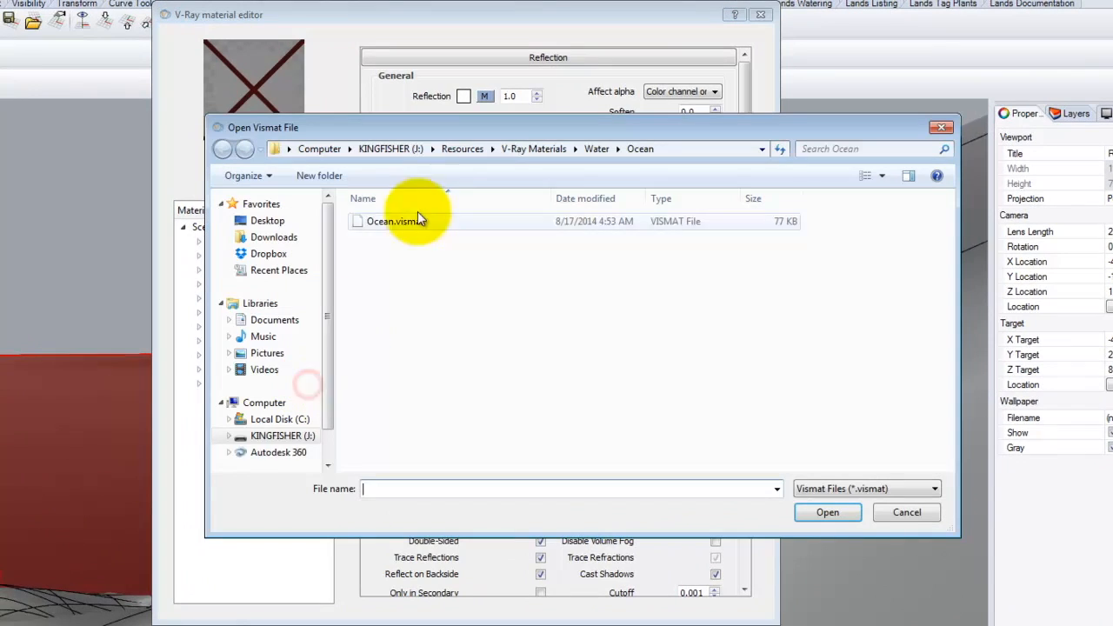
left_click(444, 151)
double_click(393, 303)
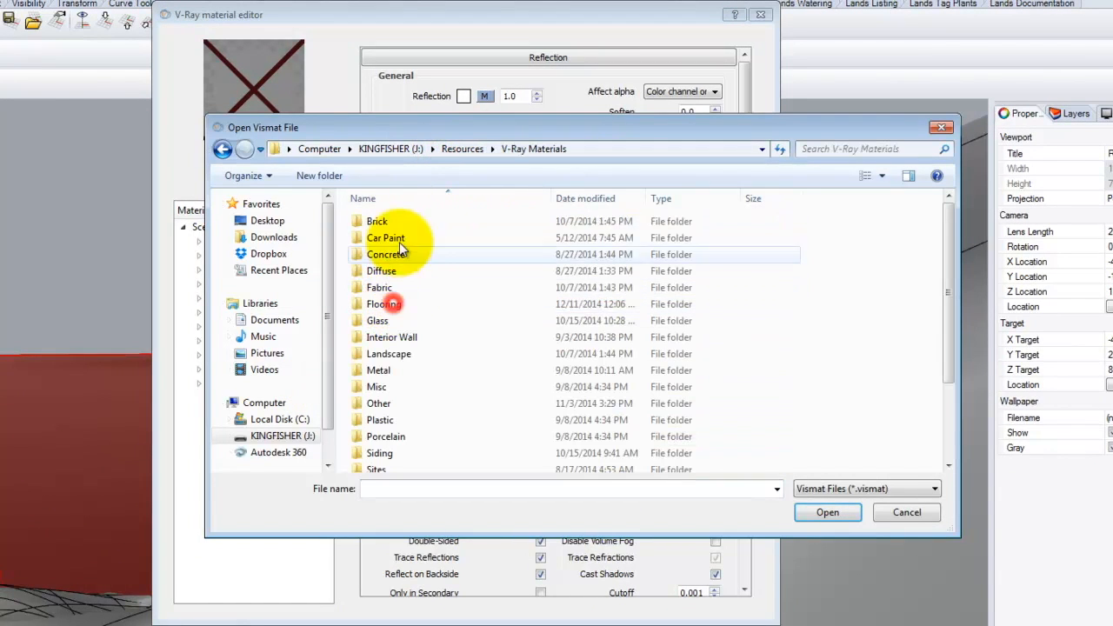
left_click(395, 358)
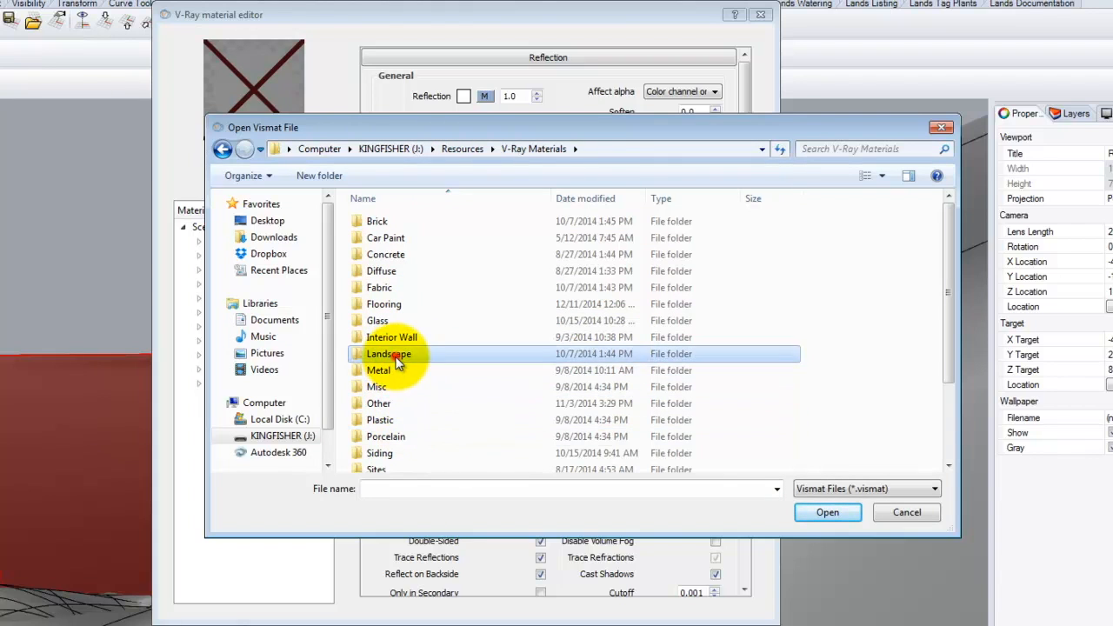
double_click(396, 358)
left_click(387, 255)
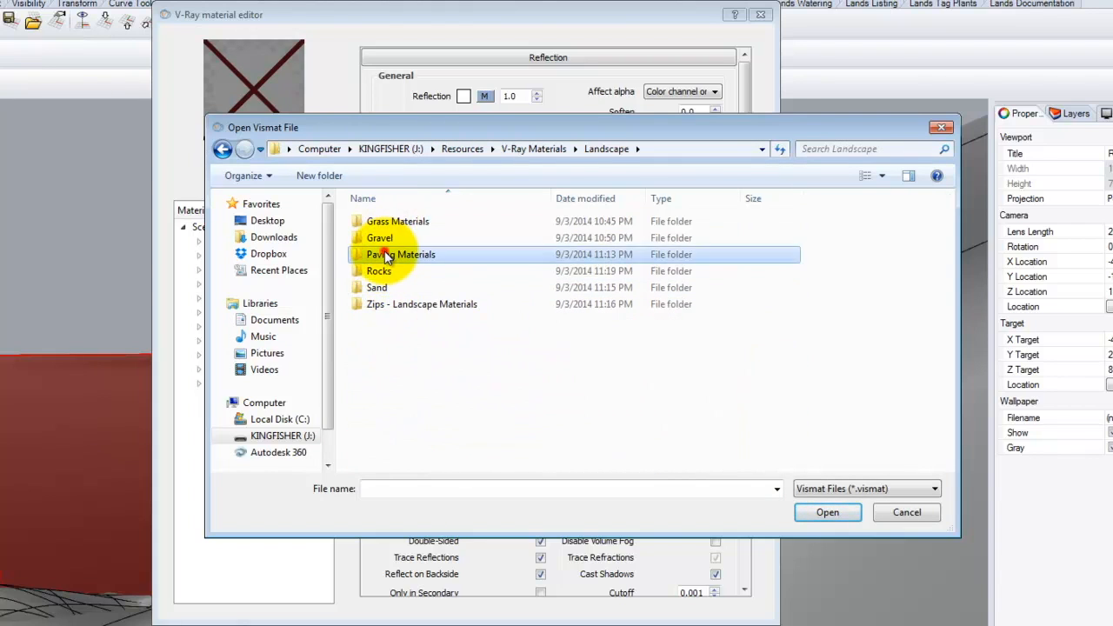
double_click(386, 255)
double_click(394, 221)
left_click(409, 221)
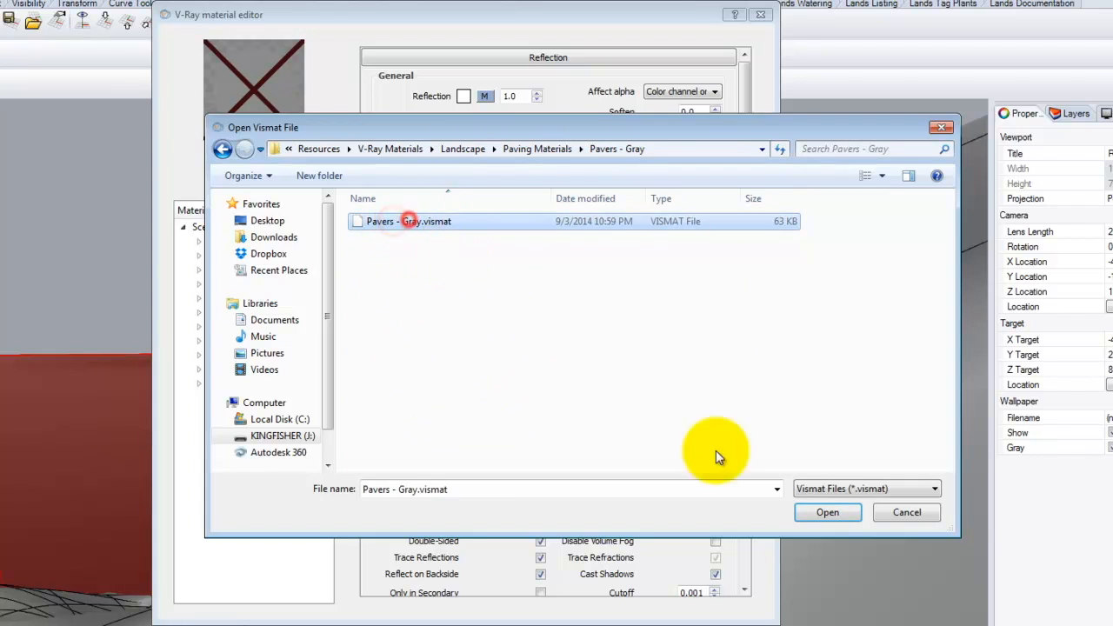
left_click(828, 512)
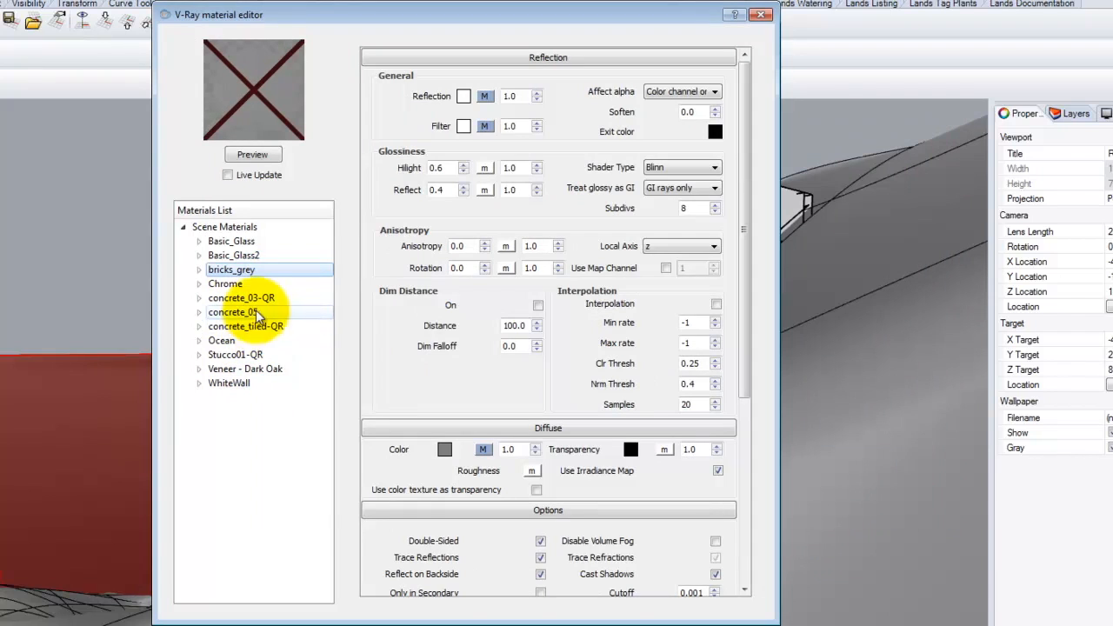
- Import Concrete - Basic.vismat from V-Ray Materials > Concrete into concrete_03-QR
left_click(265, 298)
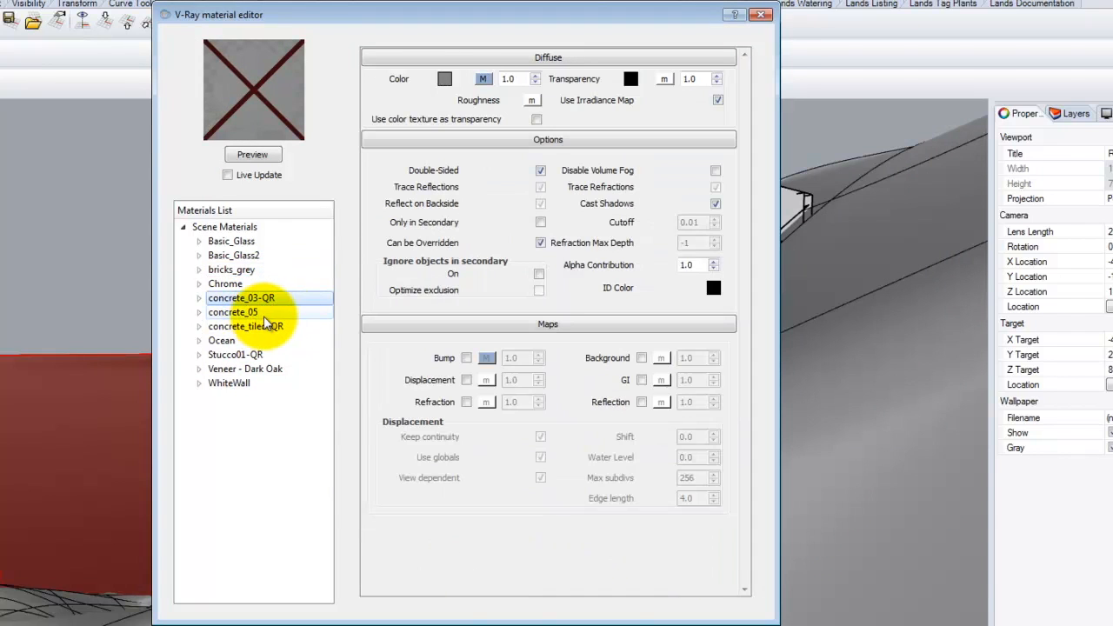
left_click(260, 312)
left_click(250, 297)
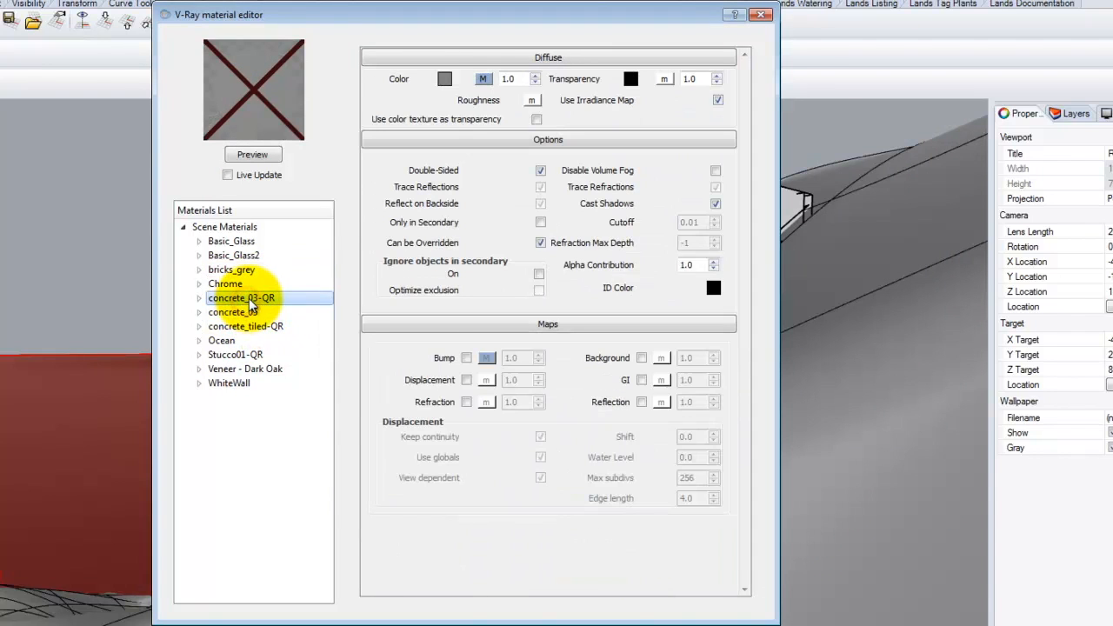
right_click(254, 299)
left_click(310, 414)
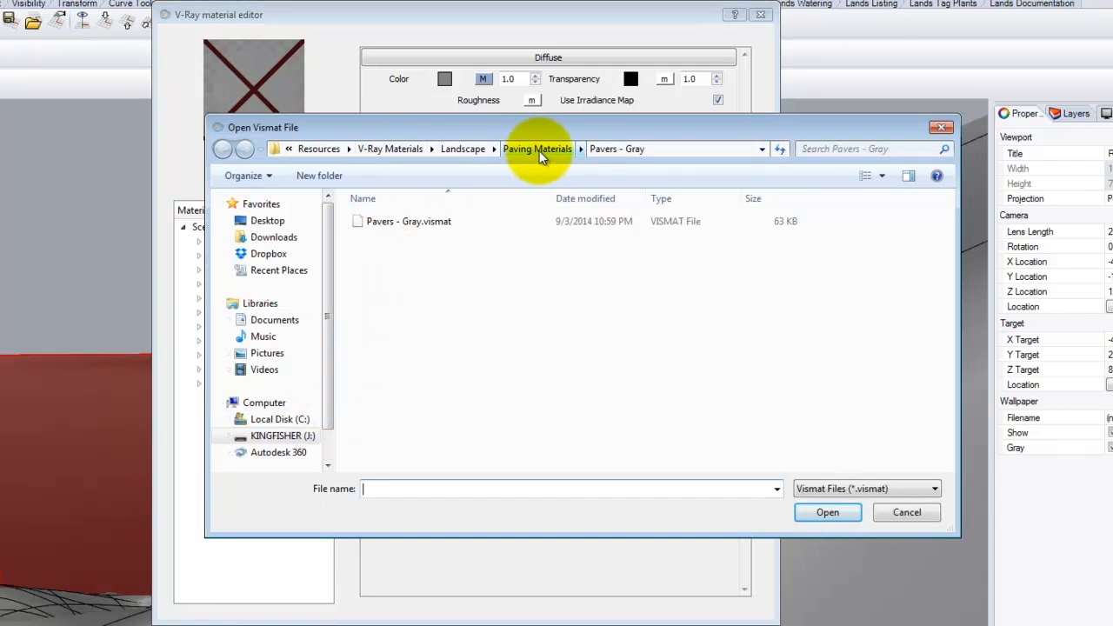
left_click(461, 149)
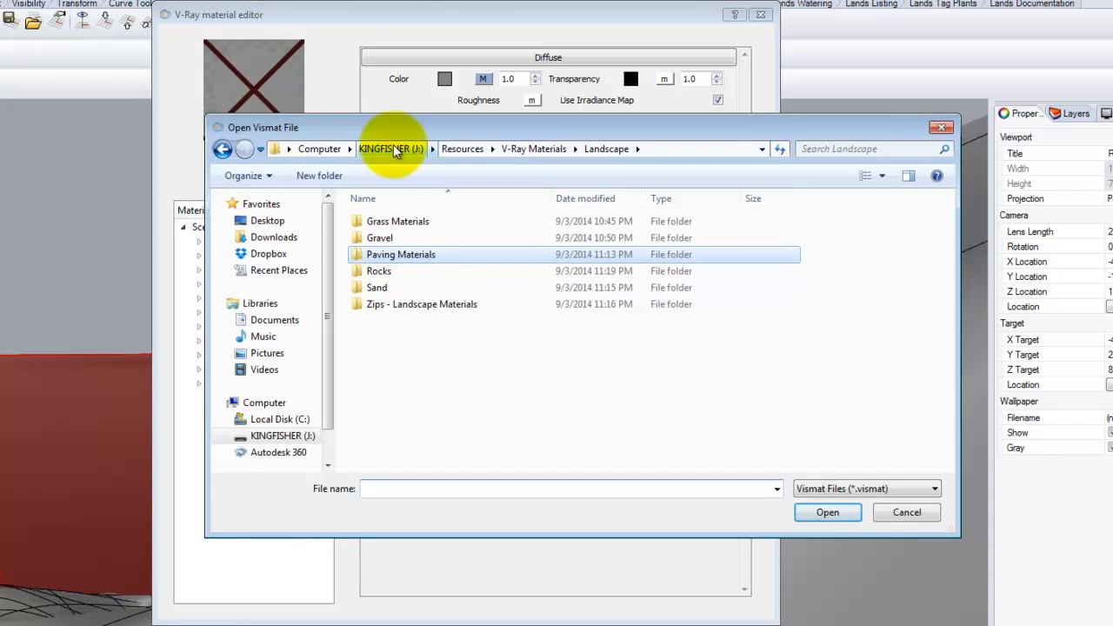
left_click(391, 148)
double_click(388, 320)
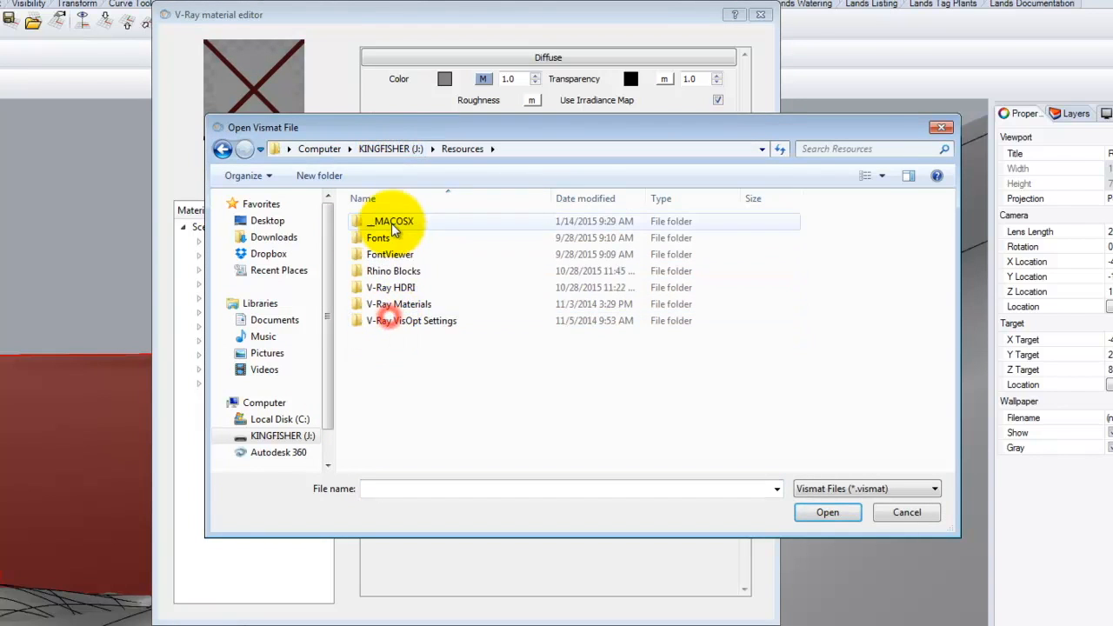
left_click(398, 304)
double_click(398, 305)
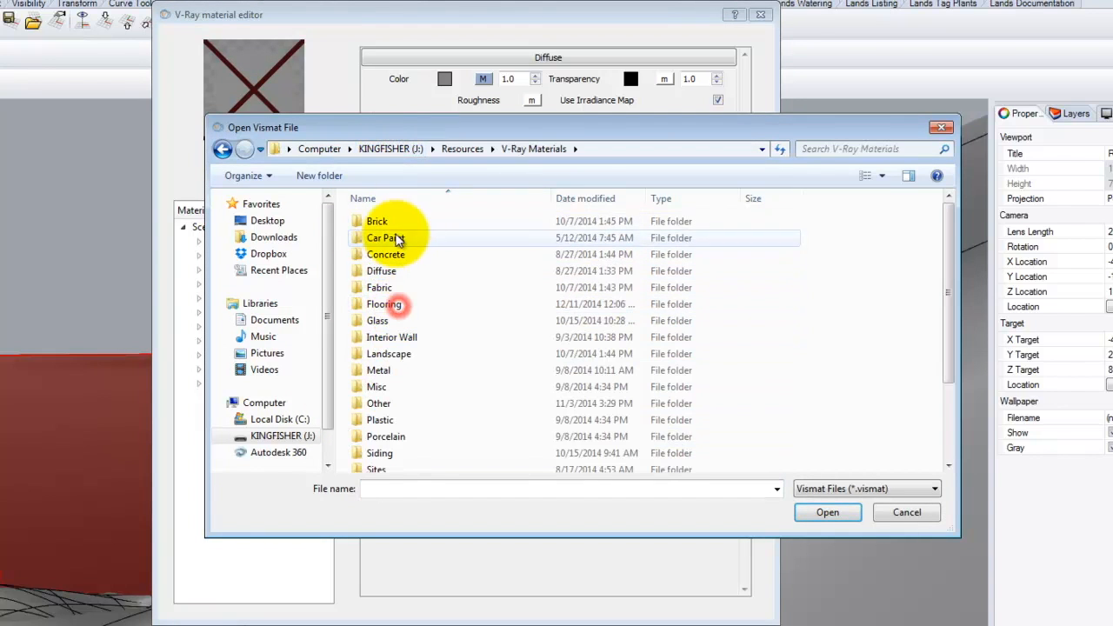
double_click(390, 254)
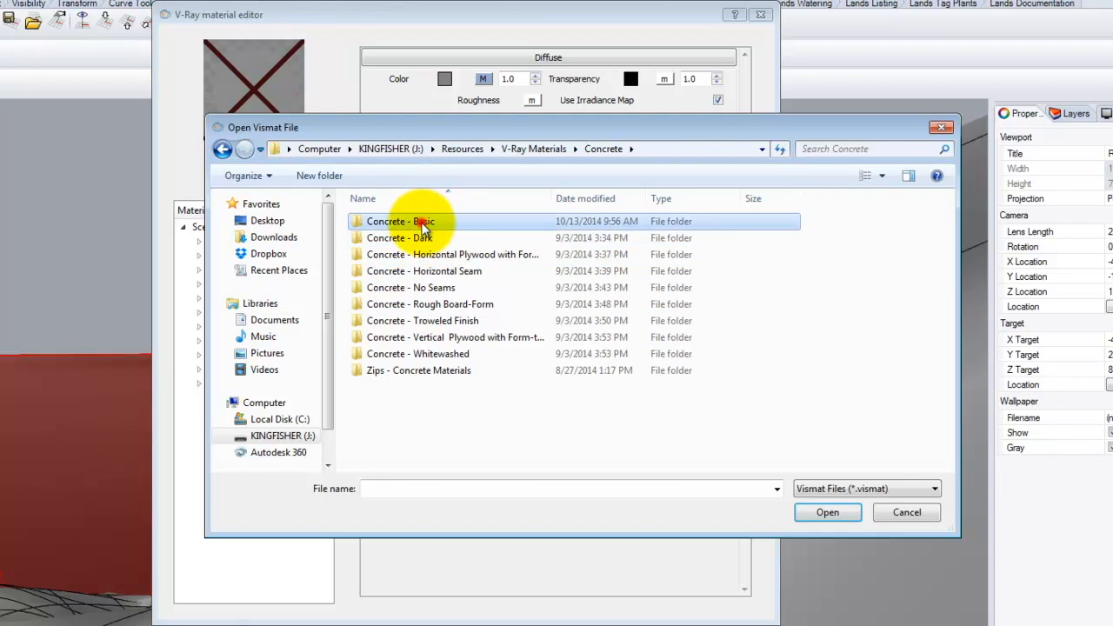
double_click(409, 221)
double_click(417, 221)
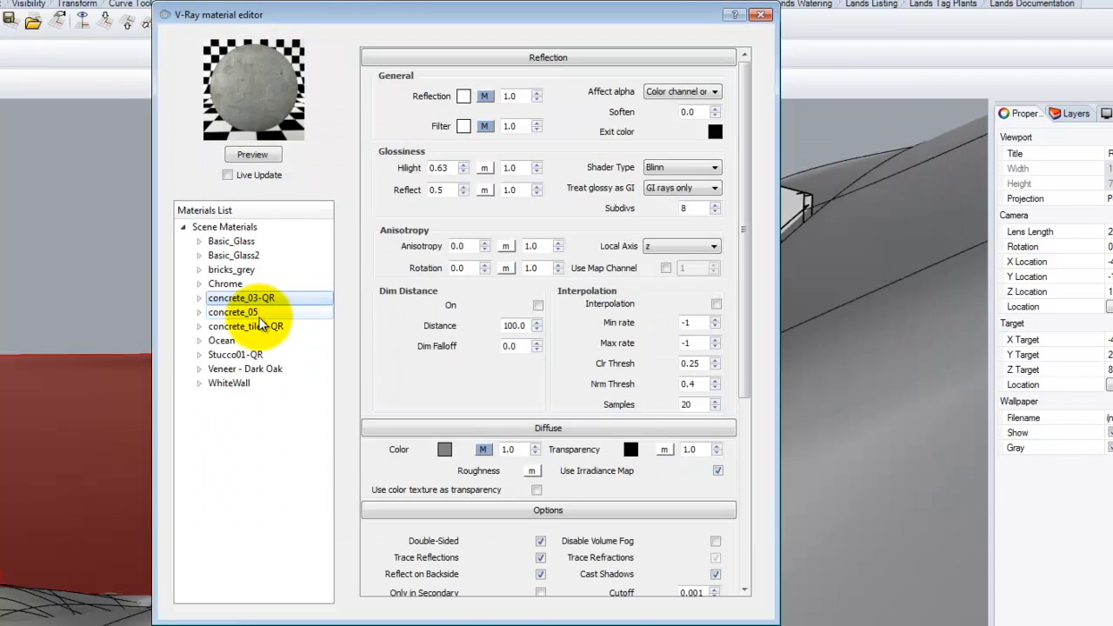
left_click(248, 315)
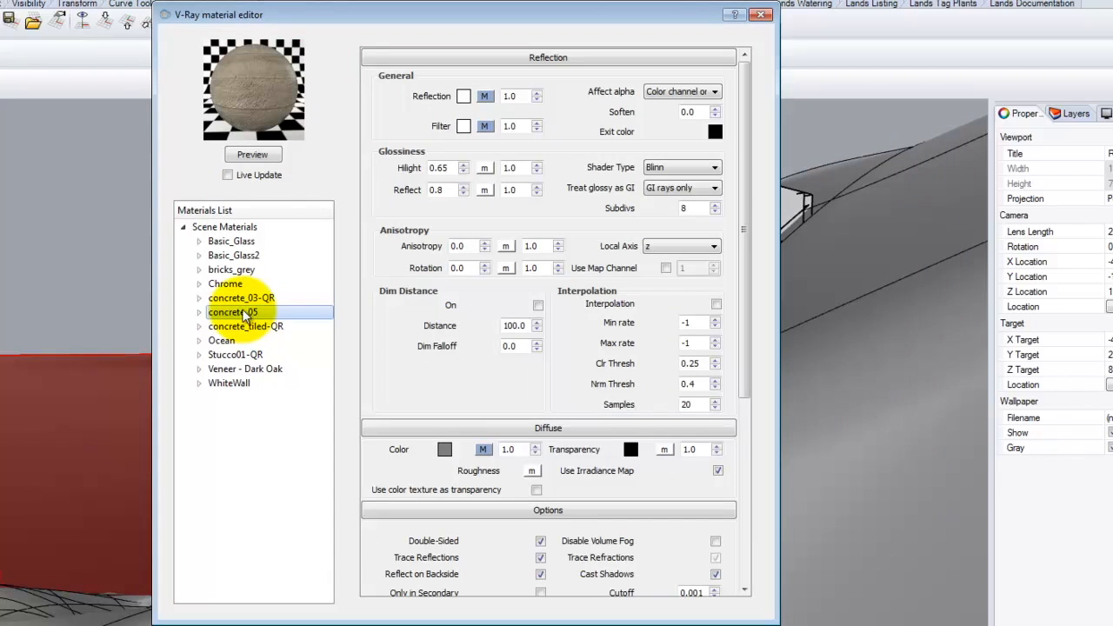
- Import Concrete - Rough Board-Form.vismat into the concrete_05 material
right_click(248, 315)
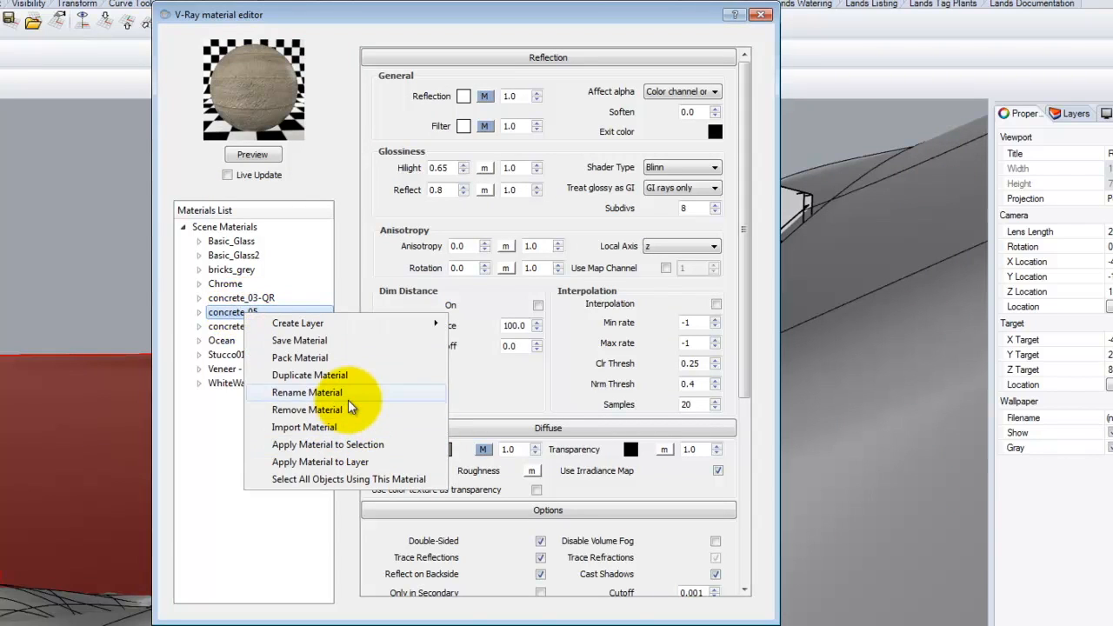
left_click(296, 425)
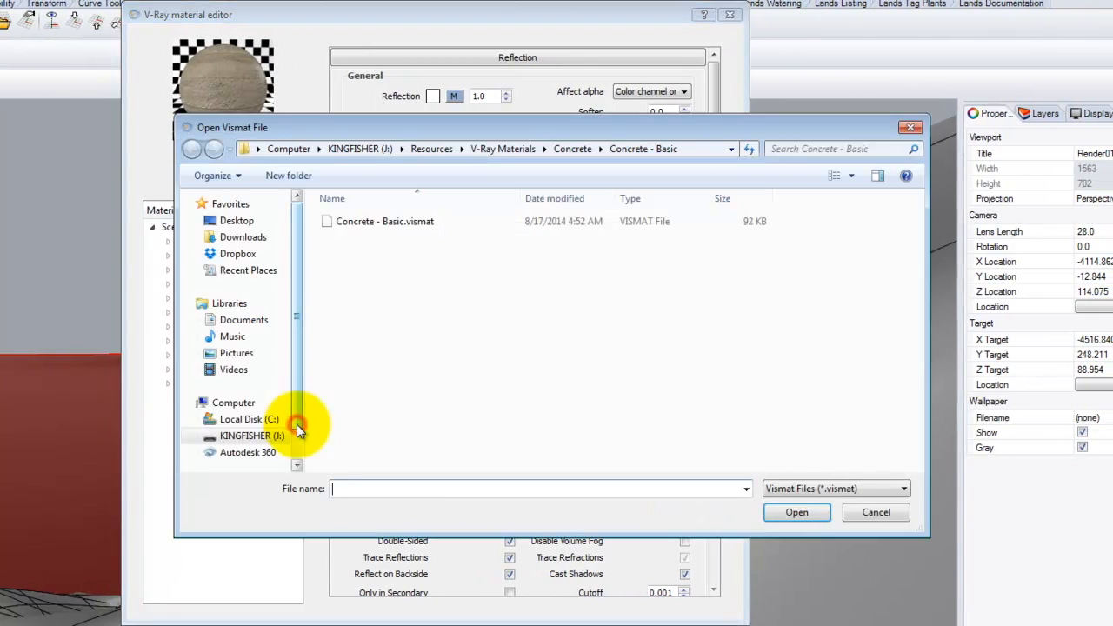
left_click(572, 149)
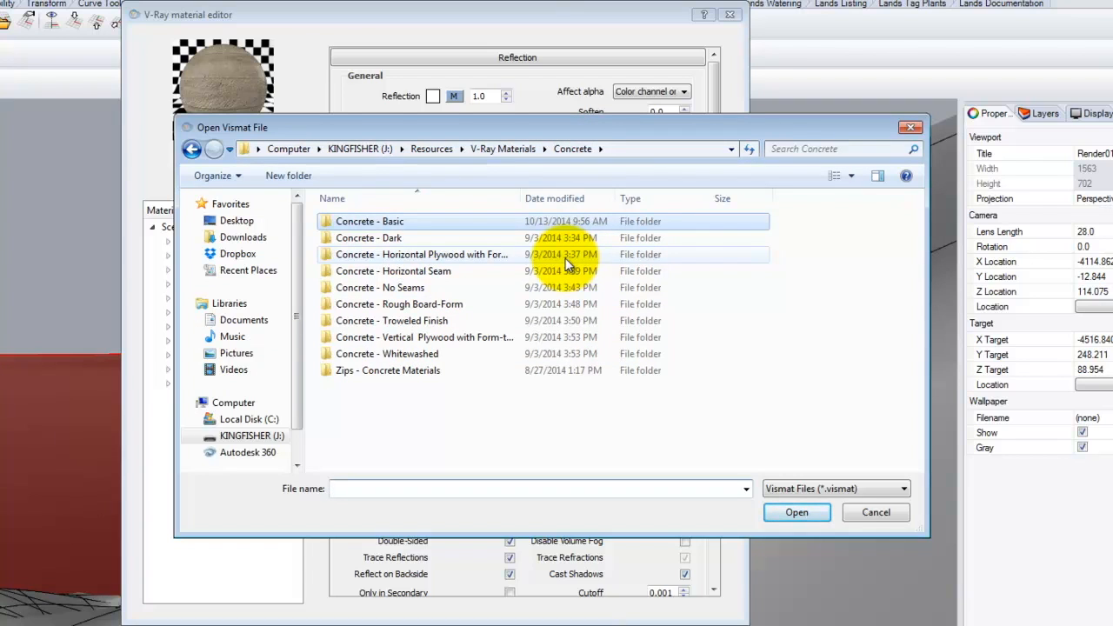
double_click(441, 302)
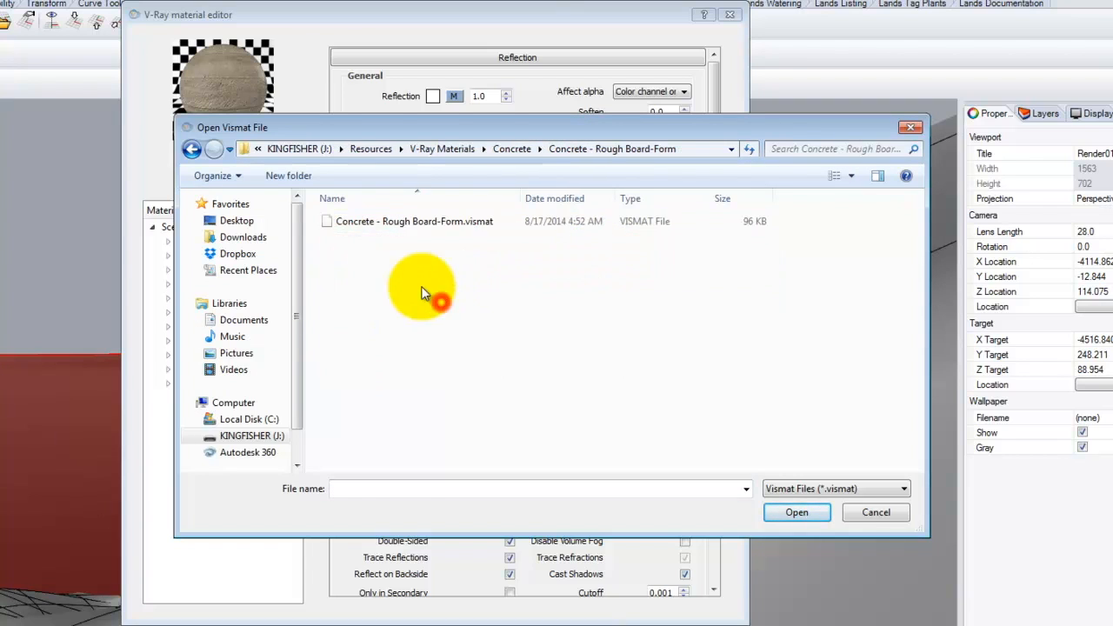
double_click(388, 228)
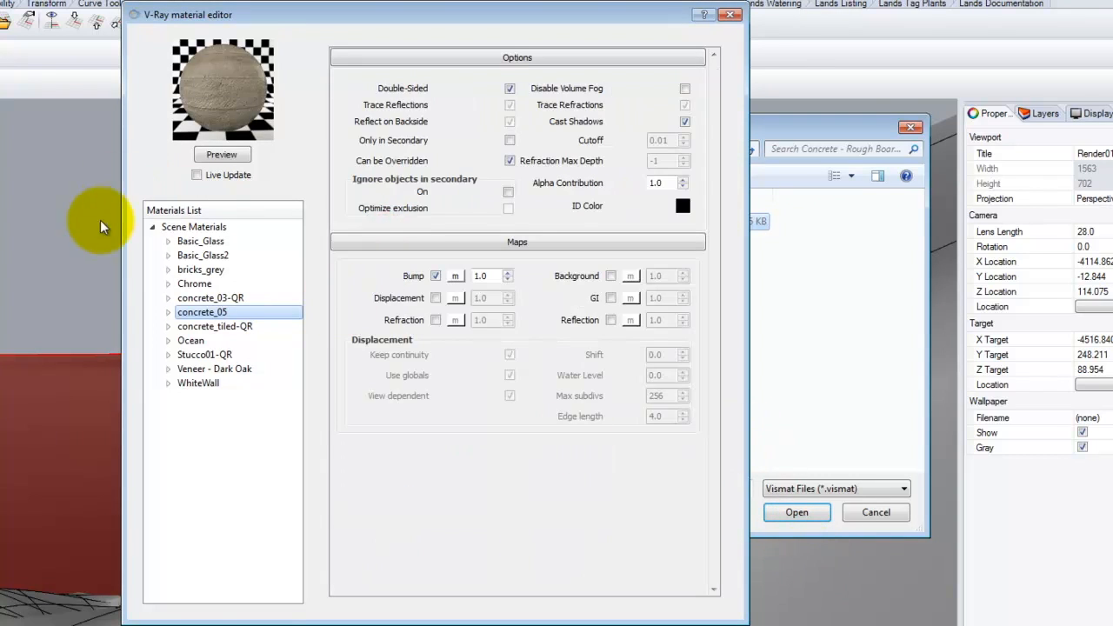
- Import Stucco01.vismat from V-Ray Materials > Stucco into Stucco01-QR
left_click(215, 355)
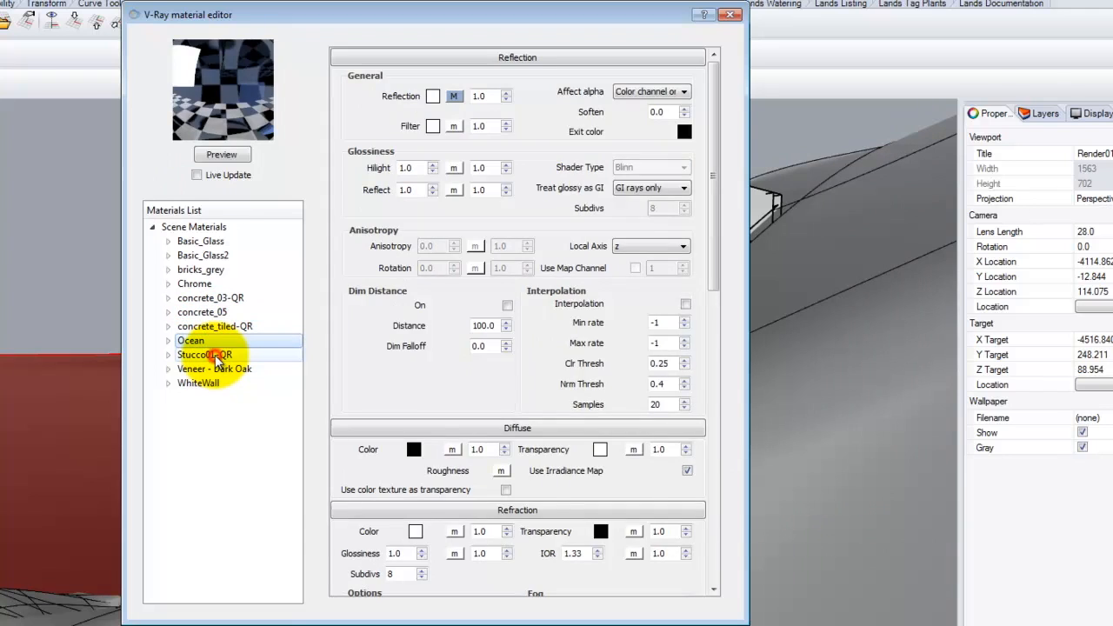
right_click(217, 358)
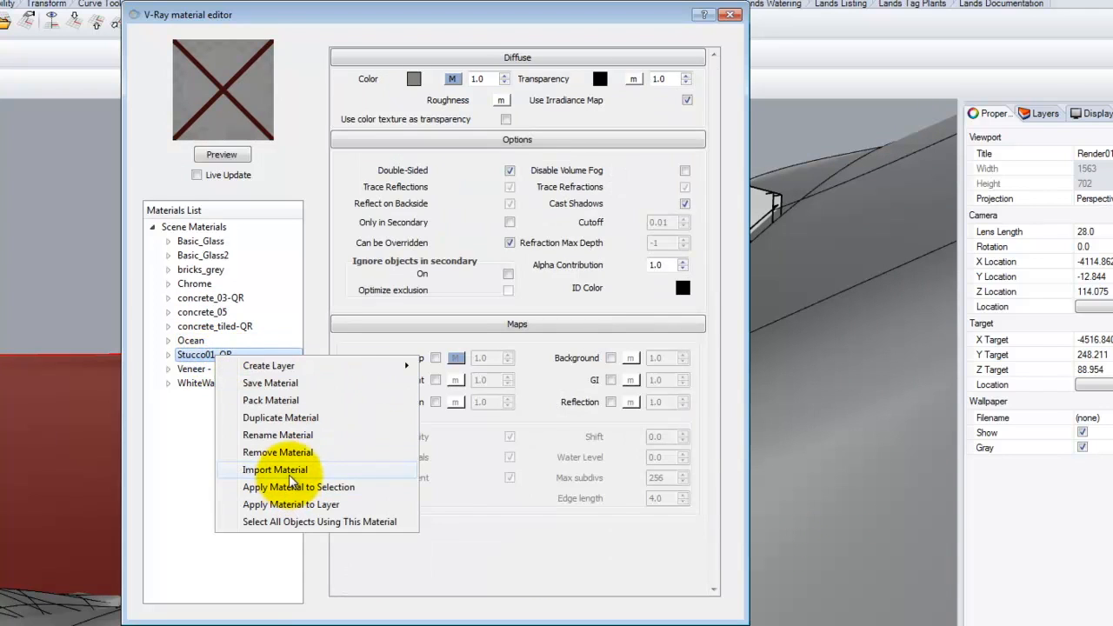
left_click(269, 471)
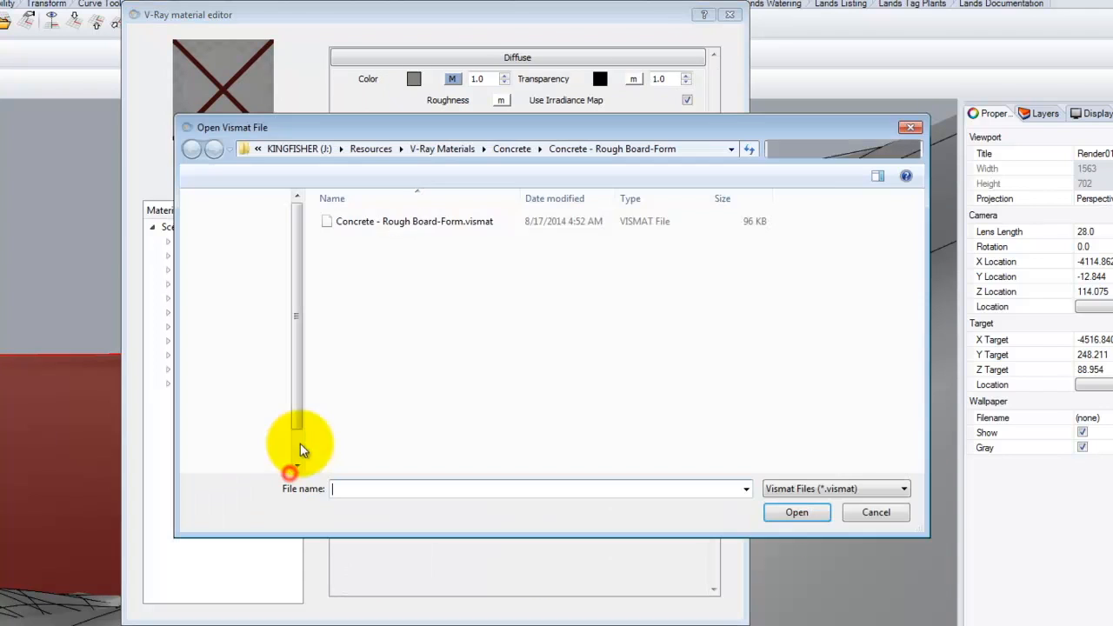
left_click(521, 150)
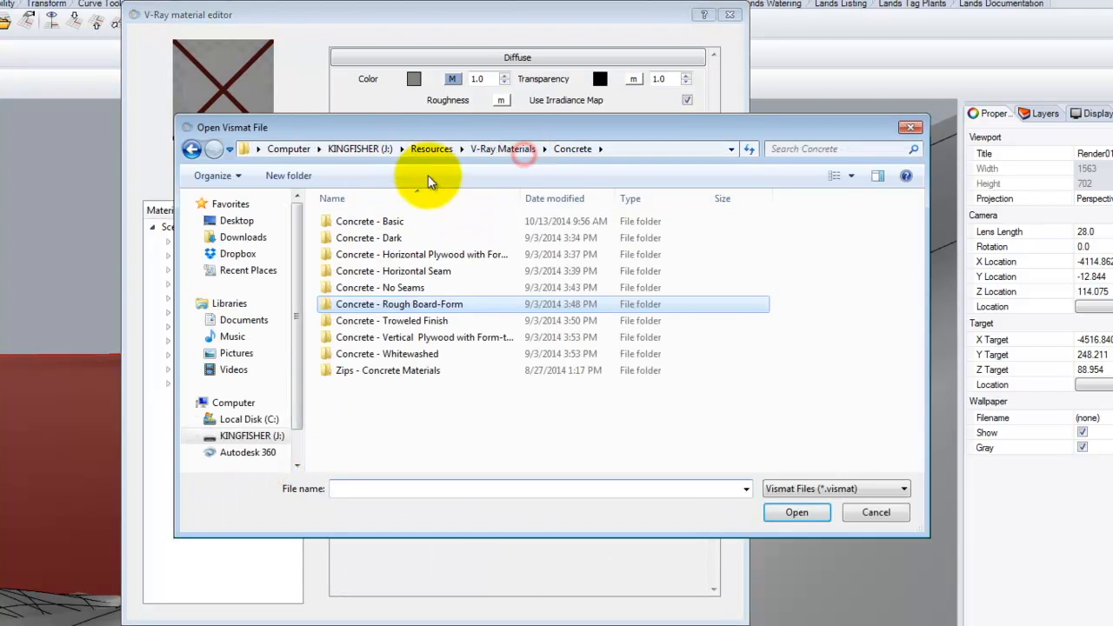
left_click(491, 149)
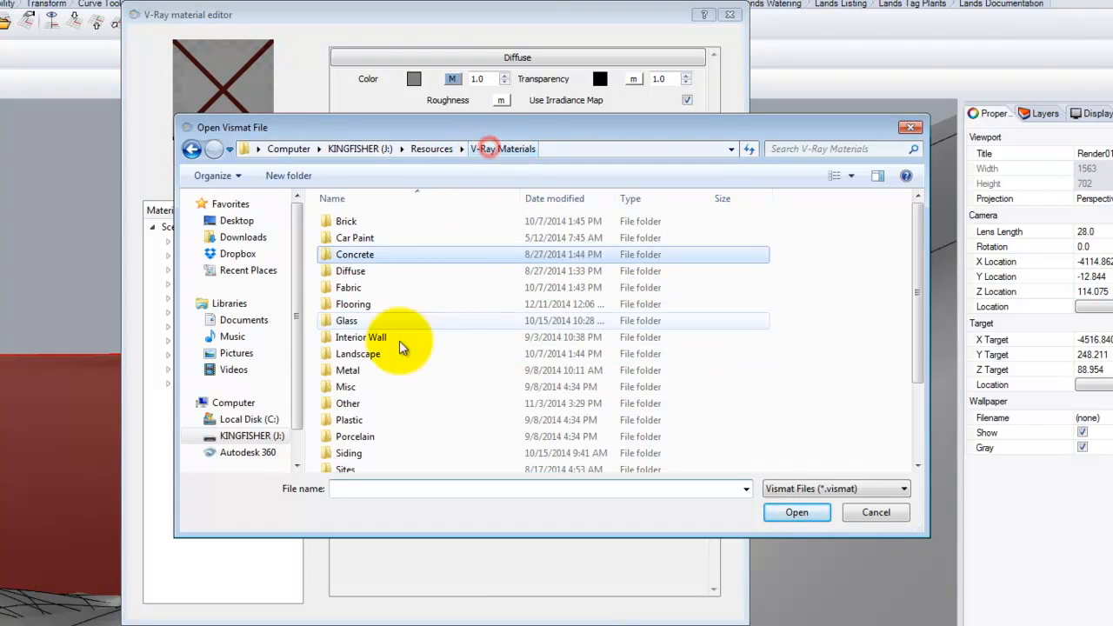
double_click(356, 448)
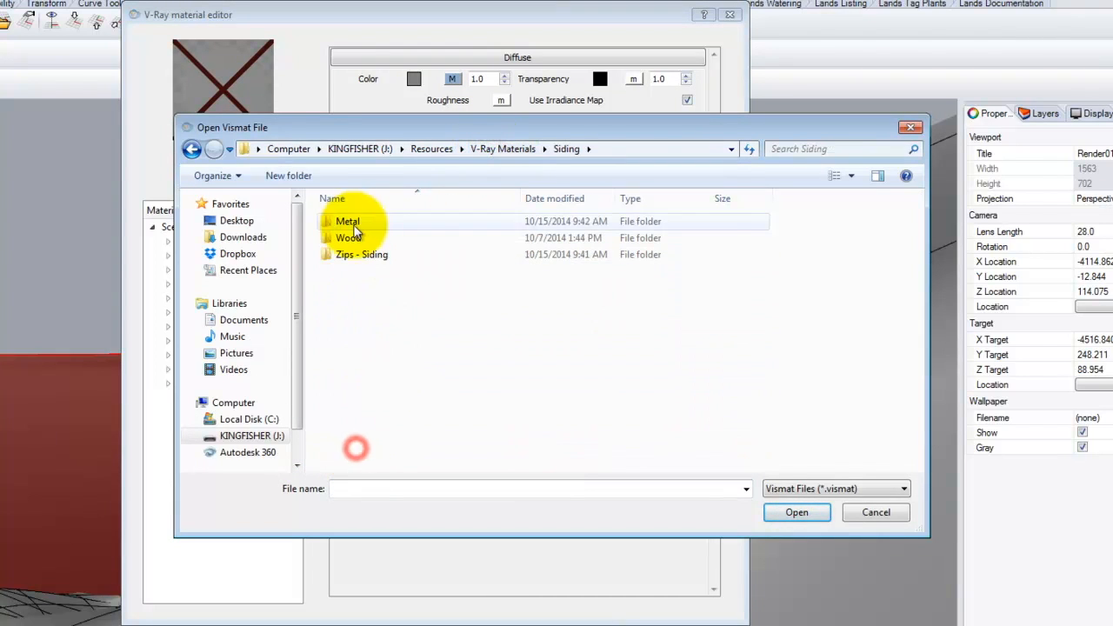
left_click(504, 148)
left_click_drag(913, 264, 919, 339)
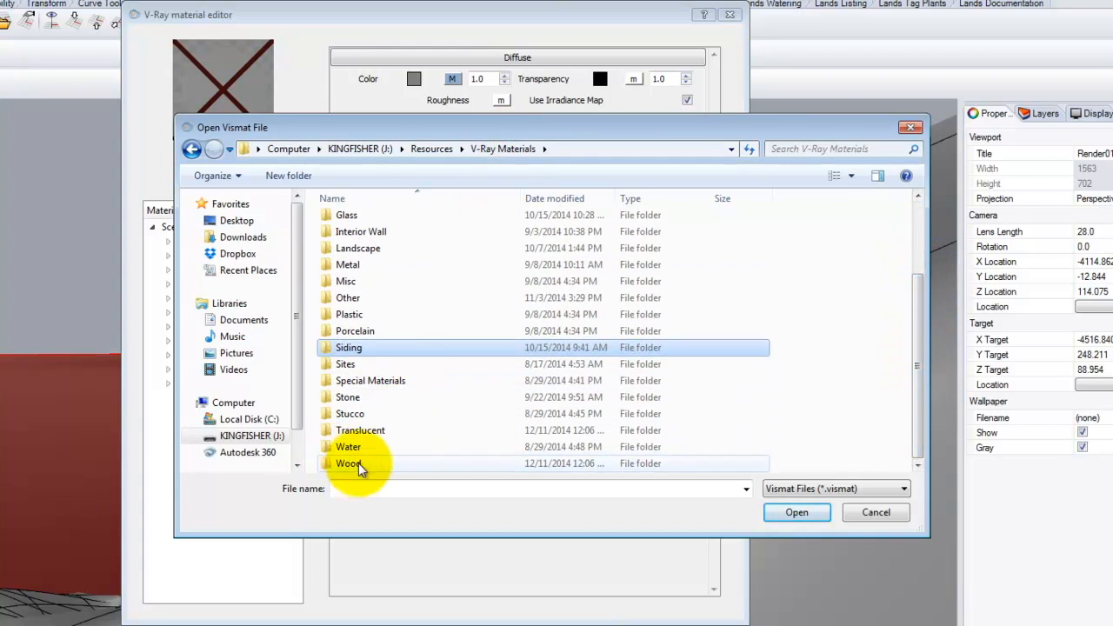
double_click(376, 414)
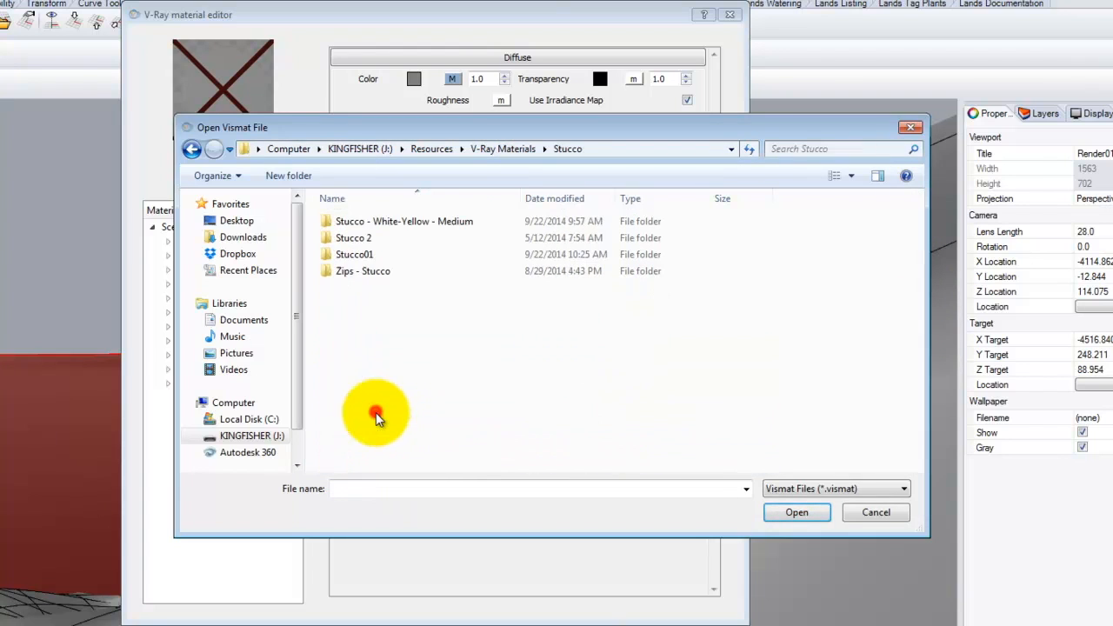
double_click(365, 254)
left_click(368, 221)
double_click(368, 221)
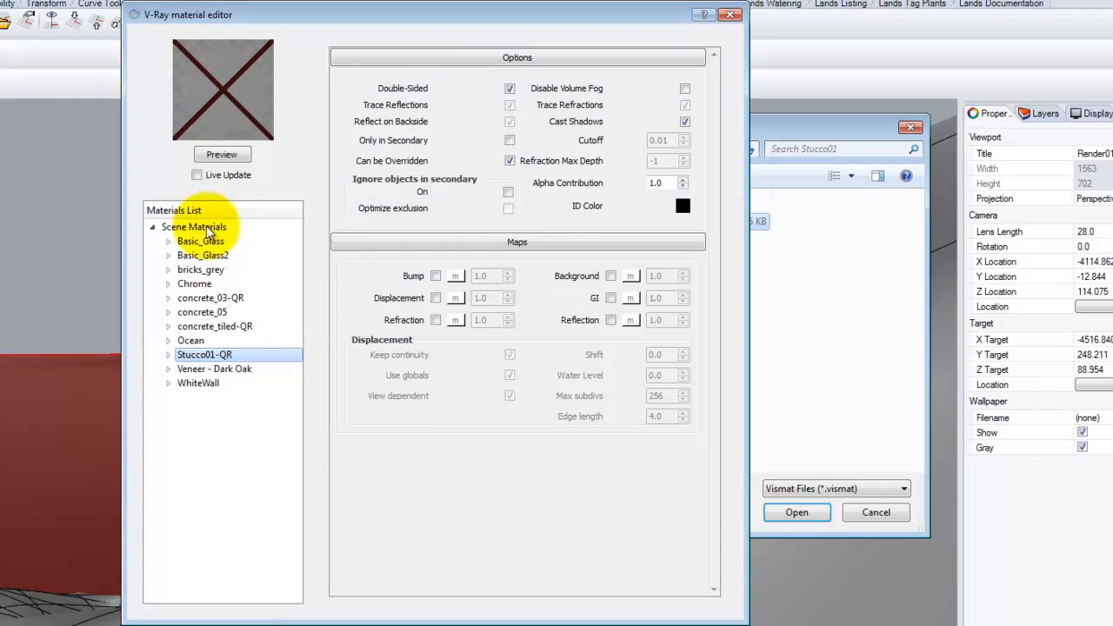
- Import V-Ray Materials > Wood > Wood - Dark Oak into Veneer - Dark Oak, then close the editor
left_click(236, 370)
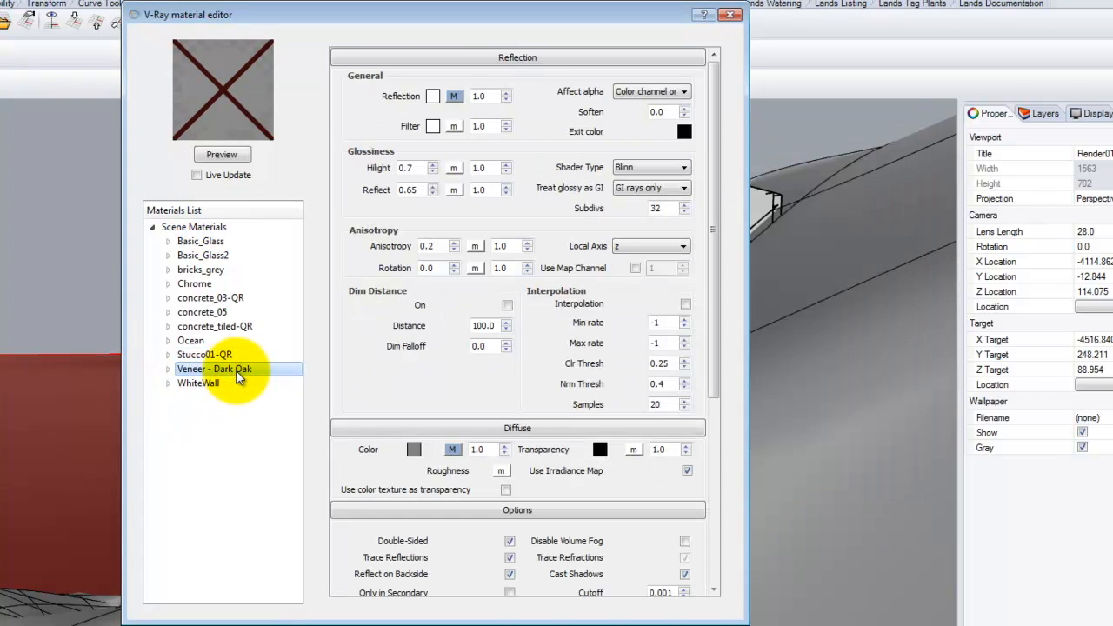
right_click(235, 370)
left_click(297, 485)
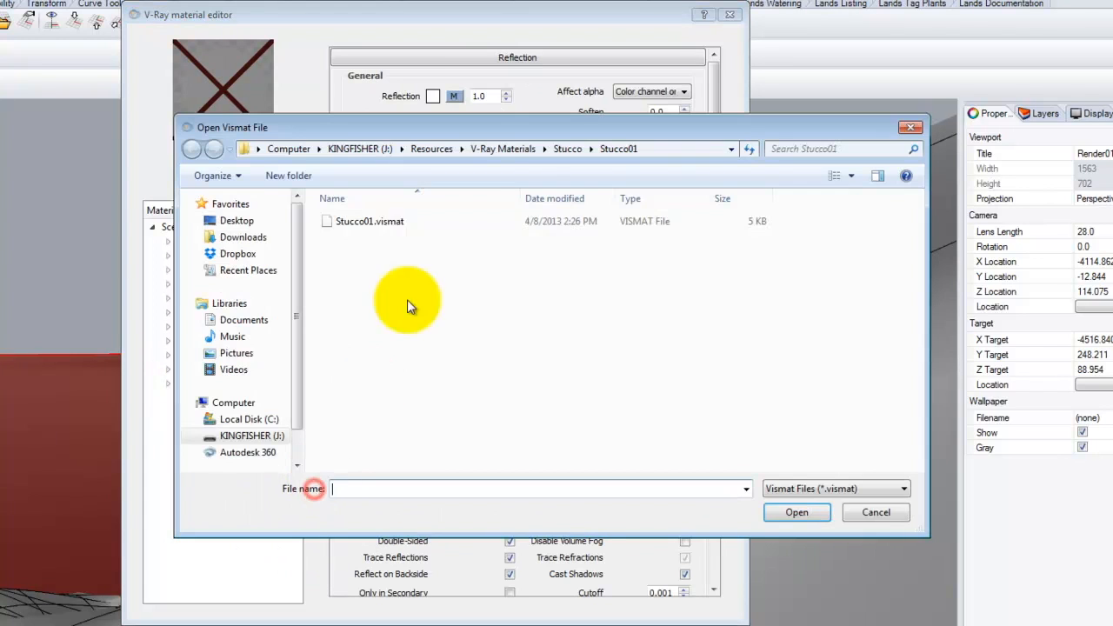
left_click(510, 150)
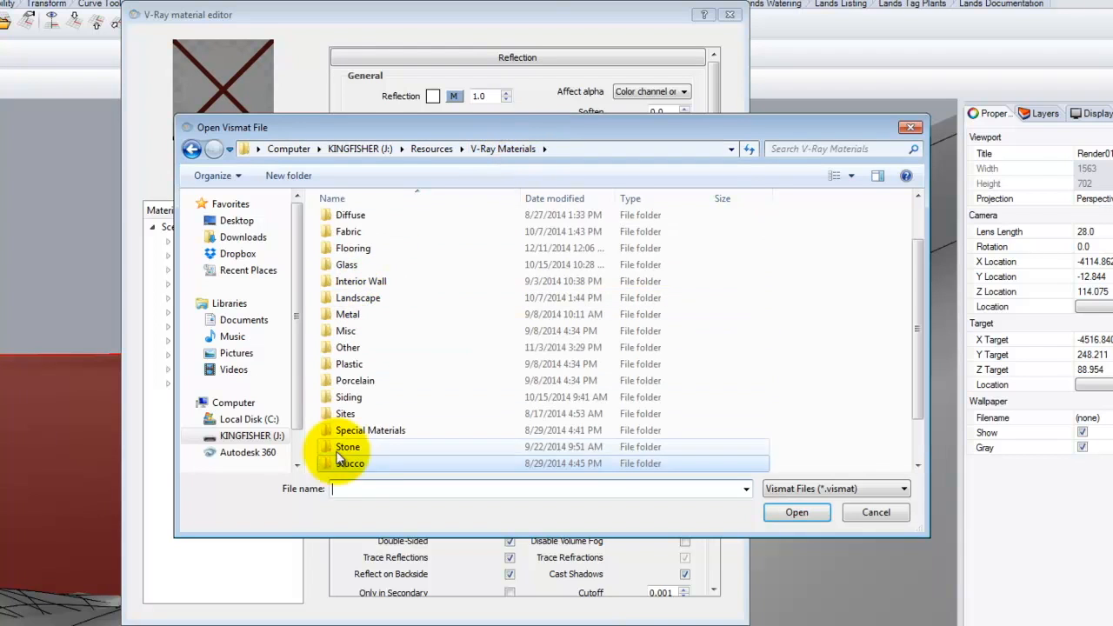
left_click_drag(912, 281, 902, 400)
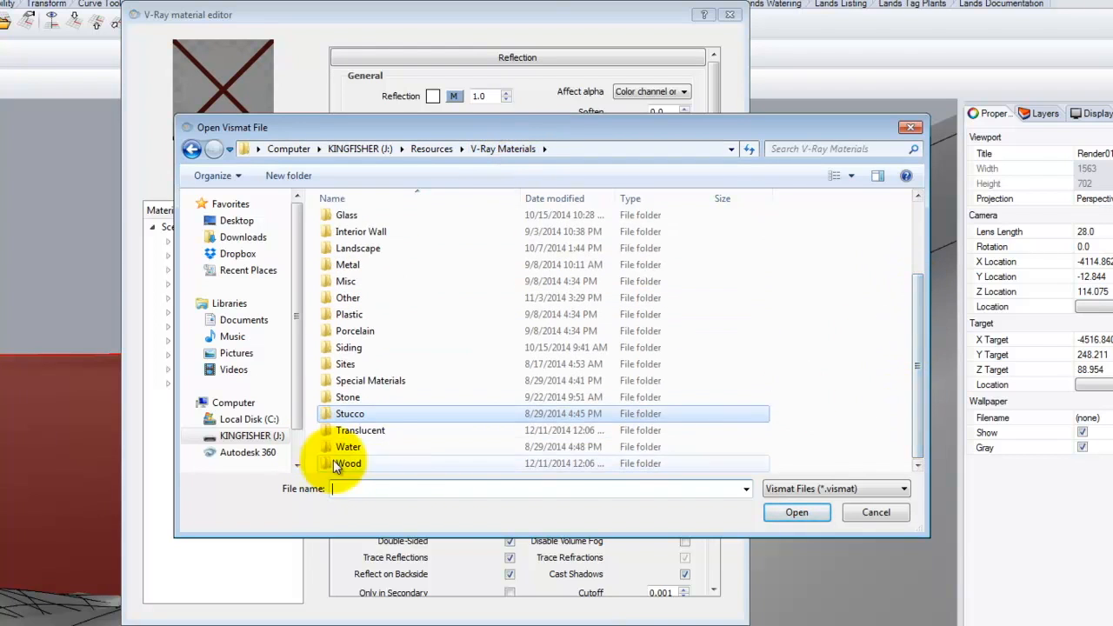
double_click(392, 463)
double_click(380, 268)
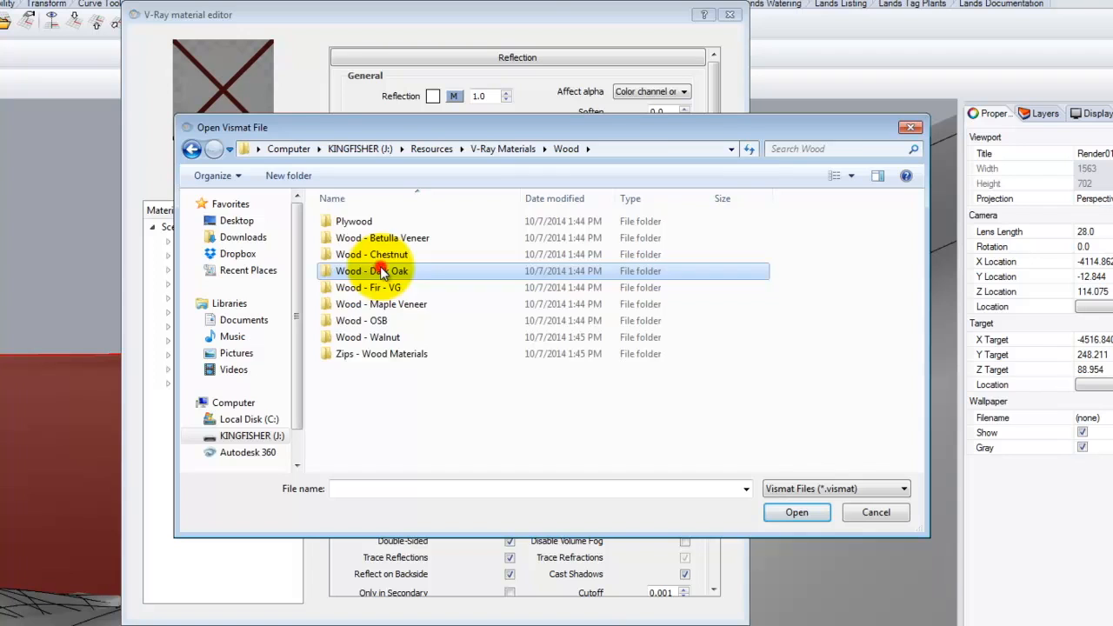
double_click(375, 226)
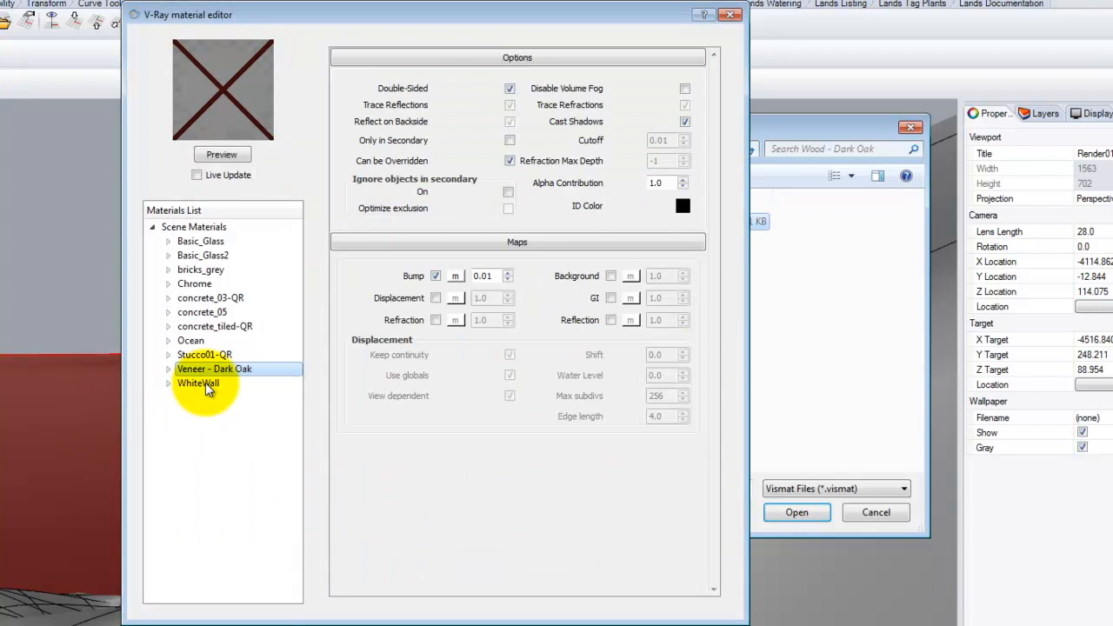
left_click(204, 385)
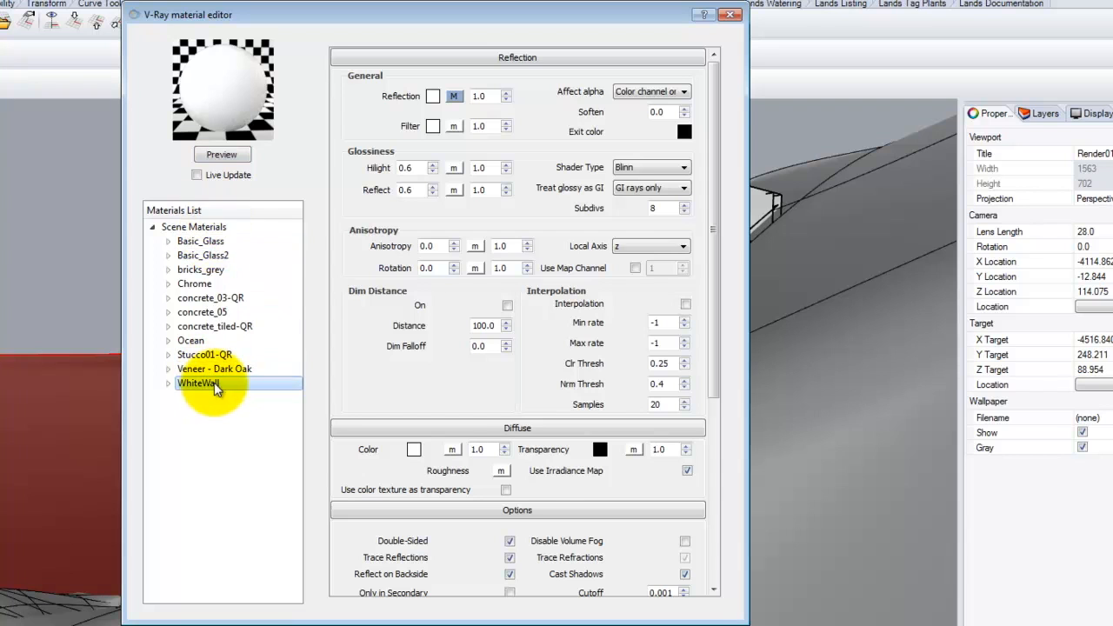
left_click(730, 16)
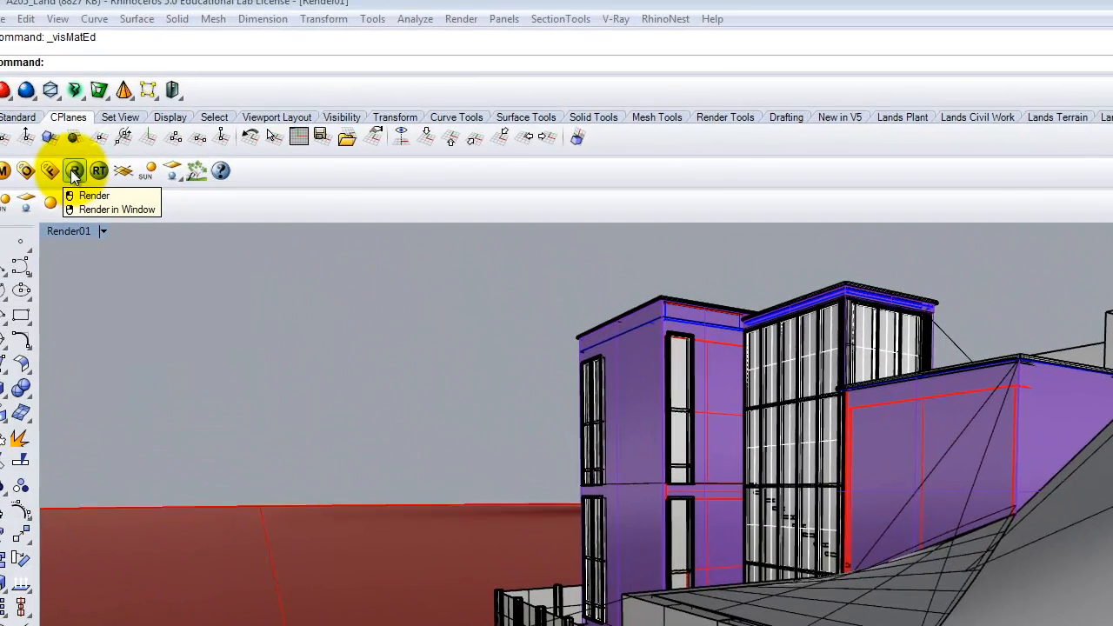
- Start a V-Ray render of the Render01 perspective view of the house
left_click(74, 171)
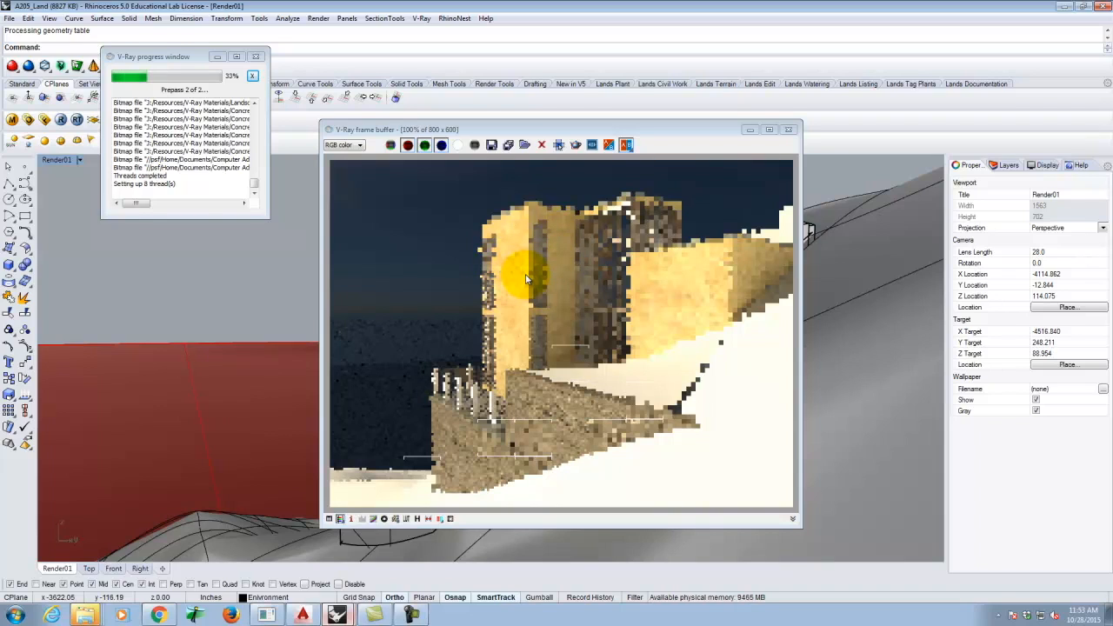
- Close the frame buffer and set V-Ray's Environment reflection/refraction background multiplier to 5
left_click(788, 130)
left_click(29, 119)
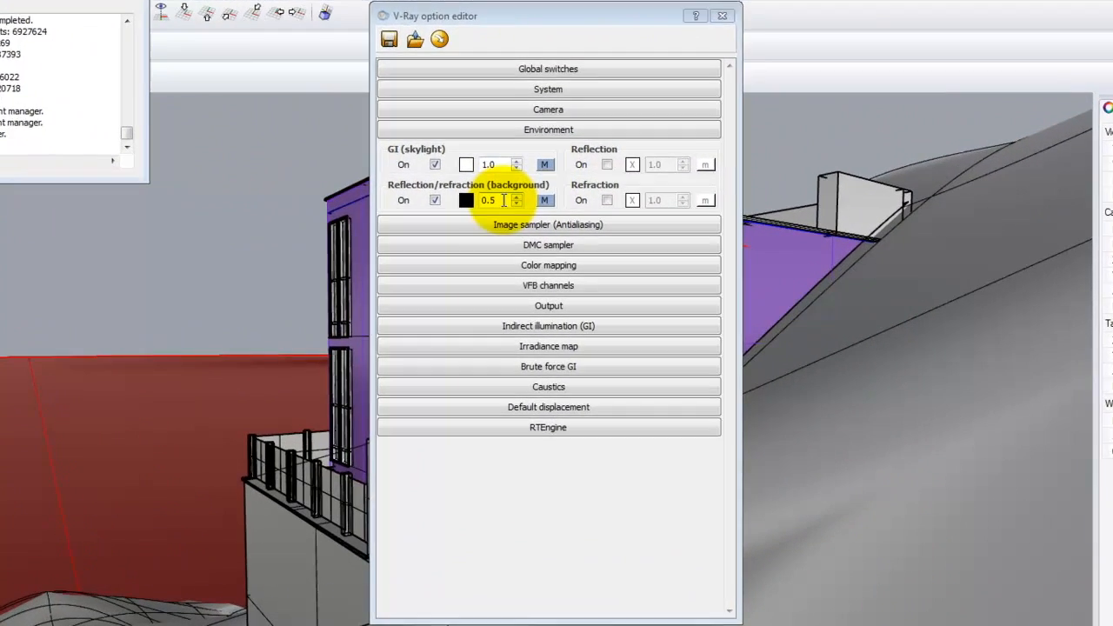
double_click(520, 231)
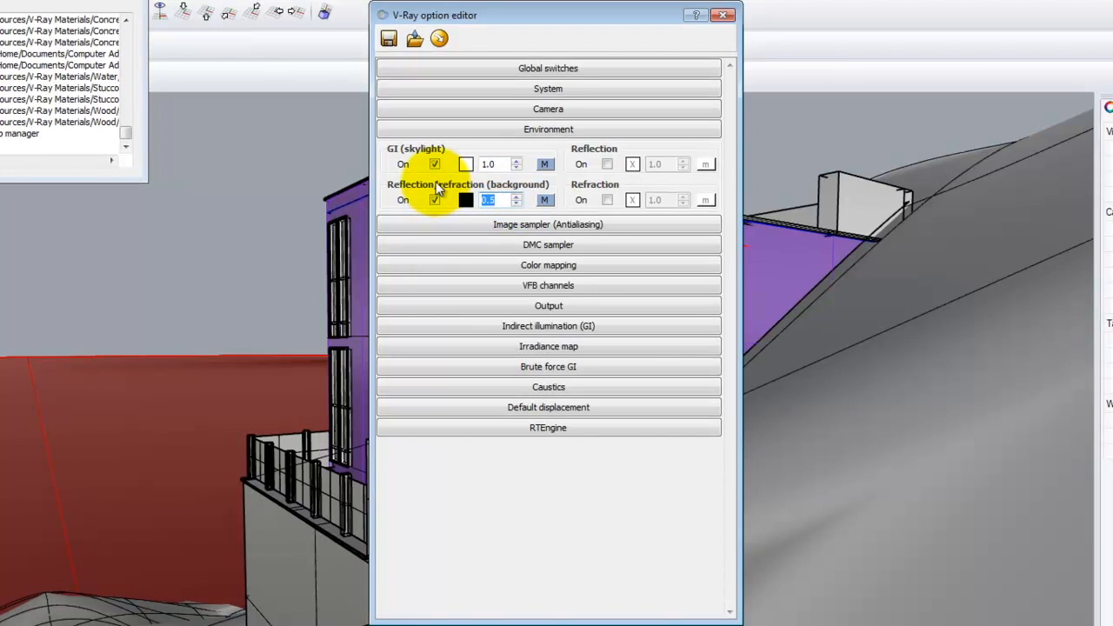
type("5")
left_click(502, 164)
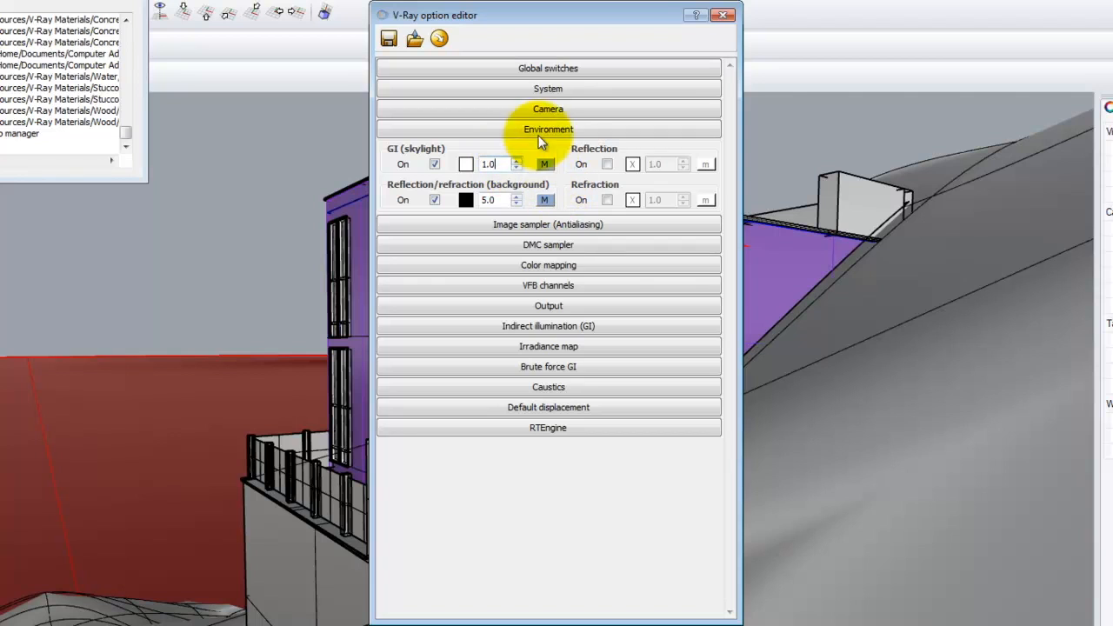
left_click(725, 15)
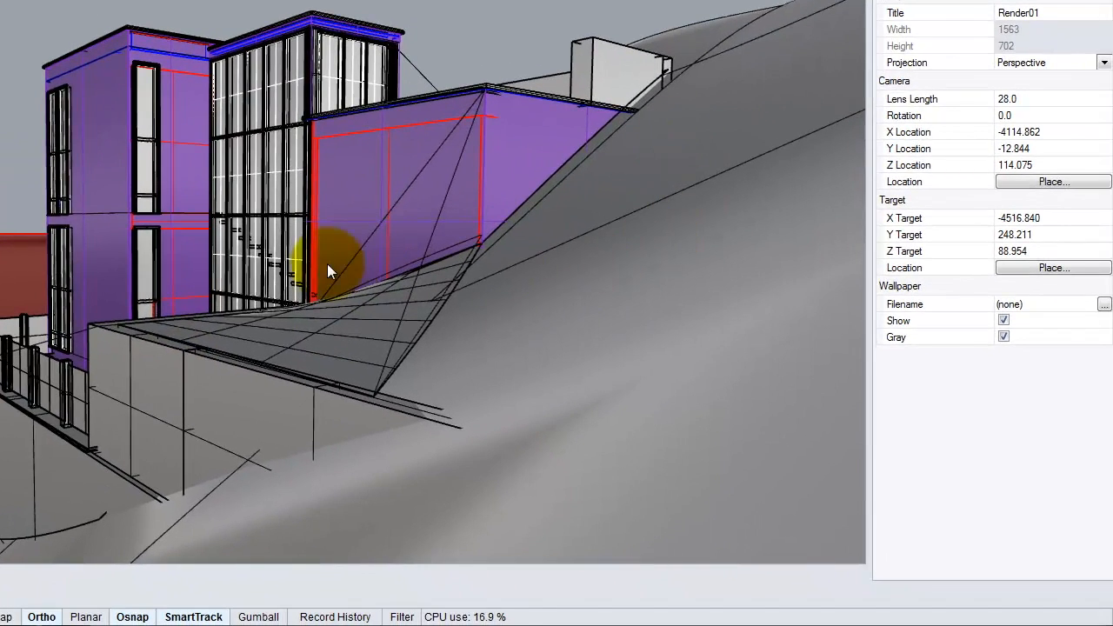
- Load Grassy Hill - Background.vismat from Landscape > Grass Materials into the scene materials
left_click(612, 220)
key("Escape")
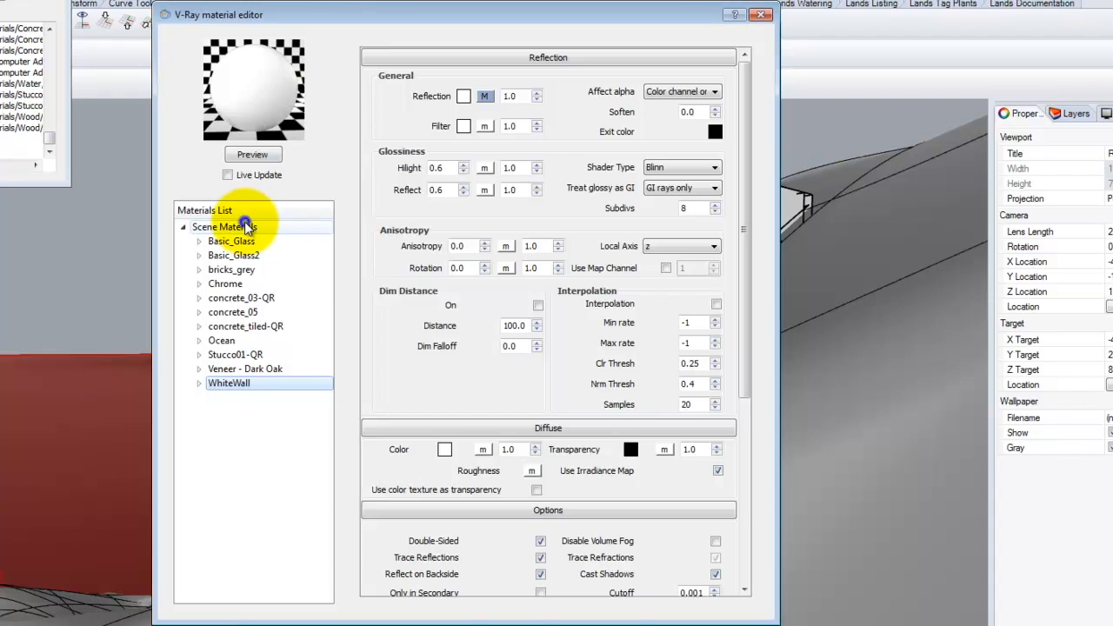
right_click(246, 226)
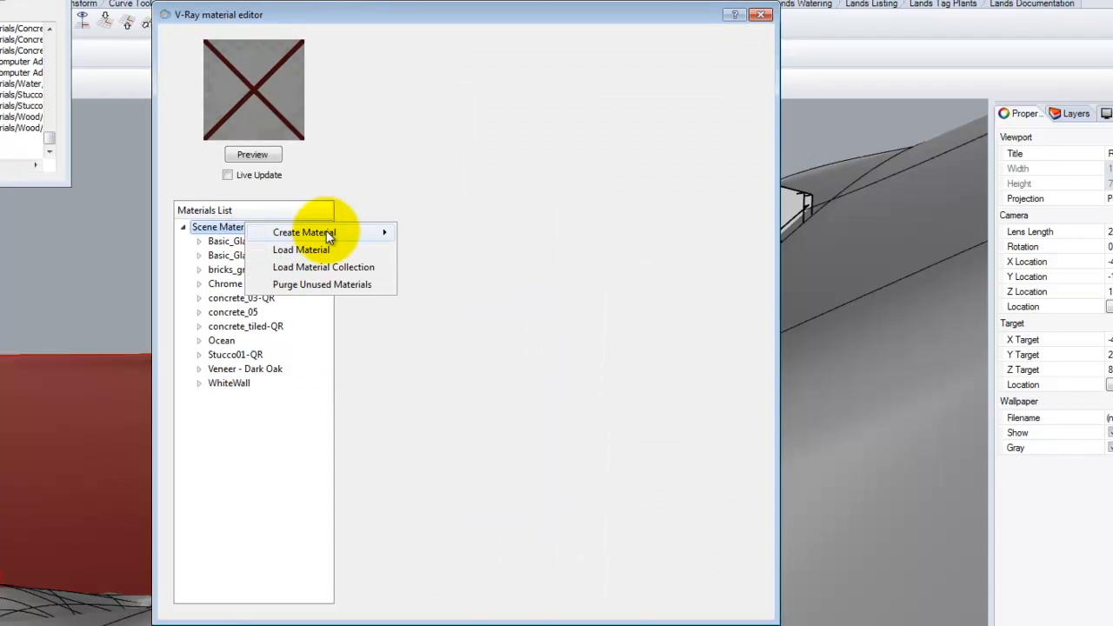
mouse_move(328, 237)
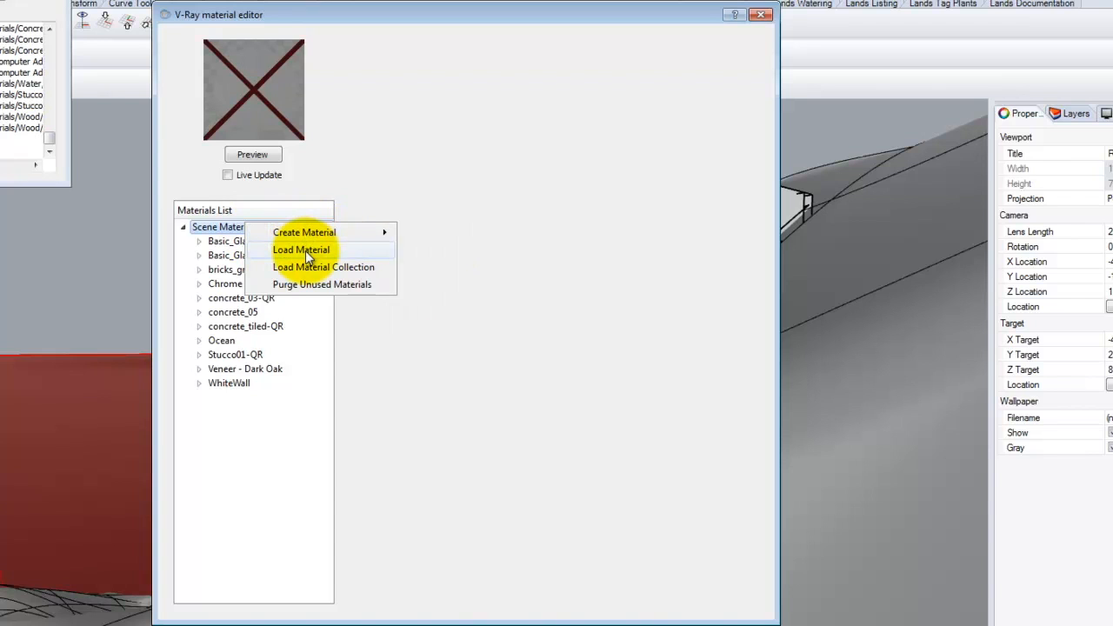
left_click(301, 250)
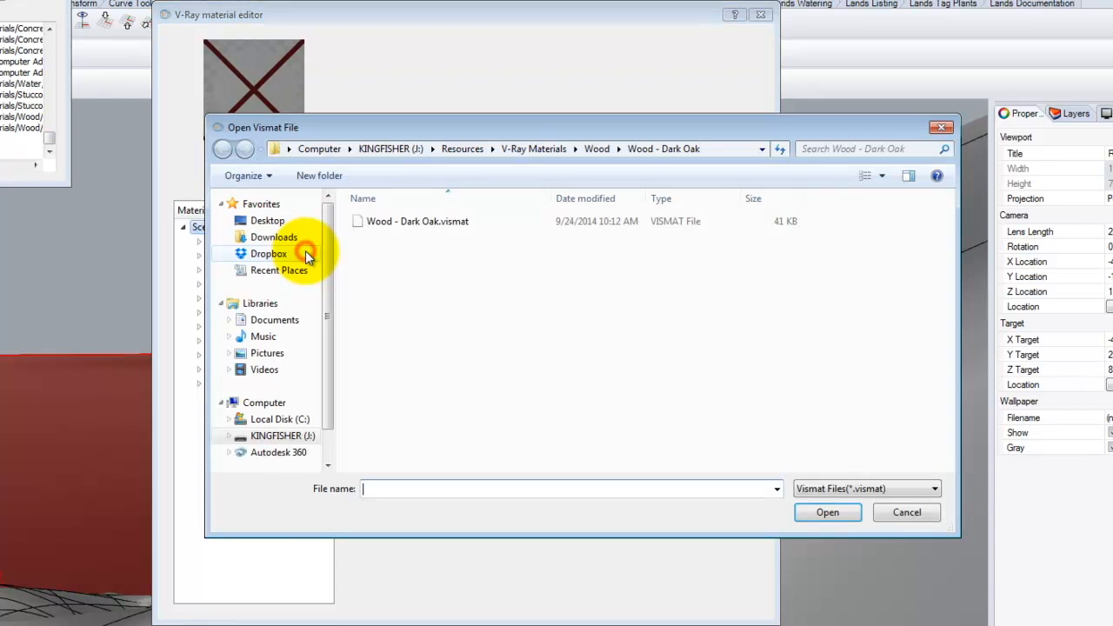
left_click(534, 149)
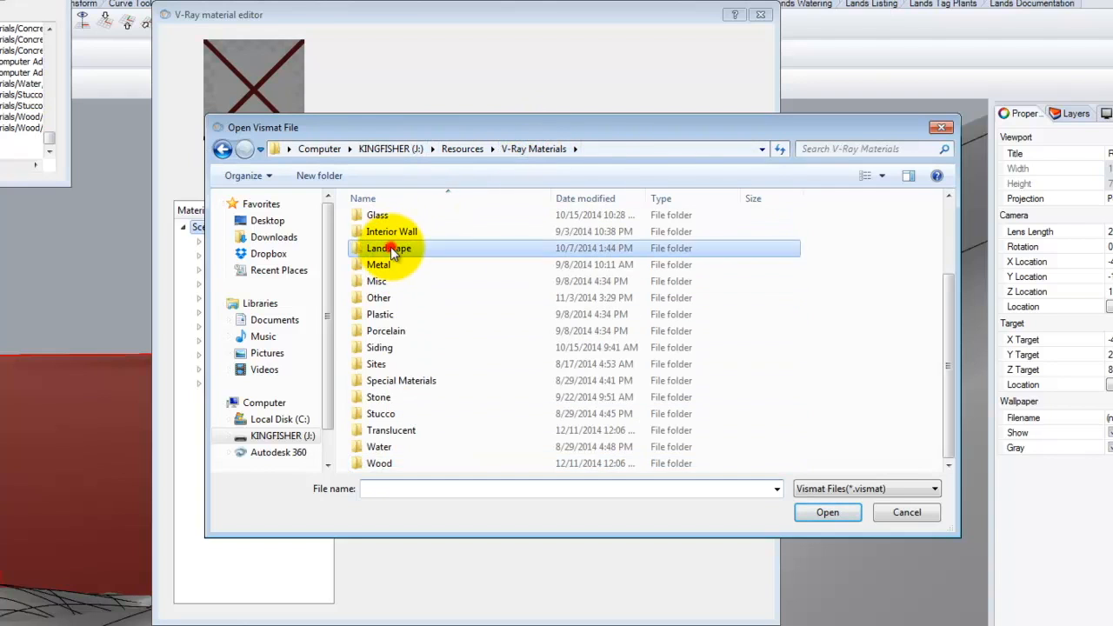
double_click(390, 248)
double_click(396, 219)
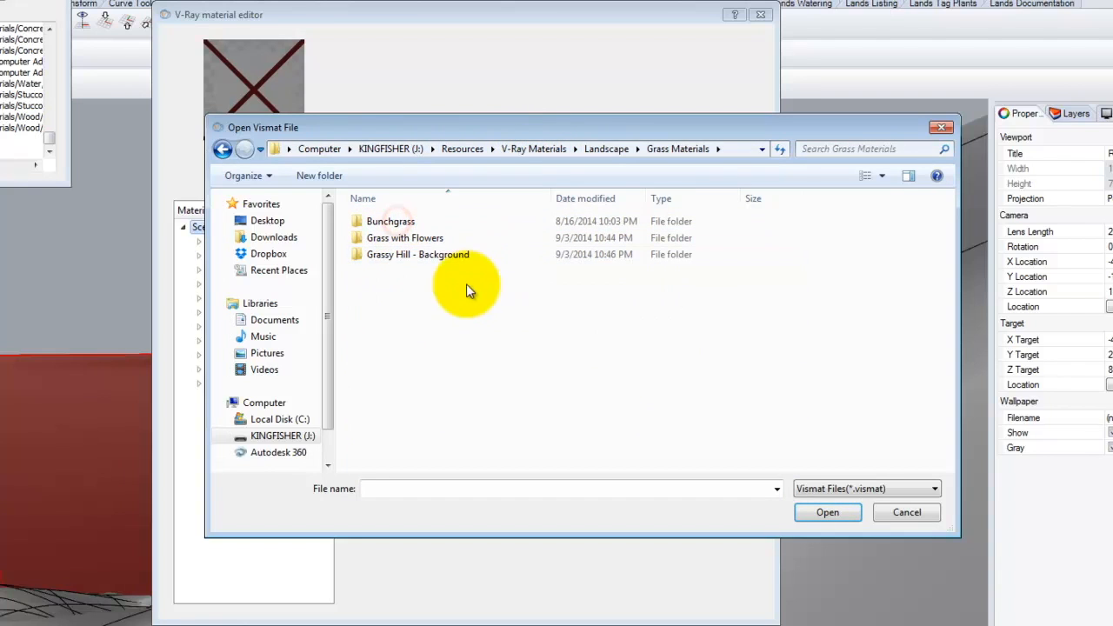
double_click(427, 254)
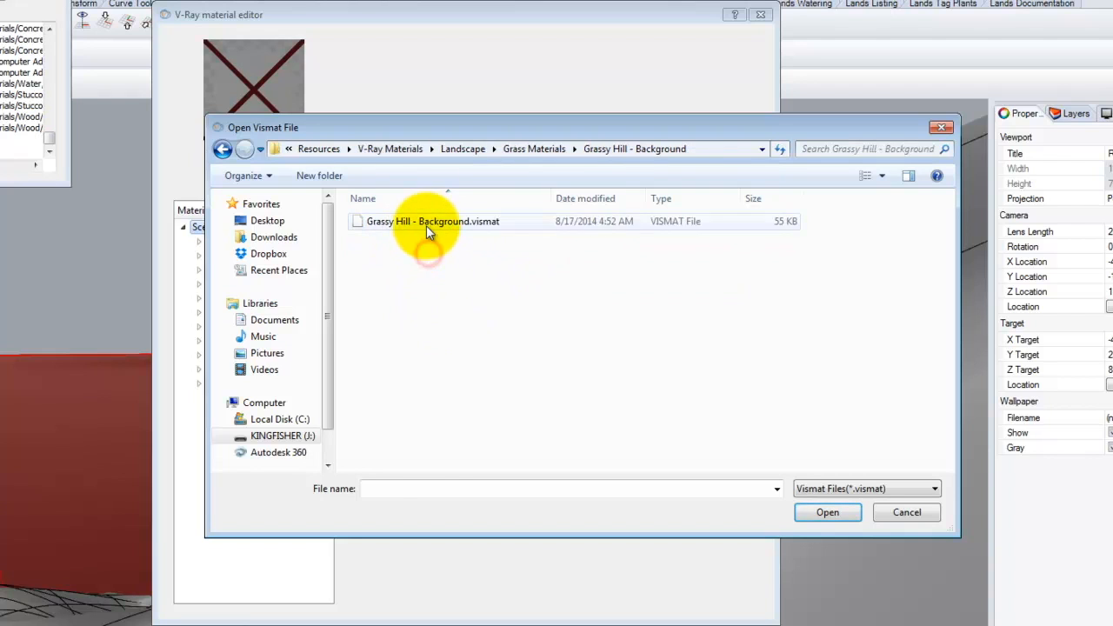
left_click(426, 223)
left_click(828, 512)
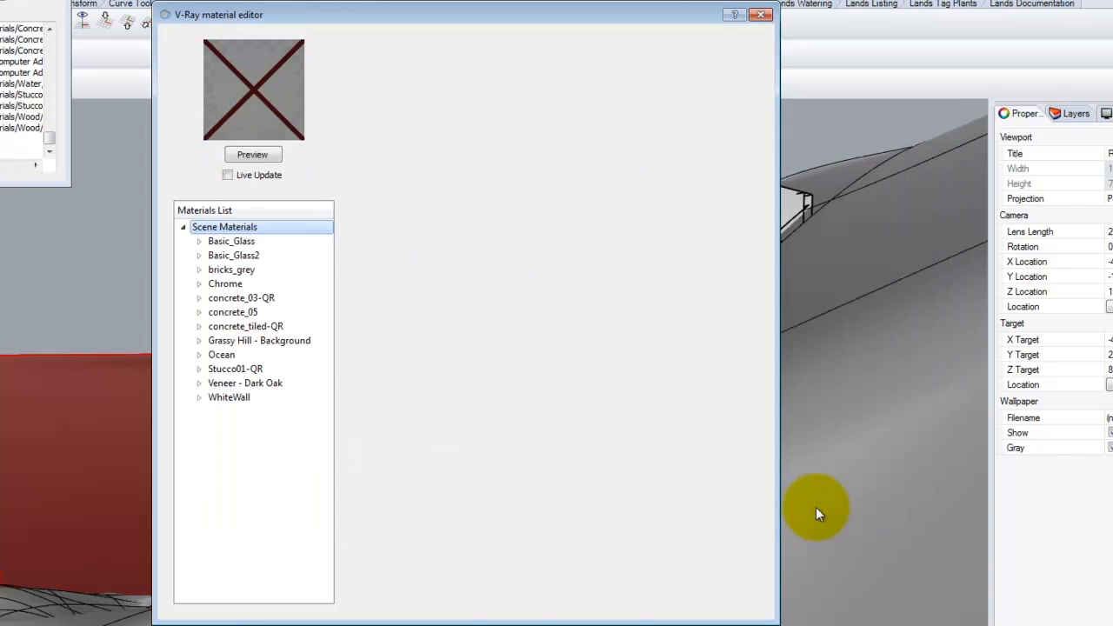
- Apply Grassy Hill - Background to the selected terrain surface and close the material editor
left_click(243, 341)
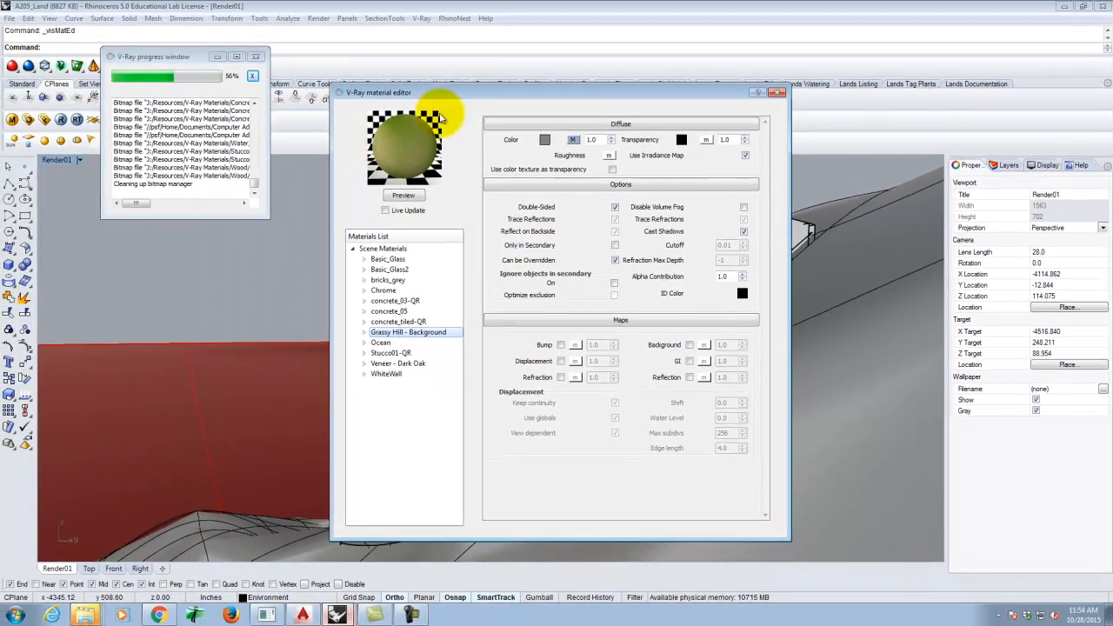
left_click(839, 292)
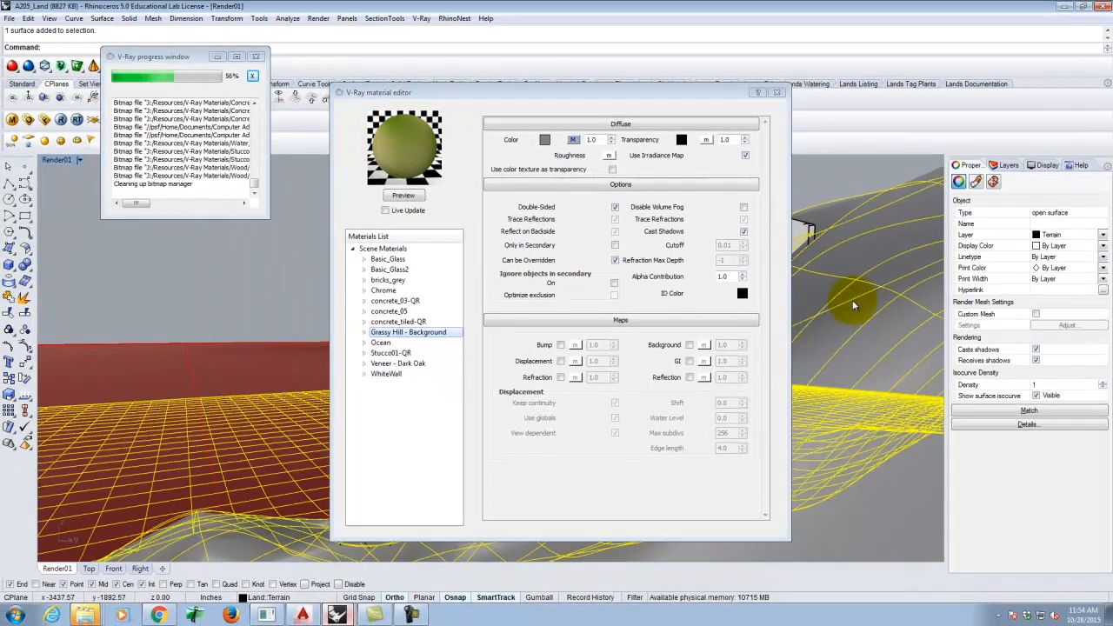
right_click(407, 332)
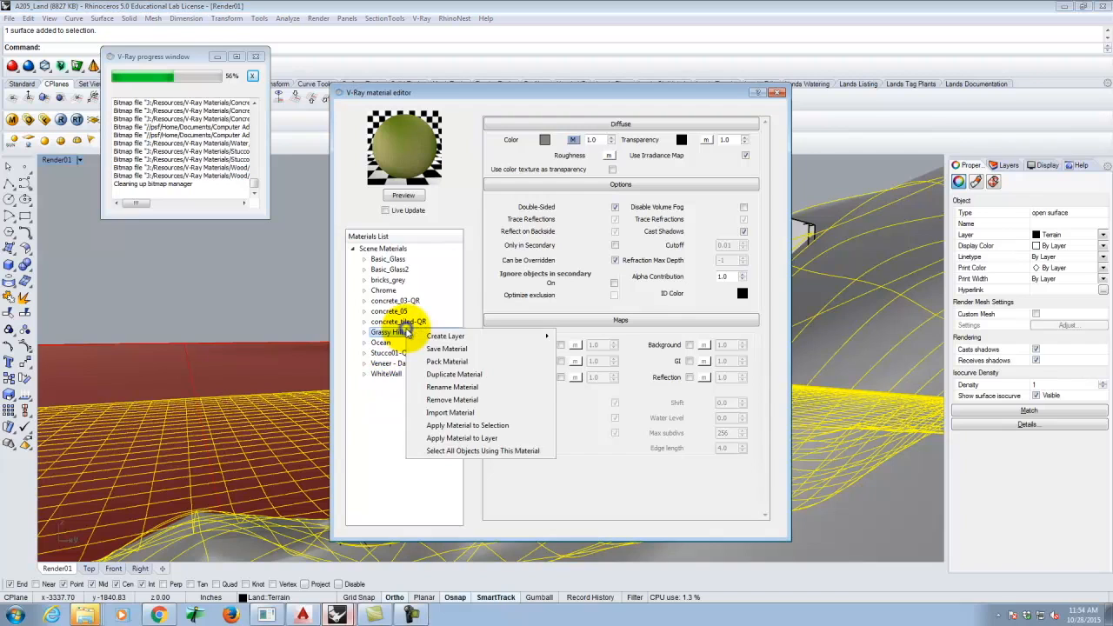
left_click(483, 425)
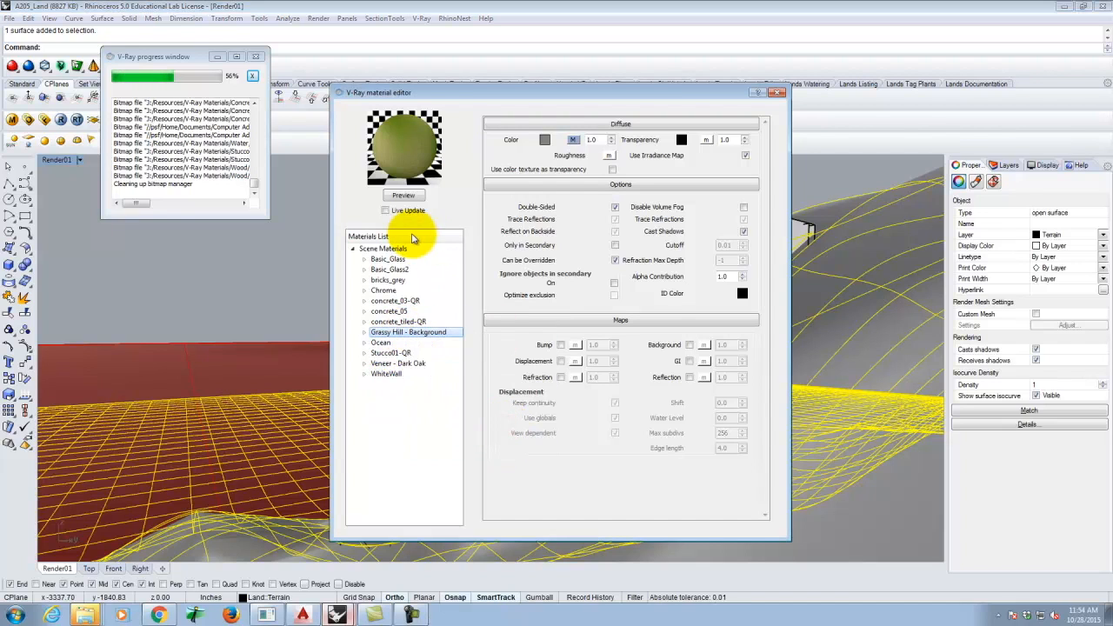
left_click(778, 92)
- Deselect the terrain and orbit, zoom and pan to frame the building
left_click(380, 249)
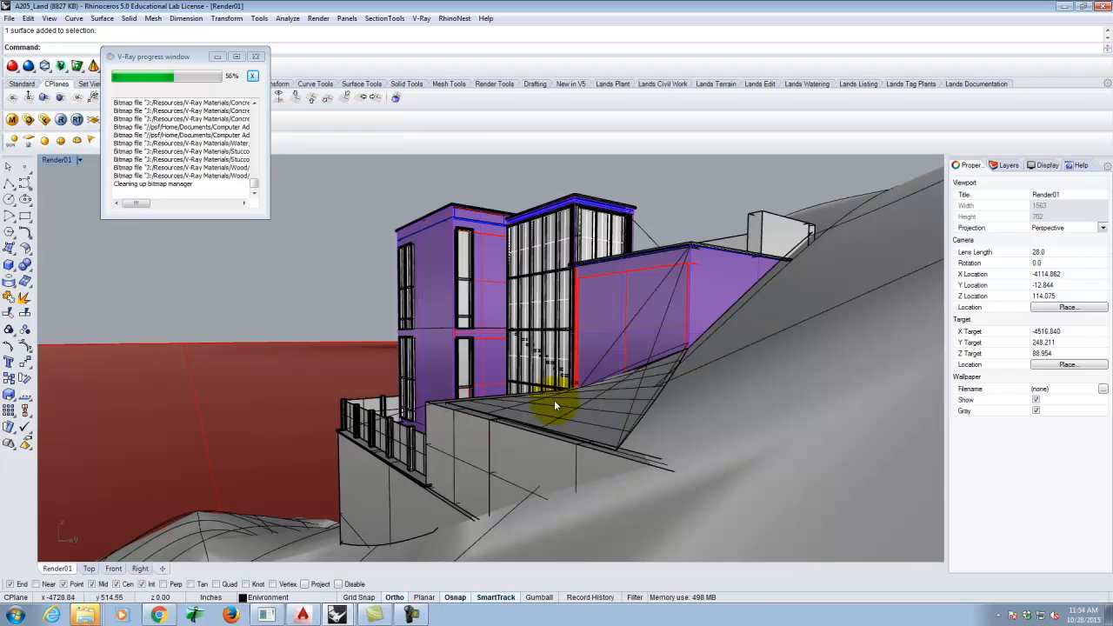
scroll(315, 397, "up", 3)
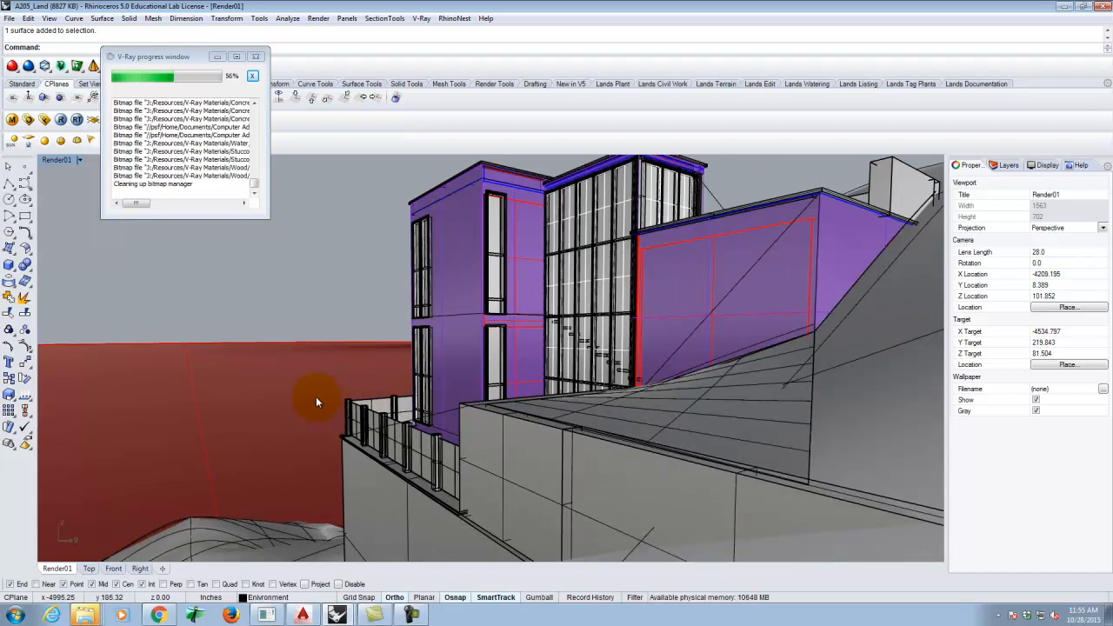
right_click_drag(509, 450, 683, 416)
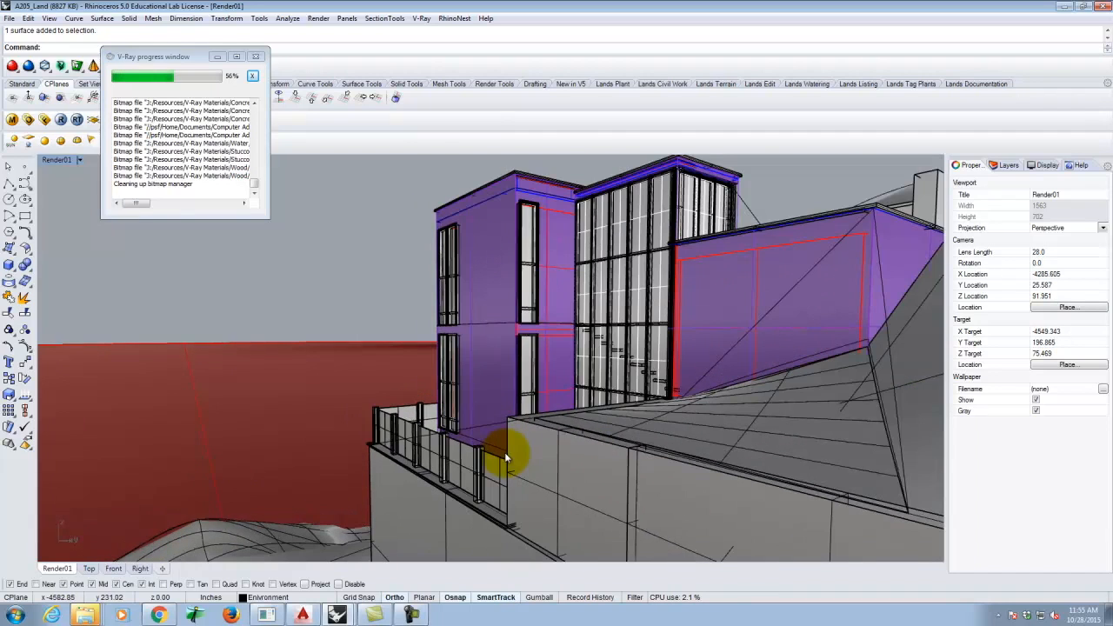
right_click_drag(571, 424, 446, 423)
scroll(424, 417, "up", 4)
scroll(426, 465, "down", 2)
scroll(432, 421, "up", 2)
scroll(429, 424, "down", 2)
scroll(431, 420, "up", 2)
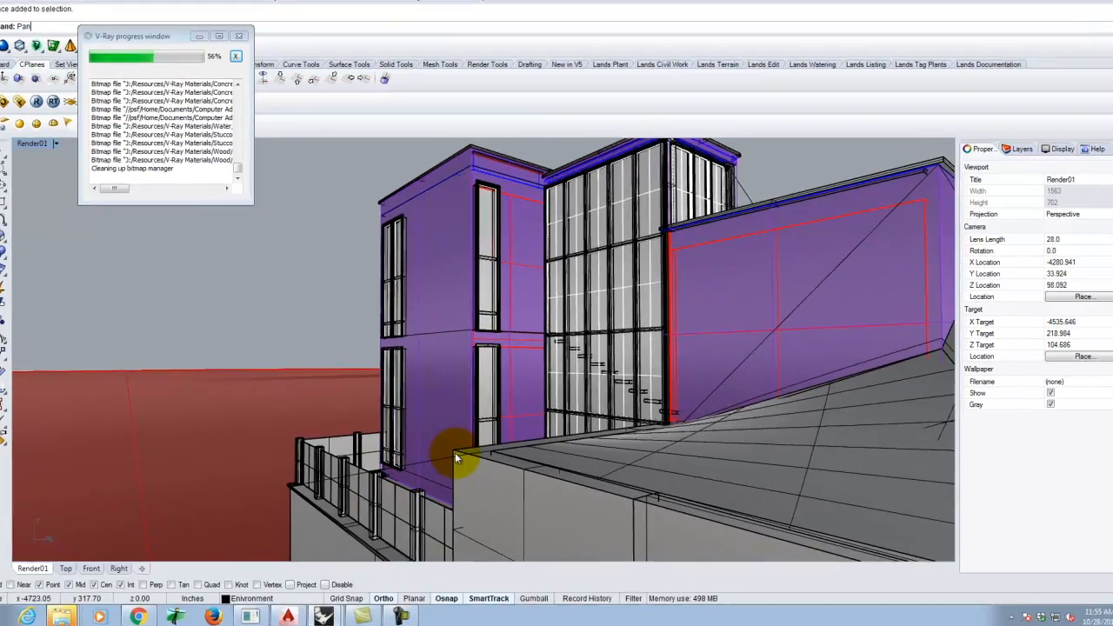
right_click_drag(468, 461, 407, 417, "shift")
right_click_drag(275, 340, 349, 342, "shift")
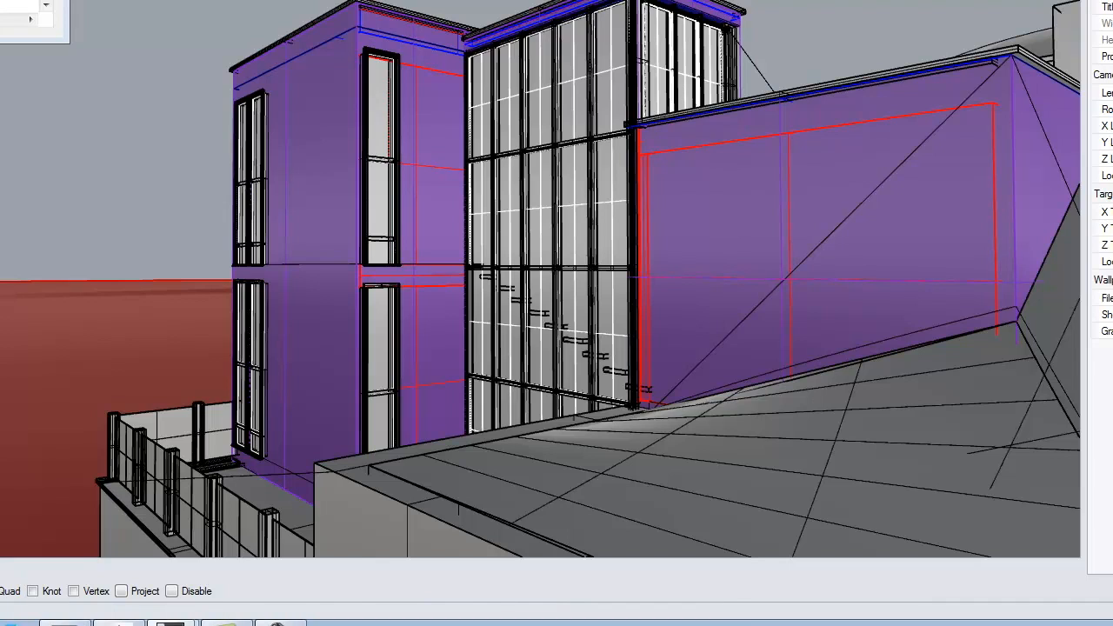
- Save the framed view as the named view Render02 and close the Named Views list
left_click(3, 453)
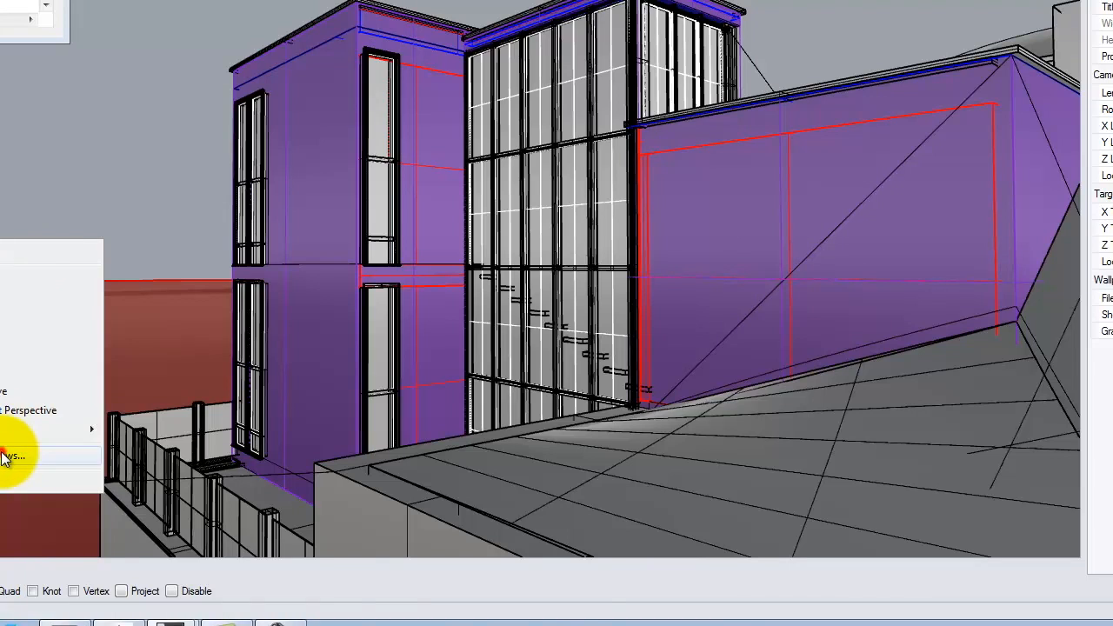
left_click(7, 294)
type("Render02")
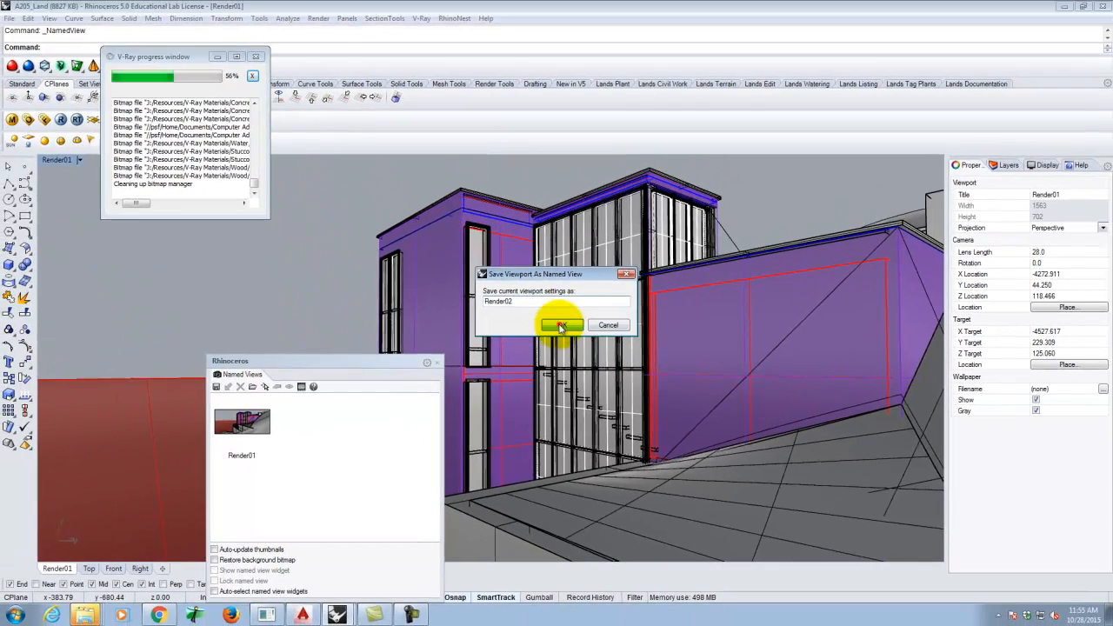
left_click(508, 202)
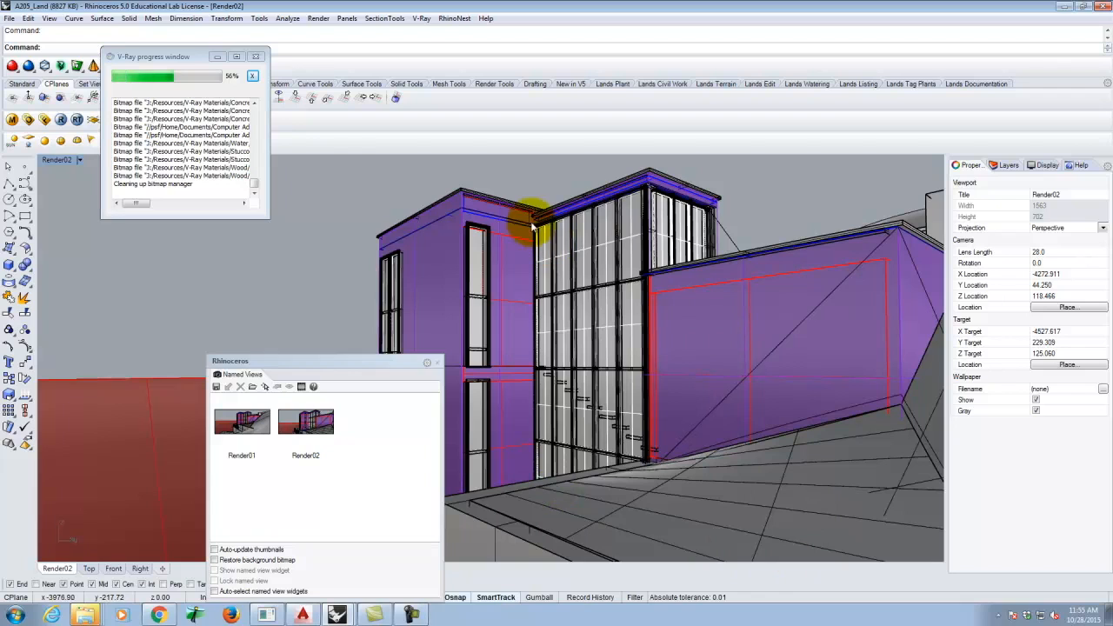
left_click(437, 362)
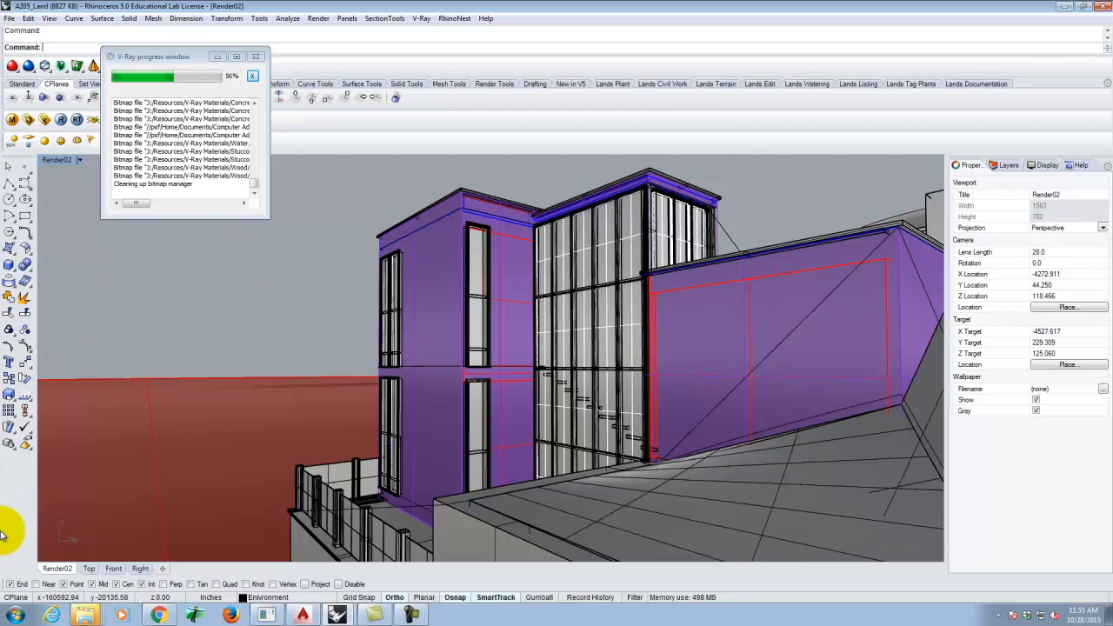
- Apply the Grassy Hill - Background material to the sloping terrain surface in front of the building
left_click(745, 472)
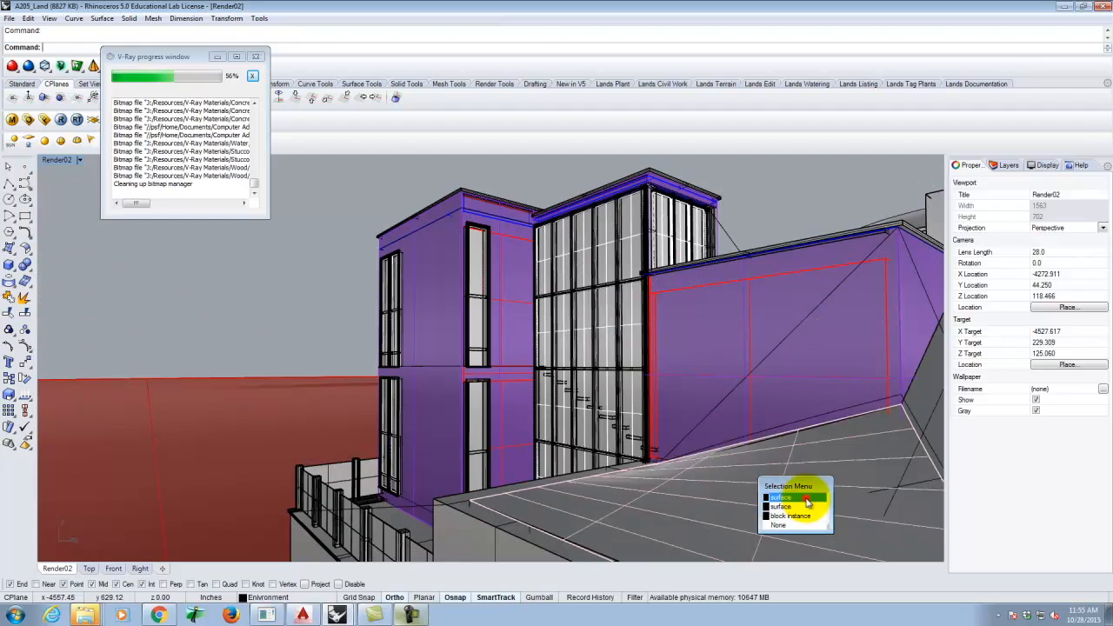
left_click(807, 500)
left_click(12, 119)
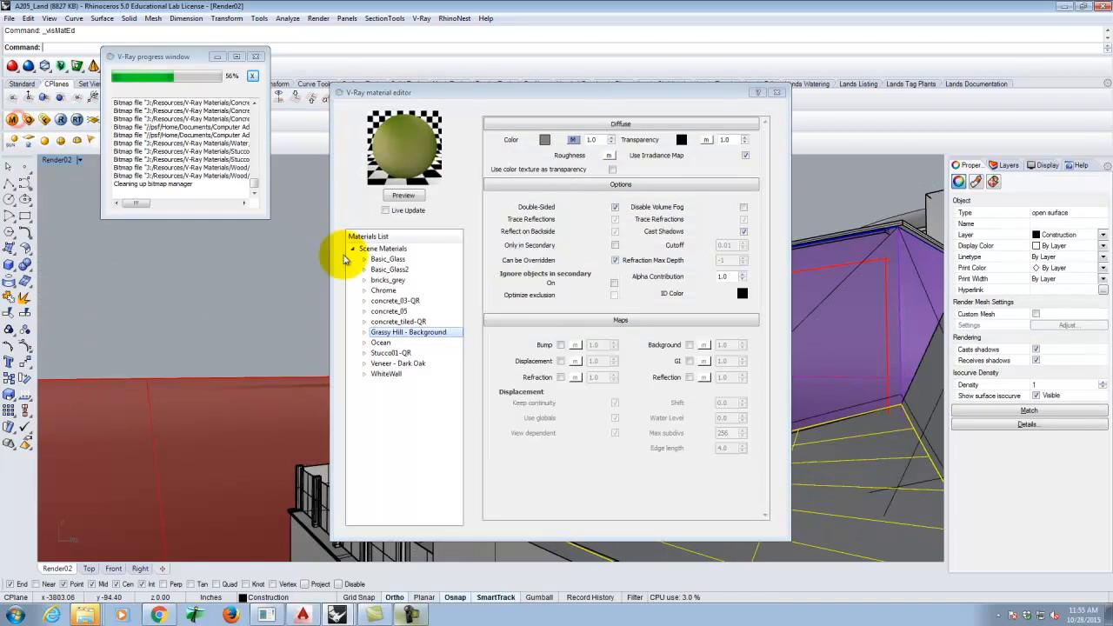
right_click(410, 333)
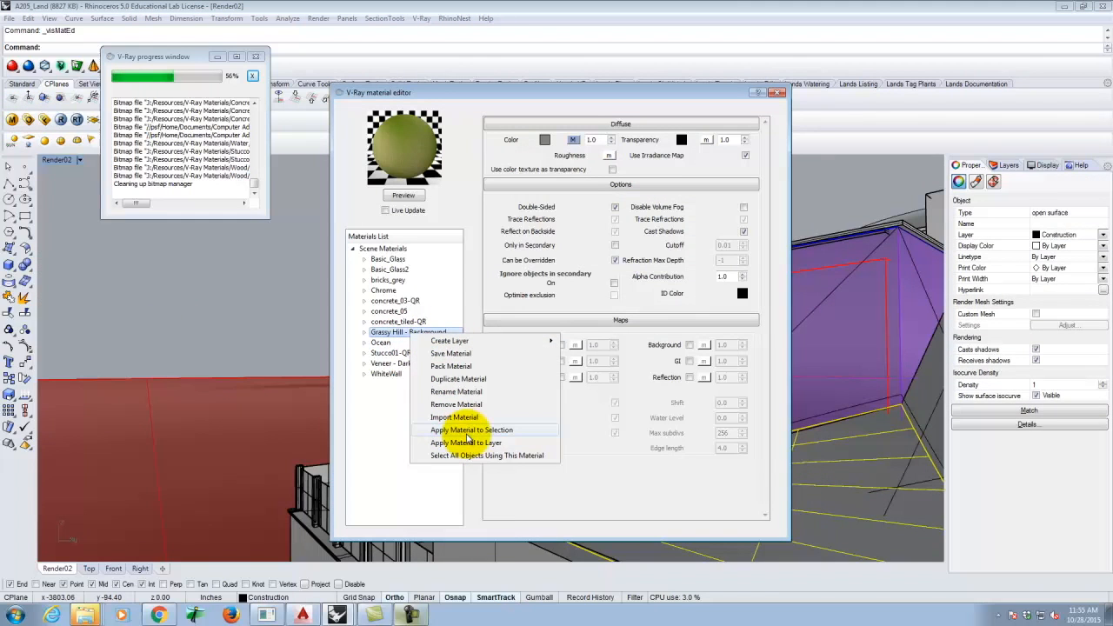
left_click(472, 430)
- Render the Render02 view with V-Ray and bring up the save dialog for the image
left_click(780, 94)
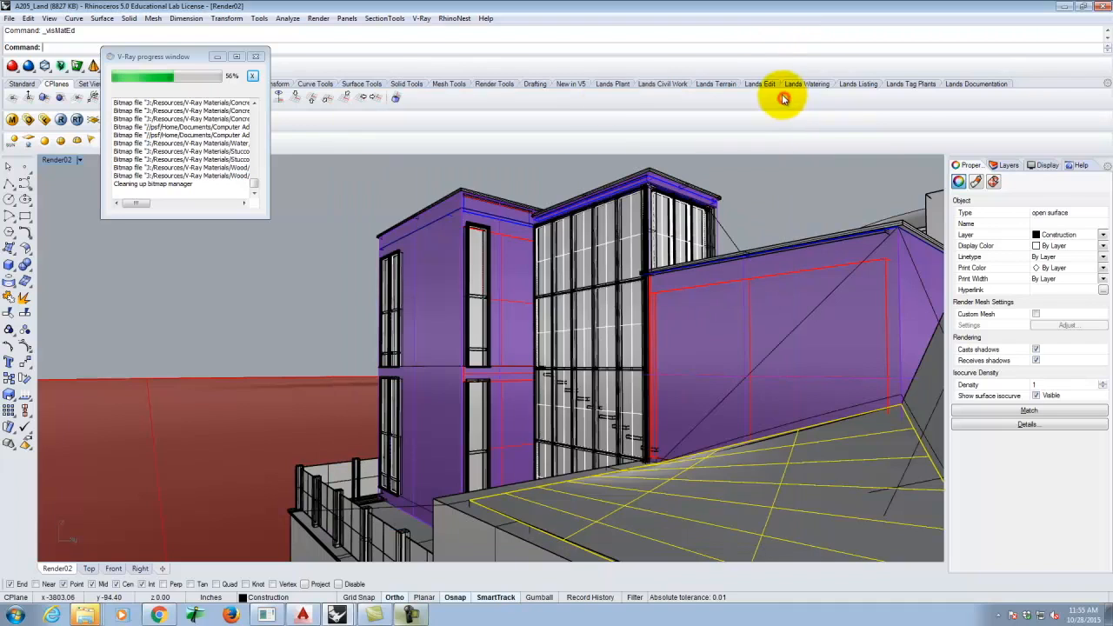
left_click(61, 120)
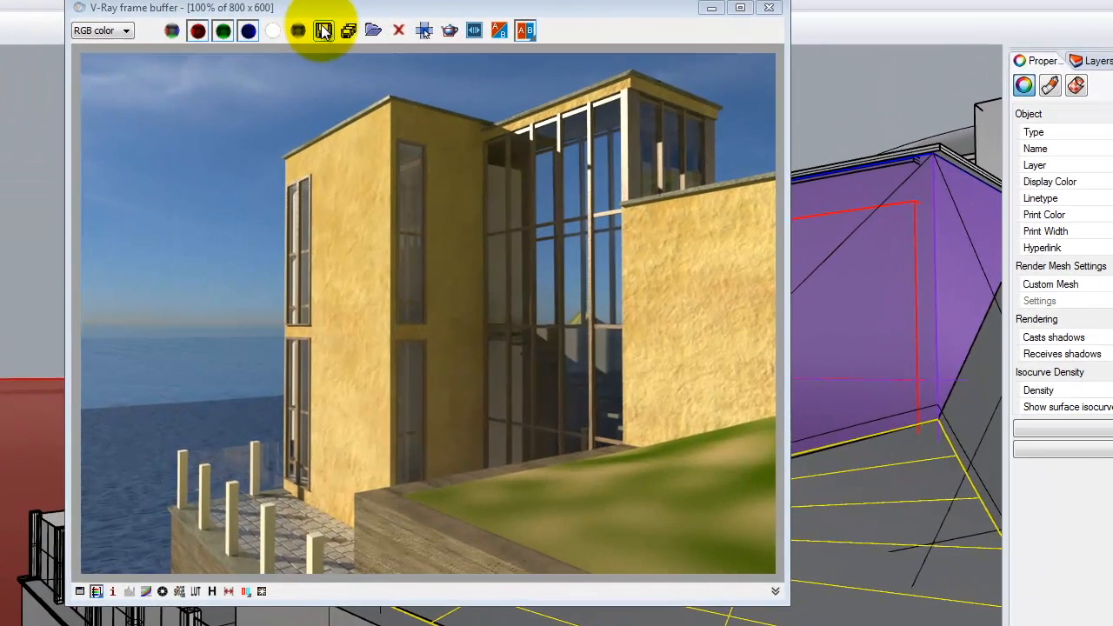
left_click(322, 32)
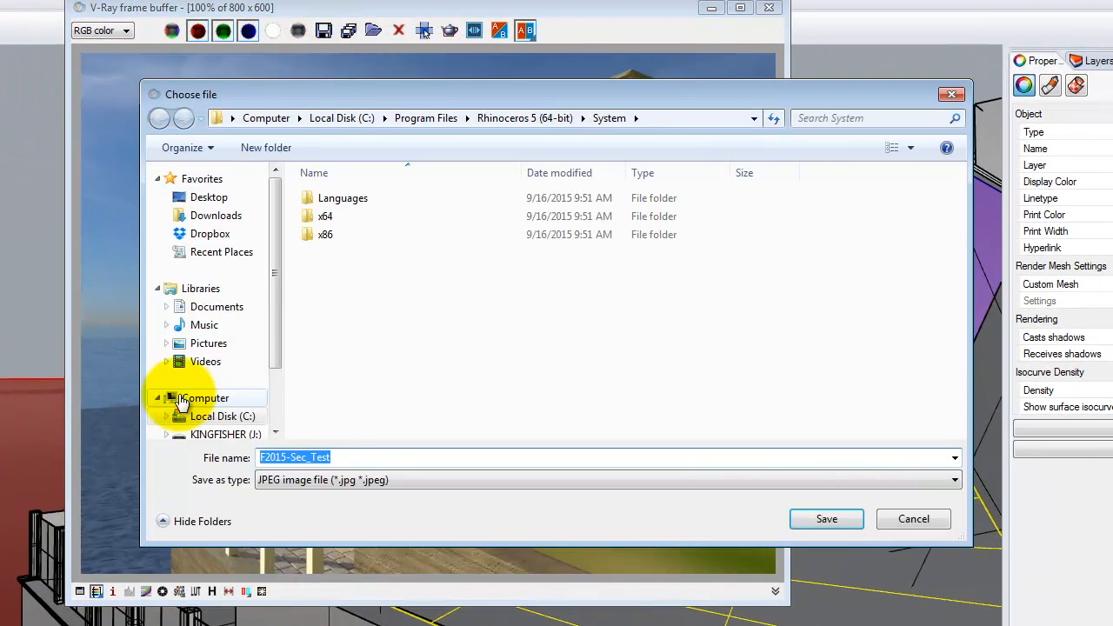
- Create and open a new Ex221 folder inside J:\Dropbox\A136
left_click(208, 434)
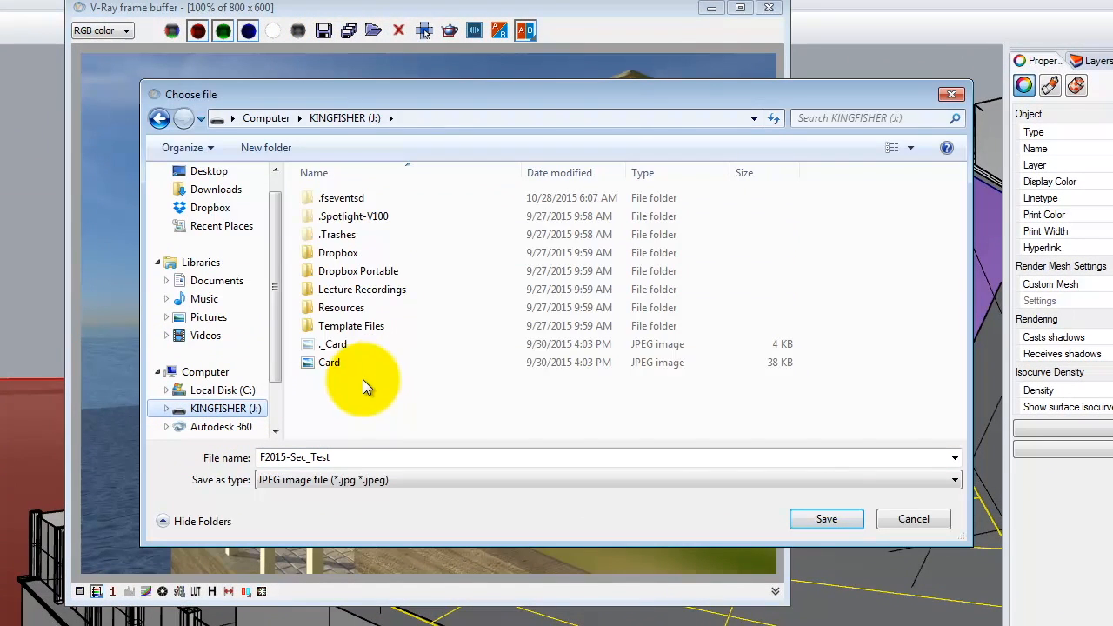
double_click(337, 253)
left_click(333, 237)
double_click(333, 241)
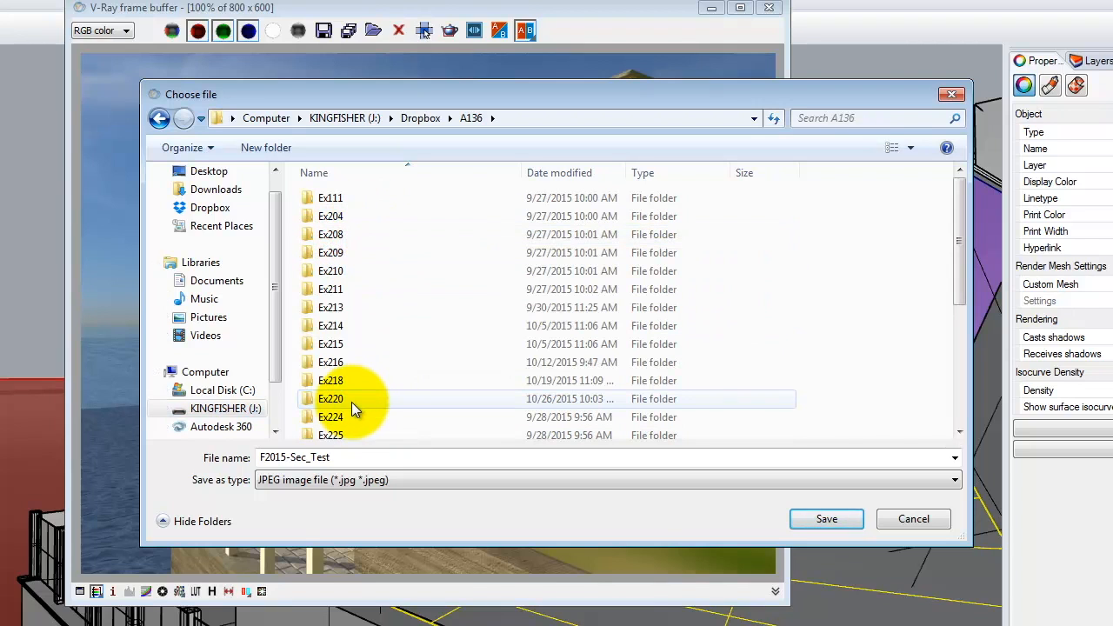
left_click(258, 148)
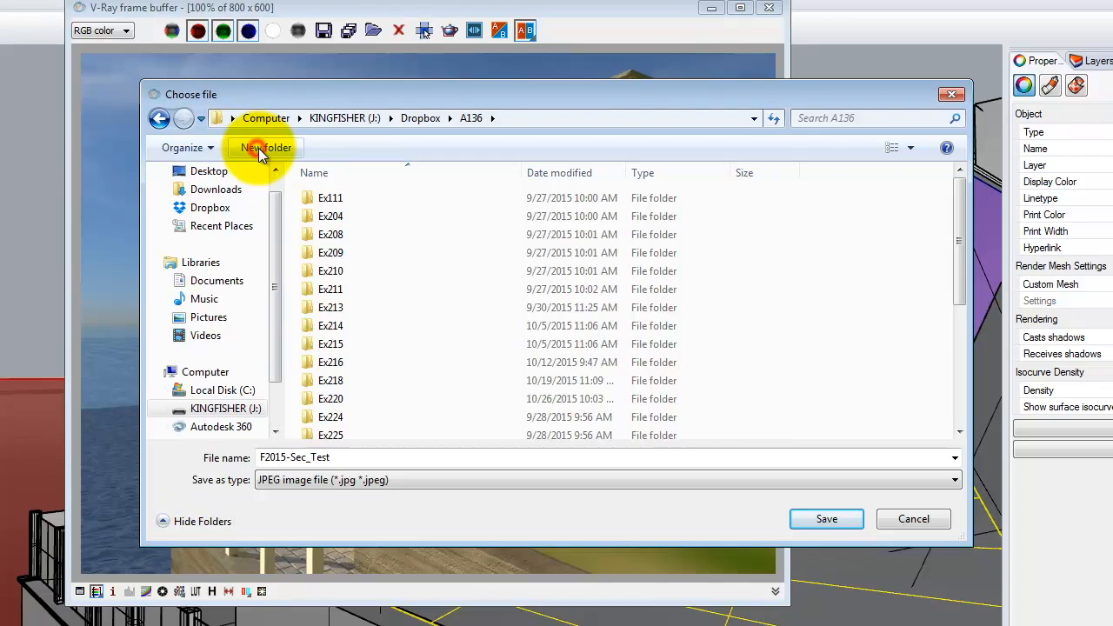
type("Ex221")
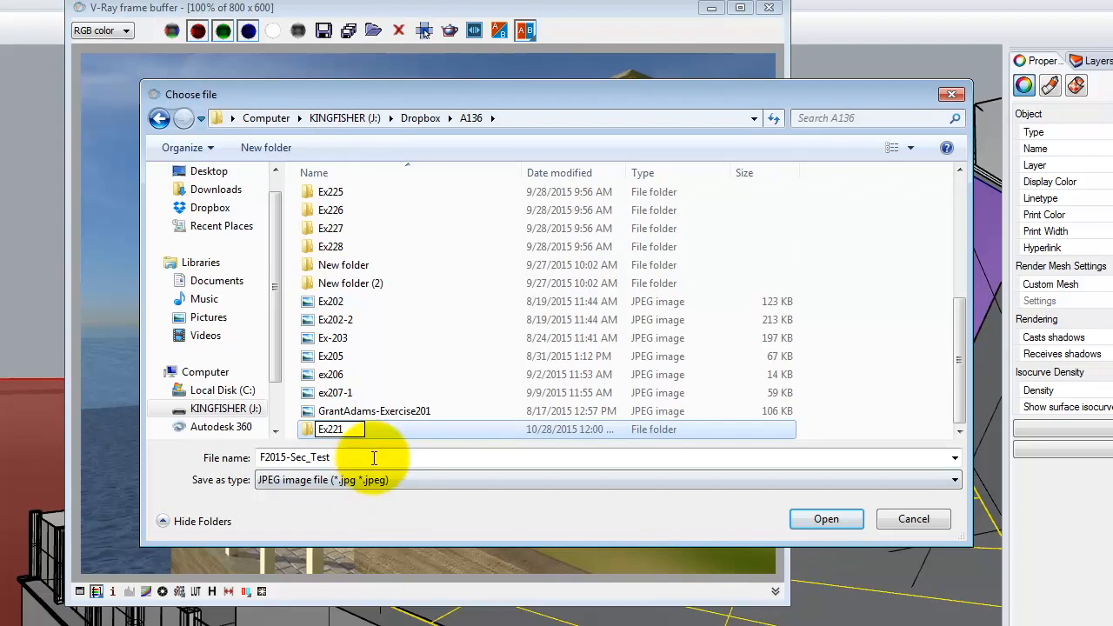
double_click(390, 431)
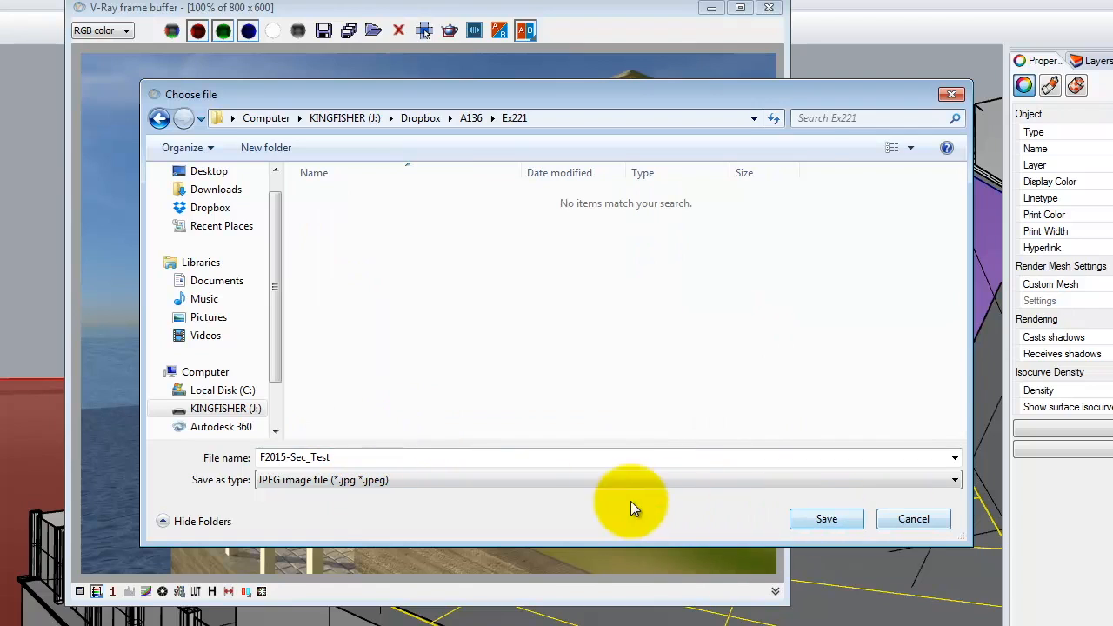
- Save the render as the JPEG F2015-Render02-v01a and close the frame buffer
double_click(291, 457)
left_click(318, 457)
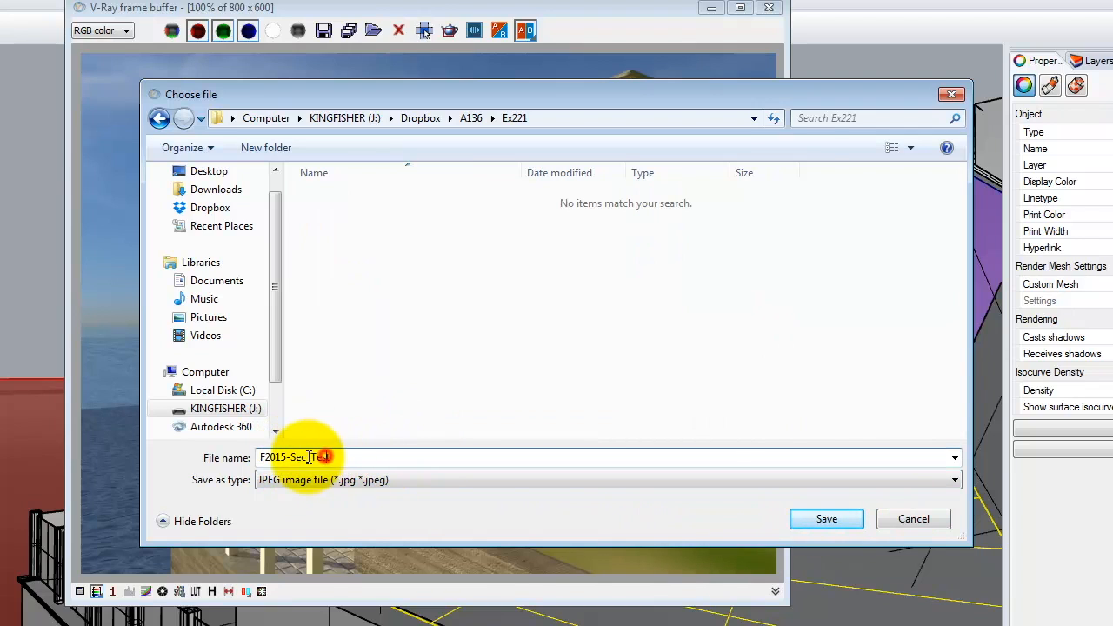
left_click_drag(290, 456, 391, 460)
type("Render02")
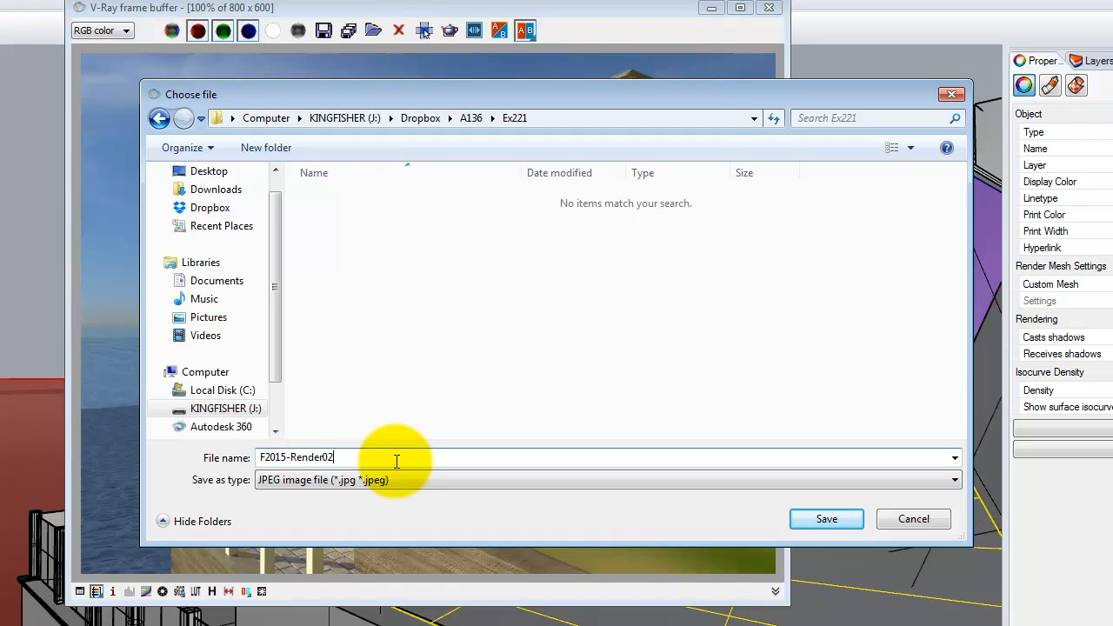
type("-v01a")
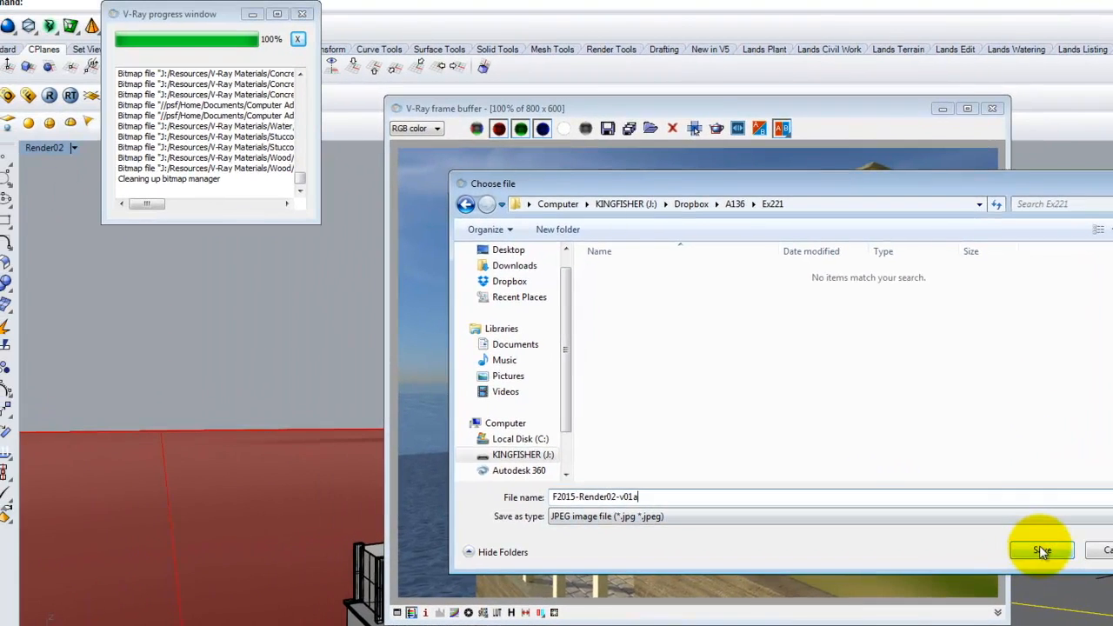
left_click(826, 518)
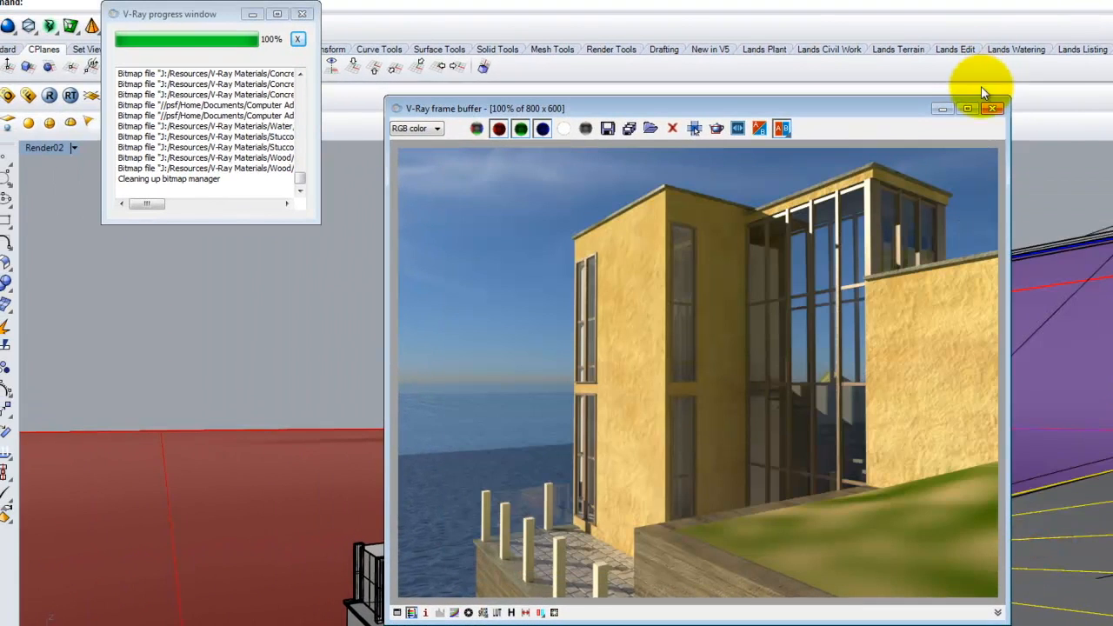
left_click(994, 108)
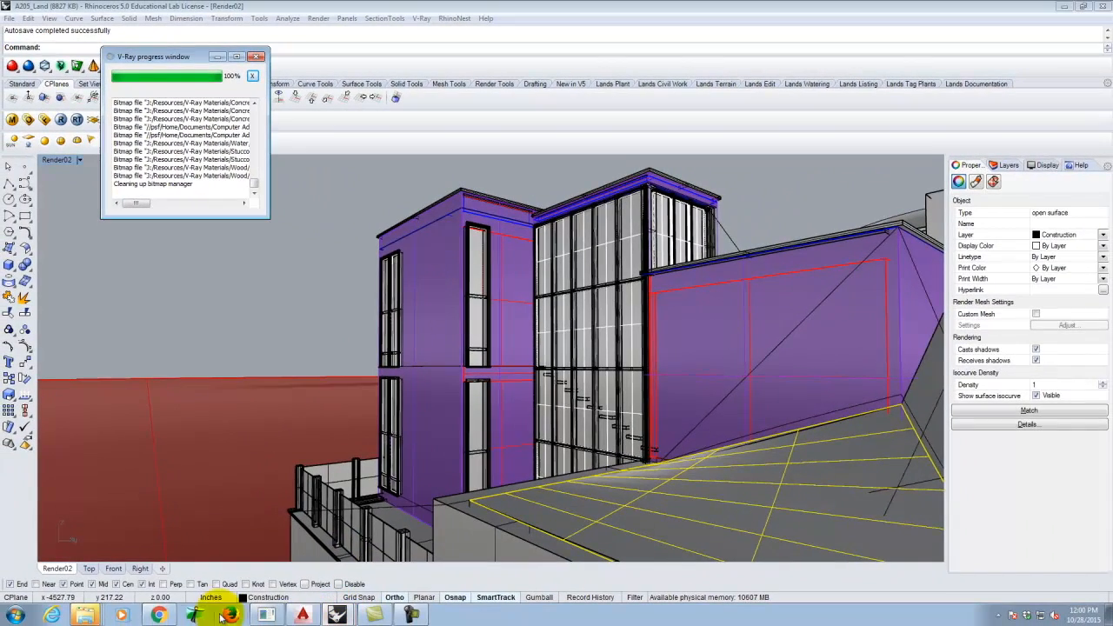
left_click(159, 614)
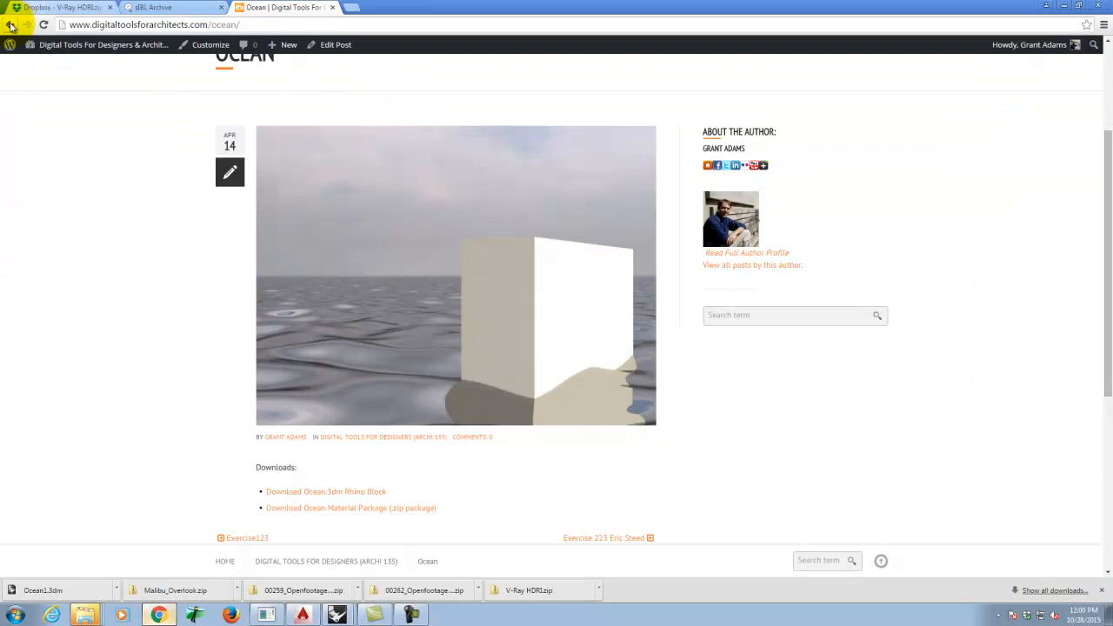
- Download Bunchgrass.3dm from the Bunch Grass page and reveal it in the Downloads folder
left_click(10, 24)
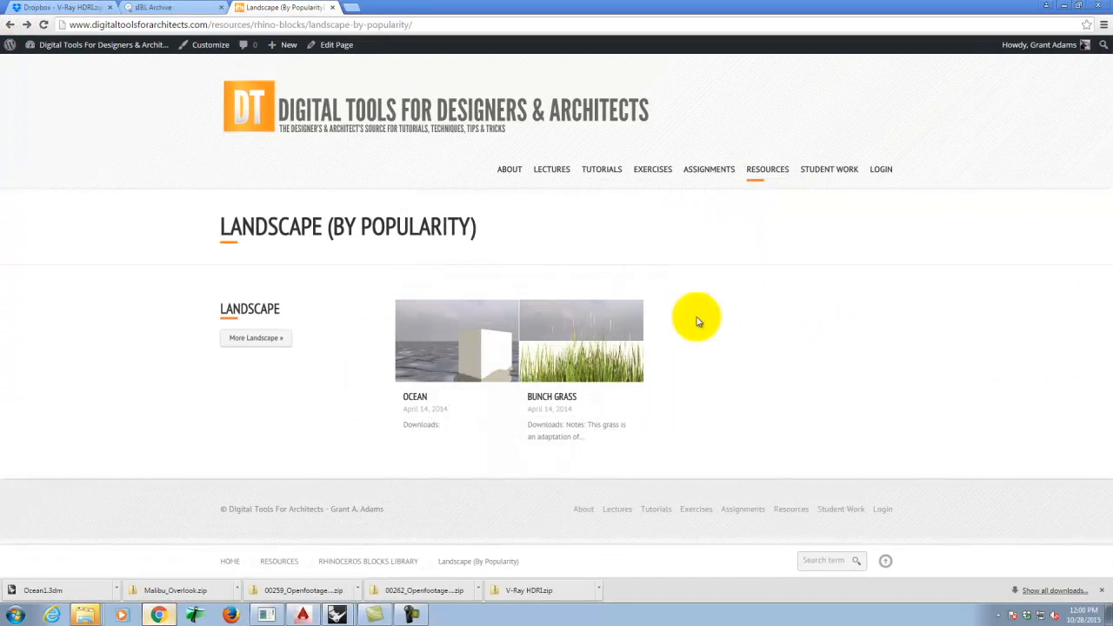
left_click(590, 341)
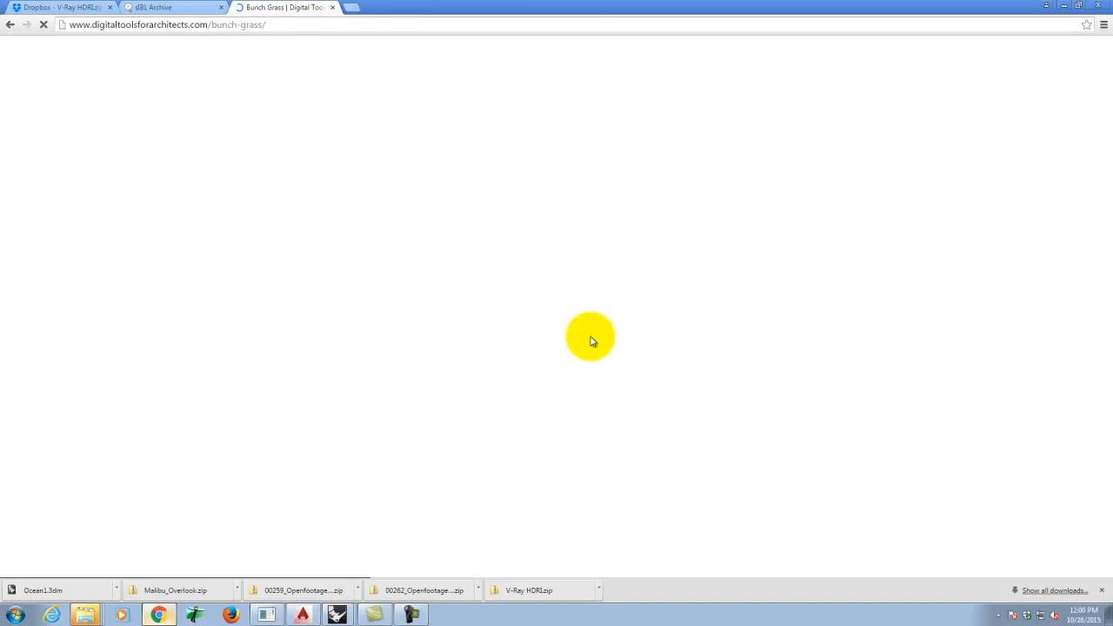
scroll(590, 337, "down", 3)
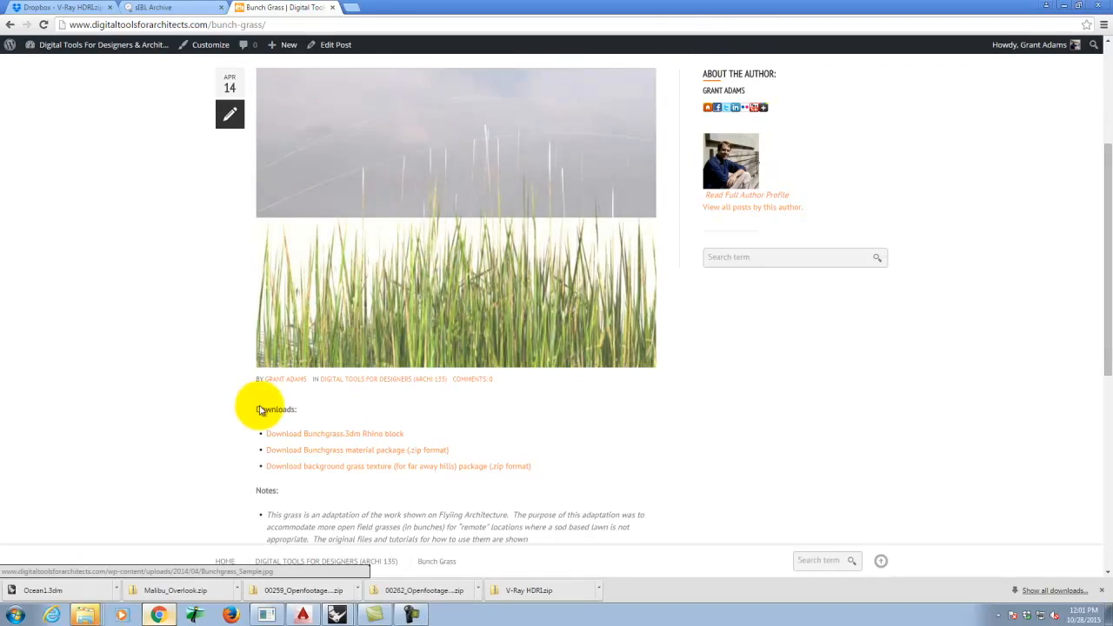
right_click(339, 439)
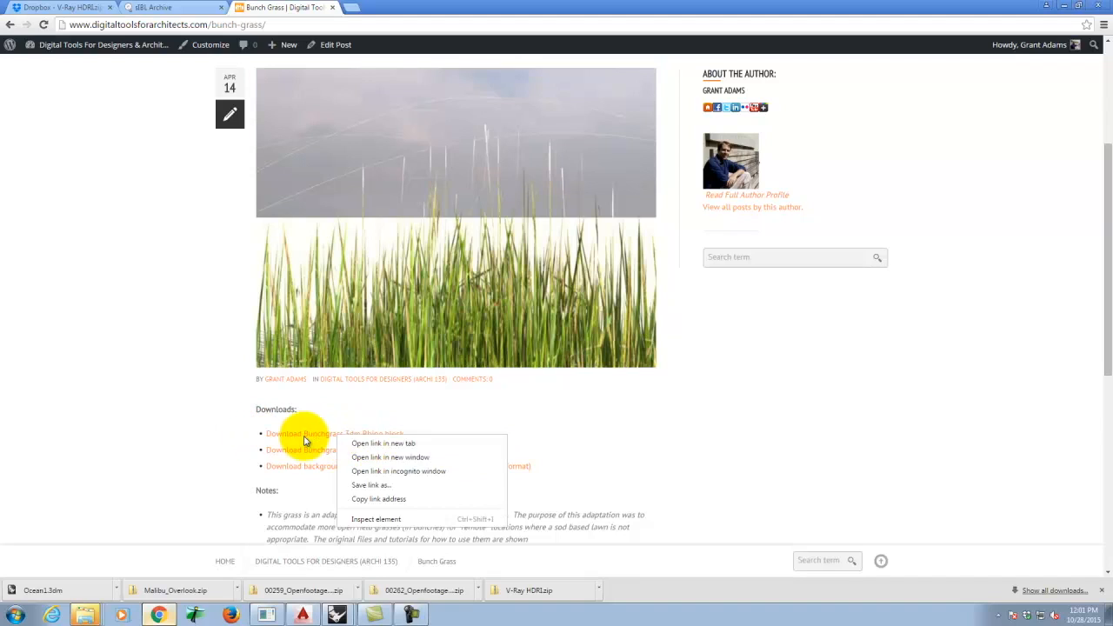
left_click(306, 440)
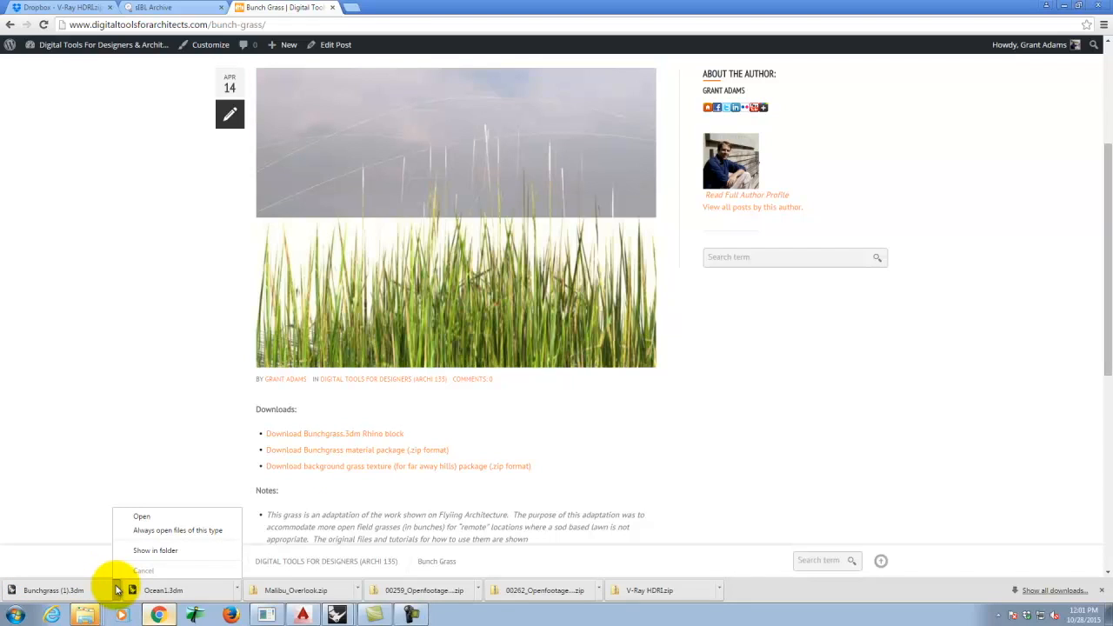
left_click(155, 550)
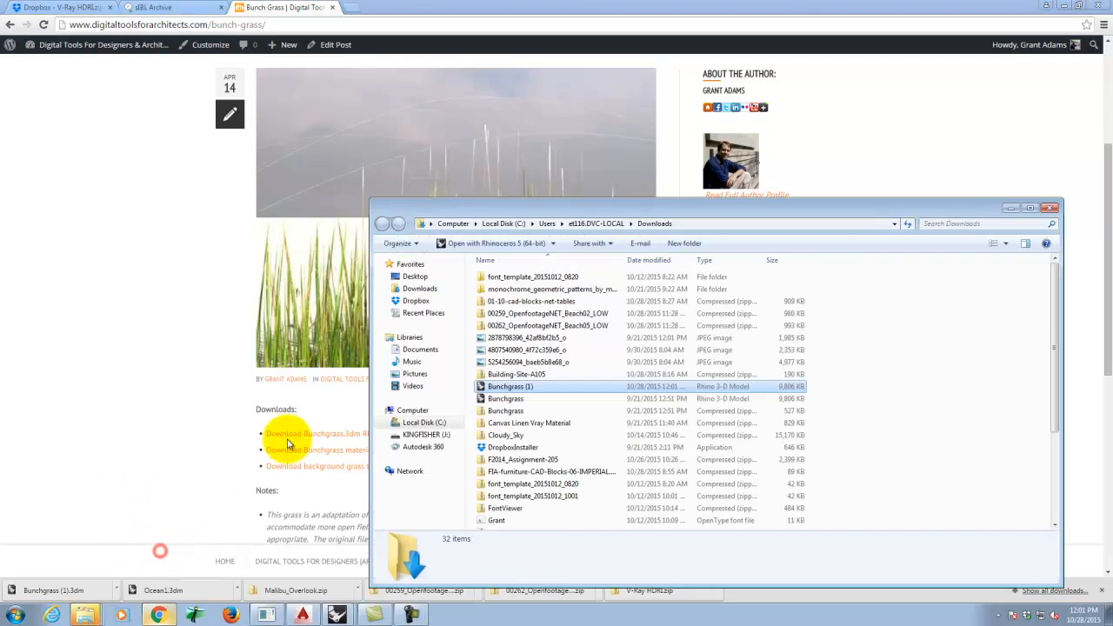
- Copy the Bunchgrass (1) file into J:\Resources\Rhino Blocks\Landscape
right_click(510, 391)
left_click(540, 518)
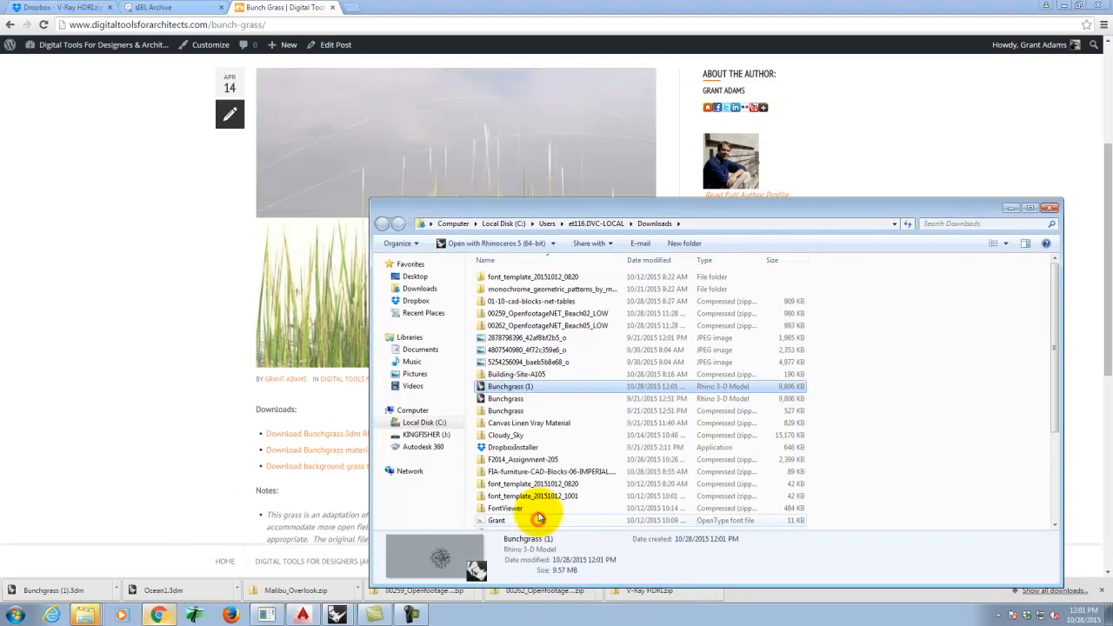
left_click(423, 434)
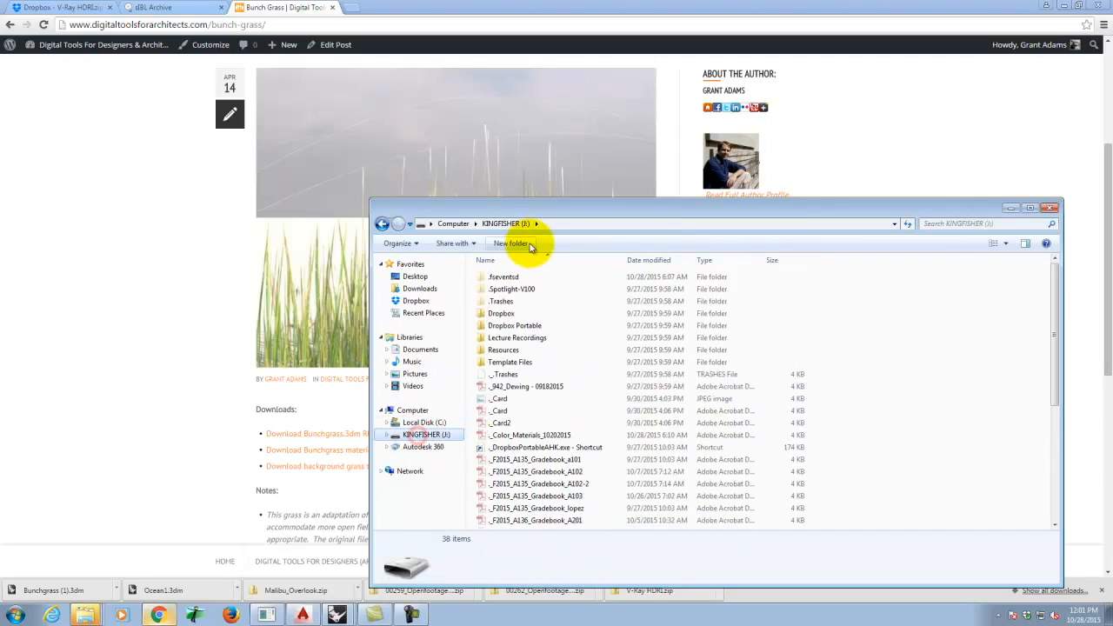
double_click(502, 349)
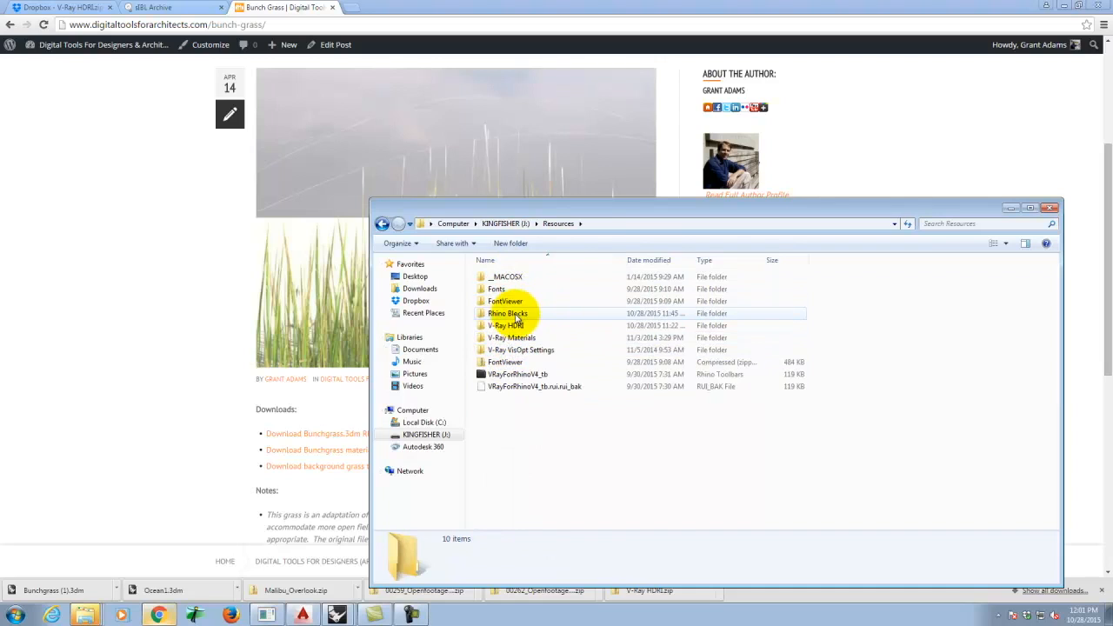
double_click(515, 313)
double_click(508, 278)
right_click(521, 357)
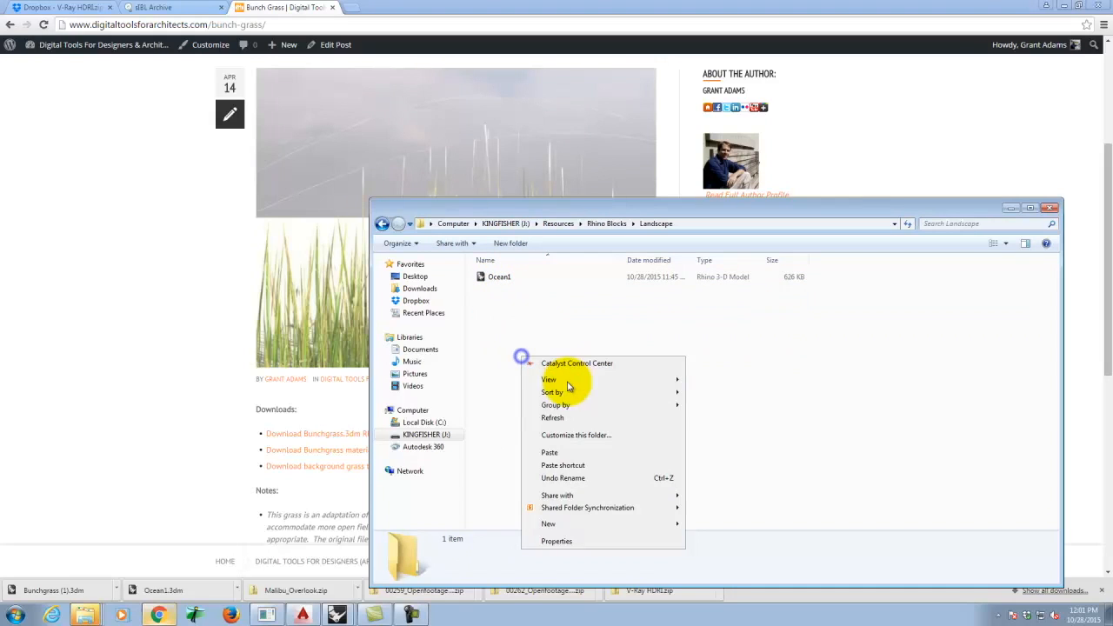
left_click(561, 454)
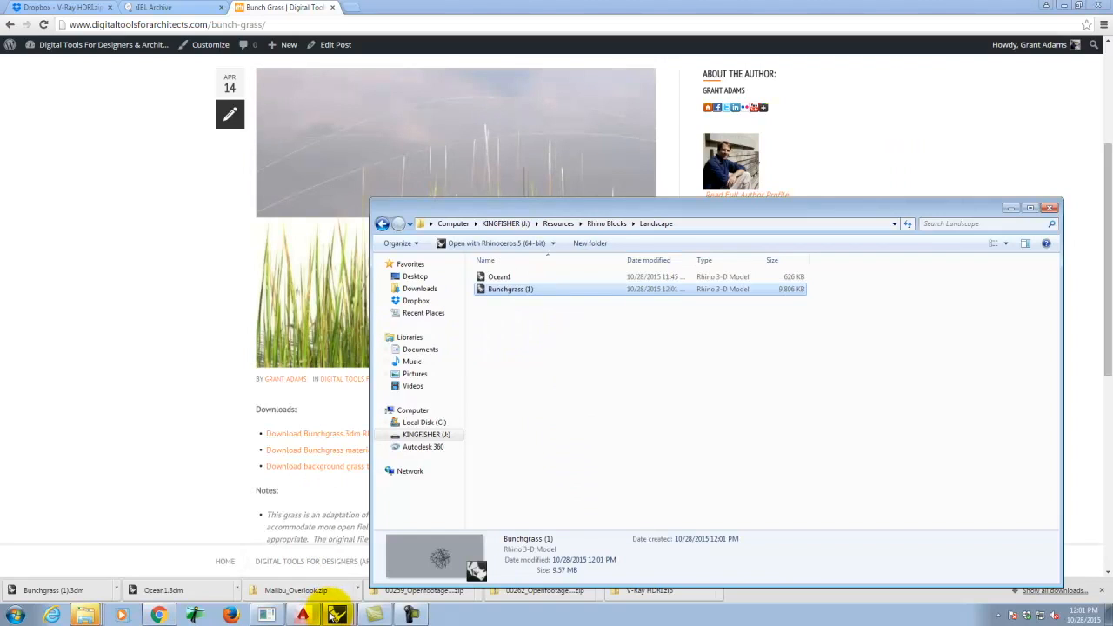
- Close the finished V-Ray render progress and orbit the Render02 view onto the paved terrace
left_click(264, 593)
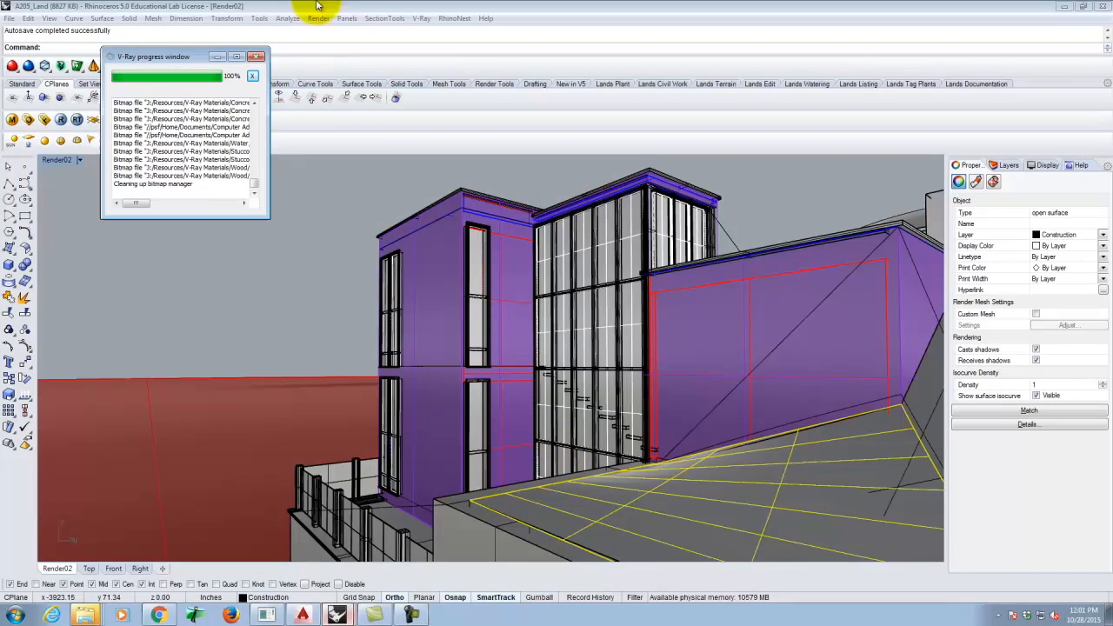
left_click(256, 57)
right_click_drag(217, 232, 388, 367)
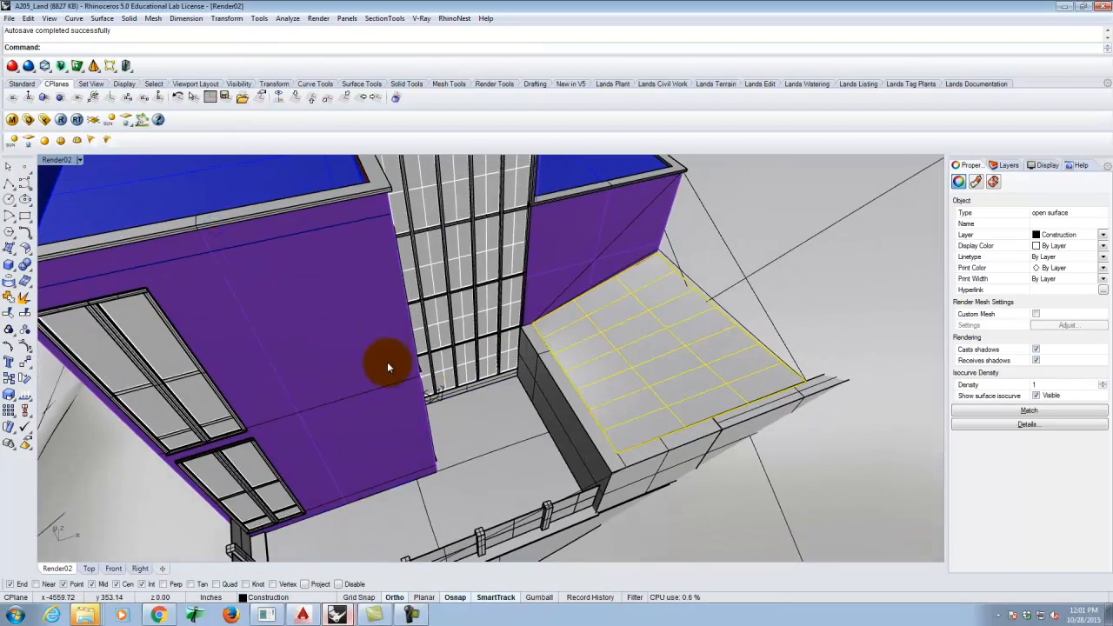
scroll(388, 367, "down", 5)
scroll(505, 377, "up", 8)
right_click_drag(584, 426, 514, 483)
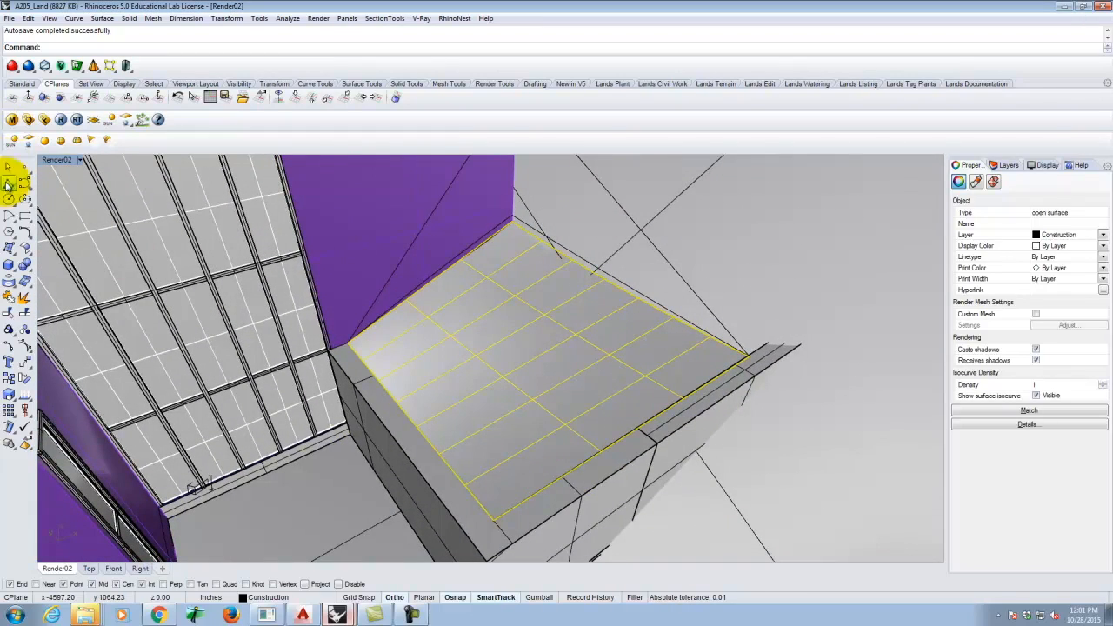
- Insert Bunchgrass (1) from Rhino Blocks\Landscape as an embedded block instance
left_click(29, 18)
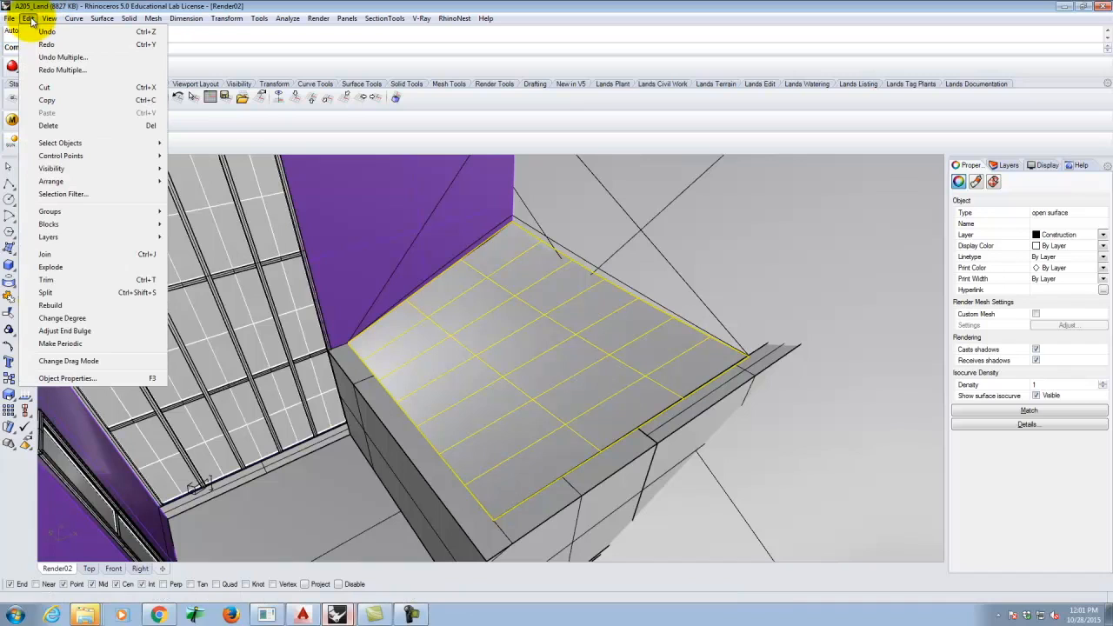
mouse_move(78, 225)
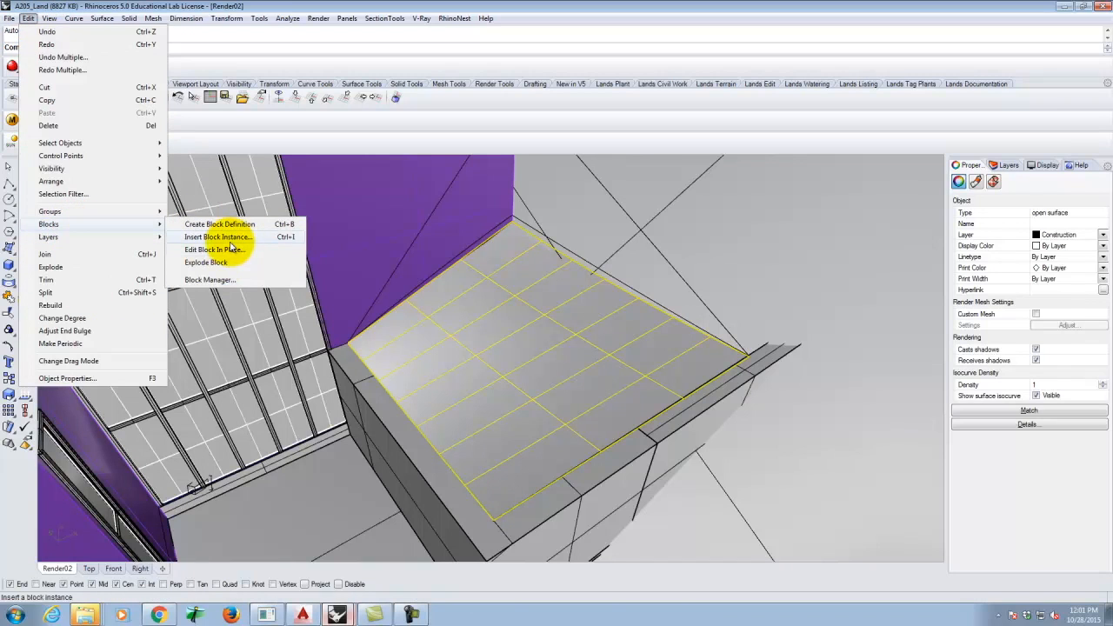
left_click(219, 236)
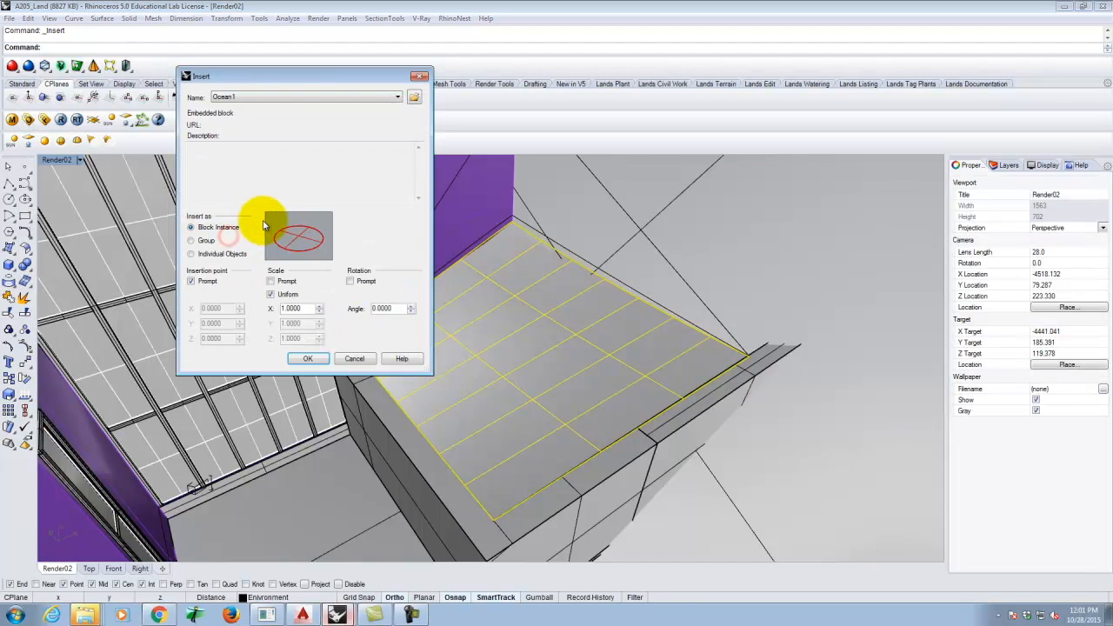
left_click(414, 99)
left_click(253, 153)
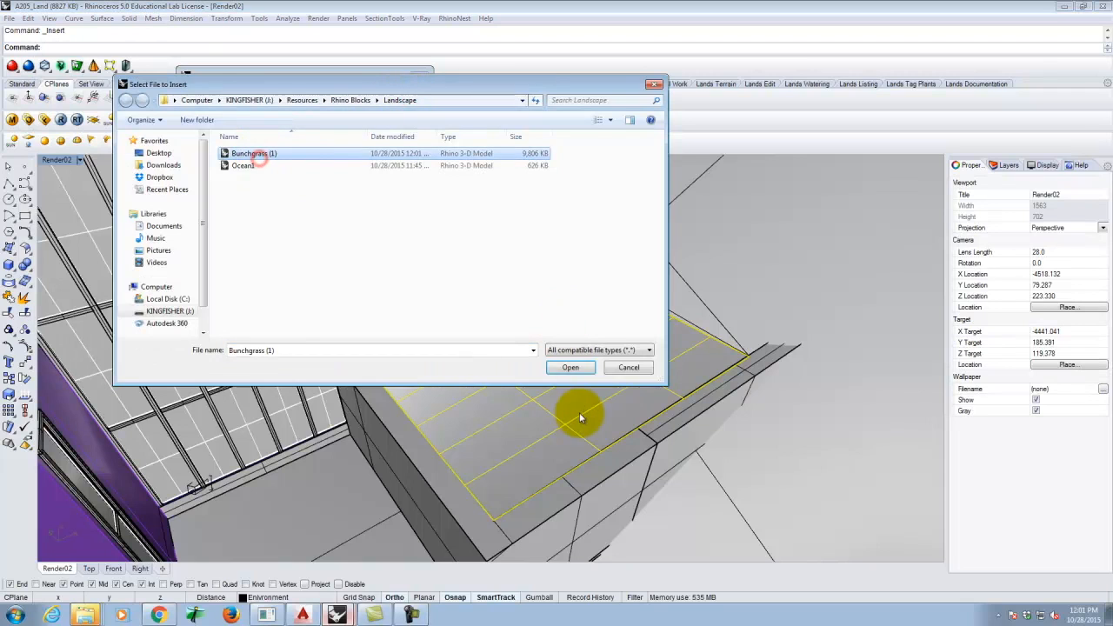
left_click(569, 368)
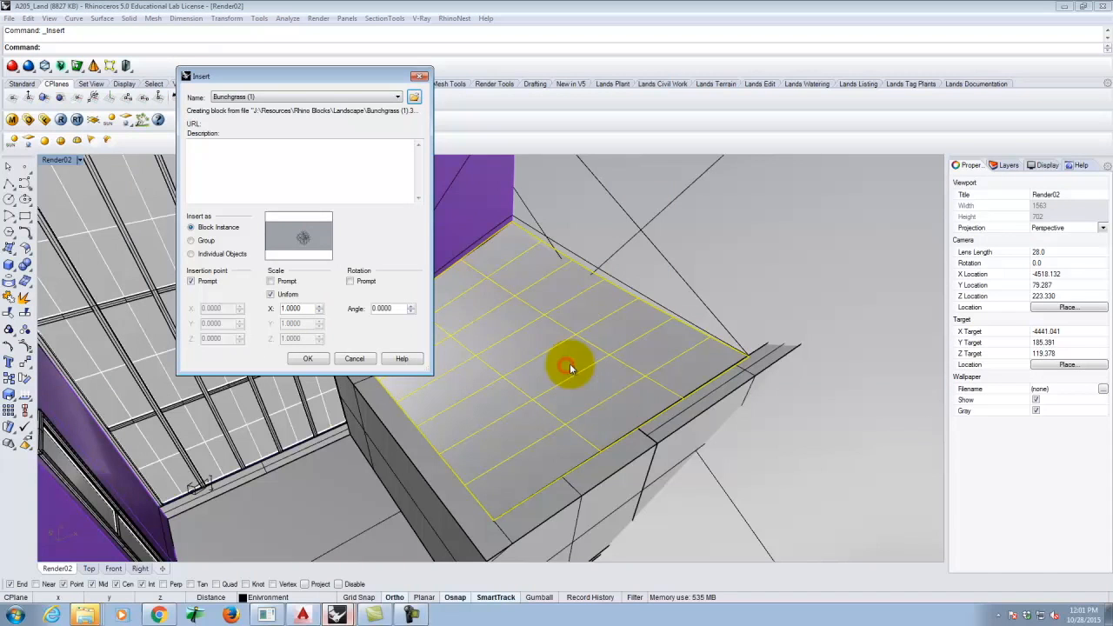
left_click(311, 362)
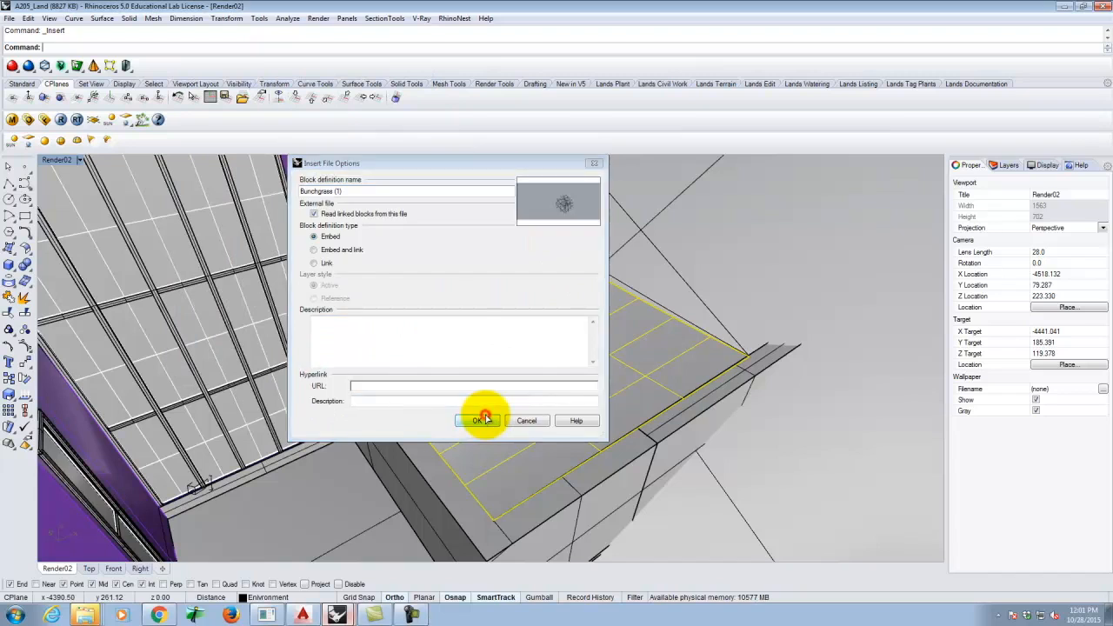
left_click(481, 419)
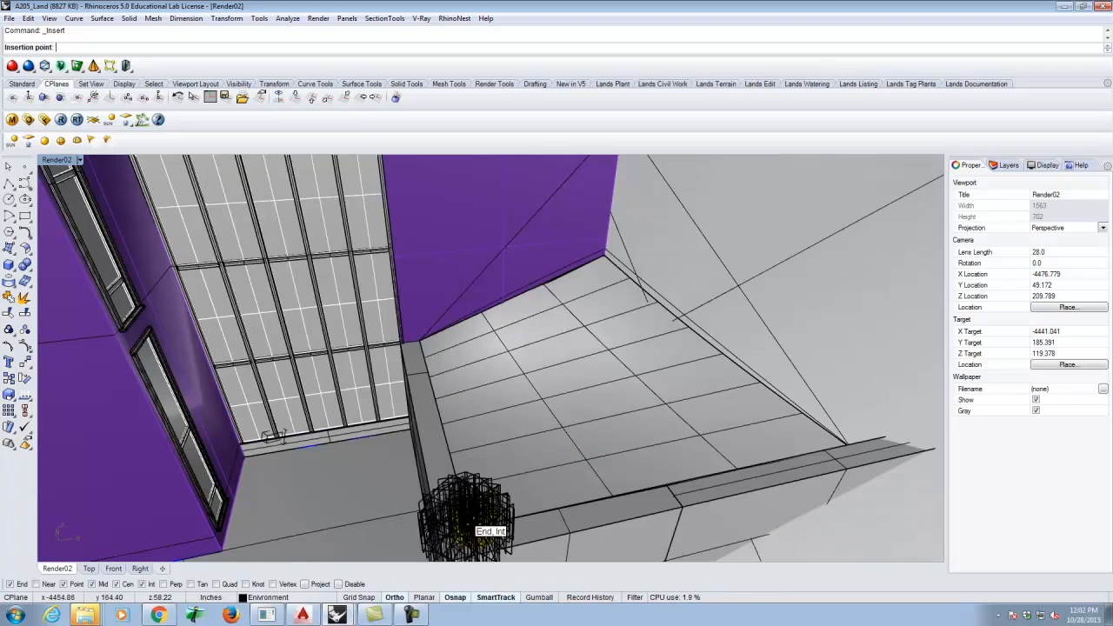
- Place the Bunchgrass block at the floor corner beside the building
left_click(461, 517)
right_click_drag(460, 510, 204, 264)
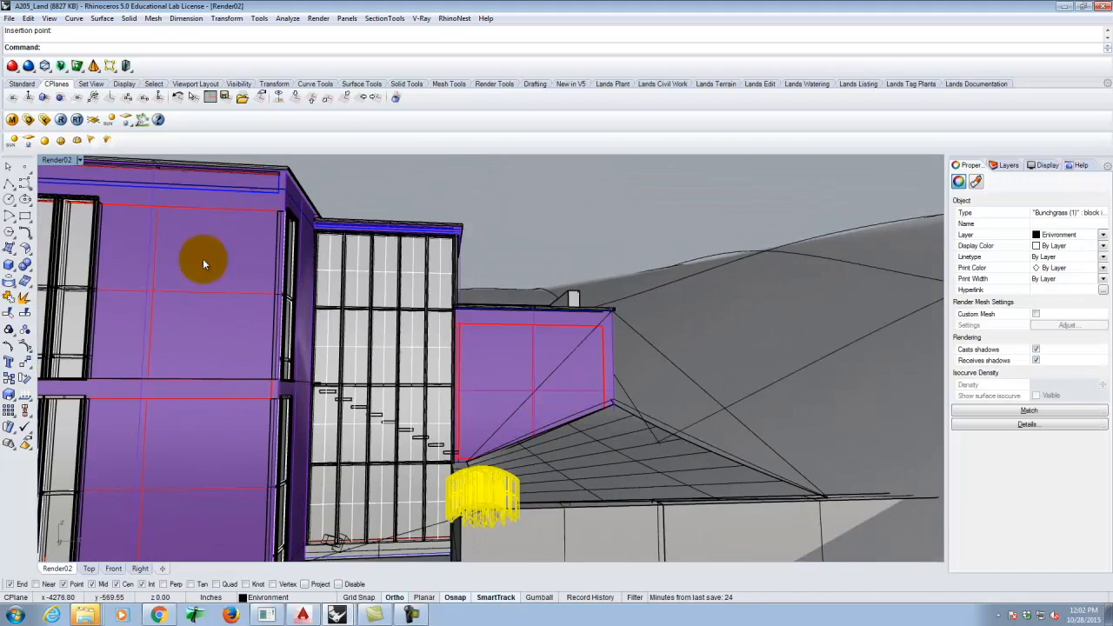
left_click(79, 160)
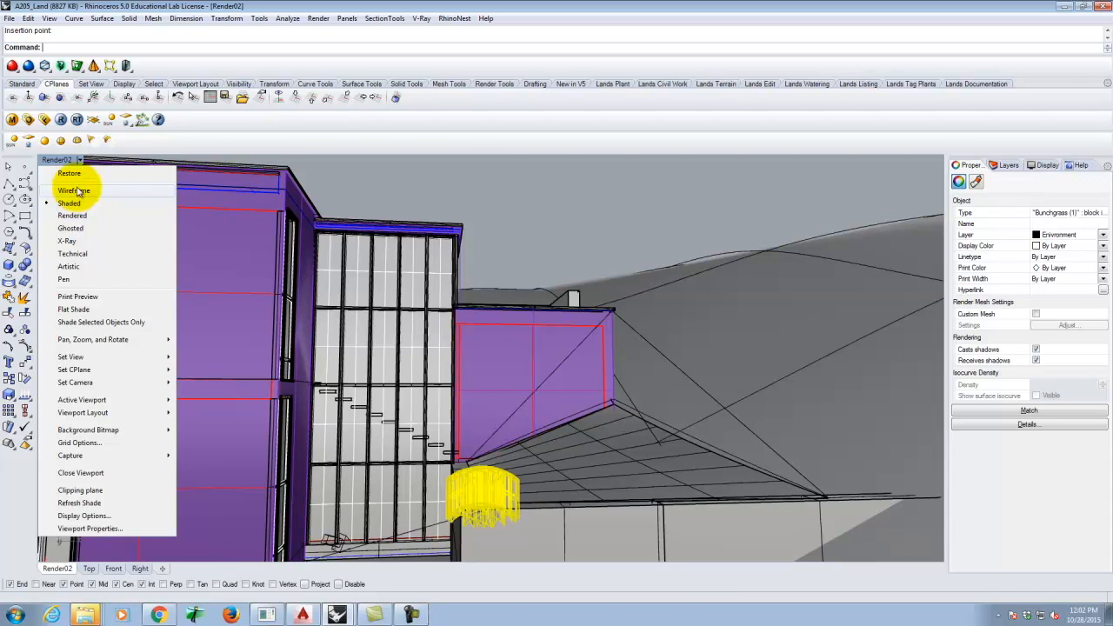
left_click(454, 176)
right_click_drag(552, 372, 521, 391)
scroll(430, 427, "down", 7)
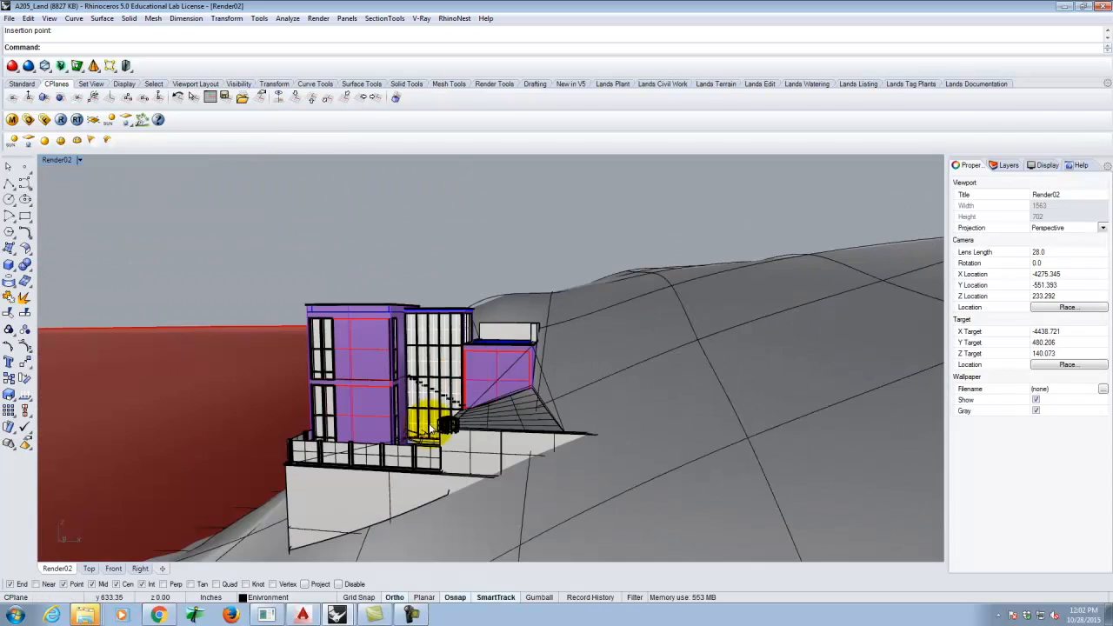
scroll(443, 426, "up", 8)
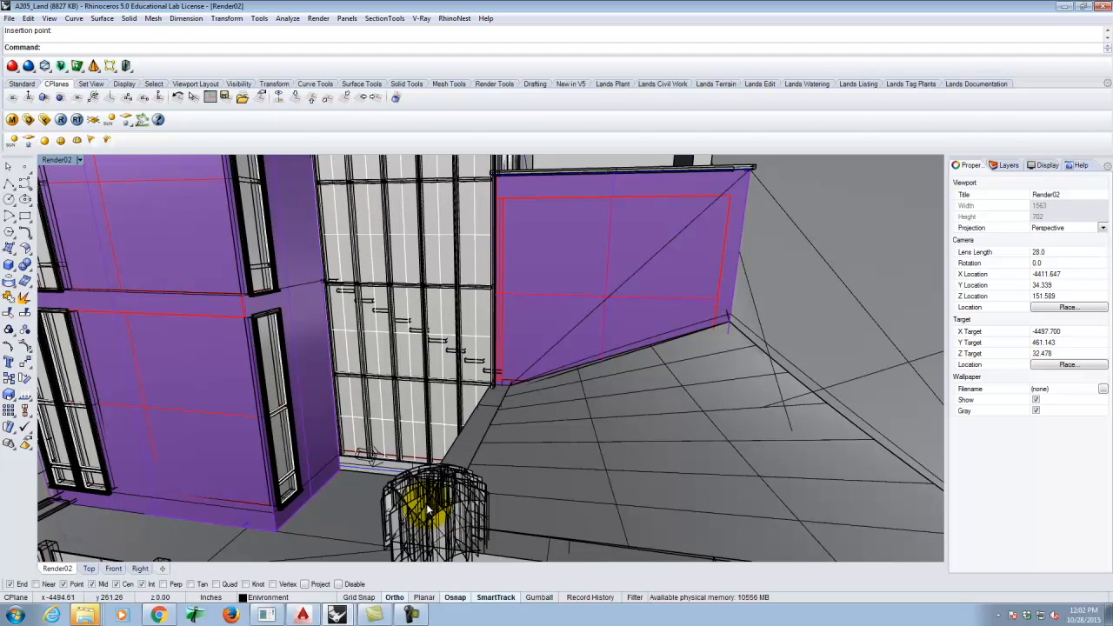
- Select the Bunchgrass block instance from among the overlapping objects
left_click(430, 496)
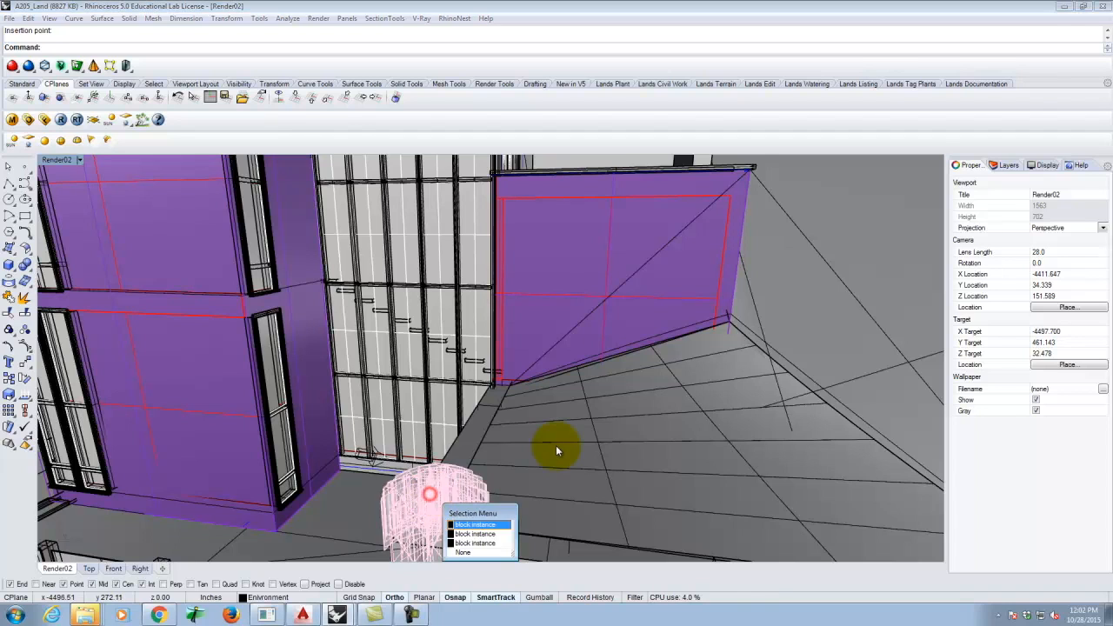
left_click(494, 525)
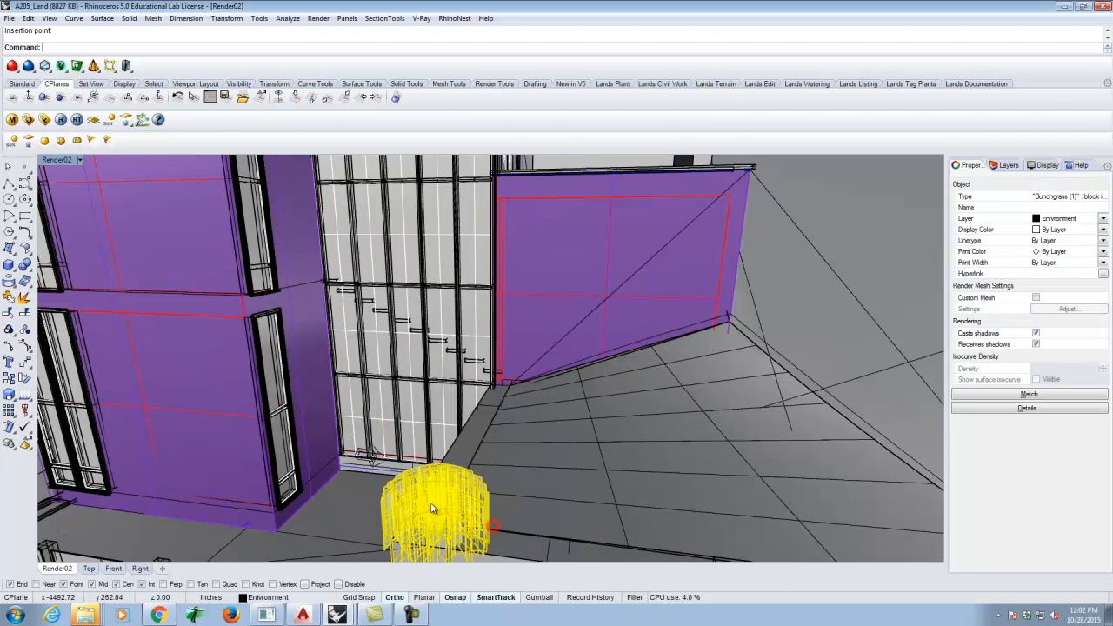
scroll(313, 340, "down", 8)
right_click_drag(330, 302, 377, 363)
scroll(336, 273, "down", 3)
right_click_drag(428, 552, 405, 488, "shift")
scroll(405, 488, "up", 6)
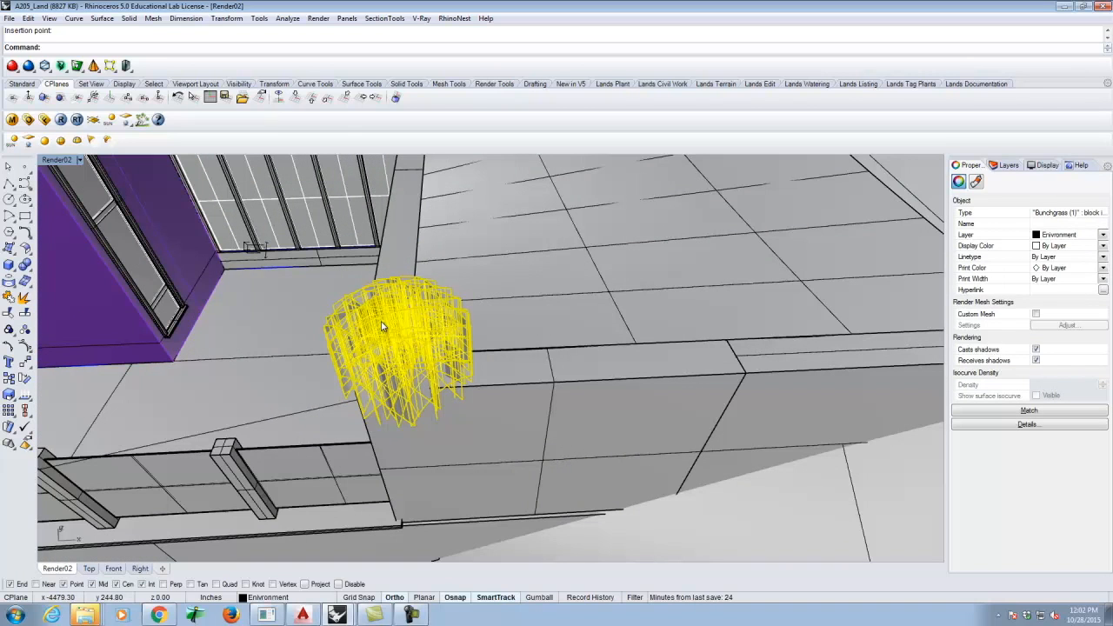
- Move the Bunchgrass block twice so it sits on the planting strip by the wall
key("Return")
left_click(406, 329)
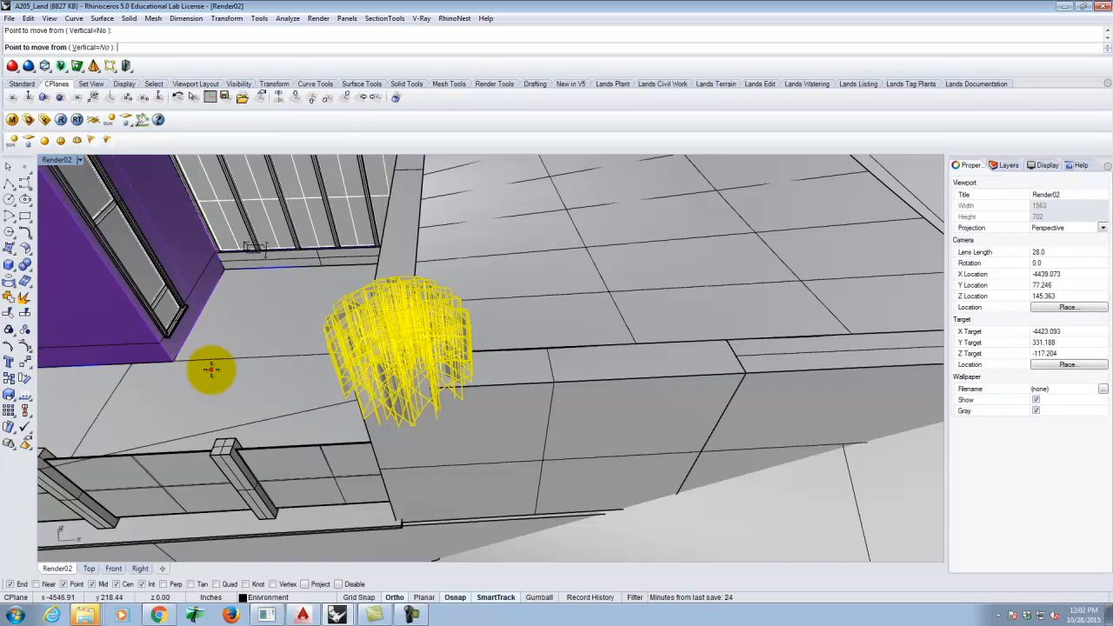
left_click(212, 368)
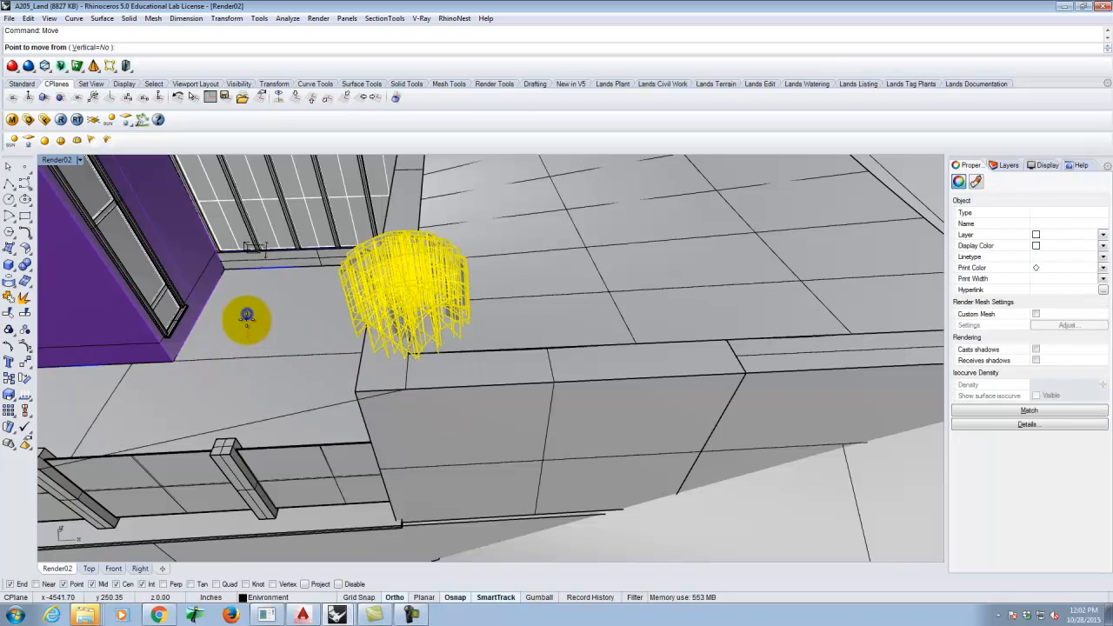
key("Return")
left_click(257, 323)
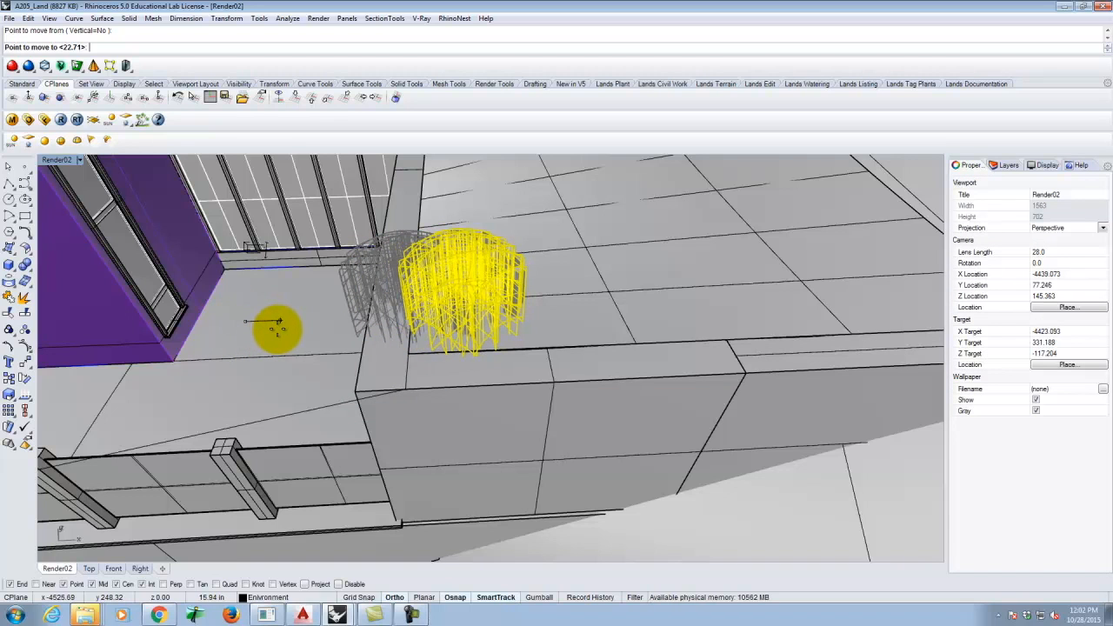
left_click(275, 326)
right_click_drag(279, 325, 407, 330)
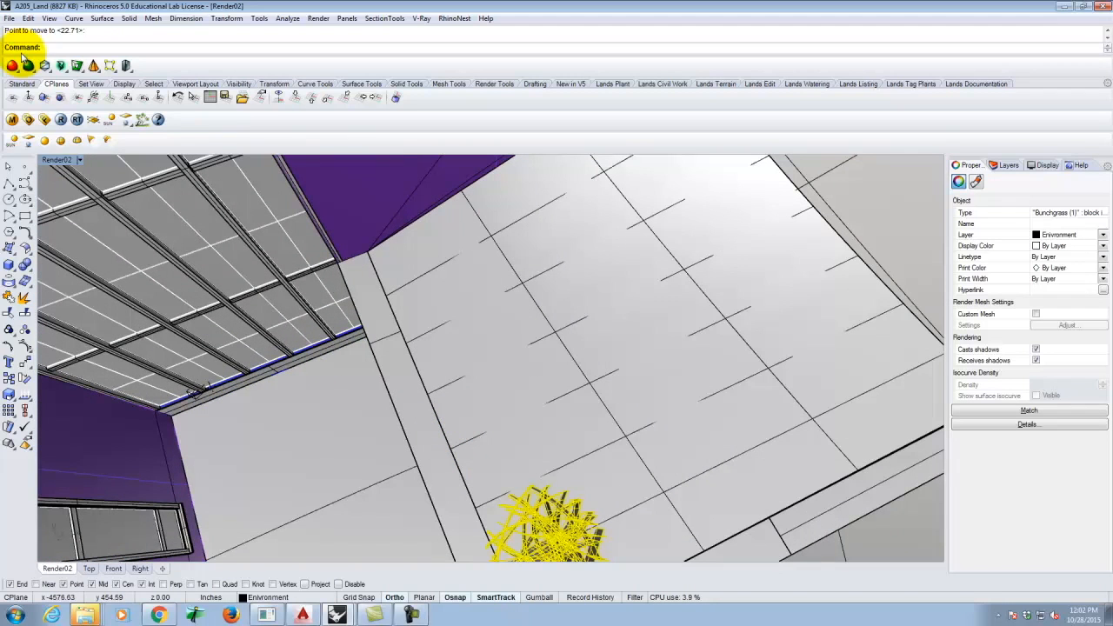
- Maximize the Top view, disable Osnap, and drag the shrub slightly down to the paving edge
double_click(56, 161)
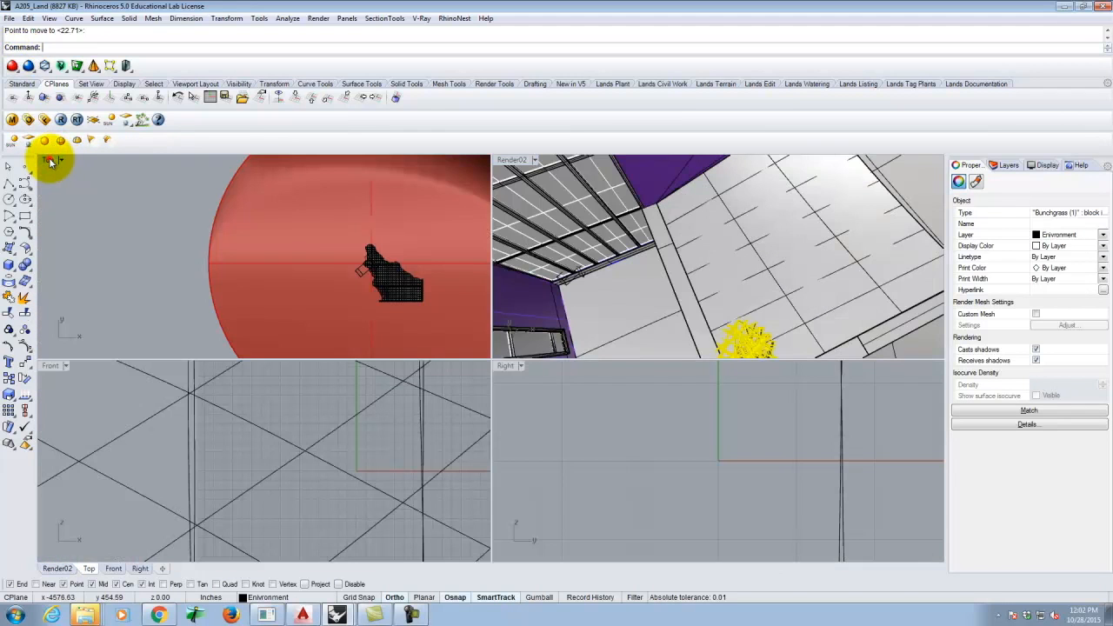
double_click(50, 160)
scroll(763, 386, "up", 10)
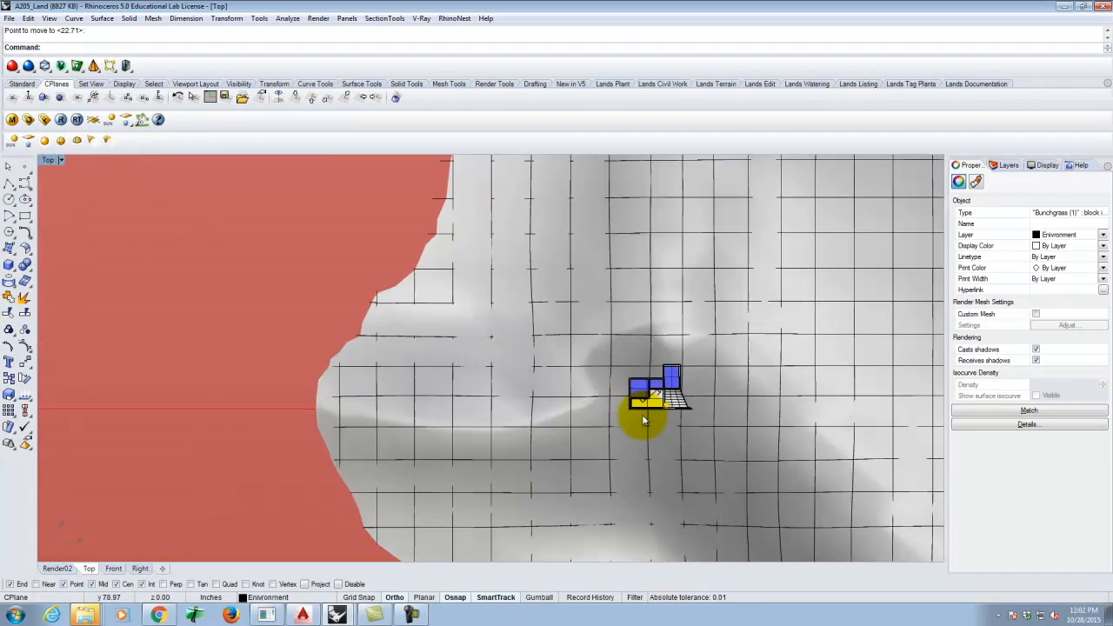
scroll(647, 441, "up", 10)
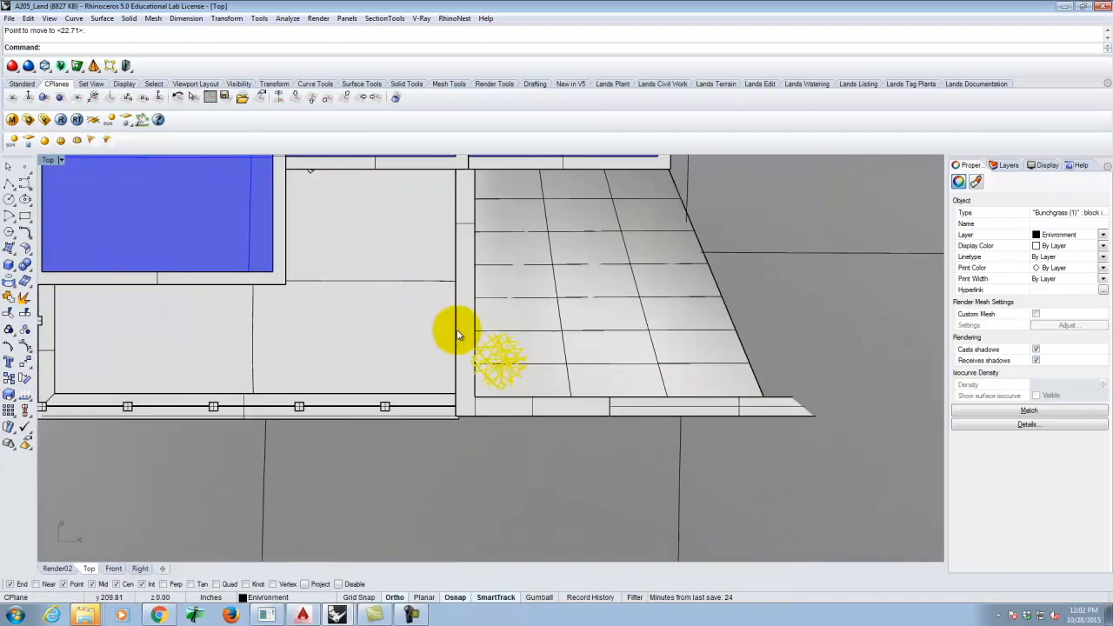
scroll(533, 367, "down", 1)
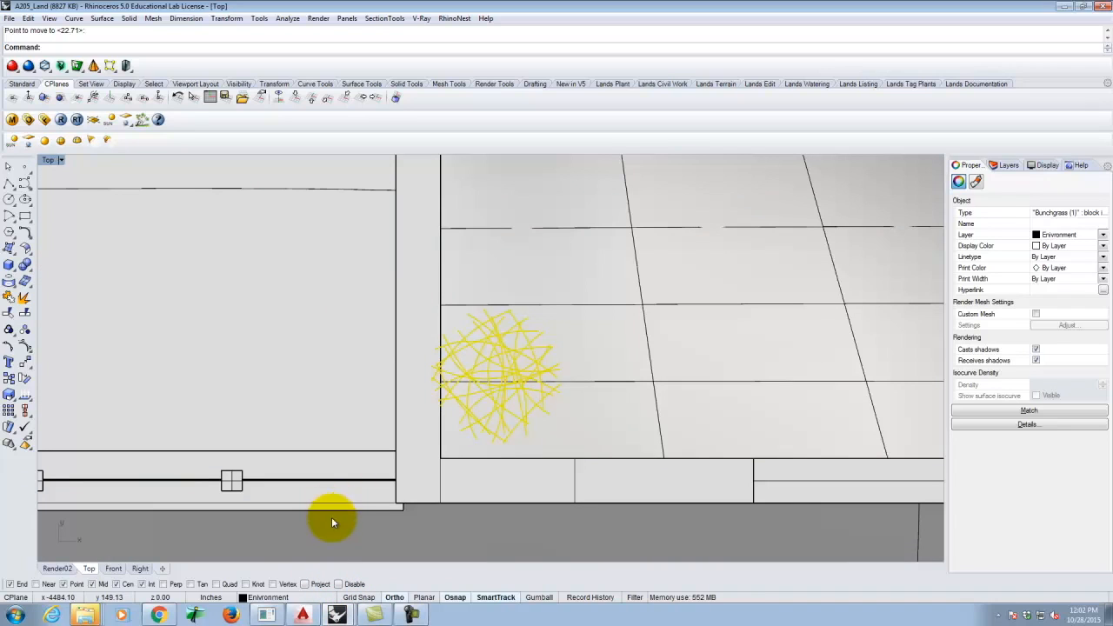
left_click(340, 584)
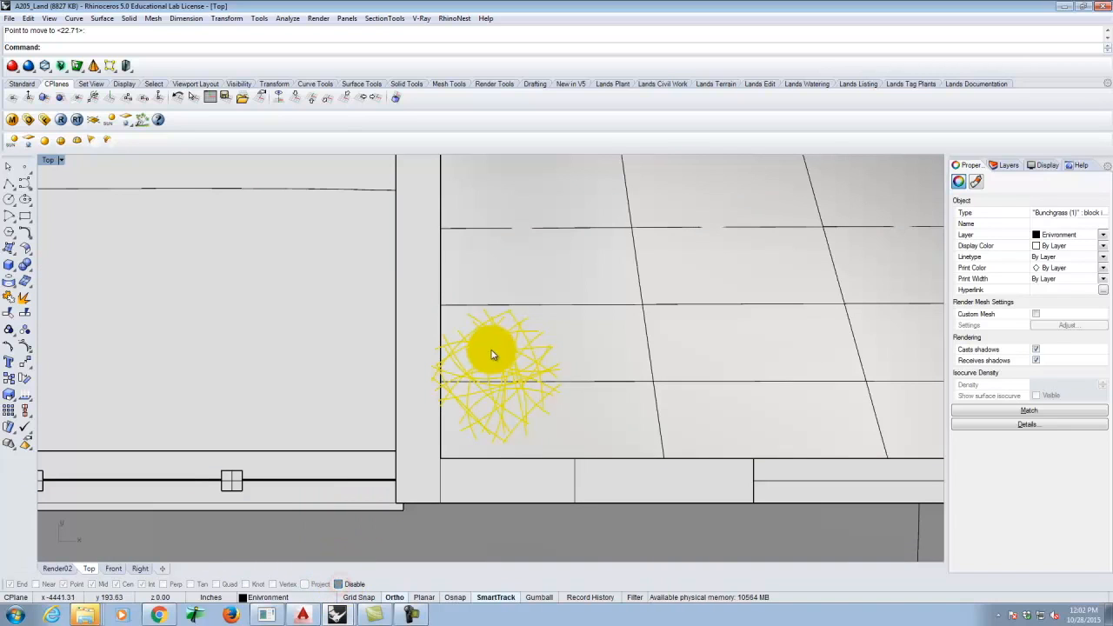
left_click_drag(495, 363, 497, 396)
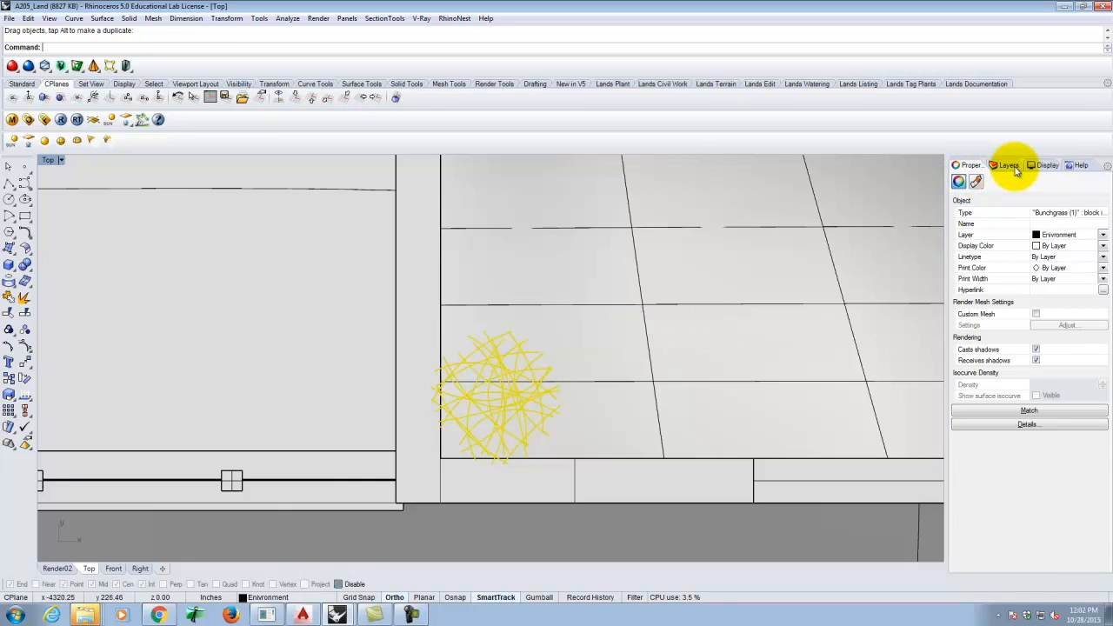
- Create a Bunchgrass sublayer under Environment and move the grass block onto it
left_click(1009, 165)
left_click(974, 252)
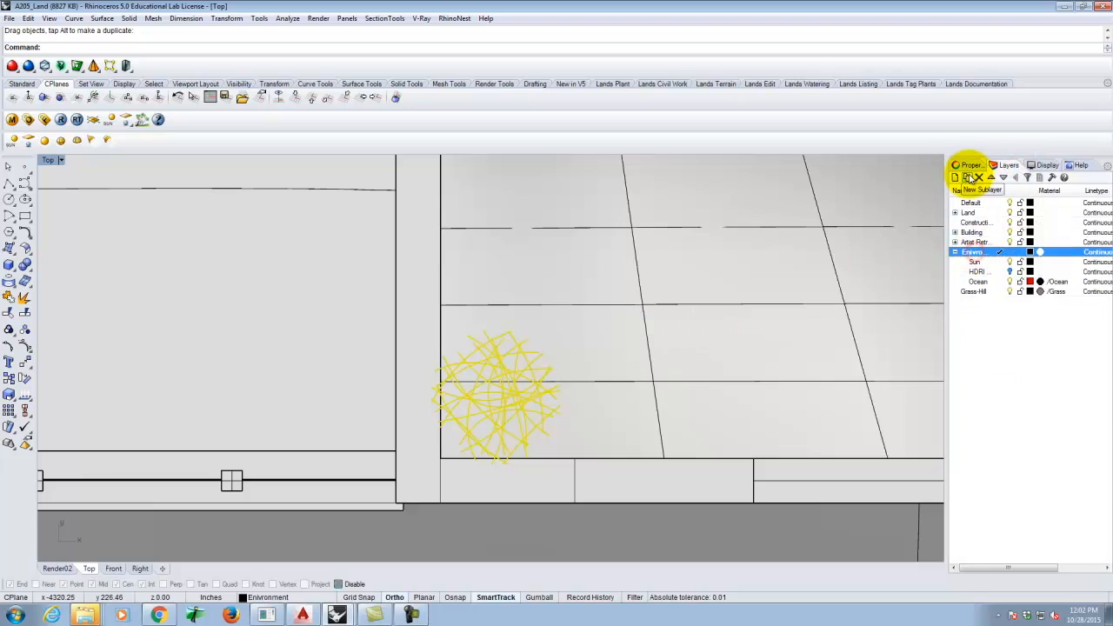
left_click(967, 177)
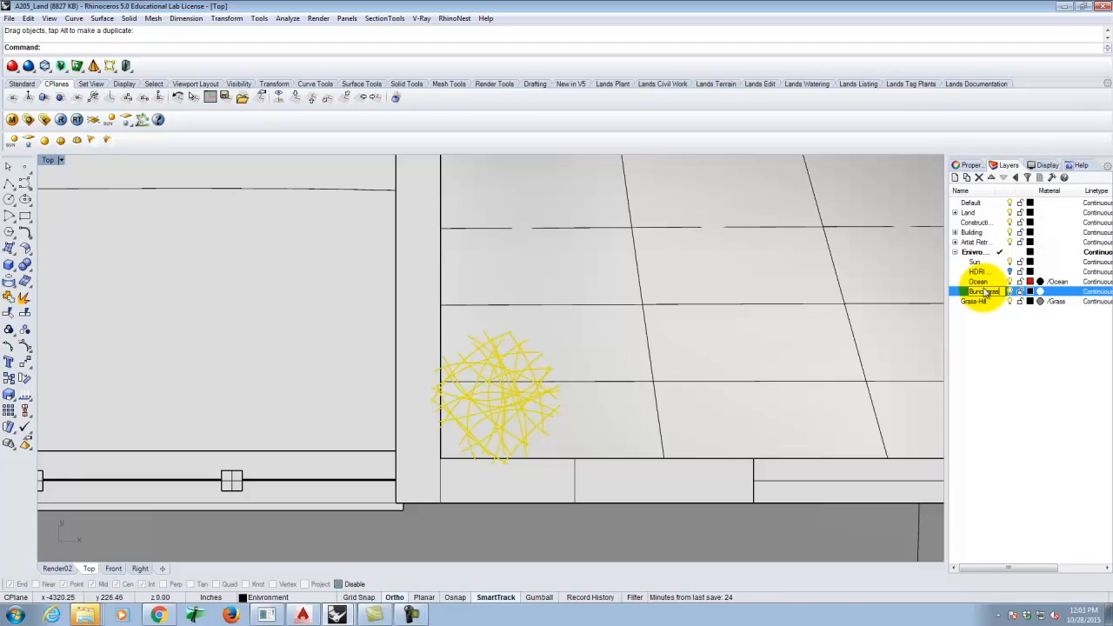
type("Bunchgrass")
key("Return")
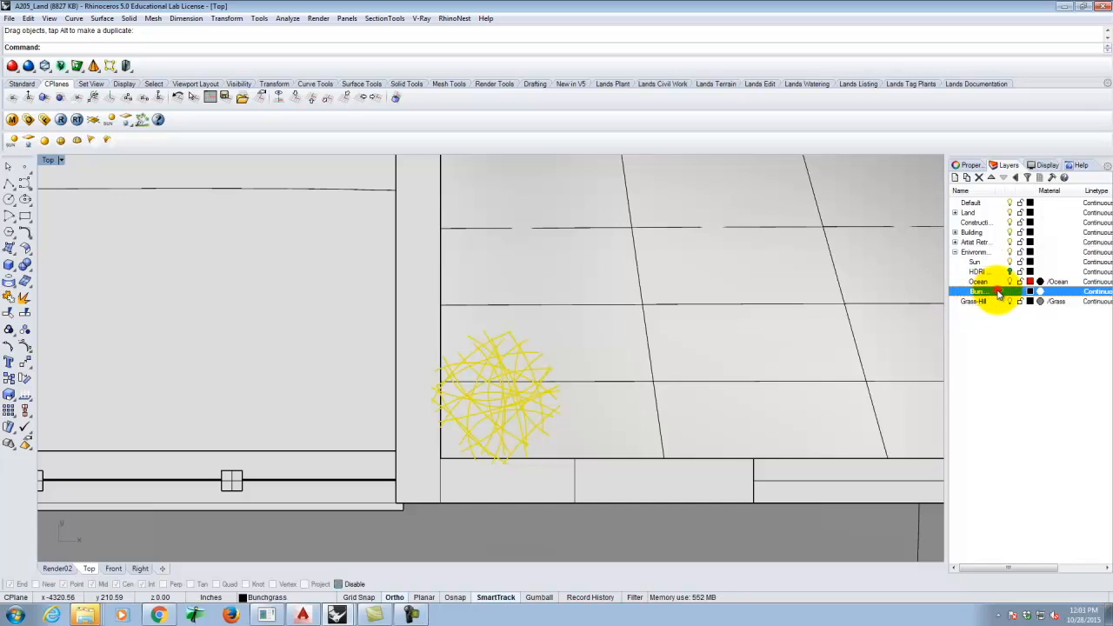
right_click(983, 290)
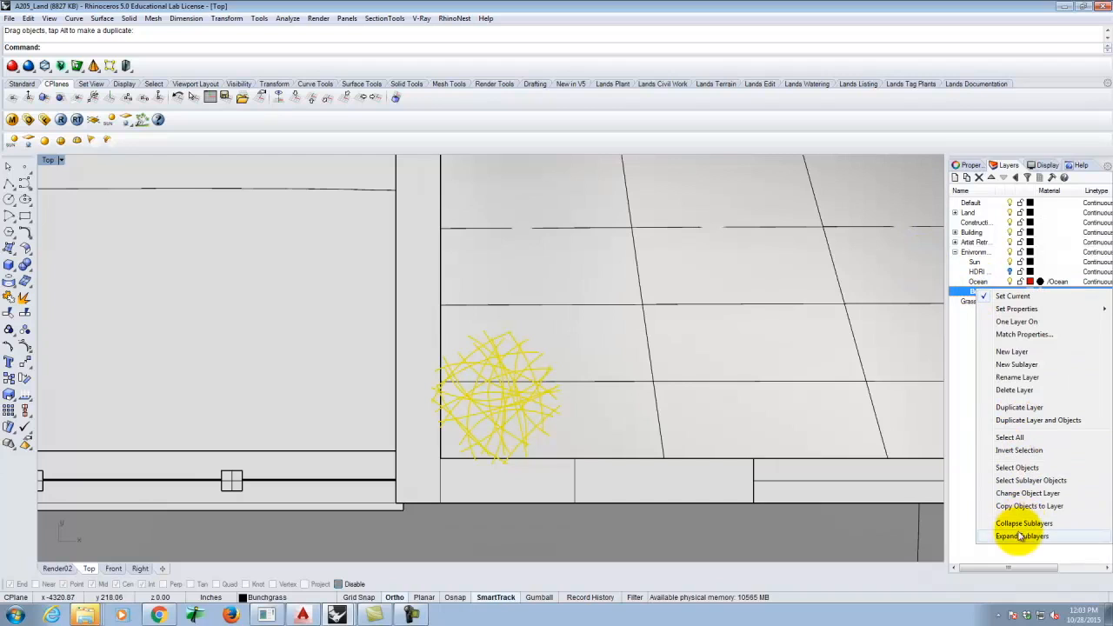
left_click(1021, 495)
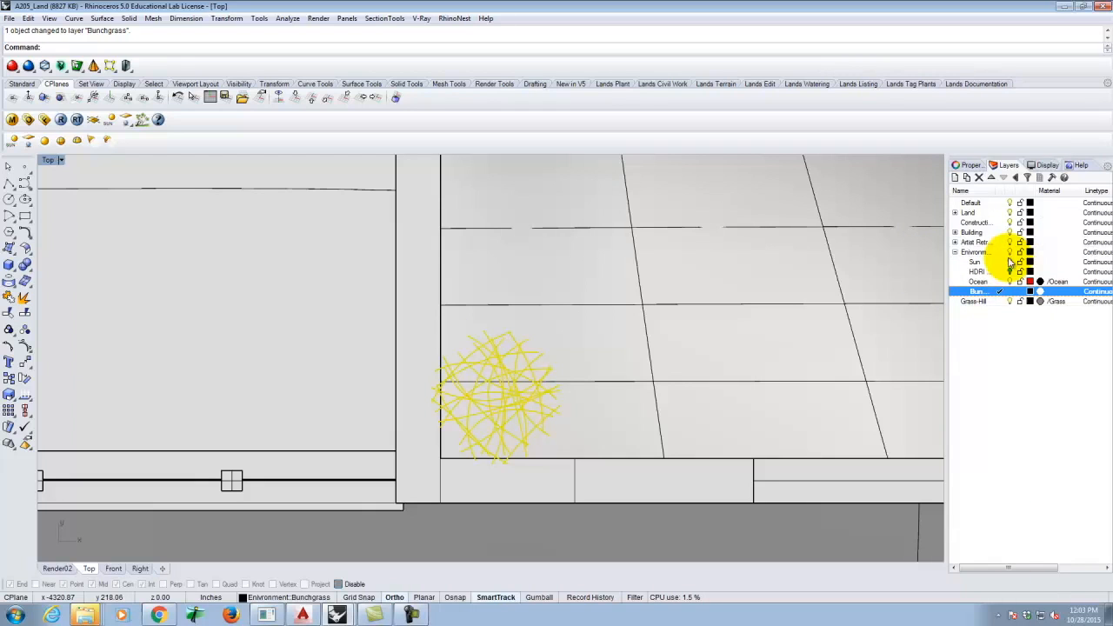
- Toggle the state of the five top layers to hide their lines, then reselect the grass block
left_click(1021, 262)
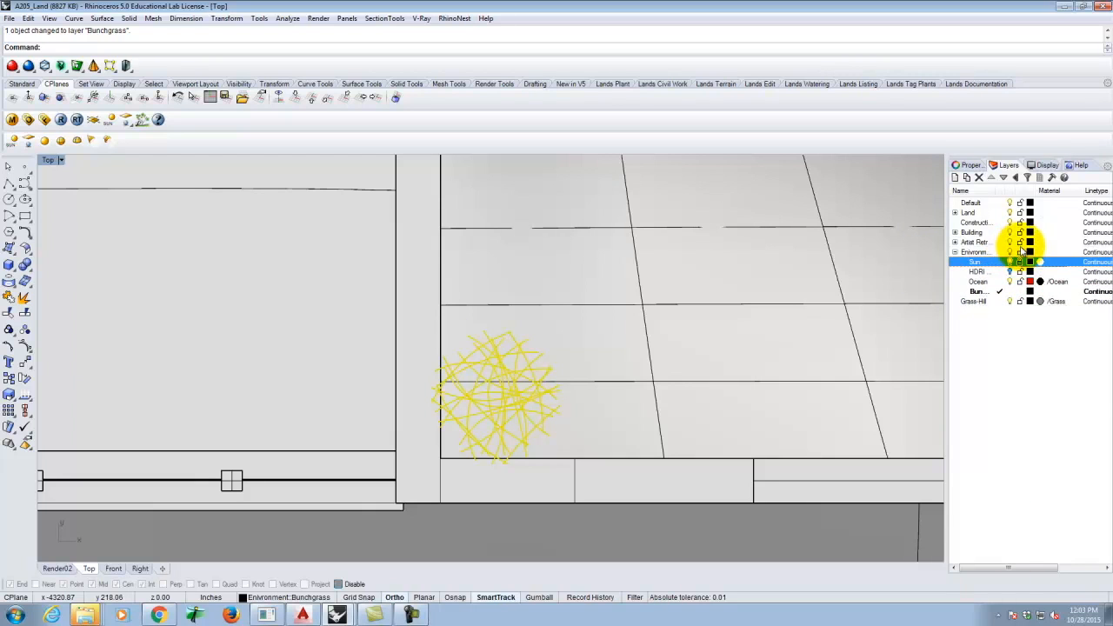
left_click(989, 244)
left_click(1014, 204, "shift")
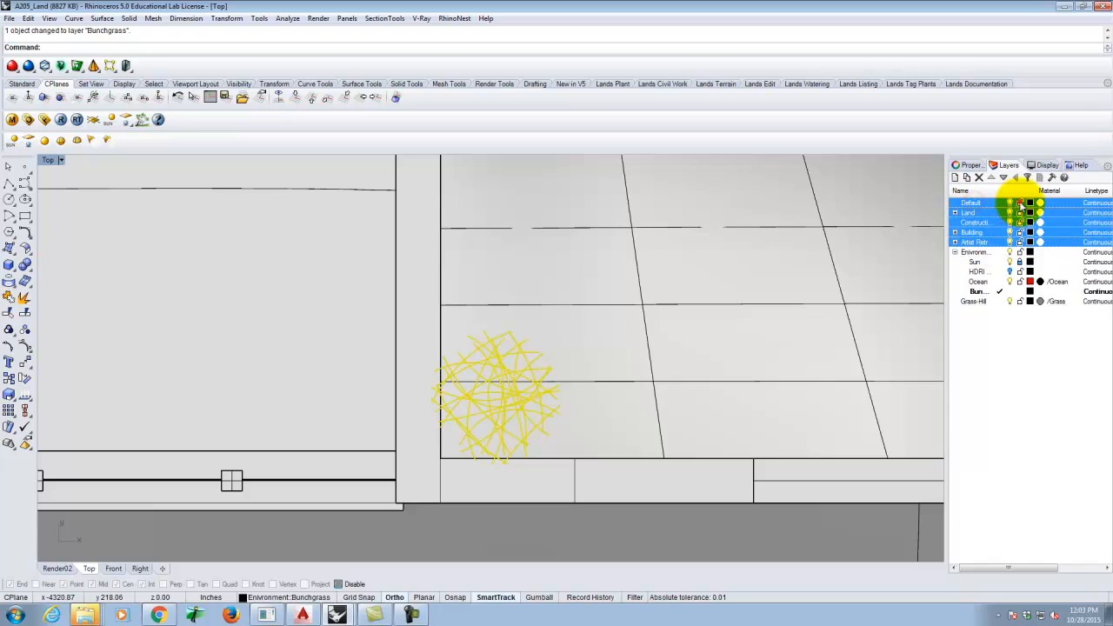
left_click(1018, 203)
left_click(1021, 305)
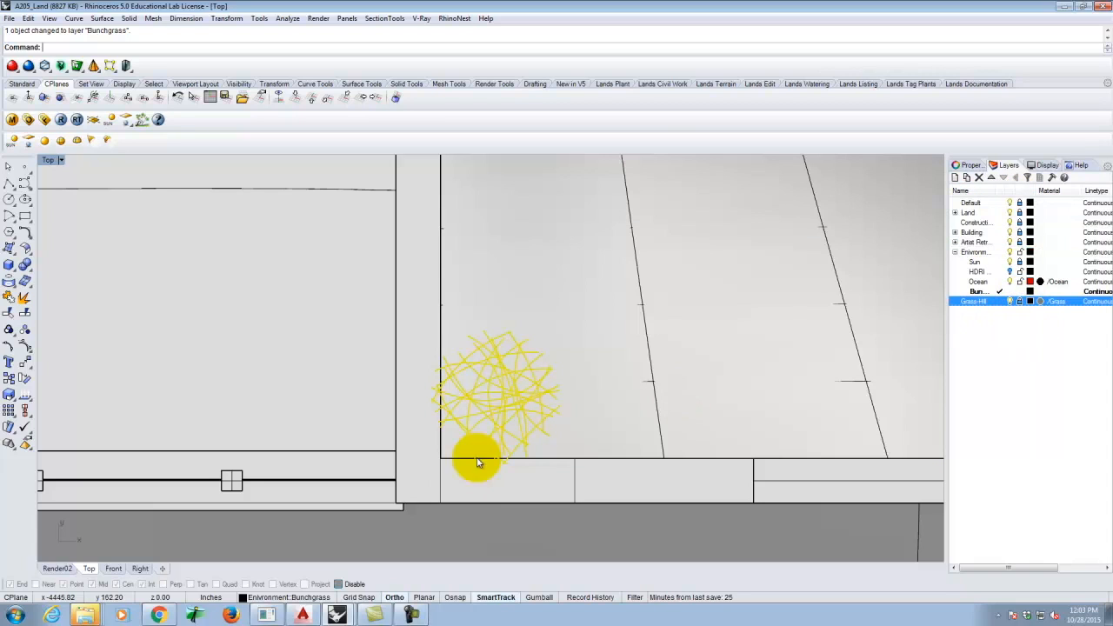
left_click(512, 396)
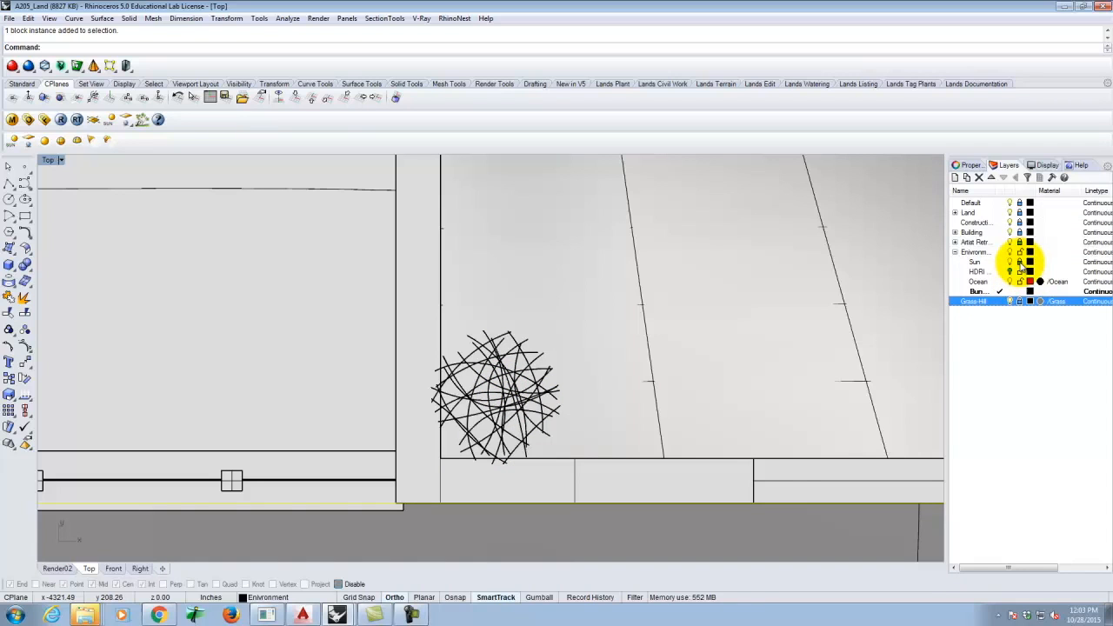
- Undo the accidental move of the grass block and select it again
left_click_drag(513, 314, 480, 371)
key("alt+z")
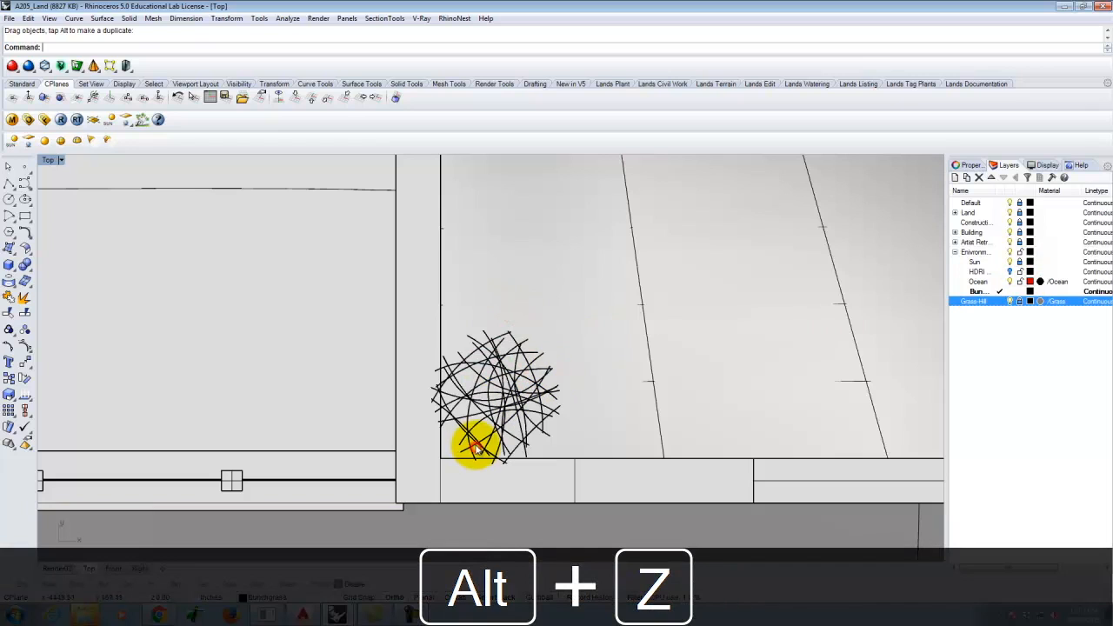
left_click(1022, 283)
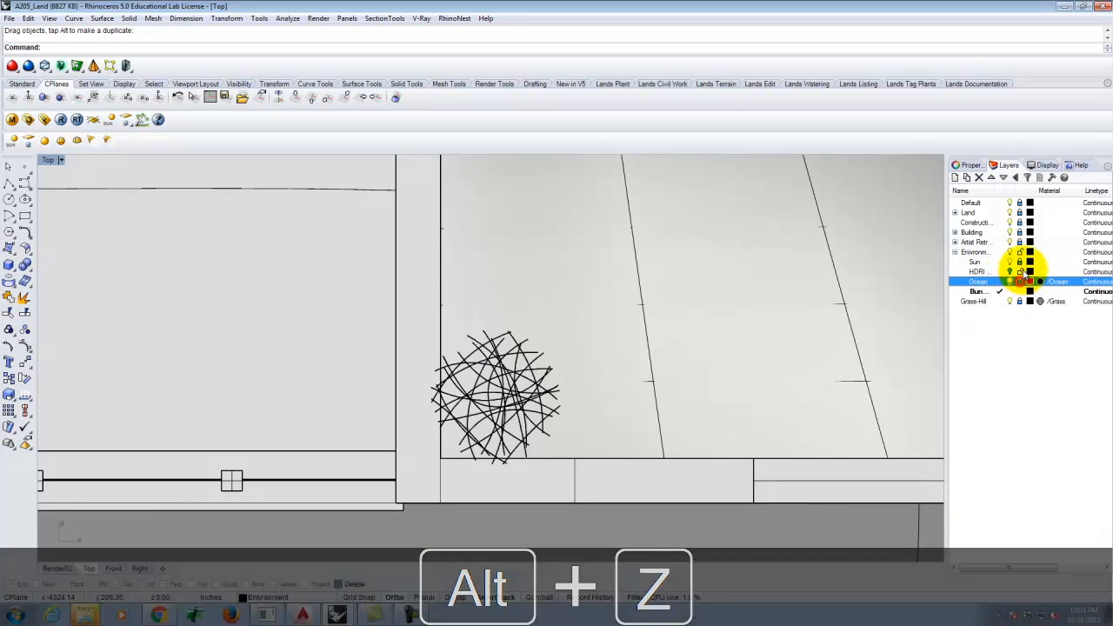
left_click(511, 356)
left_click_drag(592, 311, 477, 428)
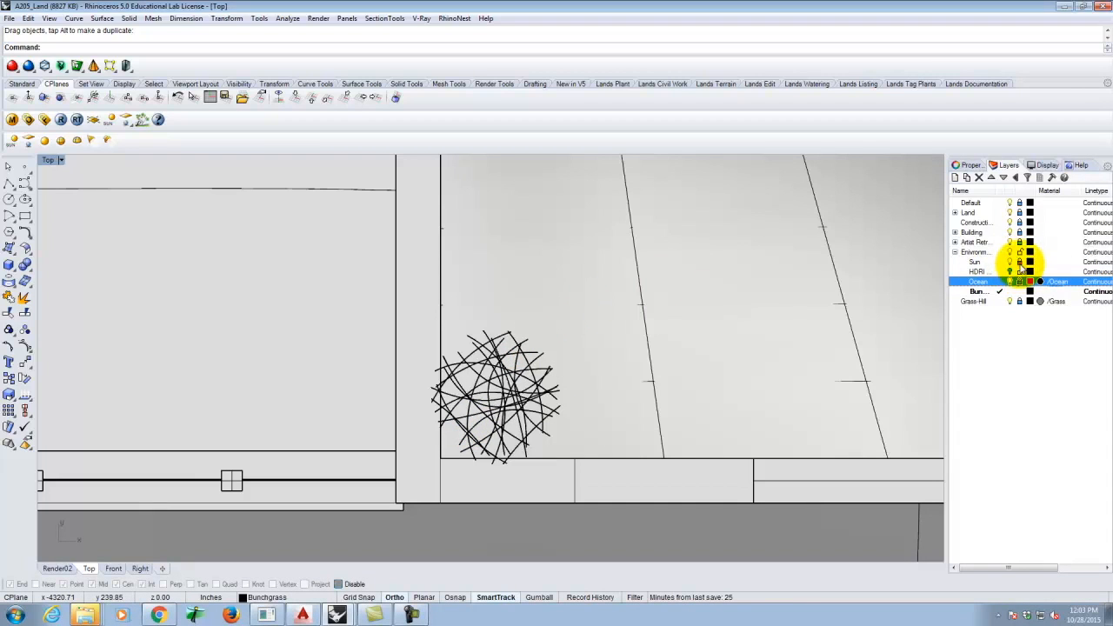
- Show the construction lines again and move the grass instance onto the Bunchgrass layer
left_click(1022, 262)
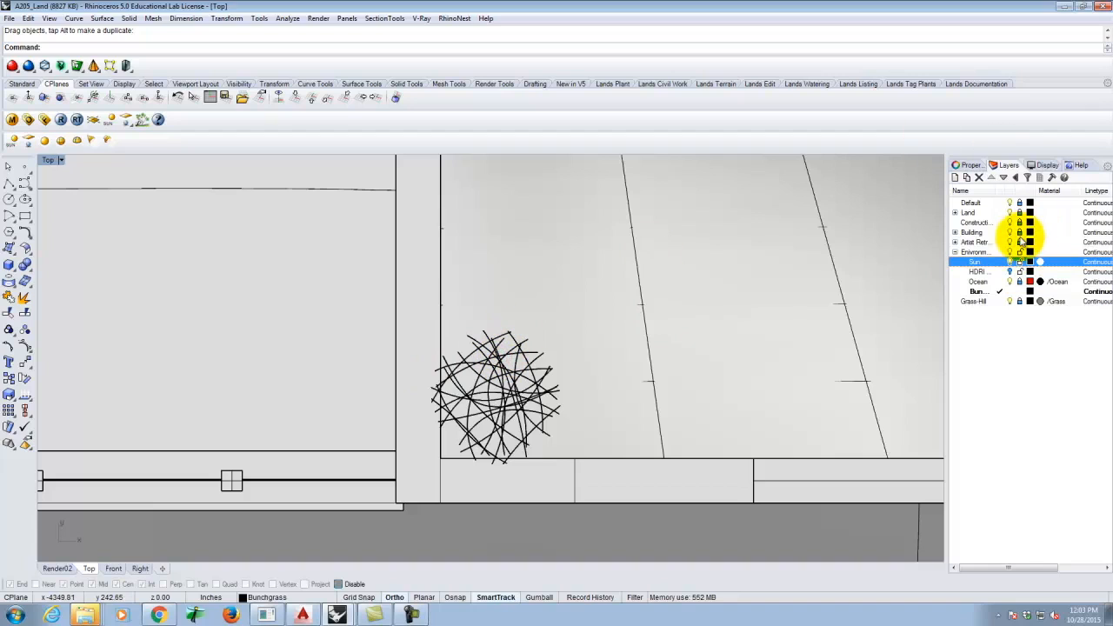
left_click(1021, 236)
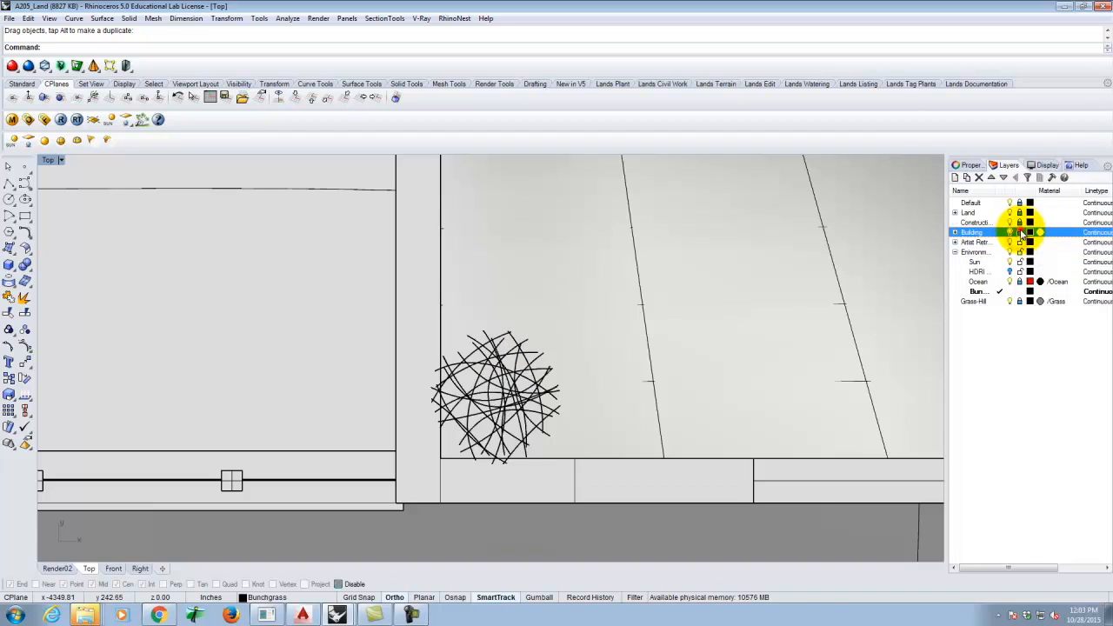
left_click(1022, 223)
left_click(1021, 202)
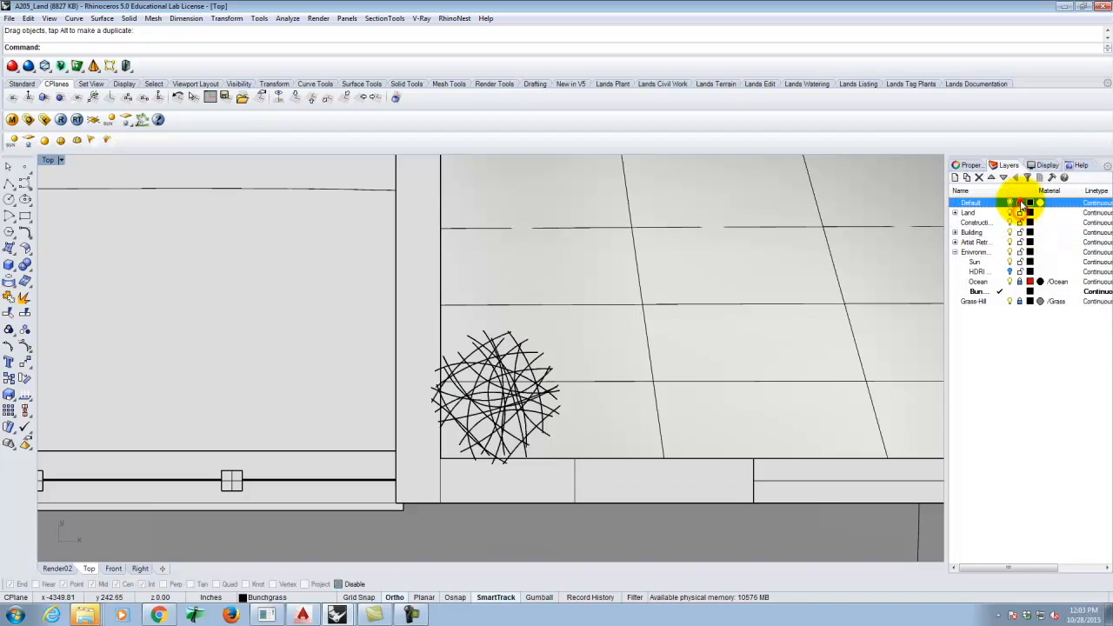
left_click(1021, 282)
left_click(1021, 301)
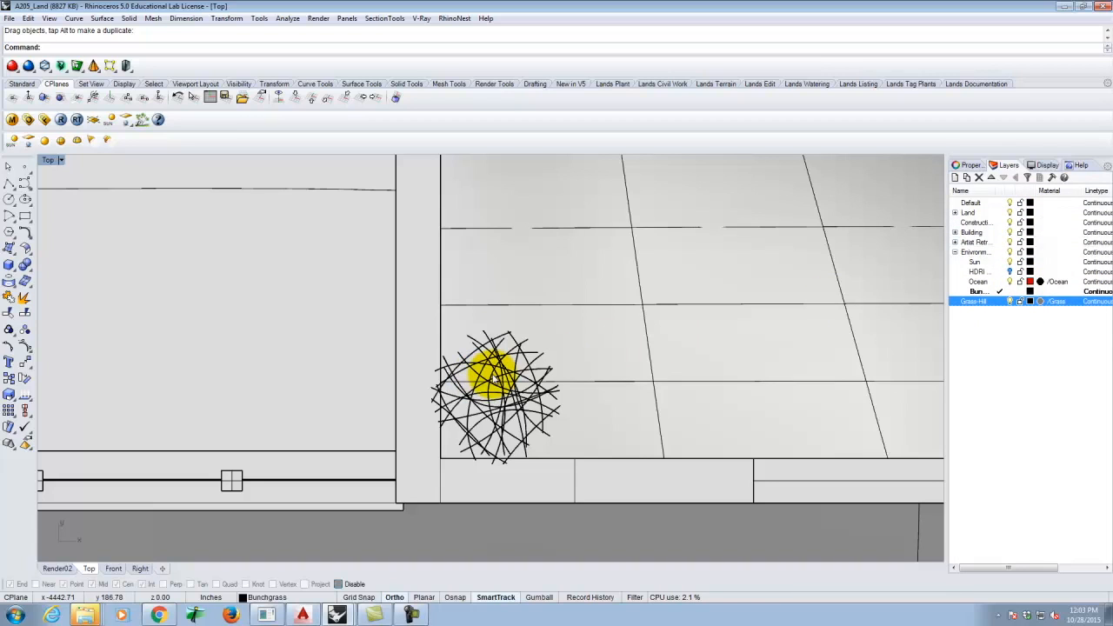
left_click(498, 373)
left_click(544, 422)
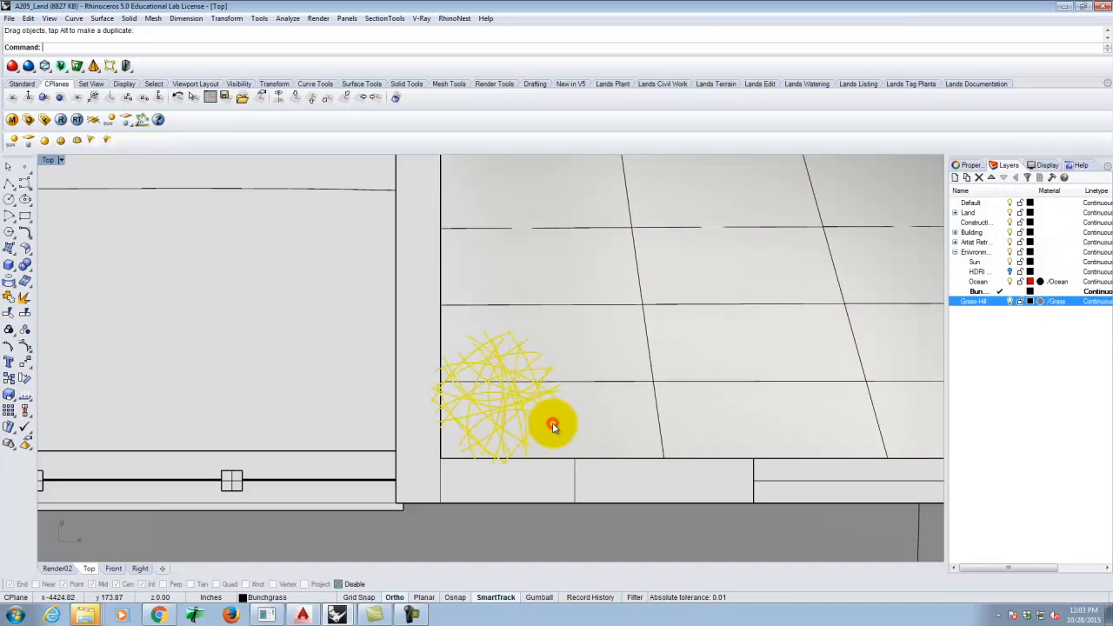
right_click(983, 291)
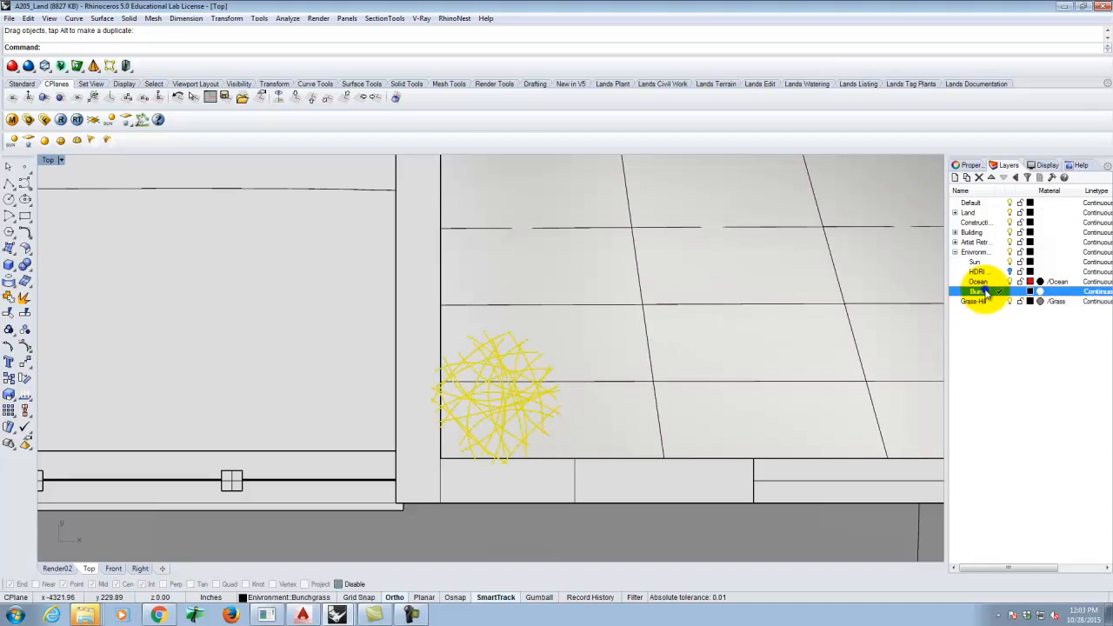
left_click(1029, 495)
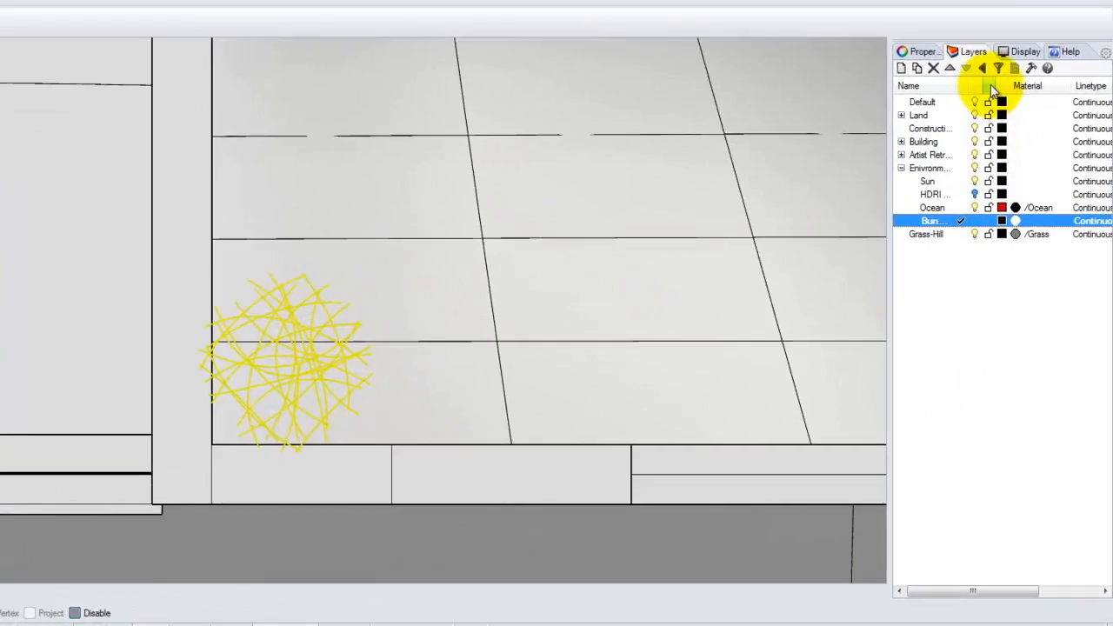
- Lock the Default, Land, Building, Sun and Ocean layers plus the layer below Building
left_click(1023, 206)
left_click(974, 69)
left_click(973, 84)
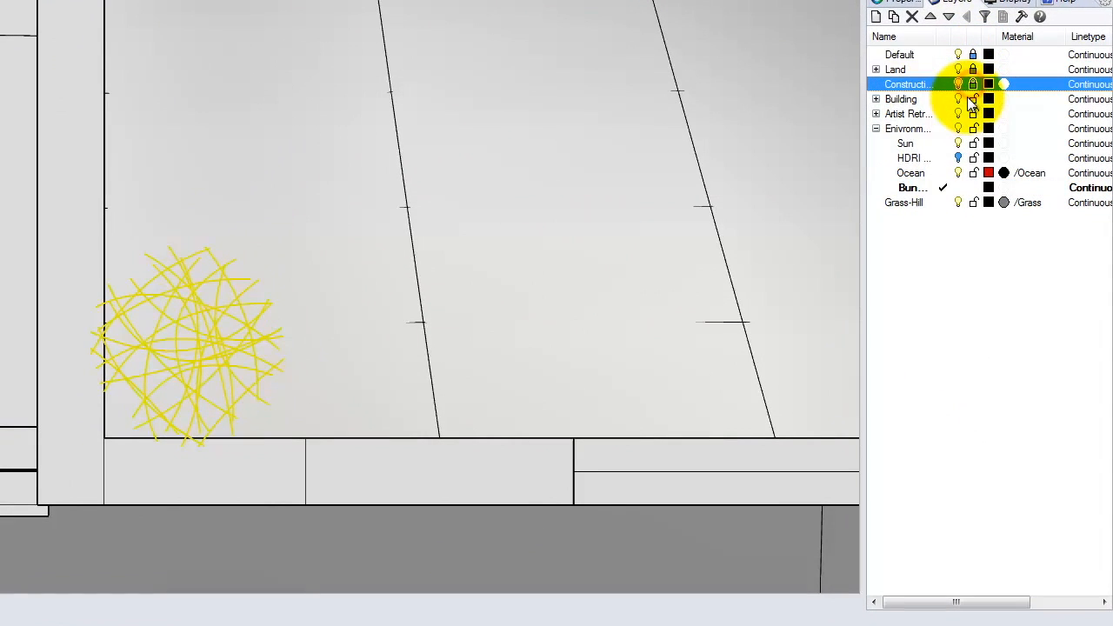
left_click(973, 99)
left_click(974, 114)
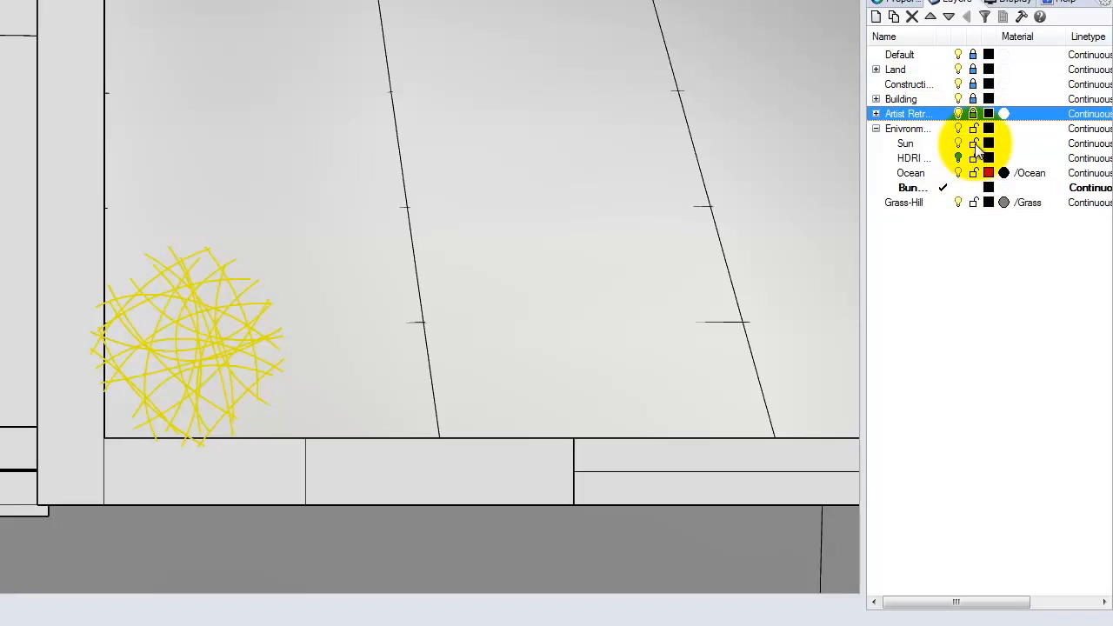
left_click(975, 144)
left_click(973, 173)
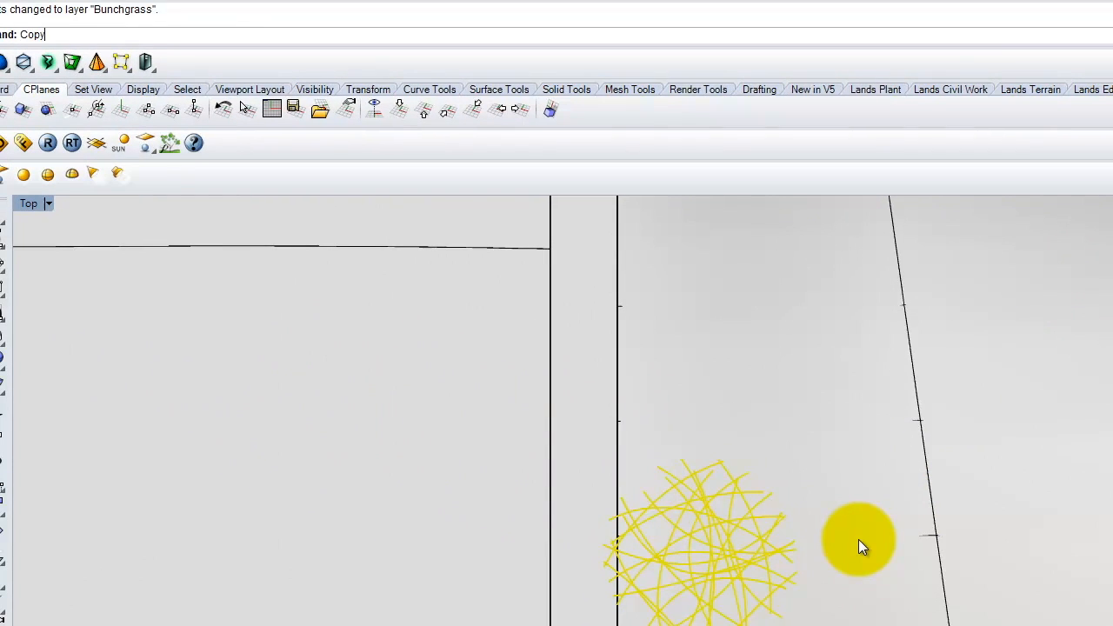
- Copy the bunchgrass six times along the strip's bottom rows
left_click(677, 550)
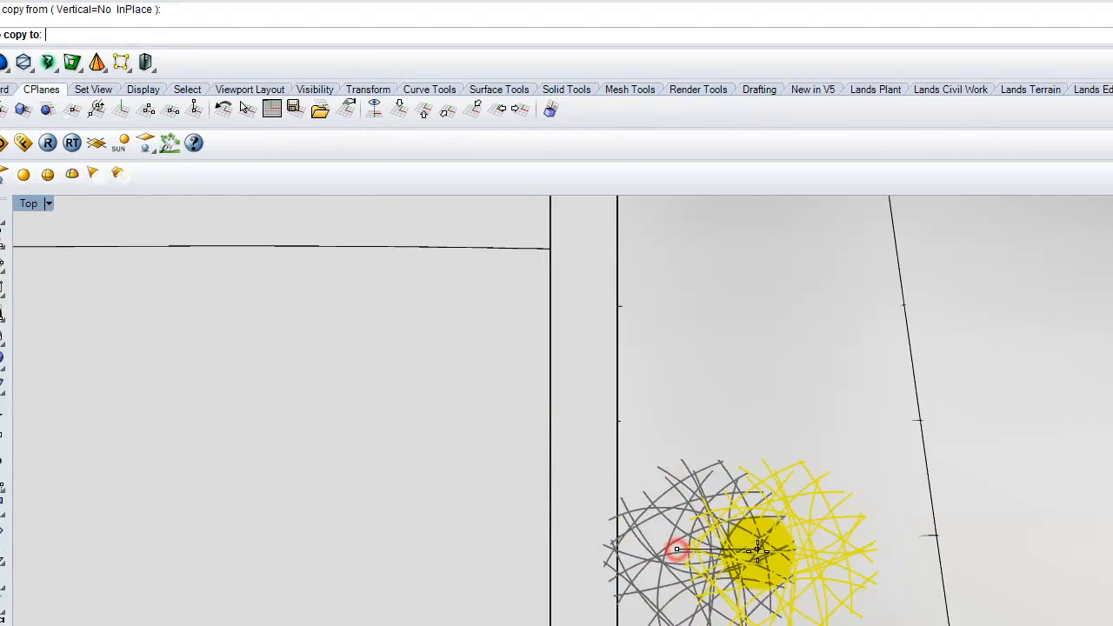
left_click(809, 550)
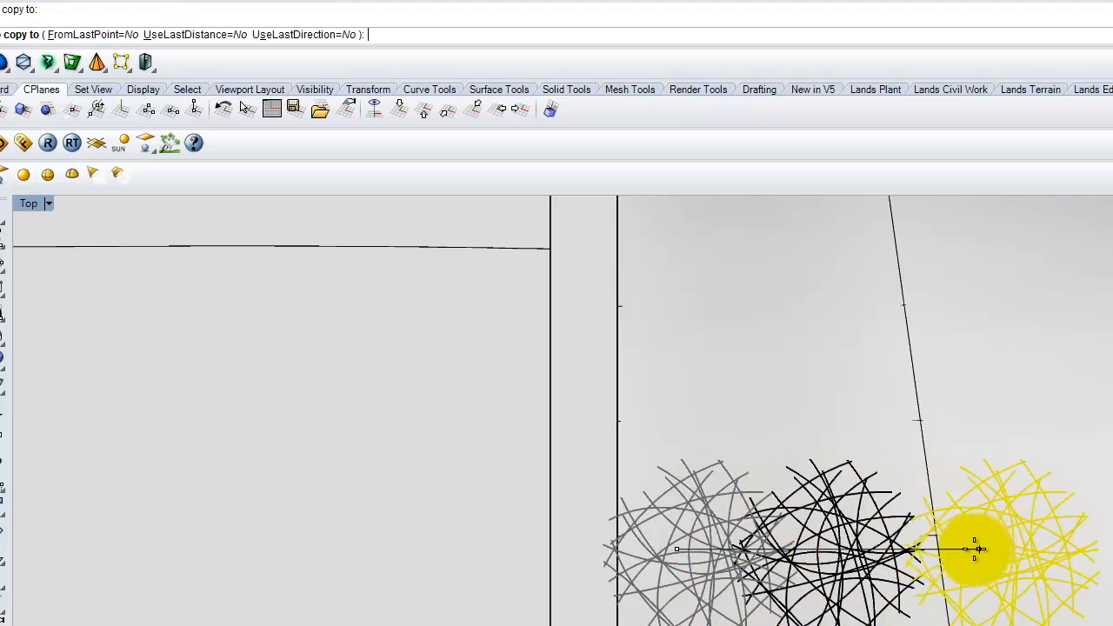
left_click(946, 548)
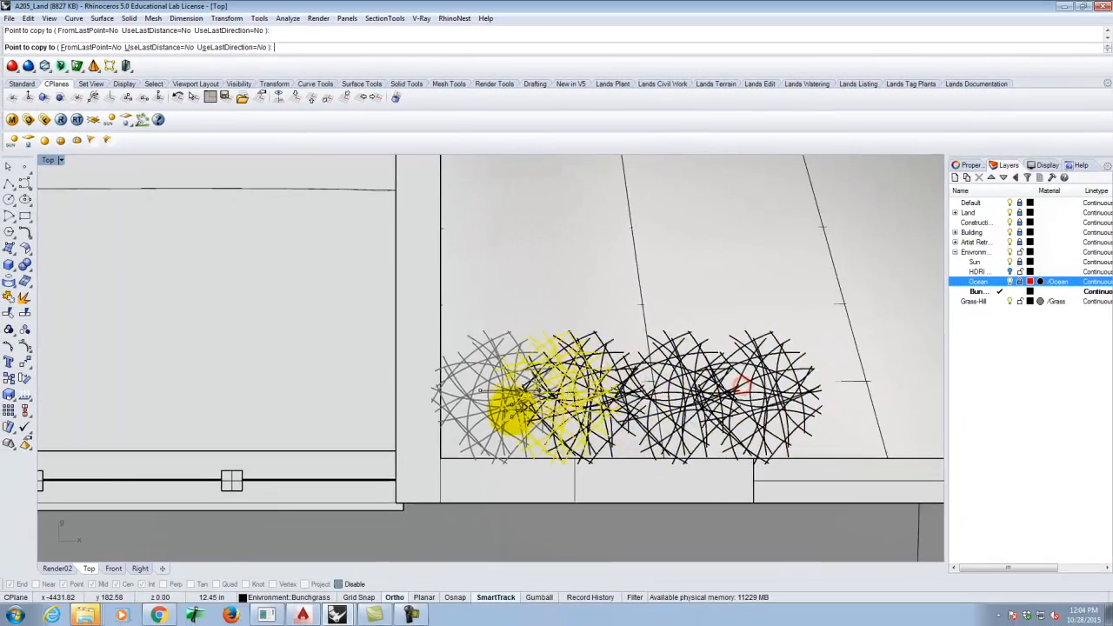
left_click(668, 396)
left_click(725, 397)
left_click(782, 395)
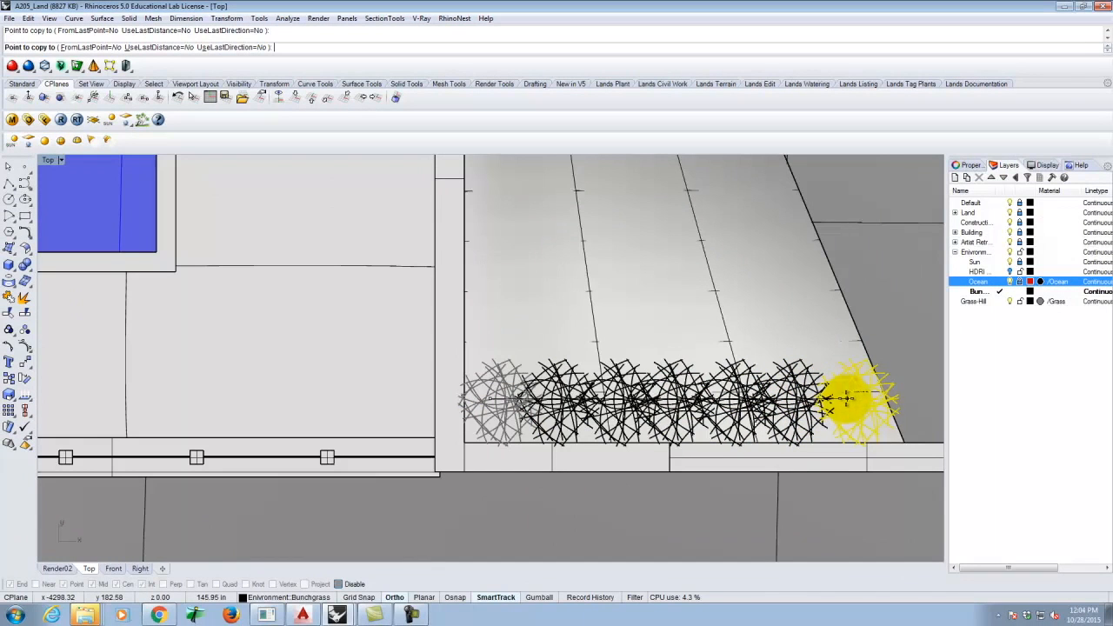
left_click(857, 398)
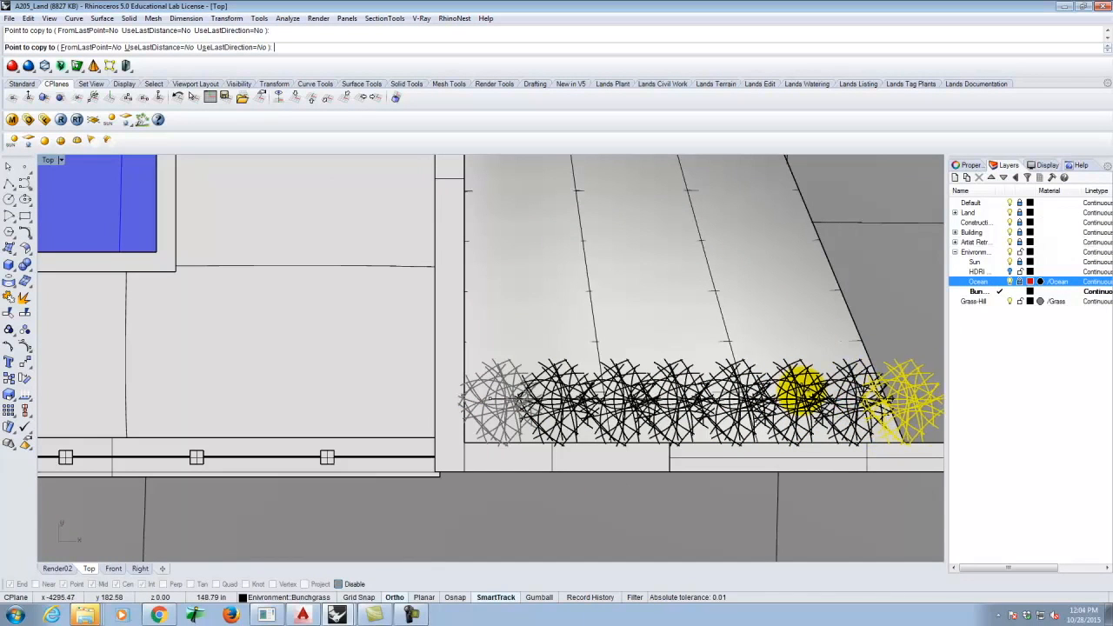
scroll(489, 360, "up", 2)
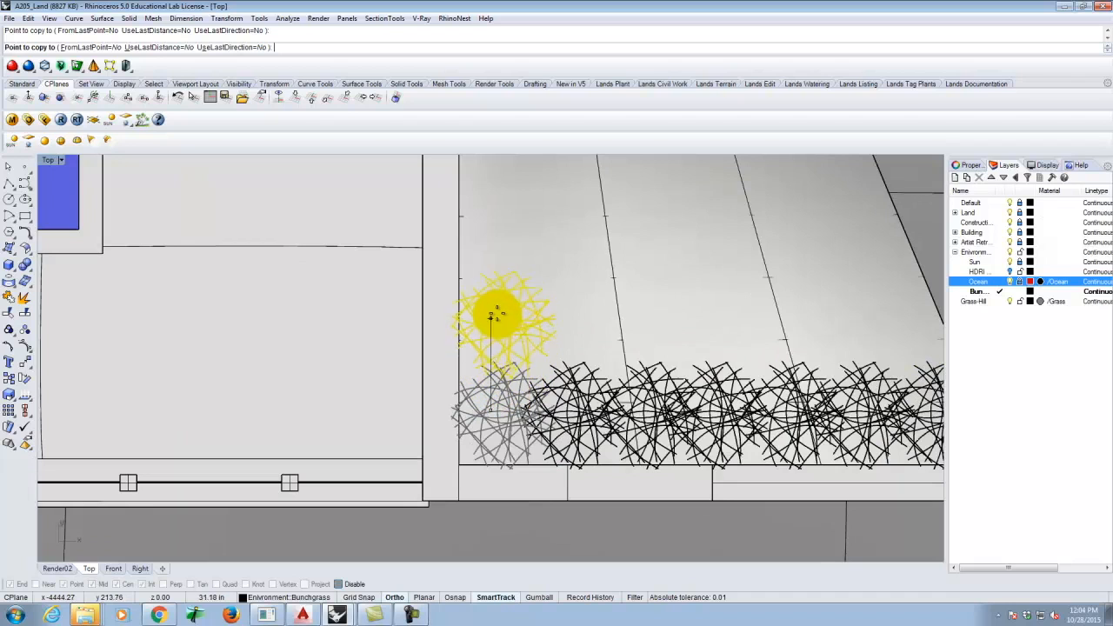
- Add bunchgrass copies up the left edge and into the inner-corner gaps, then finish copying
left_click(497, 354)
left_click(497, 300)
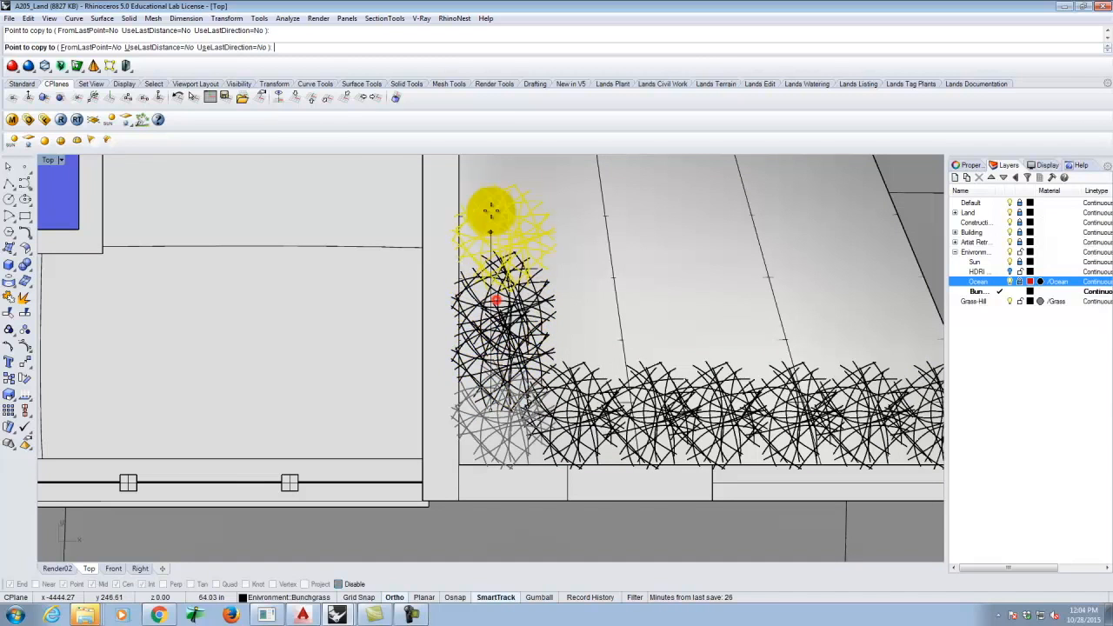
scroll(492, 269, "down", 3)
scroll(497, 467, "up", 2)
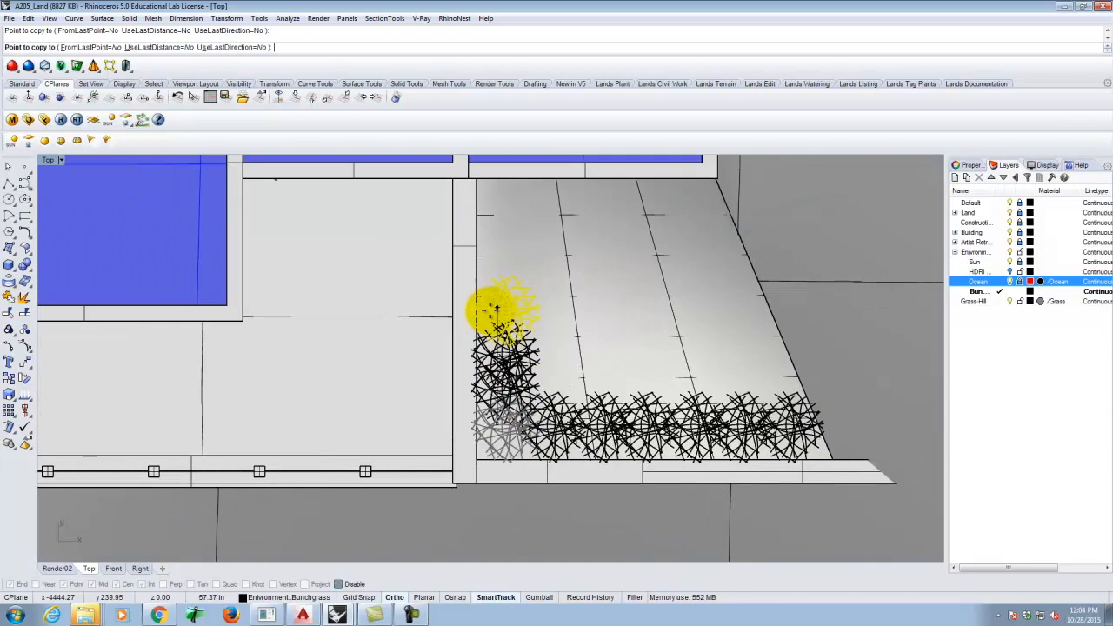
left_click(491, 310)
left_click(489, 276)
left_click(487, 241)
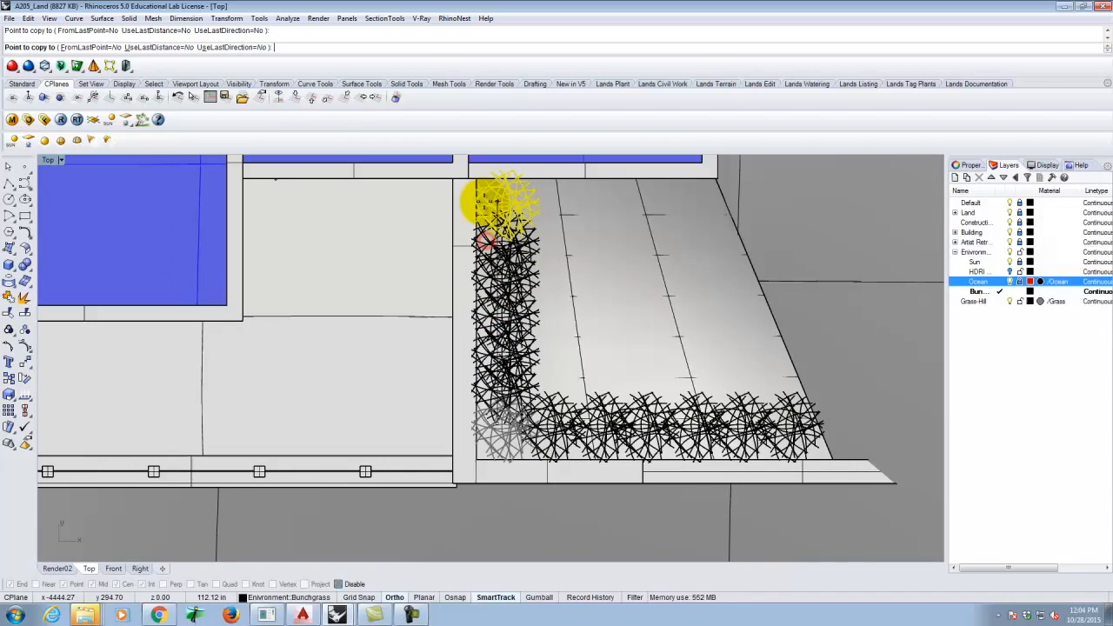
left_click(484, 202)
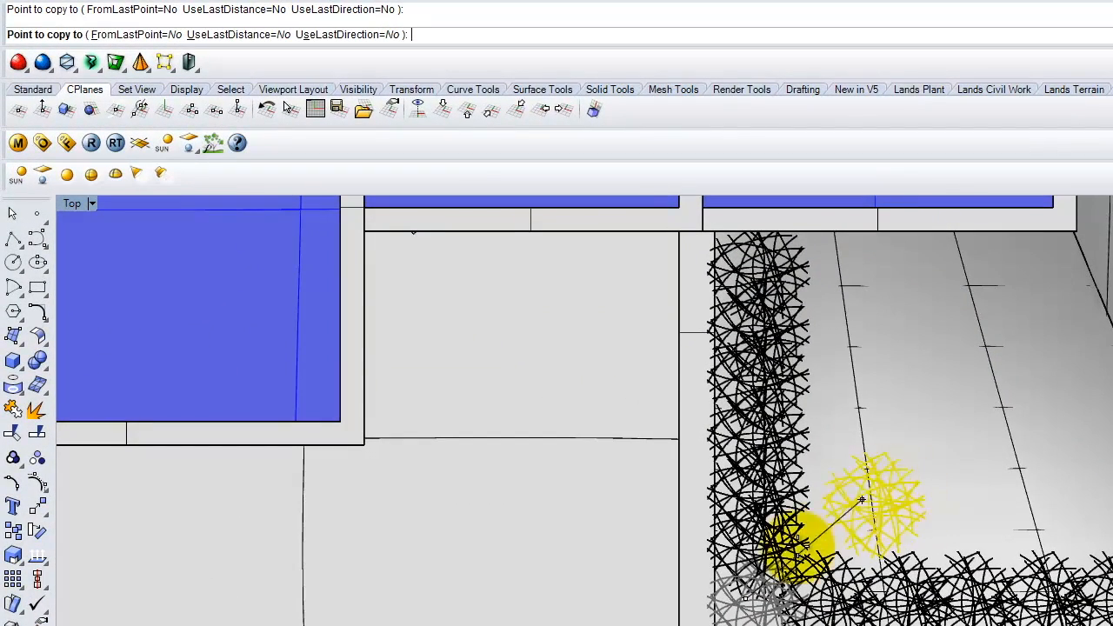
left_click(790, 461)
left_click(830, 520)
left_click(900, 559)
key("Return")
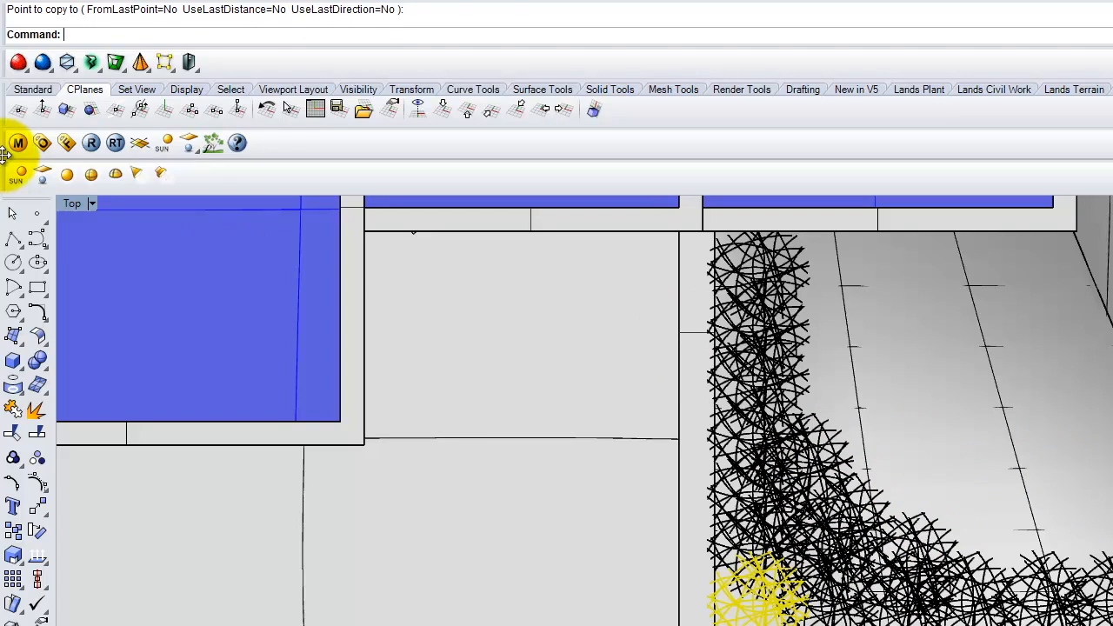
- Maximize a steeply orbited perspective view and select the grass clump by the wall corner
double_click(74, 204)
right_click_drag(1108, 332, 1018, 340)
double_click(772, 202)
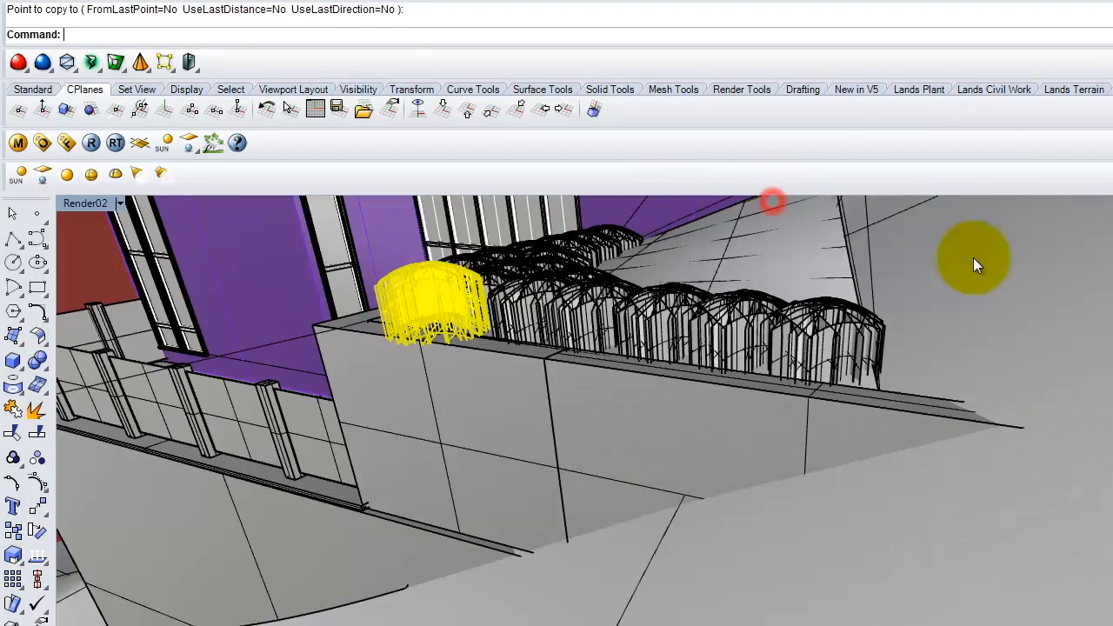
right_click_drag(610, 414, 672, 426)
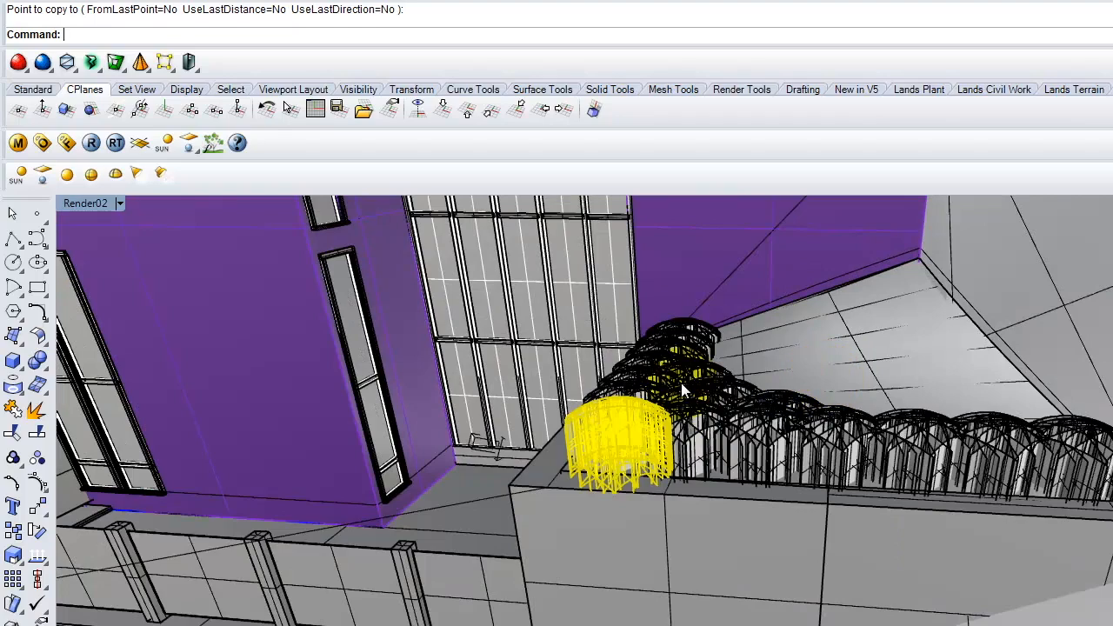
right_click_drag(773, 329, 591, 456)
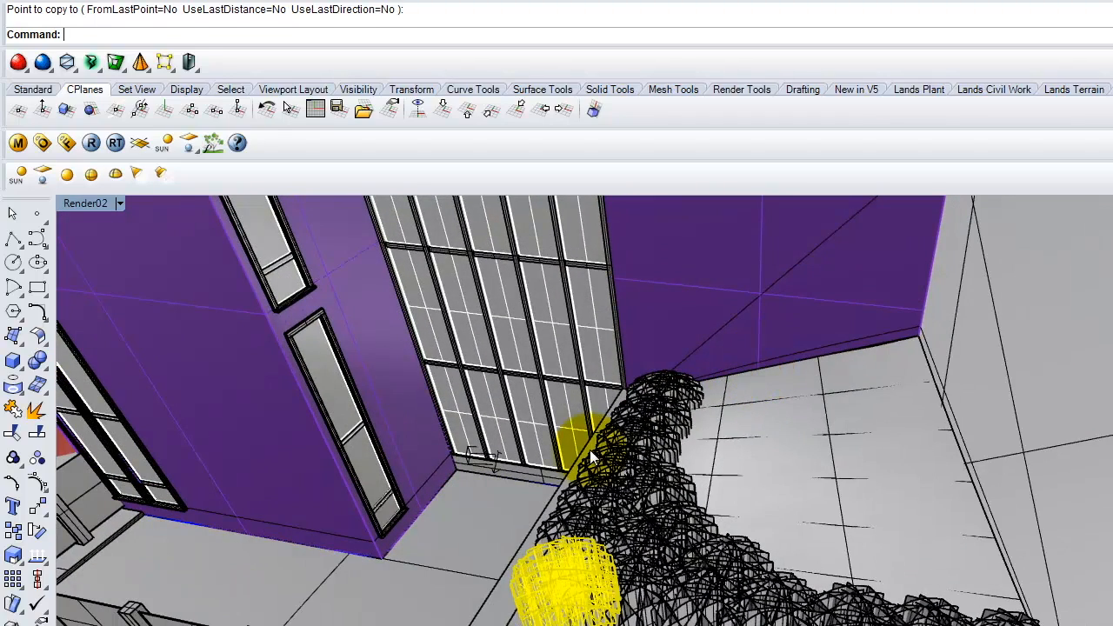
left_click(787, 514)
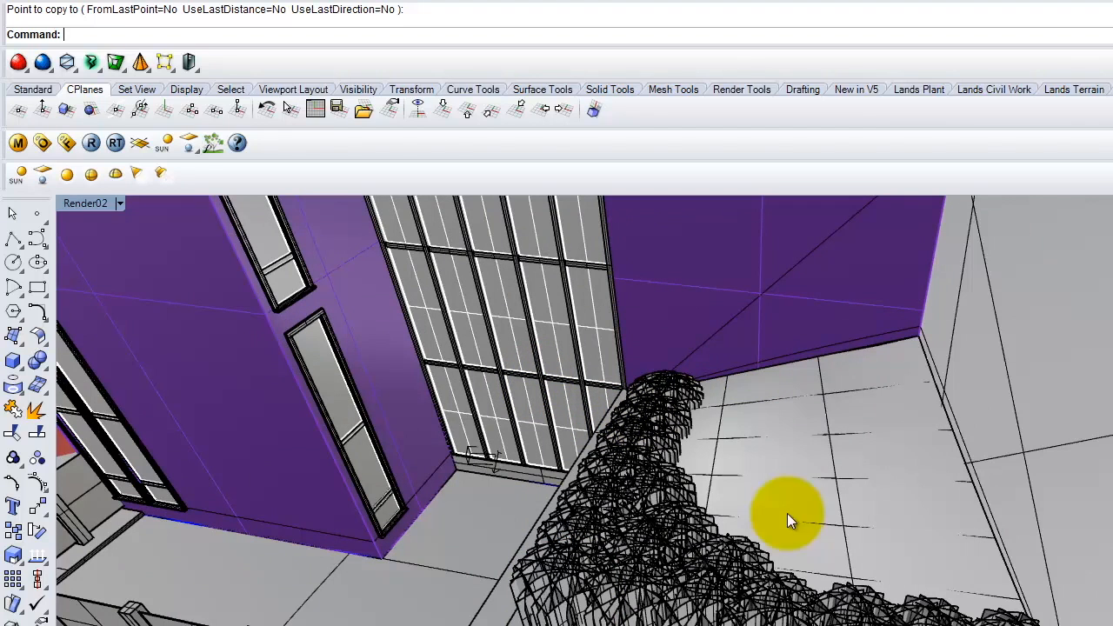
left_click(683, 386)
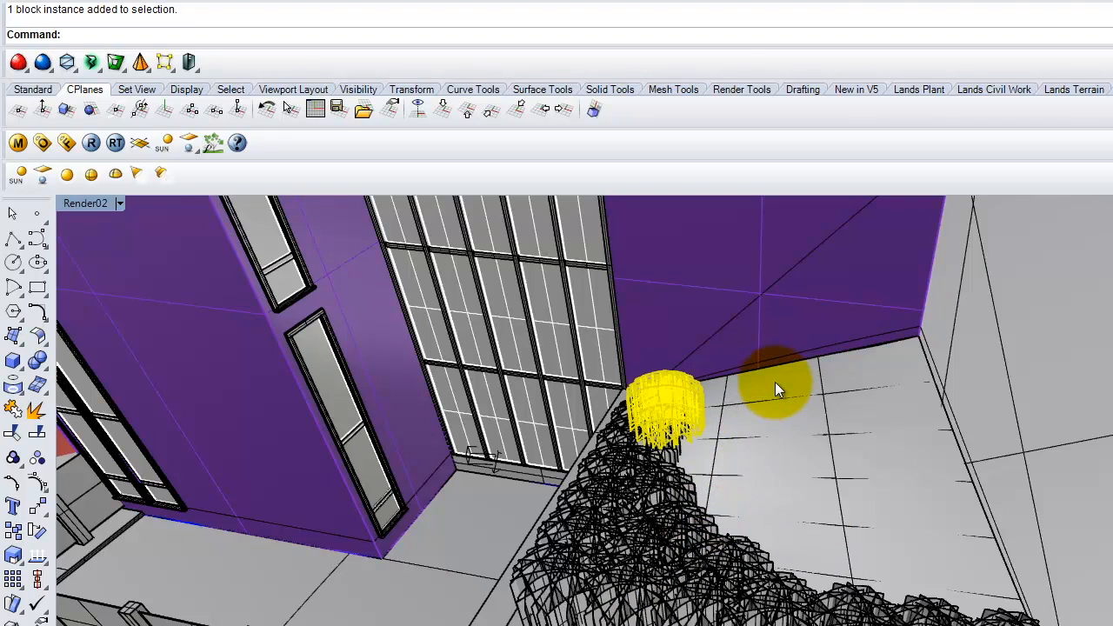
- Copy the grass clump to a spot just beside it near the wall
type("Copy")
key("Return")
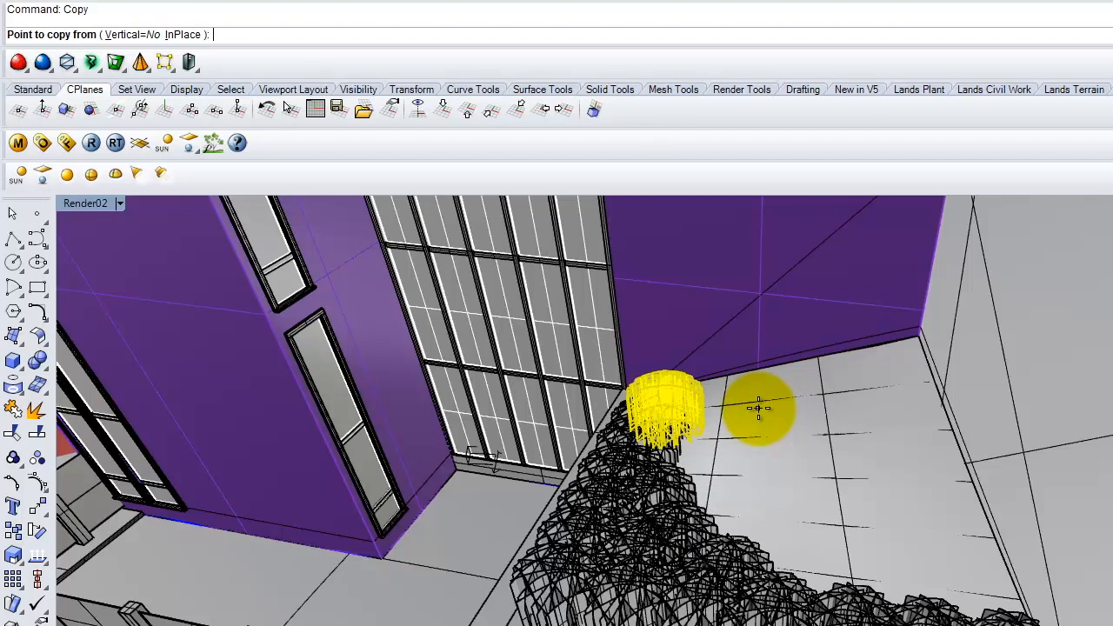
left_click(761, 408)
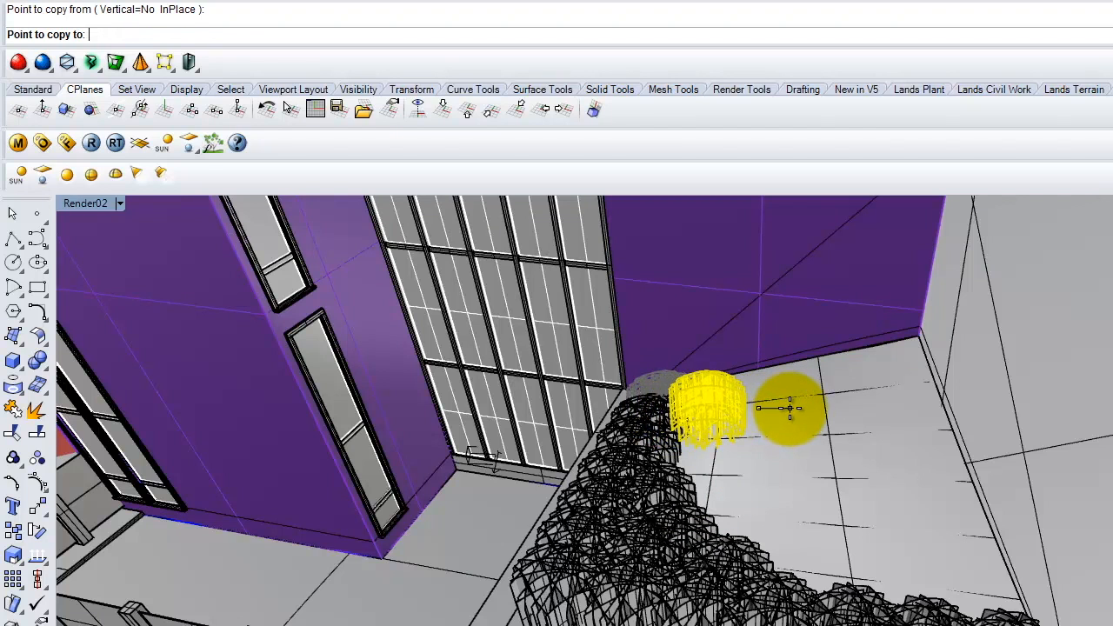
left_click(787, 407)
key("Return")
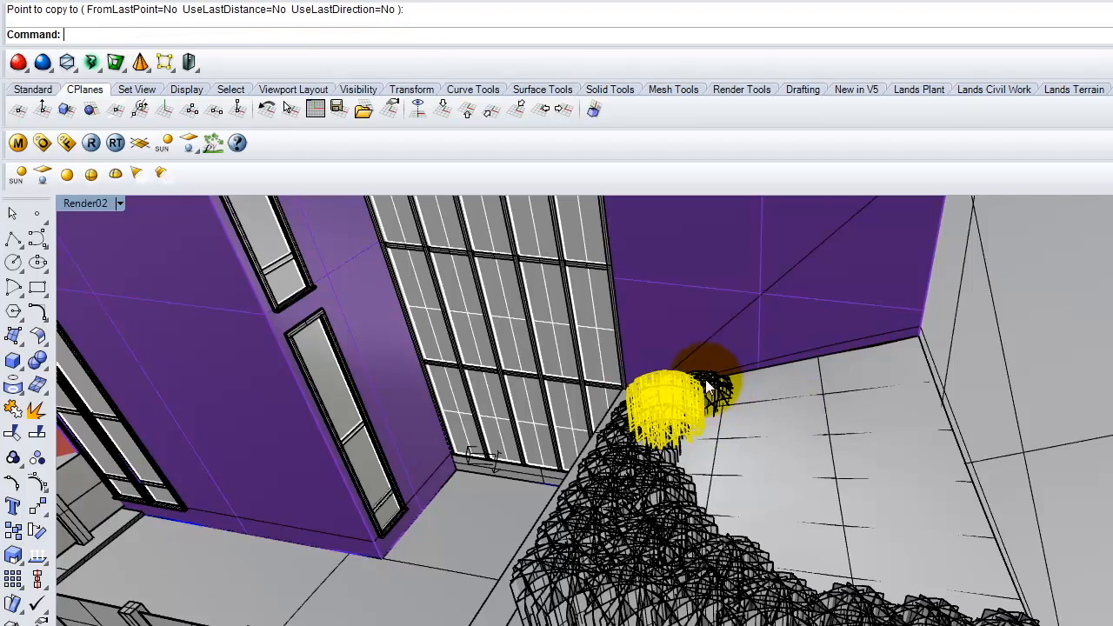
- Move the new copy vertically onto the terrain, then restore four viewports
left_click(723, 388)
type("Mov")
key("Return")
type("v")
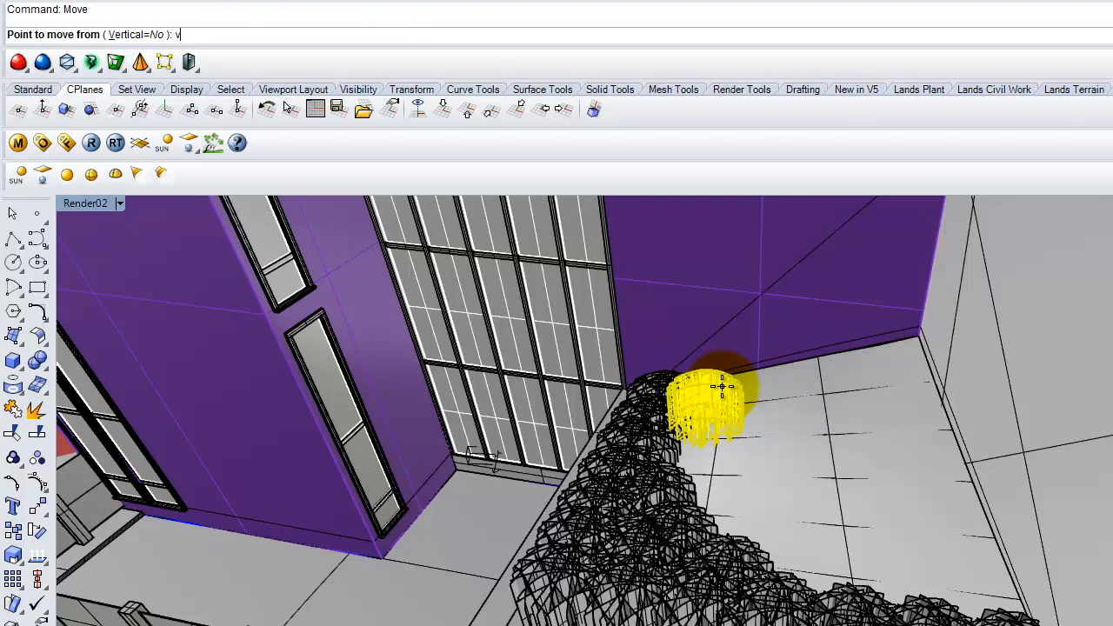
left_click(722, 395)
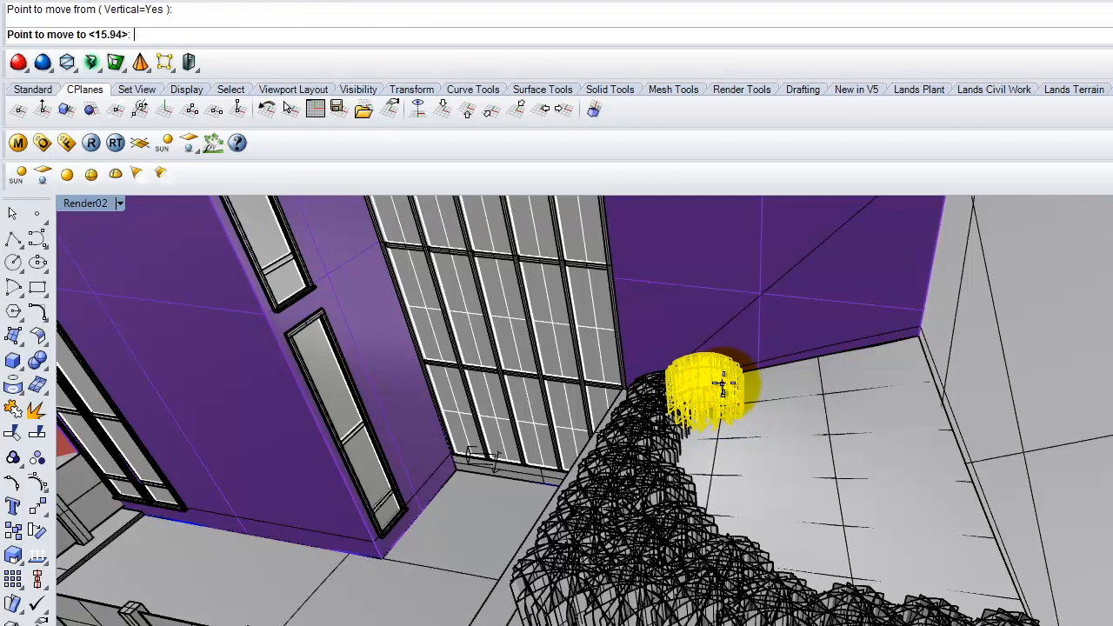
left_click(729, 397)
double_click(79, 204)
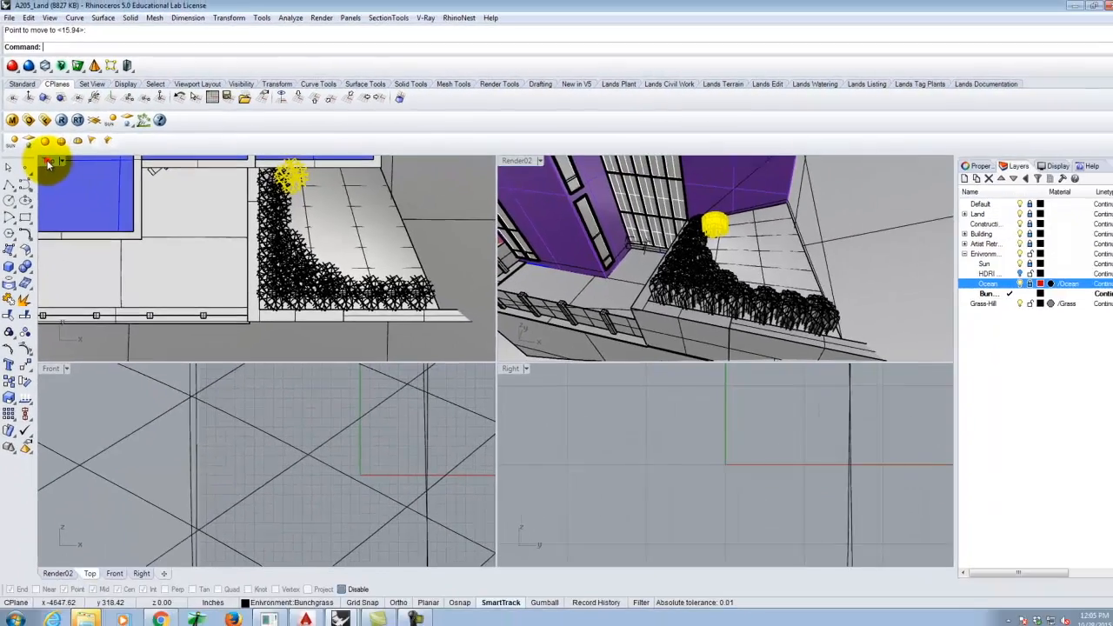
- In a maximized Top view, copy the grass clump to six points along the strip's curved right edge
double_click(48, 163)
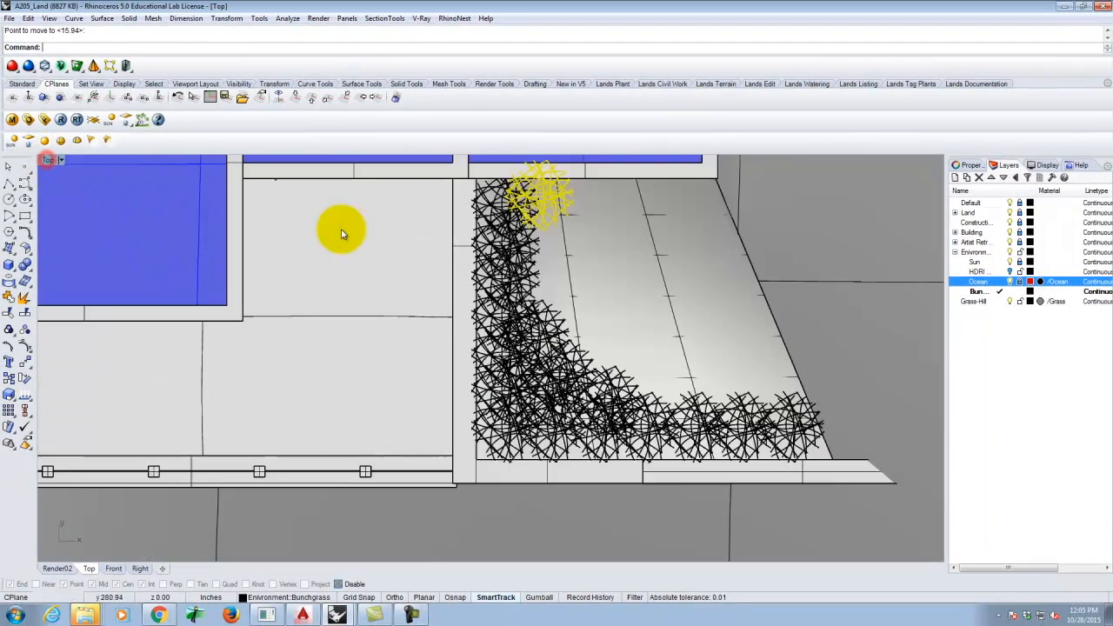
type("py")
key("Return")
left_click(492, 234)
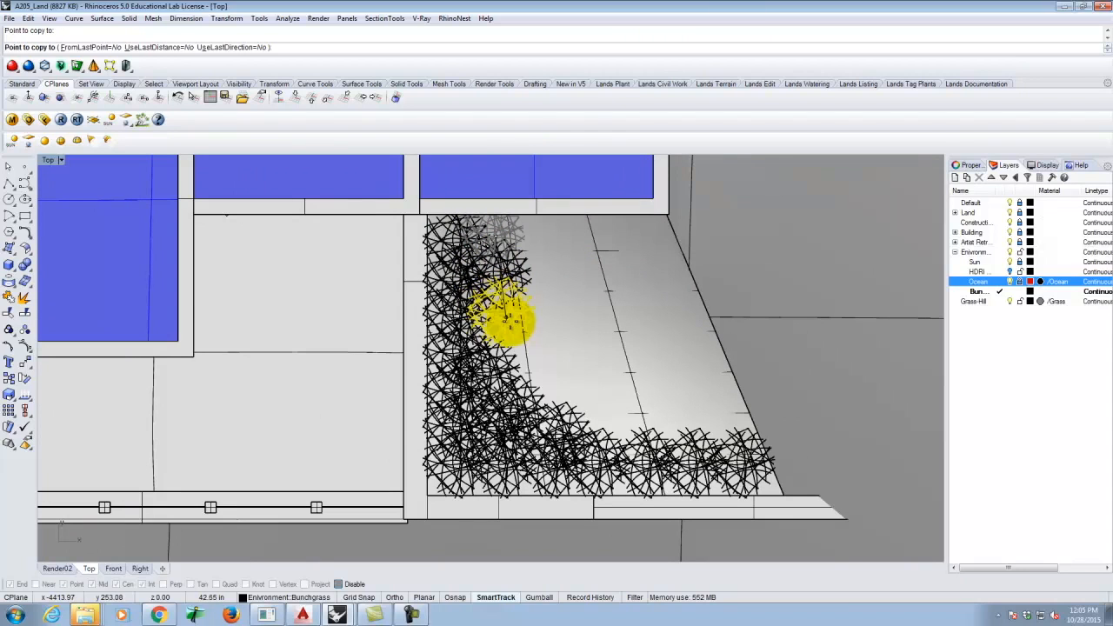
left_click(510, 321)
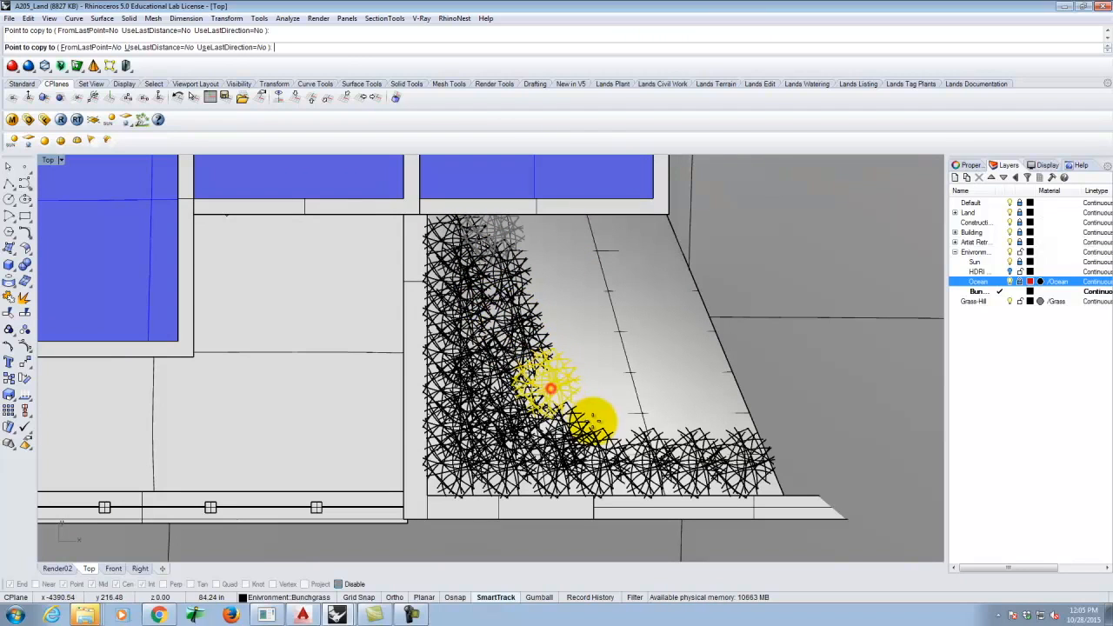
left_click(580, 412)
left_click(616, 422)
left_click(652, 427)
left_click(683, 426)
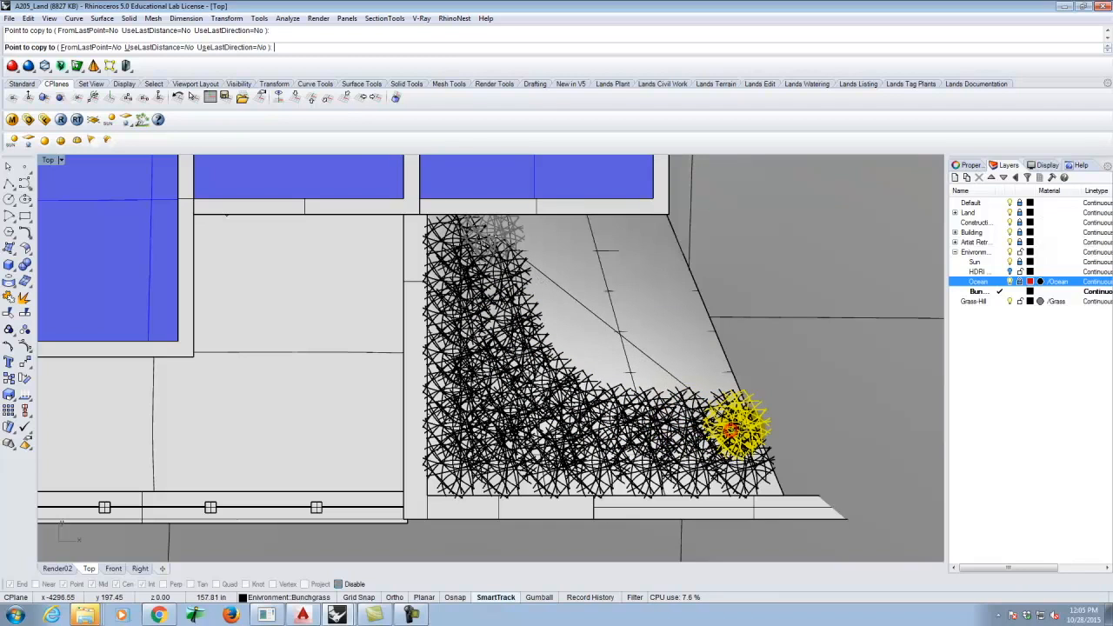
left_click(718, 380)
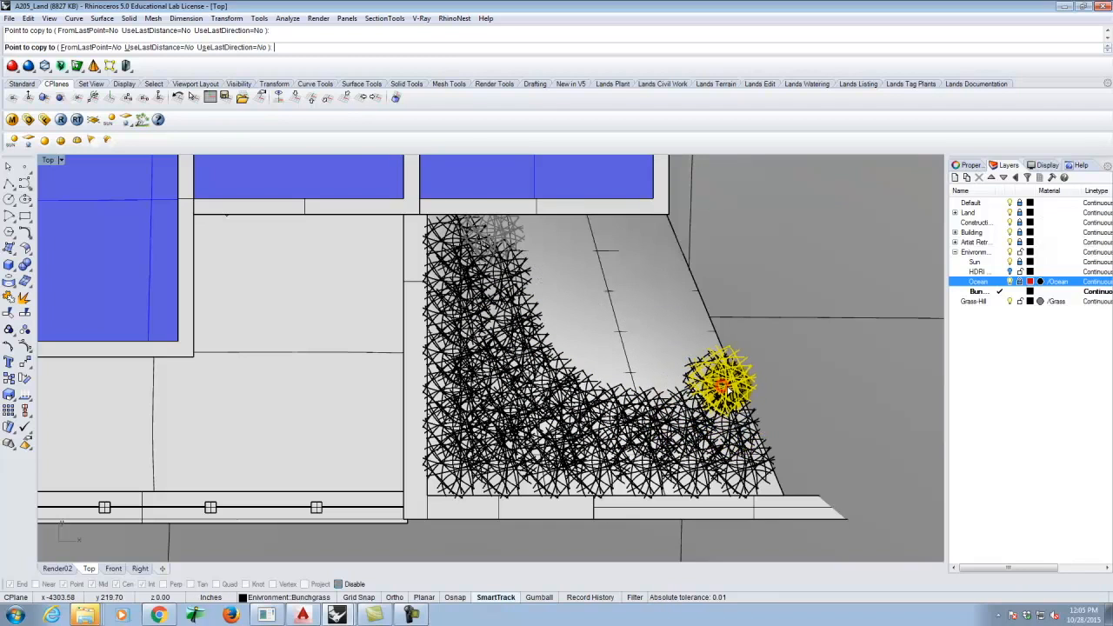
key("Return")
left_click(719, 372)
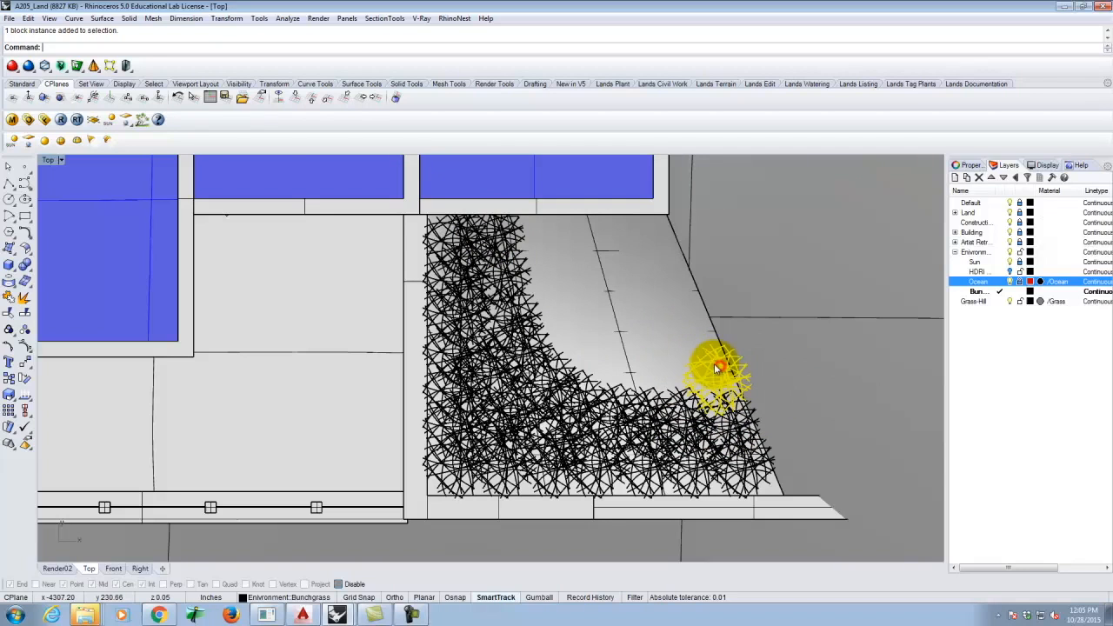
double_click(50, 161)
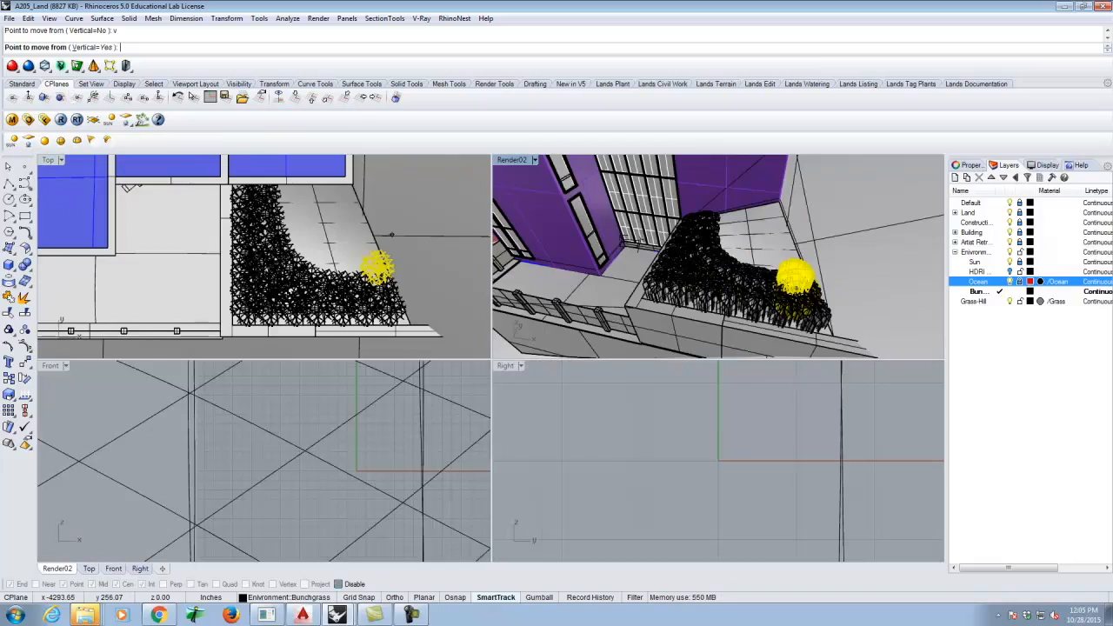
- Finish the vertical move so the latest grass copy sits on the terrain
scroll(780, 257, "up", 8)
scroll(773, 257, "down", 6)
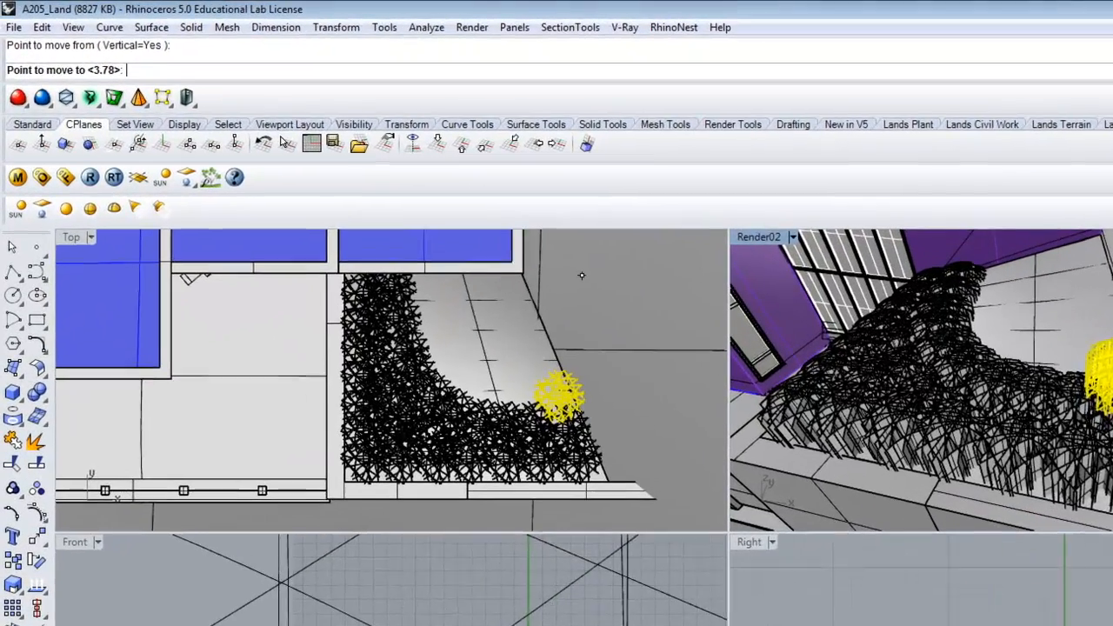
left_click(773, 251)
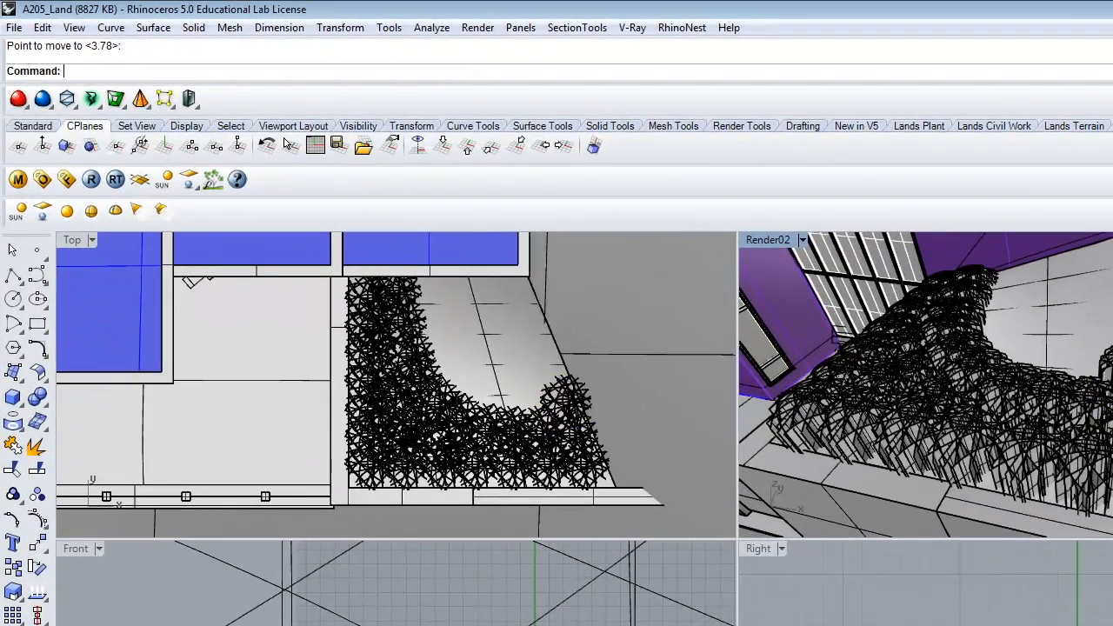
- Copy the edge grass clump to three spots left of it in the strip
left_click(1112, 370)
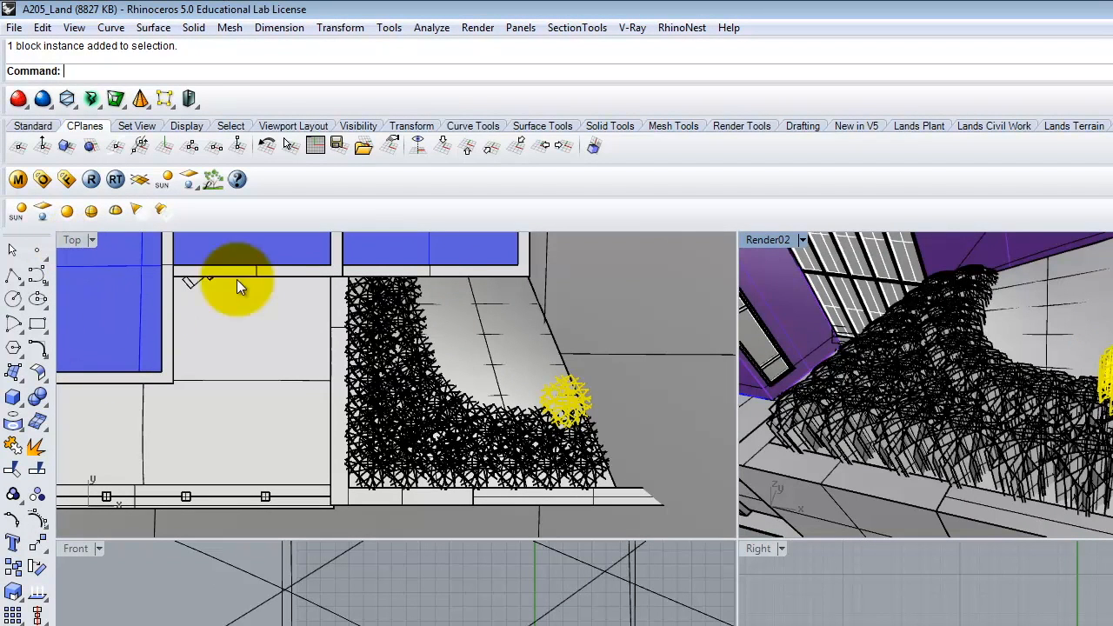
type("Copy")
key("Return")
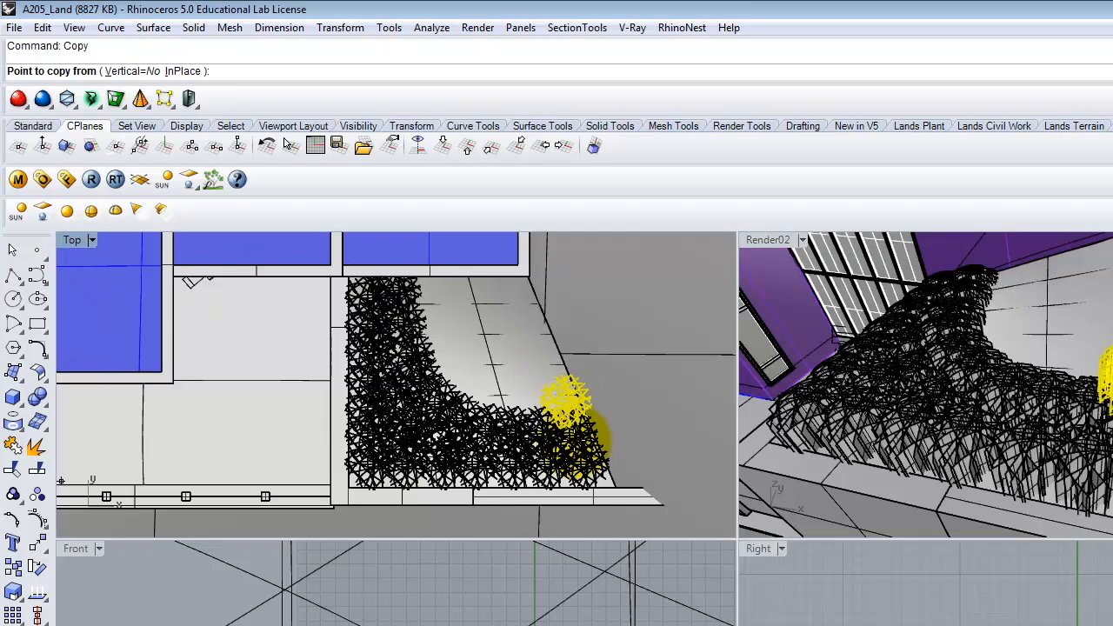
left_click(574, 394)
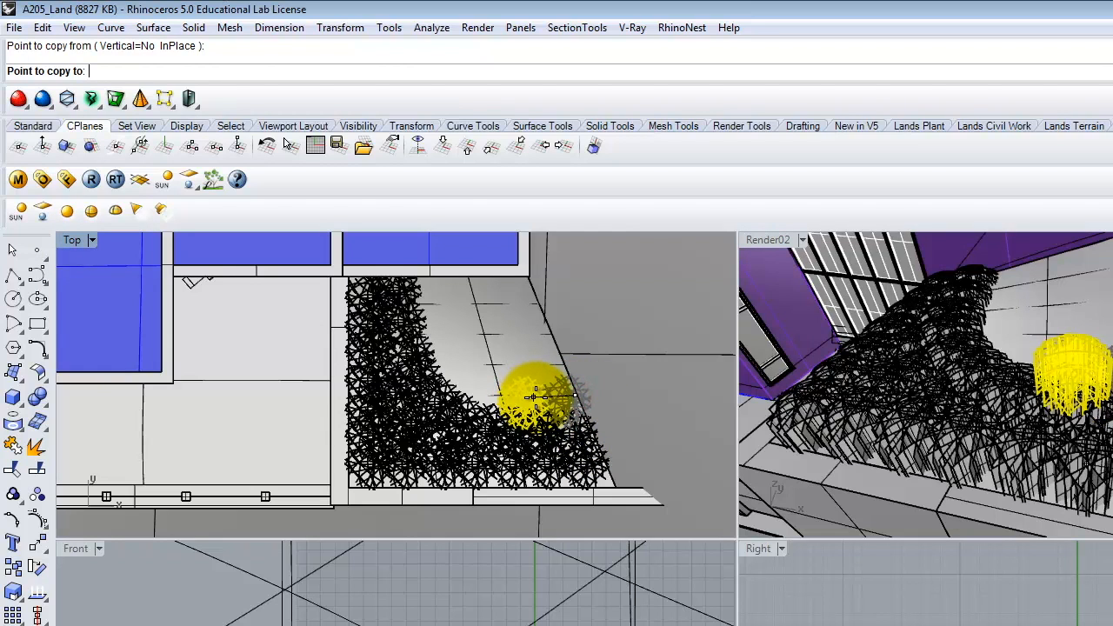
left_click(533, 397)
left_click(512, 396)
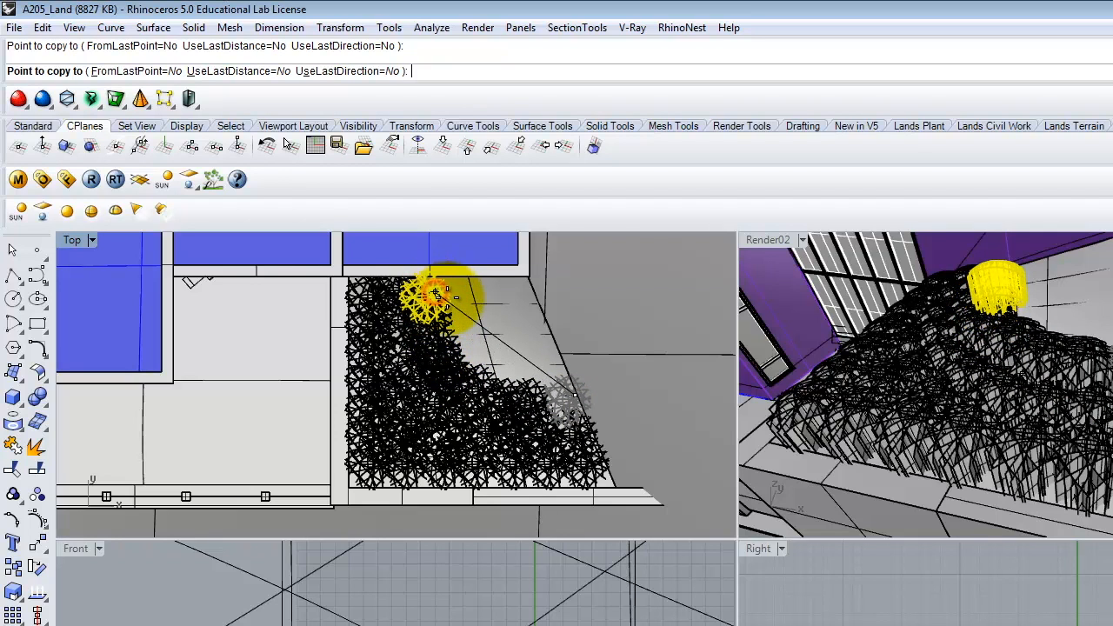
left_click(436, 293)
key("Return")
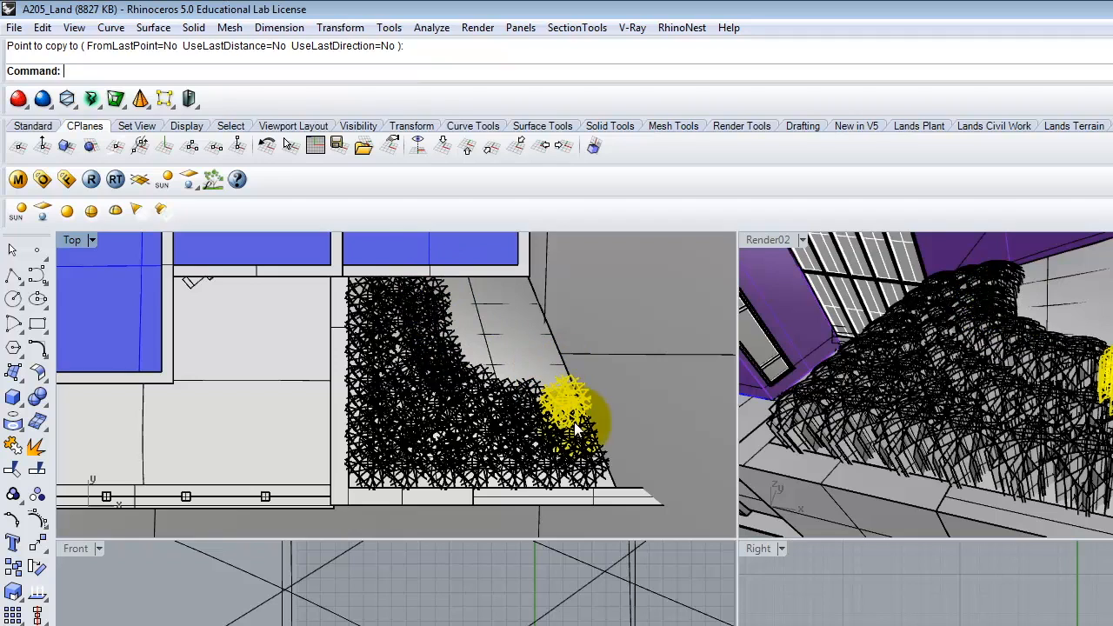
- Repeat Copy to place one more grass clump in the strip's bare area
key("Return")
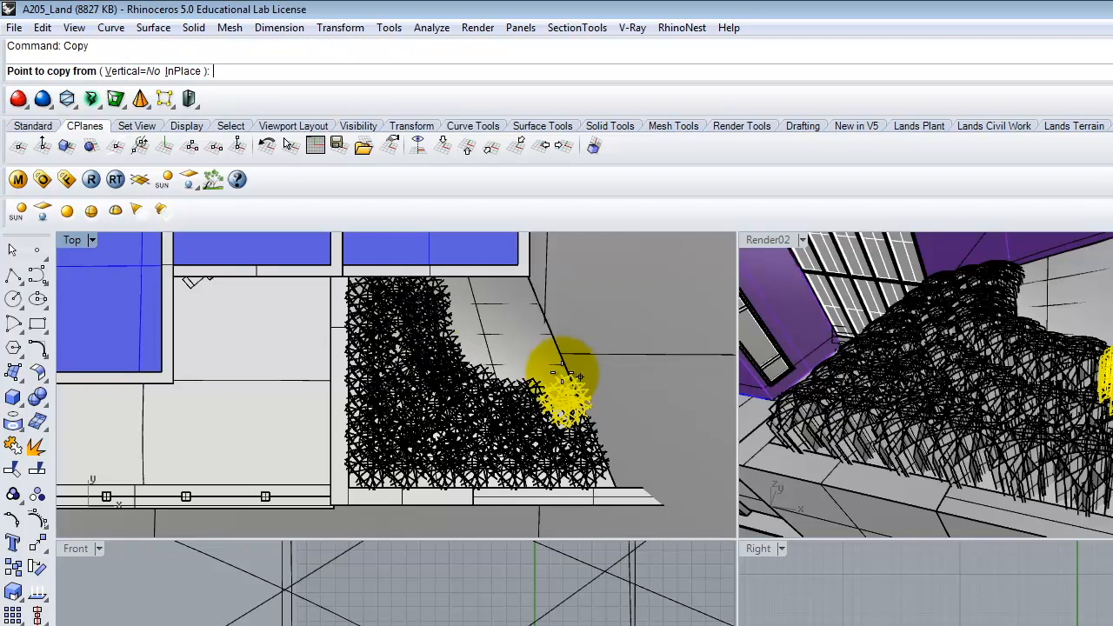
left_click(567, 389)
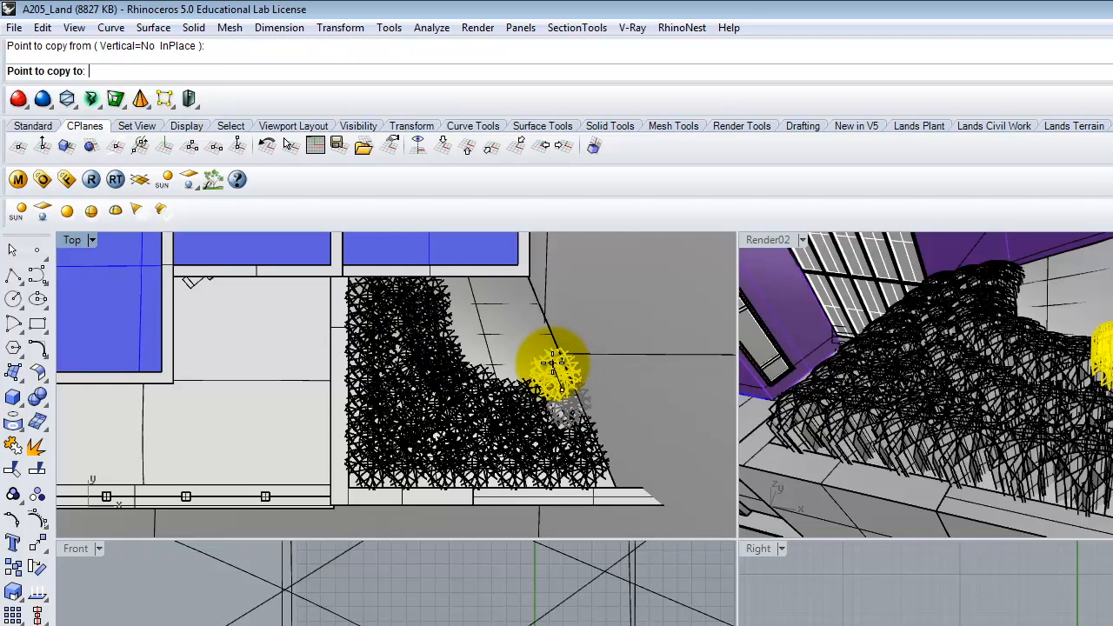
left_click(553, 360)
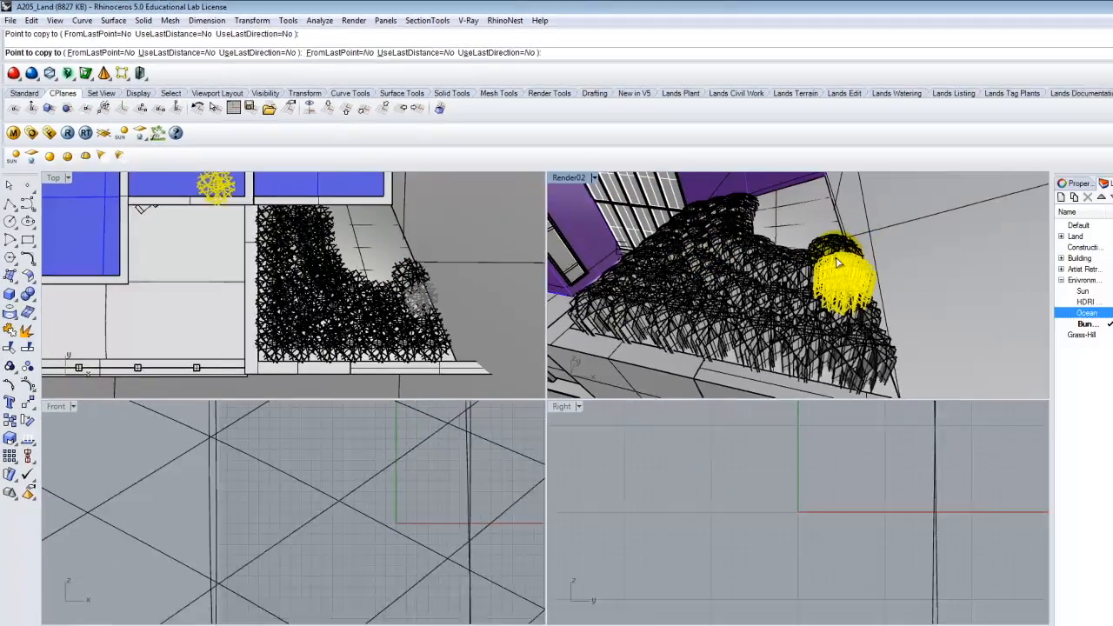
key("Return")
- From the newest copy, place two grass clumps in the bare inner curve toward the building wall
left_click(759, 225)
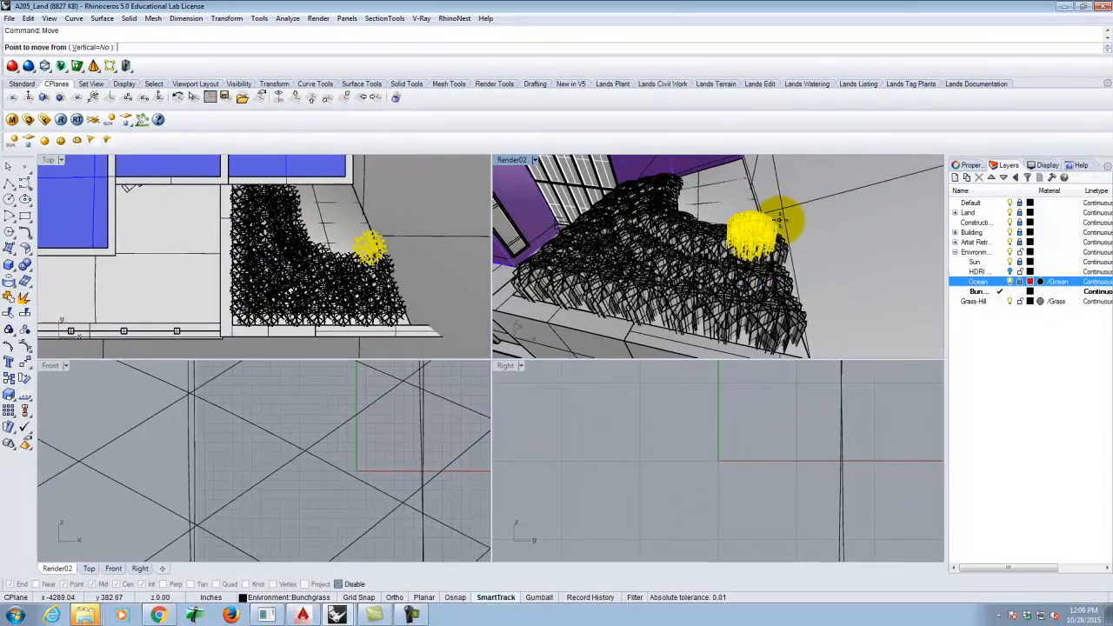
left_click(785, 218)
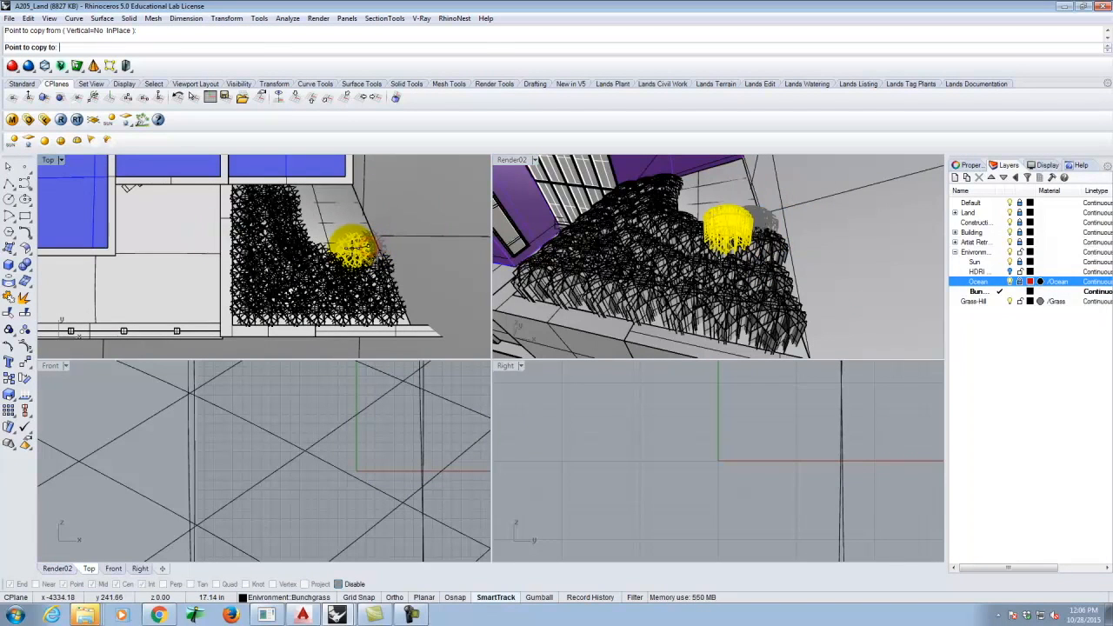
left_click(366, 248)
left_click(333, 243)
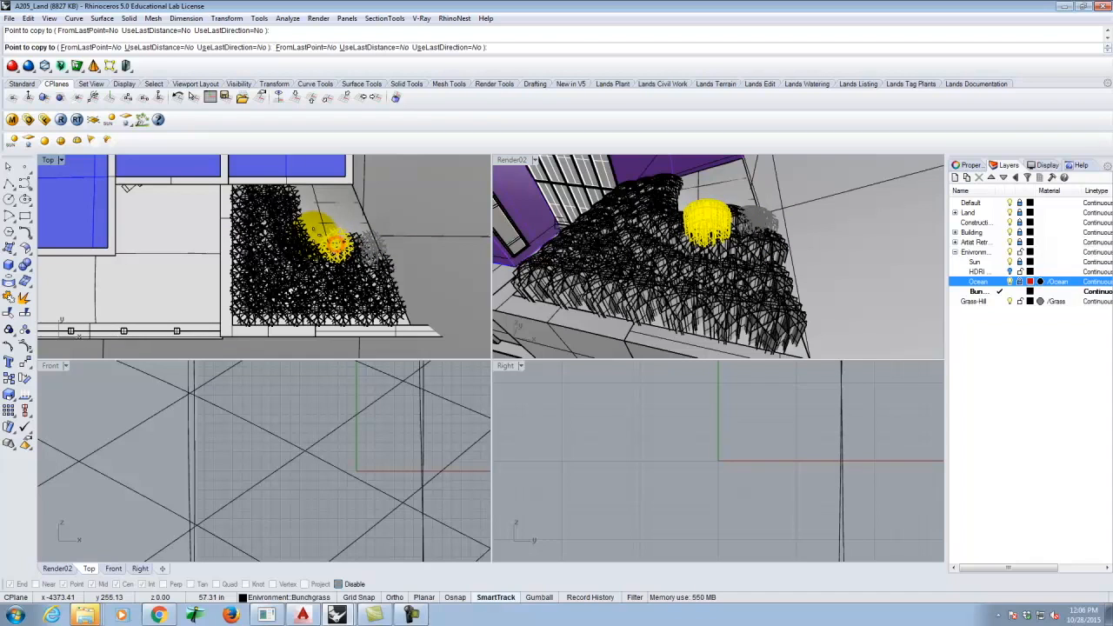
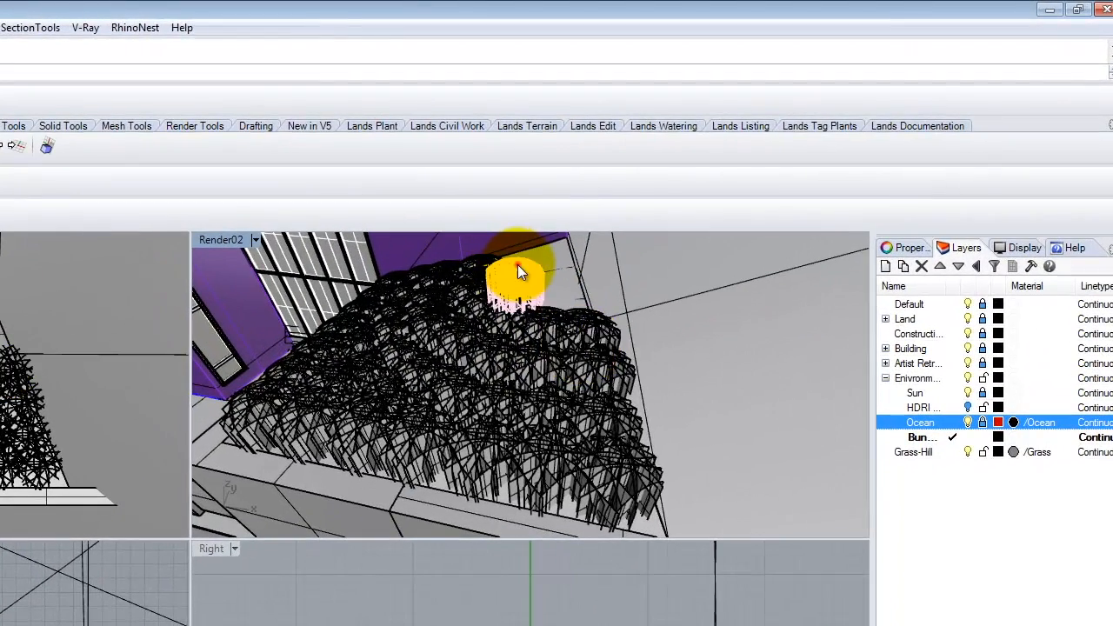
- Pick the sun block instance from the overlapping objects and move it to a new spot
left_click(538, 266)
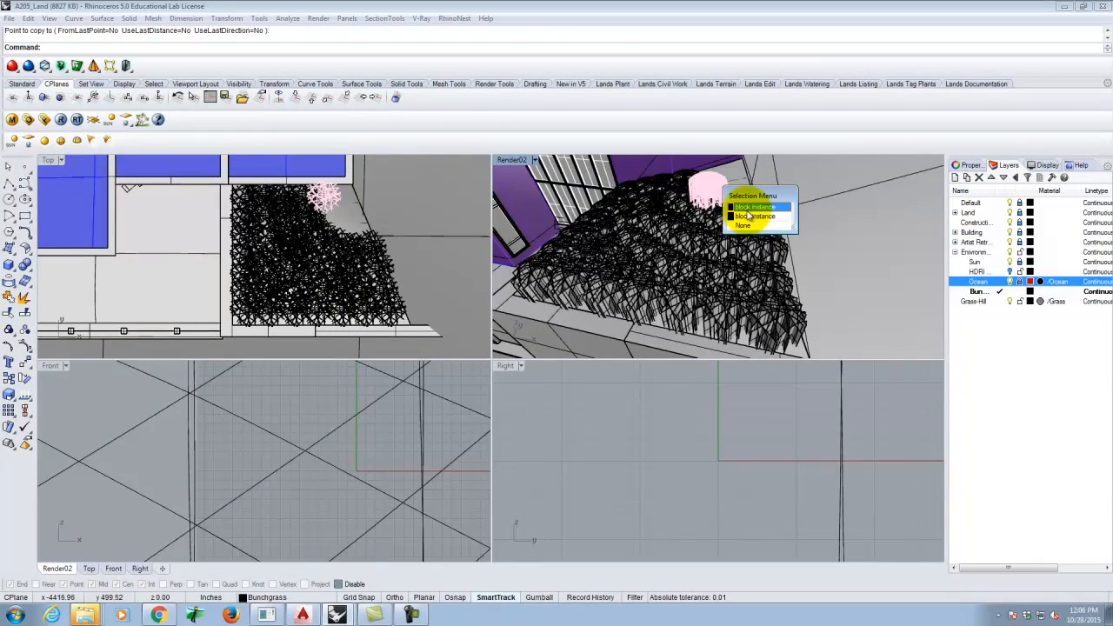
left_click(748, 215)
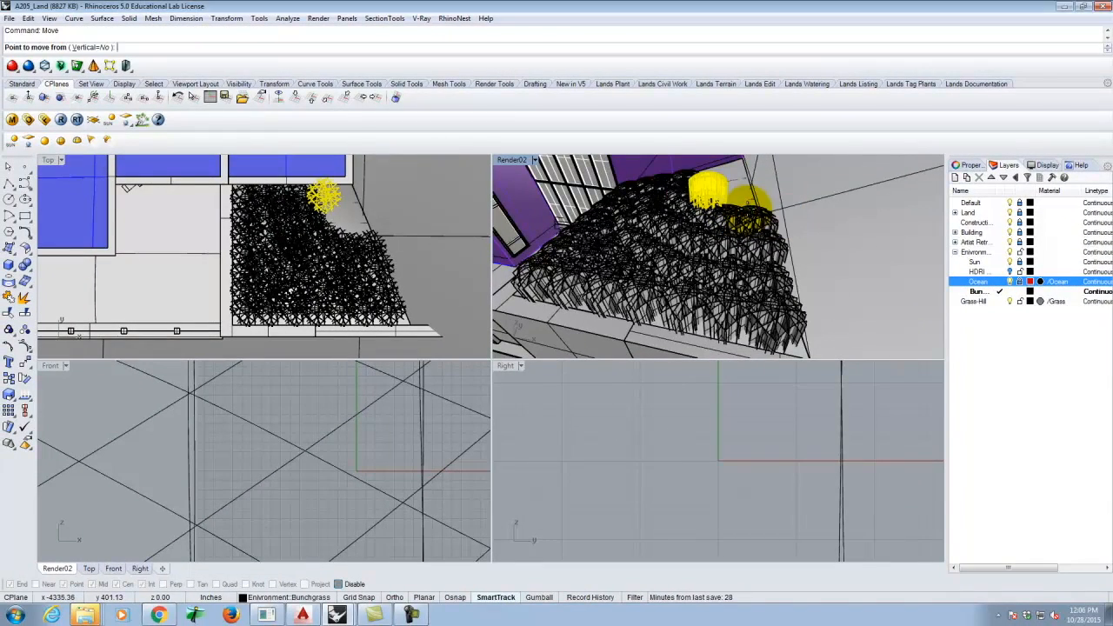
left_click(753, 206)
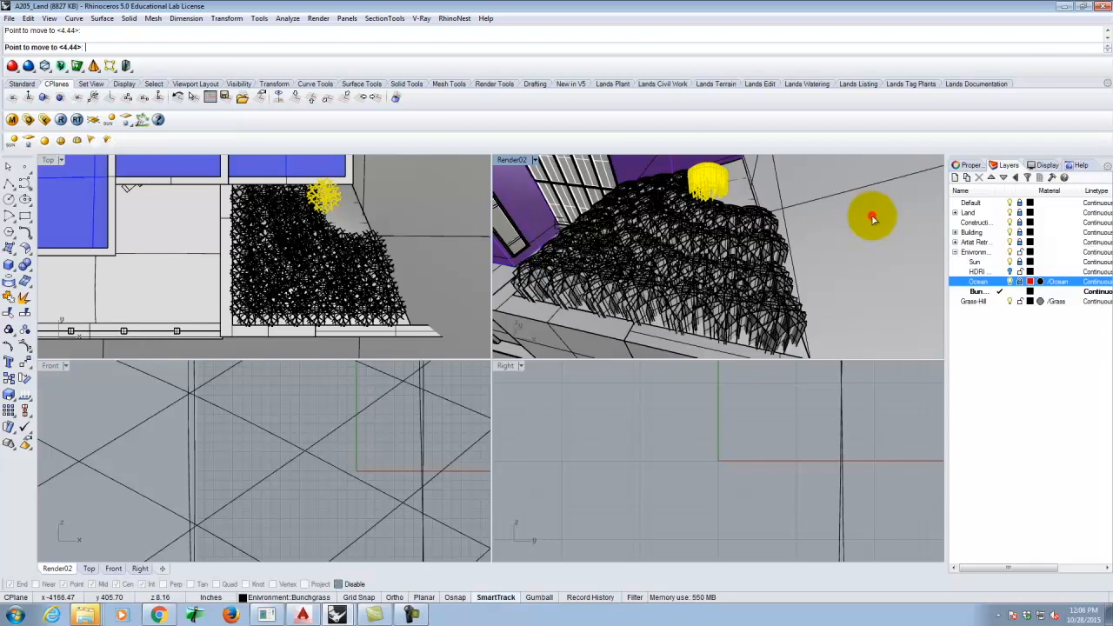
left_click(872, 218)
- Copy the sun block to two new spots, the second beside the bunchgrass
left_click(721, 199)
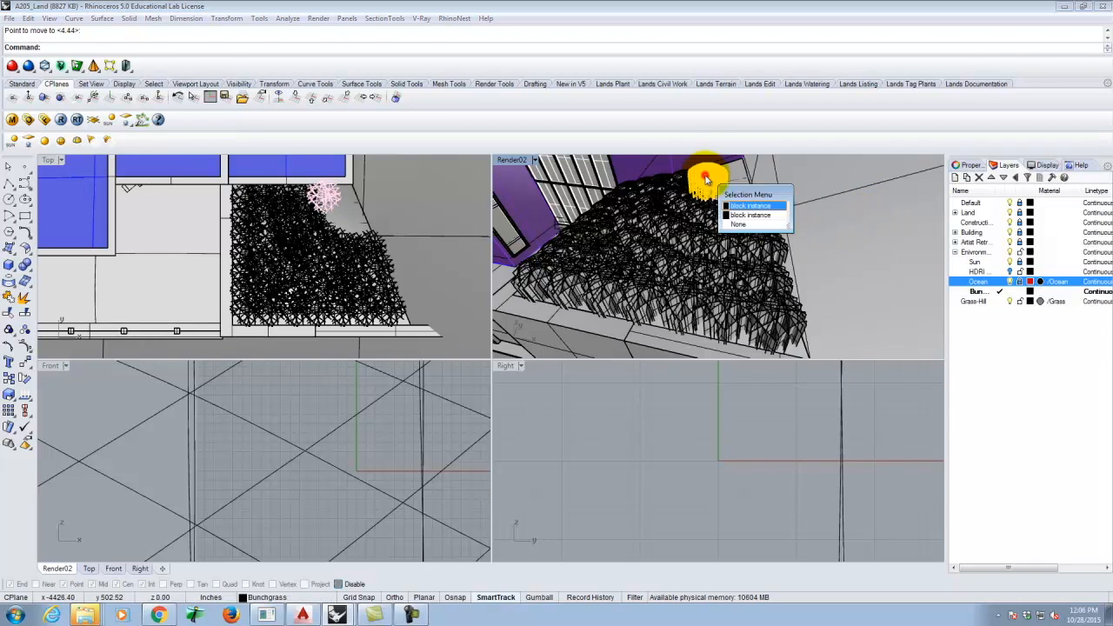
left_click(743, 209)
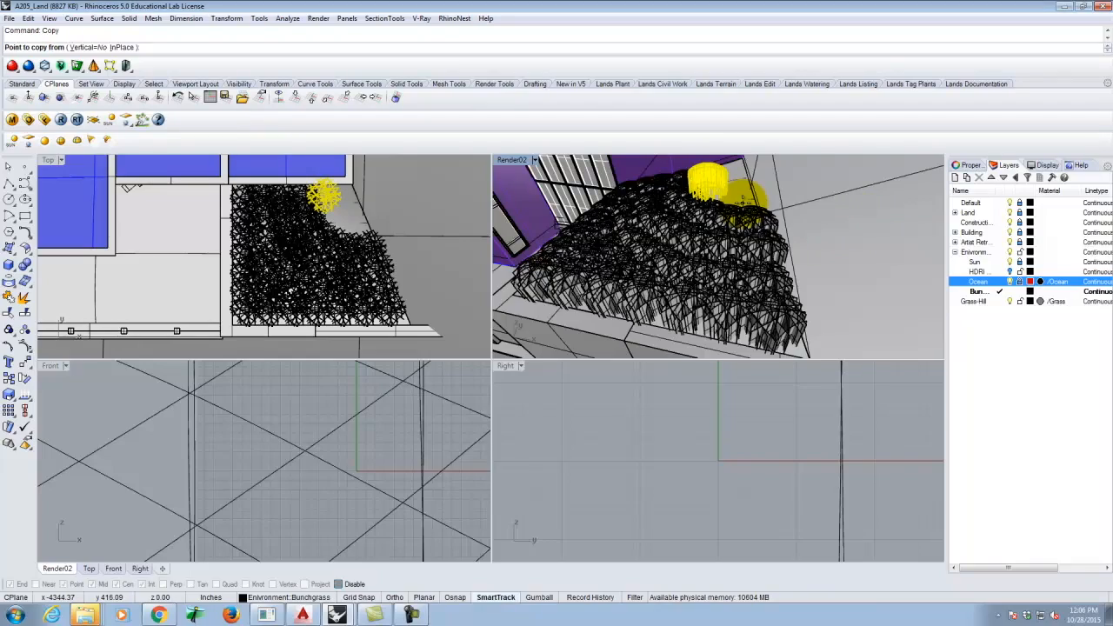
left_click(712, 178)
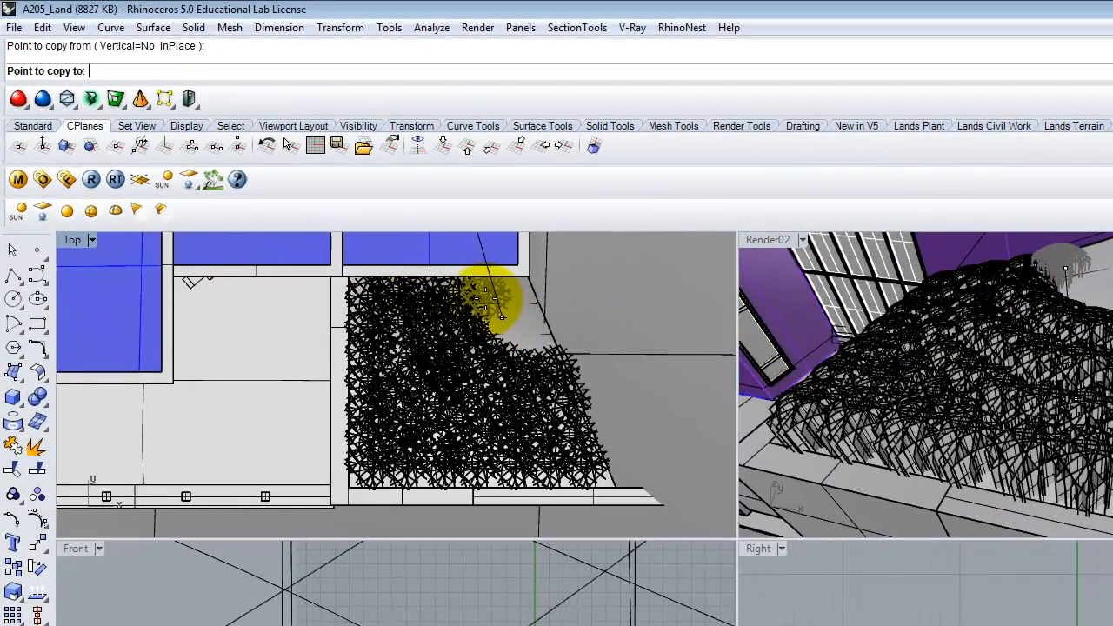
left_click(487, 298)
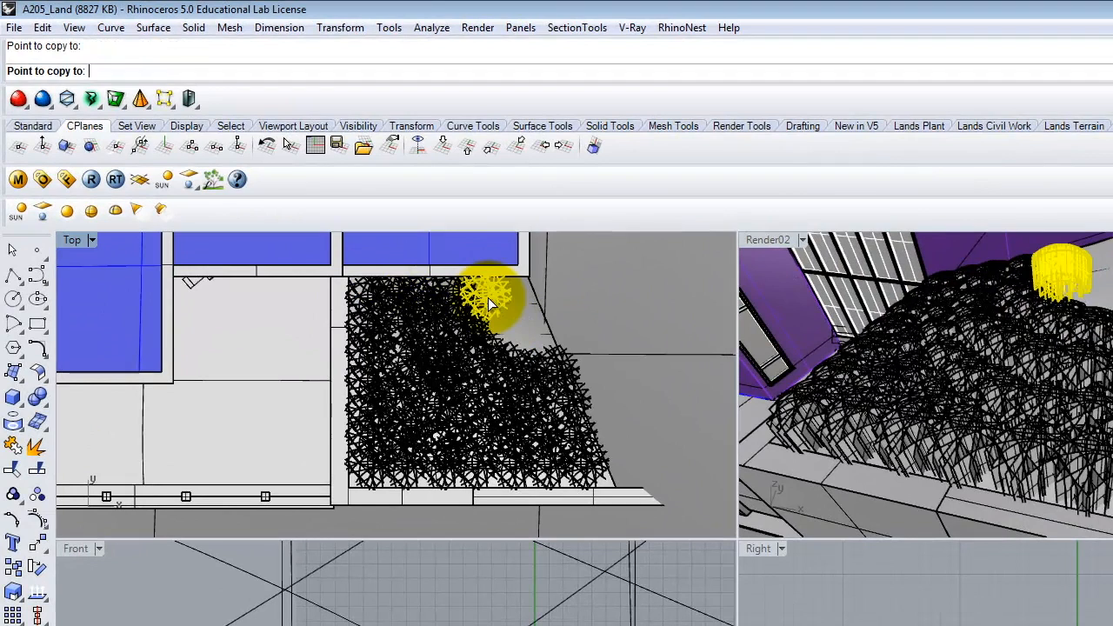
key("Return")
key("Return")
left_click(489, 313)
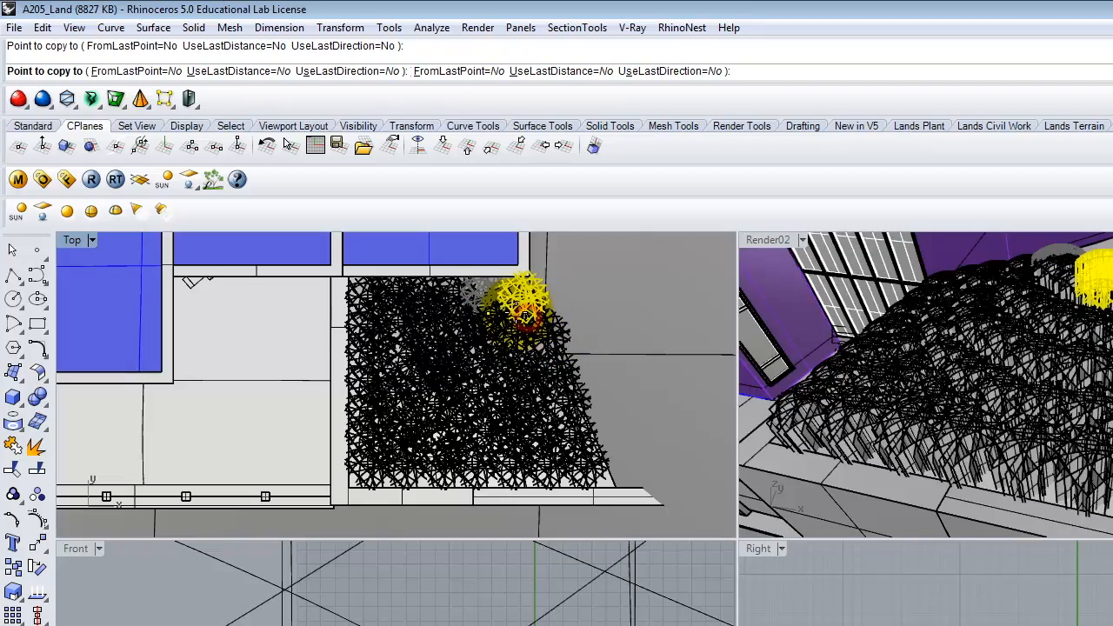
left_click(513, 312)
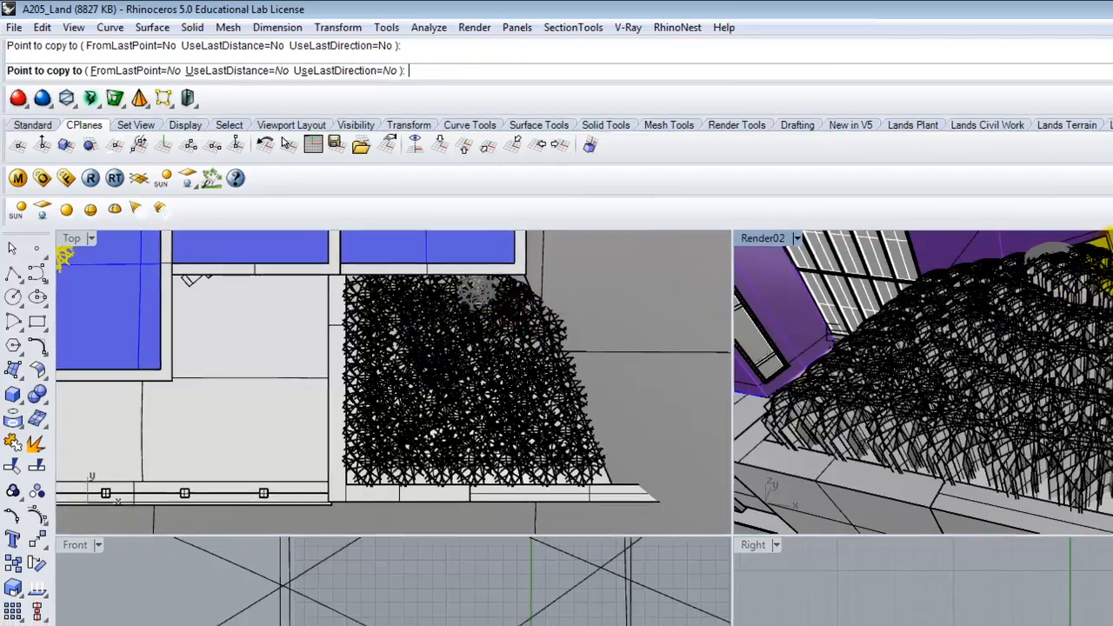
right_click(1112, 250)
- Shift the sun block instance down and to the right
left_click(1112, 260)
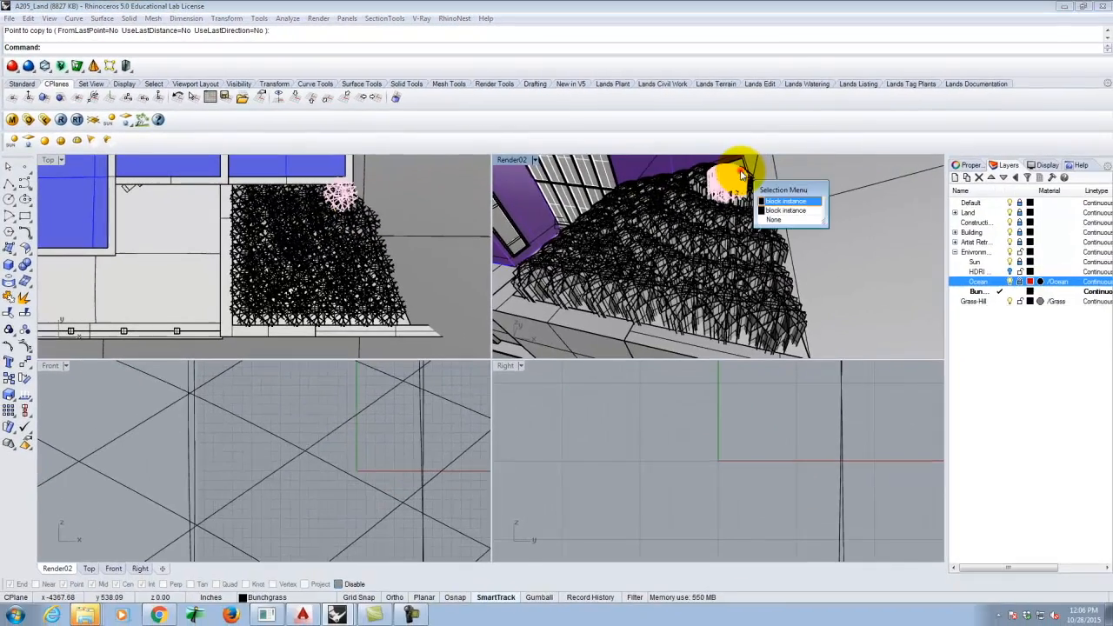
left_click(771, 201)
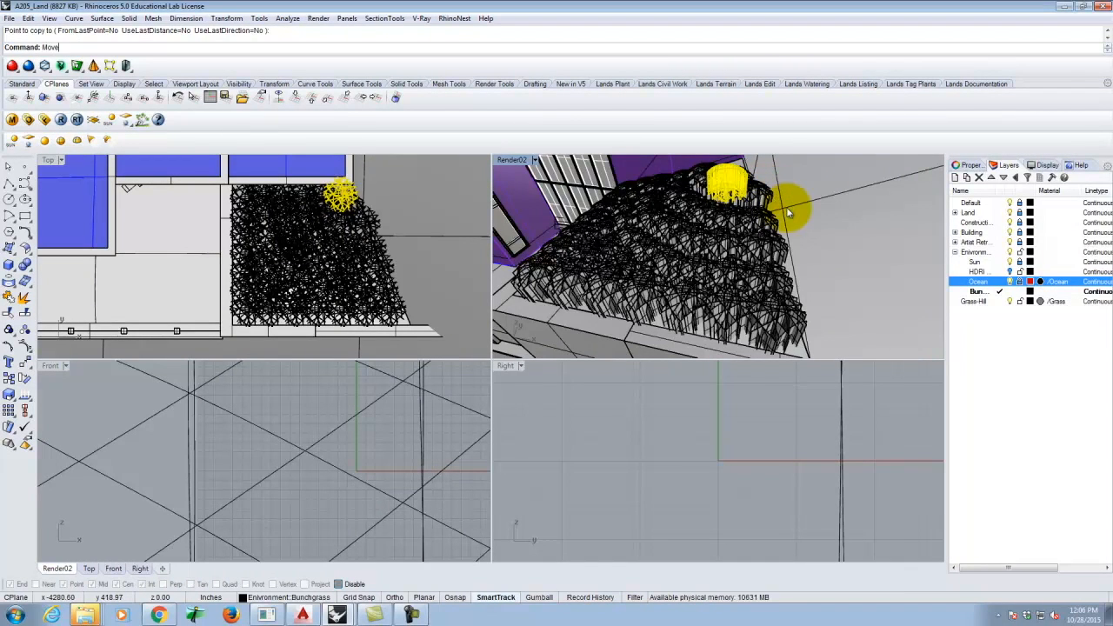
left_click_drag(788, 205, 855, 249)
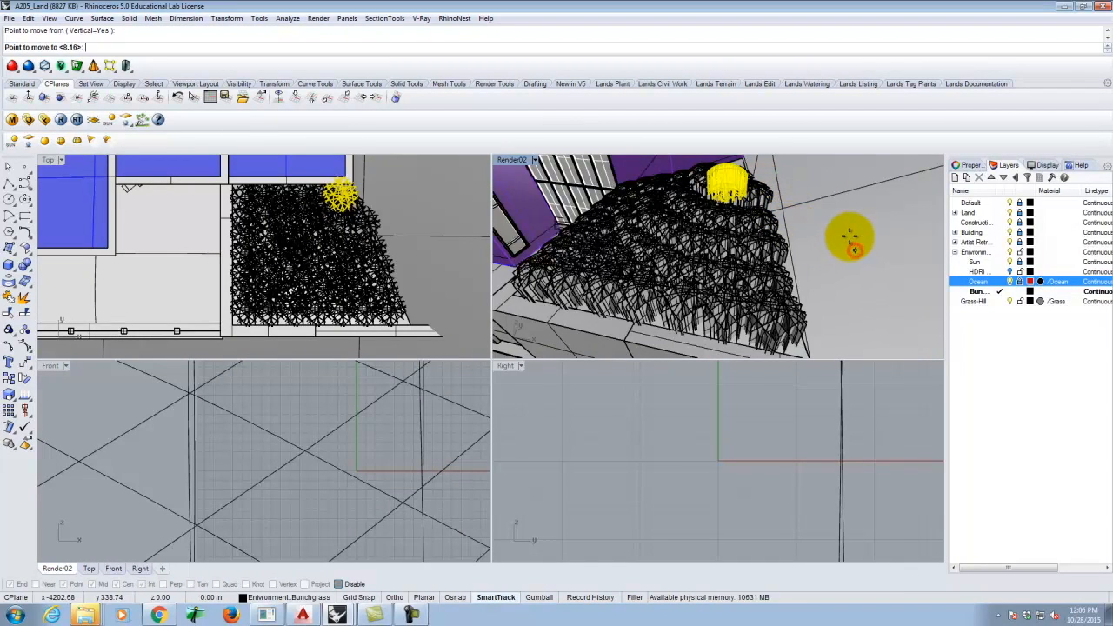
left_click(851, 242)
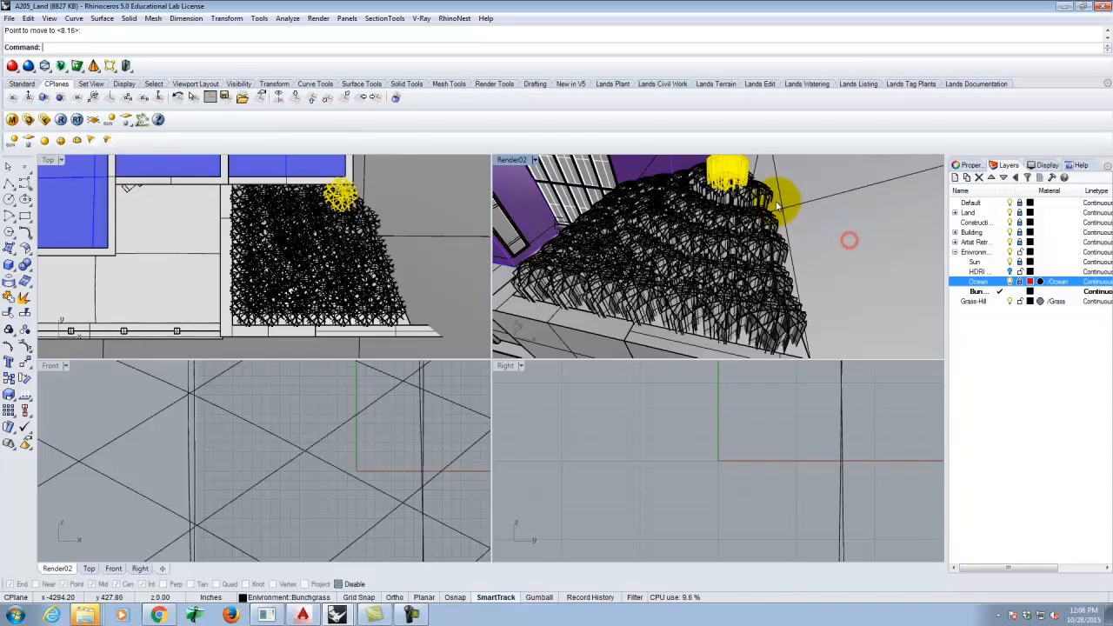
- Reselect the sun block and start the Move command to reposition it vertically
left_click(760, 184)
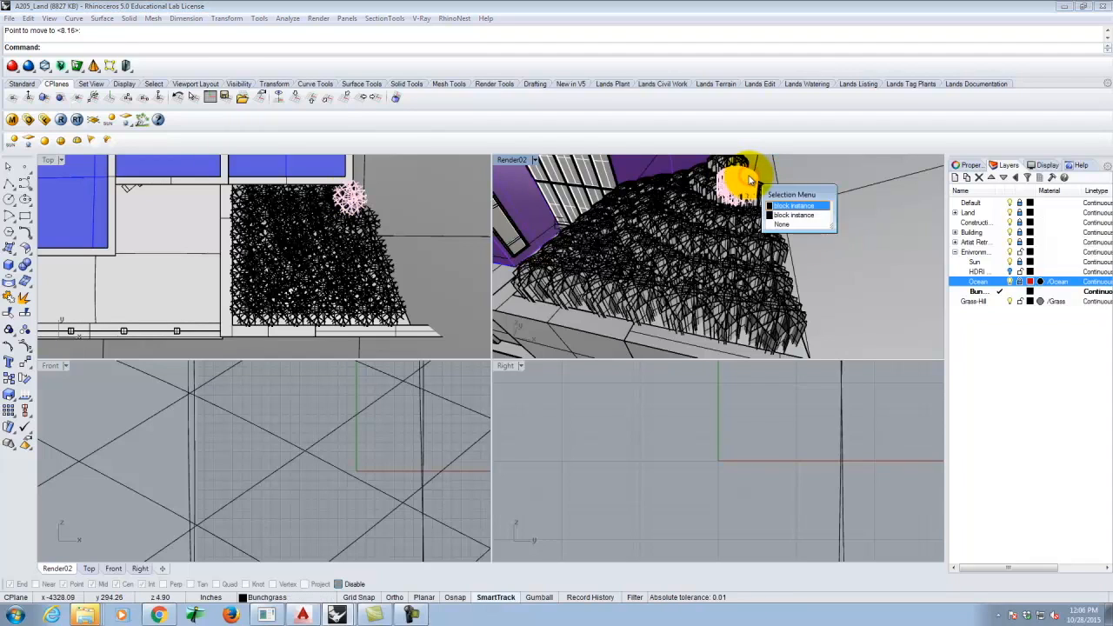
left_click(818, 205)
type("move")
key("Return")
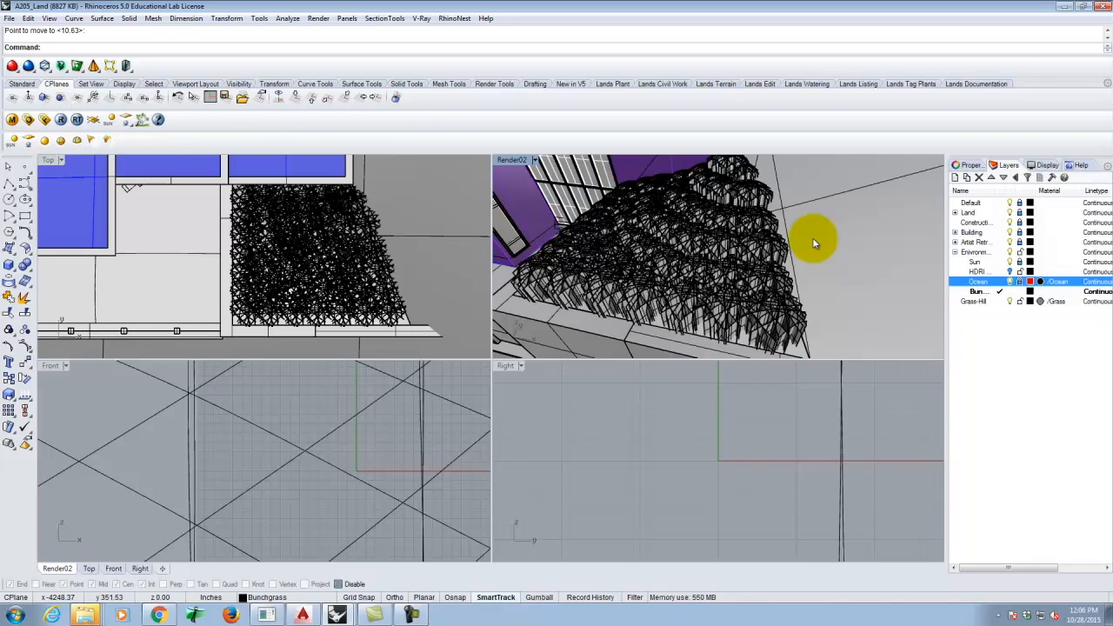
left_click(535, 160)
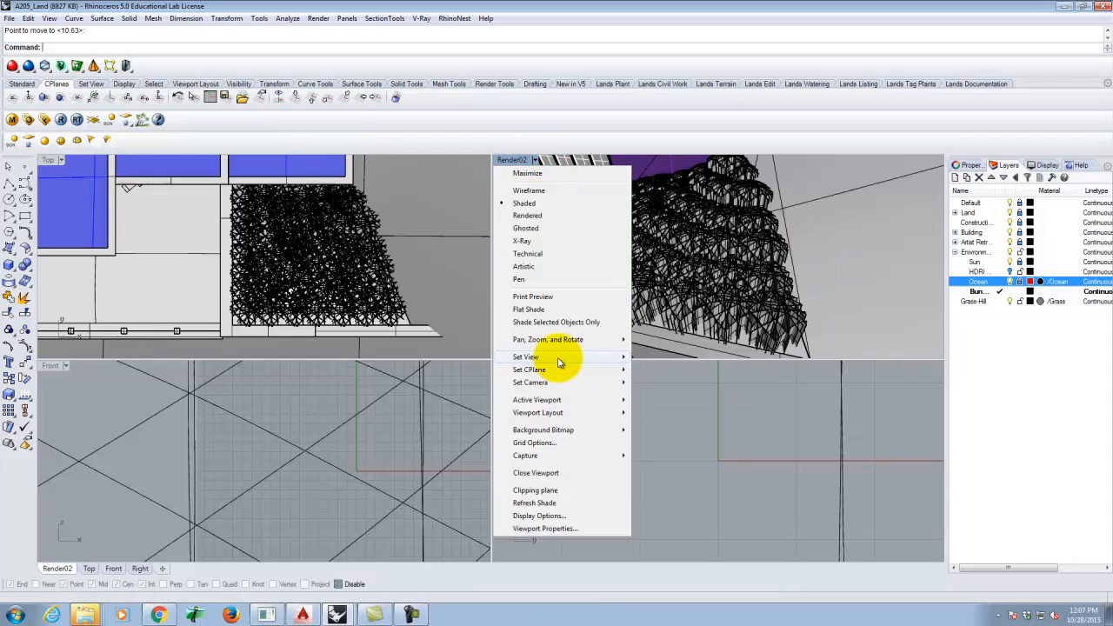
- Restore the saved building view in Render02 and maximize that viewport
mouse_move(559, 364)
left_click(657, 527)
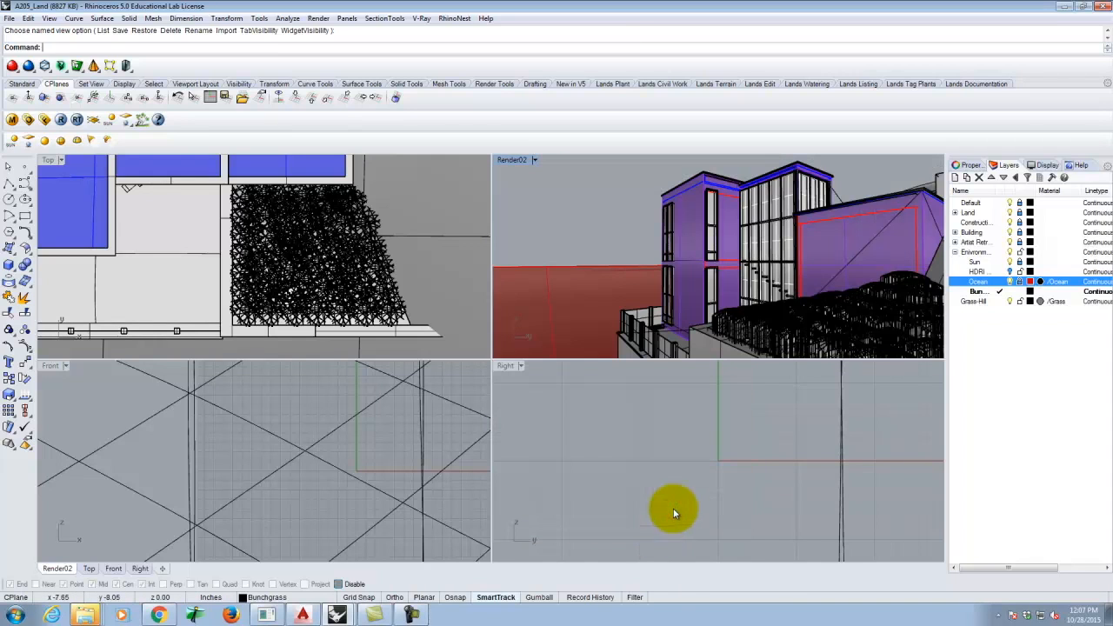
double_click(507, 160)
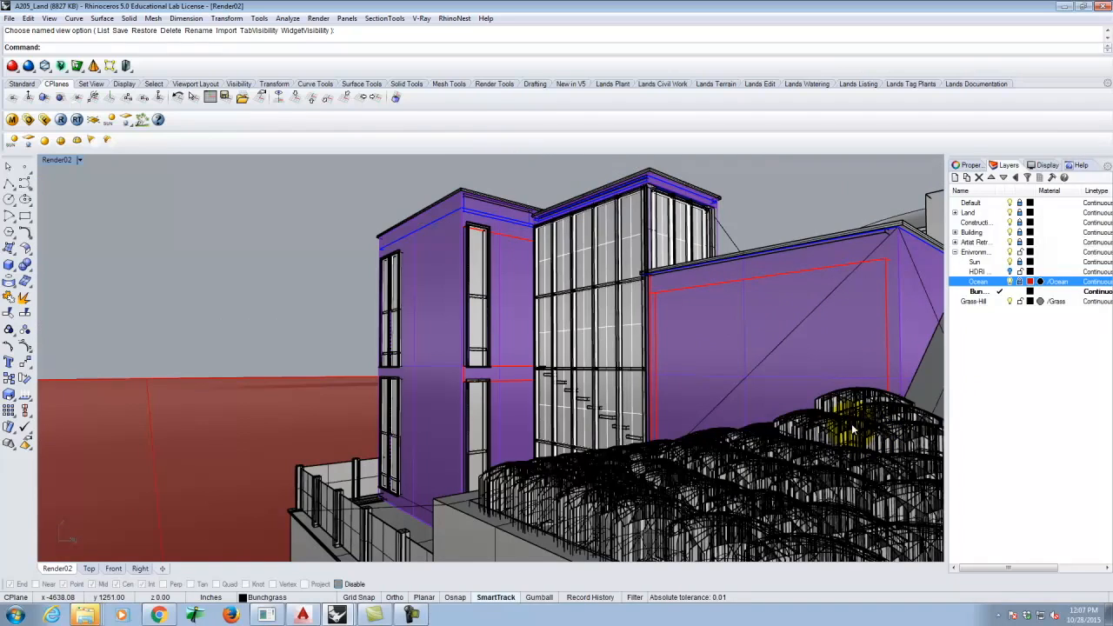
- Open the V-Ray render options and save the model as A205_Land.3dm
left_click(29, 120)
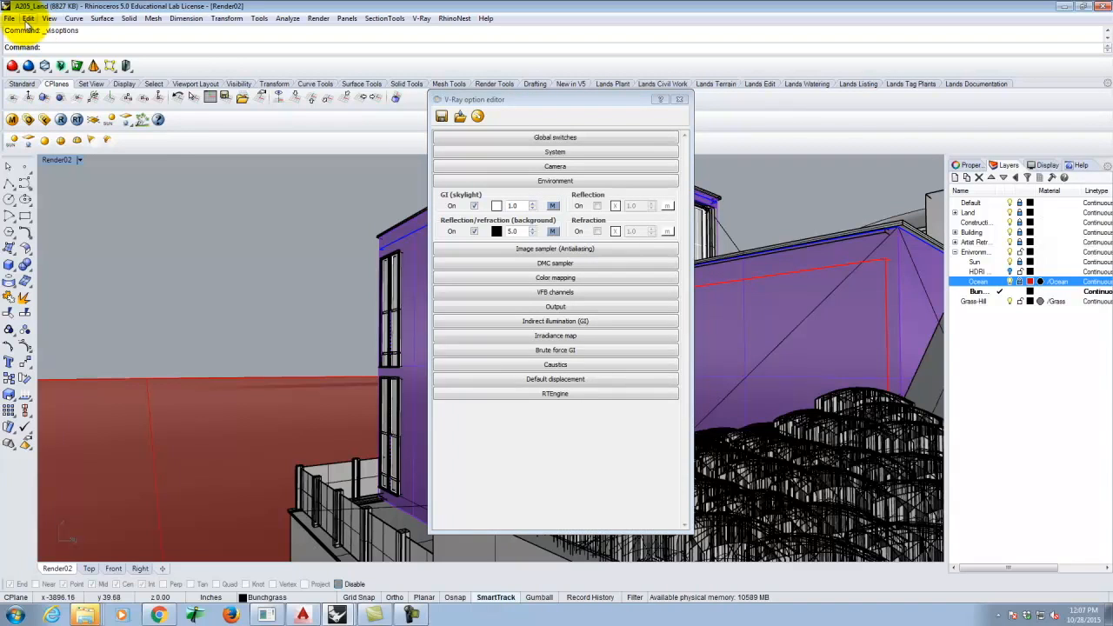
left_click(8, 18)
left_click(22, 73)
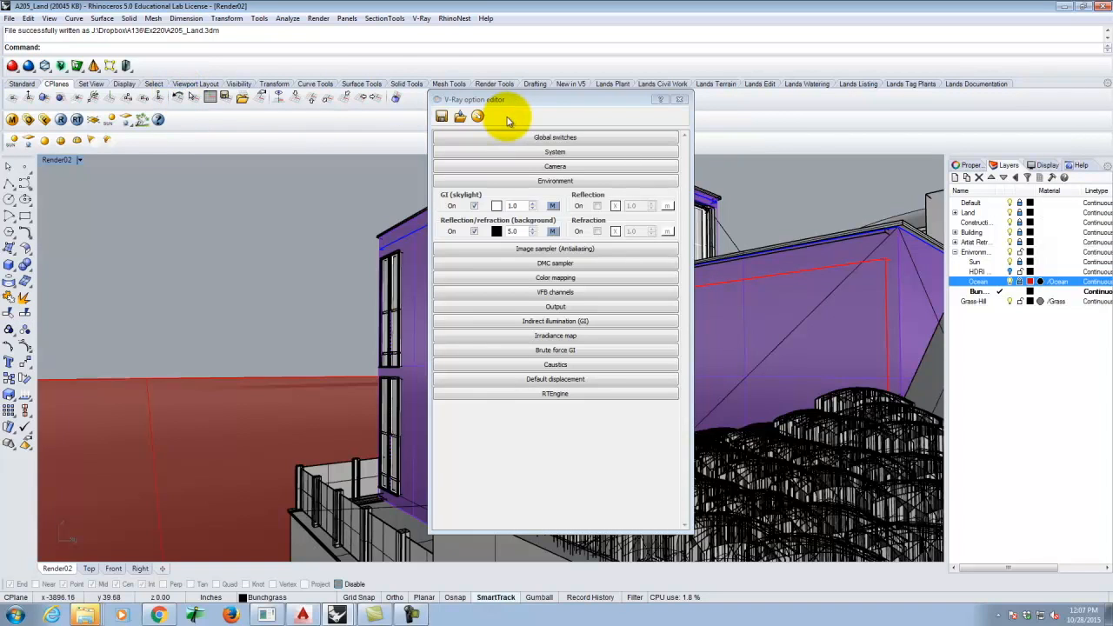
- Collapse Environment and, under System, turn Distributed rendering on
left_click(537, 180)
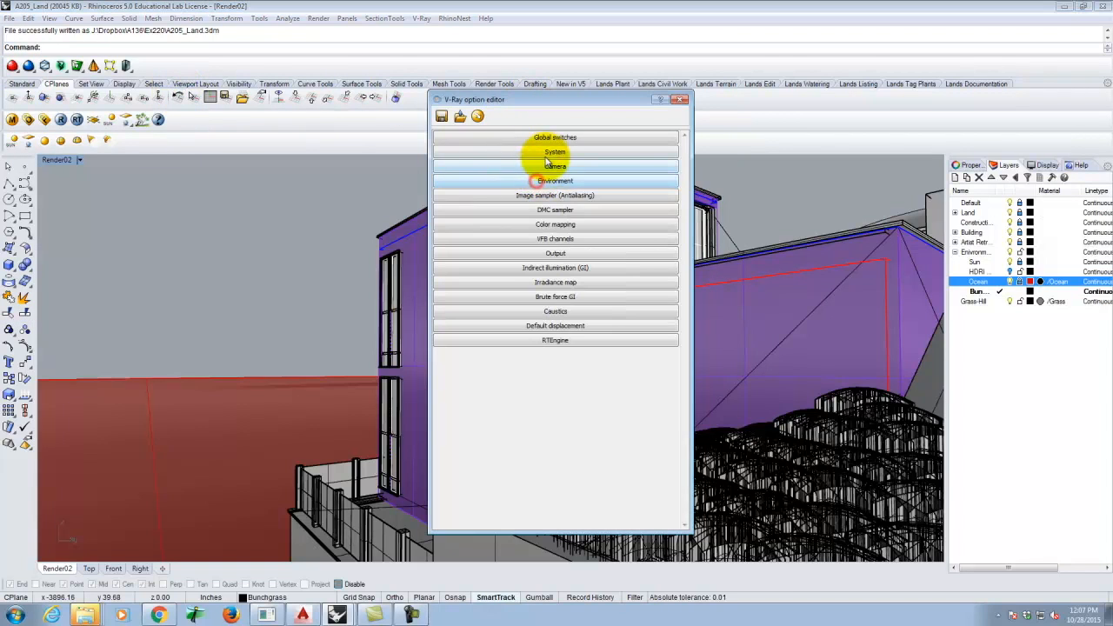
left_click(549, 155)
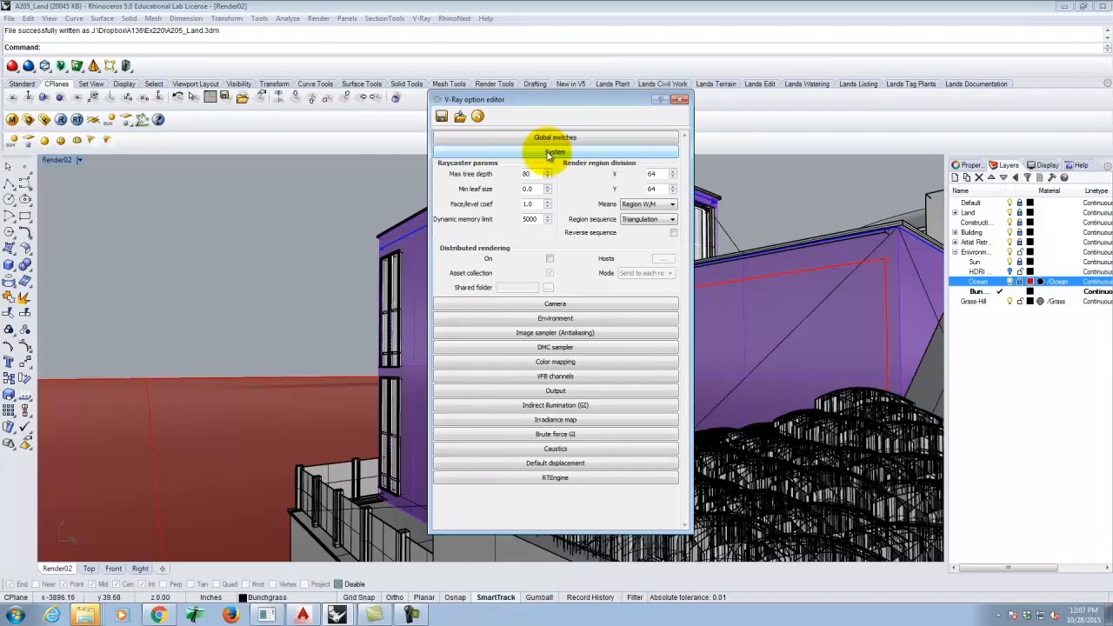
left_click(550, 259)
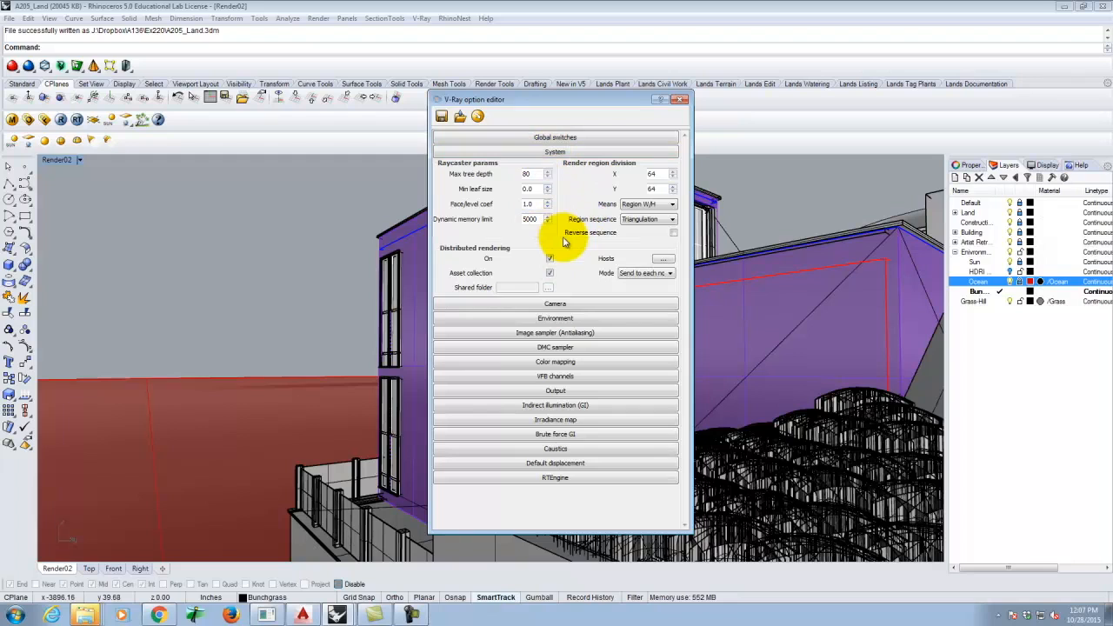
- Add the 61 discovered render spawners to the host list and resolve their IP addresses
left_click(662, 259)
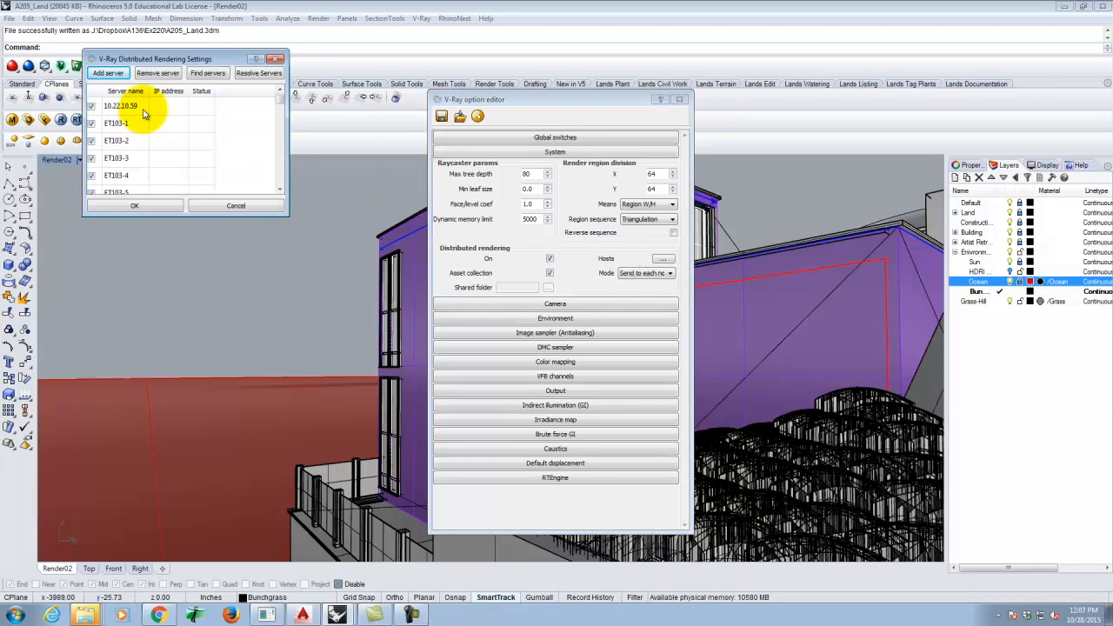
left_click(220, 77)
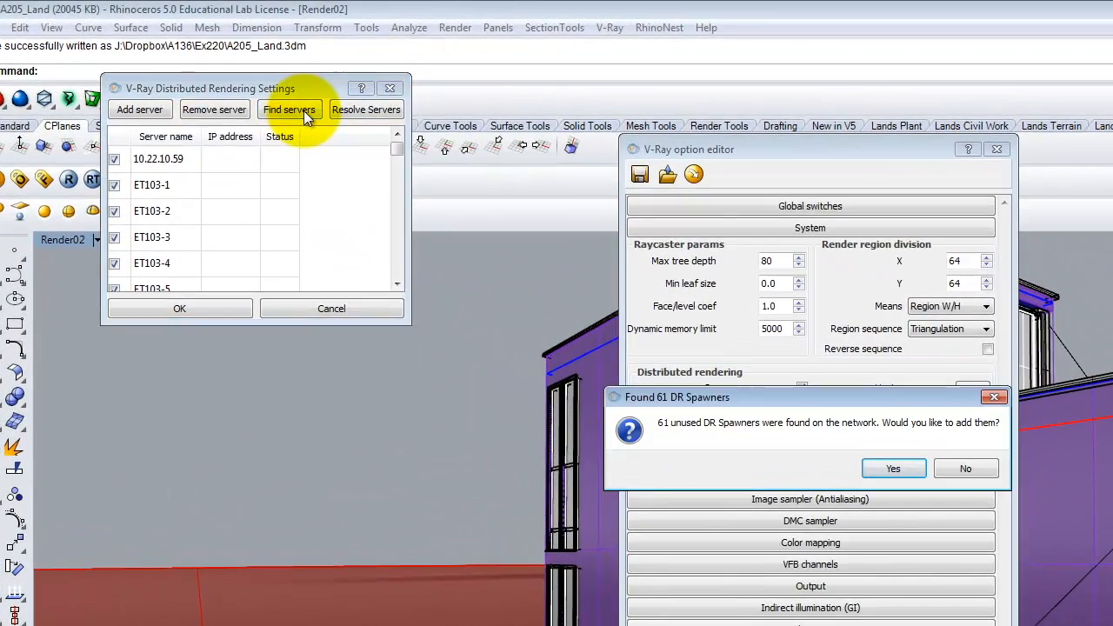
left_click(896, 467)
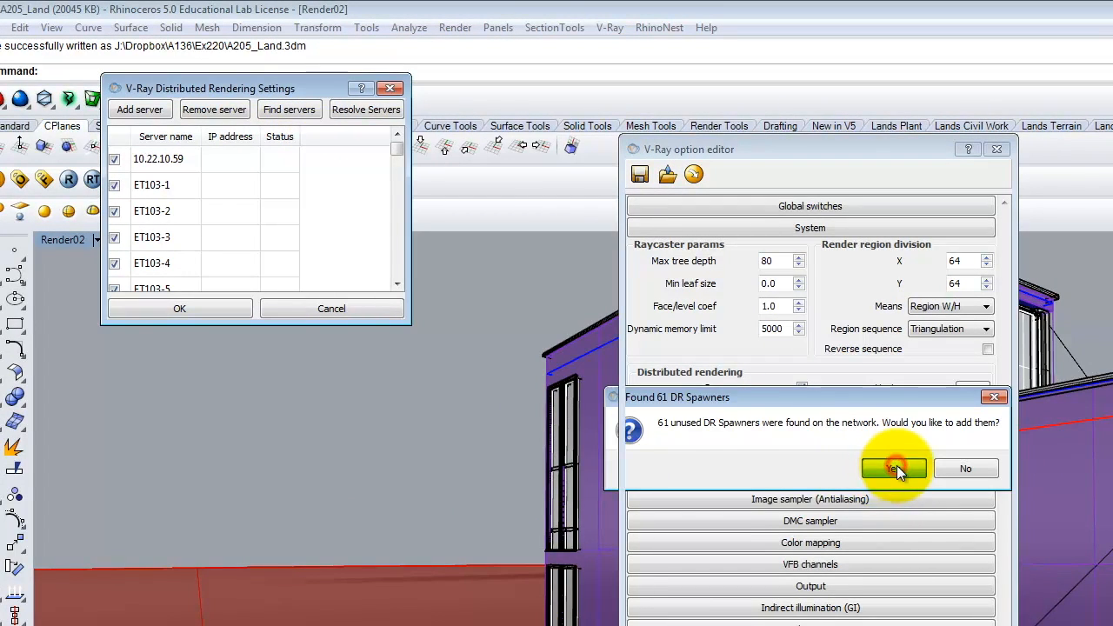
left_click_drag(400, 146, 399, 343)
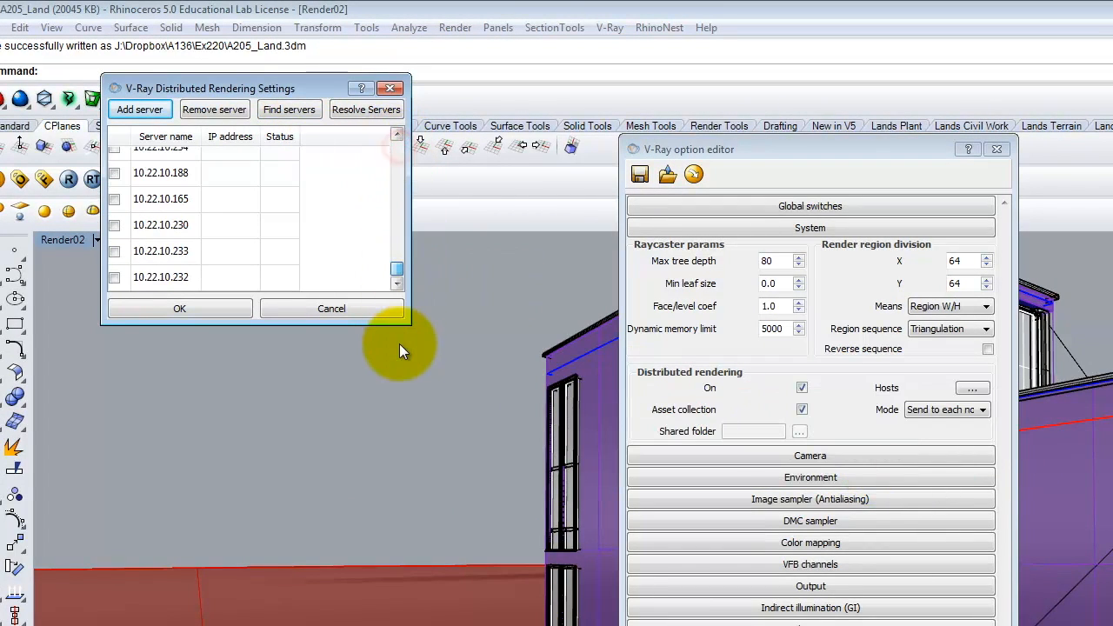
left_click(369, 106)
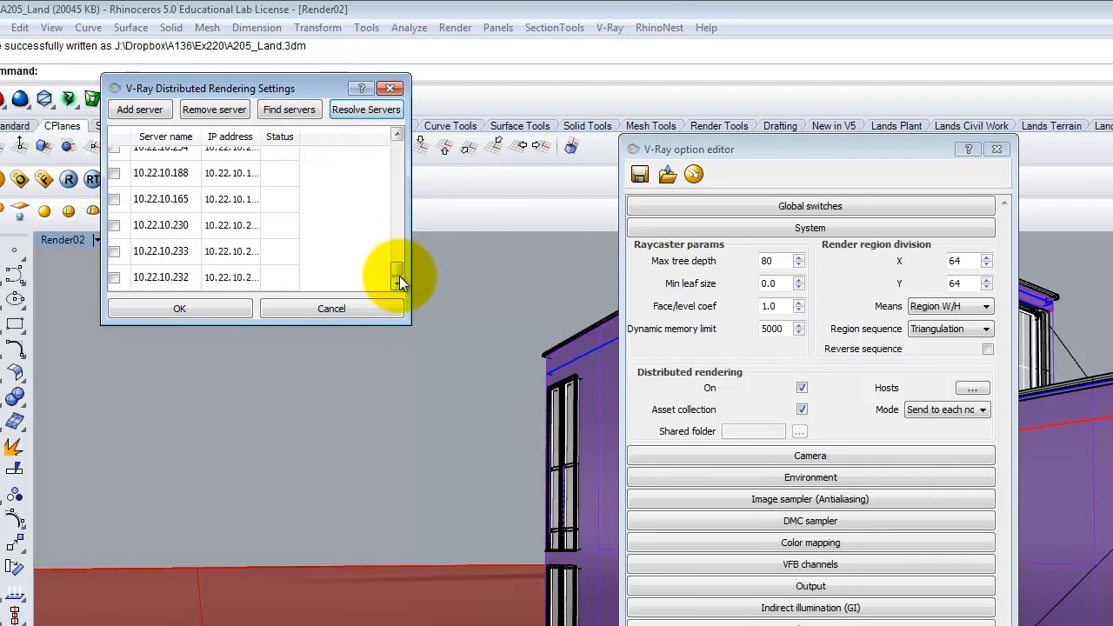
left_click_drag(397, 271, 392, 299)
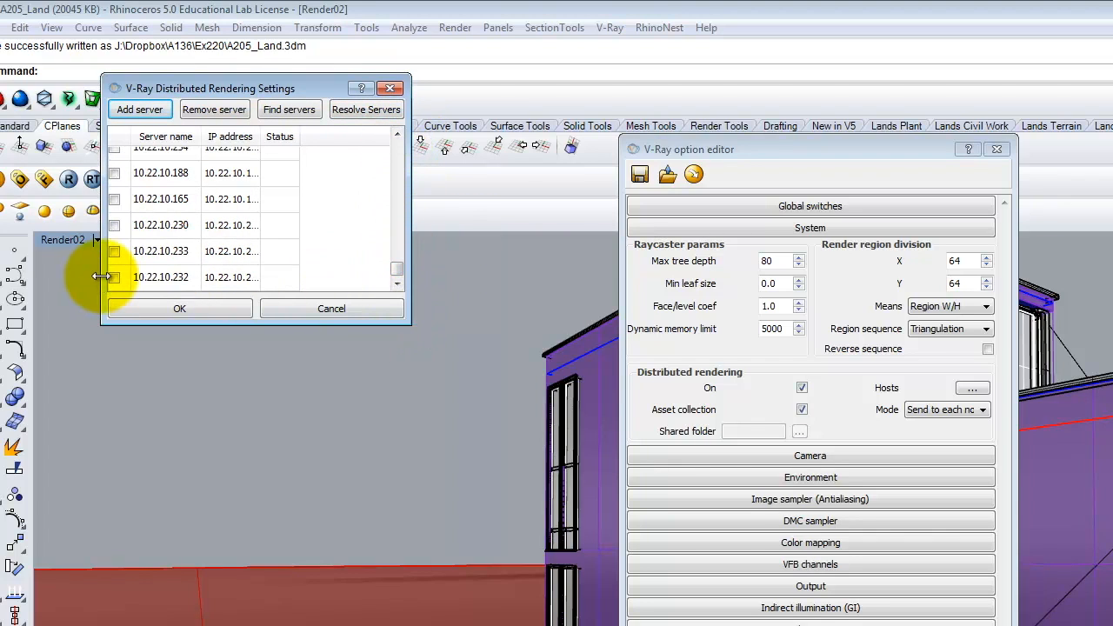
- Enable the extra 10.22.10.x servers (233, 232, 230, 165, 188, 131, 209, 134, 54, 12, 75) and confirm
left_click(114, 251)
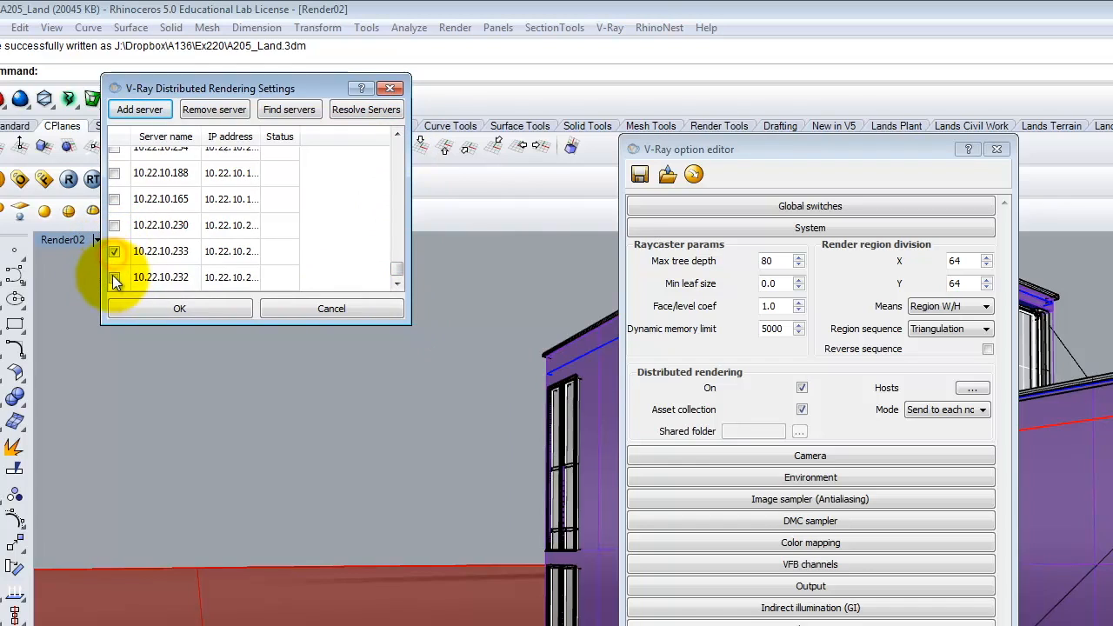
left_click(113, 277)
left_click(114, 225)
left_click(114, 199)
left_click(114, 173)
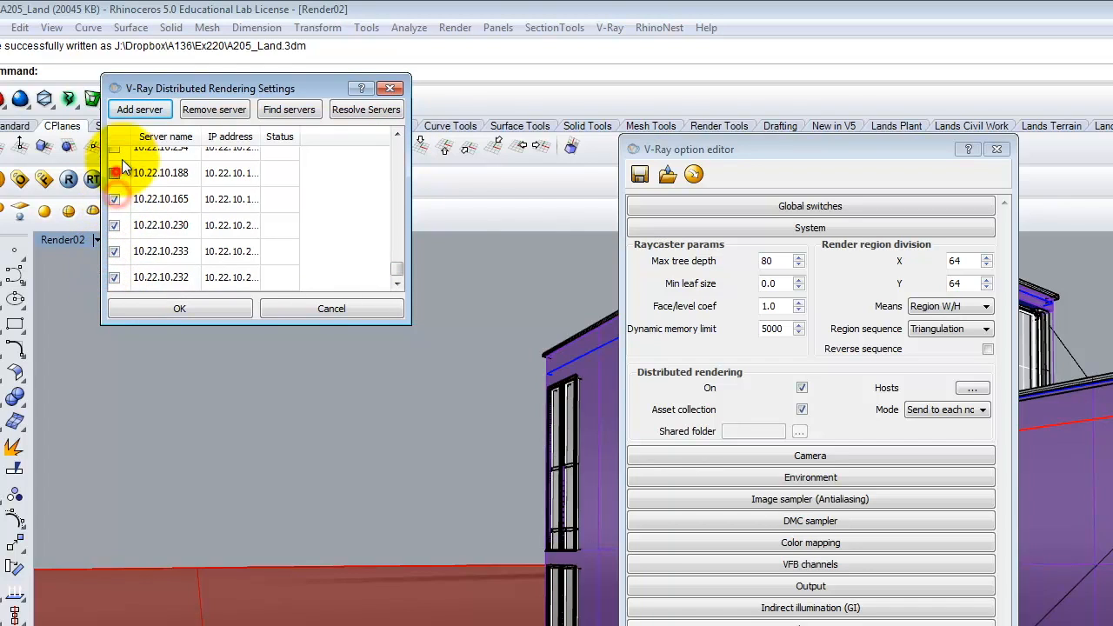
left_click(117, 151)
left_click_drag(396, 271, 397, 245)
left_click(114, 159)
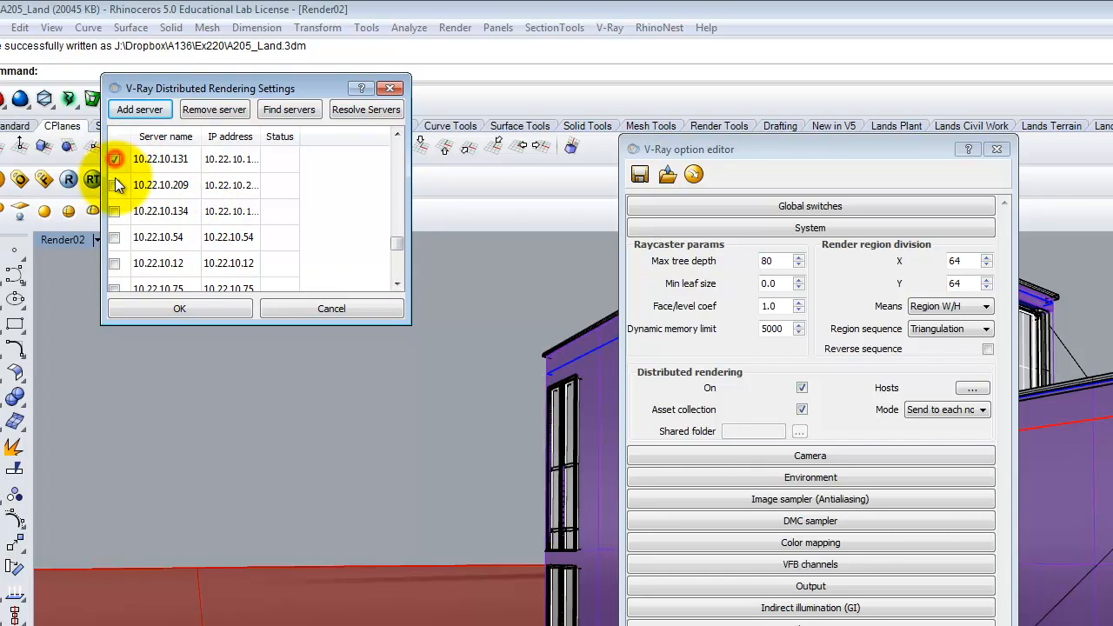
left_click(113, 184)
left_click(114, 212)
left_click(114, 237)
left_click(114, 262)
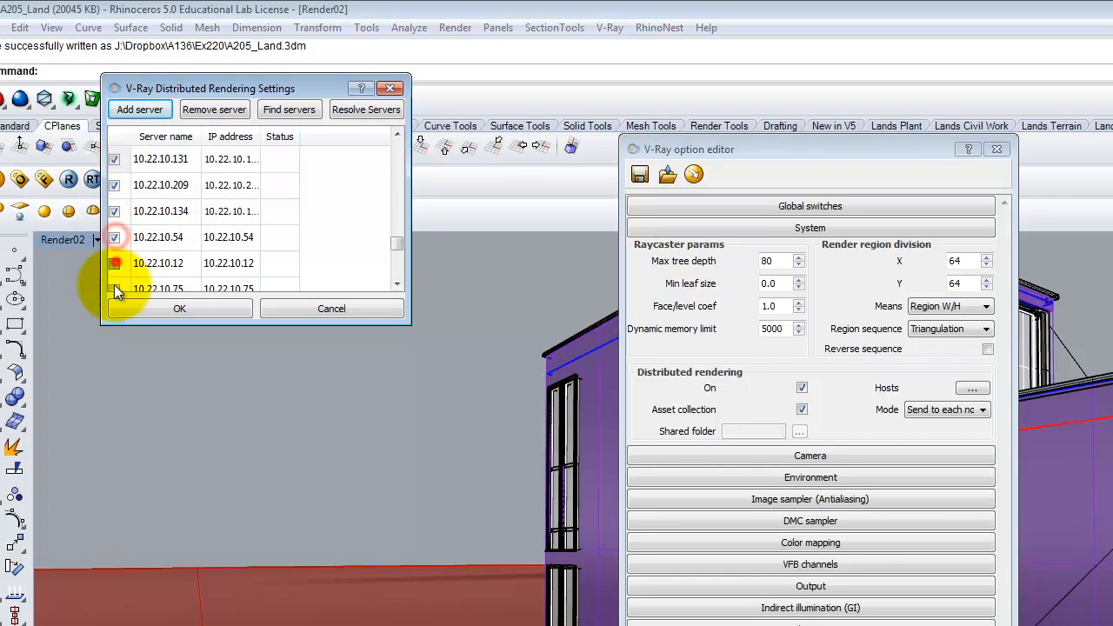
left_click(114, 288)
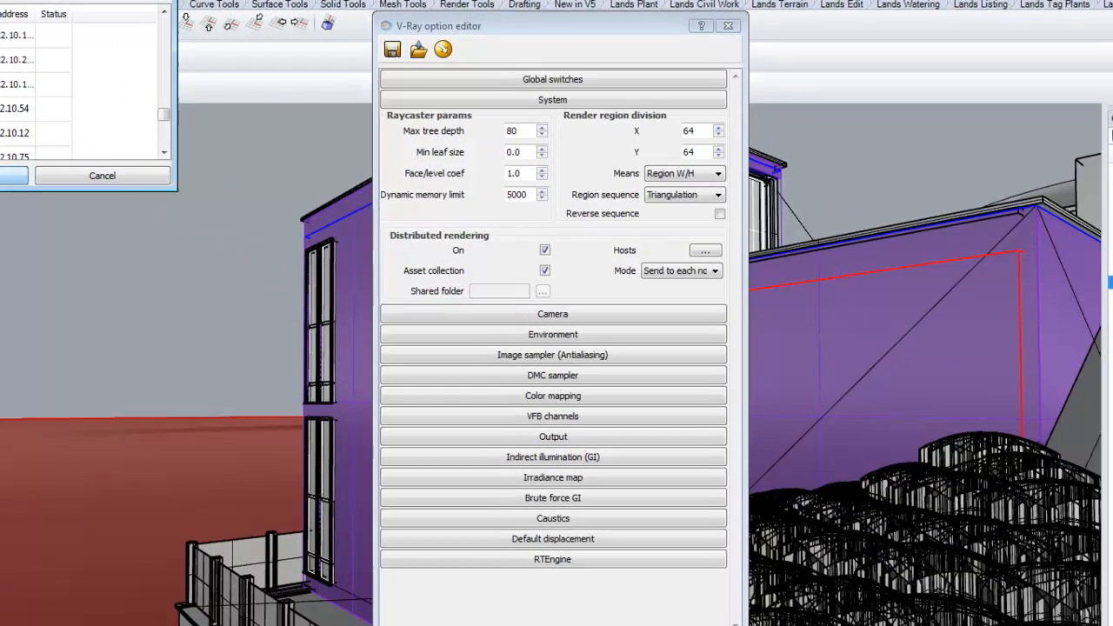
left_click(180, 309)
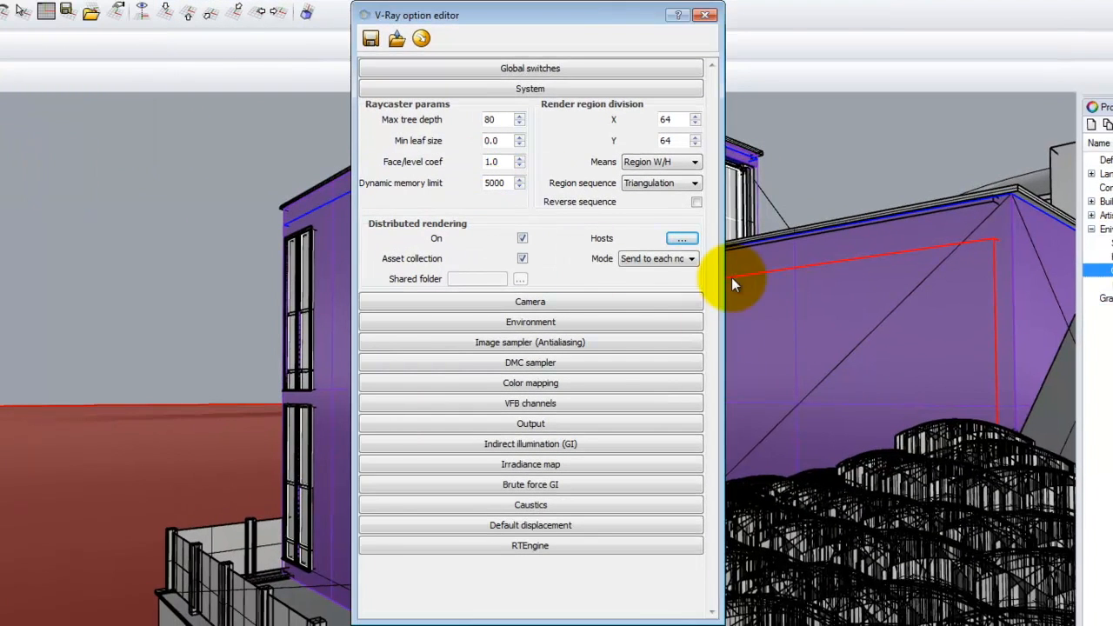
- Expand the Output rollout and tick Save render output at the 800x600 size
left_click(542, 424)
scroll(487, 404, "down", 3)
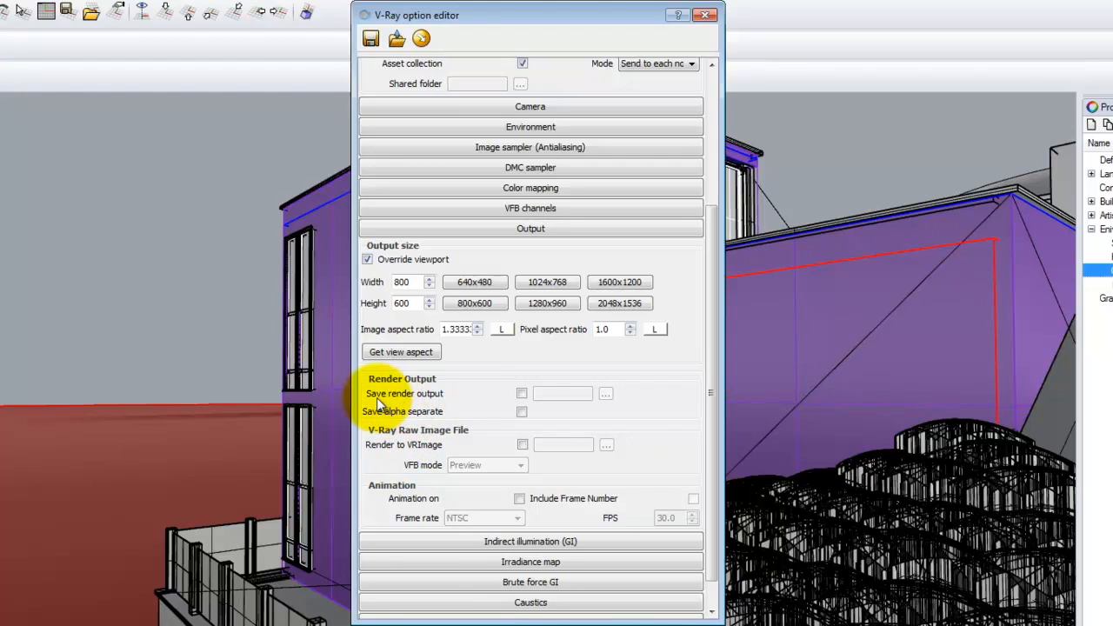
left_click(523, 393)
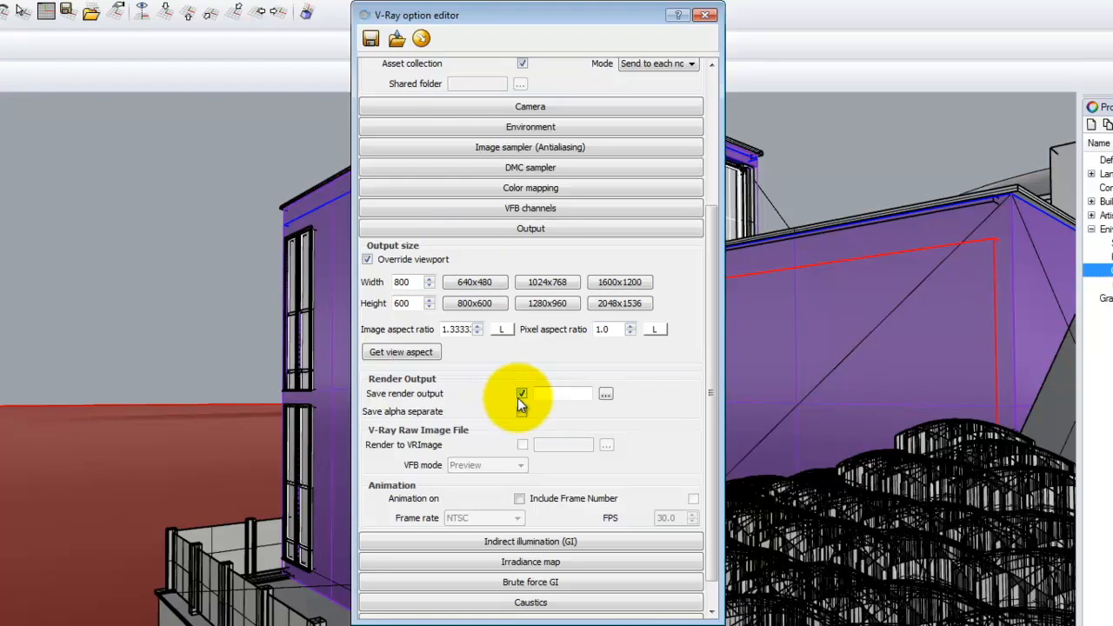
- Save the output as a PNG in Dropbox > Digital Tools > Rendering AutoSave, named with E221, the student's name and 10292015
left_click(606, 393)
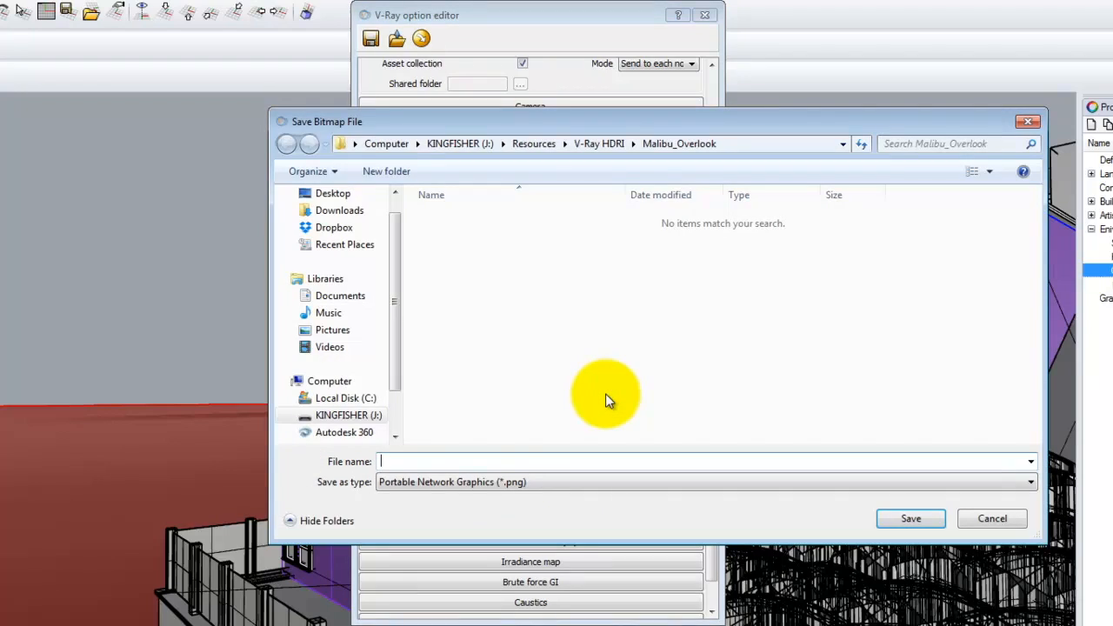
left_click(338, 231)
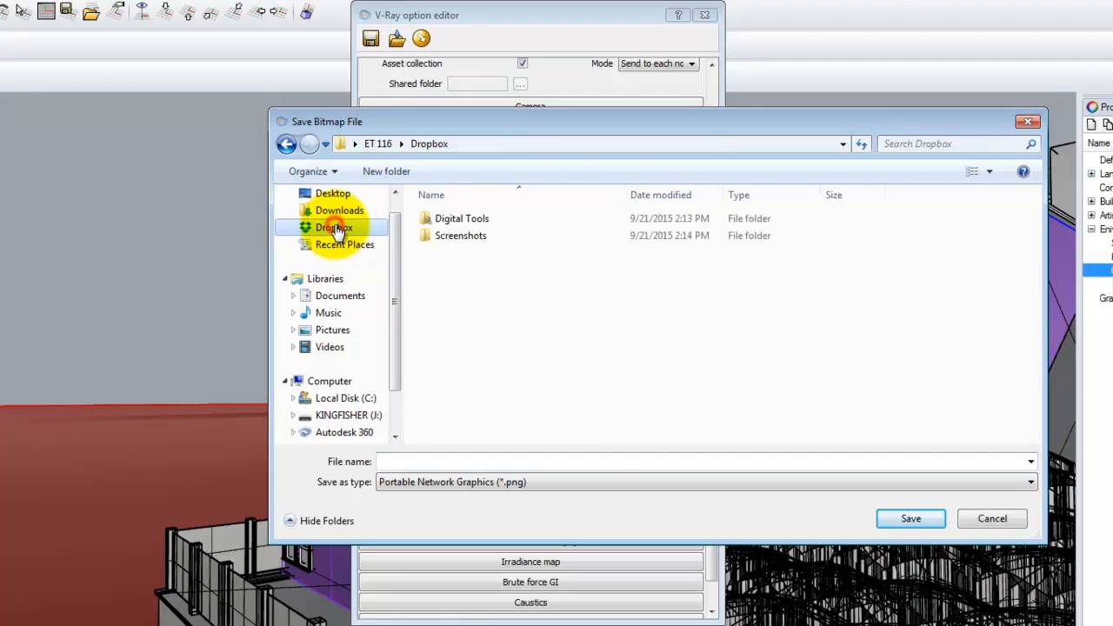
double_click(464, 222)
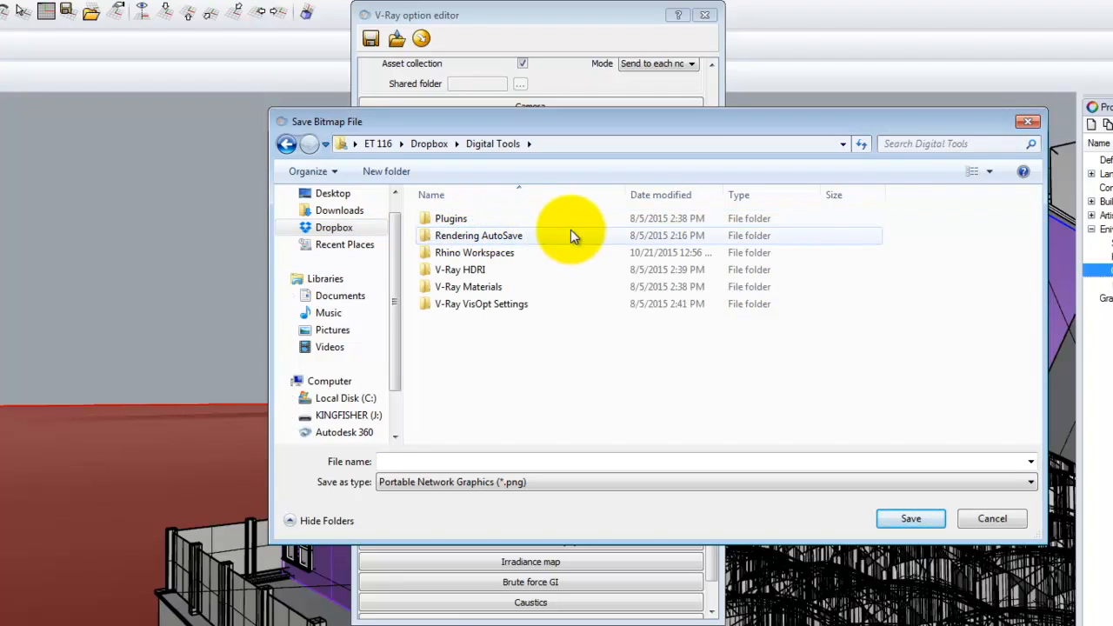
double_click(454, 236)
left_click(428, 461)
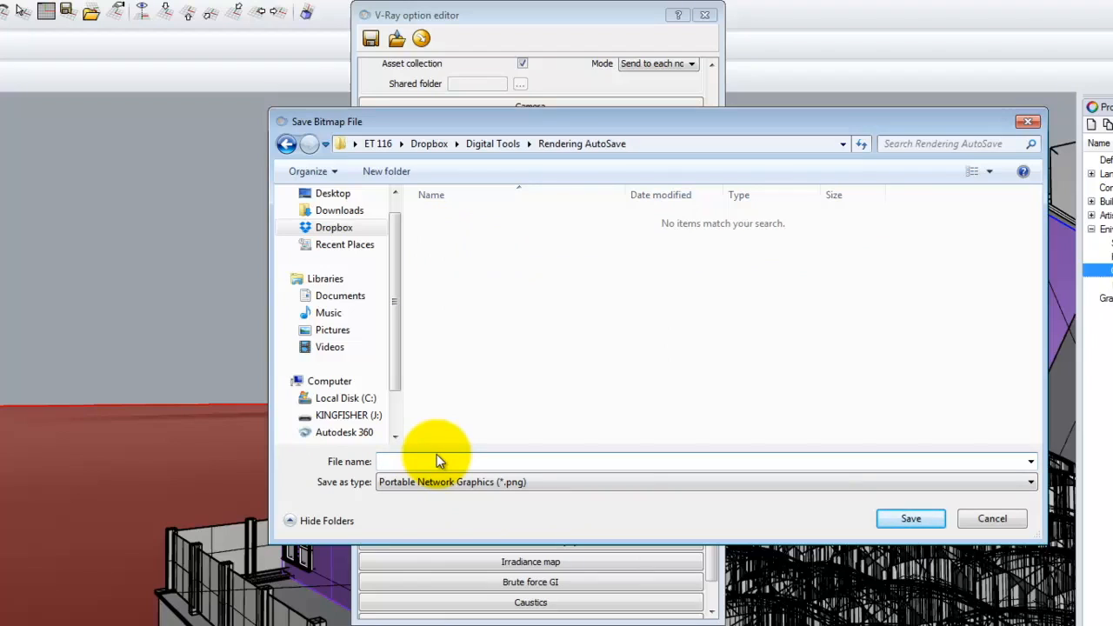
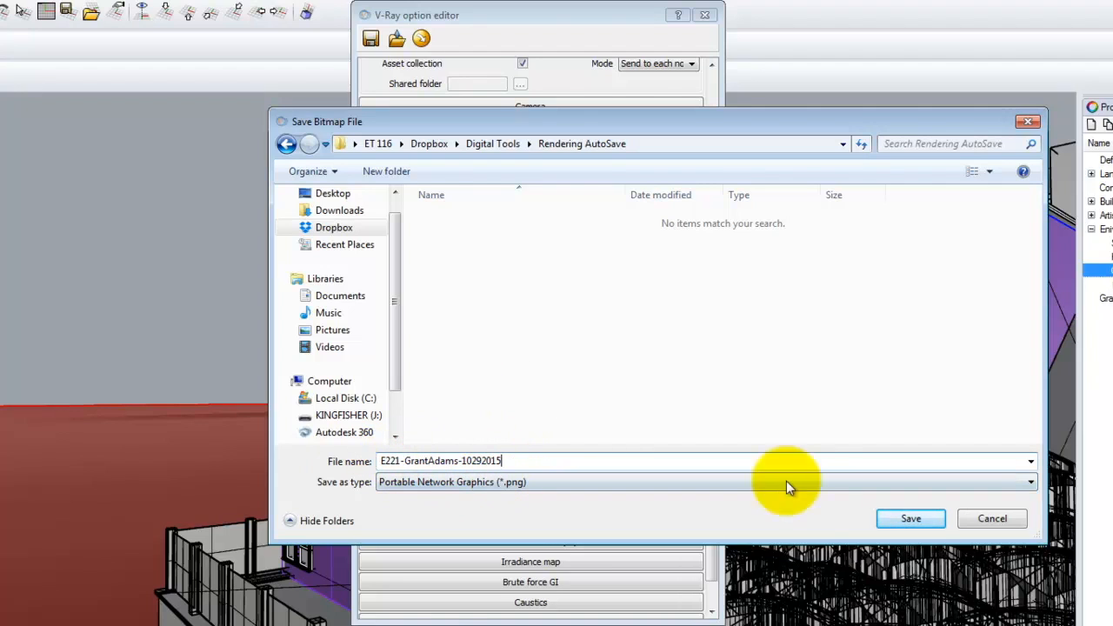
left_click(912, 520)
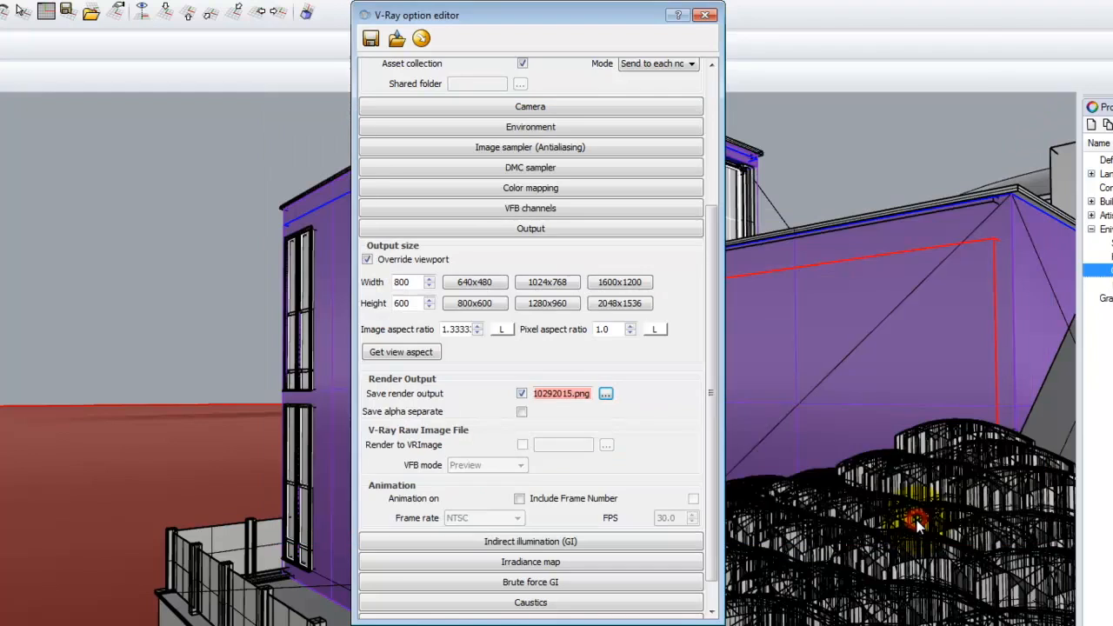
- Tick Save alpha separate in the Output settings, then close the V-Ray option editor
left_click(523, 413)
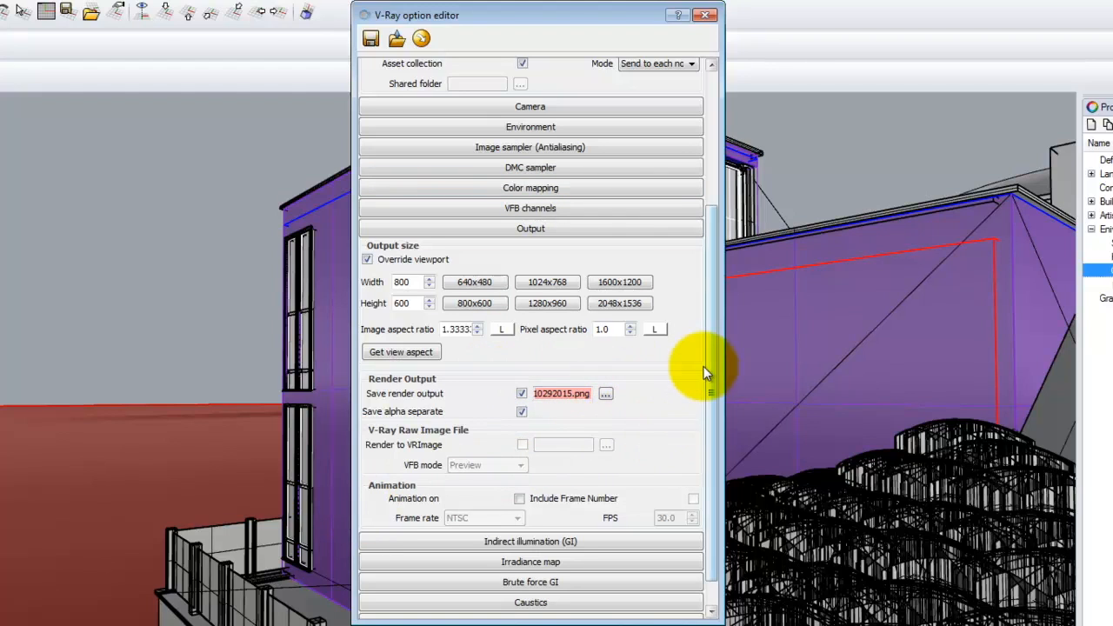
left_click_drag(710, 341, 695, 138)
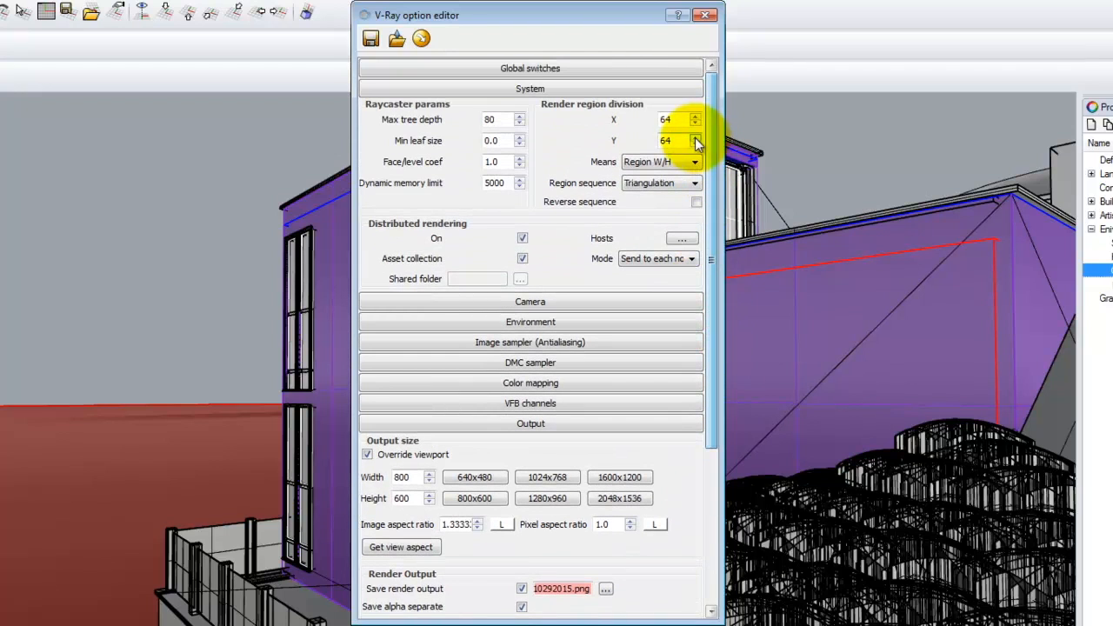
left_click(705, 16)
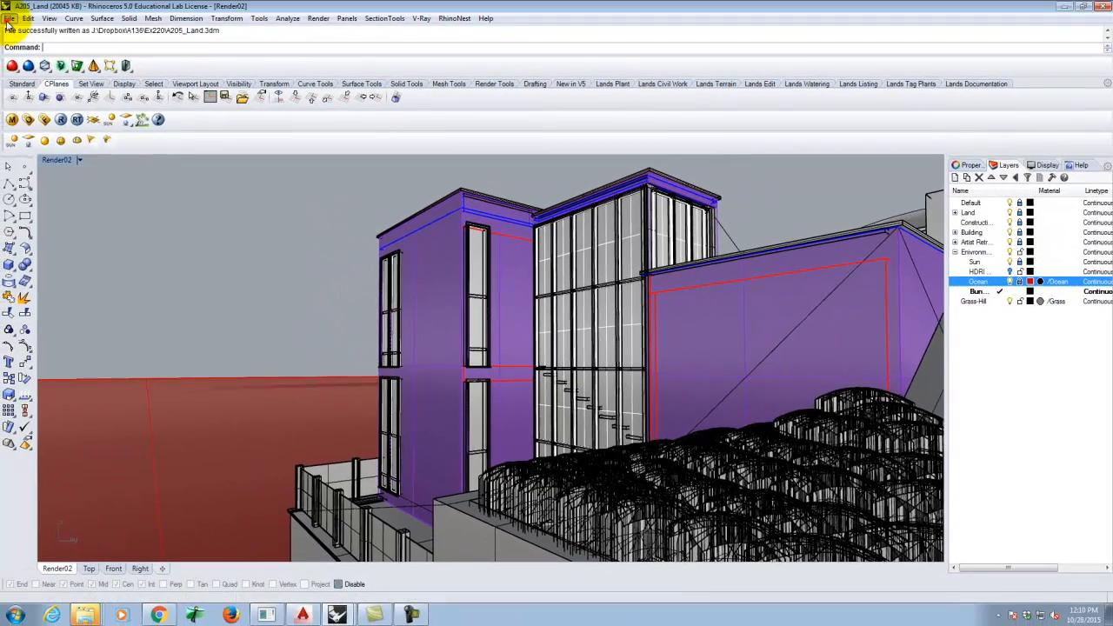
- Save the model and render the hillside house with V-Ray to an 800 x 600 image
left_click(9, 17)
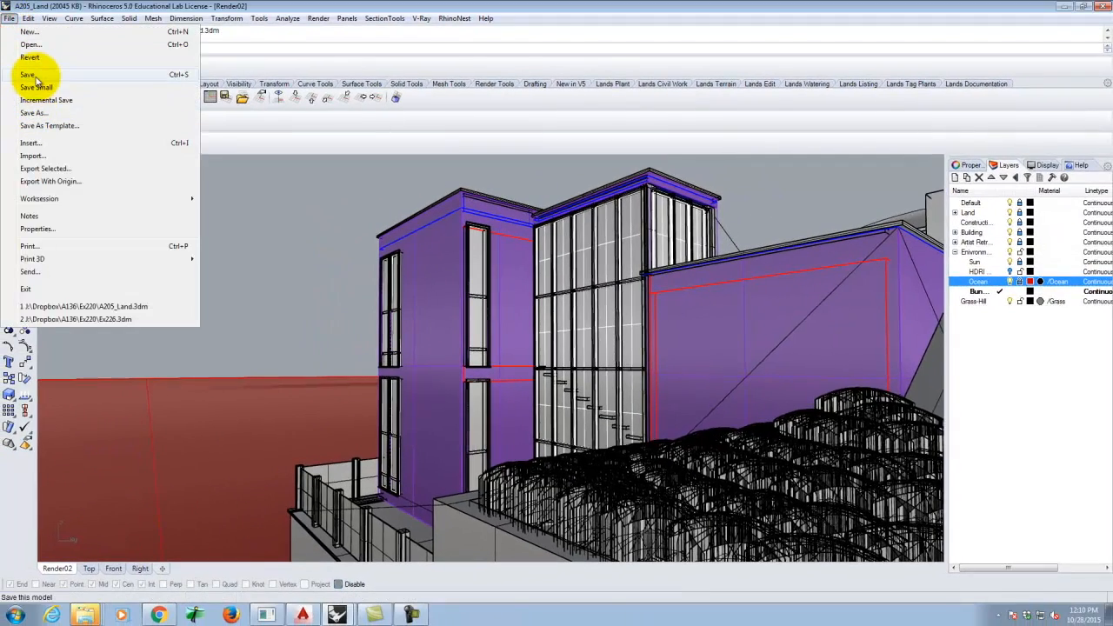
left_click(36, 76)
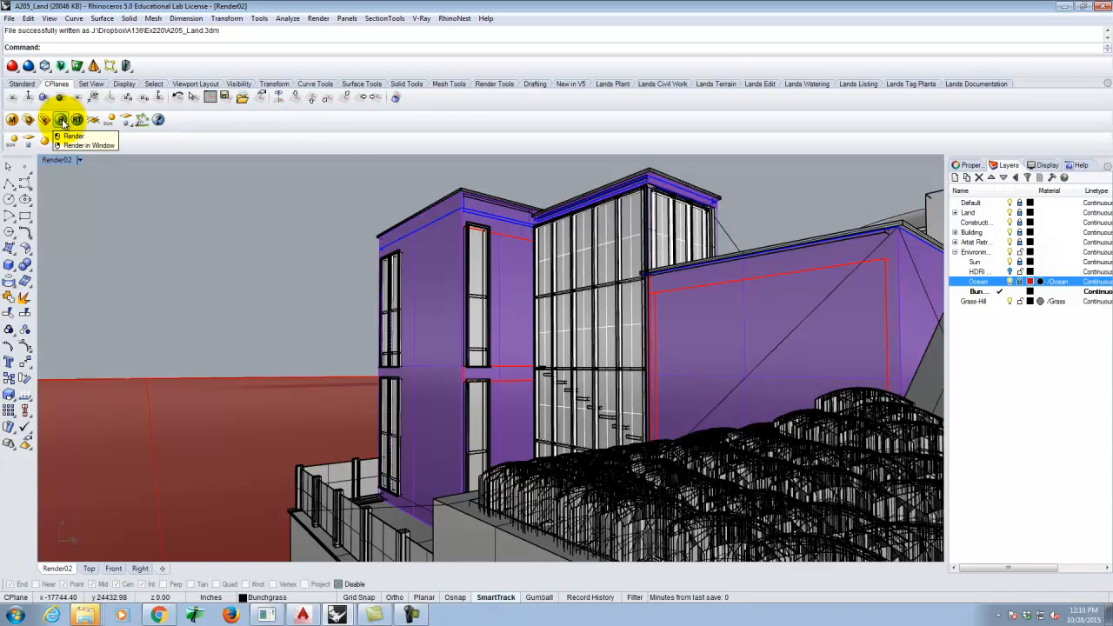
left_click(63, 122)
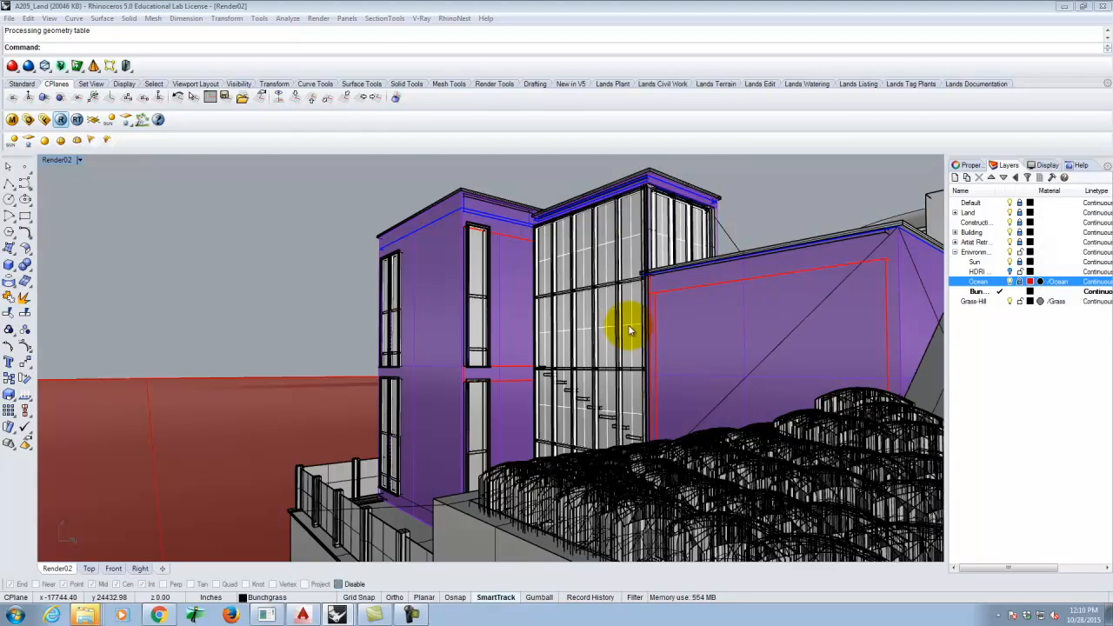
left_click(411, 614)
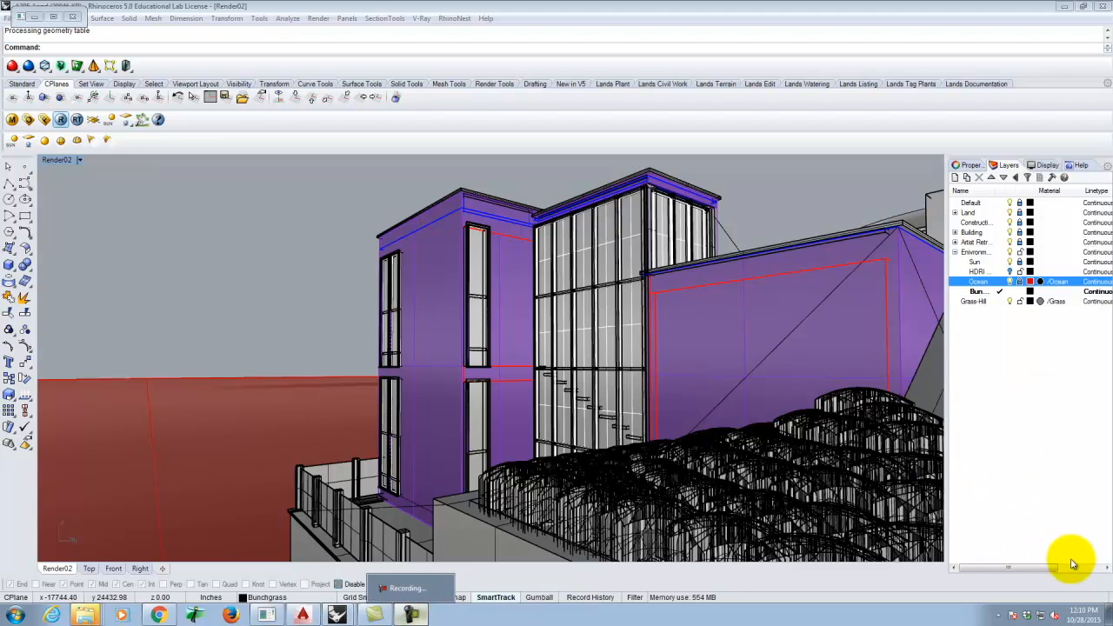
left_click(1061, 565)
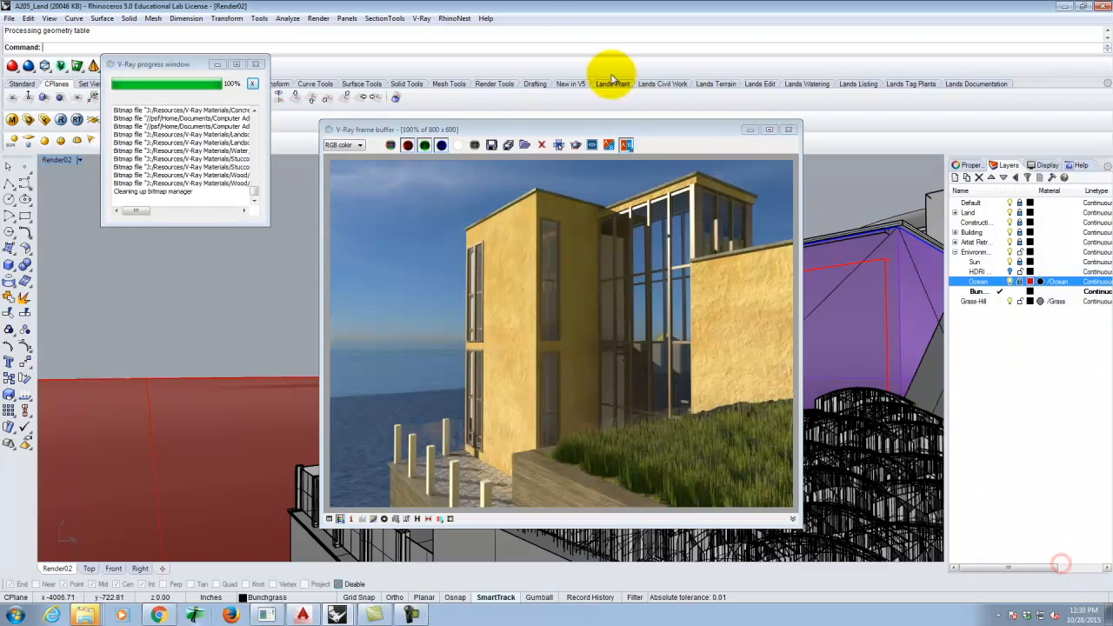